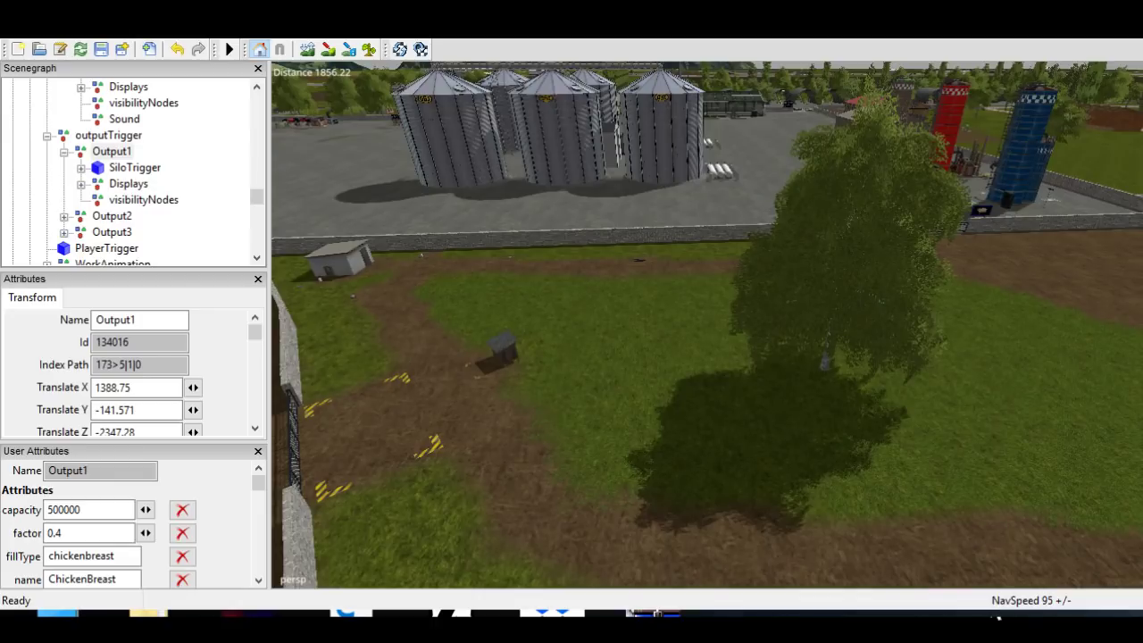
Survey the chicken yard, its gate with the yellow trigger markers and the surrounding farmyard from several angles
{"action": "mouse_move", "coordinate": [1141, 536]}
{"action": "left_mouse_down", "text": "alt"}
{"action": "mouse_move", "coordinate": [989, 492]}
{"action": "mouse_move", "coordinate": [1139, 522]}
{"action": "left_mouse_up", "text": "alt"}
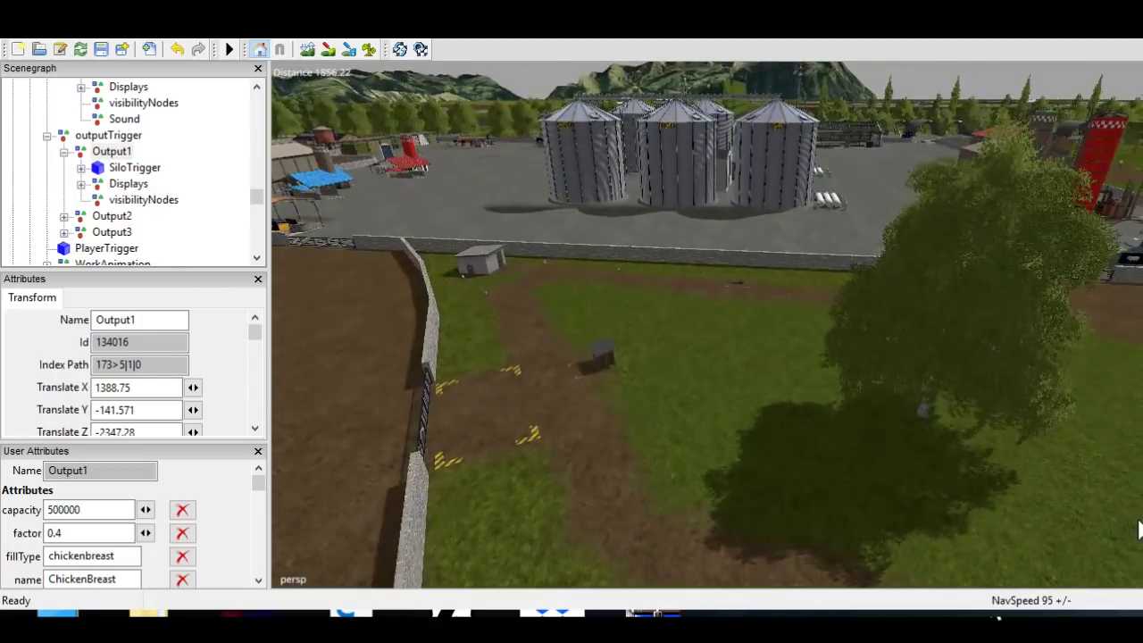
{"action": "scroll", "coordinate": [708, 325], "scroll_direction": "down", "scroll_amount": 3}
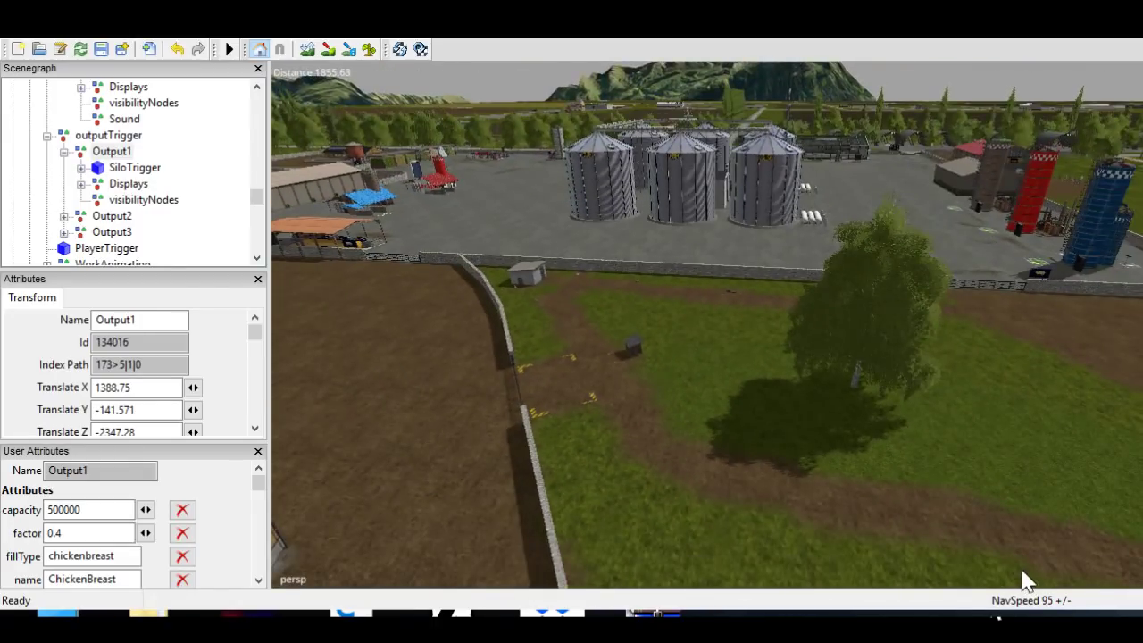
{"action": "scroll", "coordinate": [1127, 581], "scroll_direction": "down", "scroll_amount": 3}
{"action": "left_click_drag", "start_coordinate": [983, 576], "coordinate": [1133, 582], "text": "alt"}
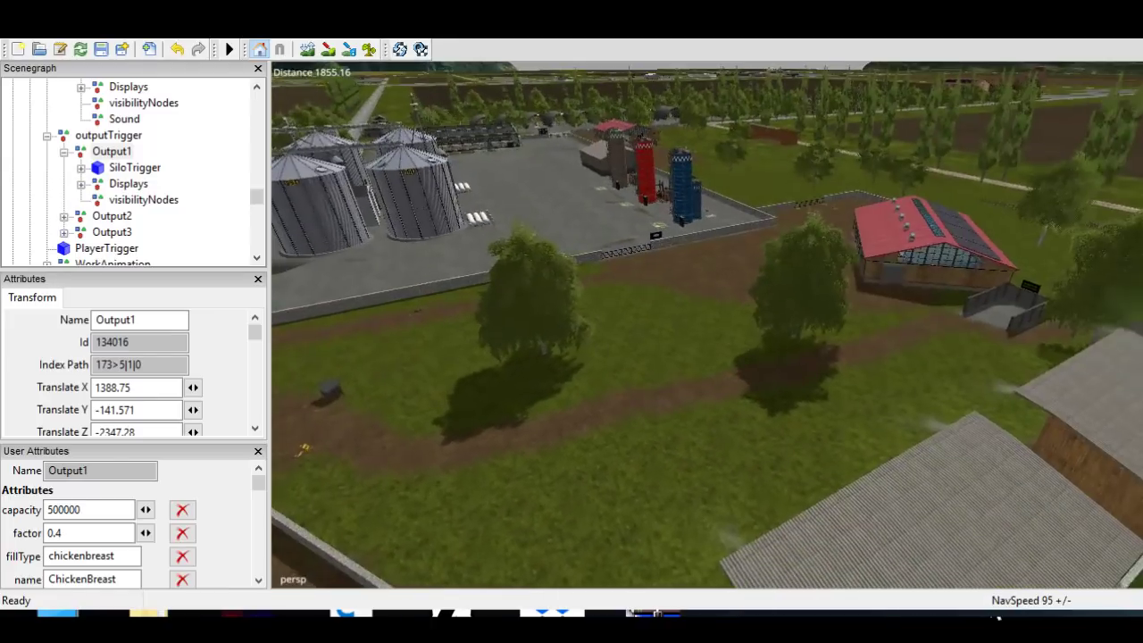
{"action": "middle_click_drag", "start_coordinate": [1019, 571], "coordinate": [1094, 579], "text": "alt"}
{"action": "left_click_drag", "start_coordinate": [1094, 571], "coordinate": [946, 568], "text": "alt"}
{"action": "middle_click_drag", "start_coordinate": [1142, 554], "coordinate": [1130, 551], "text": "alt"}
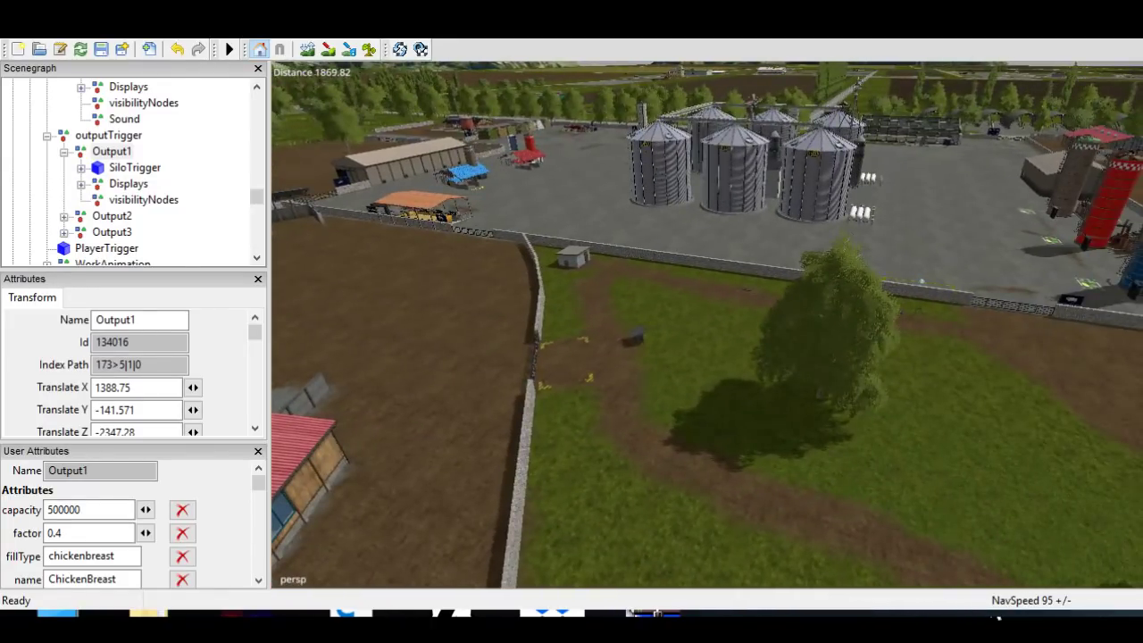
{"action": "right_click_drag", "start_coordinate": [1099, 549], "coordinate": [1139, 509], "text": "alt"}
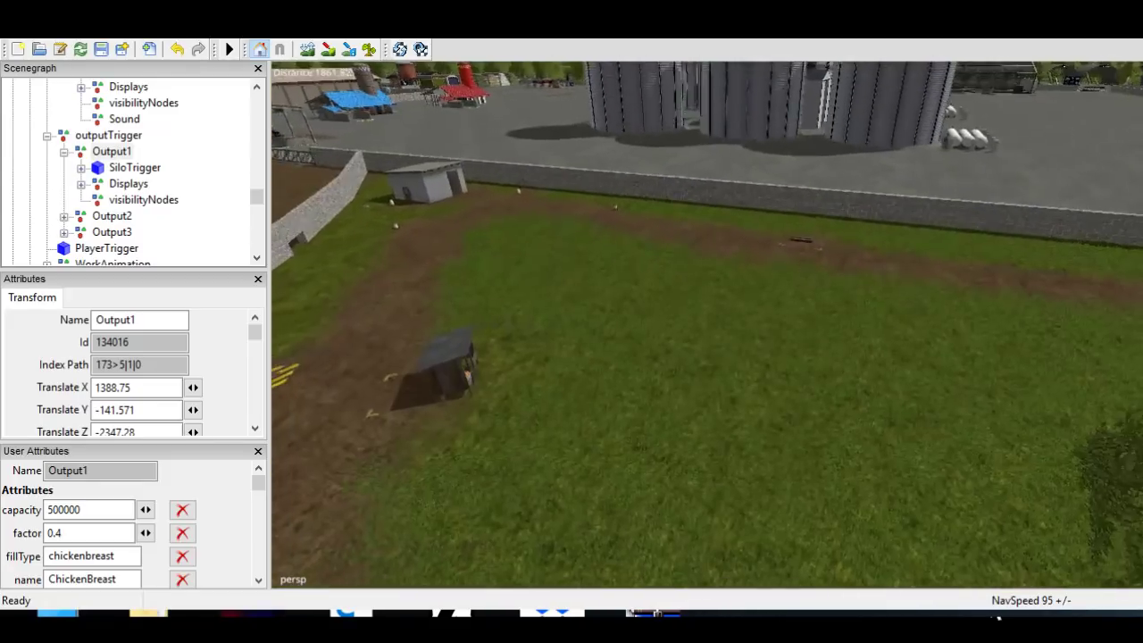
{"action": "left_click_drag", "start_coordinate": [1116, 491], "coordinate": [897, 476], "text": "alt"}
{"action": "middle_click_drag", "start_coordinate": [896, 475], "coordinate": [990, 509], "text": "alt"}
{"action": "right_click_drag", "start_coordinate": [1119, 576], "coordinate": [1133, 553], "text": "alt"}
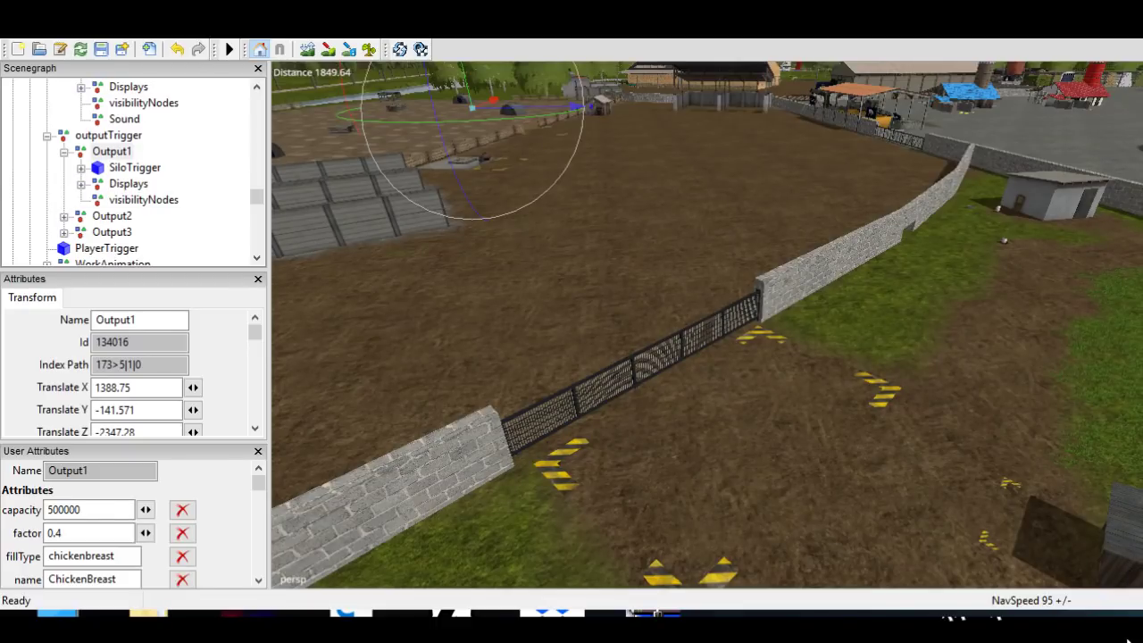
{"action": "mouse_move", "coordinate": [1129, 640]}
{"action": "middle_mouse_down", "text": "alt"}
{"action": "mouse_move", "coordinate": [1080, 580]}
{"action": "mouse_move", "coordinate": [1116, 625]}
{"action": "middle_mouse_up", "text": "alt"}
{"action": "right_click_drag", "start_coordinate": [999, 628], "coordinate": [940, 616], "text": "alt"}
{"action": "left_click_drag", "start_coordinate": [715, 537], "coordinate": [1027, 571], "text": "alt"}
{"action": "right_click_drag", "start_coordinate": [1027, 572], "coordinate": [965, 571], "text": "alt"}
{"action": "mouse_move", "coordinate": [965, 571]}
{"action": "left_mouse_down", "text": "alt"}
{"action": "mouse_move", "coordinate": [1027, 562]}
{"action": "mouse_move", "coordinate": [947, 572]}
{"action": "left_mouse_up", "text": "alt"}
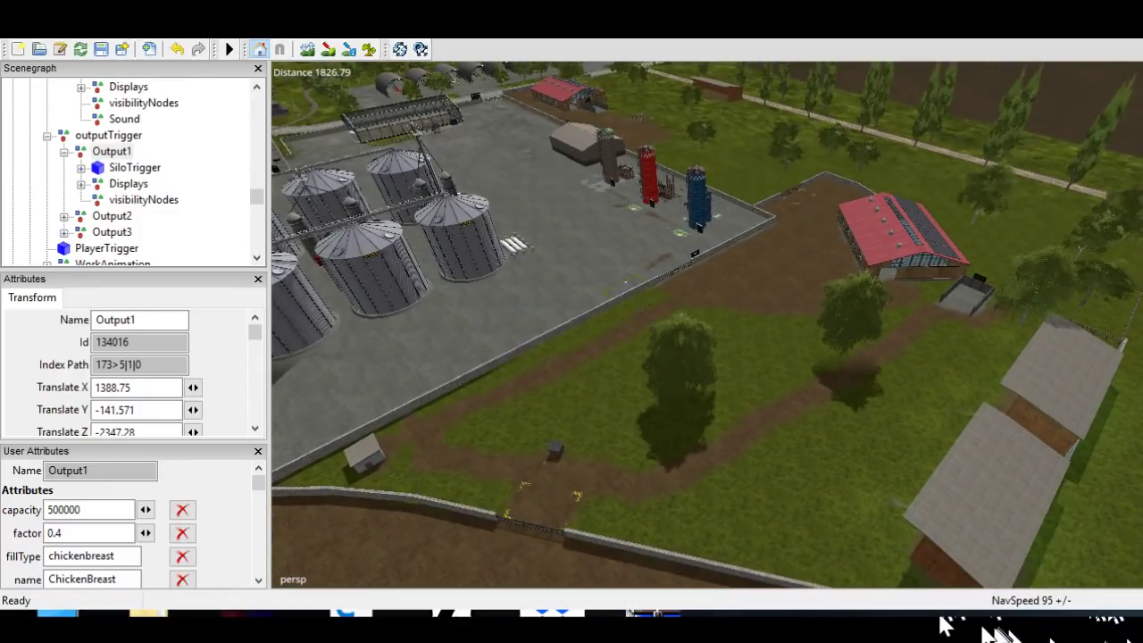
{"action": "left_click_drag", "start_coordinate": [1116, 599], "coordinate": [1075, 622], "text": "alt"}
{"action": "right_click_drag", "start_coordinate": [1076, 622], "coordinate": [1100, 524], "text": "alt"}
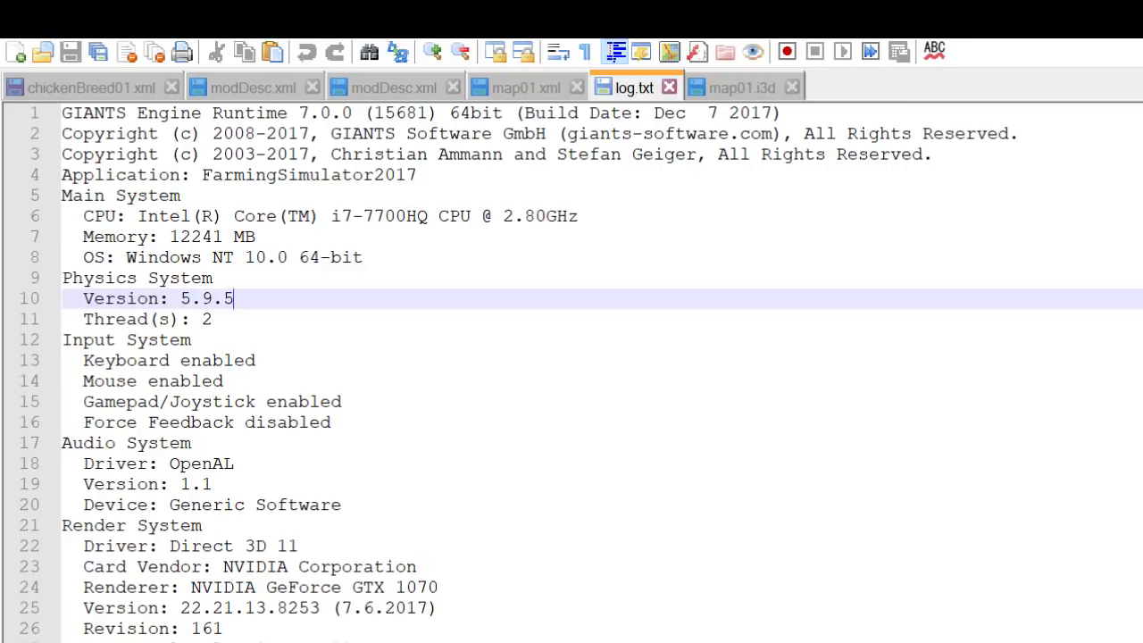
Switch to Notepad++ and find the "Error" entries in log.txt, examining the animal type and AnimalHusbandry.onCreate lines
{"action": "left_click", "coordinate": [902, 358]}
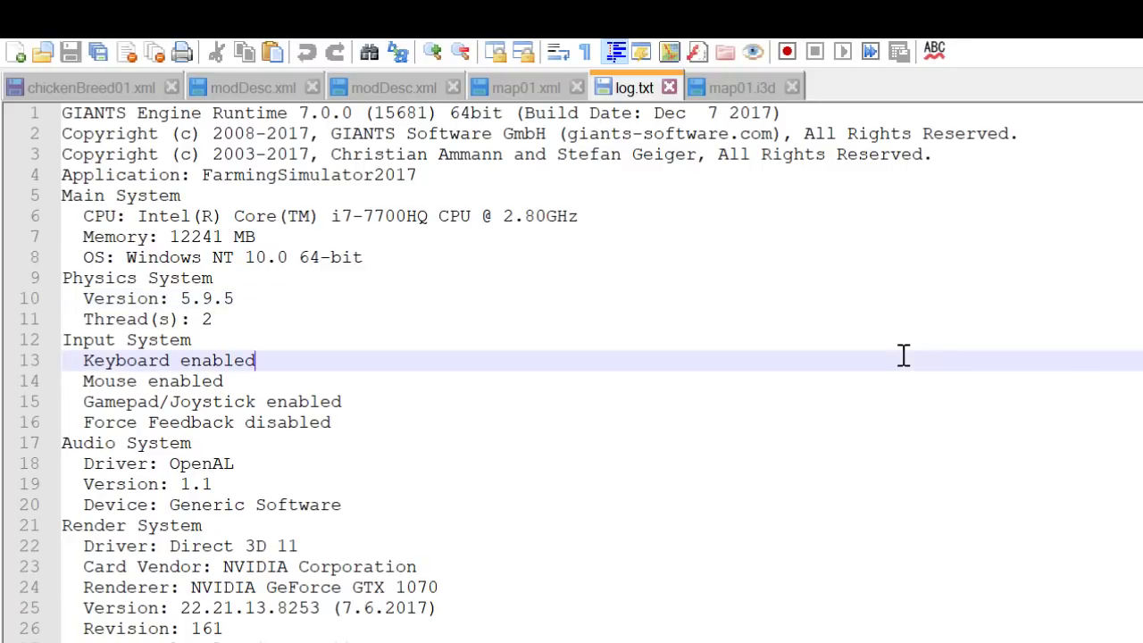
{"action": "key", "text": "F3"}
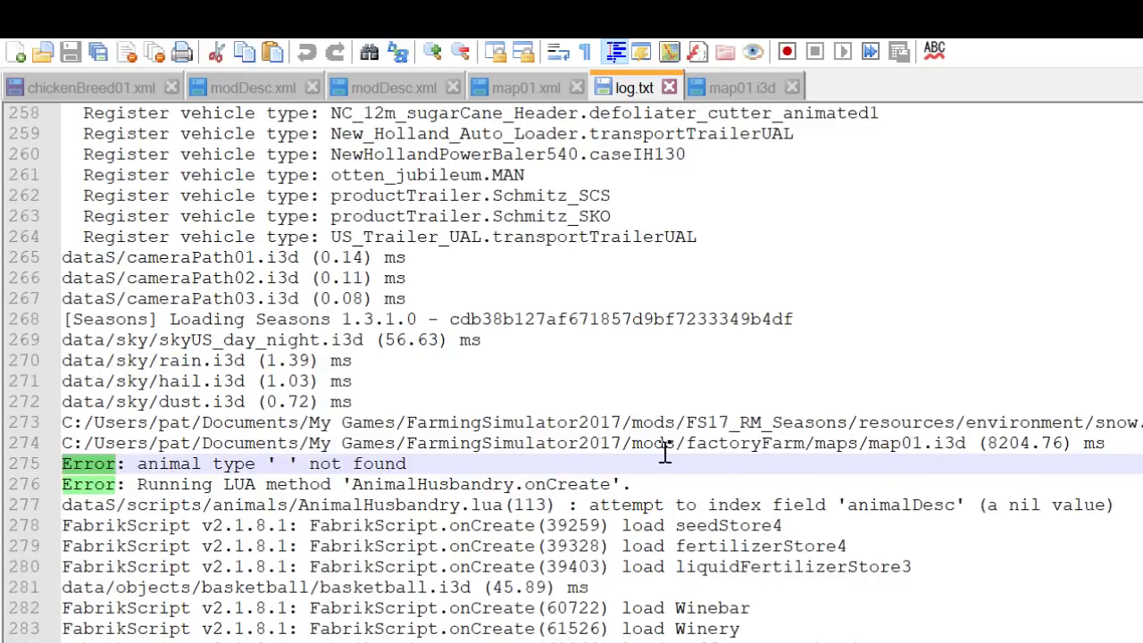
{"action": "left_click_drag", "start_coordinate": [135, 460], "coordinate": [446, 469]}
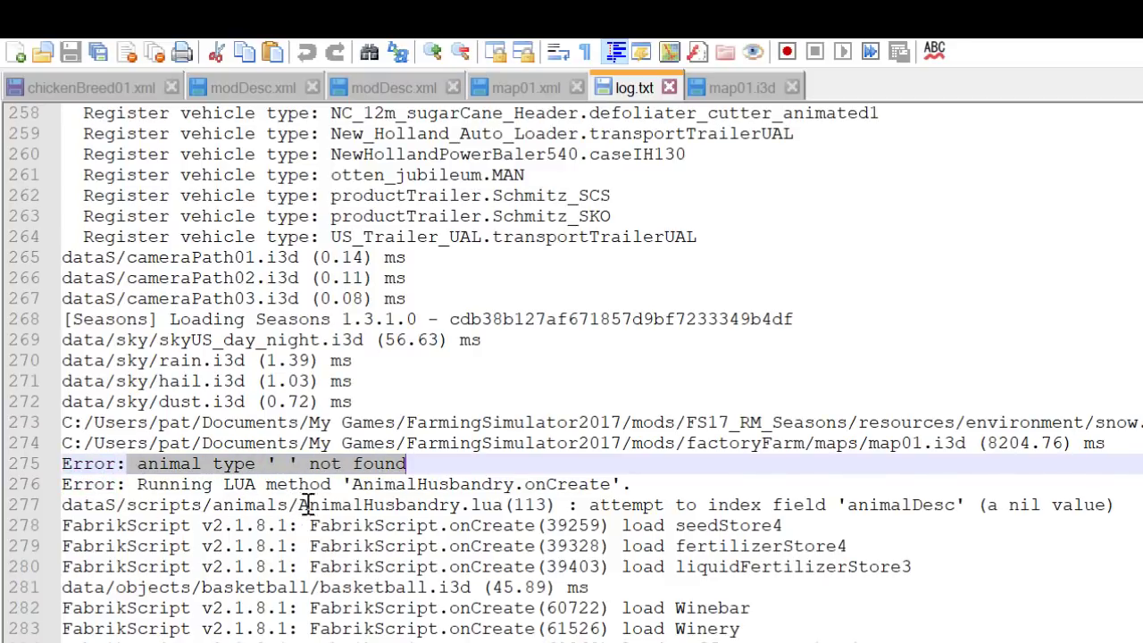
{"action": "left_click_drag", "start_coordinate": [350, 484], "coordinate": [630, 483]}
{"action": "scroll", "coordinate": [661, 469], "scroll_direction": "down", "scroll_amount": 2}
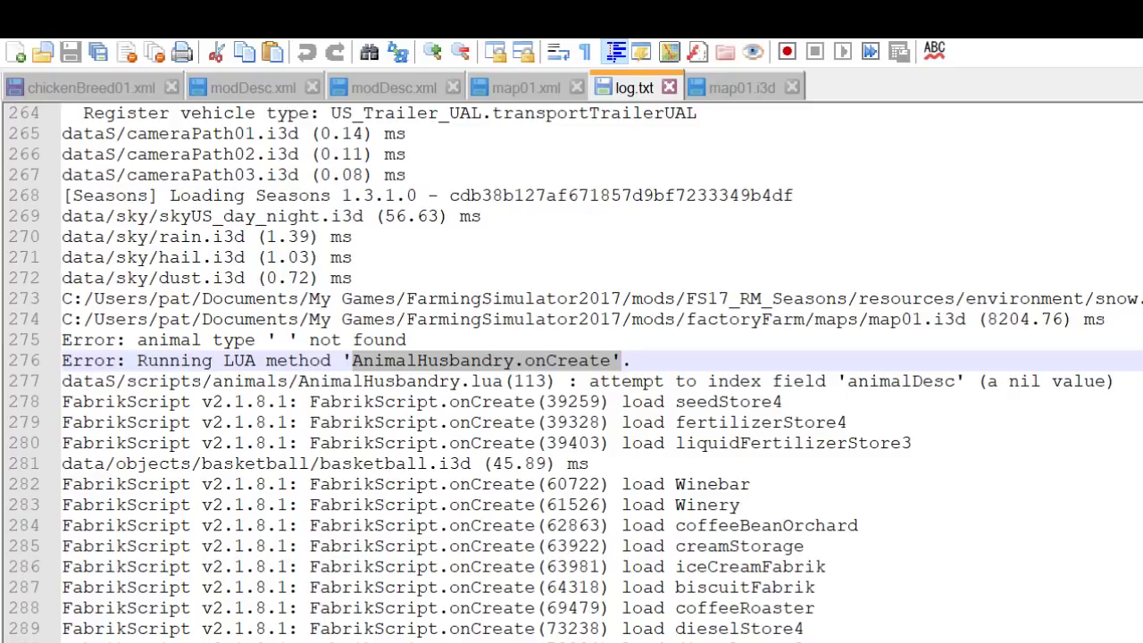
{"action": "double_click", "coordinate": [87, 361]}
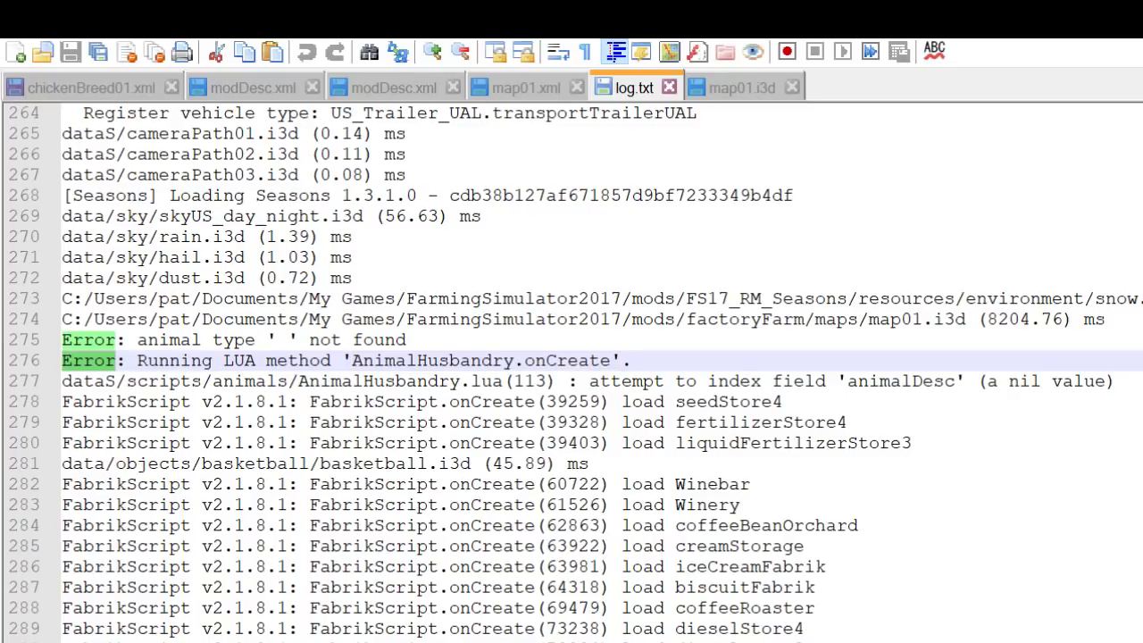
{"action": "double_click", "coordinate": [88, 340]}
{"action": "double_click", "coordinate": [87, 361]}
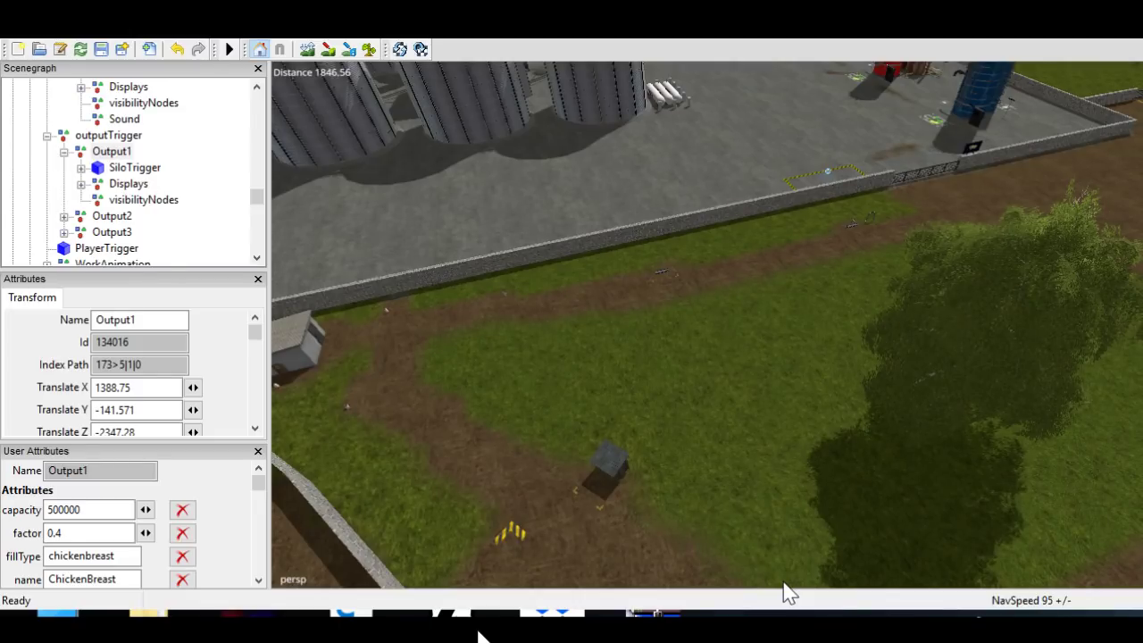
{"action": "left_click_drag", "start_coordinate": [886, 629], "coordinate": [778, 600], "text": "alt"}
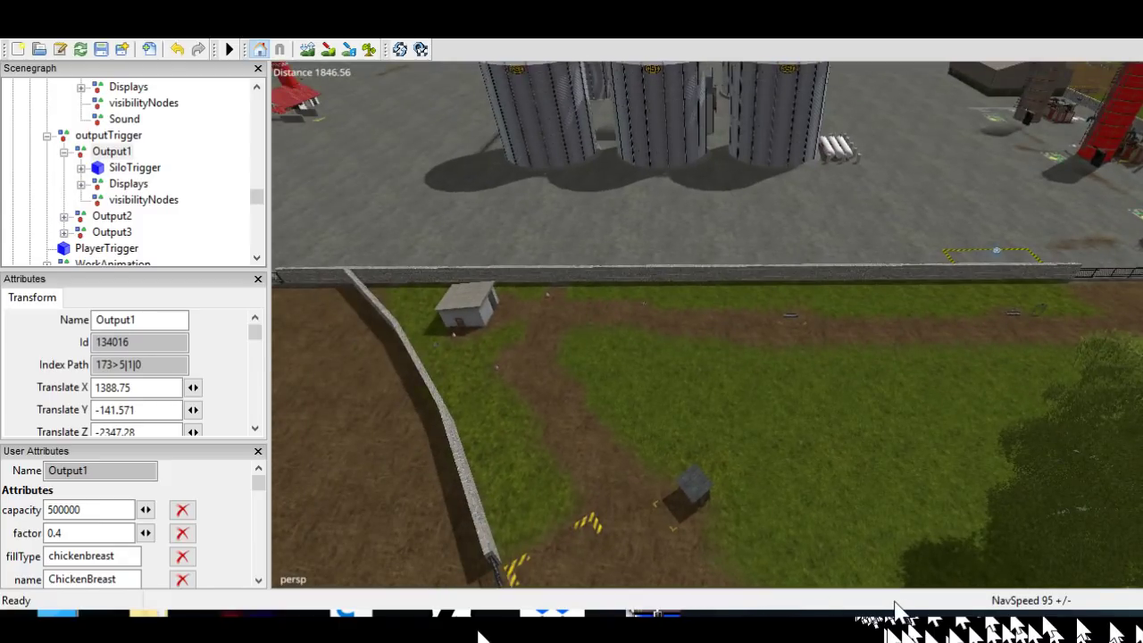
{"action": "left_click_drag", "start_coordinate": [893, 613], "coordinate": [970, 602], "text": "alt"}
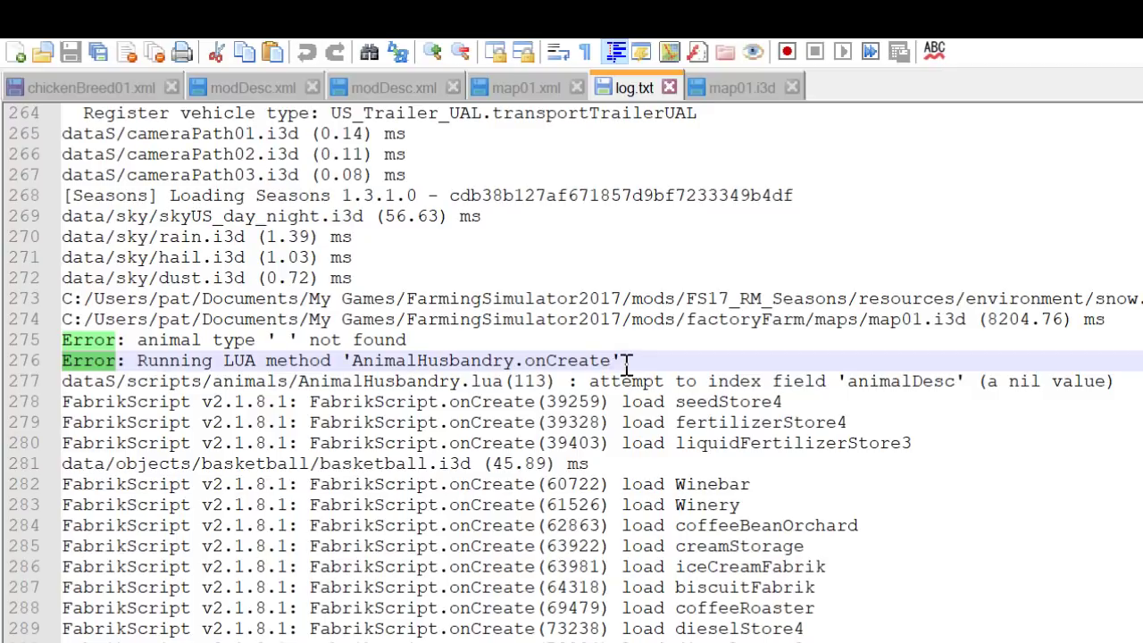
Return to log.txt in Notepad++ and review the error text on lines 276 and 275 again
{"action": "left_click_drag", "start_coordinate": [616, 361], "coordinate": [61, 365]}
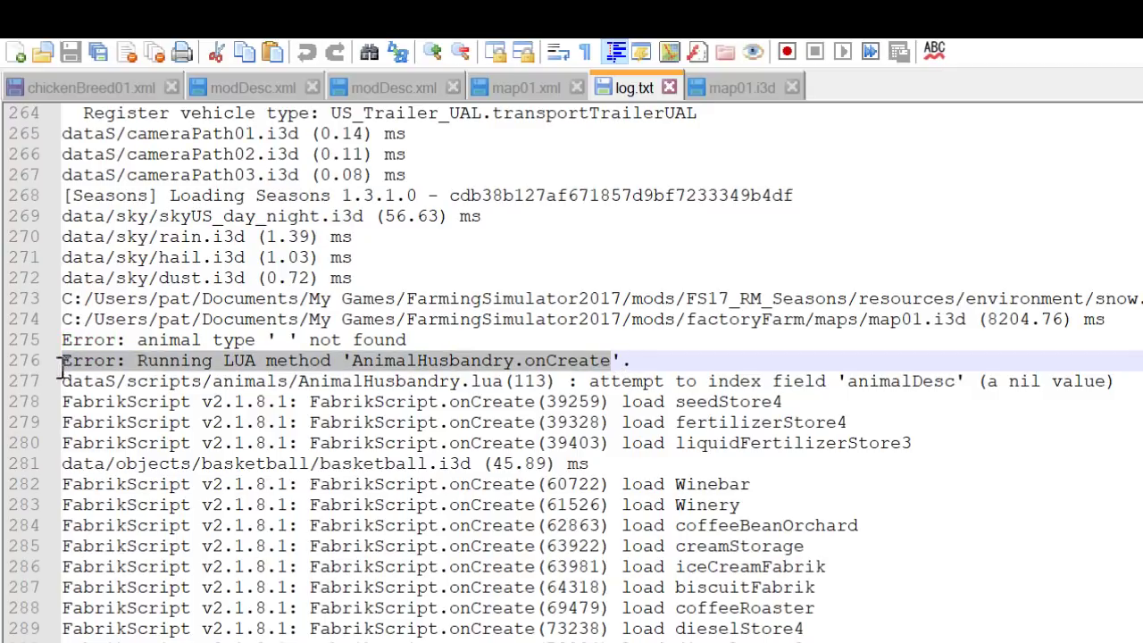
{"action": "left_click", "coordinate": [409, 341]}
{"action": "left_click_drag", "start_coordinate": [408, 341], "coordinate": [61, 340]}
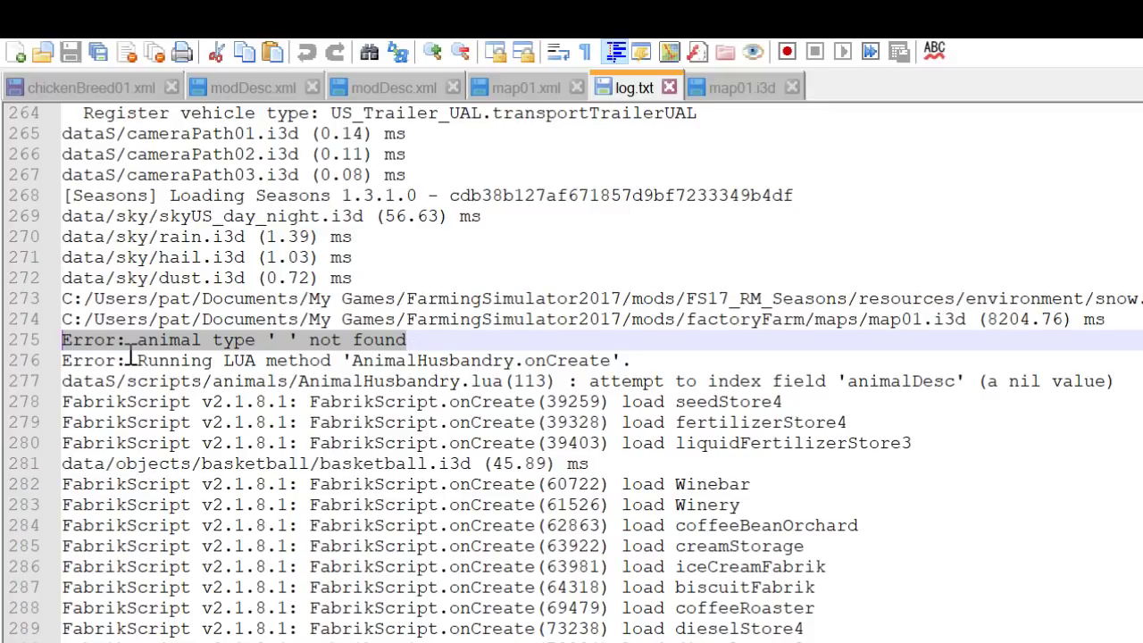
{"action": "left_click", "coordinate": [129, 359]}
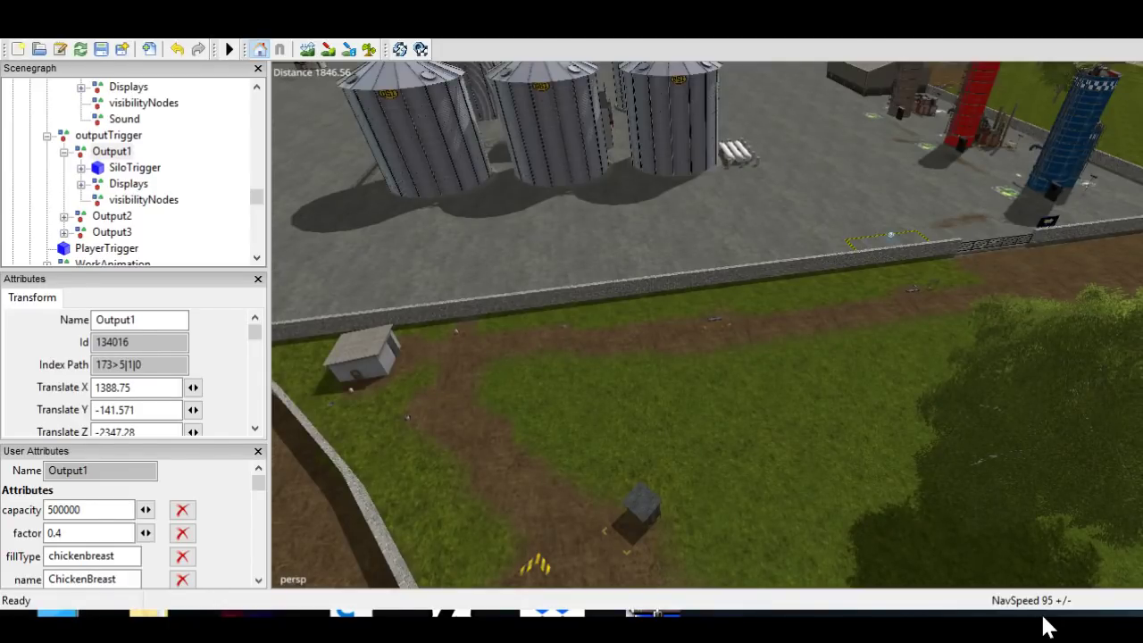
Switch to GIANTS Editor, select animalLoadingTriggerChicken at the chicken yard gate and check its animalType attribute
{"action": "left_click_drag", "start_coordinate": [1128, 398], "coordinate": [858, 473], "text": "alt"}
{"action": "middle_click_drag", "start_coordinate": [1027, 446], "coordinate": [986, 416], "text": "alt"}
{"action": "left_click", "coordinate": [870, 540]}
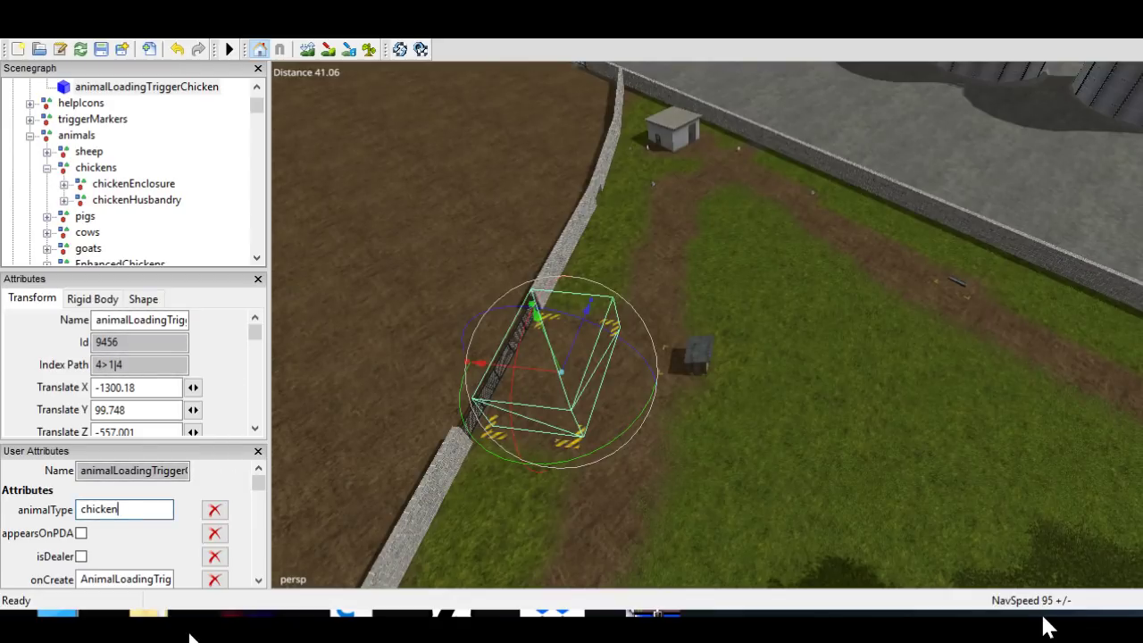
{"action": "double_click", "coordinate": [120, 510]}
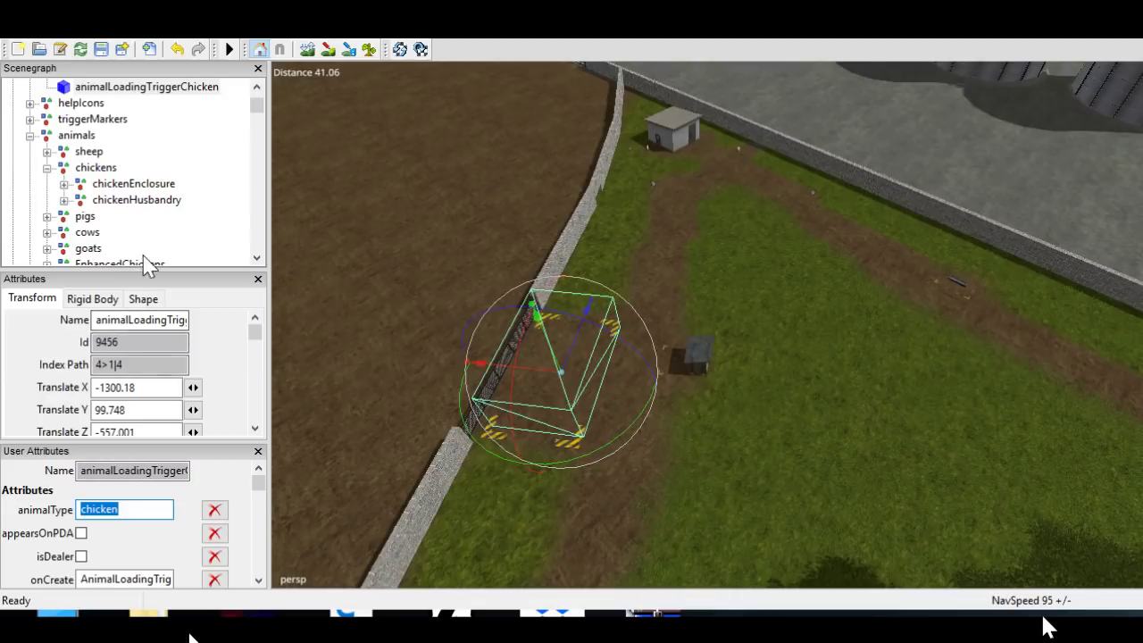
{"action": "scroll", "coordinate": [228, 201], "scroll_direction": "up", "scroll_amount": 1}
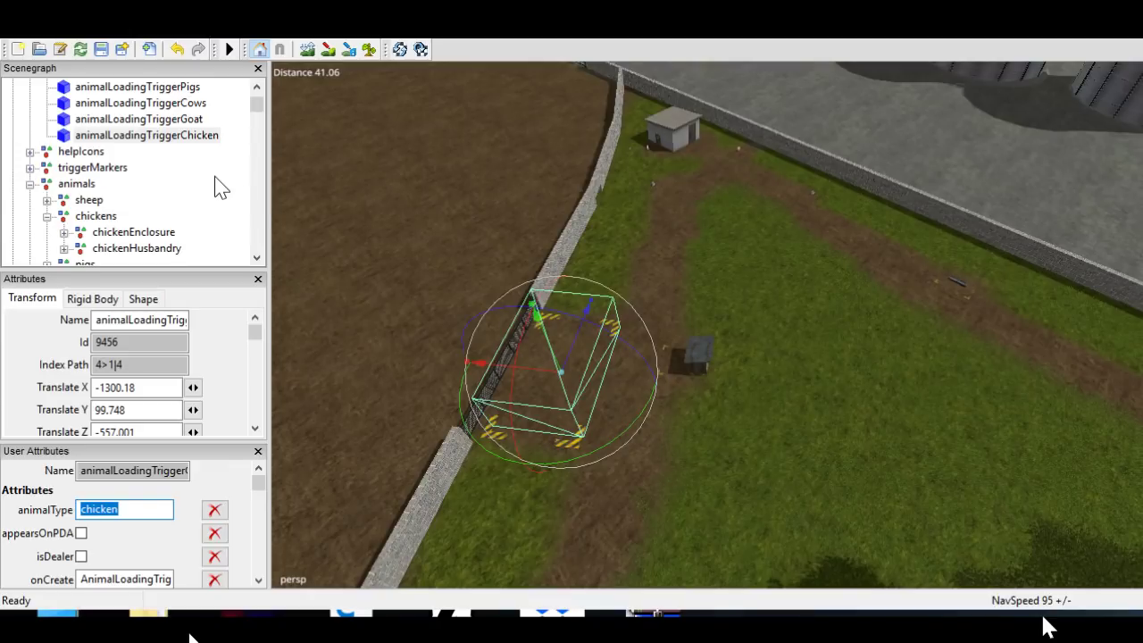
Examine the onCreate and title attributes of animalLoadingTriggerChicken and its place among the animalLoadingTriggers
{"action": "left_click", "coordinate": [340, 553]}
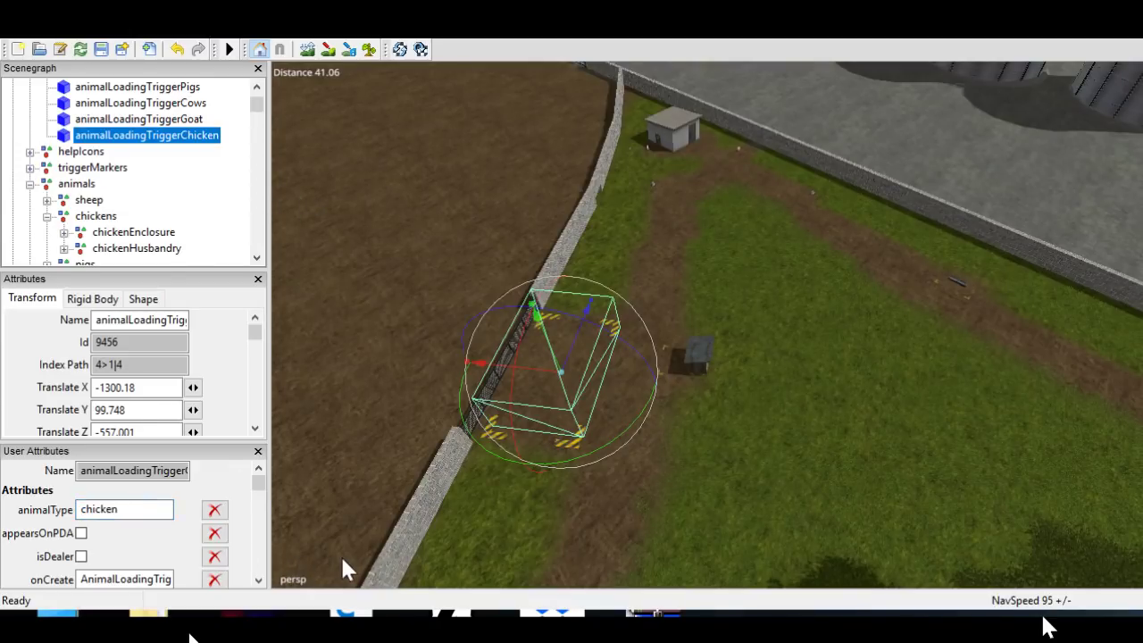
{"action": "scroll", "coordinate": [341, 554], "scroll_direction": "down", "scroll_amount": 1}
{"action": "scroll", "coordinate": [317, 622], "scroll_direction": "down", "scroll_amount": 1}
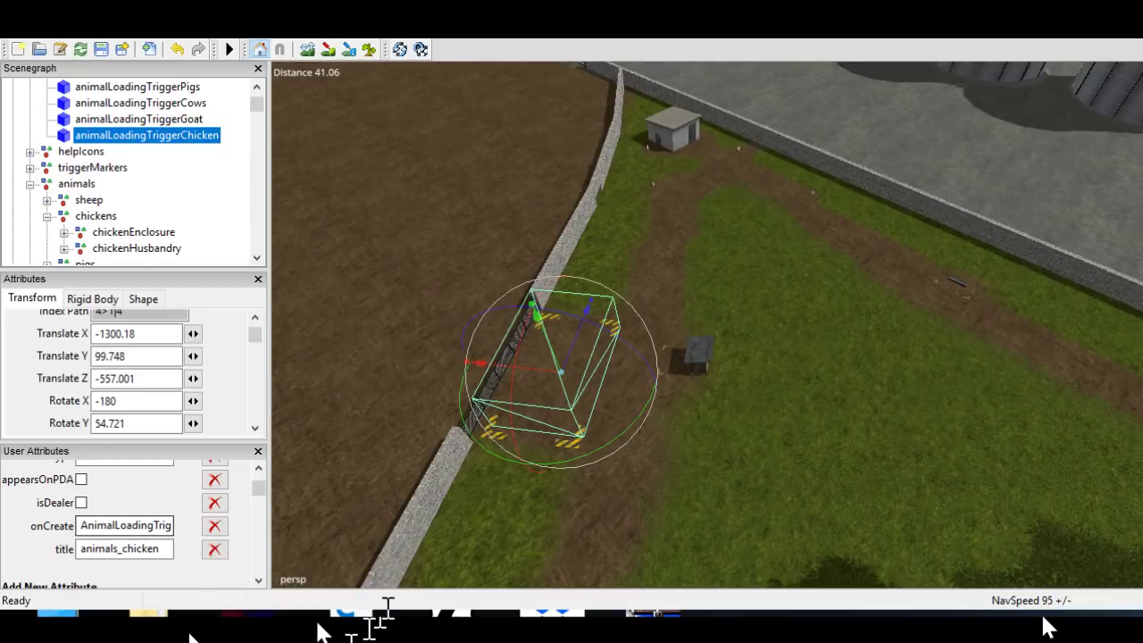
{"action": "left_click_drag", "start_coordinate": [306, 255], "coordinate": [323, 275]}
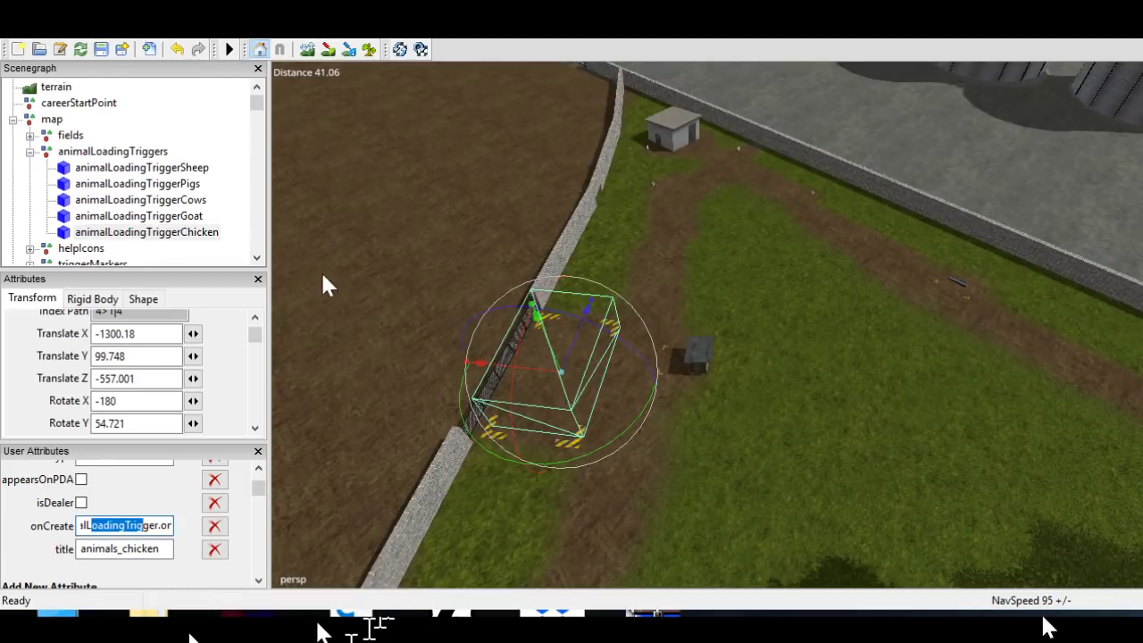
{"action": "scroll", "coordinate": [277, 308], "scroll_direction": "down", "scroll_amount": 3}
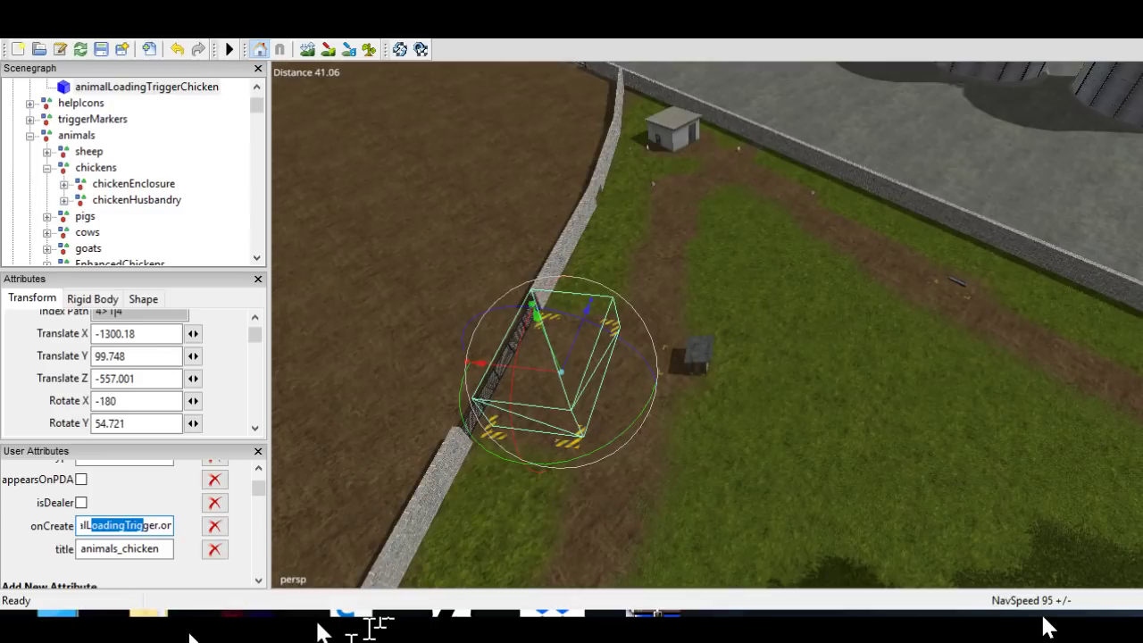
Select chickenHusbandry in the chickens group and examine its onCreate and typeName user attributes
{"action": "left_click", "coordinate": [136, 199]}
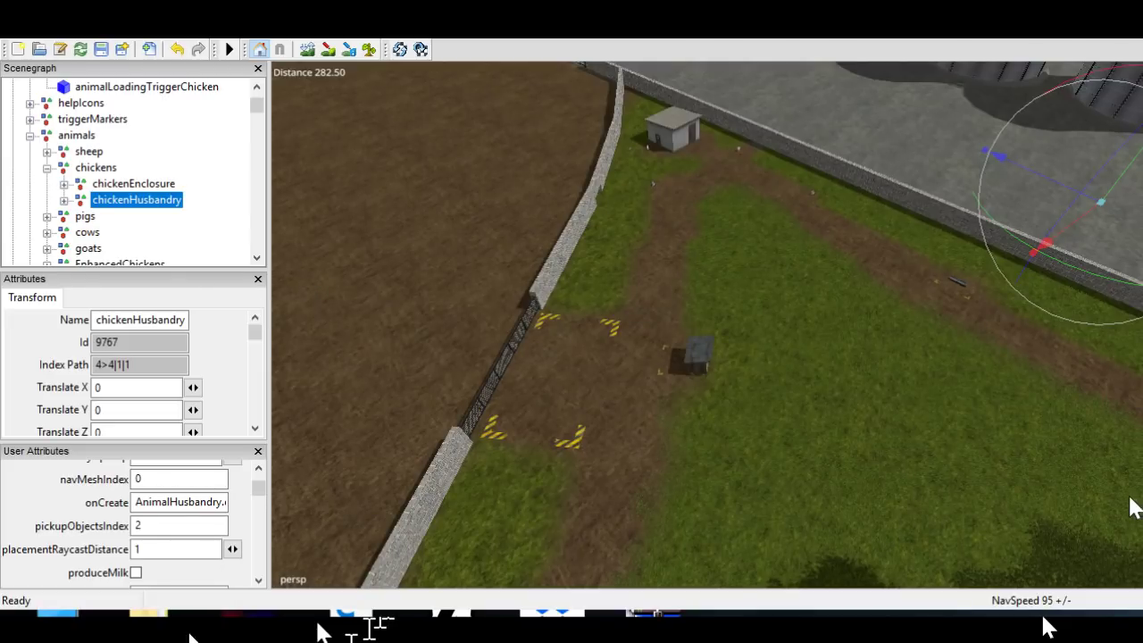
{"action": "left_click_drag", "start_coordinate": [920, 487], "coordinate": [844, 493], "text": "alt"}
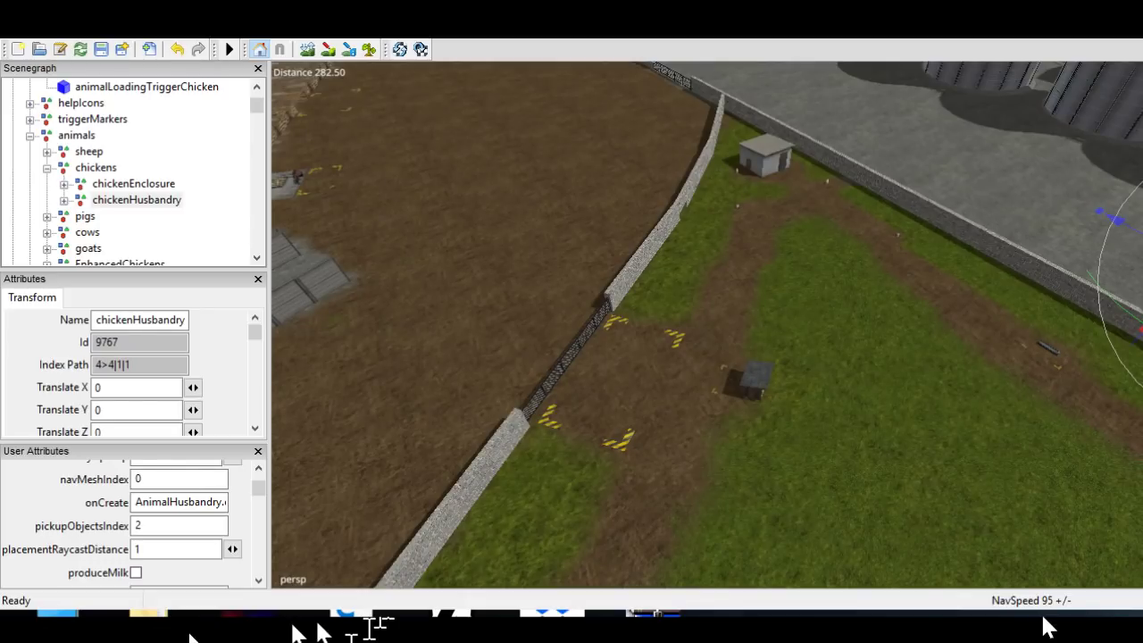
{"action": "left_click", "coordinate": [136, 200]}
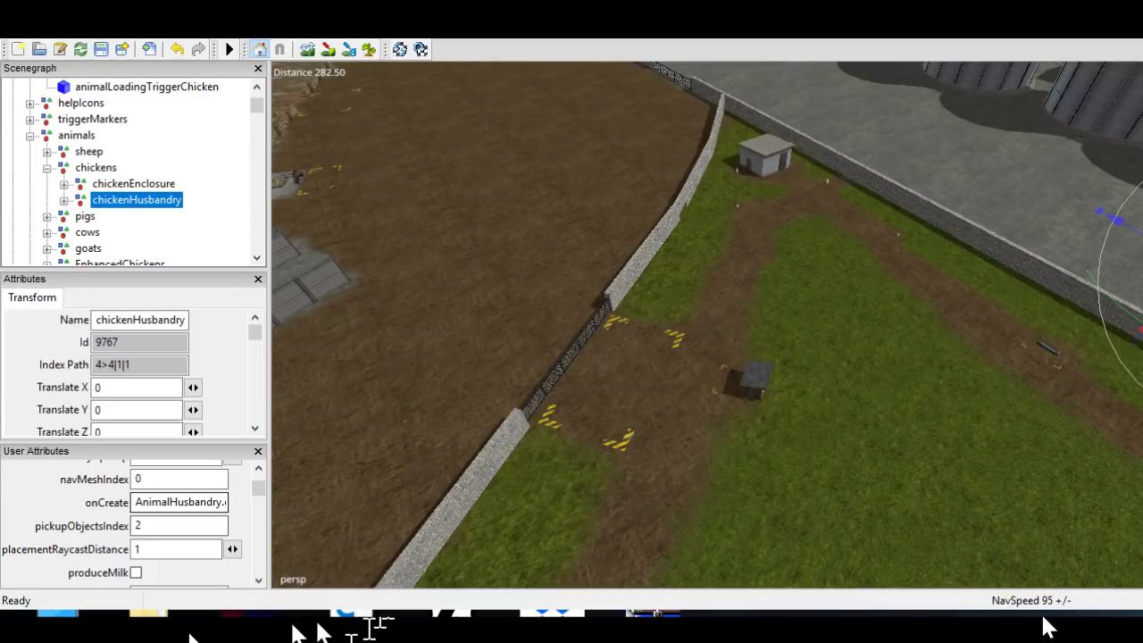
{"action": "left_click", "coordinate": [186, 502]}
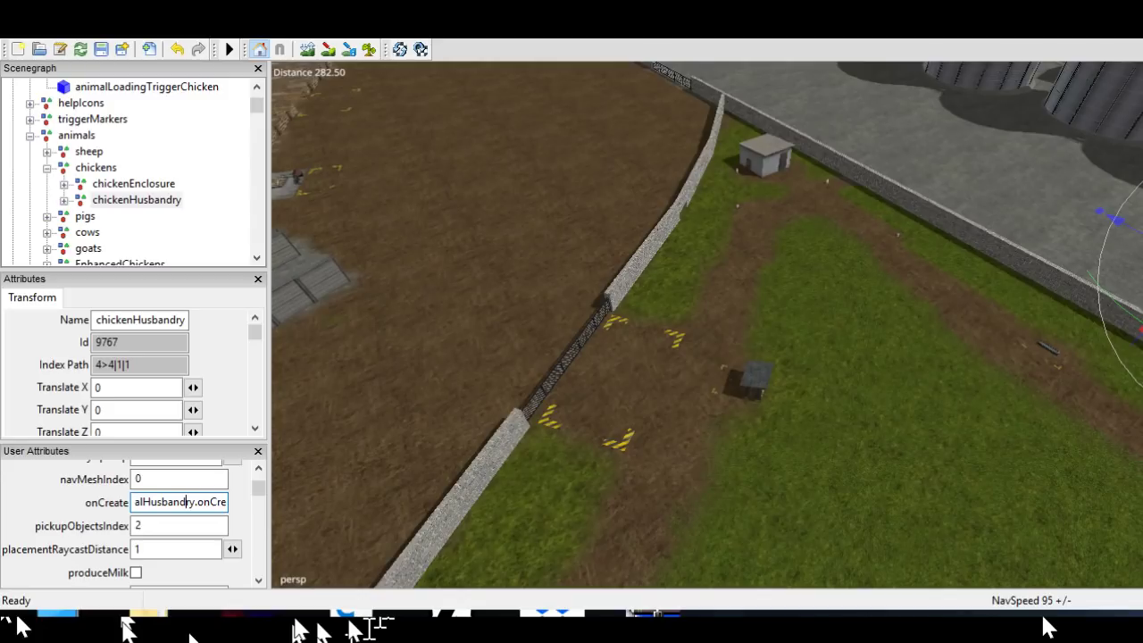
{"action": "scroll", "coordinate": [134, 524], "scroll_direction": "down", "scroll_amount": 1}
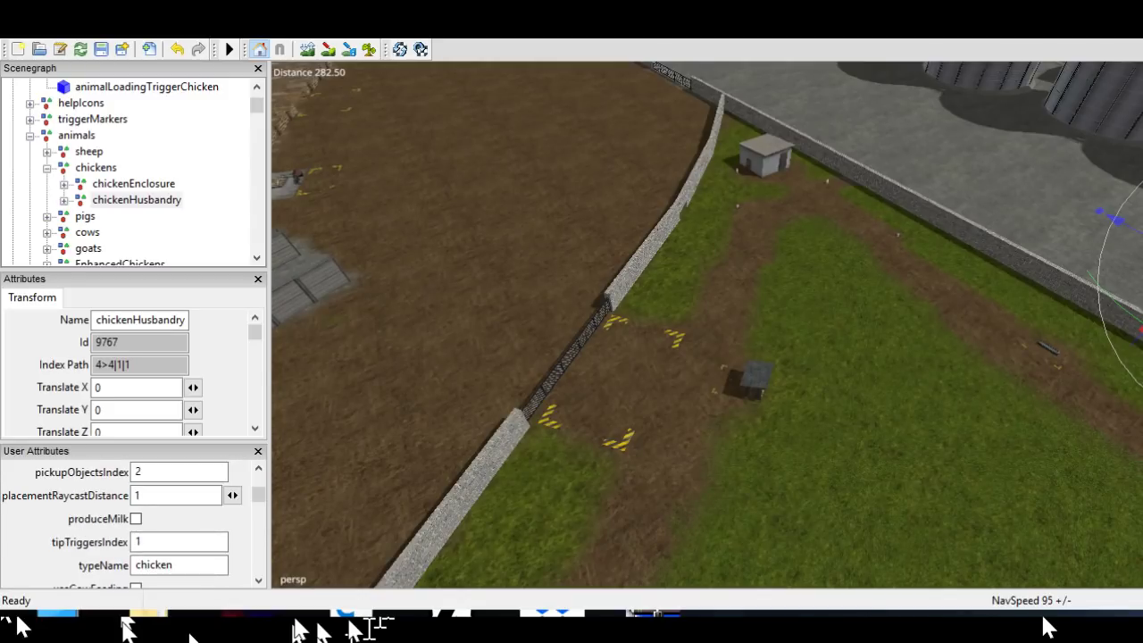
{"action": "scroll", "coordinate": [134, 525], "scroll_direction": "up", "scroll_amount": 2}
{"action": "scroll", "coordinate": [134, 525], "scroll_direction": "down", "scroll_amount": 1}
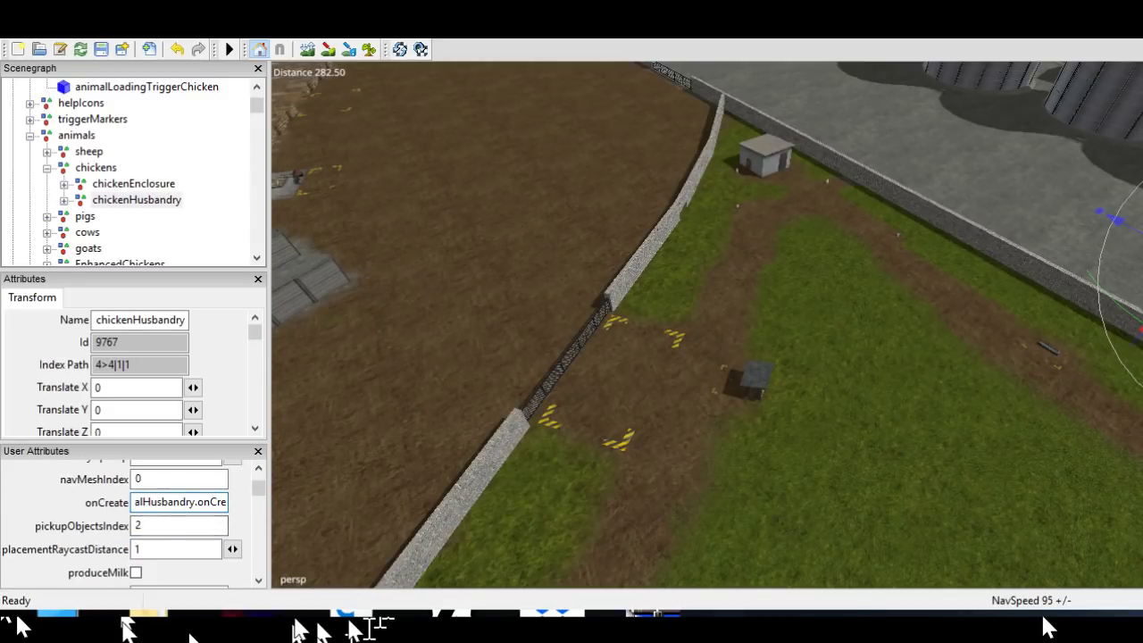
Inspect the full onCreate value of chickenHusbandry, highlighting its AnimalHusbandry part
{"action": "left_click", "coordinate": [185, 503]}
{"action": "left_click_drag", "start_coordinate": [186, 503], "coordinate": [127, 503]}
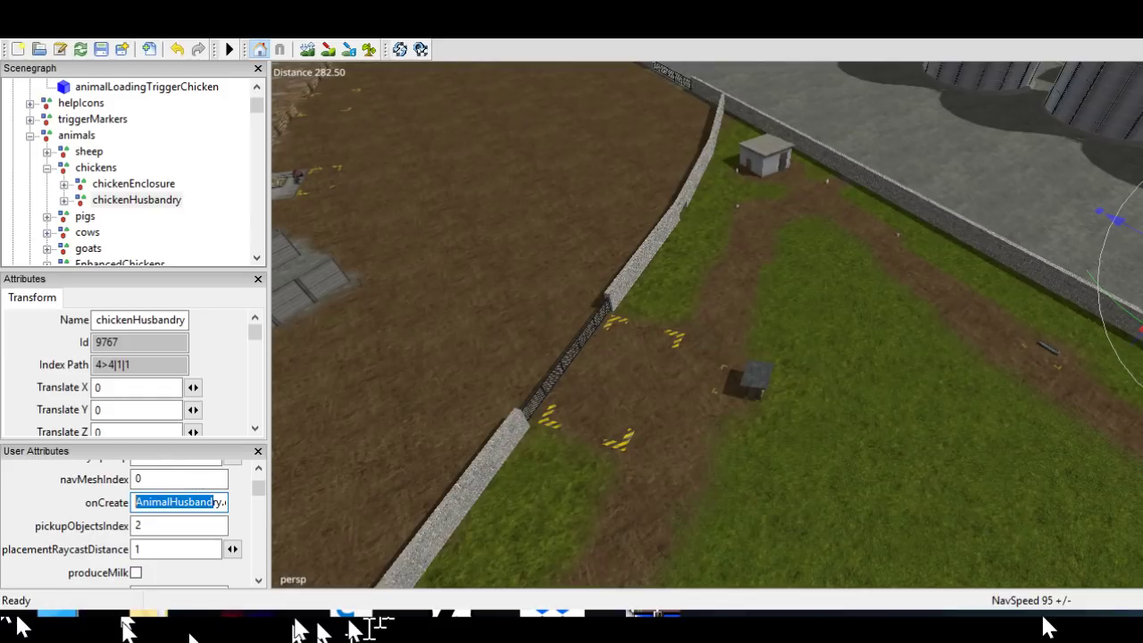
{"action": "left_click", "coordinate": [177, 502]}
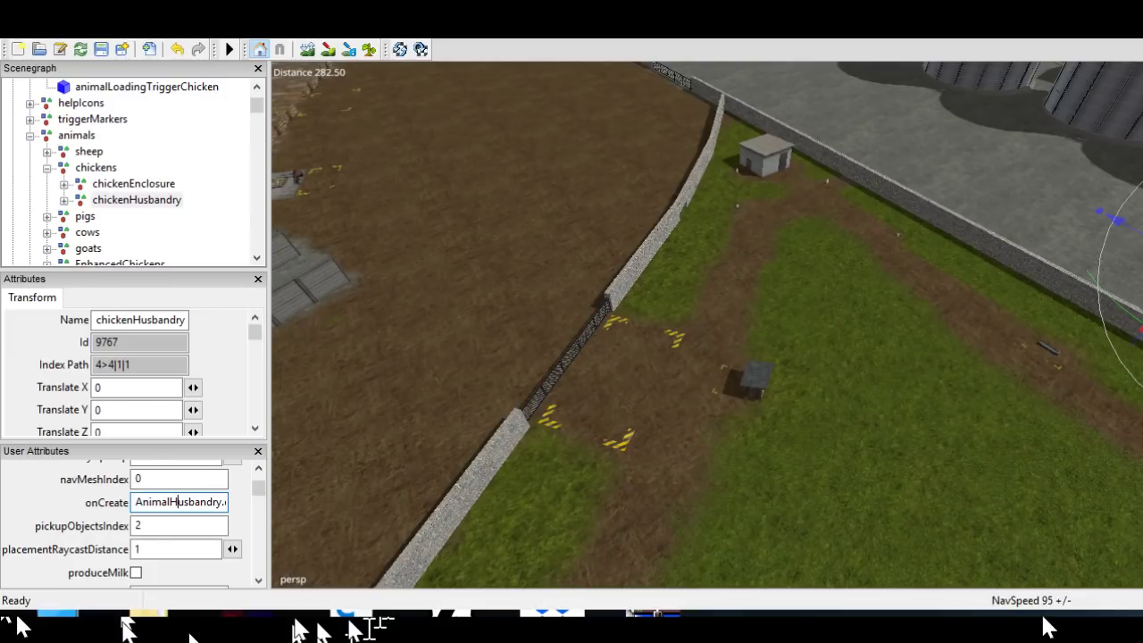
{"action": "left_click", "coordinate": [204, 281]}
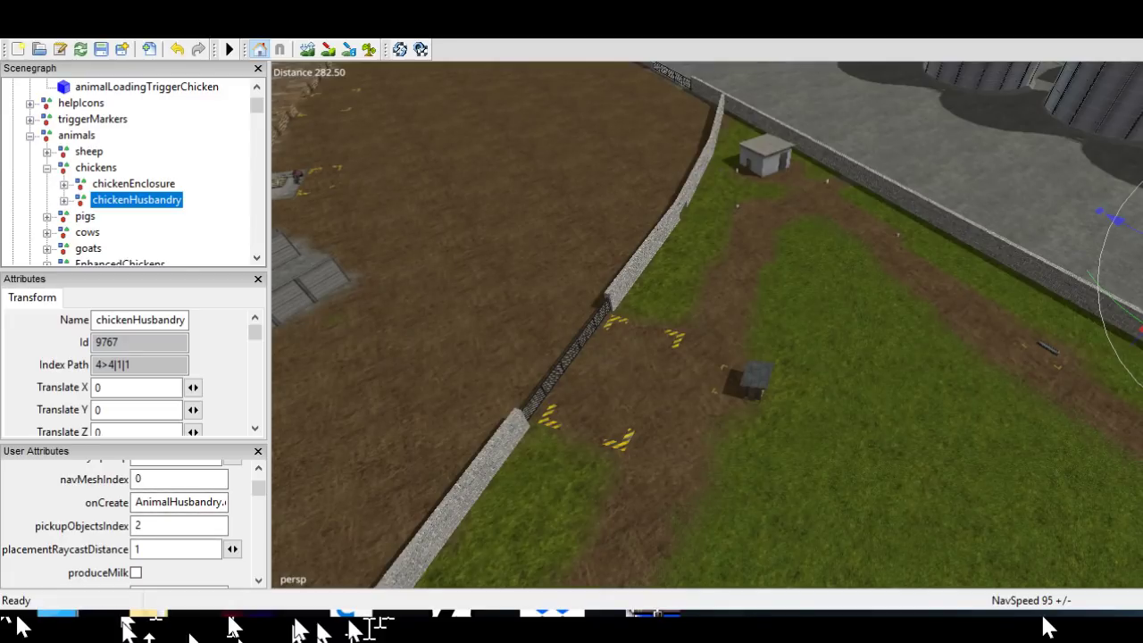
Switch to log.txt and highlight AnimalHusbandry.onCreate in the line 276 error, reading it together with the line below
{"action": "left_click", "coordinate": [180, 503]}
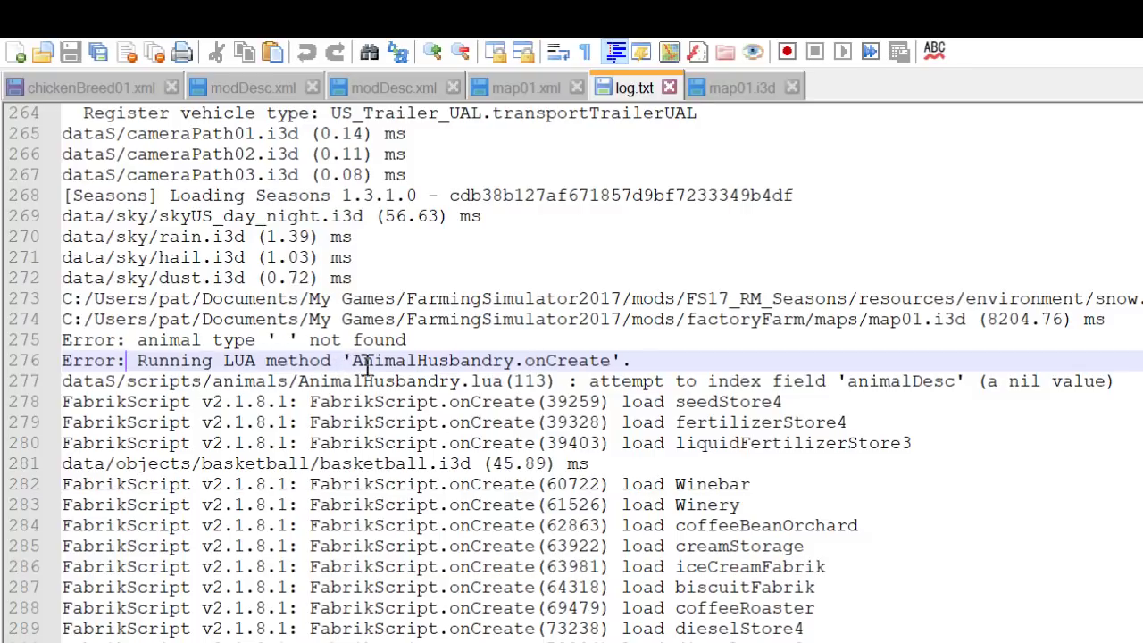
{"action": "left_click_drag", "start_coordinate": [352, 361], "coordinate": [612, 361]}
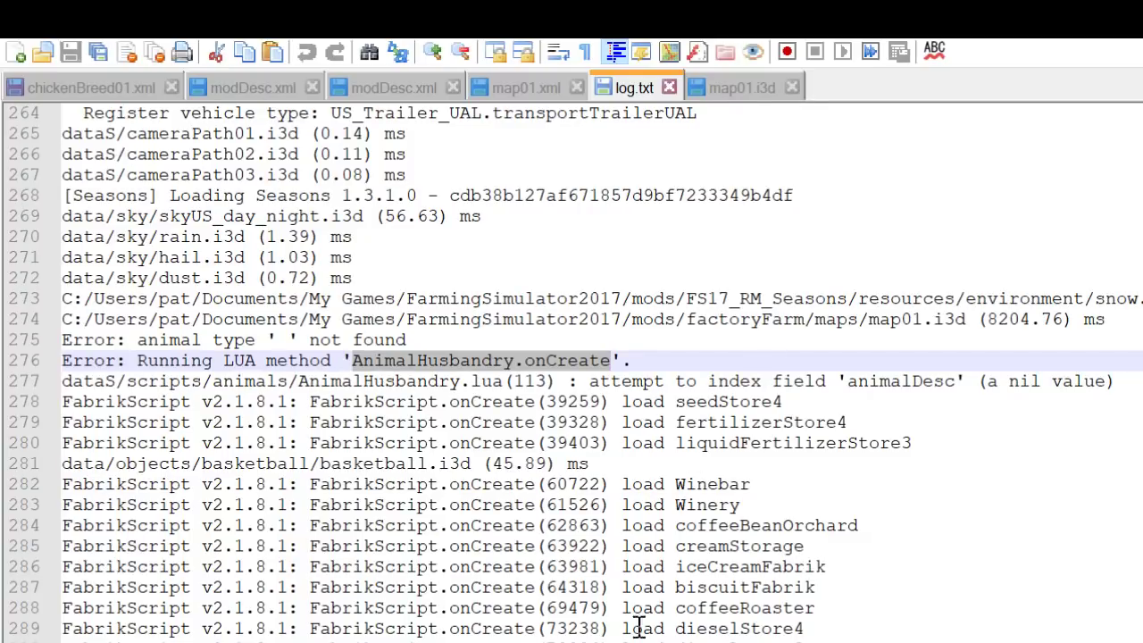
{"action": "left_click", "coordinate": [429, 369]}
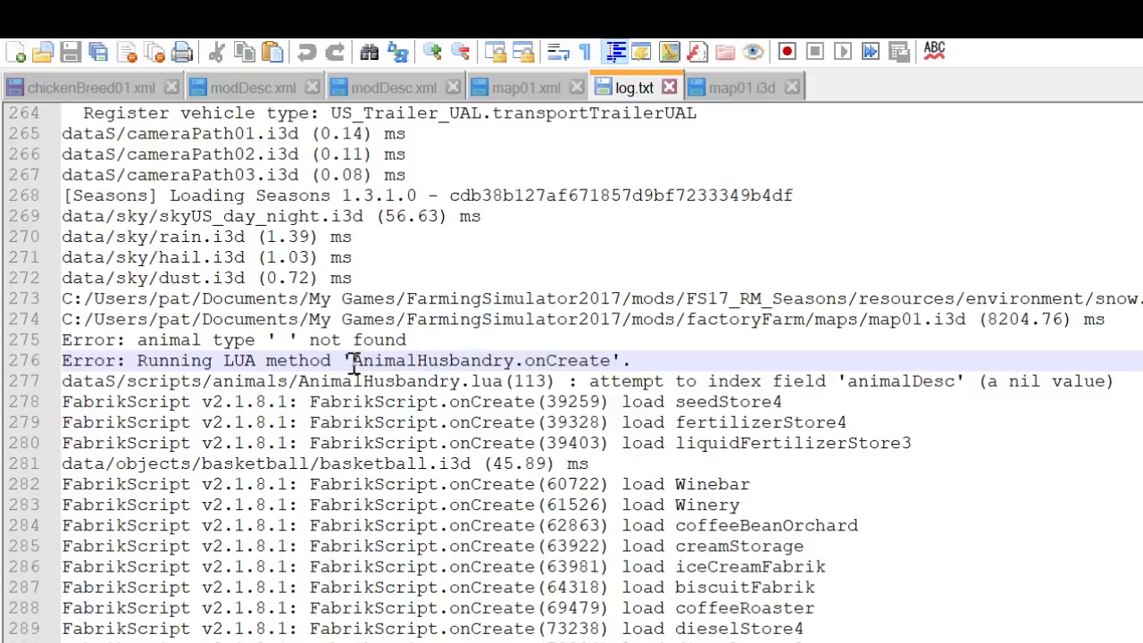
{"action": "left_click_drag", "start_coordinate": [354, 366], "coordinate": [610, 368]}
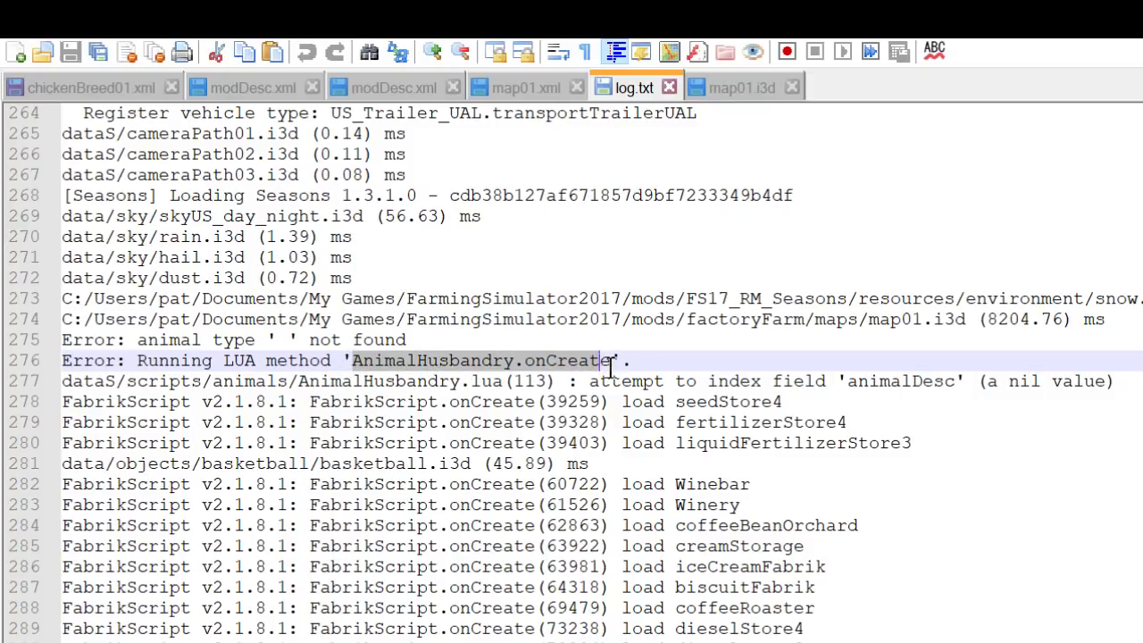
{"action": "left_click", "coordinate": [439, 366]}
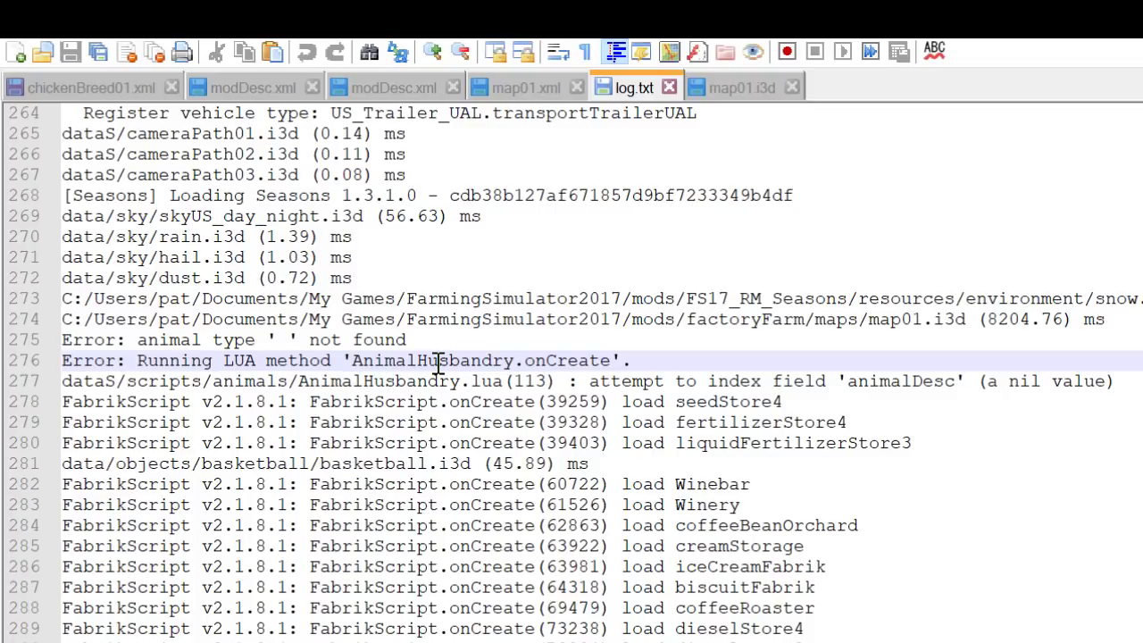
{"action": "left_click_drag", "start_coordinate": [417, 366], "coordinate": [556, 382]}
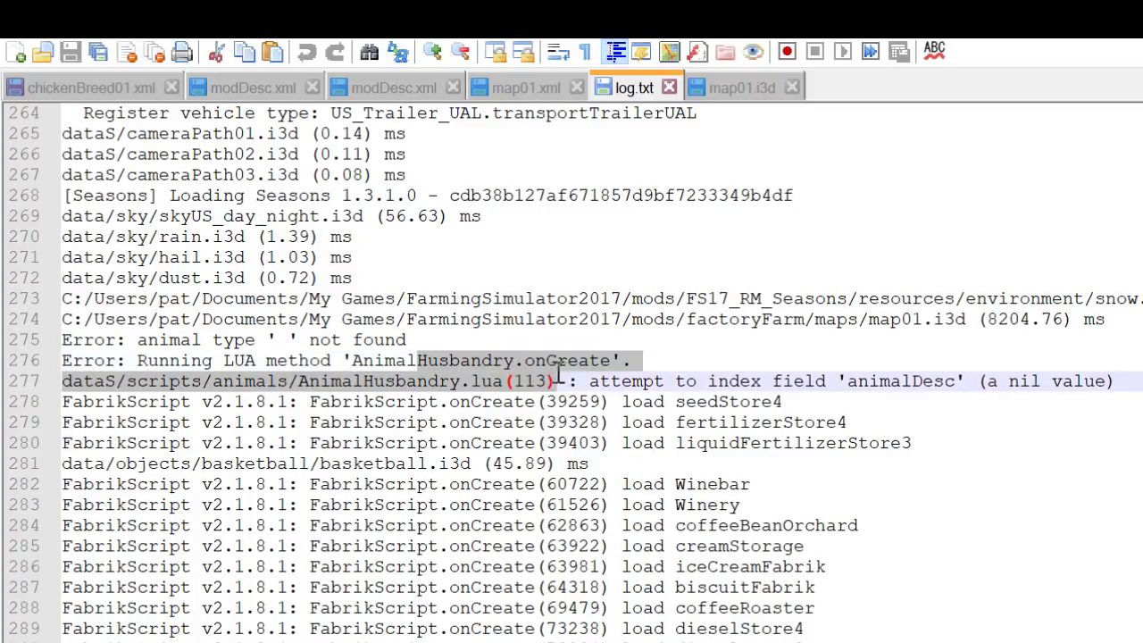
{"action": "left_click", "coordinate": [607, 361]}
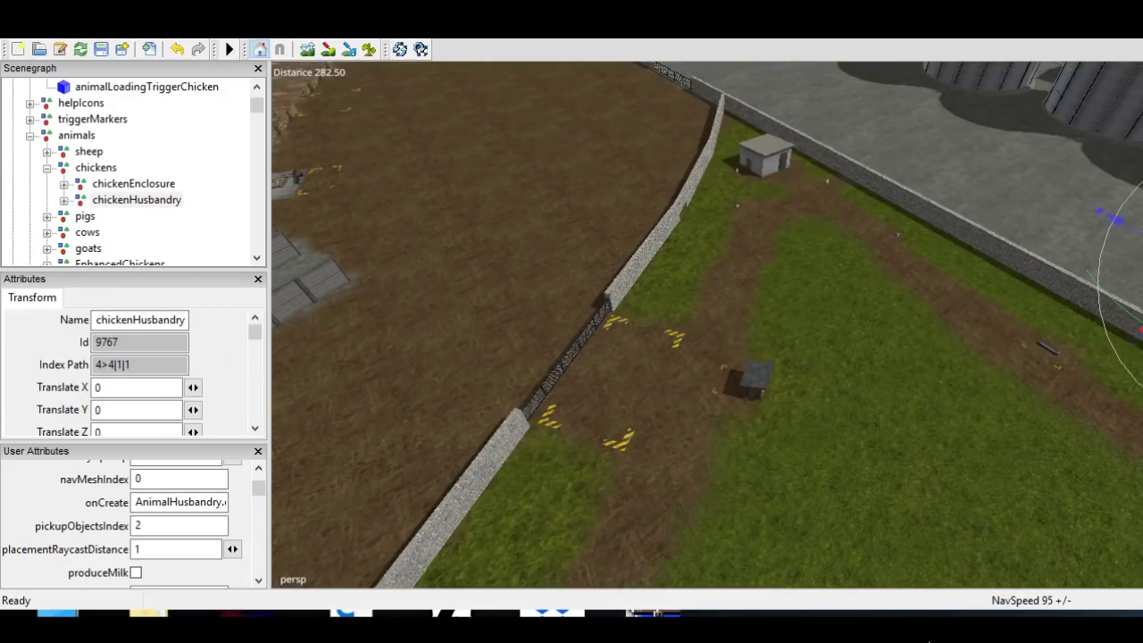
Return to GIANTS Editor and highlight the AnimalHusbandry part of the onCreate value on chickenHusbandry
{"action": "left_click_drag", "start_coordinate": [207, 503], "coordinate": [135, 502]}
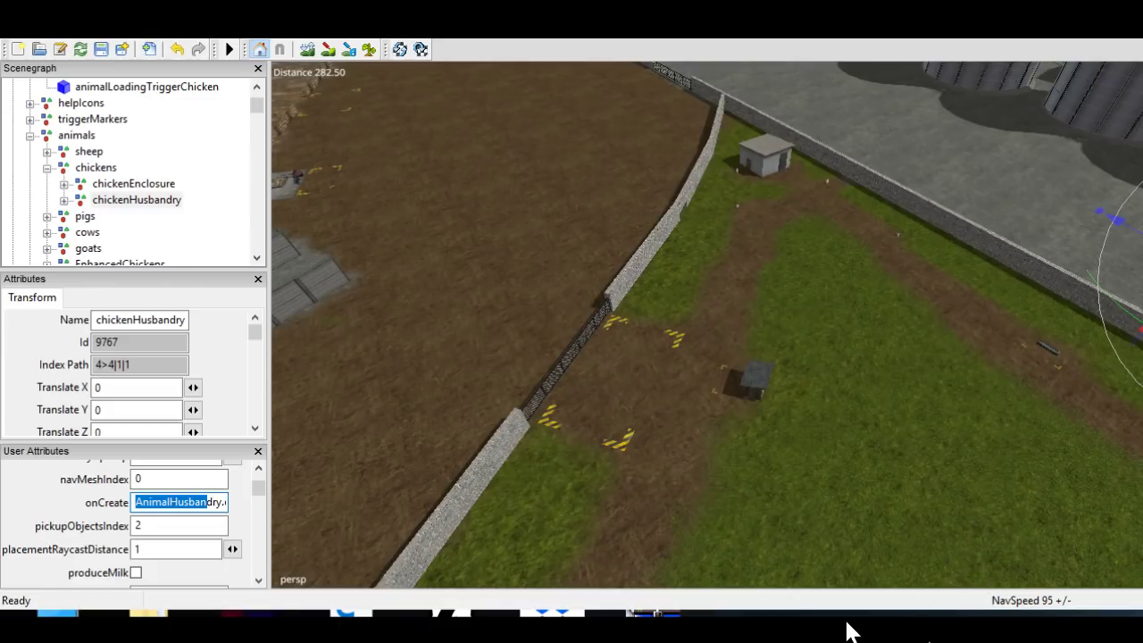
{"action": "left_click", "coordinate": [136, 200]}
{"action": "scroll", "coordinate": [268, 290], "scroll_direction": "down", "scroll_amount": 1}
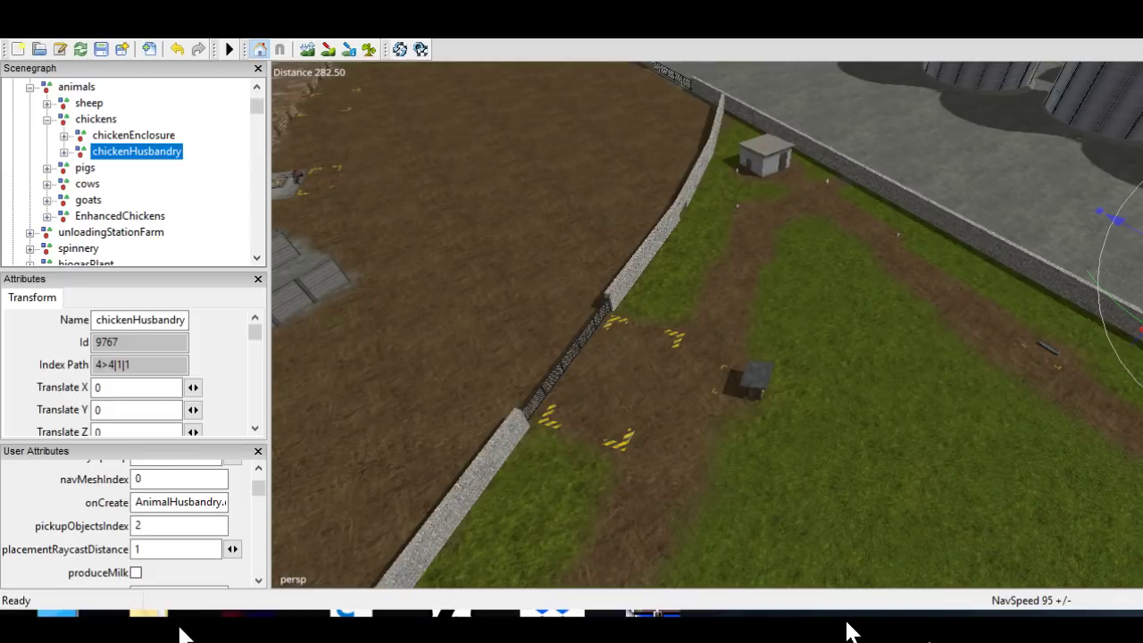
Select EnhancedChickens in the animals group and examine its user attributes from the first one
{"action": "left_click", "coordinate": [120, 216]}
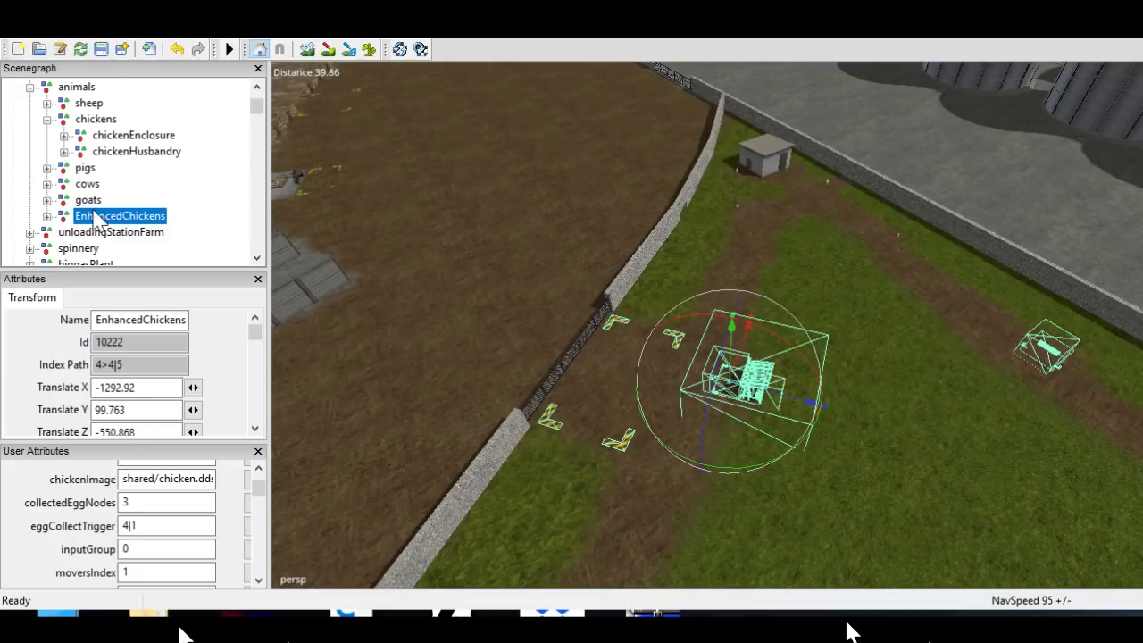
{"action": "left_click", "coordinate": [63, 152]}
{"action": "left_click", "coordinate": [205, 505]}
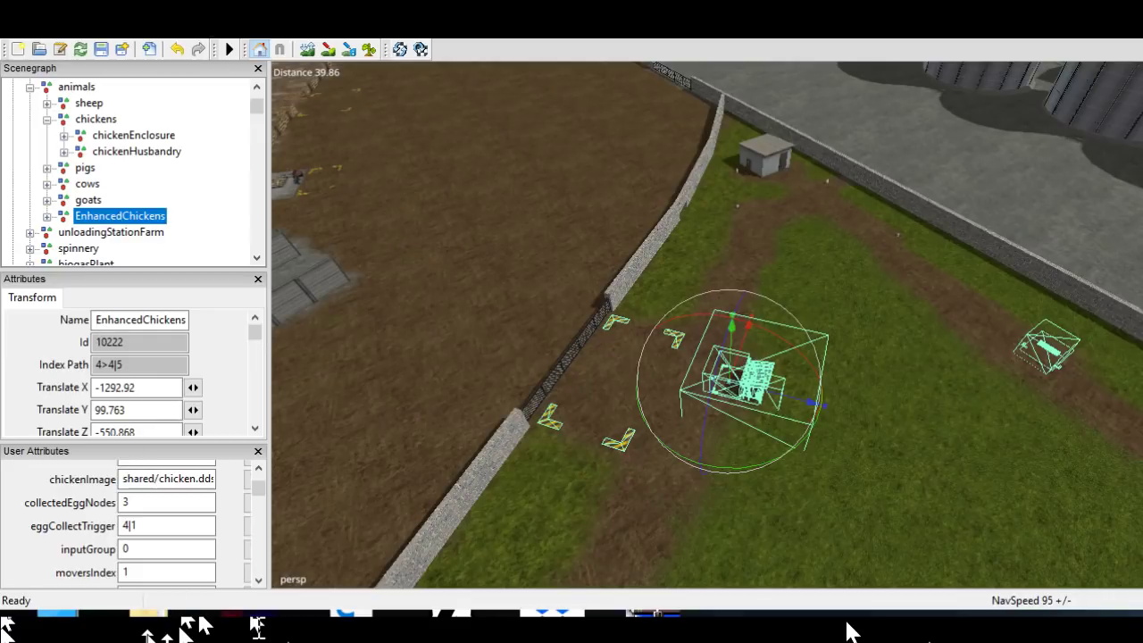
{"action": "scroll", "coordinate": [134, 524], "scroll_direction": "up", "scroll_amount": 2}
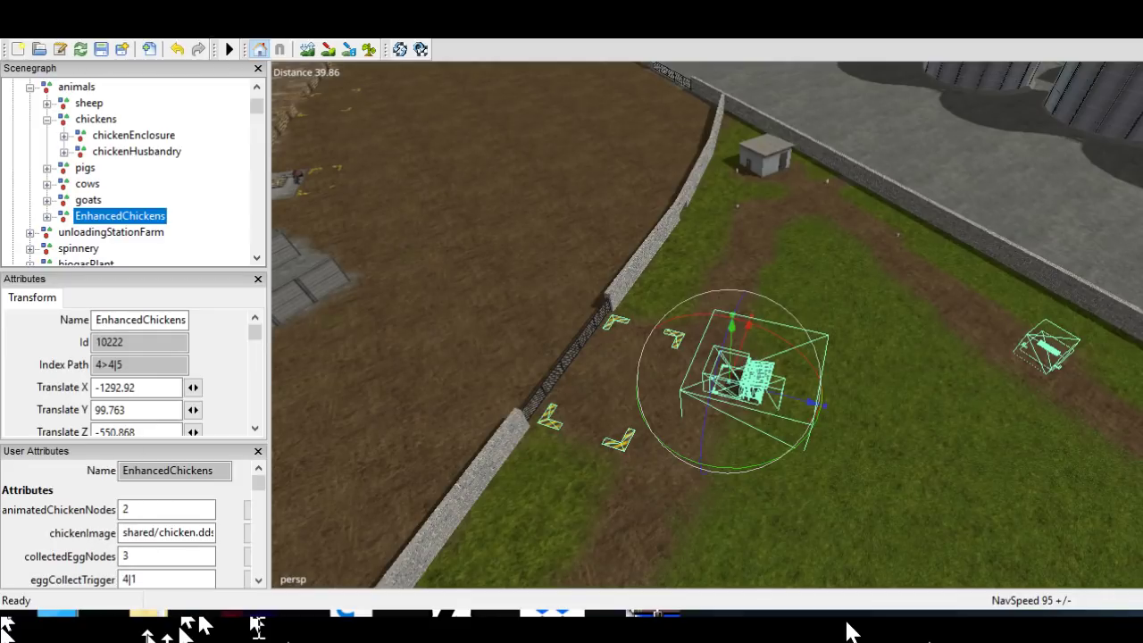
Expand EnhancedChickens to its InputTriggers group, reveal the food, water and bedding inputs, and select InputTriggers
{"action": "key", "text": "Right"}
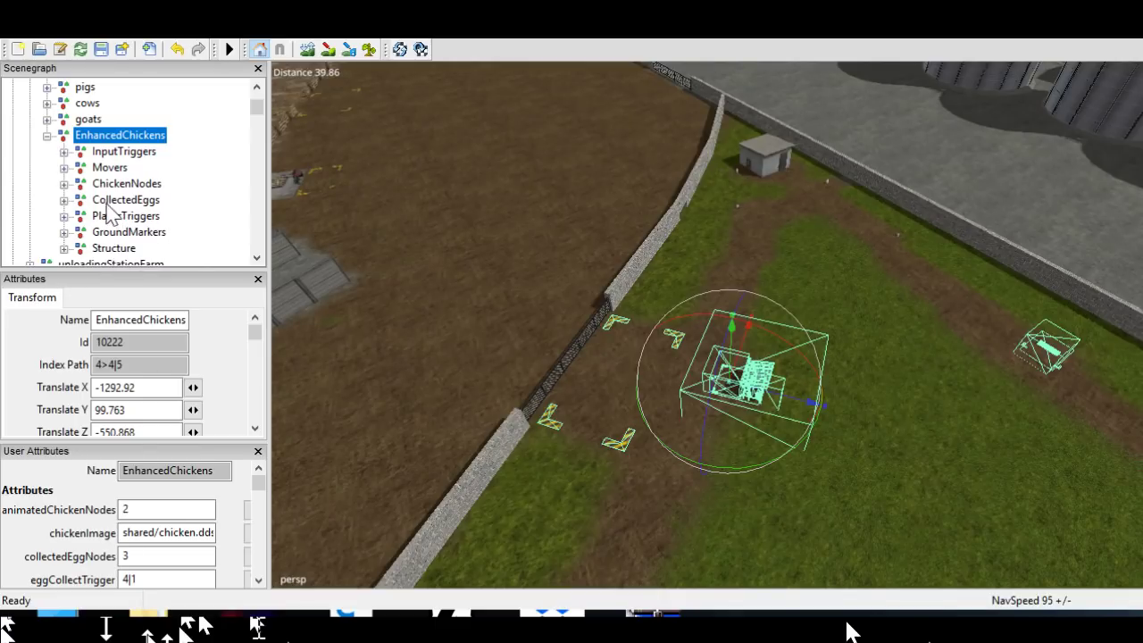
{"action": "left_click", "coordinate": [64, 152]}
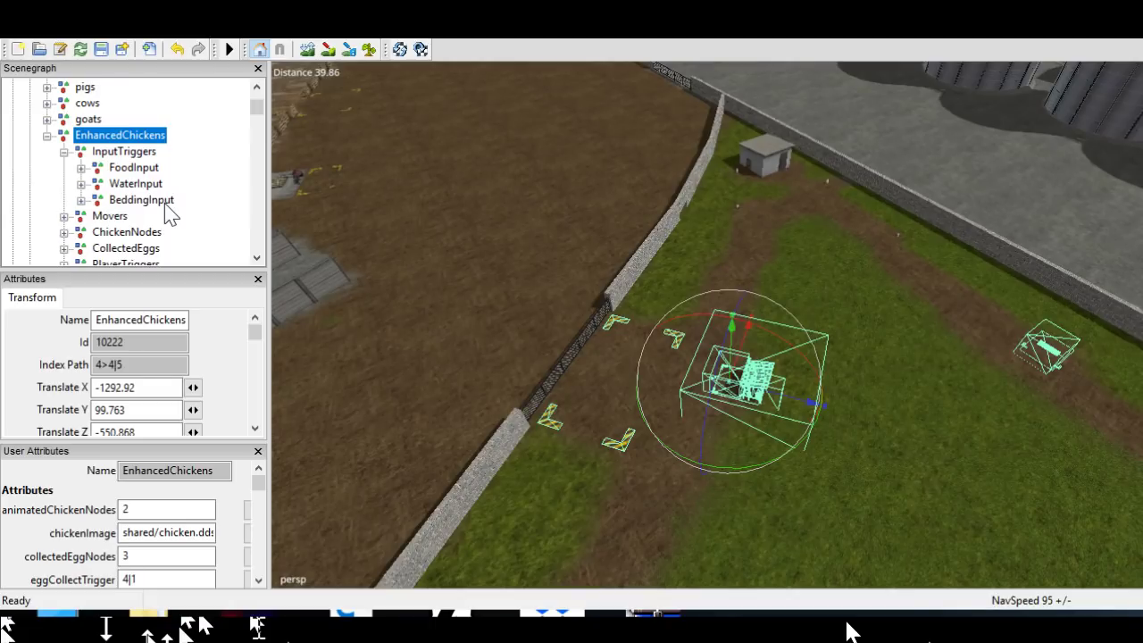
{"action": "key", "text": "Down"}
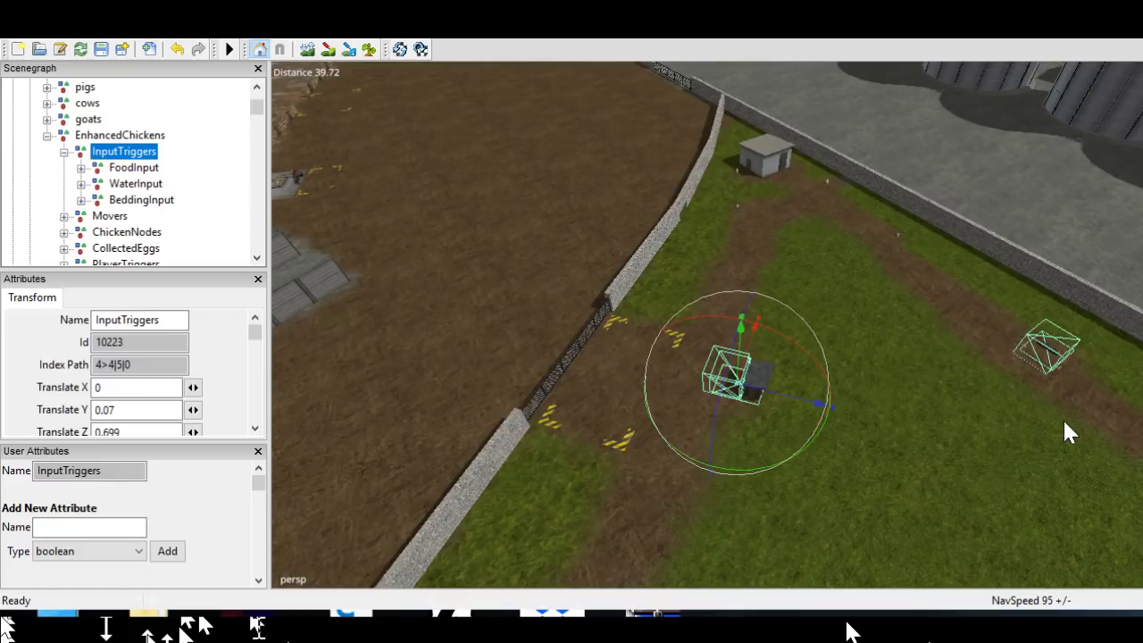
Examine the selected InputTriggers around the small chicken coop and beside the yard wall from several sides
{"action": "left_click_drag", "start_coordinate": [759, 393], "coordinate": [896, 403], "text": "alt"}
{"action": "mouse_move", "coordinate": [994, 410]}
{"action": "middle_mouse_down", "text": "alt"}
{"action": "mouse_move", "coordinate": [898, 397]}
{"action": "mouse_move", "coordinate": [1002, 403]}
{"action": "middle_mouse_up", "text": "alt"}
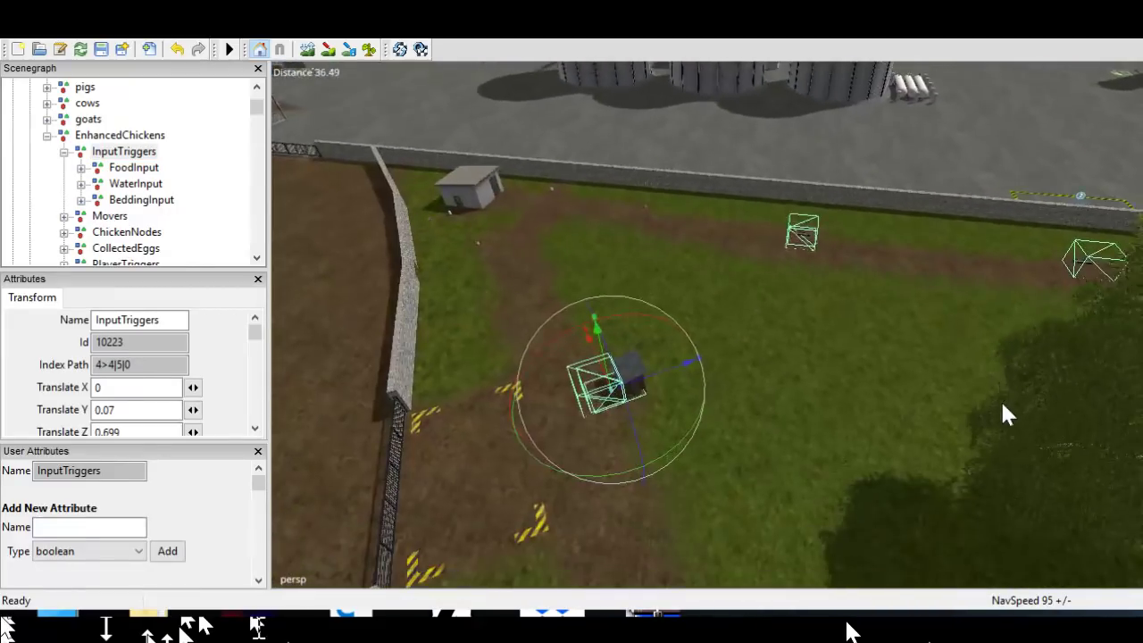
{"action": "scroll", "coordinate": [1005, 413], "scroll_direction": "up", "scroll_amount": 3}
{"action": "right_click_drag", "start_coordinate": [1006, 411], "coordinate": [989, 450], "text": "alt"}
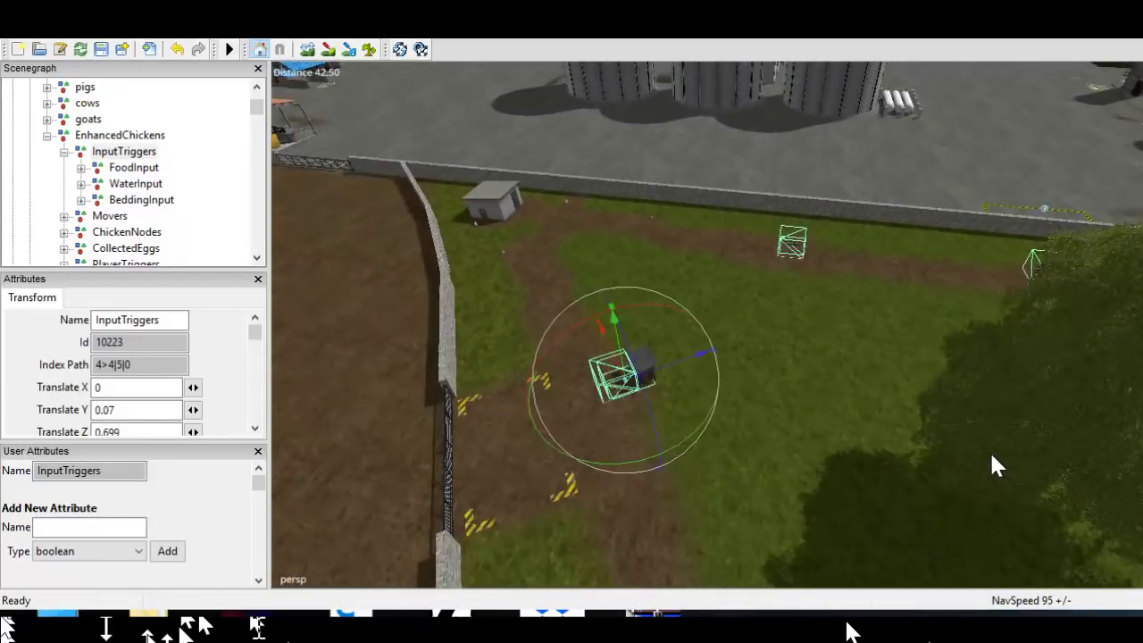
{"action": "middle_click_drag", "start_coordinate": [990, 450], "coordinate": [977, 453], "text": "alt"}
{"action": "right_click_drag", "start_coordinate": [977, 454], "coordinate": [920, 360], "text": "alt"}
{"action": "left_click_drag", "start_coordinate": [921, 360], "coordinate": [842, 368], "text": "alt"}
{"action": "right_click_drag", "start_coordinate": [842, 368], "coordinate": [849, 350], "text": "alt"}
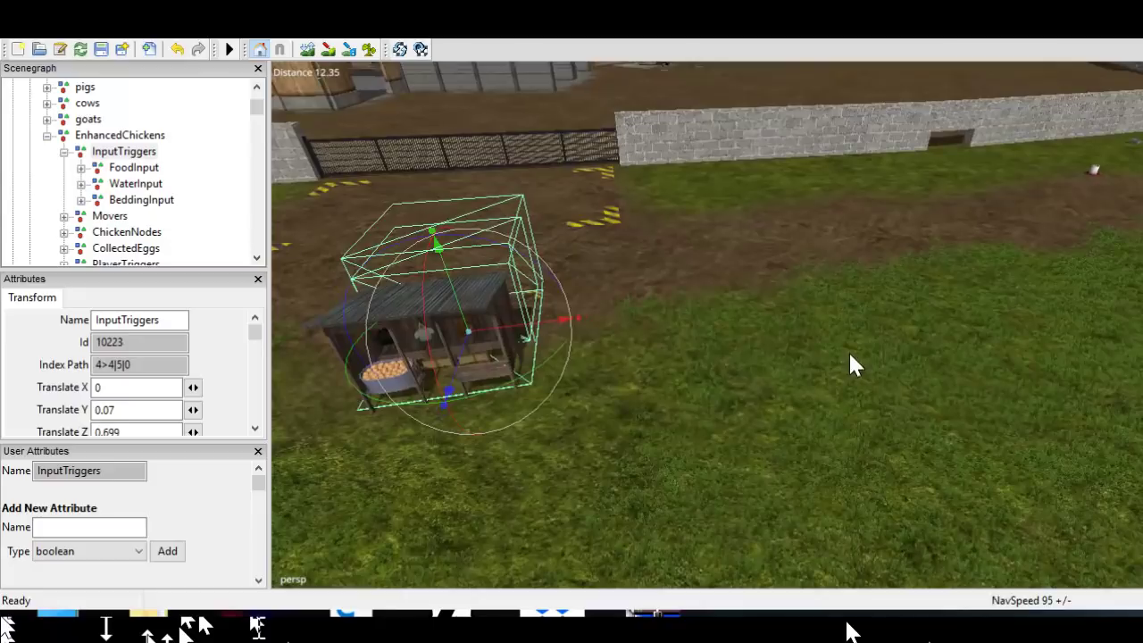
{"action": "left_click_drag", "start_coordinate": [849, 350], "coordinate": [794, 365], "text": "alt"}
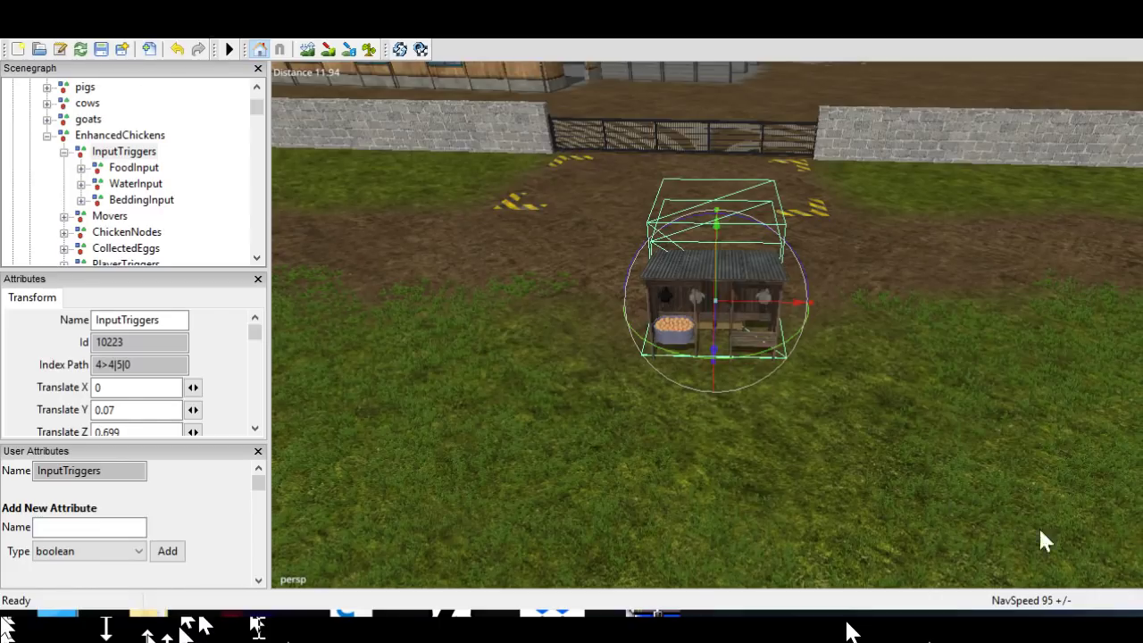
{"action": "right_click_drag", "start_coordinate": [876, 458], "coordinate": [880, 496], "text": "alt"}
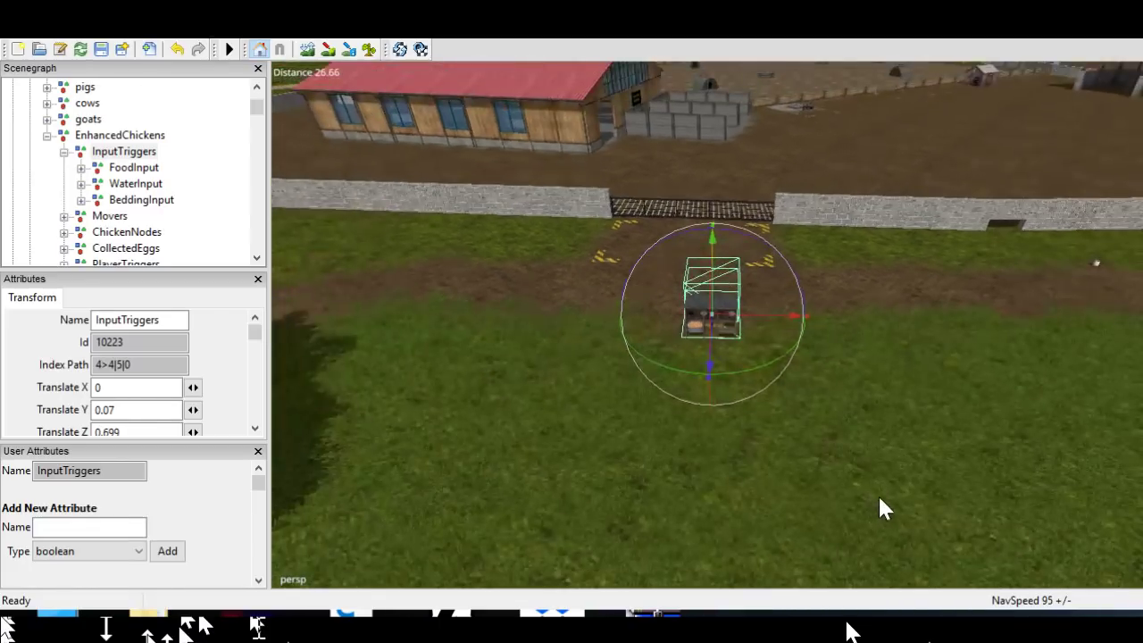
{"action": "middle_click_drag", "start_coordinate": [912, 477], "coordinate": [737, 469], "text": "alt"}
{"action": "left_click_drag", "start_coordinate": [737, 469], "coordinate": [875, 462], "text": "alt"}
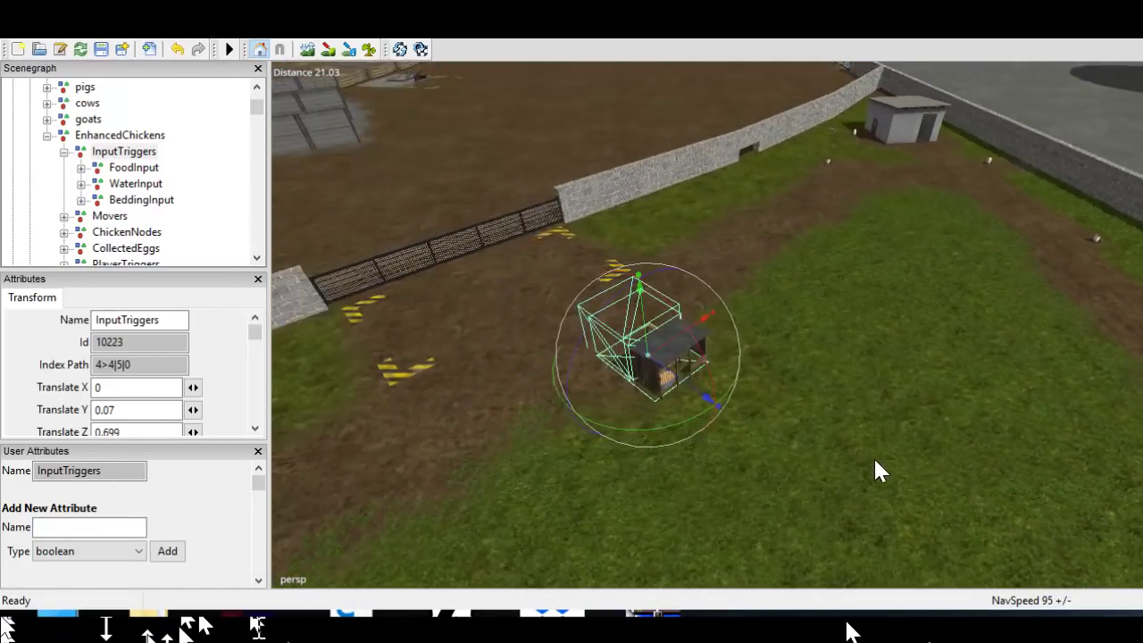
{"action": "left_click_drag", "start_coordinate": [753, 446], "coordinate": [1077, 472], "text": "alt"}
{"action": "middle_click_drag", "start_coordinate": [1077, 472], "coordinate": [1052, 471], "text": "alt"}
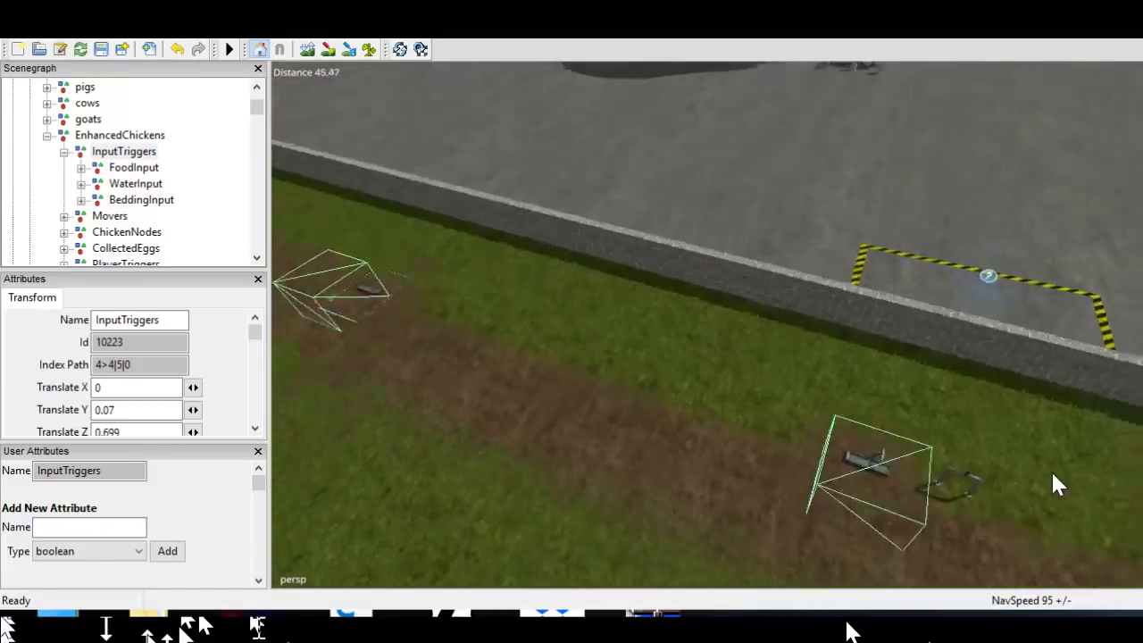
Survey the farmyard beyond the chicken yard, from the large silos to the glass-roofed building
{"action": "left_click_drag", "start_coordinate": [1052, 470], "coordinate": [1141, 165], "text": "alt"}
{"action": "middle_click_drag", "start_coordinate": [1141, 165], "coordinate": [1142, 429], "text": "alt"}
{"action": "scroll", "coordinate": [707, 325], "scroll_direction": "up", "scroll_amount": 12}
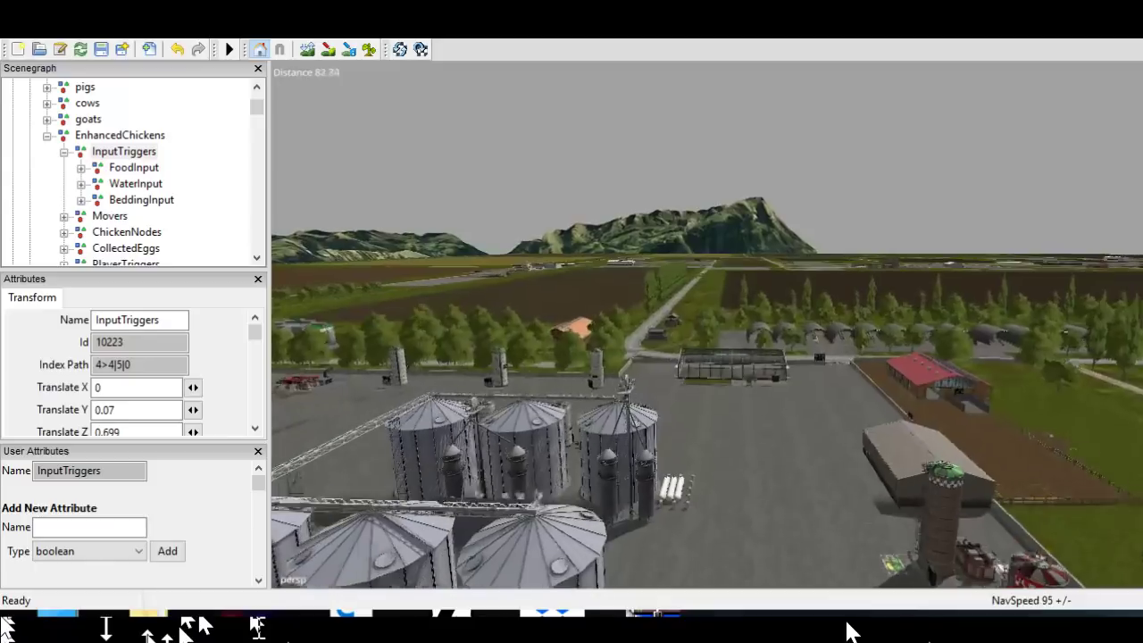
{"action": "left_click_drag", "start_coordinate": [708, 325], "coordinate": [701, 402], "text": "alt"}
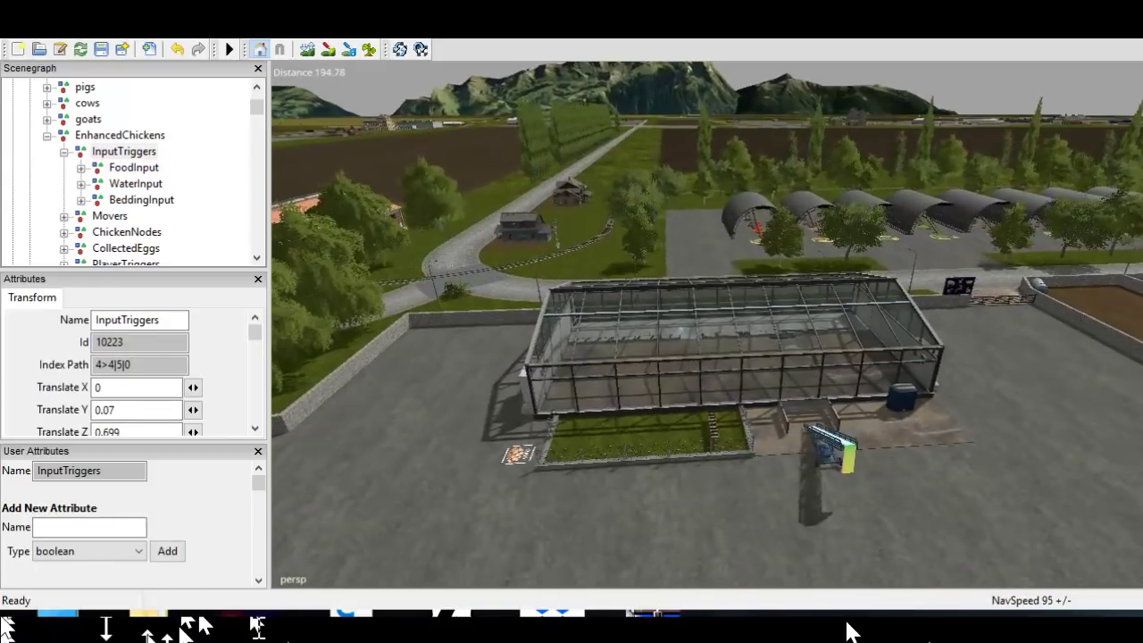
{"action": "scroll", "coordinate": [707, 325], "scroll_direction": "up", "scroll_amount": 6}
{"action": "scroll", "coordinate": [707, 325], "scroll_direction": "down", "scroll_amount": 3}
{"action": "middle_click_drag", "start_coordinate": [707, 325], "coordinate": [536, 339], "text": "alt"}
{"action": "scroll", "coordinate": [707, 325], "scroll_direction": "down", "scroll_amount": 6}
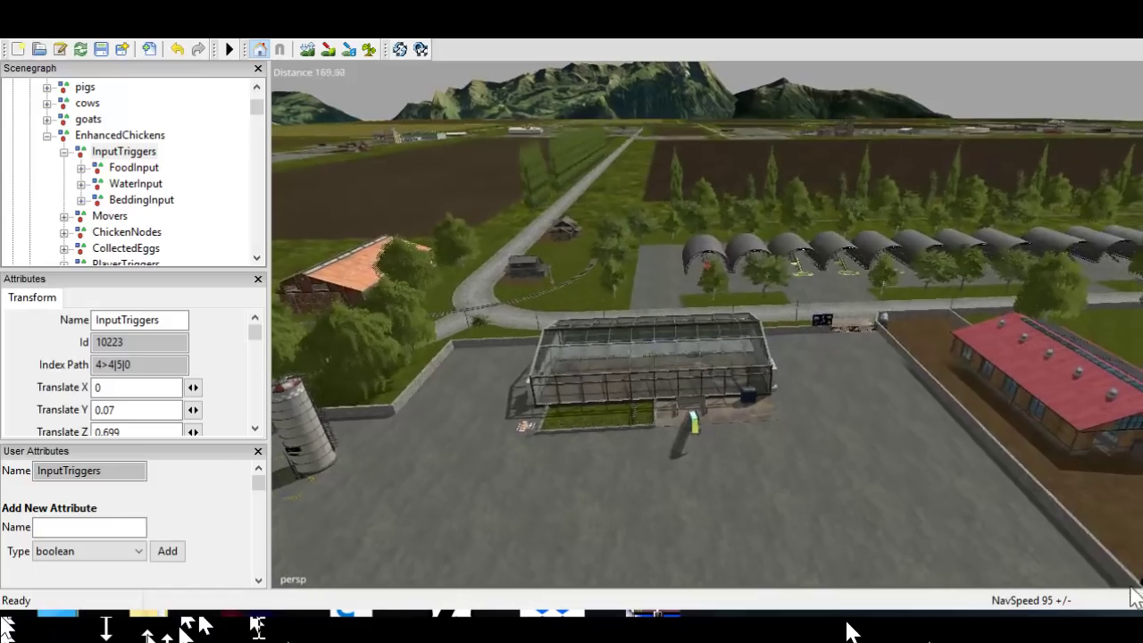
{"action": "middle_click_drag", "start_coordinate": [715, 571], "coordinate": [850, 580], "text": "alt"}
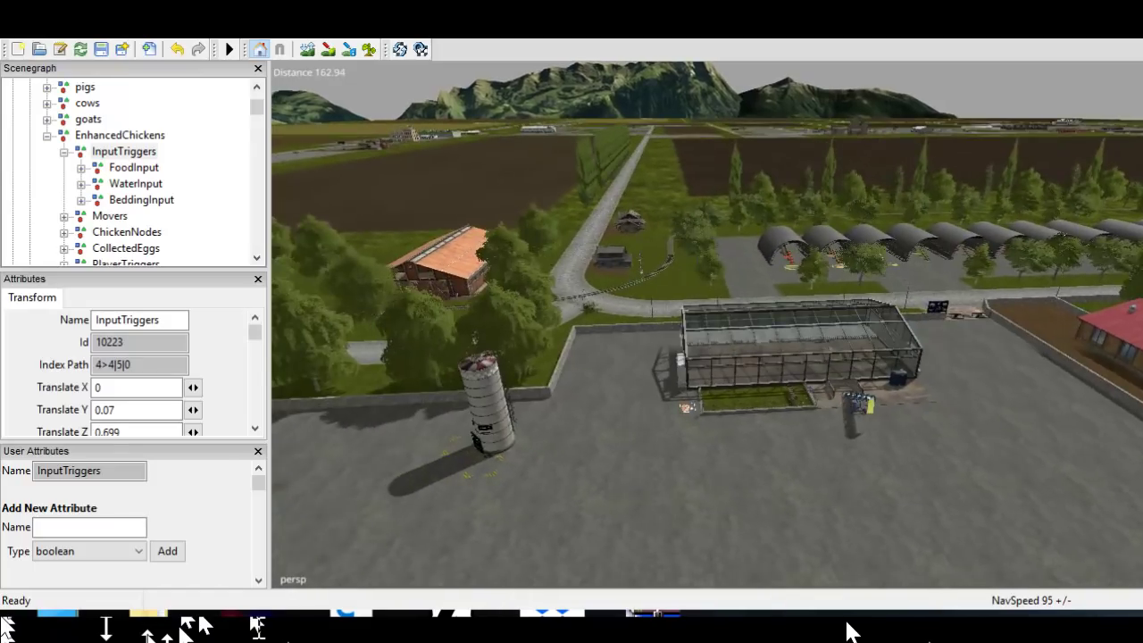
Examine the metal barn standing beside the dirt road near the pond and its wooden bridge
{"action": "left_click_drag", "start_coordinate": [500, 572], "coordinate": [688, 591], "text": "alt"}
{"action": "middle_click_drag", "start_coordinate": [688, 591], "coordinate": [900, 586], "text": "alt"}
{"action": "middle_click_drag", "start_coordinate": [589, 541], "coordinate": [1077, 585], "text": "alt"}
{"action": "scroll", "coordinate": [1076, 585], "scroll_direction": "up", "scroll_amount": 6}
{"action": "left_click_drag", "start_coordinate": [625, 393], "coordinate": [991, 475], "text": "alt"}
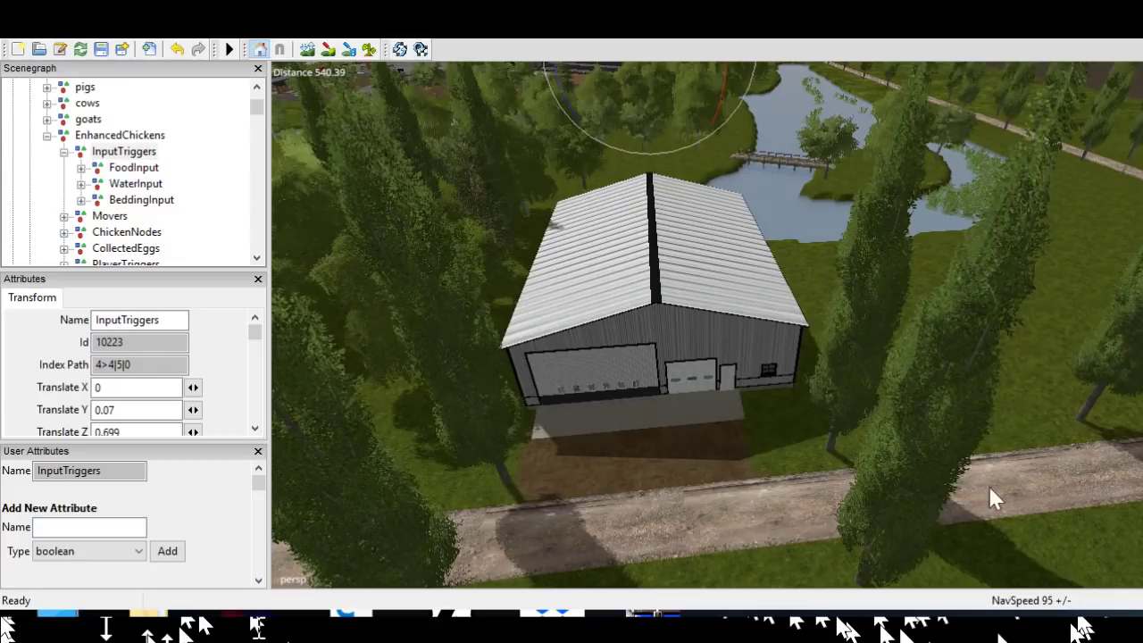
Look back across the farm from the barn and inspect the glass-roofed building with its fenced grass run
{"action": "left_click_drag", "start_coordinate": [944, 403], "coordinate": [775, 505], "text": "alt"}
{"action": "right_click_drag", "start_coordinate": [775, 504], "coordinate": [792, 393], "text": "alt"}
{"action": "left_click_drag", "start_coordinate": [791, 393], "coordinate": [500, 335], "text": "alt"}
{"action": "right_click_drag", "start_coordinate": [945, 411], "coordinate": [1041, 155], "text": "alt"}
{"action": "middle_click_drag", "start_coordinate": [1040, 155], "coordinate": [997, 444], "text": "alt"}
{"action": "left_click_drag", "start_coordinate": [997, 443], "coordinate": [768, 446], "text": "alt"}
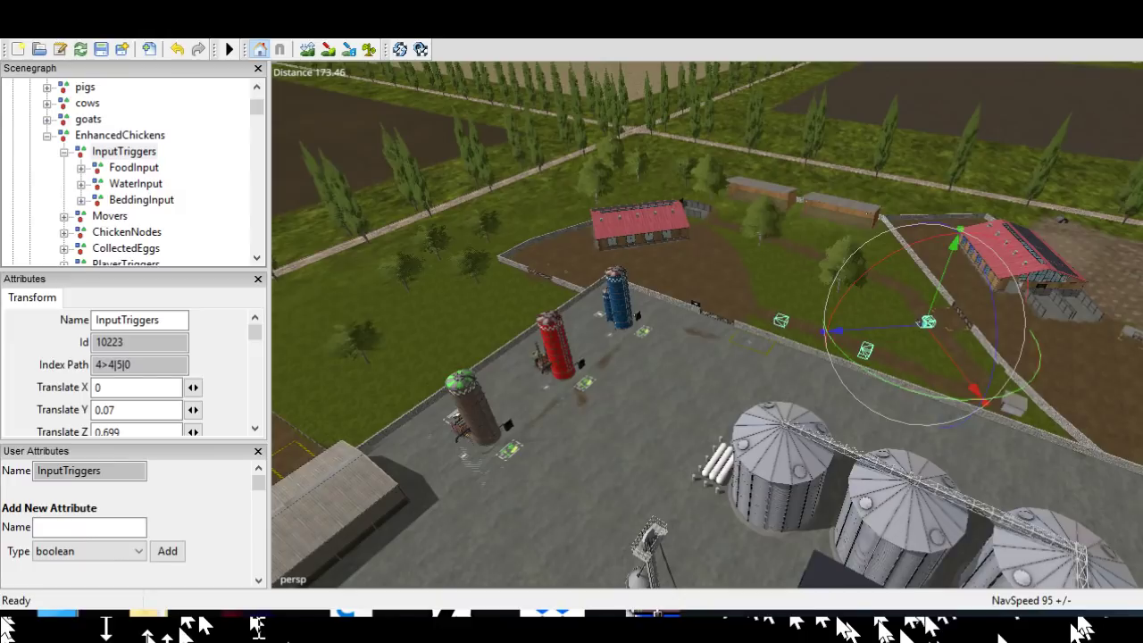
{"action": "left_click_drag", "start_coordinate": [1117, 458], "coordinate": [483, 494], "text": "alt"}
{"action": "right_click_drag", "start_coordinate": [917, 457], "coordinate": [949, 169], "text": "alt"}
{"action": "left_click_drag", "start_coordinate": [870, 212], "coordinate": [706, 234], "text": "alt"}
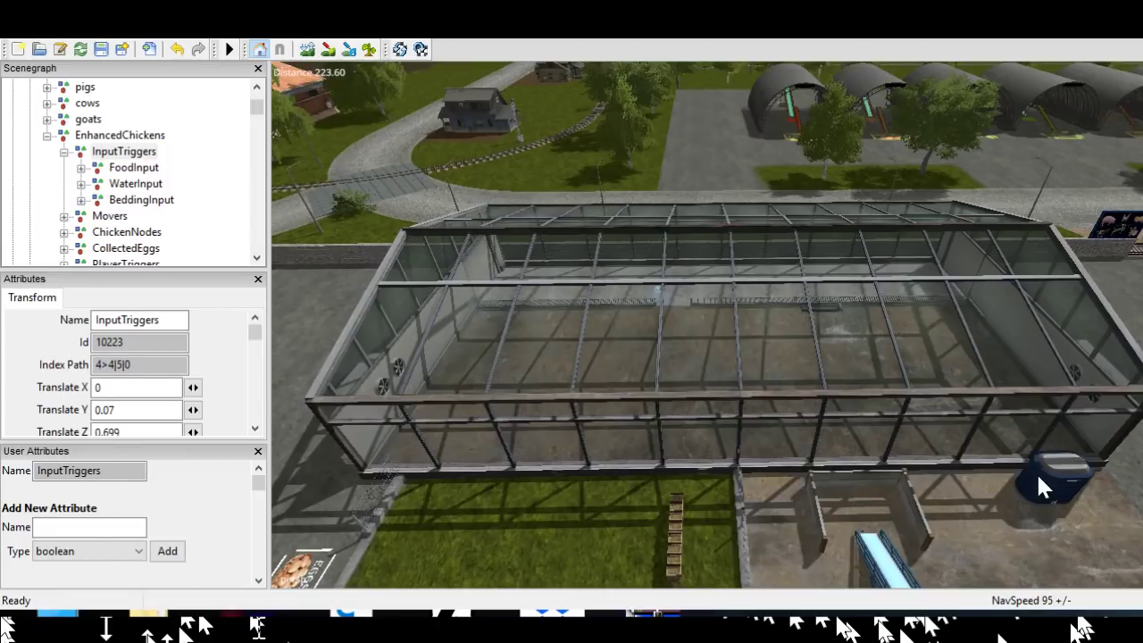
Inspect the EGGS ground marker and the fenced grass run in front of the glass-roofed building
{"action": "middle_click_drag", "start_coordinate": [901, 453], "coordinate": [869, 426], "text": "alt"}
{"action": "right_click_drag", "start_coordinate": [869, 426], "coordinate": [881, 474], "text": "alt"}
{"action": "middle_click_drag", "start_coordinate": [881, 473], "coordinate": [950, 459], "text": "alt"}
{"action": "right_click_drag", "start_coordinate": [981, 580], "coordinate": [993, 551], "text": "alt"}
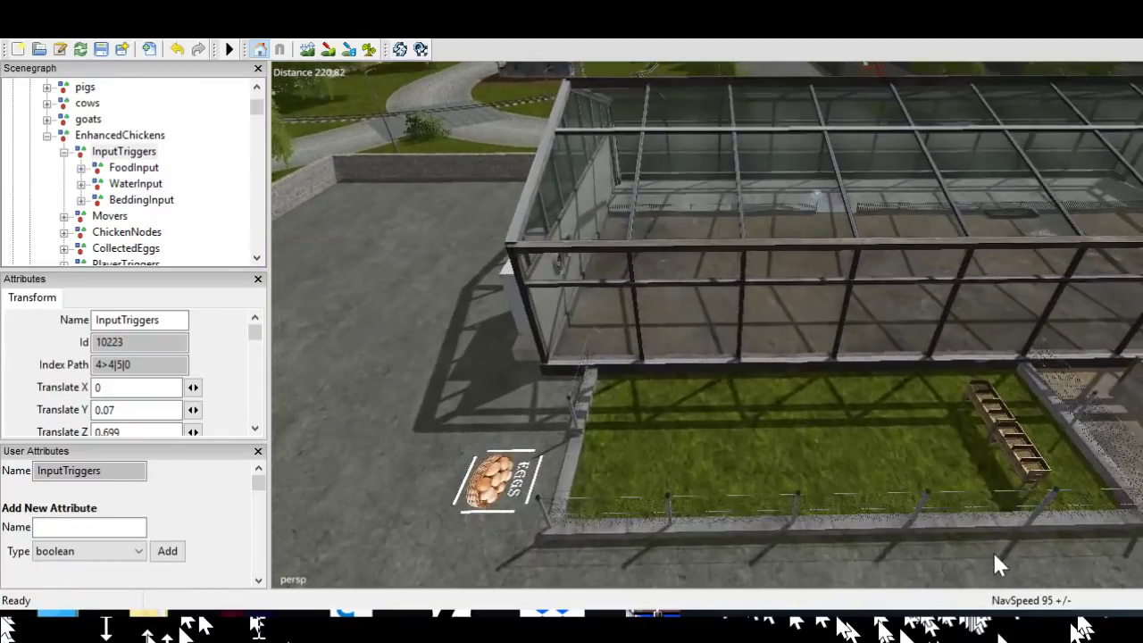
{"action": "middle_click_drag", "start_coordinate": [993, 551], "coordinate": [1007, 541], "text": "alt"}
{"action": "left_click_drag", "start_coordinate": [1007, 541], "coordinate": [130, 527], "text": "alt"}
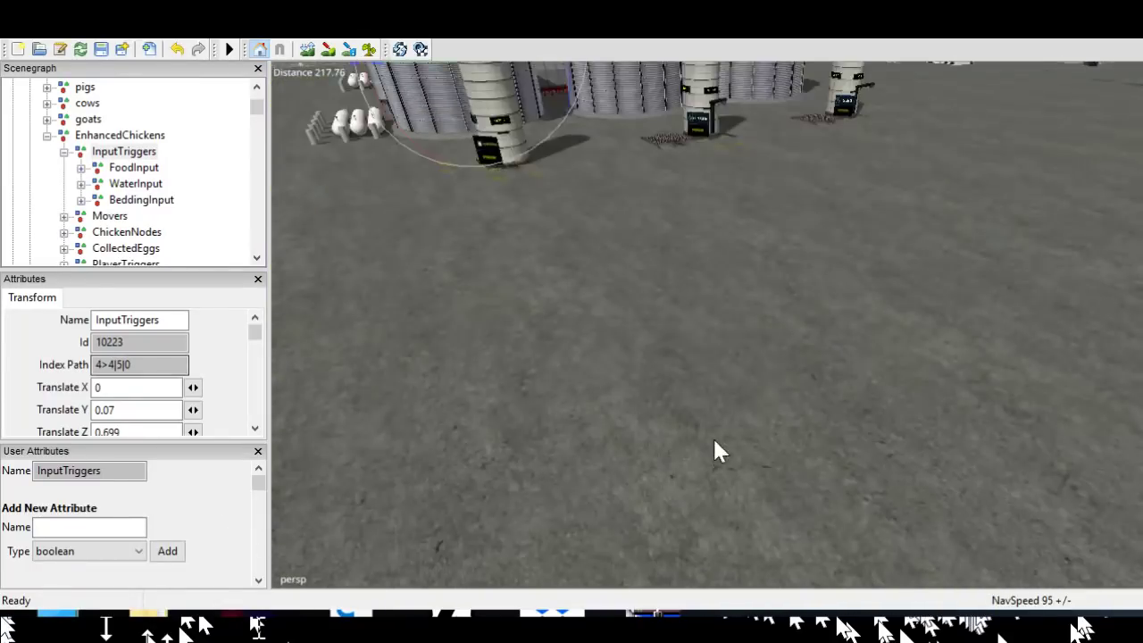
Survey the farmyard around the EnhancedChickens input triggers, the large grain silos and the smaller silos along the tree-lined wall
{"action": "middle_click_drag", "start_coordinate": [713, 438], "coordinate": [726, 519], "text": "alt"}
{"action": "left_click_drag", "start_coordinate": [726, 519], "coordinate": [384, 540], "text": "alt"}
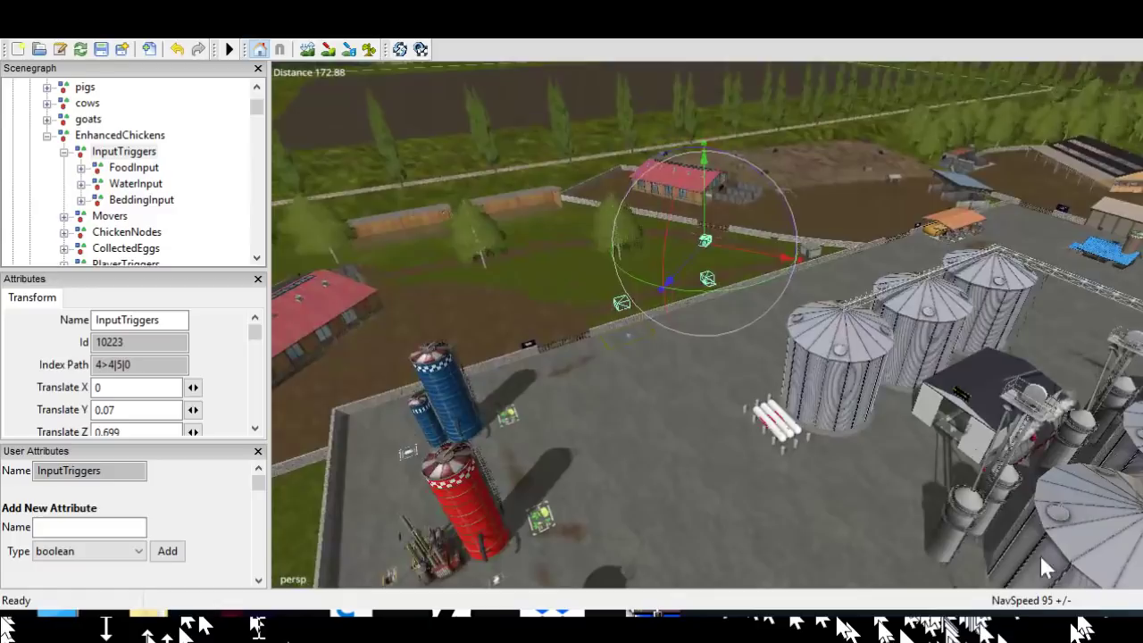
{"action": "left_click_drag", "start_coordinate": [1039, 553], "coordinate": [886, 534], "text": "alt"}
{"action": "left_click_drag", "start_coordinate": [1134, 473], "coordinate": [867, 509], "text": "alt"}
{"action": "scroll", "coordinate": [867, 509], "scroll_direction": "up", "scroll_amount": 2}
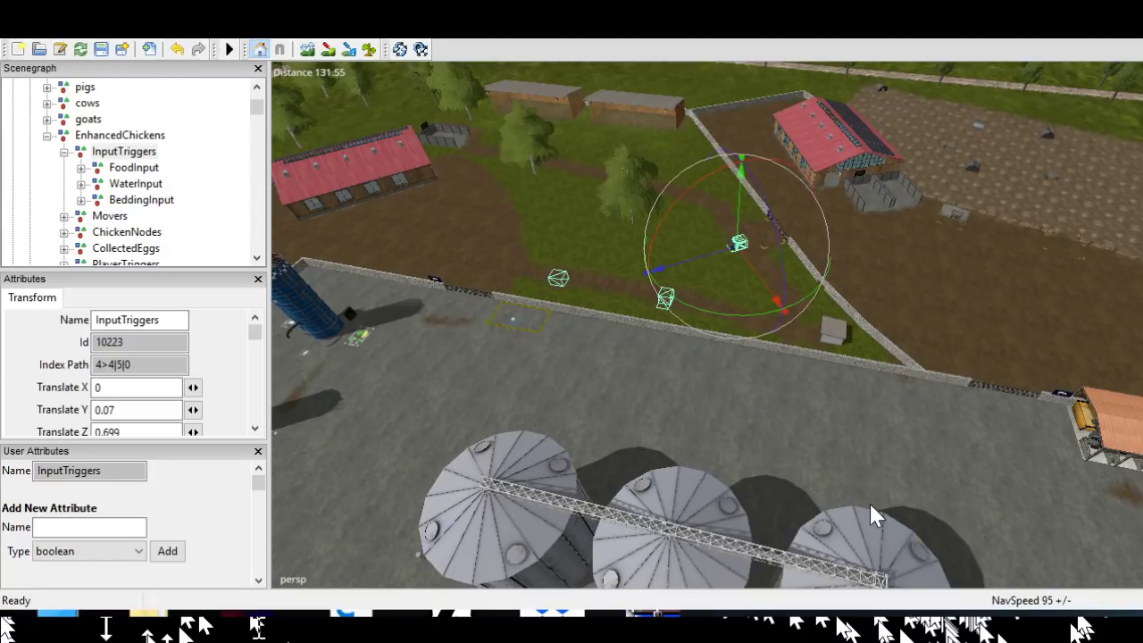
{"action": "left_click_drag", "start_coordinate": [864, 508], "coordinate": [1073, 511], "text": "alt"}
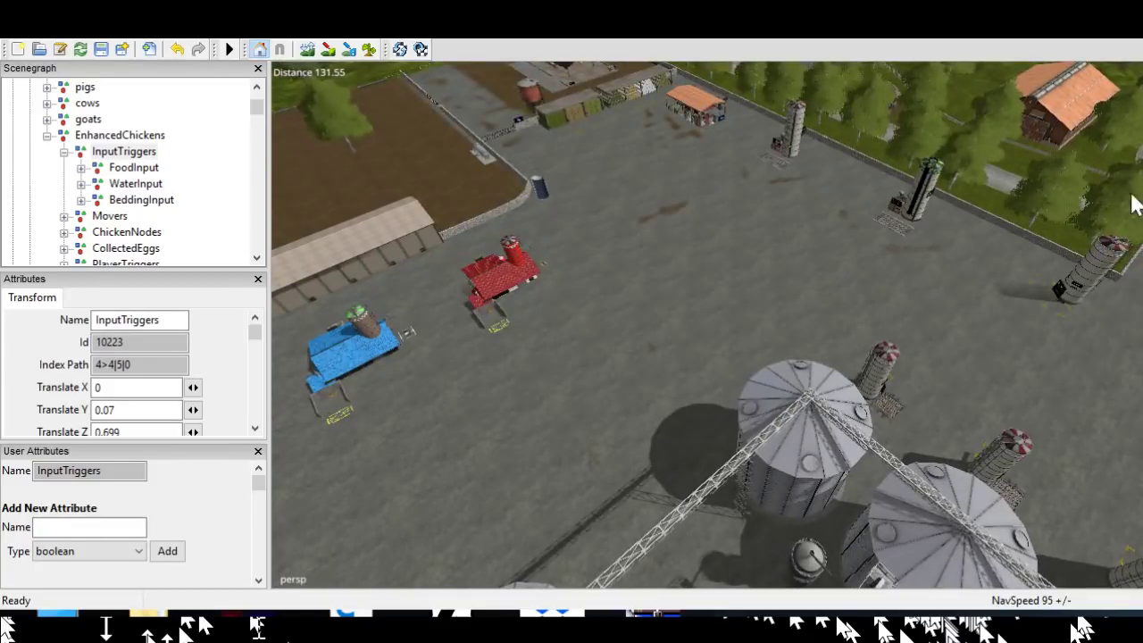
{"action": "right_click_drag", "start_coordinate": [1056, 369], "coordinate": [1091, 350]}
{"action": "key", "text": "w"}
{"action": "scroll", "coordinate": [708, 325], "scroll_direction": "down", "scroll_amount": 2}
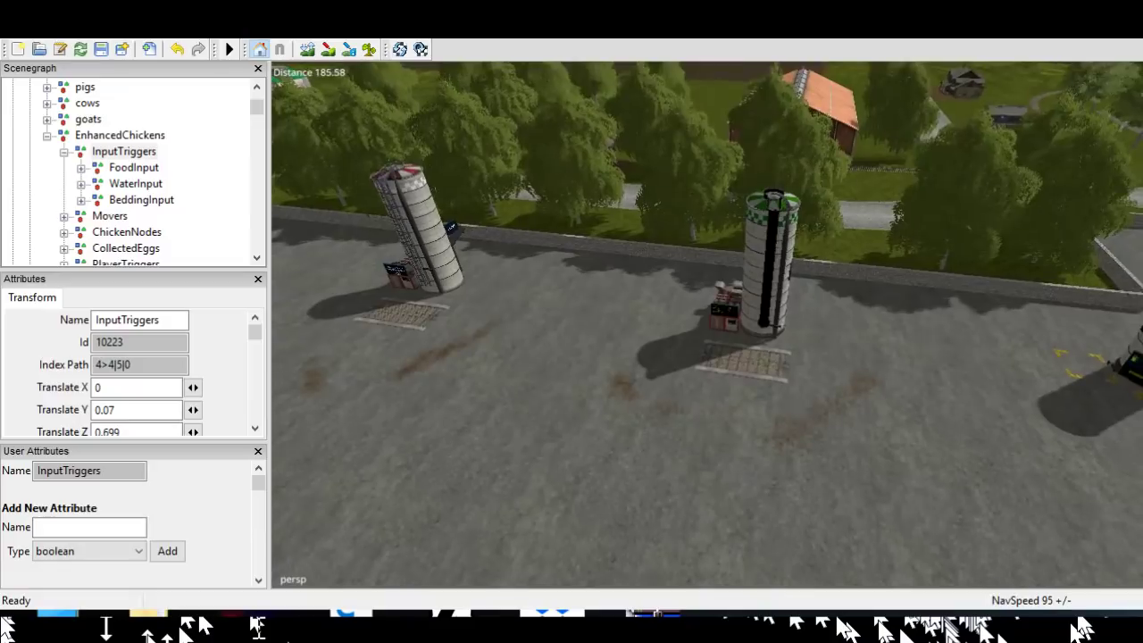
{"action": "scroll", "coordinate": [707, 325], "scroll_direction": "up", "scroll_amount": 3}
{"action": "scroll", "coordinate": [708, 325], "scroll_direction": "down", "scroll_amount": 8}
{"action": "left_click_drag", "start_coordinate": [708, 325], "coordinate": [202, 372], "text": "alt"}
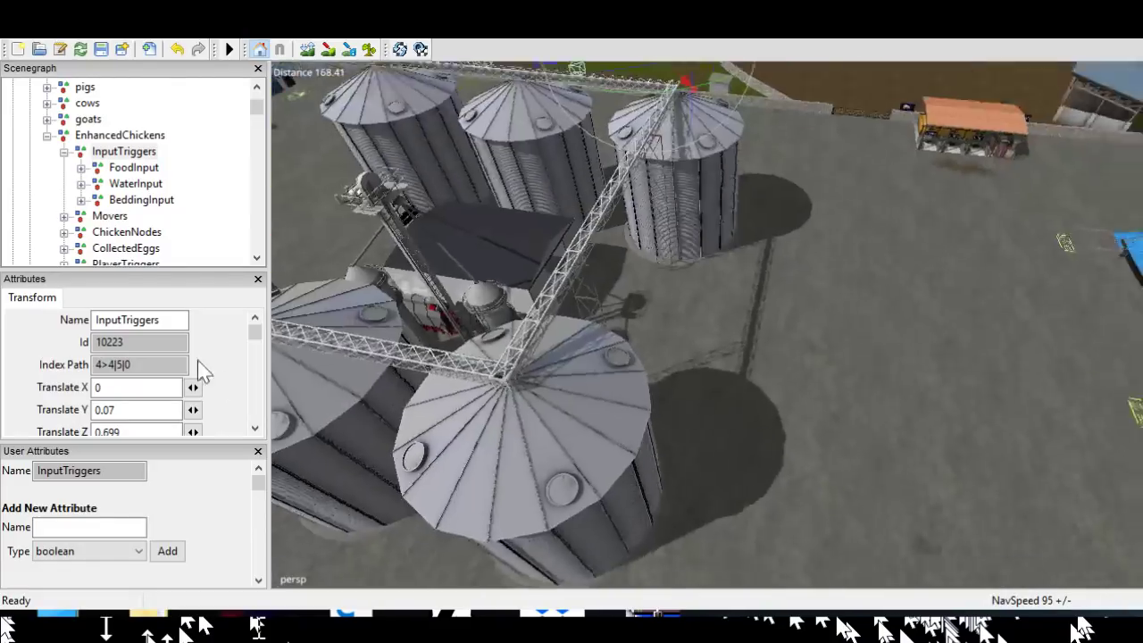
Look over the chicken yard, the red-roofed barns and the glass-roofed building, ending at the red-and-white silo with its unloading grate
{"action": "middle_click_drag", "start_coordinate": [561, 302], "coordinate": [459, 473], "text": "alt"}
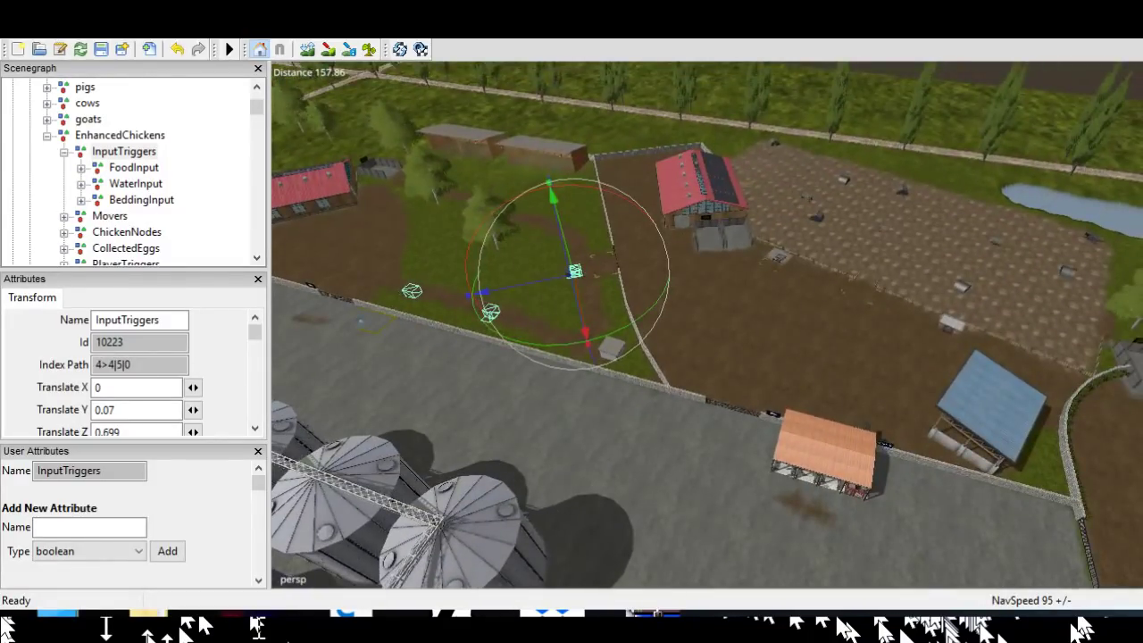
{"action": "left_click_drag", "start_coordinate": [979, 429], "coordinate": [768, 356], "text": "alt"}
{"action": "middle_click_drag", "start_coordinate": [768, 356], "coordinate": [1031, 354], "text": "alt"}
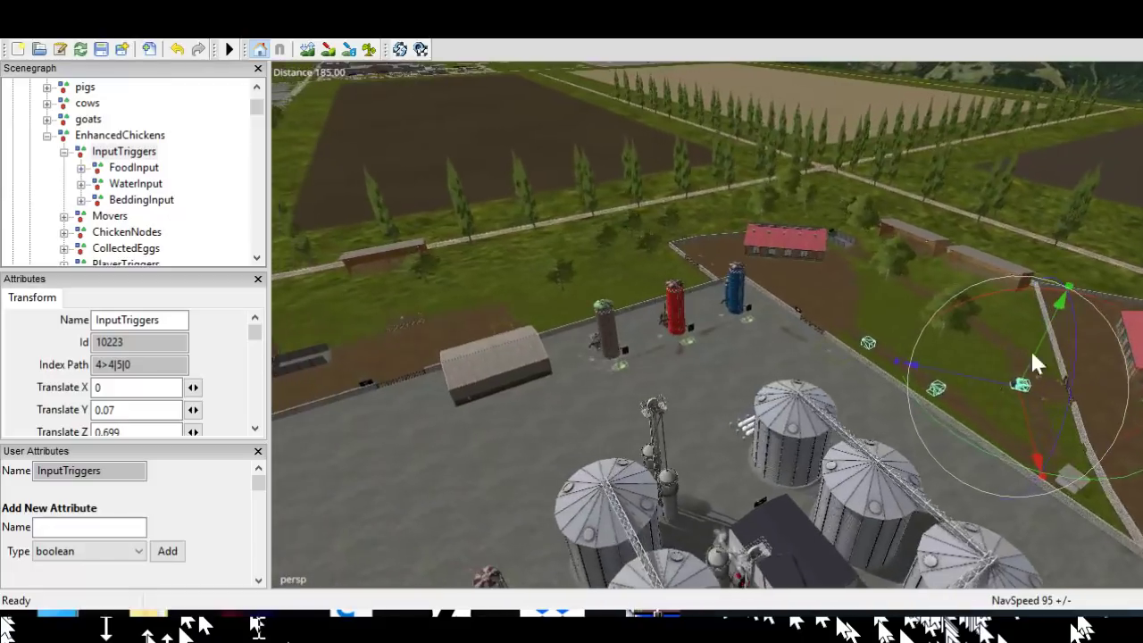
{"action": "left_click_drag", "start_coordinate": [1032, 353], "coordinate": [746, 320], "text": "alt"}
{"action": "left_click_drag", "start_coordinate": [989, 491], "coordinate": [751, 583], "text": "alt"}
{"action": "middle_click_drag", "start_coordinate": [1022, 517], "coordinate": [768, 592], "text": "alt"}
{"action": "left_click_drag", "start_coordinate": [965, 455], "coordinate": [901, 472], "text": "alt"}
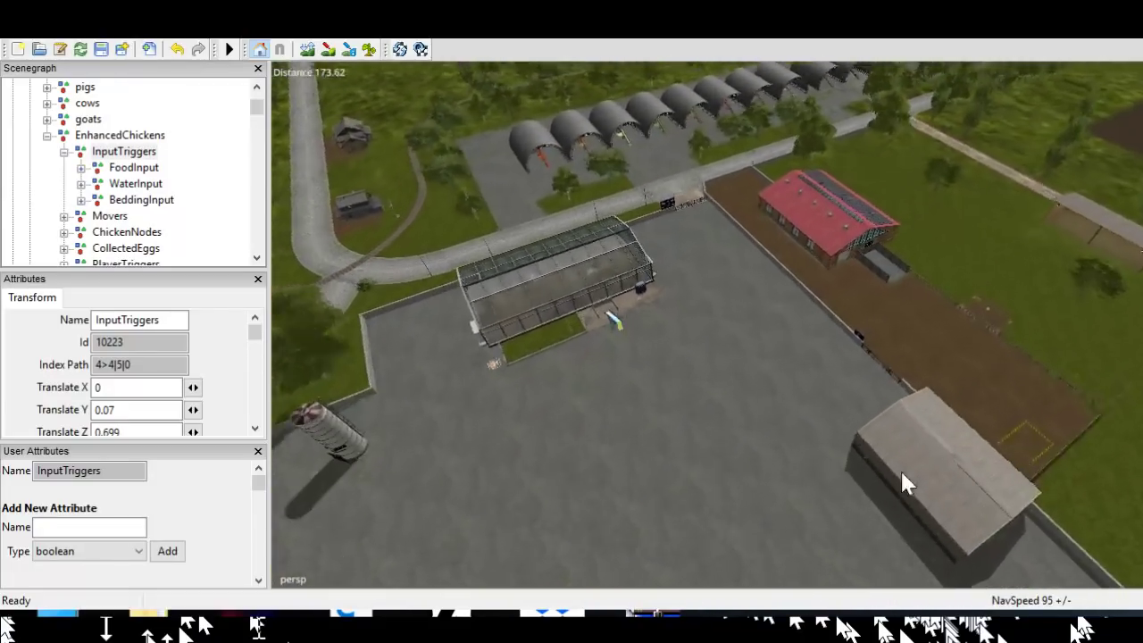
{"action": "right_click_drag", "start_coordinate": [900, 473], "coordinate": [955, 267], "text": "alt"}
{"action": "left_click_drag", "start_coordinate": [955, 267], "coordinate": [706, 256], "text": "alt"}
{"action": "middle_click_drag", "start_coordinate": [707, 256], "coordinate": [697, 279], "text": "alt"}
{"action": "right_click_drag", "start_coordinate": [929, 384], "coordinate": [953, 314], "text": "alt"}
{"action": "left_click_drag", "start_coordinate": [786, 515], "coordinate": [1117, 505], "text": "alt"}
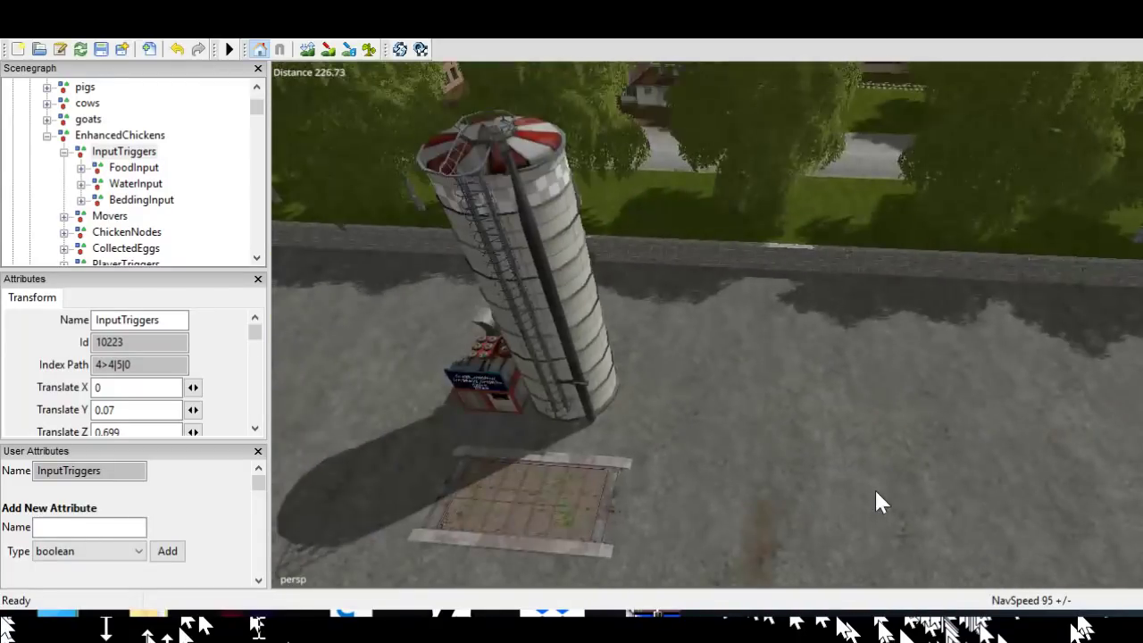
Examine the walled rabbit barn, including its conveyor, LOAD MANURE marker and striped corner markings
{"action": "right_click_drag", "start_coordinate": [875, 491], "coordinate": [873, 624], "text": "alt"}
{"action": "middle_click_drag", "start_coordinate": [849, 552], "coordinate": [1135, 536], "text": "alt"}
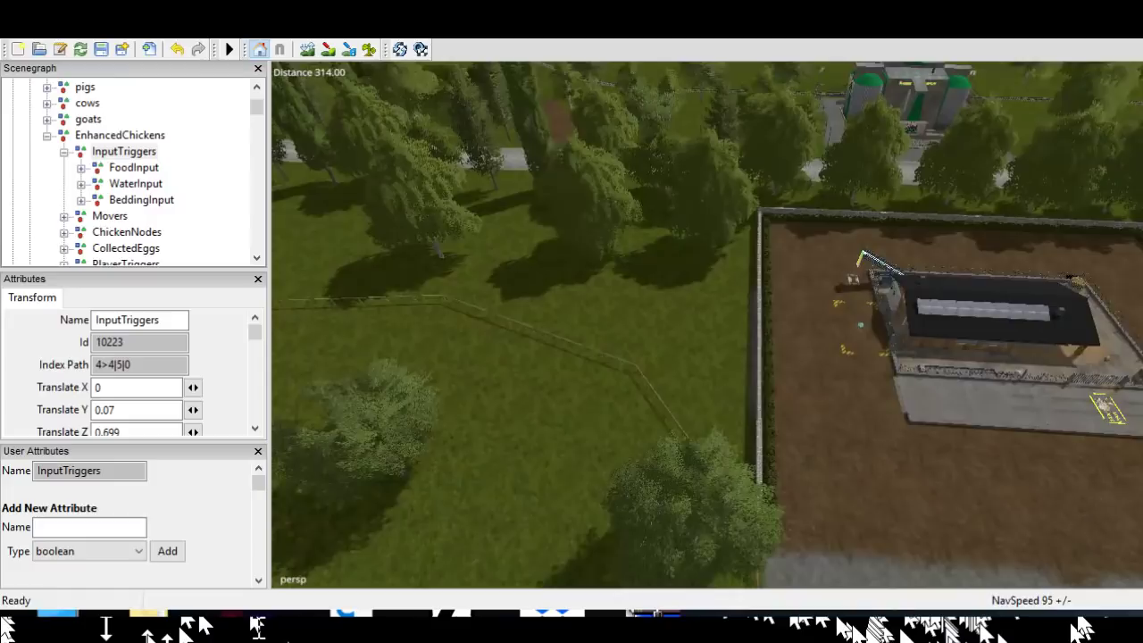
{"action": "middle_click_drag", "start_coordinate": [536, 330], "coordinate": [992, 340], "text": "alt"}
{"action": "middle_click_drag", "start_coordinate": [1127, 500], "coordinate": [900, 508], "text": "alt"}
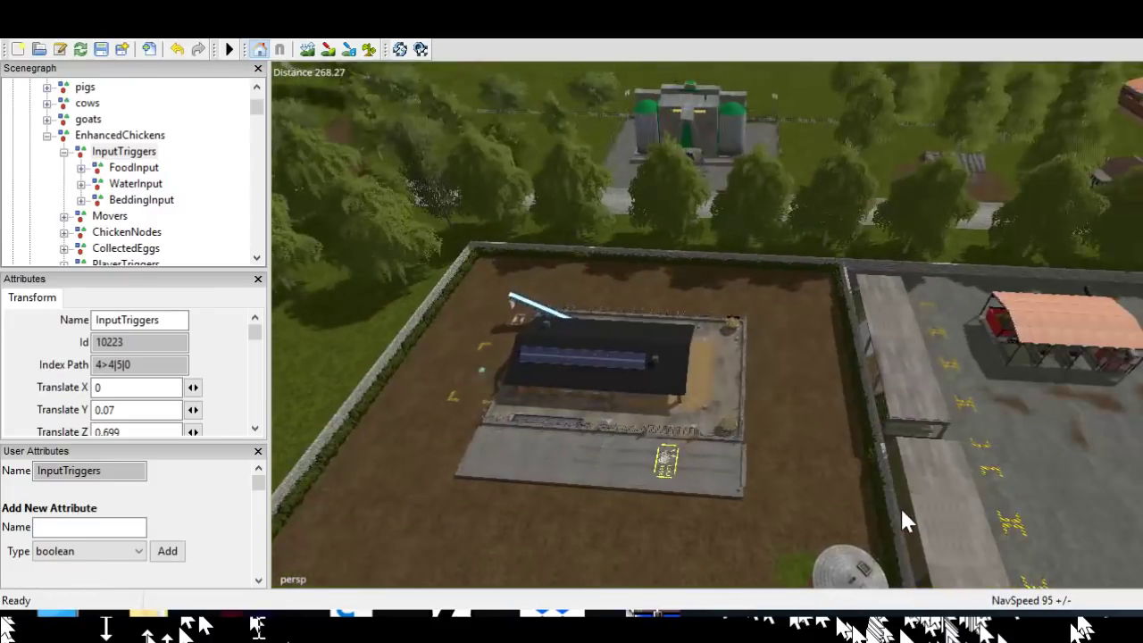
{"action": "right_click_drag", "start_coordinate": [900, 508], "coordinate": [1061, 494], "text": "alt"}
{"action": "middle_click_drag", "start_coordinate": [1063, 496], "coordinate": [1142, 513], "text": "alt"}
{"action": "right_click_drag", "start_coordinate": [1027, 513], "coordinate": [1142, 500], "text": "alt"}
{"action": "left_click_drag", "start_coordinate": [679, 322], "coordinate": [869, 327], "text": "alt"}
{"action": "left_click_drag", "start_coordinate": [916, 579], "coordinate": [923, 582], "text": "alt"}
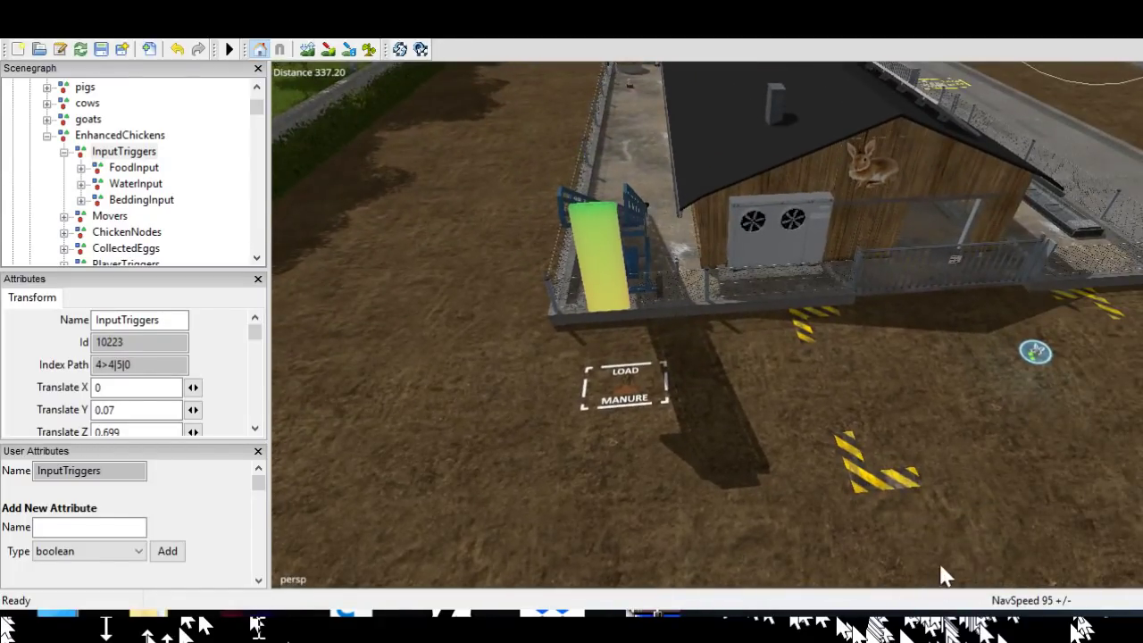
{"action": "middle_click_drag", "start_coordinate": [942, 568], "coordinate": [1101, 596], "text": "alt"}
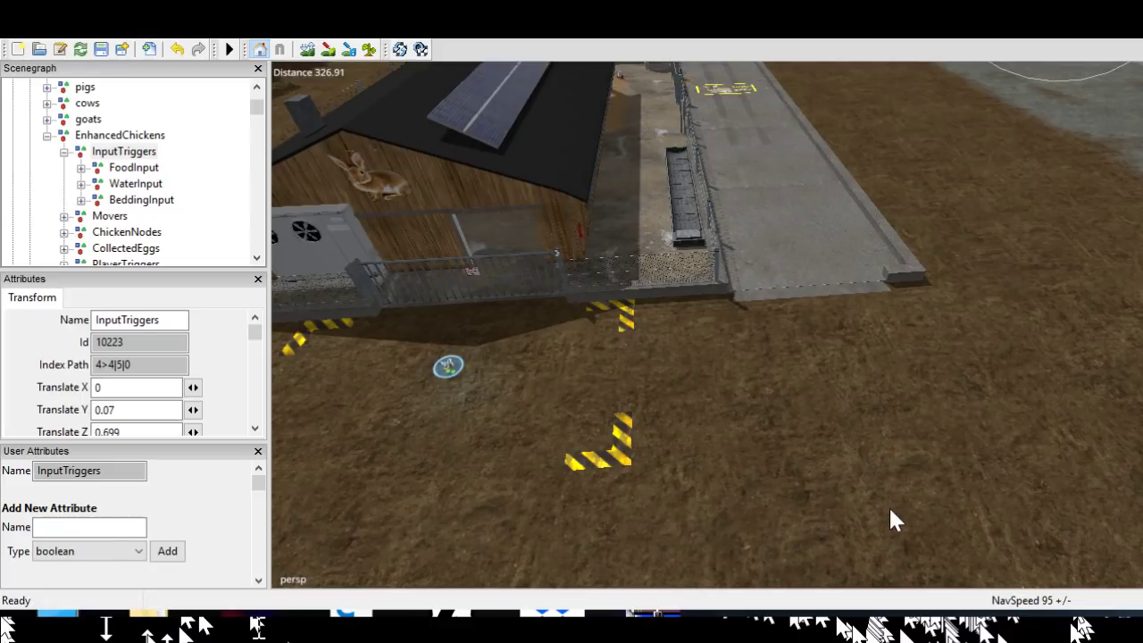
{"action": "middle_click_drag", "start_coordinate": [890, 509], "coordinate": [965, 455], "text": "alt"}
{"action": "left_click_drag", "start_coordinate": [877, 509], "coordinate": [491, 484], "text": "alt"}
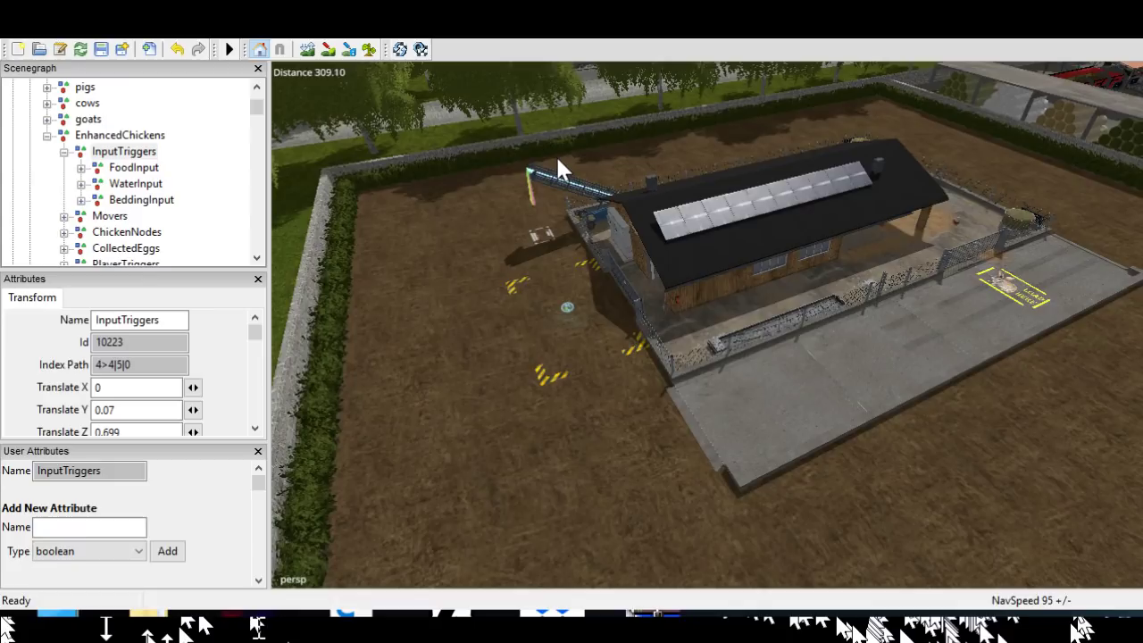
Inspect the rabbit barn's fenced run with its round hay feeders and the rabbit loading marker outside the gate
{"action": "left_click_drag", "start_coordinate": [1110, 453], "coordinate": [1027, 465], "text": "alt"}
{"action": "scroll", "coordinate": [1082, 471], "scroll_direction": "up", "scroll_amount": 5}
{"action": "mouse_move", "coordinate": [1105, 408]}
{"action": "left_mouse_down", "text": "alt"}
{"action": "mouse_move", "coordinate": [1039, 414]}
{"action": "mouse_move", "coordinate": [1045, 437]}
{"action": "mouse_move", "coordinate": [999, 440]}
{"action": "left_mouse_up", "text": "alt"}
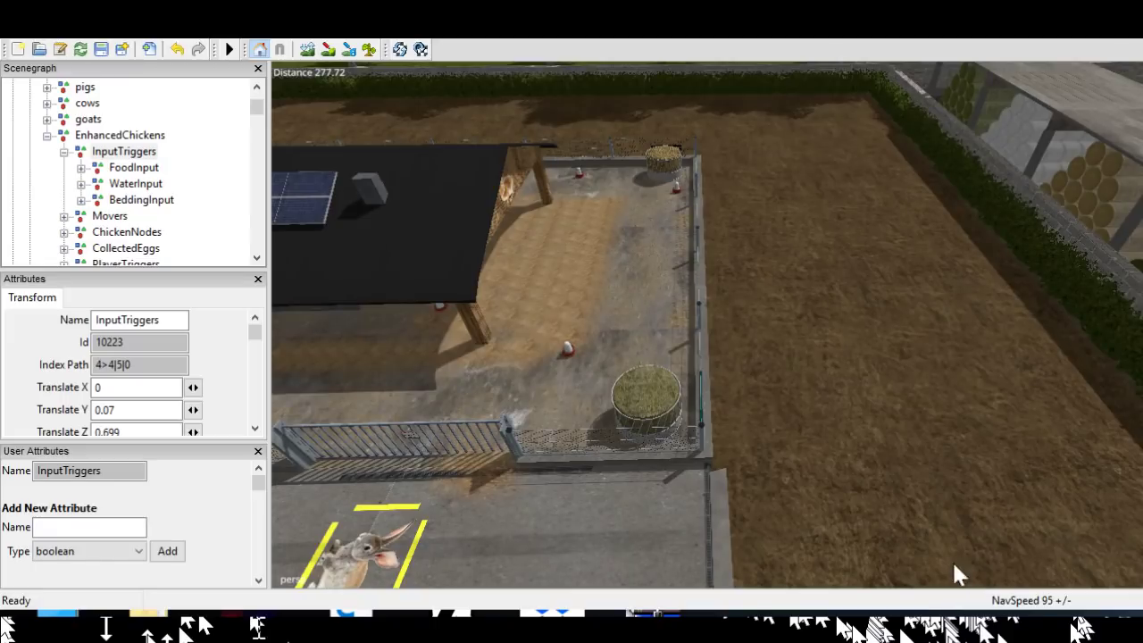
{"action": "mouse_move", "coordinate": [1021, 472]}
{"action": "left_mouse_down", "text": "alt"}
{"action": "mouse_move", "coordinate": [1125, 447]}
{"action": "mouse_move", "coordinate": [1080, 462]}
{"action": "mouse_move", "coordinate": [1131, 562]}
{"action": "mouse_move", "coordinate": [1076, 551]}
{"action": "left_mouse_up", "text": "alt"}
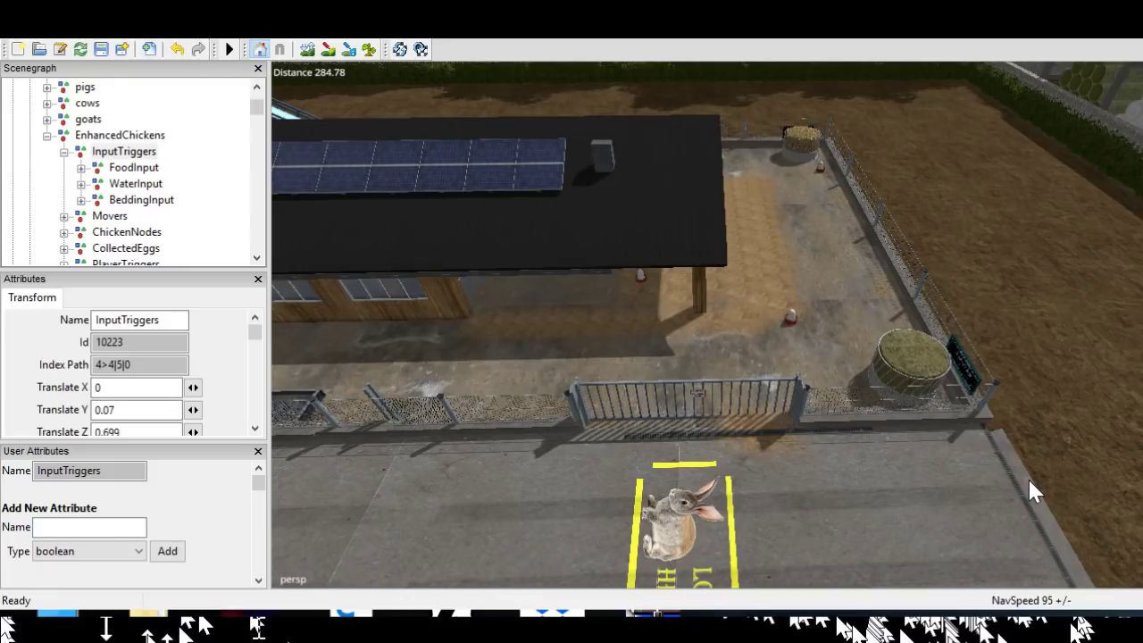
{"action": "left_click_drag", "start_coordinate": [942, 355], "coordinate": [1069, 356], "text": "alt"}
{"action": "scroll", "coordinate": [1072, 377], "scroll_direction": "up", "scroll_amount": 3}
Go back to the glass-roofed building and inspect its surroundings, from the gate with the animal sign to the conveyor
{"action": "middle_click_drag", "start_coordinate": [1069, 366], "coordinate": [748, 596], "text": "alt"}
{"action": "scroll", "coordinate": [880, 375], "scroll_direction": "up", "scroll_amount": 3}
{"action": "middle_click_drag", "start_coordinate": [898, 261], "coordinate": [943, 367], "text": "alt"}
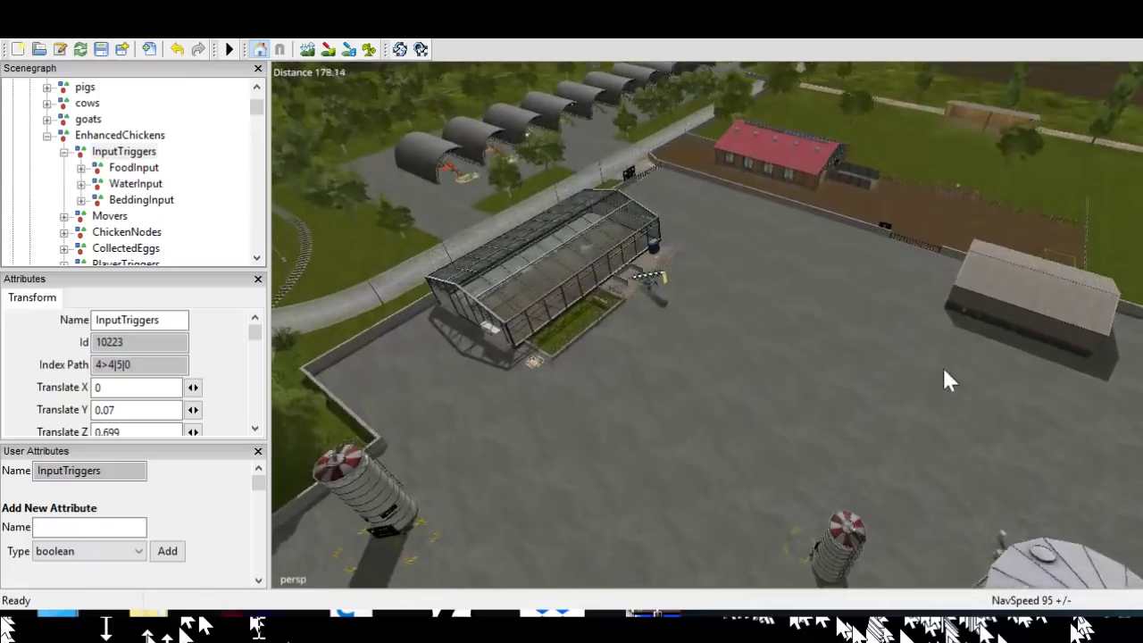
{"action": "scroll", "coordinate": [966, 225], "scroll_direction": "up", "scroll_amount": 4}
{"action": "left_click_drag", "start_coordinate": [942, 225], "coordinate": [780, 205], "text": "alt"}
{"action": "middle_click_drag", "start_coordinate": [781, 204], "coordinate": [630, 375], "text": "alt"}
{"action": "scroll", "coordinate": [976, 212], "scroll_direction": "up", "scroll_amount": 6}
{"action": "scroll", "coordinate": [939, 234], "scroll_direction": "down", "scroll_amount": 6}
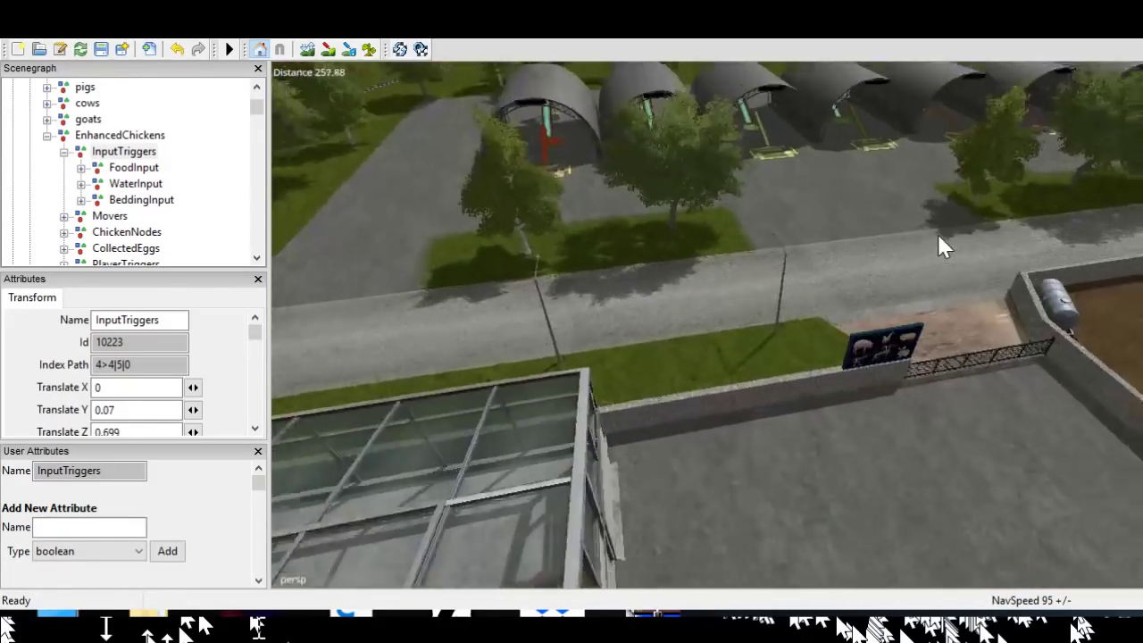
{"action": "scroll", "coordinate": [940, 234], "scroll_direction": "up", "scroll_amount": 2}
{"action": "left_click_drag", "start_coordinate": [939, 234], "coordinate": [568, 287], "text": "alt"}
{"action": "middle_click_drag", "start_coordinate": [568, 286], "coordinate": [589, 276], "text": "alt"}
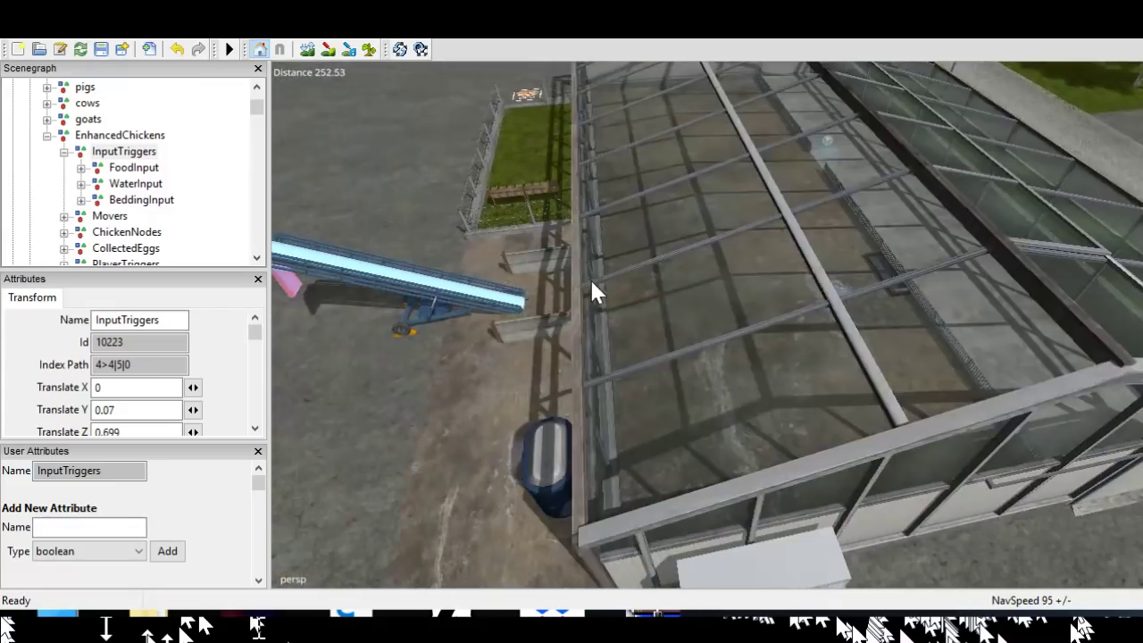
Examine the interior of the glass-roofed building, including the dirt floor, concrete walkway and glowing trigger icon
{"action": "scroll", "coordinate": [815, 296], "scroll_direction": "up", "scroll_amount": 7}
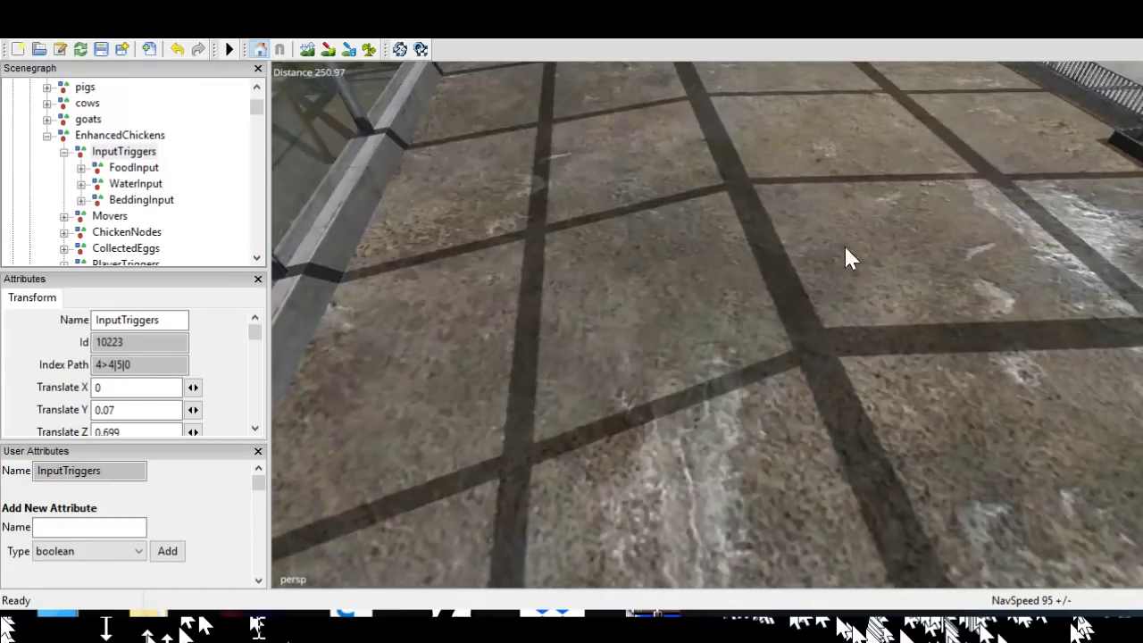
{"action": "left_click_drag", "start_coordinate": [849, 259], "coordinate": [1116, 137], "text": "alt"}
{"action": "middle_click_drag", "start_coordinate": [856, 331], "coordinate": [889, 319], "text": "alt"}
{"action": "scroll", "coordinate": [875, 330], "scroll_direction": "up", "scroll_amount": 2}
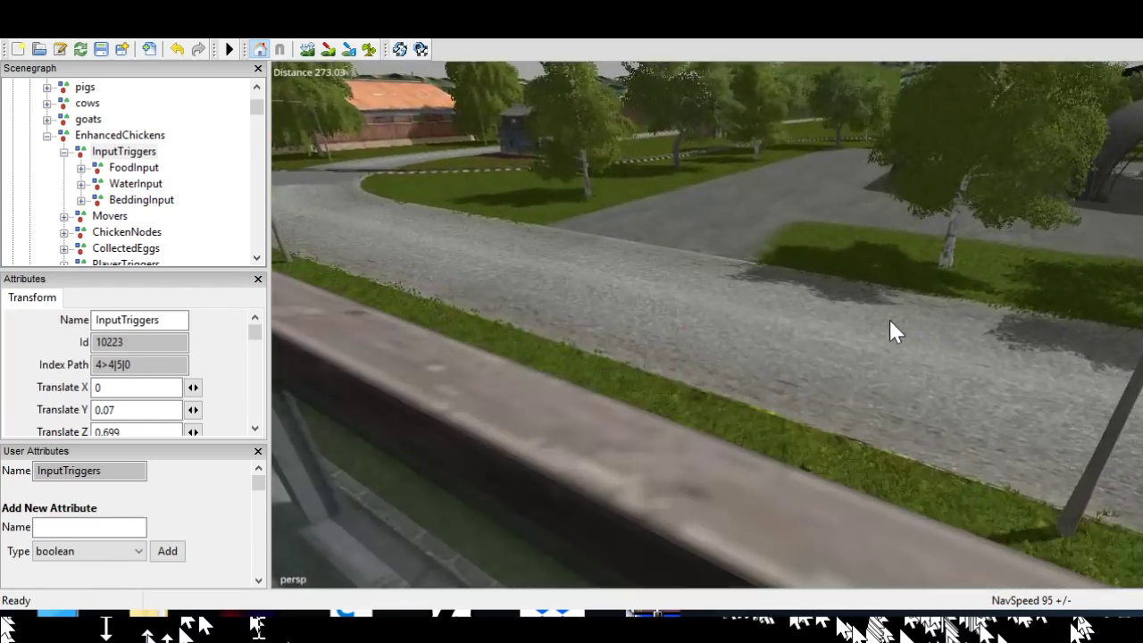
{"action": "left_click_drag", "start_coordinate": [889, 319], "coordinate": [616, 357], "text": "alt"}
{"action": "middle_click_drag", "start_coordinate": [716, 363], "coordinate": [786, 365], "text": "alt"}
{"action": "scroll", "coordinate": [789, 339], "scroll_direction": "up", "scroll_amount": 1}
{"action": "scroll", "coordinate": [786, 365], "scroll_direction": "up", "scroll_amount": 3}
{"action": "middle_click_drag", "start_coordinate": [866, 339], "coordinate": [864, 349], "text": "alt"}
{"action": "scroll", "coordinate": [863, 353], "scroll_direction": "down", "scroll_amount": 2}
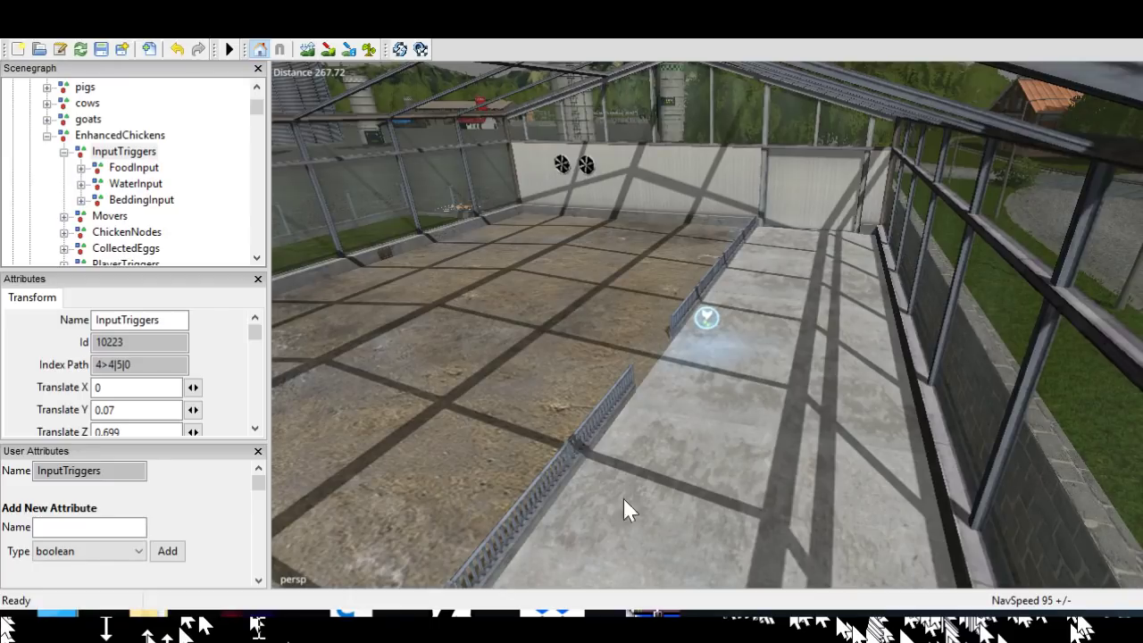
{"action": "left_click_drag", "start_coordinate": [842, 582], "coordinate": [547, 587], "text": "alt"}
{"action": "left_click_drag", "start_coordinate": [661, 589], "coordinate": [1063, 587], "text": "alt"}
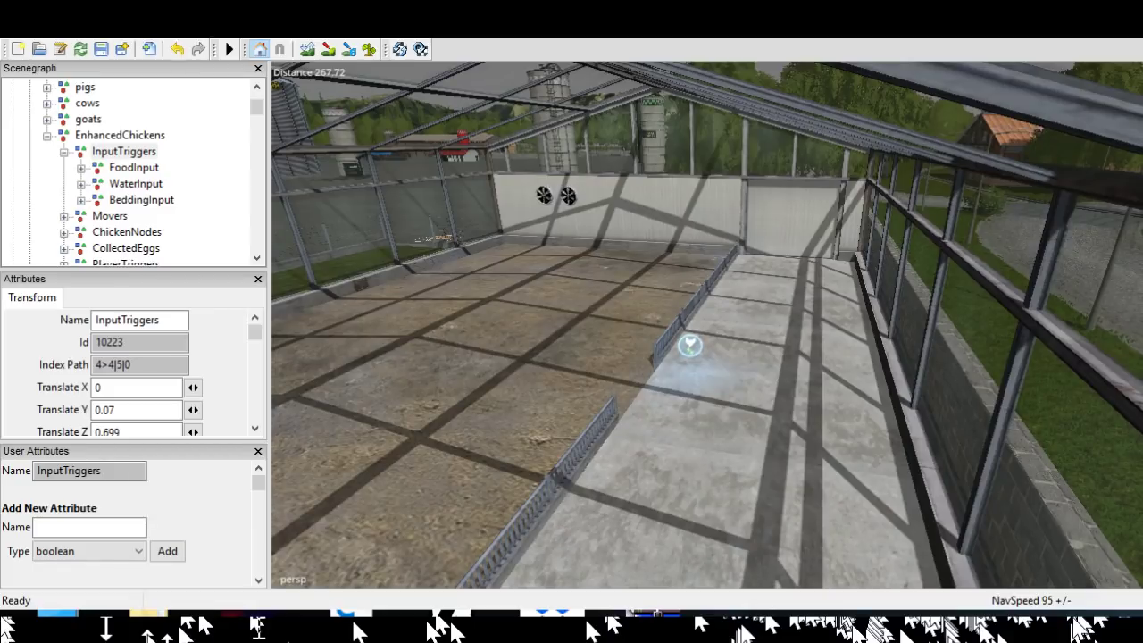
{"action": "left_click_drag", "start_coordinate": [756, 548], "coordinate": [826, 554], "text": "alt"}
{"action": "mouse_move", "coordinate": [826, 554]}
{"action": "middle_mouse_down", "text": "alt"}
{"action": "mouse_move", "coordinate": [856, 557]}
{"action": "mouse_move", "coordinate": [843, 555]}
{"action": "middle_mouse_up", "text": "alt"}
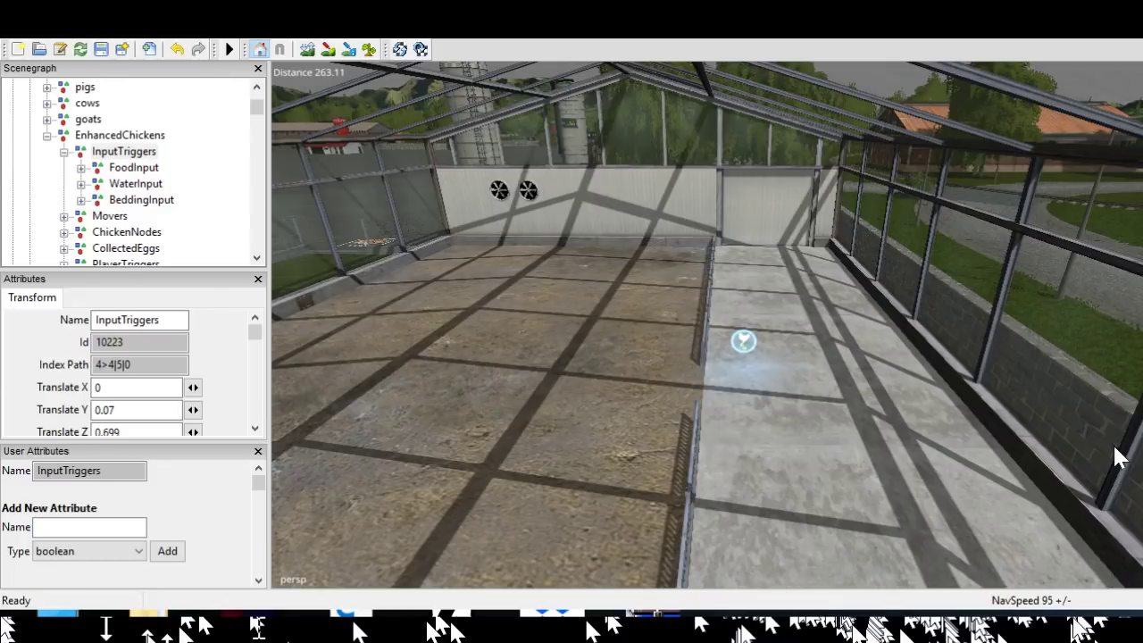
Cross the map to the white-roofed livestock building and inspect the goat INPUT HERE marker beside its pens
{"action": "scroll", "coordinate": [1065, 478], "scroll_direction": "down", "scroll_amount": 5}
{"action": "left_click_drag", "start_coordinate": [1064, 478], "coordinate": [715, 406], "text": "alt"}
{"action": "scroll", "coordinate": [804, 420], "scroll_direction": "up", "scroll_amount": 1}
{"action": "scroll", "coordinate": [714, 406], "scroll_direction": "up", "scroll_amount": 4}
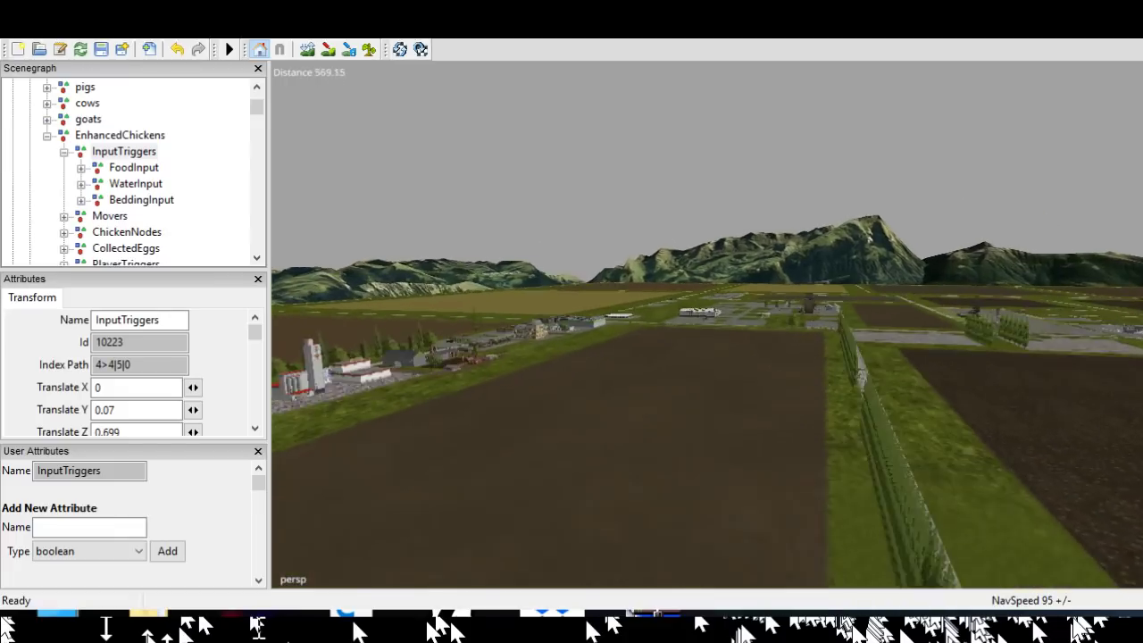
{"action": "middle_click_drag", "start_coordinate": [715, 406], "coordinate": [719, 500], "text": "alt"}
{"action": "scroll", "coordinate": [708, 325], "scroll_direction": "up", "scroll_amount": 8}
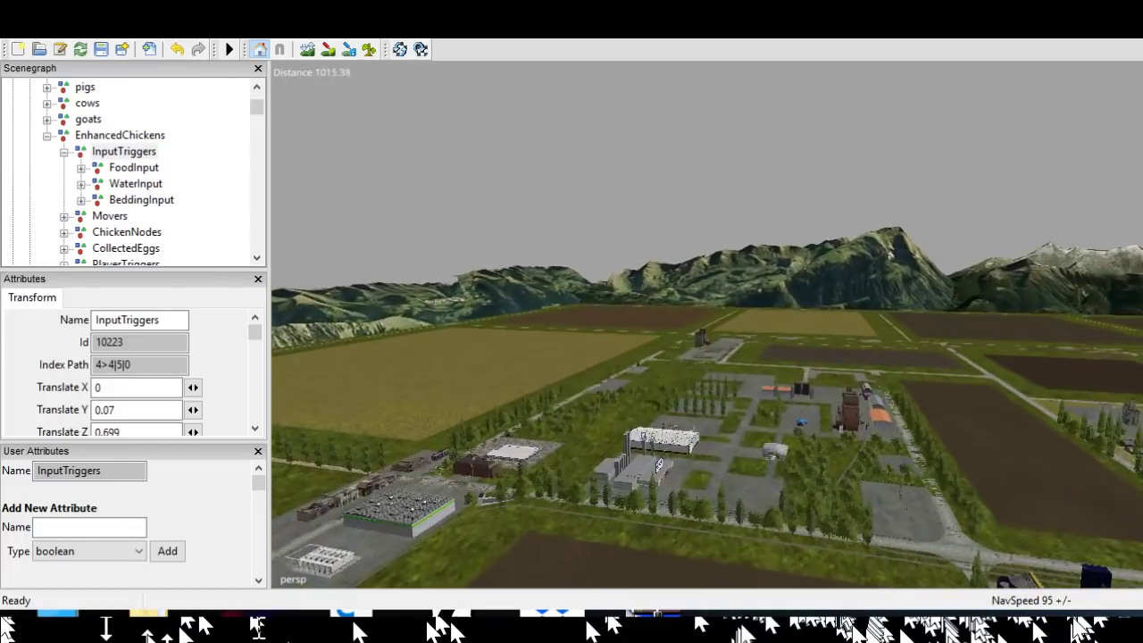
{"action": "scroll", "coordinate": [708, 325], "scroll_direction": "up", "scroll_amount": 5}
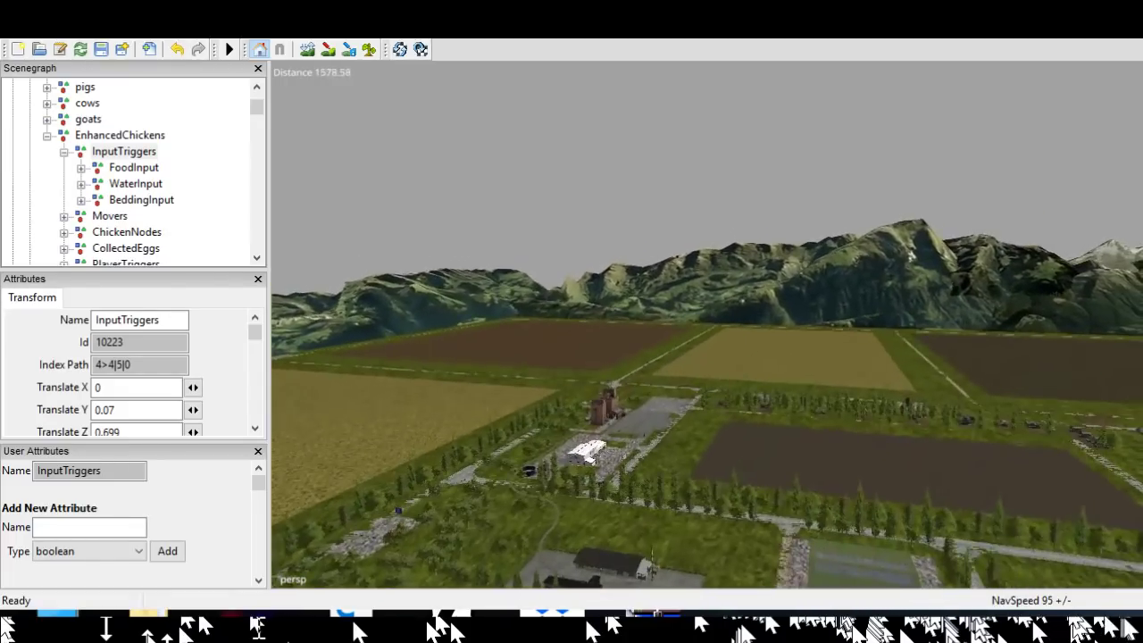
{"action": "left_click_drag", "start_coordinate": [707, 325], "coordinate": [1129, 557], "text": "alt"}
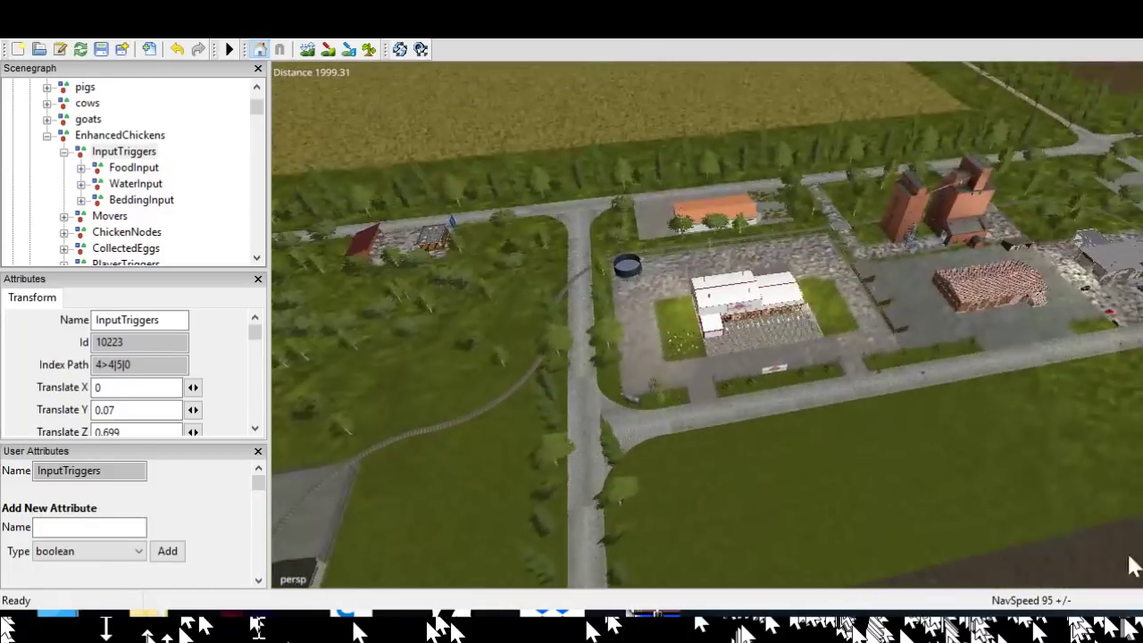
{"action": "scroll", "coordinate": [1129, 558], "scroll_direction": "up", "scroll_amount": 5}
{"action": "middle_click_drag", "start_coordinate": [1132, 207], "coordinate": [1054, 292], "text": "alt"}
{"action": "scroll", "coordinate": [1054, 291], "scroll_direction": "up", "scroll_amount": 5}
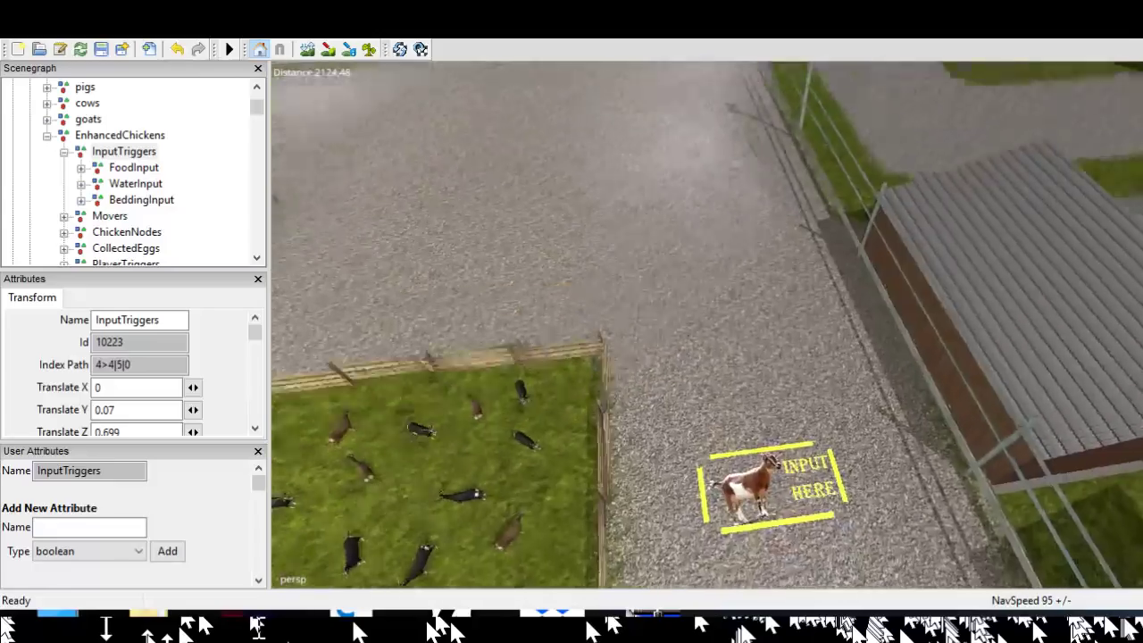
Survey the white-roofed livestock building from above, with its loading bays, ground markers and neighbouring orange-roofed building
{"action": "left_click_drag", "start_coordinate": [1054, 291], "coordinate": [812, 286], "text": "alt"}
{"action": "middle_click_drag", "start_coordinate": [812, 286], "coordinate": [878, 342], "text": "alt"}
{"action": "scroll", "coordinate": [878, 342], "scroll_direction": "down", "scroll_amount": 6}
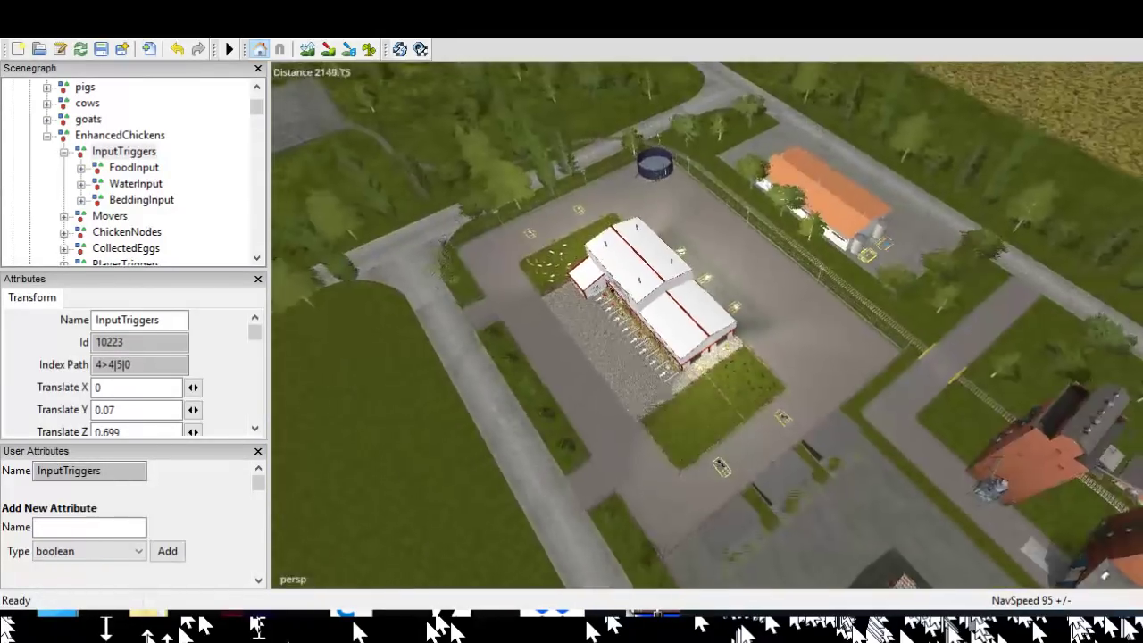
{"action": "left_click_drag", "start_coordinate": [1018, 576], "coordinate": [863, 371], "text": "alt"}
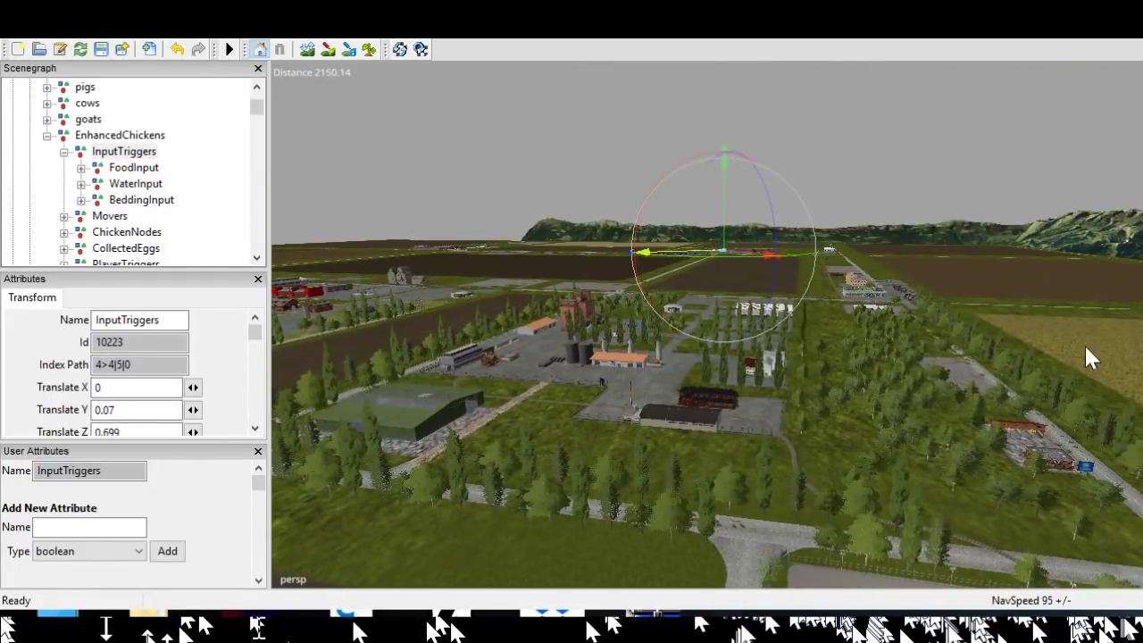
{"action": "left_click_drag", "start_coordinate": [746, 505], "coordinate": [973, 587], "text": "alt"}
{"action": "scroll", "coordinate": [706, 326], "scroll_direction": "up", "scroll_amount": 8}
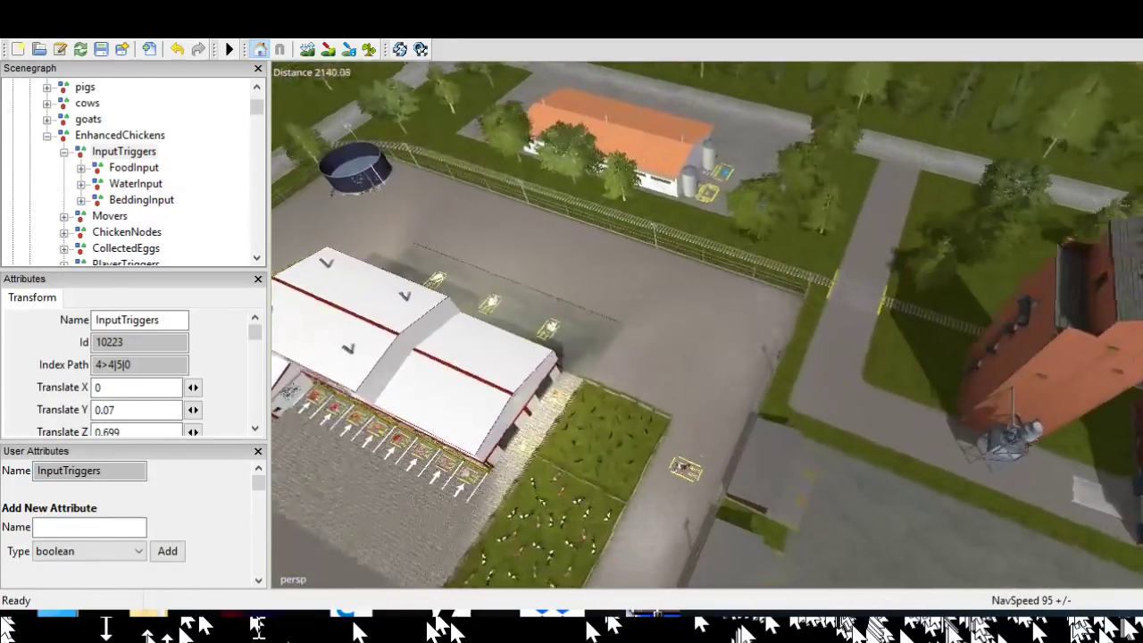
Inspect the fenced goat and cow pens beside the white-roofed building, along with their INPUT HERE and LOAD HERE markers
{"action": "middle_click_drag", "start_coordinate": [706, 456], "coordinate": [687, 241], "text": "alt"}
{"action": "scroll", "coordinate": [703, 361], "scroll_direction": "up", "scroll_amount": 5}
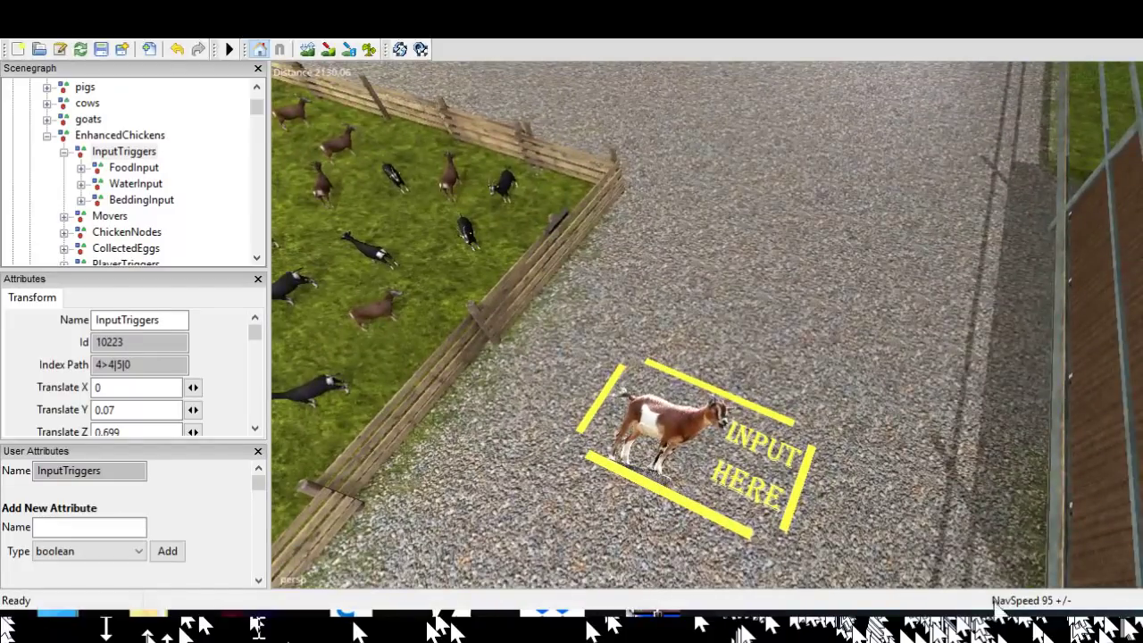
{"action": "left_click_drag", "start_coordinate": [994, 602], "coordinate": [779, 509], "text": "alt"}
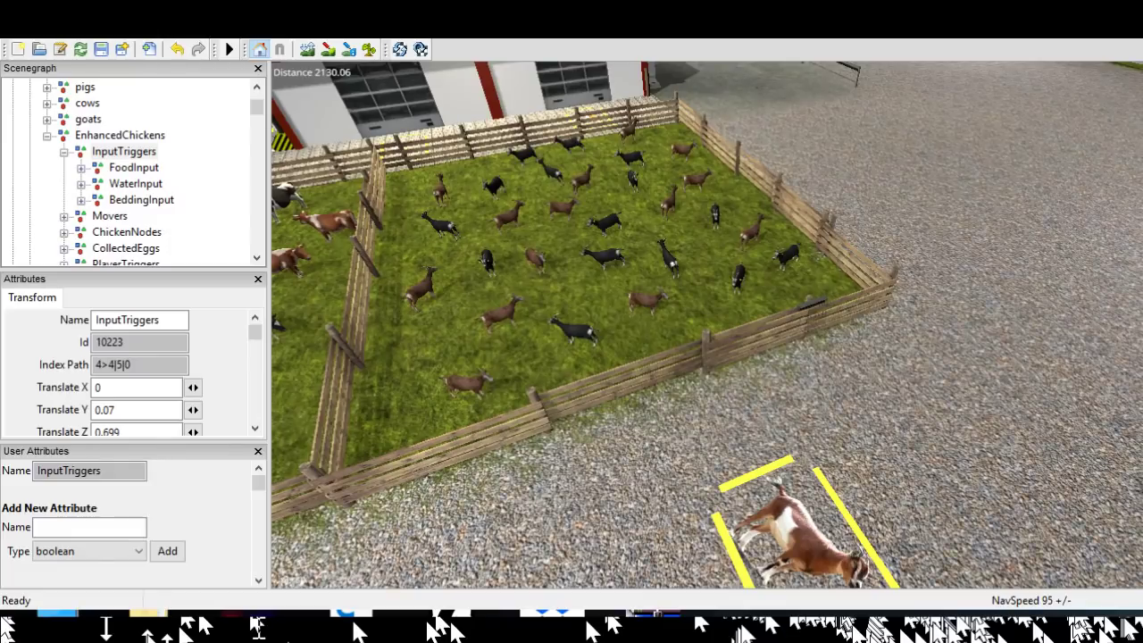
{"action": "middle_click_drag", "start_coordinate": [970, 334], "coordinate": [942, 505], "text": "alt"}
{"action": "scroll", "coordinate": [988, 445], "scroll_direction": "up", "scroll_amount": 5}
{"action": "left_click_drag", "start_coordinate": [988, 445], "coordinate": [936, 435], "text": "alt"}
{"action": "right_click_drag", "start_coordinate": [936, 435], "coordinate": [707, 493], "text": "alt"}
{"action": "middle_click_drag", "start_coordinate": [625, 502], "coordinate": [722, 515], "text": "alt"}
{"action": "left_click_drag", "start_coordinate": [996, 489], "coordinate": [817, 502], "text": "alt"}
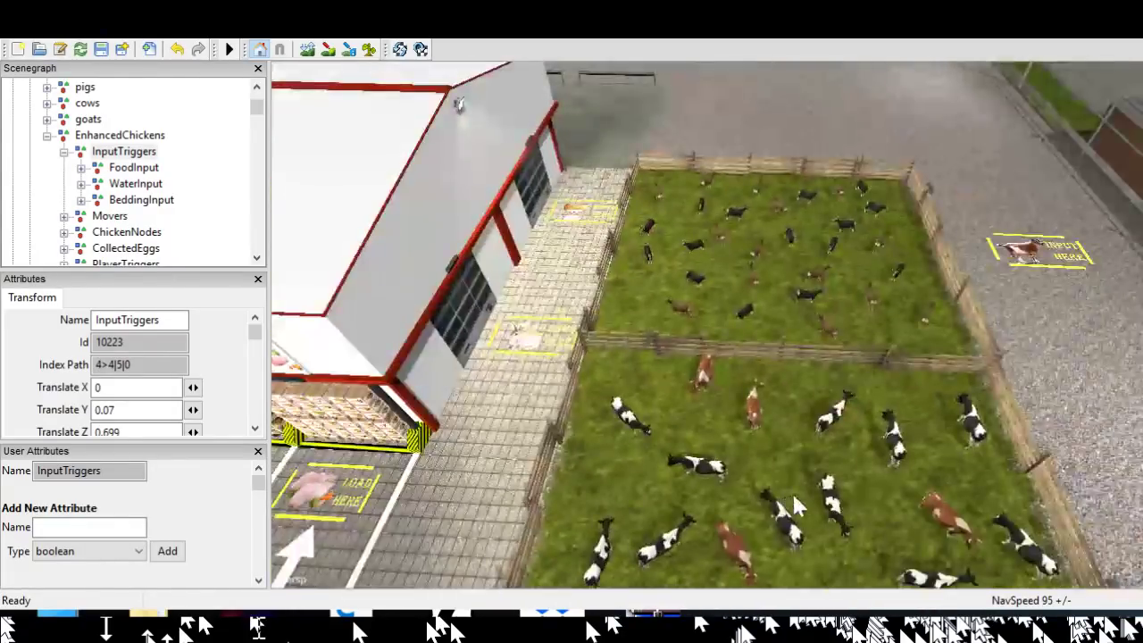
Survey the goat and cow pens from above and the orange-roofed building across the rear gravel yard
{"action": "middle_click_drag", "start_coordinate": [791, 496], "coordinate": [827, 487], "text": "alt"}
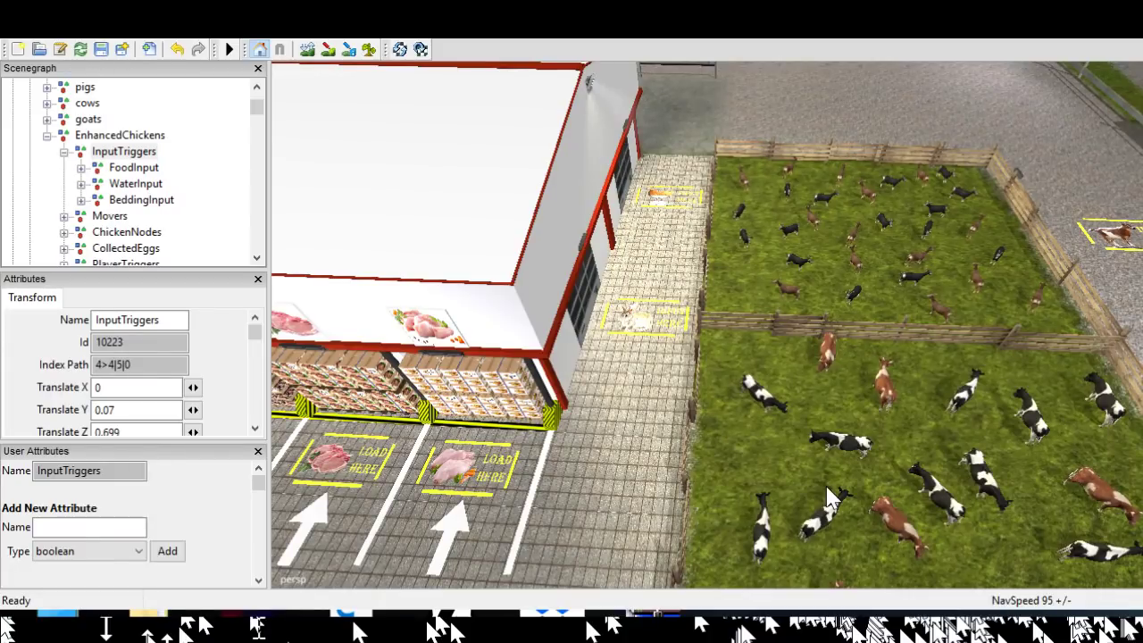
{"action": "right_click_drag", "start_coordinate": [789, 446], "coordinate": [789, 601], "text": "alt"}
{"action": "middle_click_drag", "start_coordinate": [794, 598], "coordinate": [777, 480], "text": "alt"}
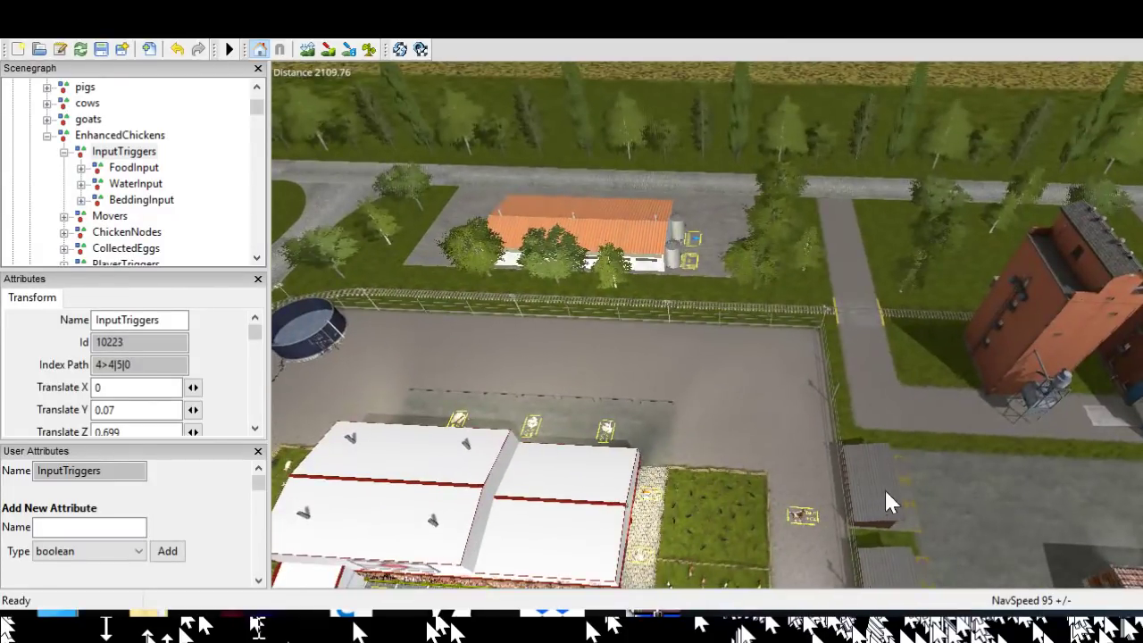
{"action": "middle_click_drag", "start_coordinate": [885, 489], "coordinate": [956, 488], "text": "alt"}
{"action": "right_click_drag", "start_coordinate": [956, 488], "coordinate": [1011, 375], "text": "alt"}
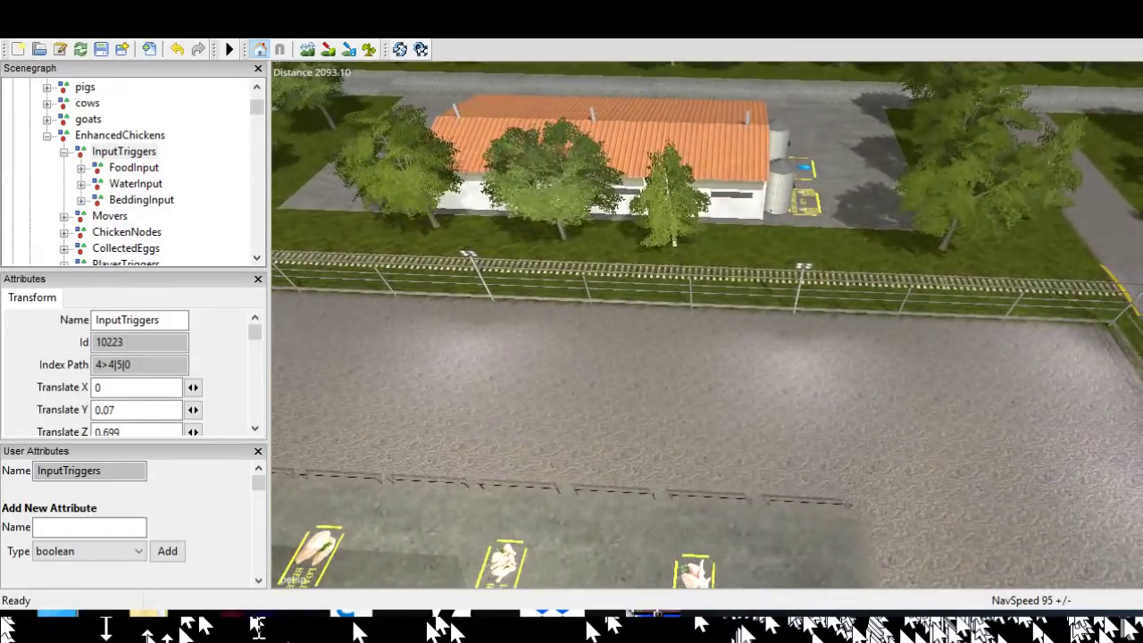
Look over the brick buildings, the open shed and the fenced gravel yard around the white-roofed livestock building
{"action": "left_click_drag", "start_coordinate": [889, 535], "coordinate": [1112, 529], "text": "alt"}
{"action": "middle_click_drag", "start_coordinate": [1112, 528], "coordinate": [724, 536], "text": "alt"}
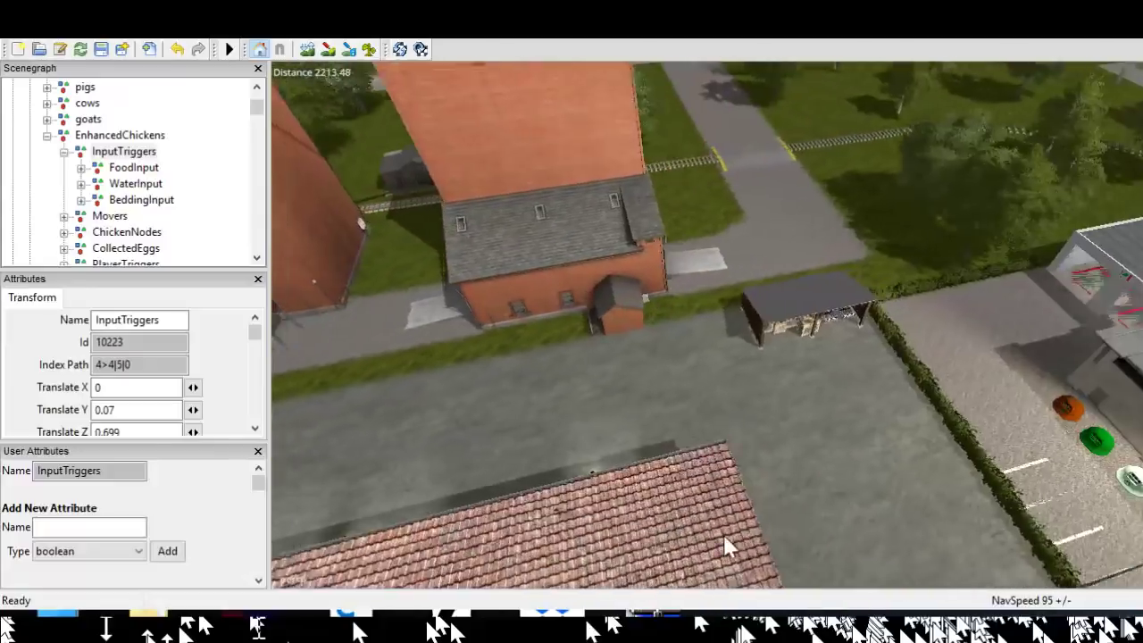
{"action": "left_click_drag", "start_coordinate": [724, 534], "coordinate": [1055, 502], "text": "alt"}
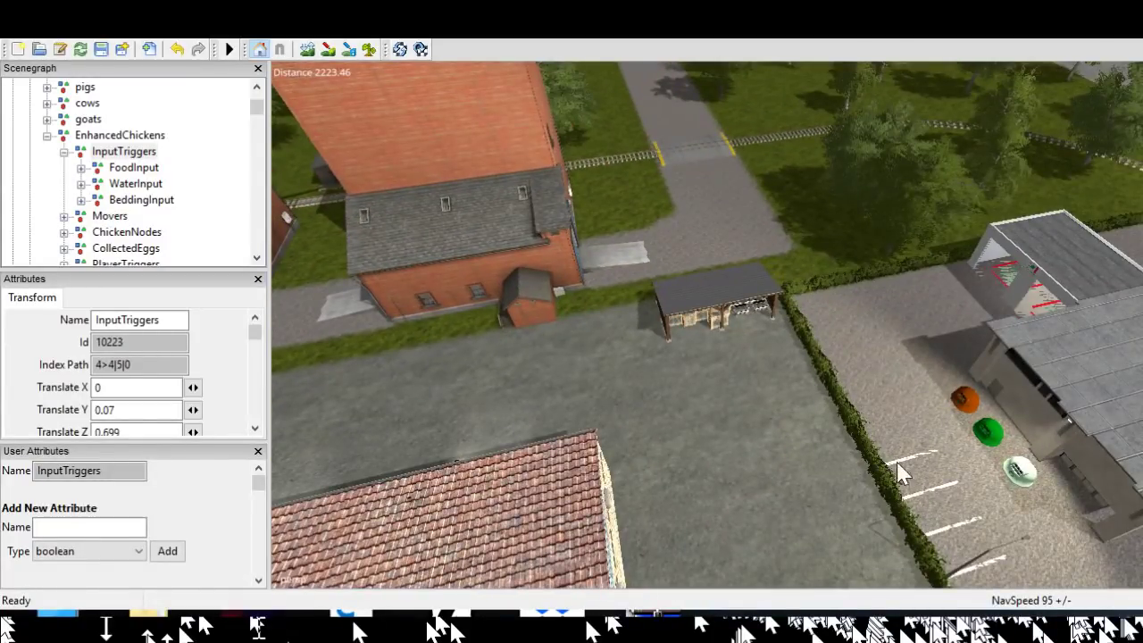
{"action": "middle_click_drag", "start_coordinate": [437, 379], "coordinate": [960, 466], "text": "alt"}
{"action": "middle_click_drag", "start_coordinate": [358, 393], "coordinate": [696, 449], "text": "alt"}
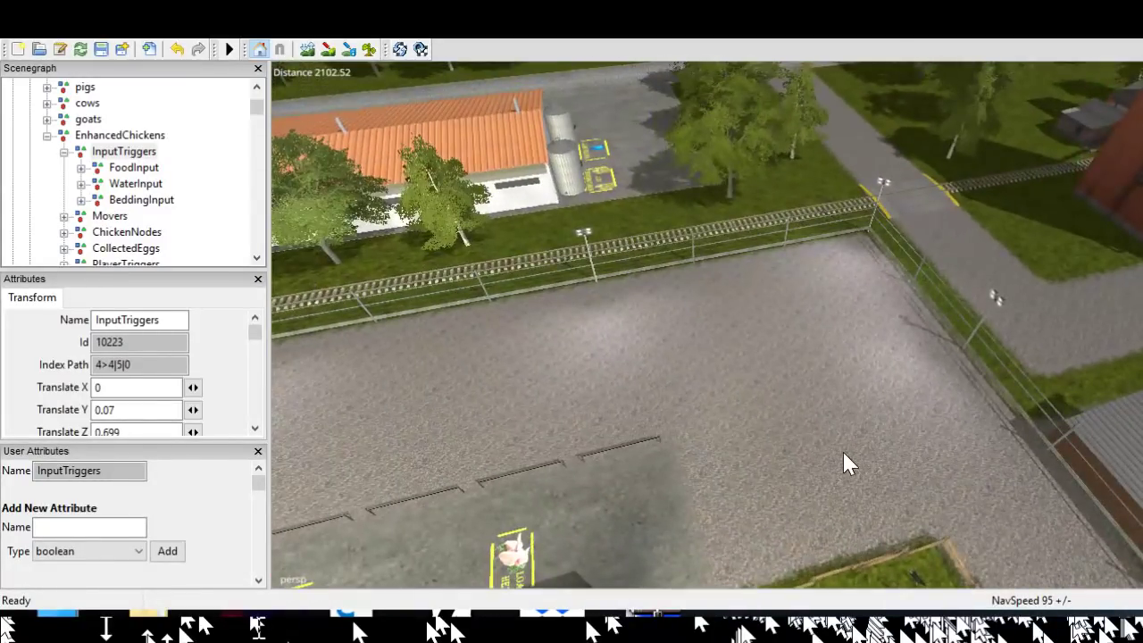
{"action": "right_click_drag", "start_coordinate": [843, 452], "coordinate": [886, 360], "text": "alt"}
{"action": "left_click_drag", "start_coordinate": [518, 314], "coordinate": [705, 335], "text": "alt"}
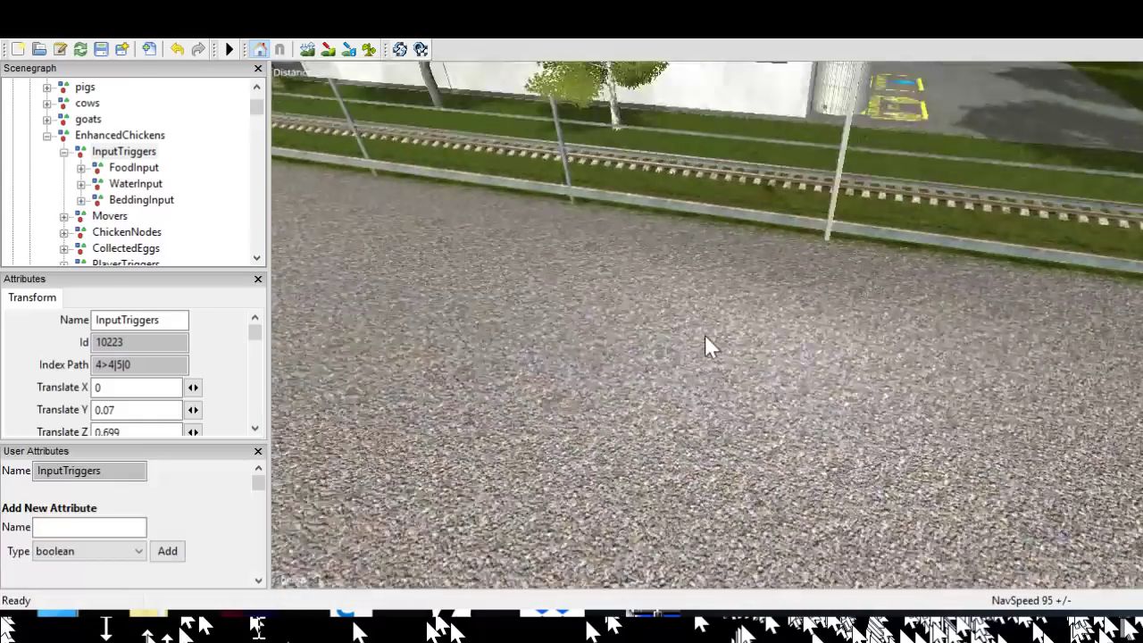
{"action": "right_click_drag", "start_coordinate": [705, 335], "coordinate": [741, 574], "text": "alt"}
{"action": "middle_click_drag", "start_coordinate": [740, 573], "coordinate": [752, 478], "text": "alt"}
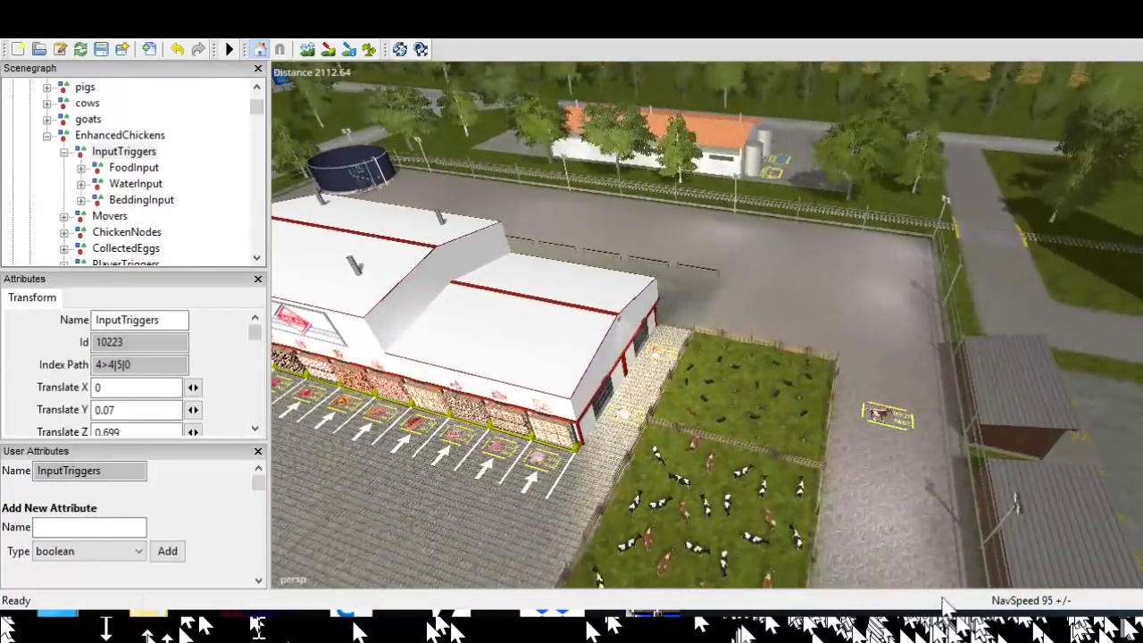
Inspect the rabbit INPUT HERE marker on the paved walkway between the white-roofed building and the pens
{"action": "right_click_drag", "start_coordinate": [942, 598], "coordinate": [984, 520], "text": "alt"}
{"action": "left_click_drag", "start_coordinate": [402, 553], "coordinate": [712, 571], "text": "alt"}
{"action": "middle_click_drag", "start_coordinate": [711, 572], "coordinate": [722, 562], "text": "alt"}
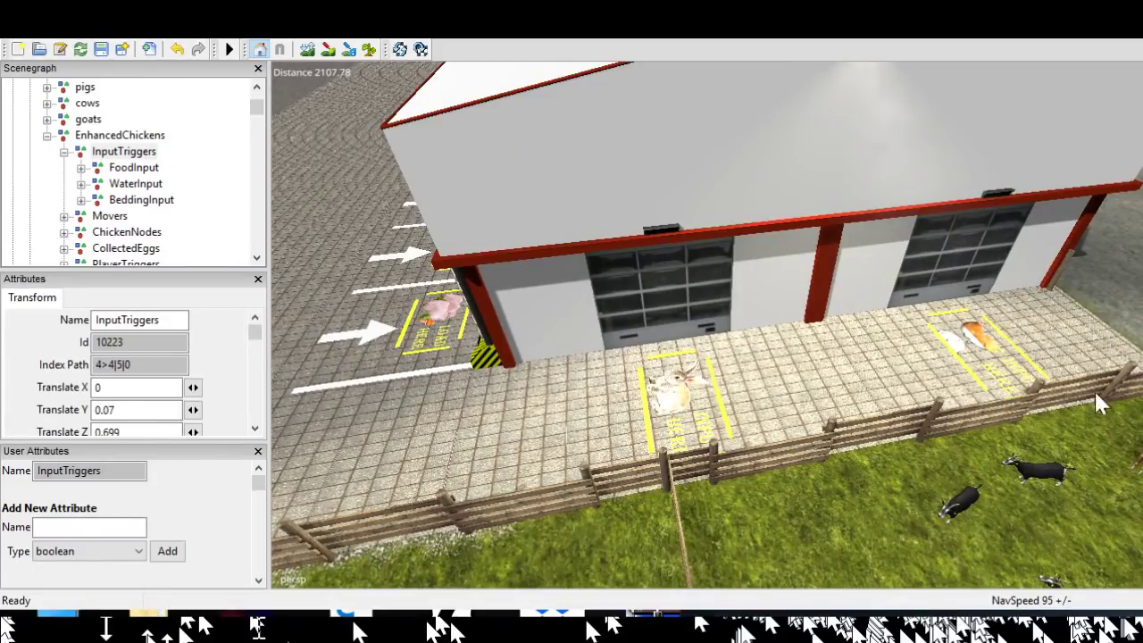
{"action": "left_click_drag", "start_coordinate": [1018, 429], "coordinate": [1130, 469], "text": "alt"}
{"action": "middle_click_drag", "start_coordinate": [1000, 468], "coordinate": [1119, 460], "text": "alt"}
{"action": "right_click_drag", "start_coordinate": [714, 500], "coordinate": [786, 370], "text": "alt"}
{"action": "middle_click_drag", "start_coordinate": [786, 473], "coordinate": [782, 304], "text": "alt"}
{"action": "middle_click_drag", "start_coordinate": [1128, 574], "coordinate": [1110, 581], "text": "alt"}
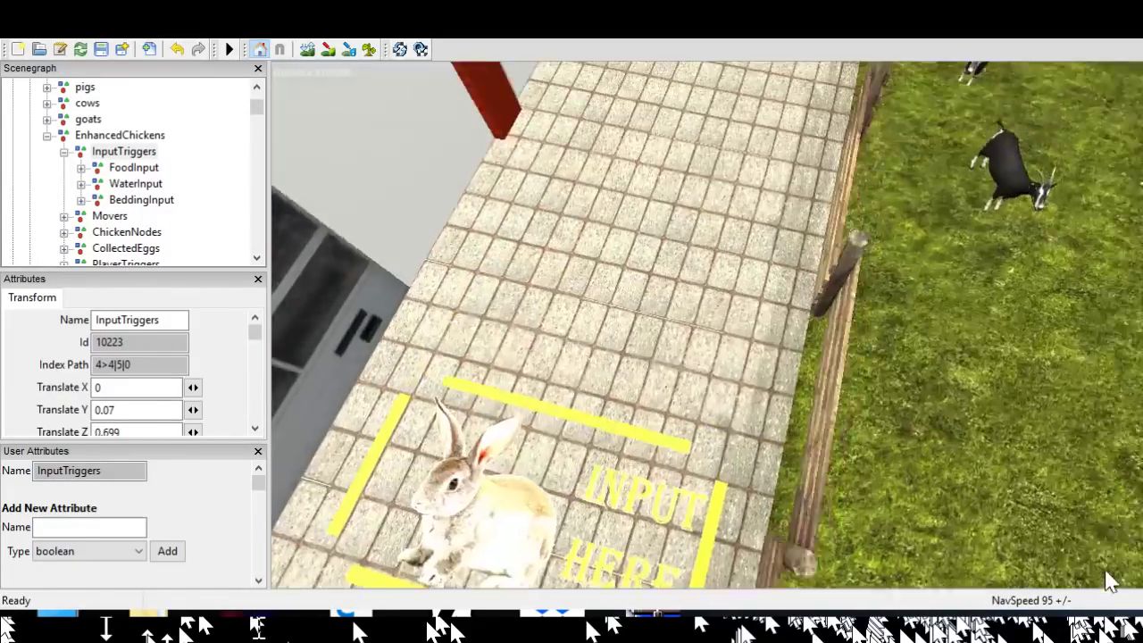
View from overhead the other INPUT HERE marker on the walkway beside the goat pen
{"action": "mouse_move", "coordinate": [1110, 581]}
{"action": "right_mouse_down", "text": "alt"}
{"action": "mouse_move", "coordinate": [1104, 605]}
{"action": "mouse_move", "coordinate": [1113, 572]}
{"action": "right_mouse_up", "text": "alt"}
{"action": "middle_click_drag", "start_coordinate": [1112, 579], "coordinate": [1106, 429], "text": "alt"}
{"action": "left_click_drag", "start_coordinate": [1106, 429], "coordinate": [1136, 473], "text": "alt"}
{"action": "scroll", "coordinate": [990, 454], "scroll_direction": "down", "scroll_amount": 4}
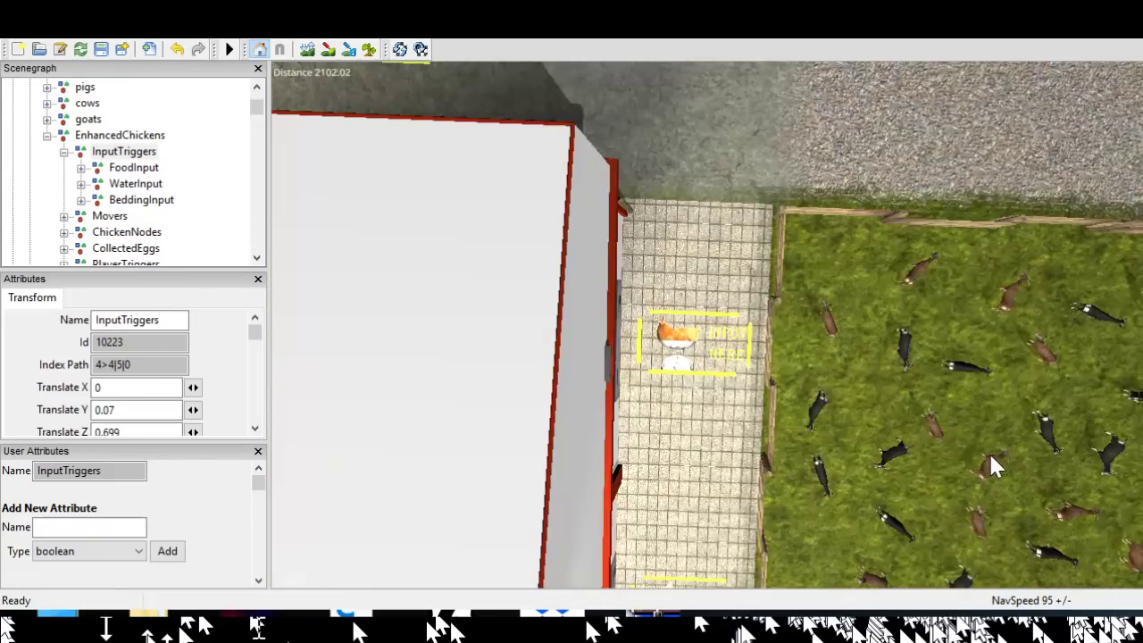
Review the front loading bays, comparing the wall pictures, stacked pallets and LOAD HERE markers
{"action": "left_click_drag", "start_coordinate": [986, 452], "coordinate": [581, 407], "text": "alt"}
{"action": "middle_click_drag", "start_coordinate": [653, 401], "coordinate": [713, 396], "text": "alt"}
{"action": "left_click_drag", "start_coordinate": [712, 395], "coordinate": [1054, 303], "text": "alt"}
{"action": "scroll", "coordinate": [1053, 304], "scroll_direction": "up", "scroll_amount": 6}
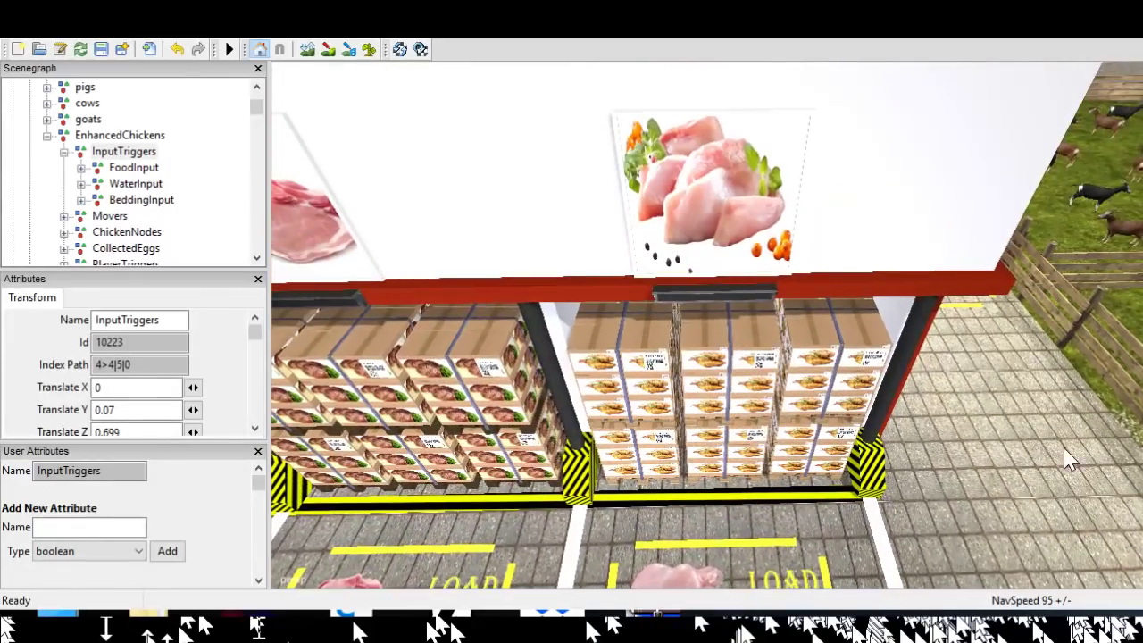
{"action": "scroll", "coordinate": [1077, 443], "scroll_direction": "down", "scroll_amount": 8}
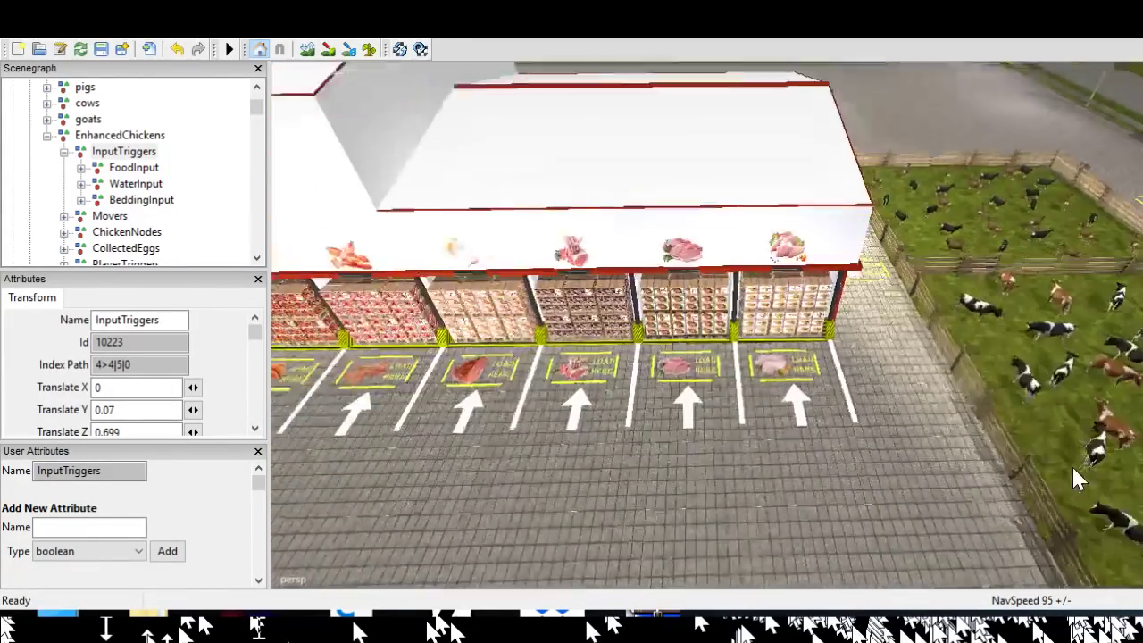
{"action": "scroll", "coordinate": [1072, 467], "scroll_direction": "down", "scroll_amount": 1}
{"action": "middle_click_drag", "start_coordinate": [1070, 462], "coordinate": [1118, 465], "text": "alt"}
{"action": "middle_click_drag", "start_coordinate": [960, 515], "coordinate": [896, 519], "text": "alt"}
Read the product label on the boxes stacked in the end bay nearest the pens
{"action": "scroll", "coordinate": [952, 500], "scroll_direction": "up", "scroll_amount": 8}
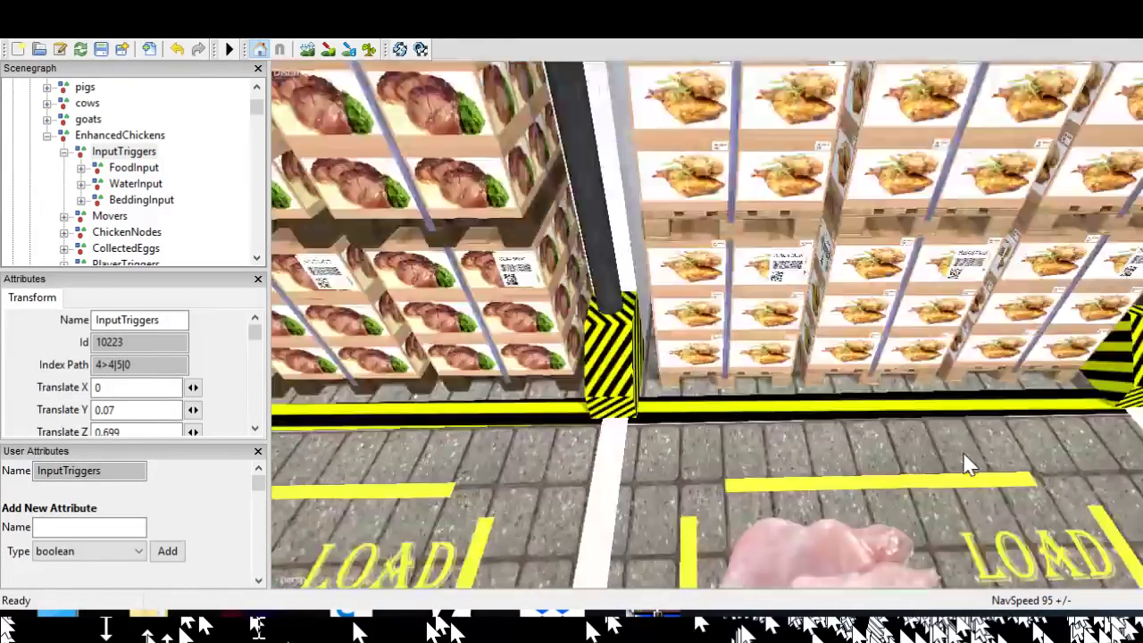
{"action": "scroll", "coordinate": [964, 447], "scroll_direction": "up", "scroll_amount": 6}
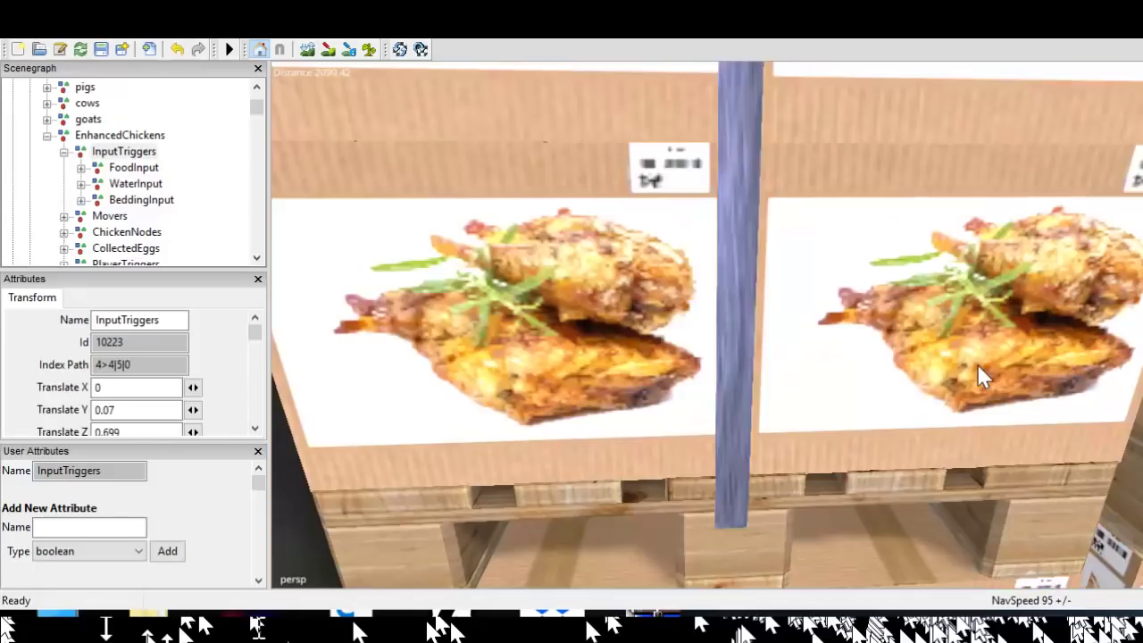
{"action": "middle_click_drag", "start_coordinate": [978, 366], "coordinate": [973, 371], "text": "alt"}
{"action": "scroll", "coordinate": [973, 372], "scroll_direction": "down", "scroll_amount": 1}
{"action": "scroll", "coordinate": [973, 375], "scroll_direction": "up", "scroll_amount": 5}
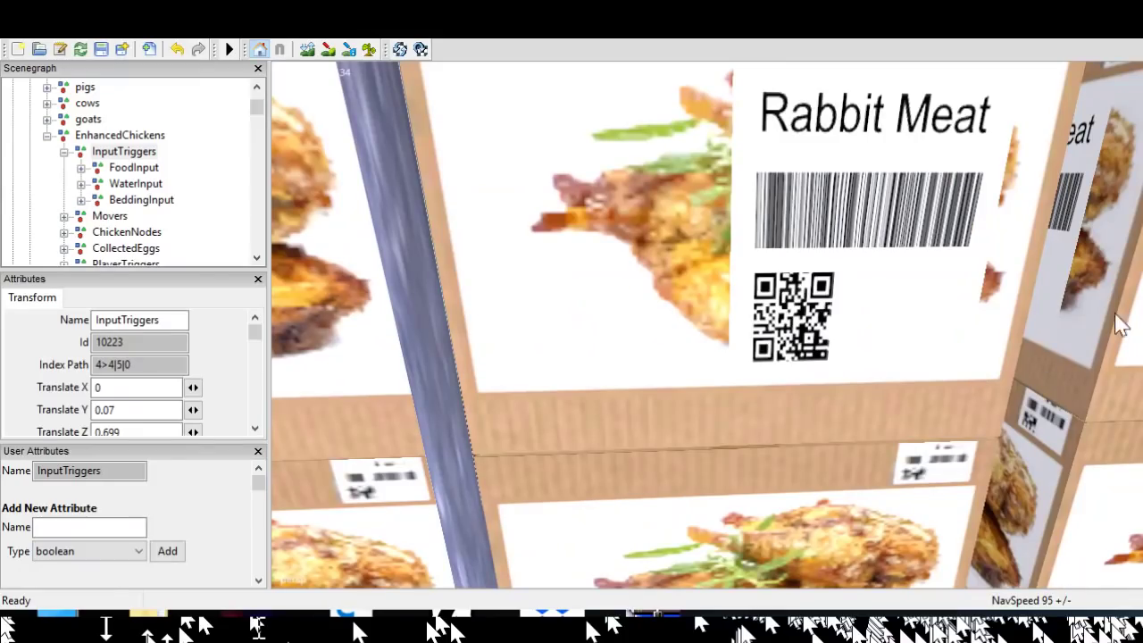
{"action": "scroll", "coordinate": [856, 380], "scroll_direction": "down", "scroll_amount": 4}
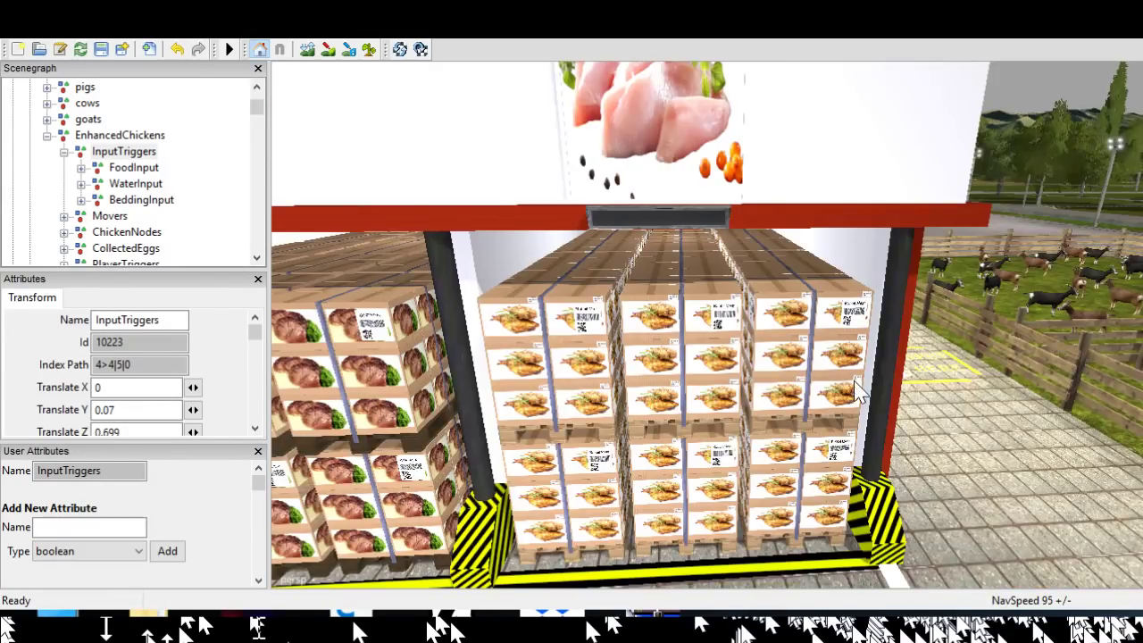
Examine the labels on the pallets in the bay next to the Rabbit Meat pallets
{"action": "middle_click_drag", "start_coordinate": [856, 380], "coordinate": [875, 372], "text": "alt"}
{"action": "scroll", "coordinate": [875, 372], "scroll_direction": "up", "scroll_amount": 3}
{"action": "scroll", "coordinate": [876, 373], "scroll_direction": "down", "scroll_amount": 3}
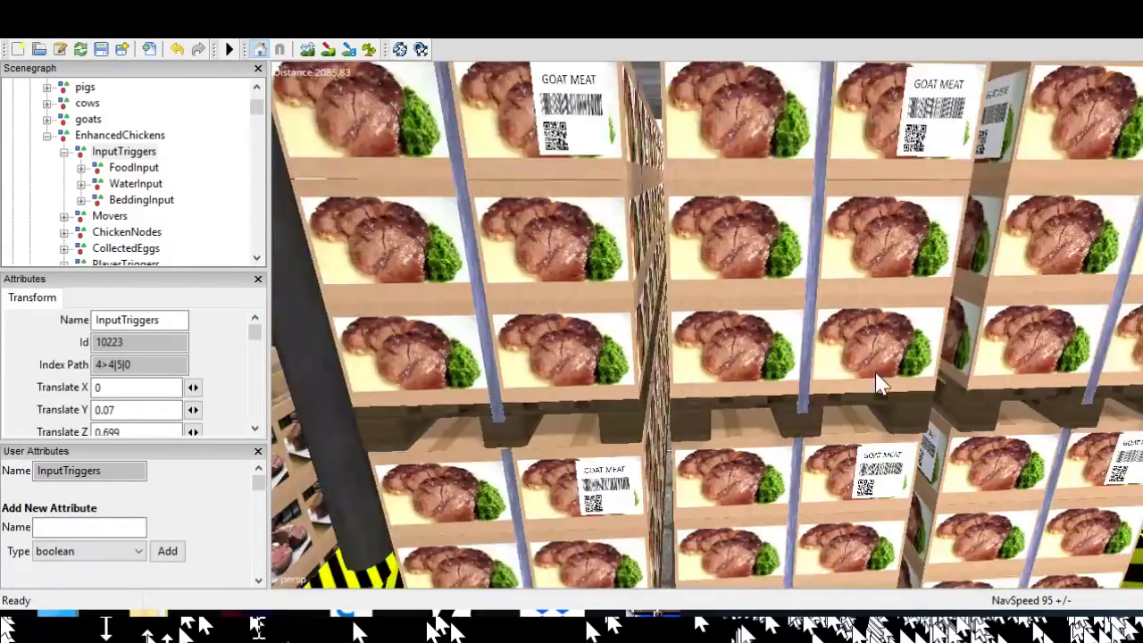
{"action": "scroll", "coordinate": [878, 373], "scroll_direction": "up", "scroll_amount": 3}
{"action": "scroll", "coordinate": [878, 369], "scroll_direction": "down", "scroll_amount": 2}
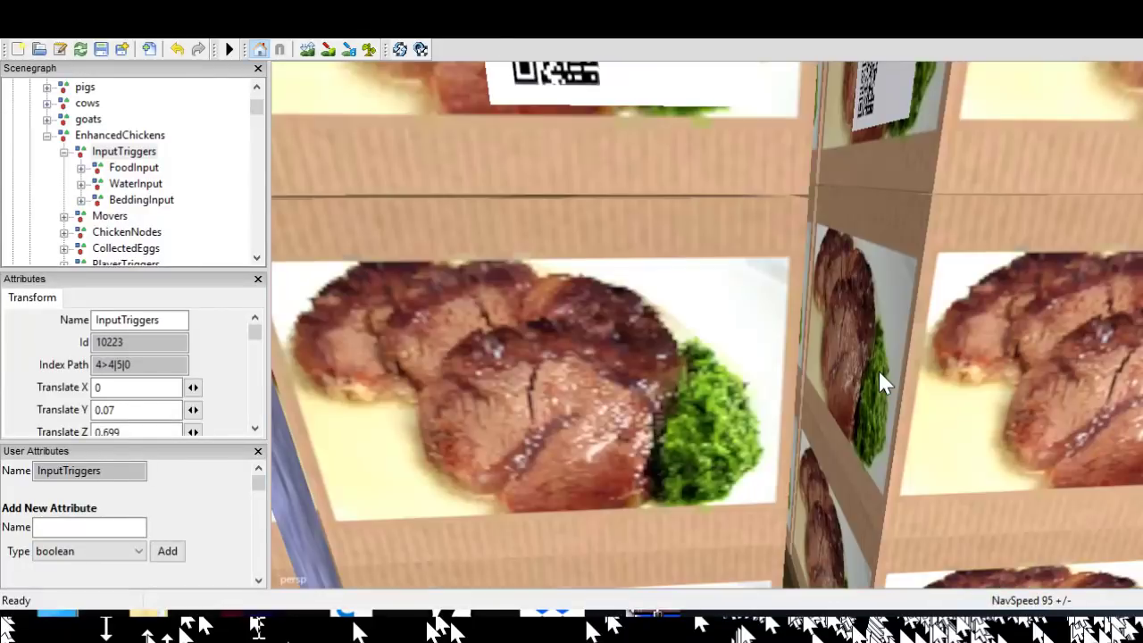
{"action": "scroll", "coordinate": [878, 369], "scroll_direction": "down", "scroll_amount": 1}
{"action": "left_click_drag", "start_coordinate": [878, 369], "coordinate": [882, 325], "text": "alt"}
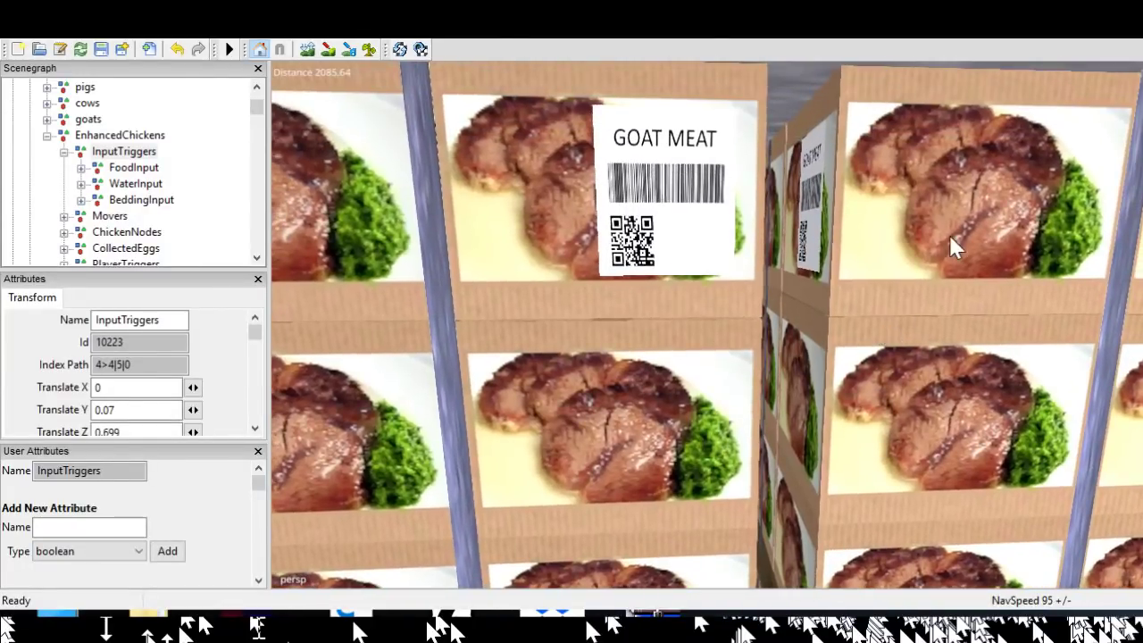
{"action": "scroll", "coordinate": [893, 428], "scroll_direction": "down", "scroll_amount": 5}
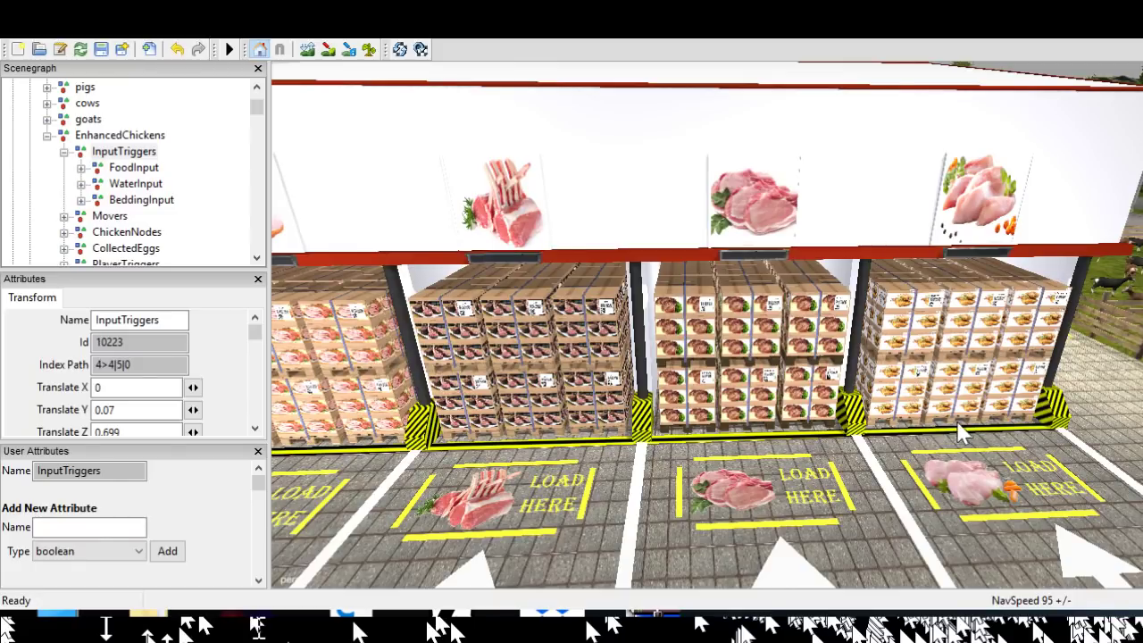
Compare the Goat Meat bay with its overhead picture and inspect the lamb pallets in the adjoining bay
{"action": "scroll", "coordinate": [962, 433], "scroll_direction": "up", "scroll_amount": 5}
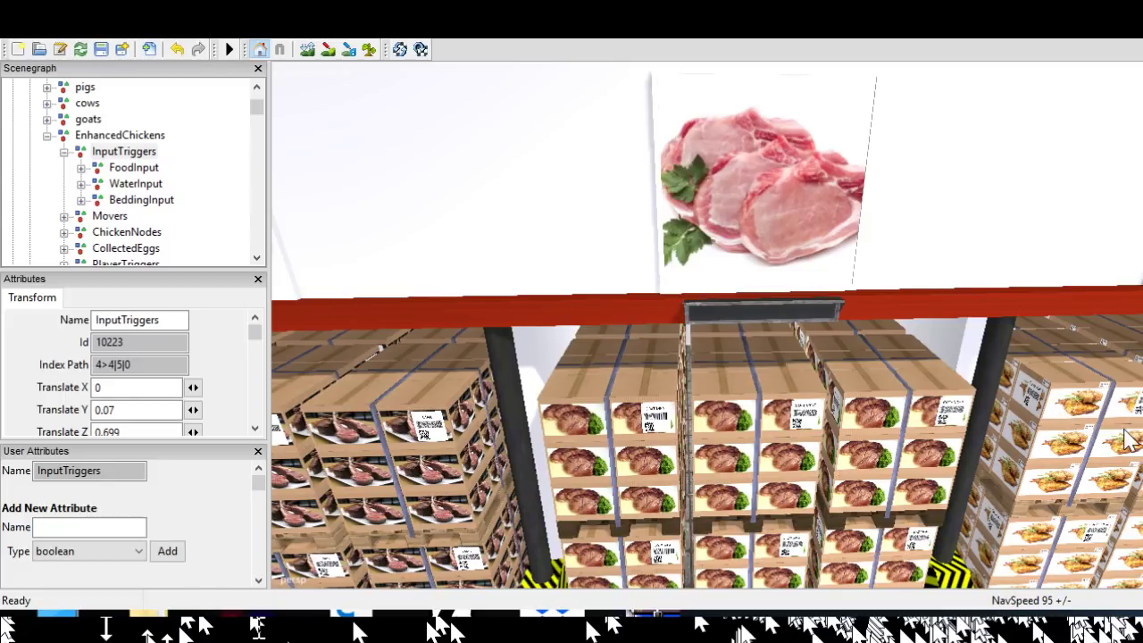
{"action": "left_click_drag", "start_coordinate": [1040, 526], "coordinate": [1044, 443], "text": "alt"}
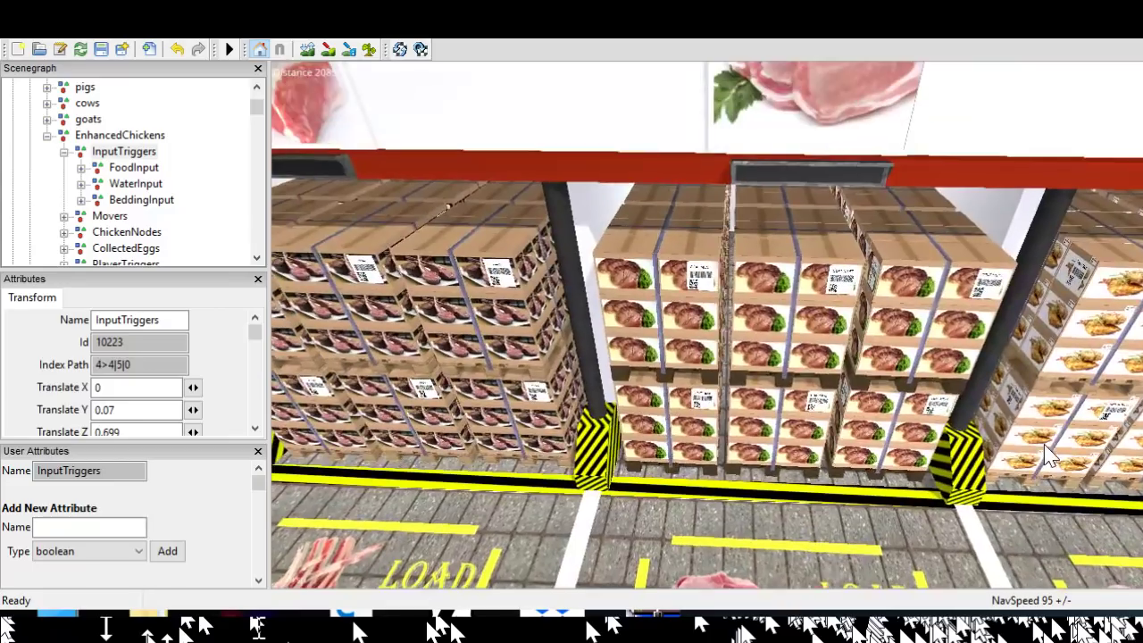
{"action": "scroll", "coordinate": [1045, 440], "scroll_direction": "up", "scroll_amount": 1}
{"action": "scroll", "coordinate": [1045, 438], "scroll_direction": "up", "scroll_amount": 5}
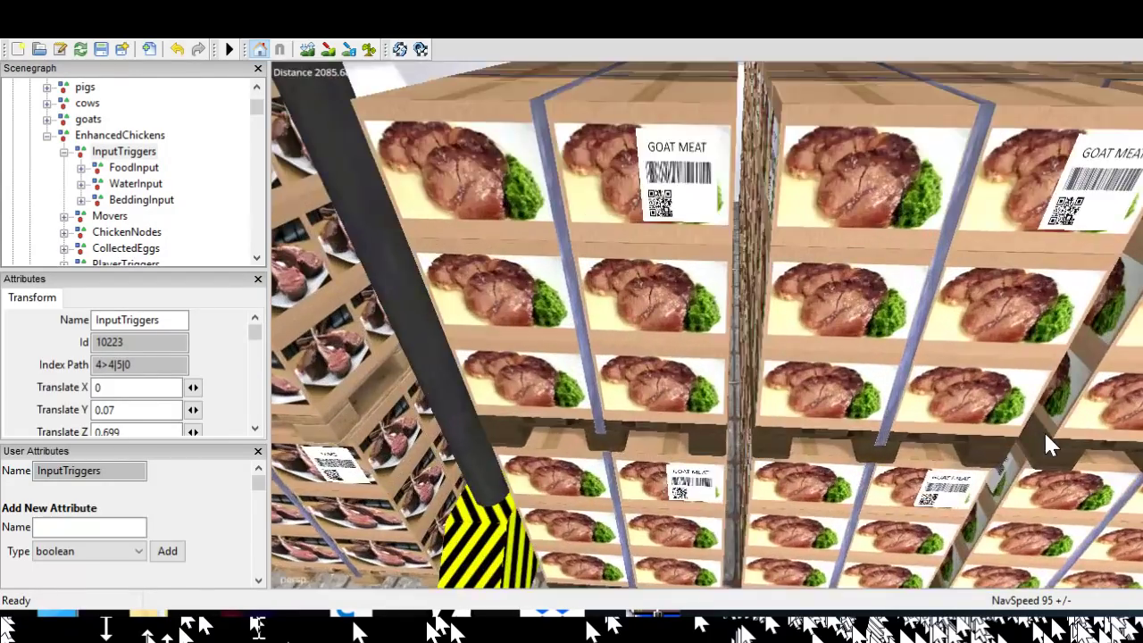
{"action": "scroll", "coordinate": [1043, 431], "scroll_direction": "down", "scroll_amount": 6}
{"action": "middle_click_drag", "start_coordinate": [1048, 440], "coordinate": [1064, 444], "text": "alt"}
{"action": "scroll", "coordinate": [1061, 435], "scroll_direction": "up", "scroll_amount": 5}
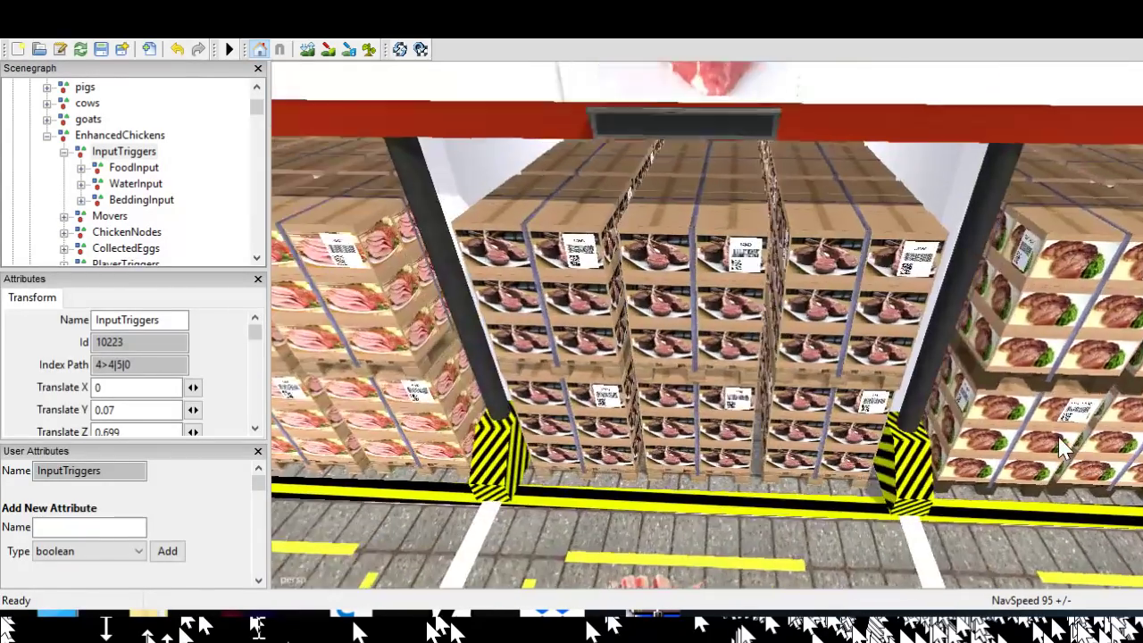
{"action": "scroll", "coordinate": [1059, 432], "scroll_direction": "down", "scroll_amount": 2}
{"action": "left_click_drag", "start_coordinate": [1060, 434], "coordinate": [1069, 377], "text": "alt"}
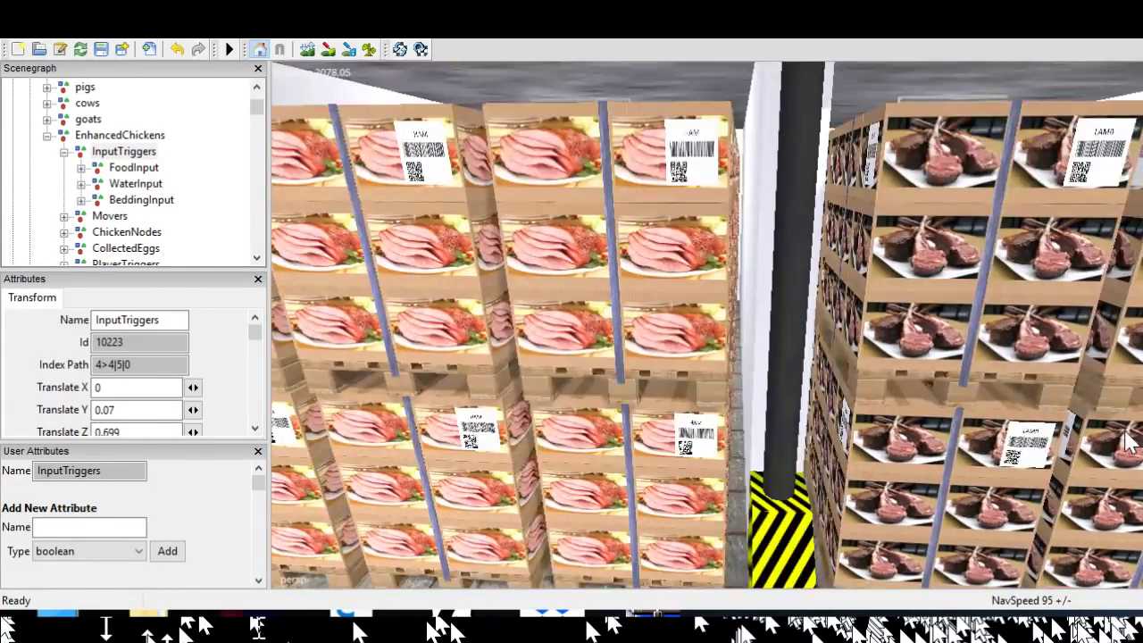
Check the labels on the ham pallets and continue along the bays to the pallets labelled Meat
{"action": "middle_click_drag", "start_coordinate": [1130, 441], "coordinate": [1134, 440], "text": "alt"}
{"action": "scroll", "coordinate": [1133, 439], "scroll_direction": "up", "scroll_amount": 4}
{"action": "scroll", "coordinate": [1135, 439], "scroll_direction": "down", "scroll_amount": 2}
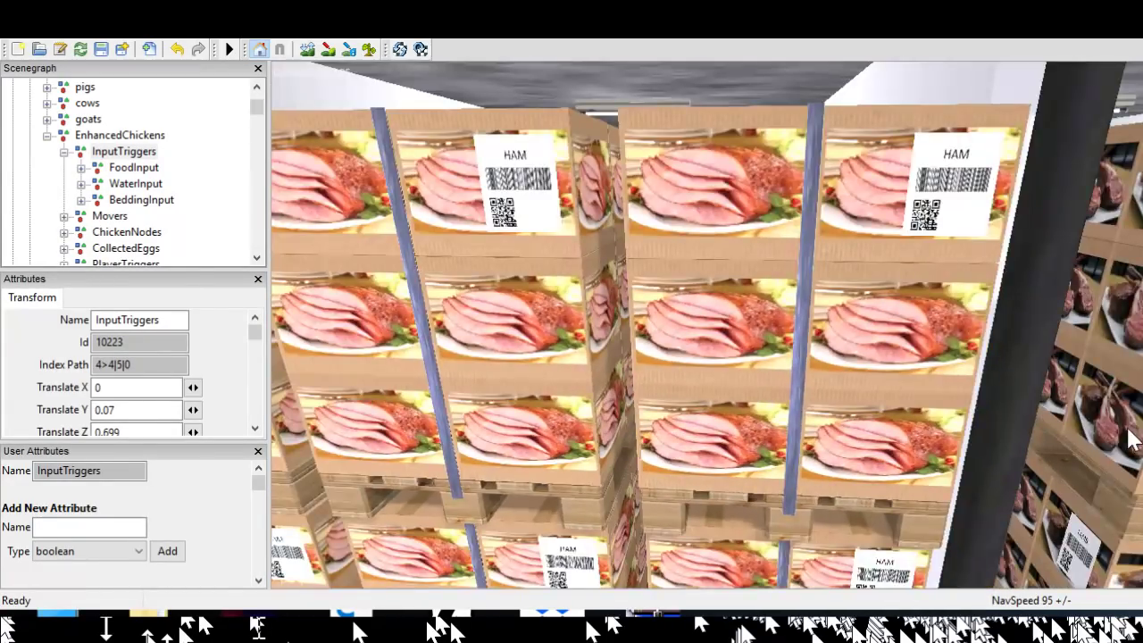
{"action": "left_click_drag", "start_coordinate": [1131, 434], "coordinate": [1131, 409], "text": "alt"}
{"action": "middle_click_drag", "start_coordinate": [1132, 409], "coordinate": [1141, 409], "text": "alt"}
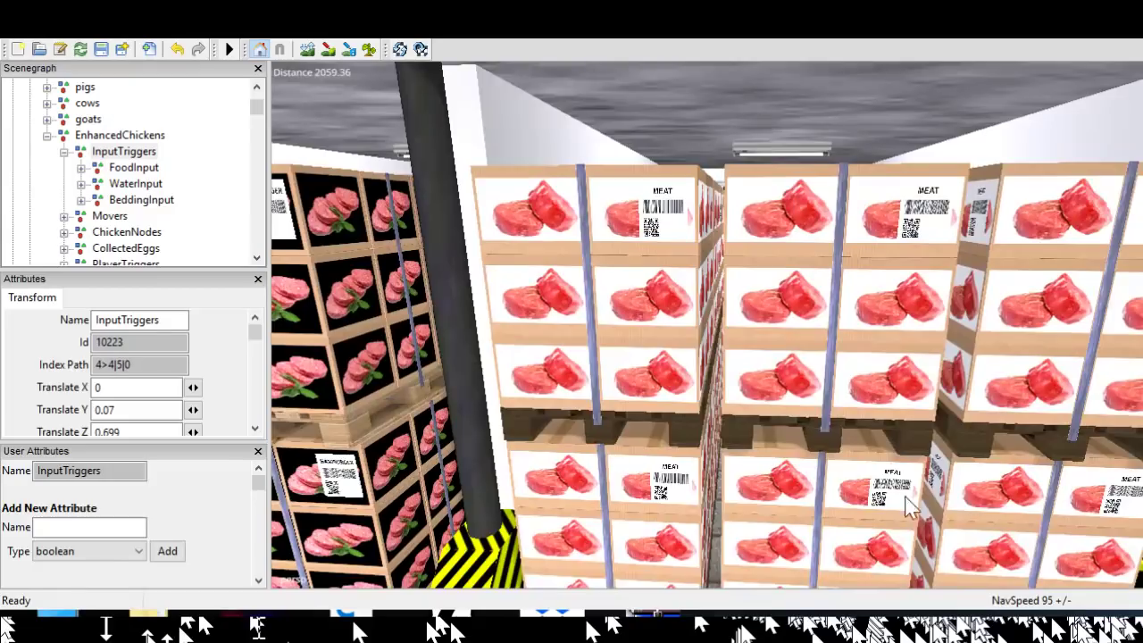
Inspect the remaining bays beside the MEATS office and return to the Rabbit Meat bay at the building's far end
{"action": "middle_click_drag", "start_coordinate": [904, 497], "coordinate": [923, 496], "text": "alt"}
{"action": "right_click_drag", "start_coordinate": [1013, 325], "coordinate": [1018, 465], "text": "alt"}
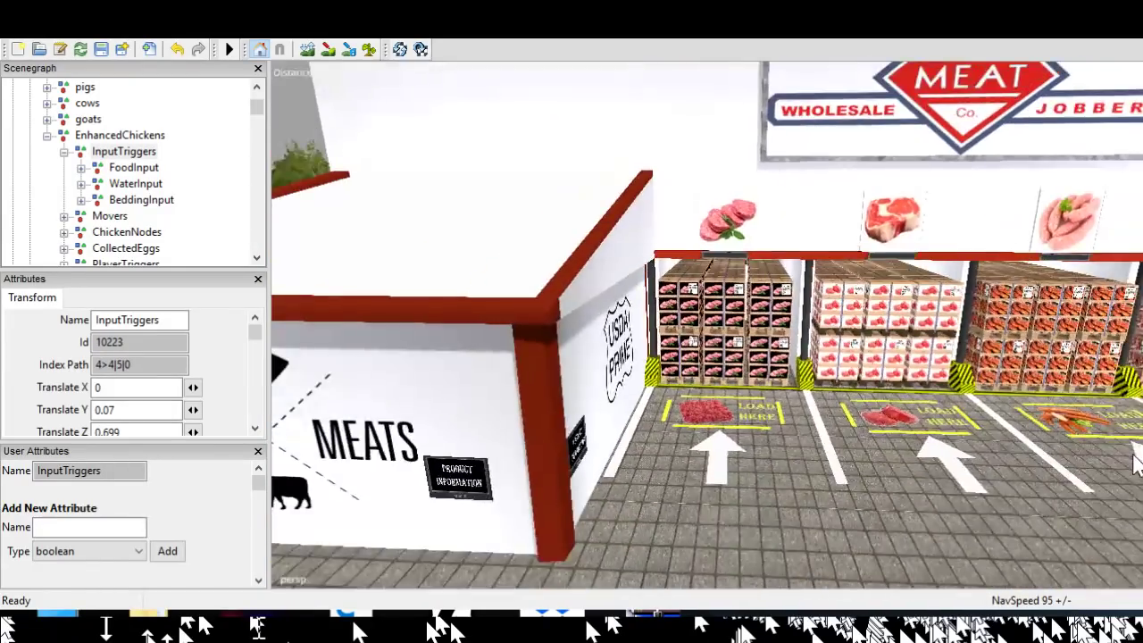
{"action": "middle_click_drag", "start_coordinate": [1018, 465], "coordinate": [1005, 481], "text": "alt"}
{"action": "left_click_drag", "start_coordinate": [1005, 481], "coordinate": [1053, 480], "text": "alt"}
{"action": "right_click_drag", "start_coordinate": [1053, 479], "coordinate": [1060, 453], "text": "alt"}
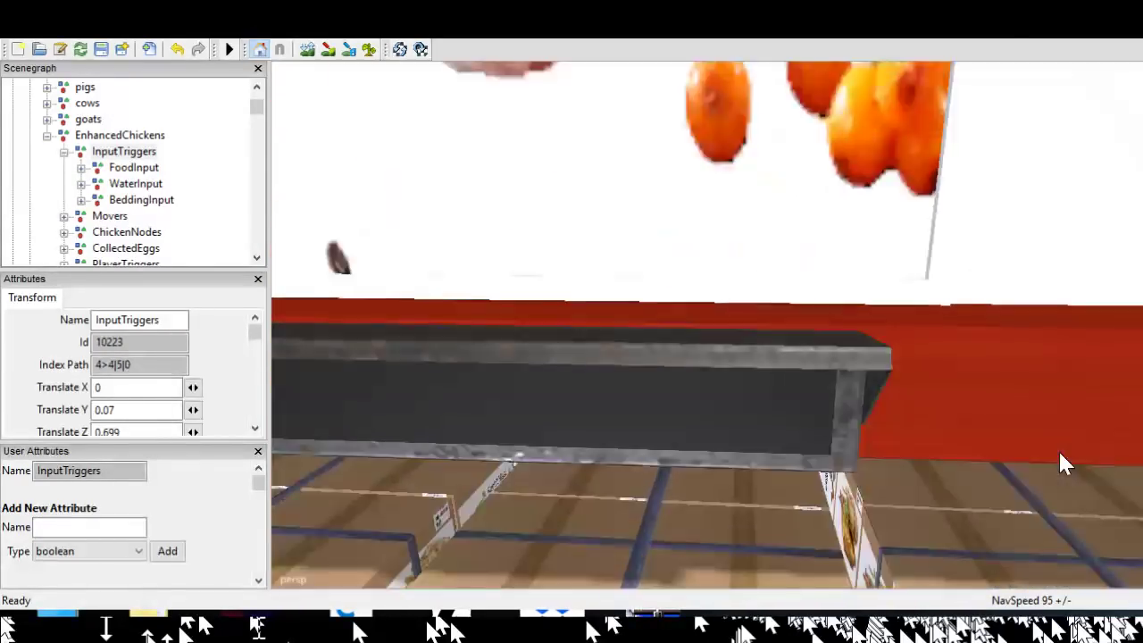
{"action": "middle_click_drag", "start_coordinate": [1060, 453], "coordinate": [1061, 449], "text": "alt"}
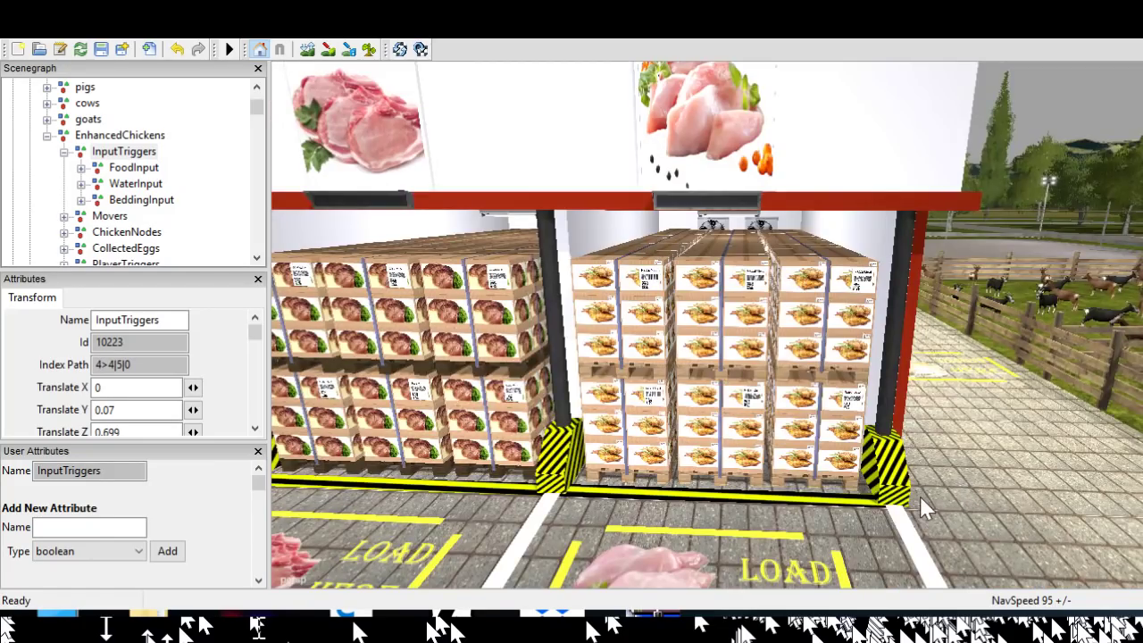
Review both INPUT HERE markers along the building's side walkway and their position relative to the roller doors
{"action": "left_click_drag", "start_coordinate": [979, 504], "coordinate": [974, 527], "text": "alt"}
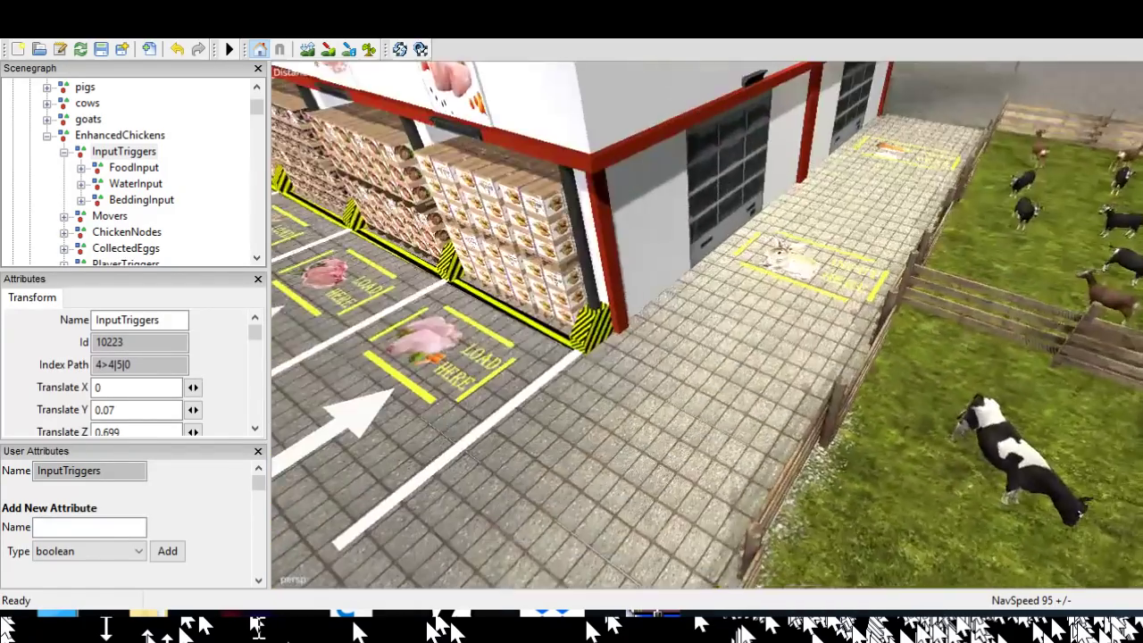
{"action": "middle_click_drag", "start_coordinate": [853, 580], "coordinate": [825, 604], "text": "alt"}
{"action": "left_click_drag", "start_coordinate": [825, 604], "coordinate": [995, 485], "text": "alt"}
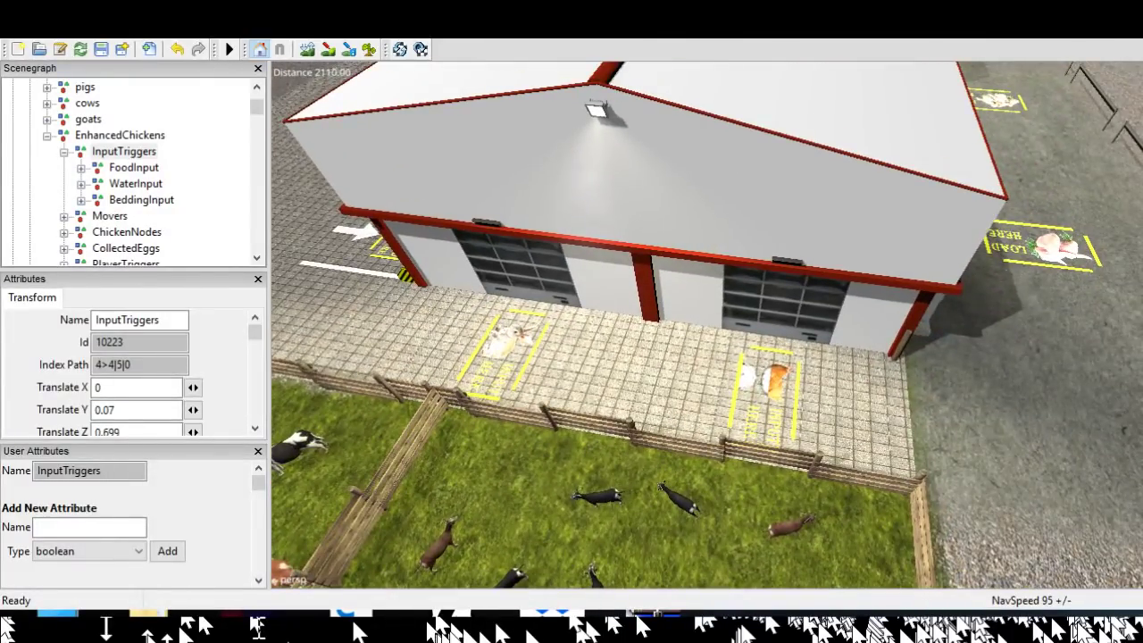
{"action": "middle_click_drag", "start_coordinate": [990, 473], "coordinate": [857, 534], "text": "alt"}
Inspect the chicken LOAD HERE markers along the concrete strip behind the C&M Meat Co. building
{"action": "left_click_drag", "start_coordinate": [844, 500], "coordinate": [973, 561], "text": "alt"}
{"action": "scroll", "coordinate": [707, 325], "scroll_direction": "up", "scroll_amount": 3}
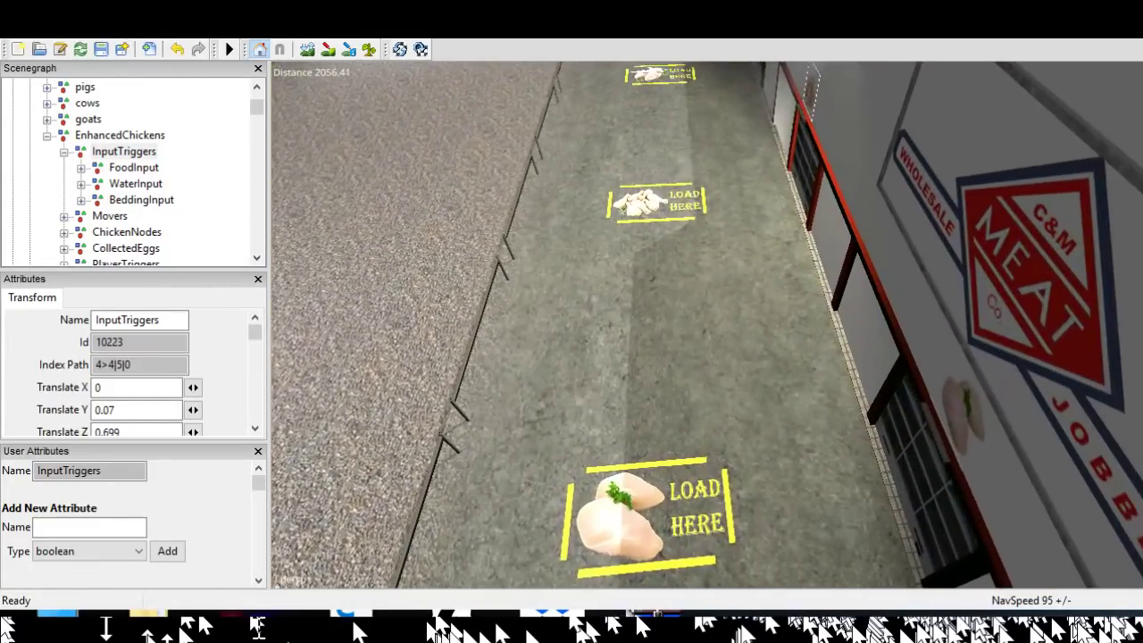
{"action": "left_click_drag", "start_coordinate": [708, 325], "coordinate": [710, 401], "text": "alt"}
{"action": "middle_click_drag", "start_coordinate": [1030, 232], "coordinate": [1026, 272], "text": "alt"}
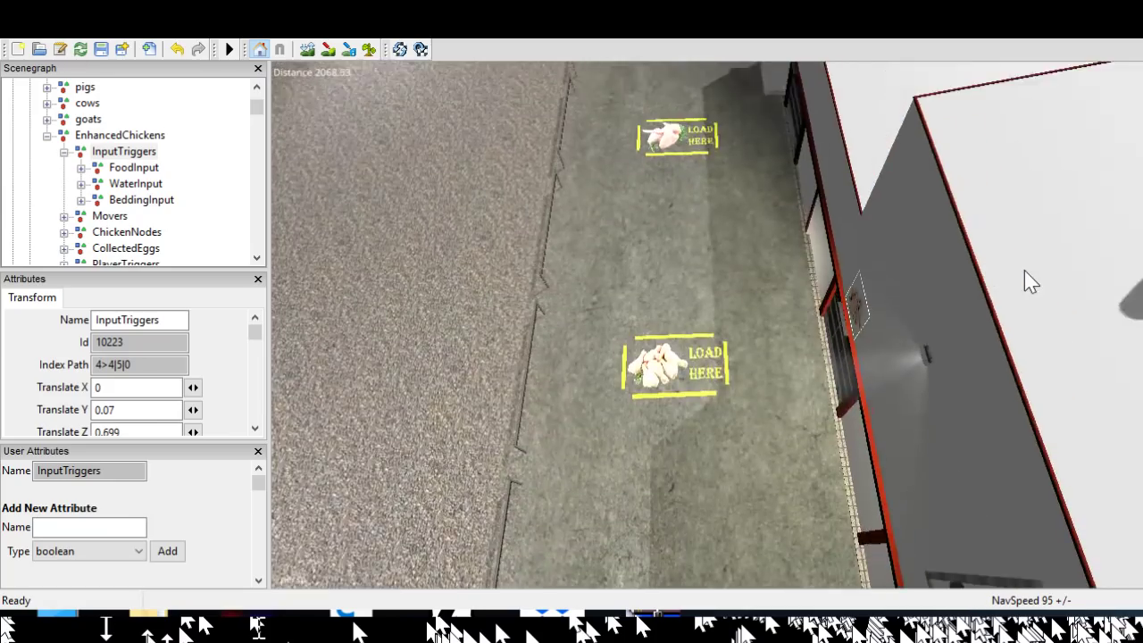
Examine one chicken LOAD HERE marker up close on the strip behind the meat building
{"action": "scroll", "coordinate": [1041, 256], "scroll_direction": "up", "scroll_amount": 6}
{"action": "left_click_drag", "start_coordinate": [1044, 238], "coordinate": [1047, 243], "text": "alt"}
{"action": "middle_click_drag", "start_coordinate": [1048, 243], "coordinate": [1130, 284], "text": "alt"}
{"action": "scroll", "coordinate": [1134, 273], "scroll_direction": "up", "scroll_amount": 5}
{"action": "scroll", "coordinate": [1136, 295], "scroll_direction": "down", "scroll_amount": 12}
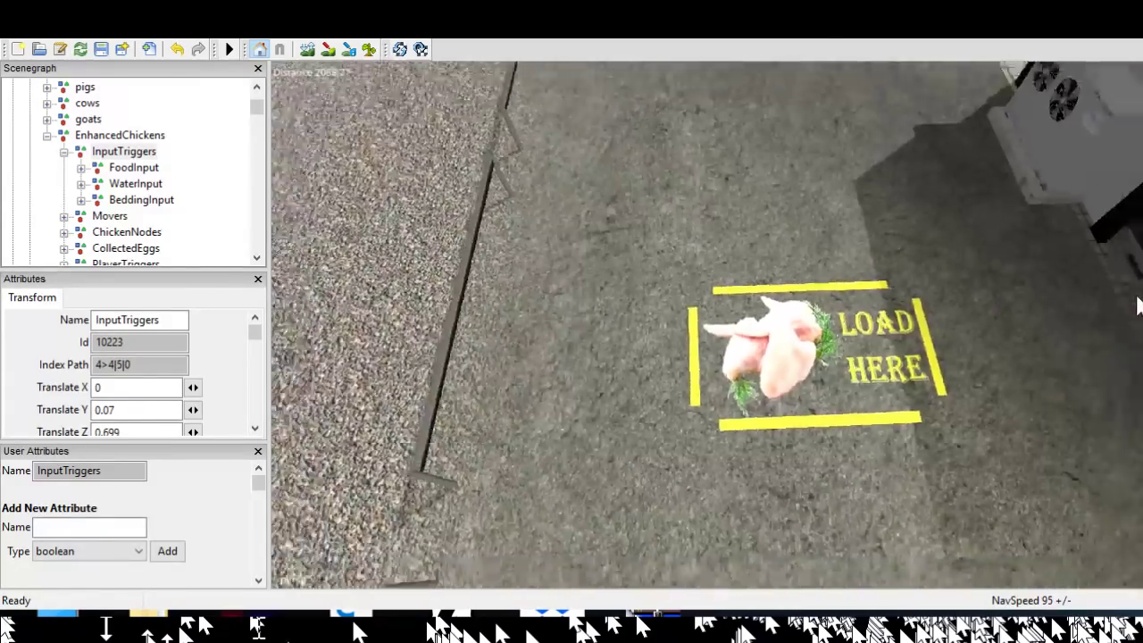
Travel across the map to the EnhancedChickens coop and inspect the building, its fenced run and the surrounding yard
{"action": "left_click_drag", "start_coordinate": [924, 446], "coordinate": [967, 284], "text": "alt"}
{"action": "middle_click_drag", "start_coordinate": [967, 284], "coordinate": [627, 507], "text": "alt"}
{"action": "left_click_drag", "start_coordinate": [627, 507], "coordinate": [953, 373], "text": "alt"}
{"action": "right_click_drag", "start_coordinate": [953, 372], "coordinate": [965, 294], "text": "alt"}
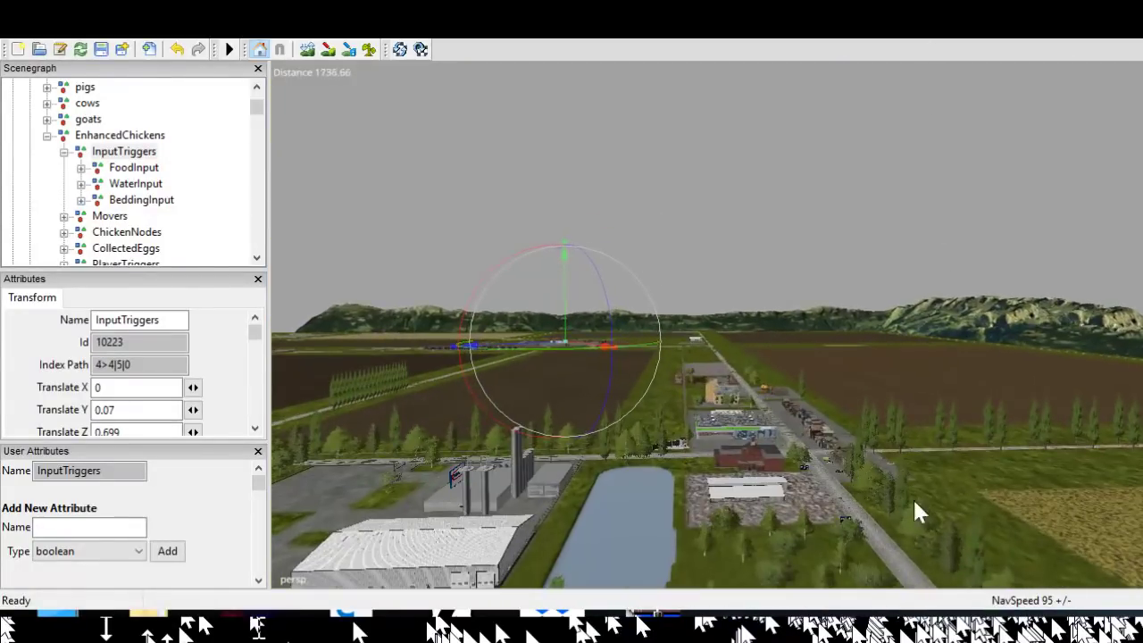
{"action": "right_click_drag", "start_coordinate": [915, 500], "coordinate": [962, 331], "text": "alt"}
{"action": "right_click_drag", "start_coordinate": [969, 580], "coordinate": [1018, 254], "text": "alt"}
{"action": "right_click_drag", "start_coordinate": [947, 505], "coordinate": [1054, 39], "text": "alt"}
{"action": "right_click_drag", "start_coordinate": [993, 522], "coordinate": [1142, 41], "text": "alt"}
{"action": "left_click_drag", "start_coordinate": [1053, 453], "coordinate": [969, 496], "text": "alt"}
{"action": "right_click_drag", "start_coordinate": [969, 497], "coordinate": [1054, 89], "text": "alt"}
{"action": "left_click_drag", "start_coordinate": [938, 393], "coordinate": [492, 505], "text": "alt"}
{"action": "right_click_drag", "start_coordinate": [1027, 536], "coordinate": [1133, 384], "text": "alt"}
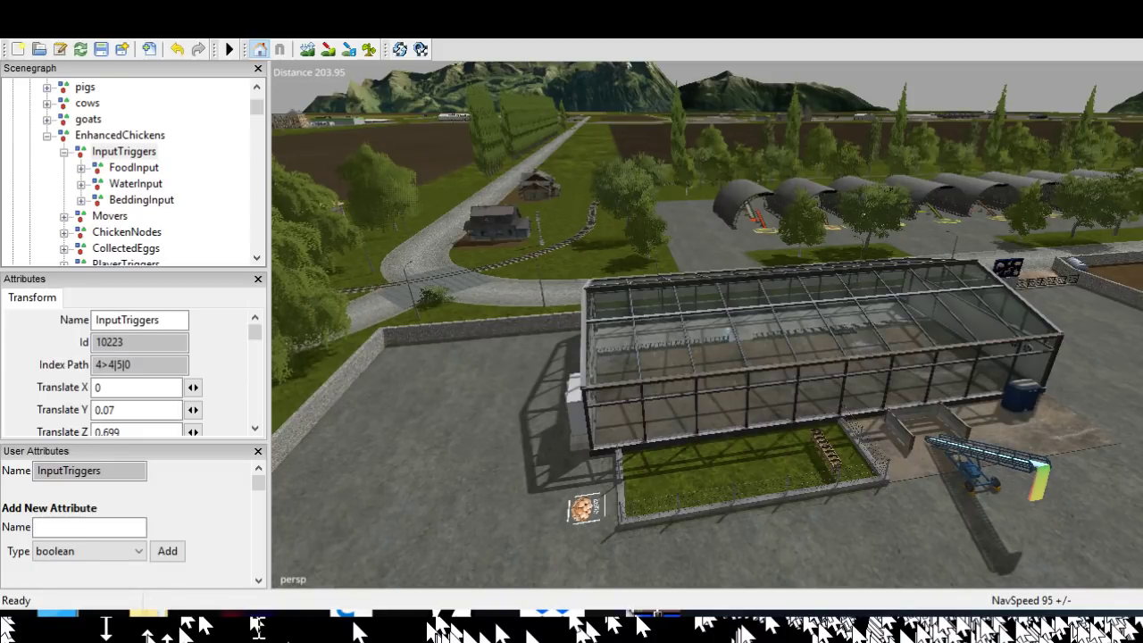
{"action": "left_click", "coordinate": [166, 208]}
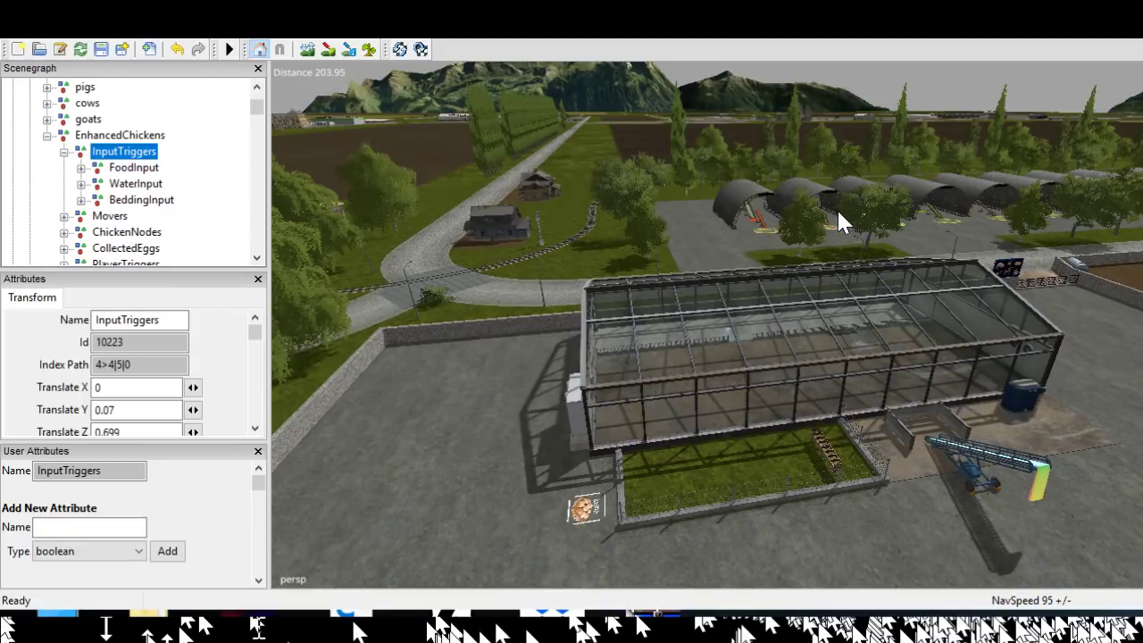
Return across the map to the C&M Meat Co. building and review its row of front loading bays
{"action": "right_click_drag", "start_coordinate": [801, 178], "coordinate": [998, 507]}
{"action": "scroll", "coordinate": [1061, 561], "scroll_direction": "up", "scroll_amount": 10}
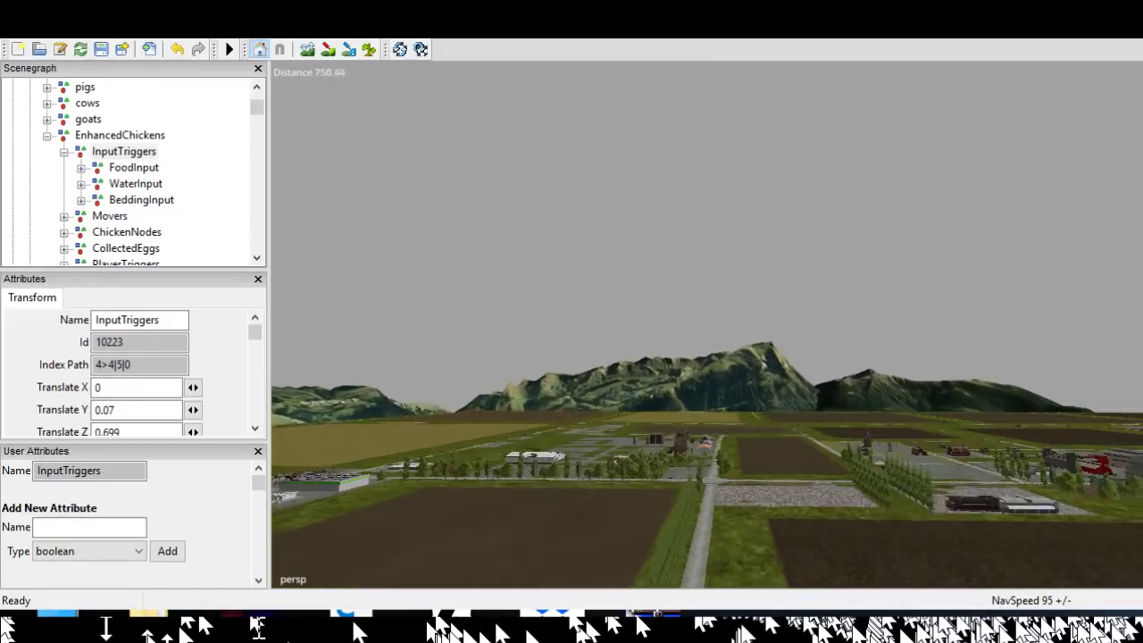
{"action": "scroll", "coordinate": [1140, 419], "scroll_direction": "up", "scroll_amount": 9}
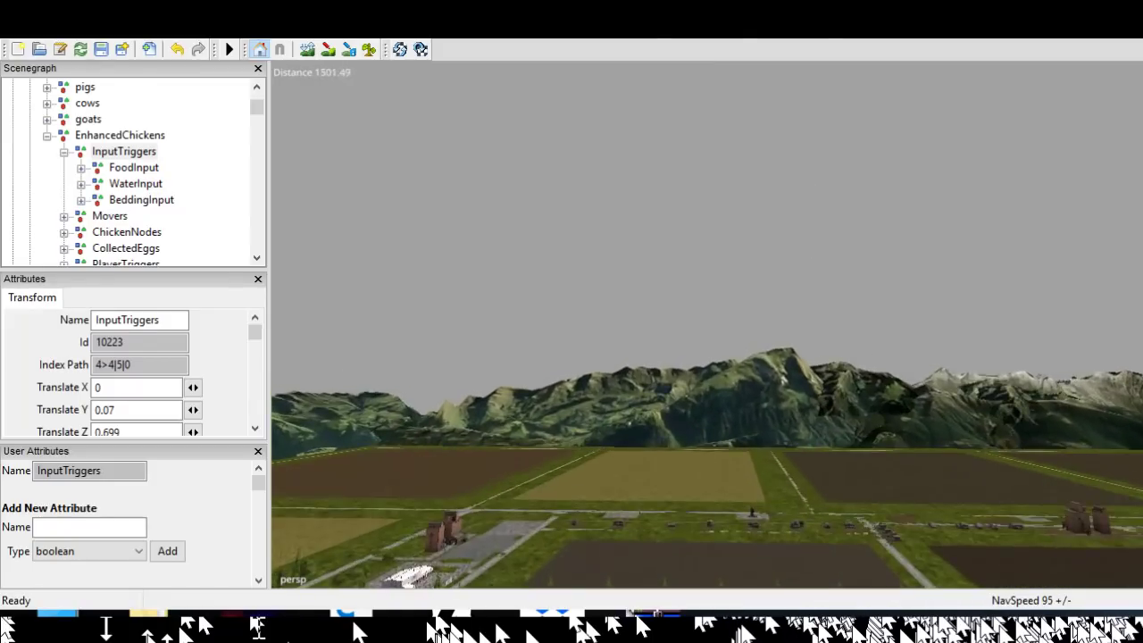
{"action": "left_click_drag", "start_coordinate": [1141, 419], "coordinate": [1058, 516], "text": "alt"}
{"action": "scroll", "coordinate": [1062, 516], "scroll_direction": "up", "scroll_amount": 8}
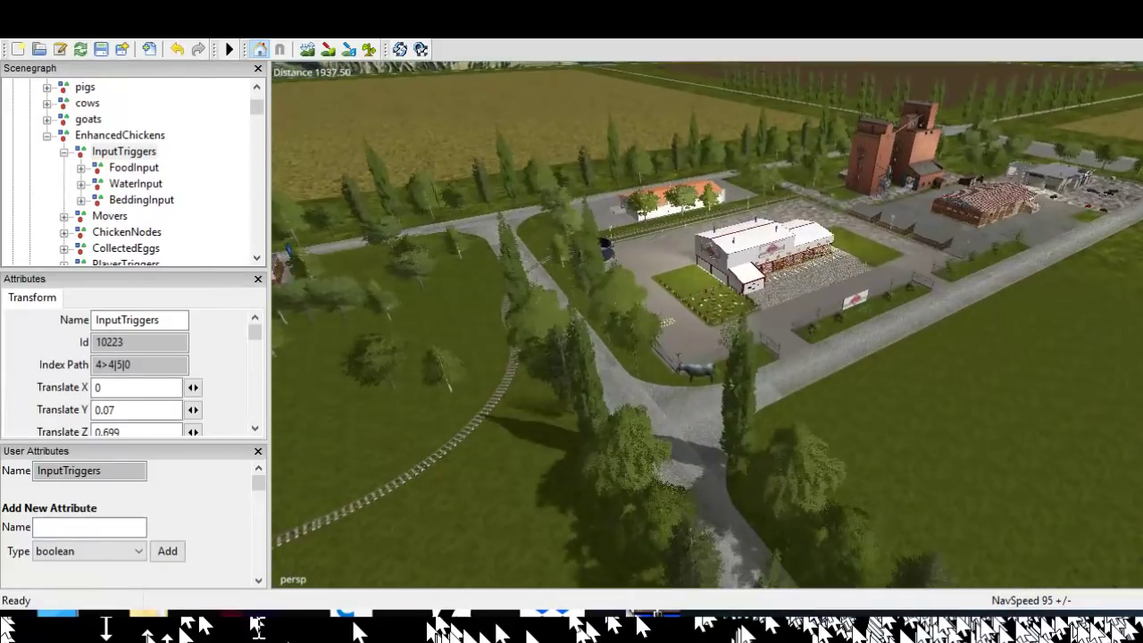
{"action": "left_click_drag", "start_coordinate": [1076, 393], "coordinate": [988, 296], "text": "alt"}
{"action": "scroll", "coordinate": [1141, 323], "scroll_direction": "up", "scroll_amount": 5}
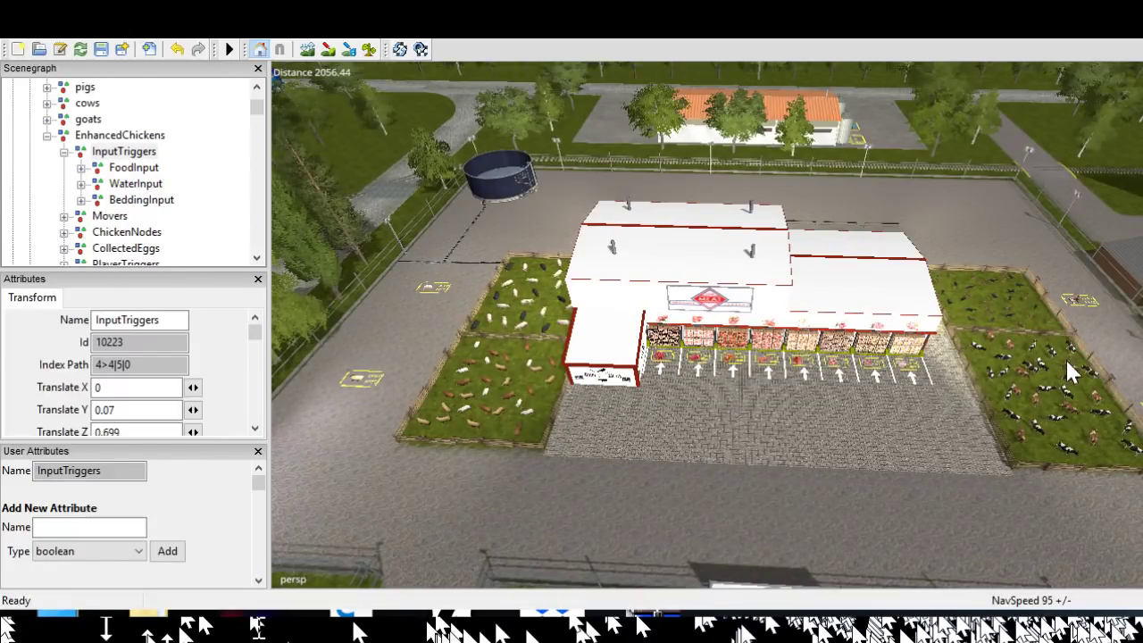
{"action": "left_click_drag", "start_coordinate": [1068, 363], "coordinate": [1111, 377], "text": "alt"}
{"action": "scroll", "coordinate": [1113, 375], "scroll_direction": "up", "scroll_amount": 6}
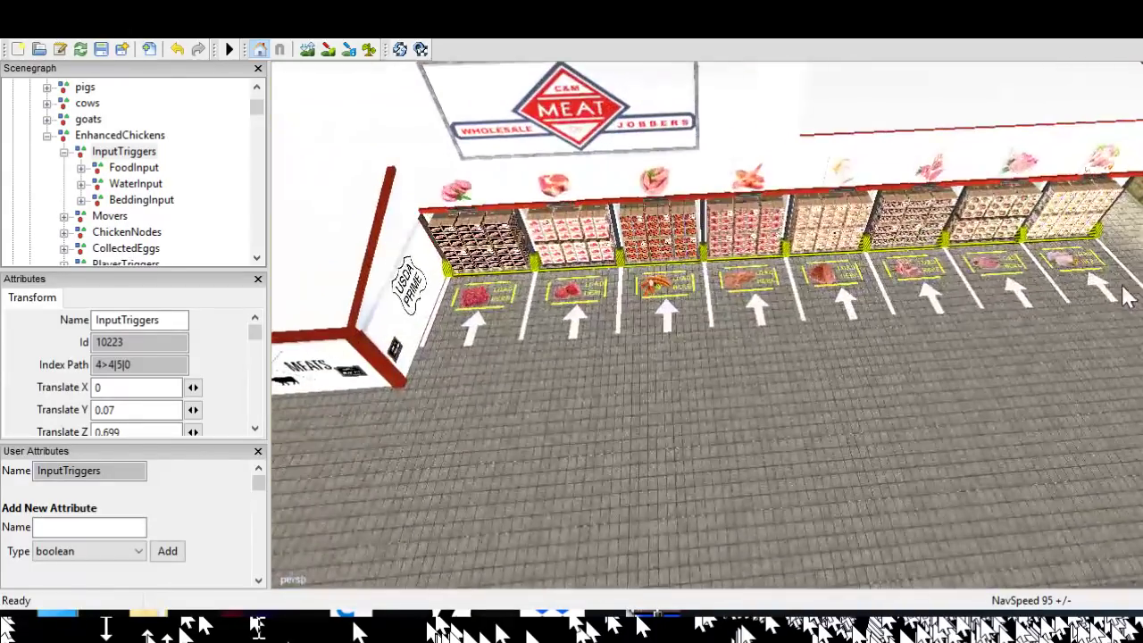
{"action": "left_click_drag", "start_coordinate": [1064, 271], "coordinate": [1014, 219], "text": "alt"}
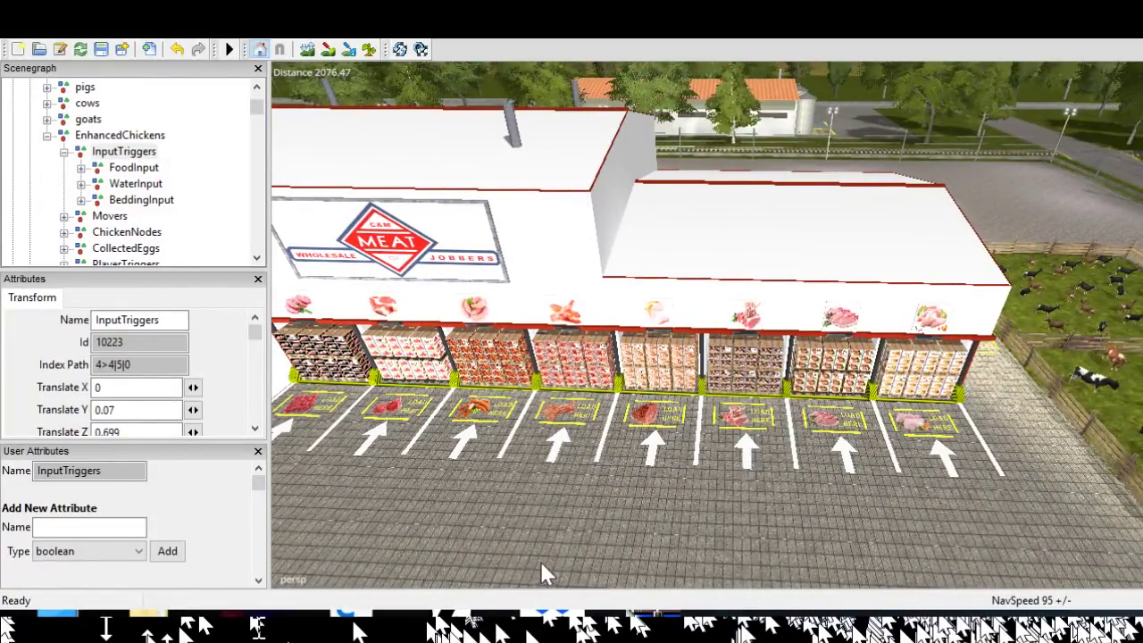
Select the ground beef bay's trigger and inspect the capacity, factor, fillType and name attributes of its parent Output1
{"action": "left_click_drag", "start_coordinate": [540, 561], "coordinate": [837, 567], "text": "alt"}
{"action": "scroll", "coordinate": [853, 531], "scroll_direction": "up", "scroll_amount": 7}
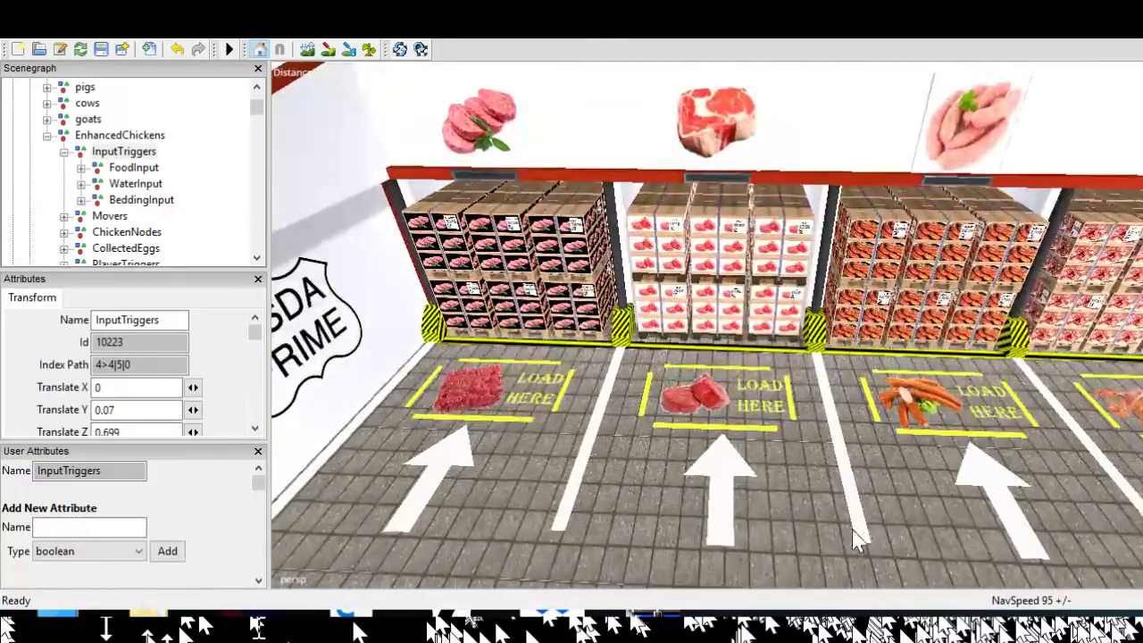
{"action": "left_click", "coordinate": [722, 569]}
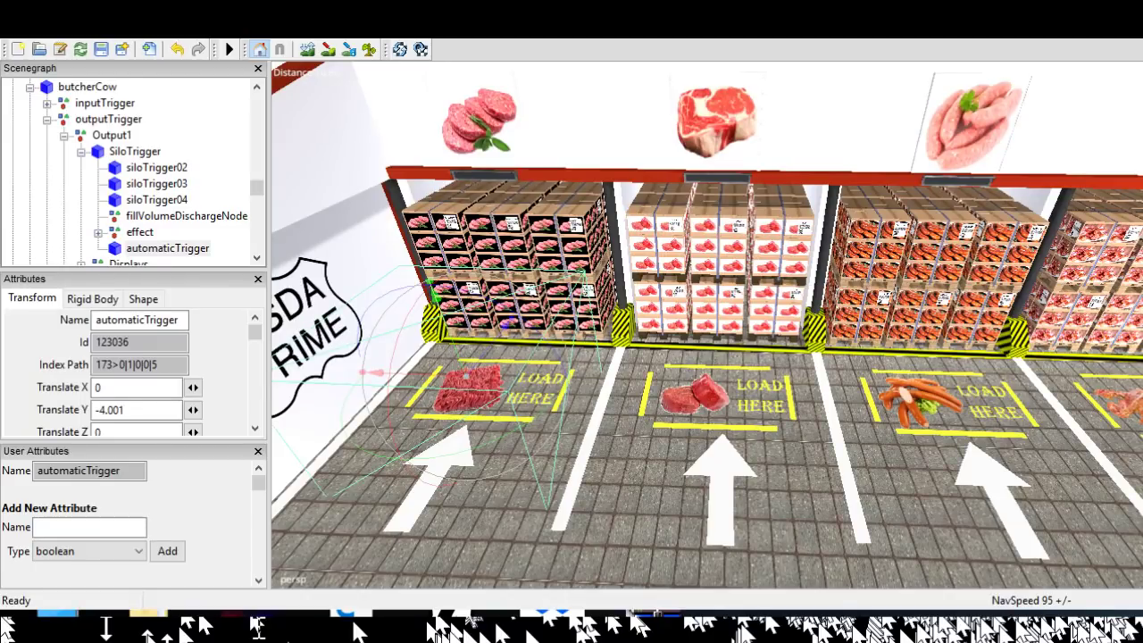
{"action": "left_click", "coordinate": [110, 135]}
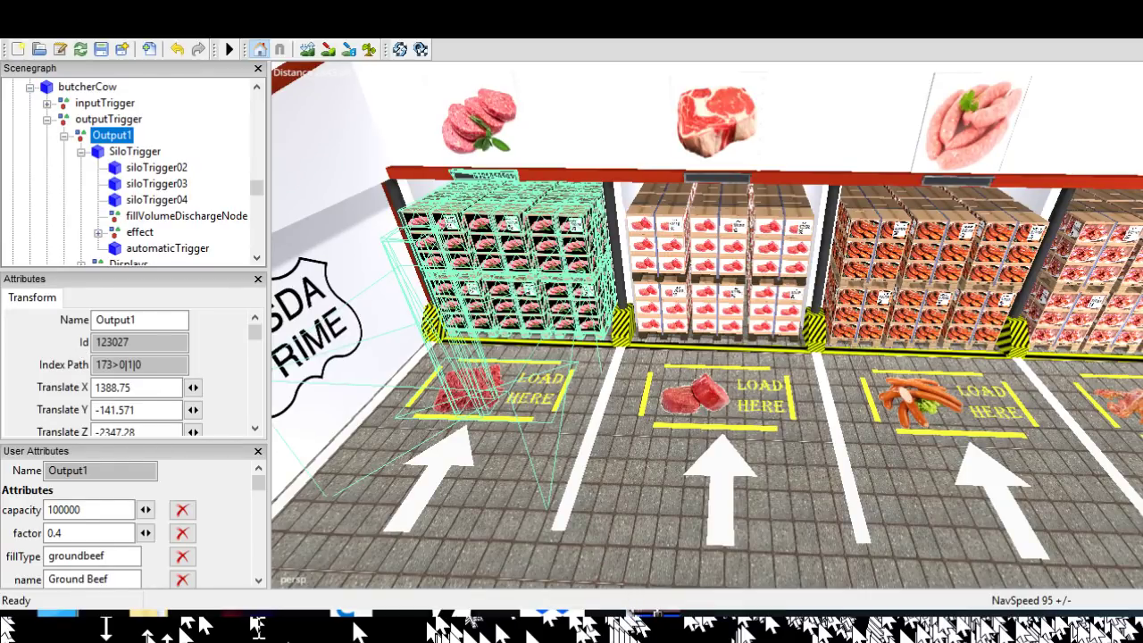
{"action": "left_click_drag", "start_coordinate": [625, 339], "coordinate": [639, 429], "text": "alt"}
{"action": "left_click_drag", "start_coordinate": [68, 533], "coordinate": [44, 533]}
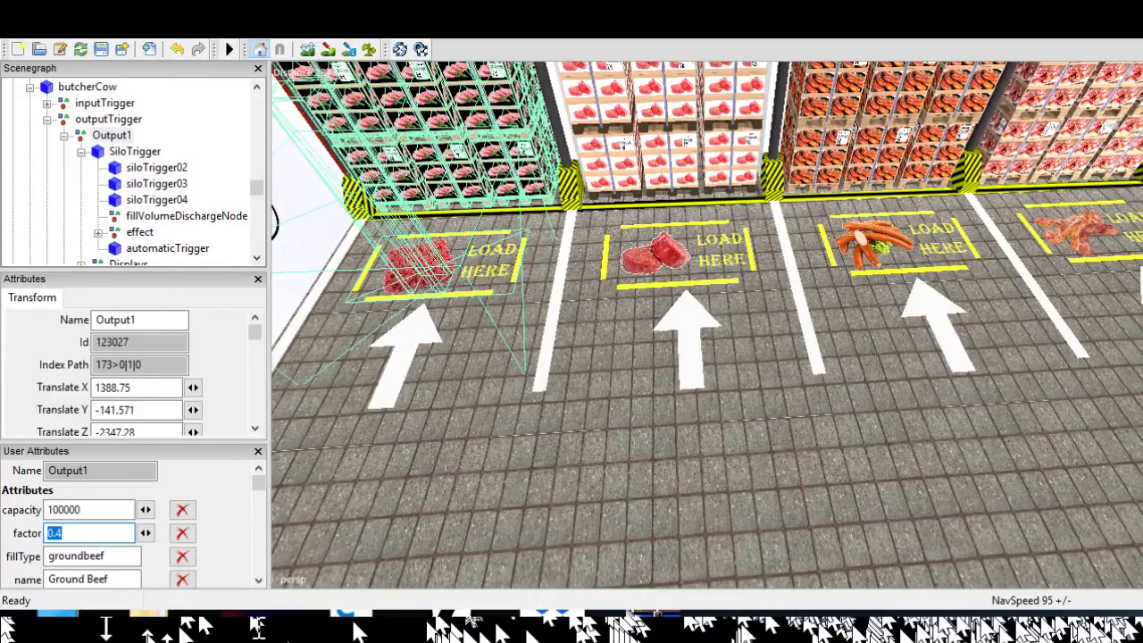
{"action": "scroll", "coordinate": [89, 533], "scroll_direction": "down", "scroll_amount": 1}
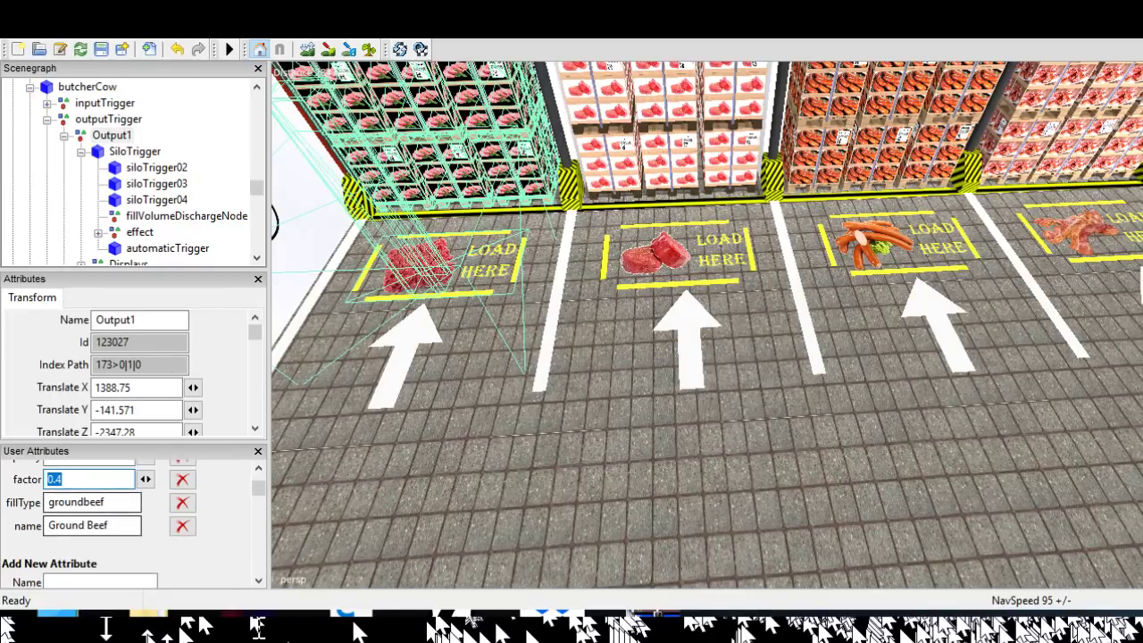
Review the whole building front with the ground beef Output1 still selected, leaving its factor unedited
{"action": "scroll", "coordinate": [806, 546], "scroll_direction": "down", "scroll_amount": 4}
{"action": "left_click_drag", "start_coordinate": [820, 494], "coordinate": [797, 398], "text": "alt"}
{"action": "scroll", "coordinate": [805, 475], "scroll_direction": "down", "scroll_amount": 4}
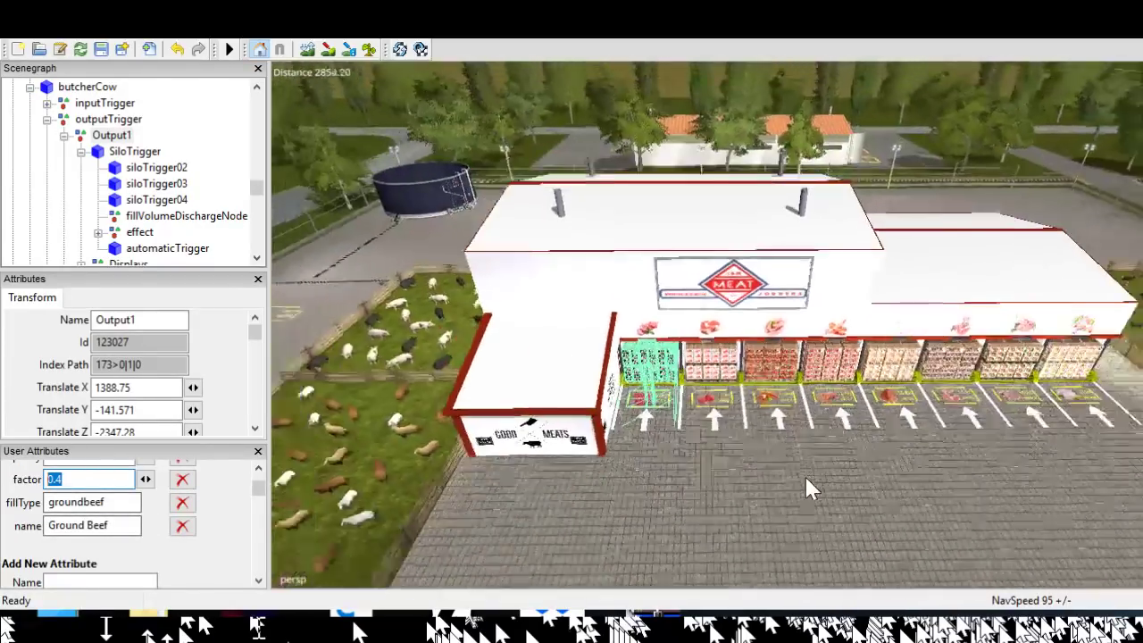
{"action": "scroll", "coordinate": [805, 476], "scroll_direction": "up", "scroll_amount": 3}
{"action": "middle_click_drag", "start_coordinate": [807, 455], "coordinate": [786, 457], "text": "alt"}
{"action": "left_click", "coordinate": [94, 480]}
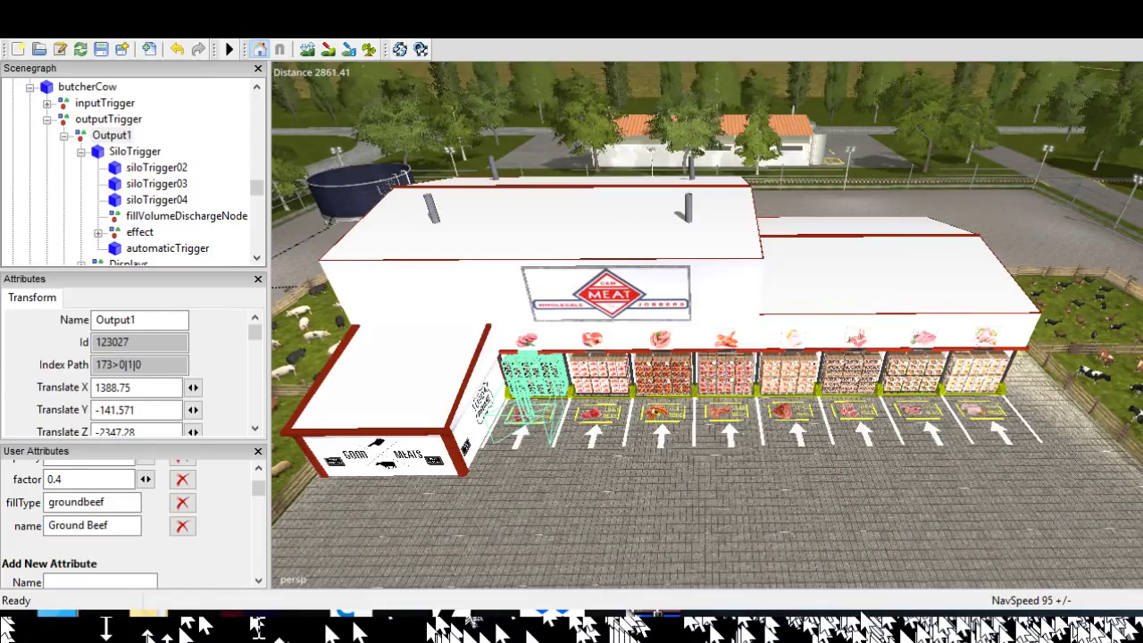
Examine the pallets and LOAD HERE markers in the middle bays, and the animal pen beside the GOOD MEATS office
{"action": "left_click_drag", "start_coordinate": [714, 339], "coordinate": [710, 393], "text": "alt"}
{"action": "scroll", "coordinate": [710, 393], "scroll_direction": "up", "scroll_amount": 3}
{"action": "scroll", "coordinate": [707, 358], "scroll_direction": "up", "scroll_amount": 5}
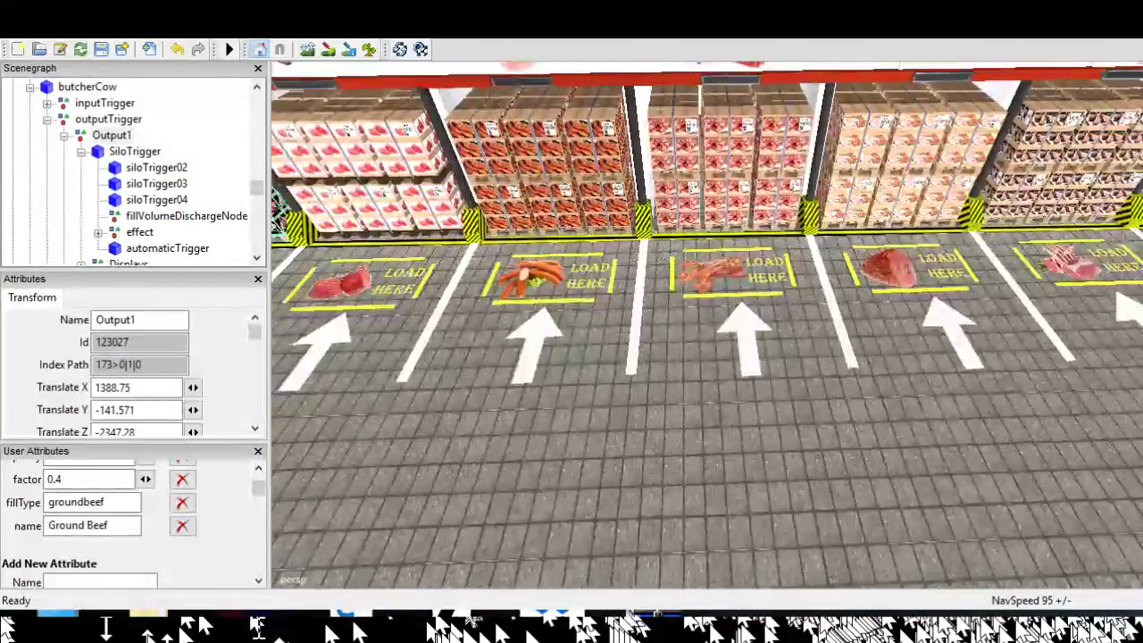
{"action": "scroll", "coordinate": [707, 357], "scroll_direction": "down", "scroll_amount": 2}
{"action": "middle_click_drag", "start_coordinate": [665, 357], "coordinate": [899, 344], "text": "alt"}
{"action": "scroll", "coordinate": [867, 523], "scroll_direction": "down", "scroll_amount": 10}
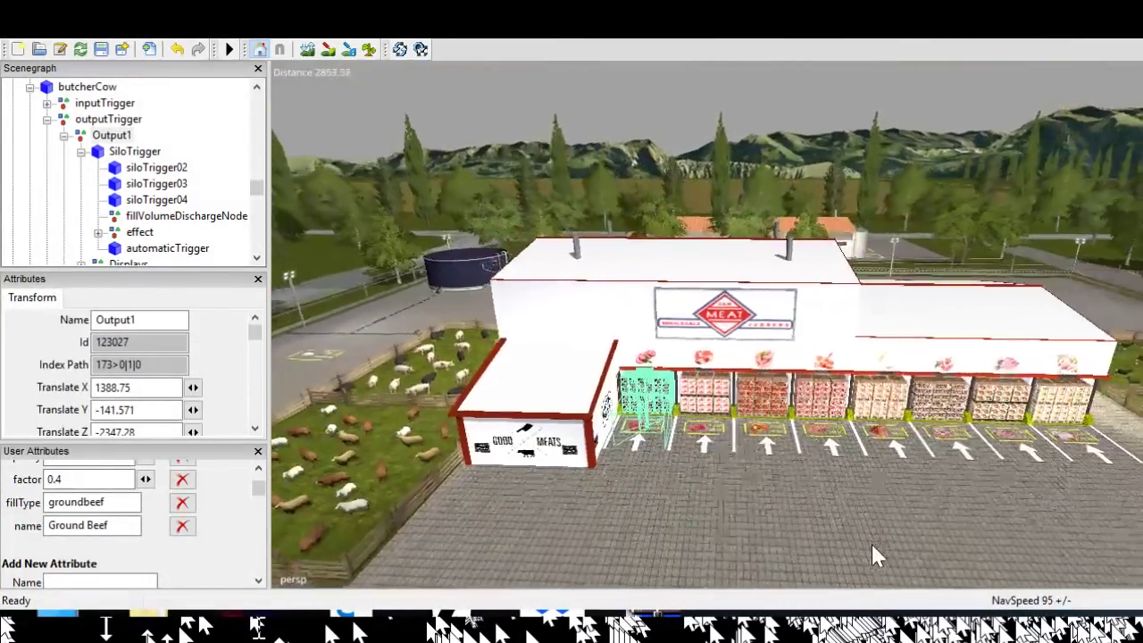
{"action": "right_click_drag", "start_coordinate": [870, 543], "coordinate": [877, 557], "text": "alt"}
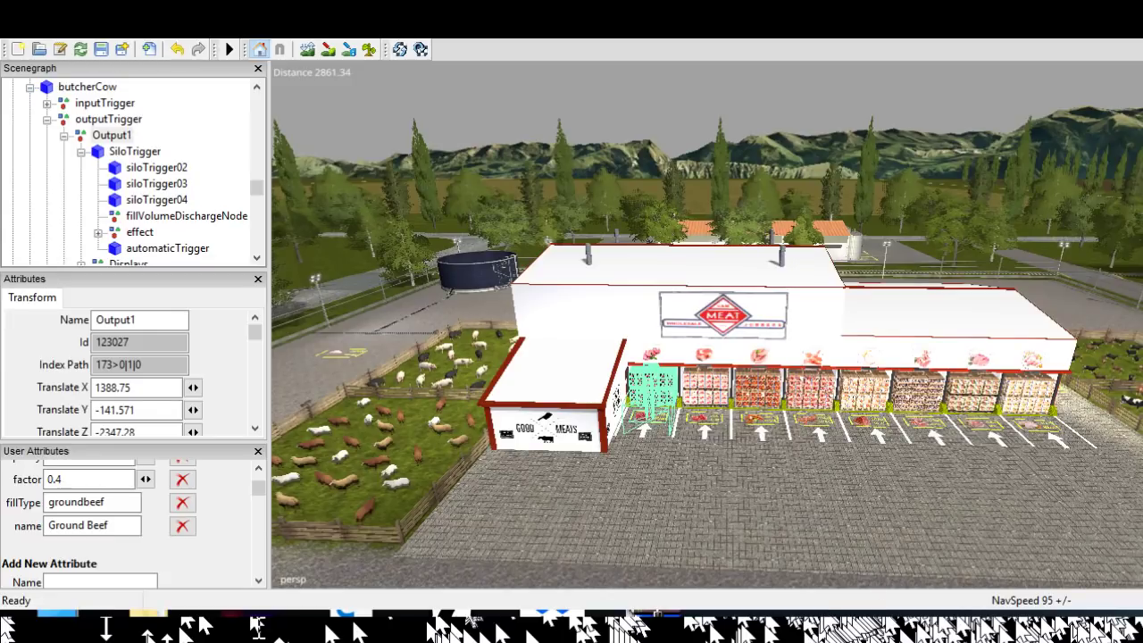
{"action": "scroll", "coordinate": [959, 566], "scroll_direction": "up", "scroll_amount": 10}
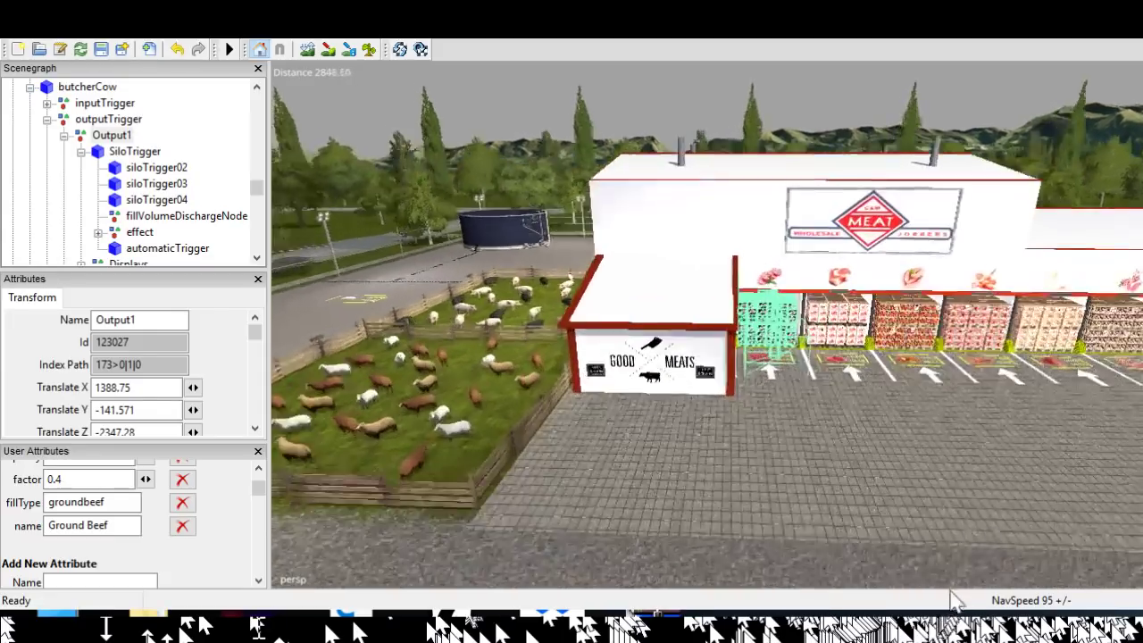
{"action": "scroll", "coordinate": [959, 565], "scroll_direction": "down", "scroll_amount": 10}
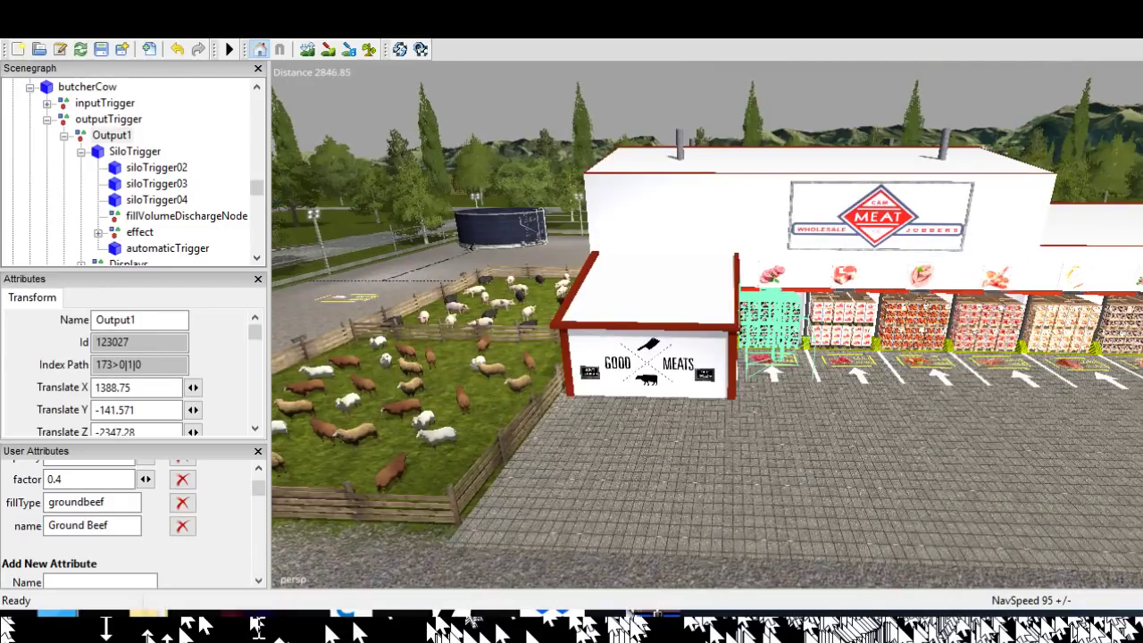
{"action": "middle_click_drag", "start_coordinate": [1128, 523], "coordinate": [1102, 597], "text": "alt"}
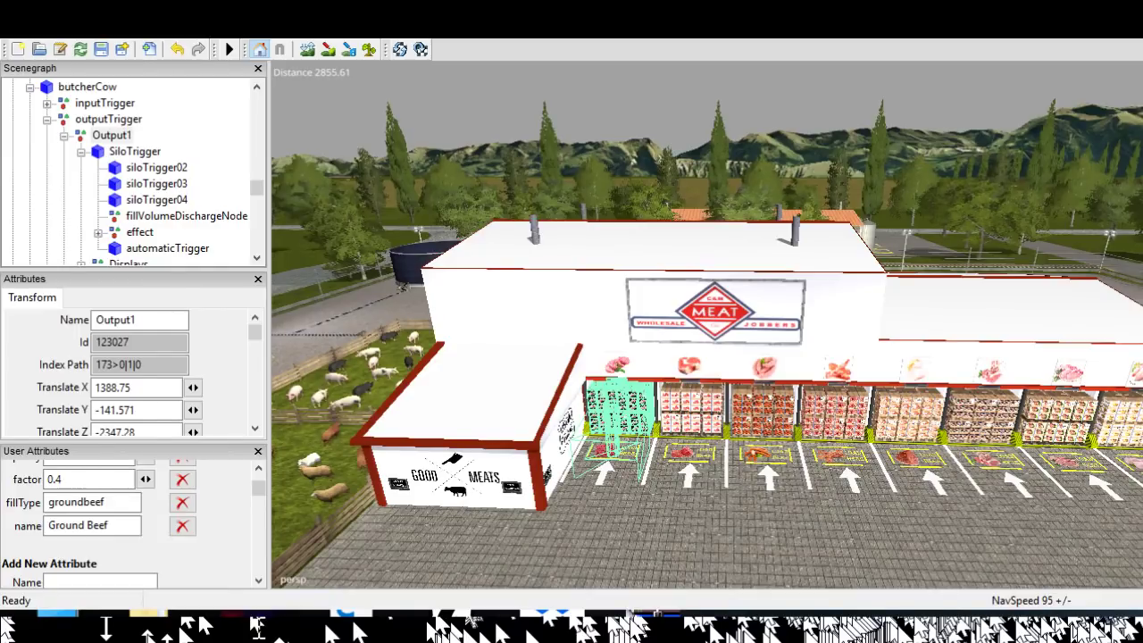
Select the black-and-white cow INPUT HERE trigger and inspect its parent Rohstoff1's factor, fillTypes and name attributes and the linked cows
{"action": "left_click_drag", "start_coordinate": [715, 321], "coordinate": [531, 290], "text": "alt"}
{"action": "middle_click_drag", "start_coordinate": [715, 322], "coordinate": [360, 304], "text": "alt"}
{"action": "left_click_drag", "start_coordinate": [361, 304], "coordinate": [390, 218], "text": "alt"}
{"action": "middle_click_drag", "start_coordinate": [389, 218], "coordinate": [325, 313], "text": "alt"}
{"action": "left_click_drag", "start_coordinate": [705, 322], "coordinate": [742, 285], "text": "alt"}
{"action": "scroll", "coordinate": [705, 322], "scroll_direction": "up", "scroll_amount": 5}
{"action": "left_click_drag", "start_coordinate": [706, 322], "coordinate": [720, 240], "text": "alt"}
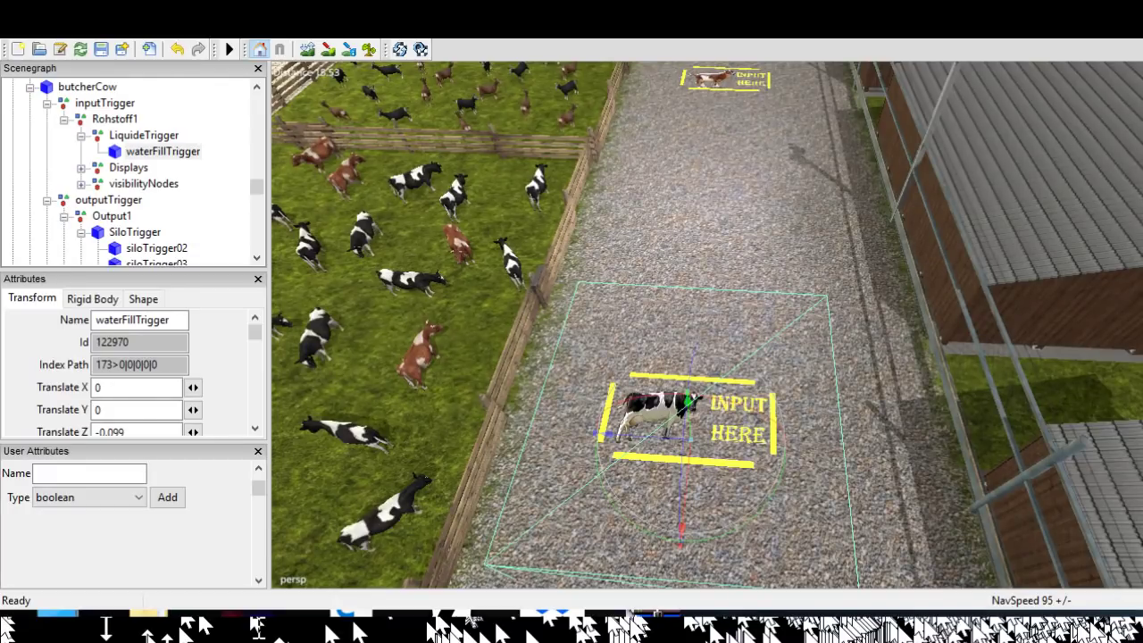
{"action": "left_click", "coordinate": [116, 120]}
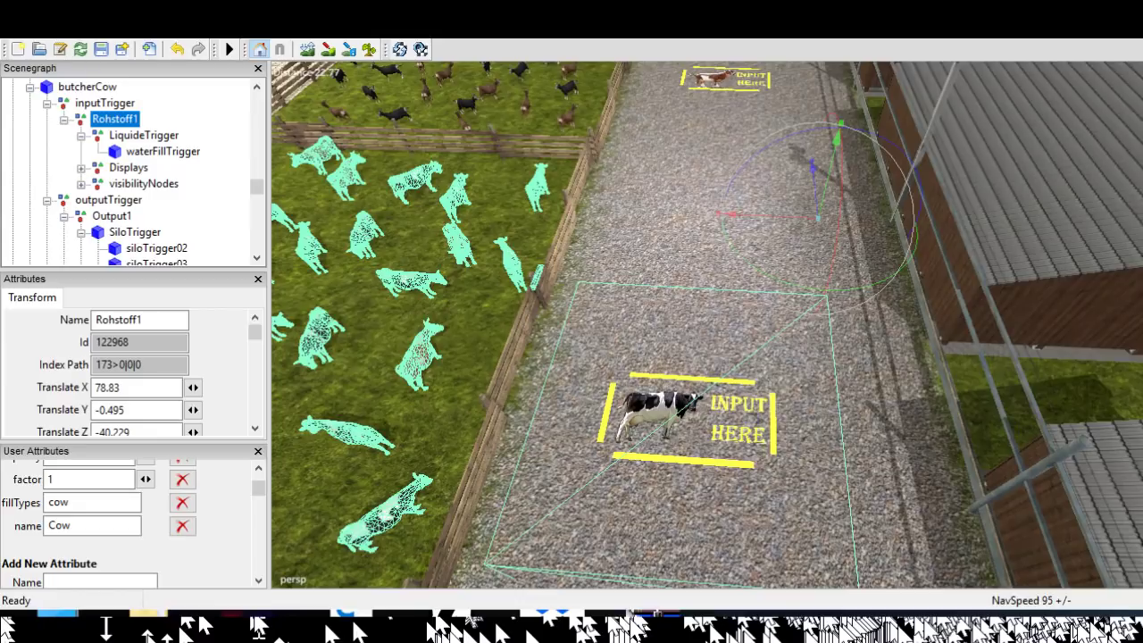
{"action": "left_click_drag", "start_coordinate": [626, 331], "coordinate": [759, 330], "text": "alt"}
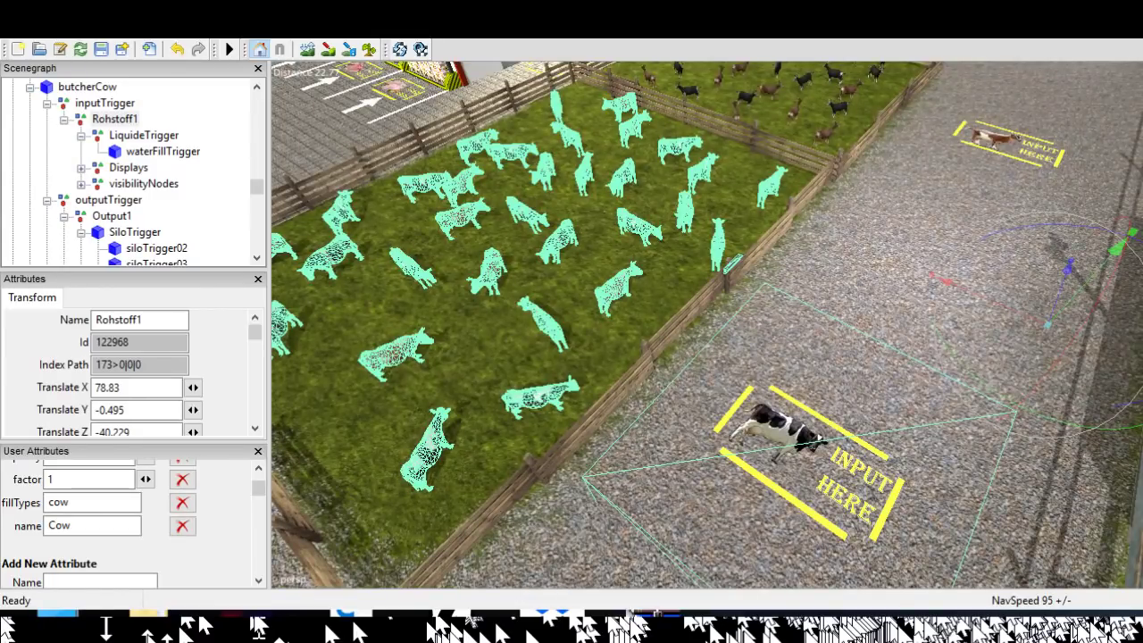
{"action": "left_click_drag", "start_coordinate": [678, 330], "coordinate": [840, 331], "text": "alt"}
Return to the building front, select the ground beef bay's automaticTrigger and review the full row of loading bays
{"action": "middle_click_drag", "start_coordinate": [679, 331], "coordinate": [763, 426], "text": "alt"}
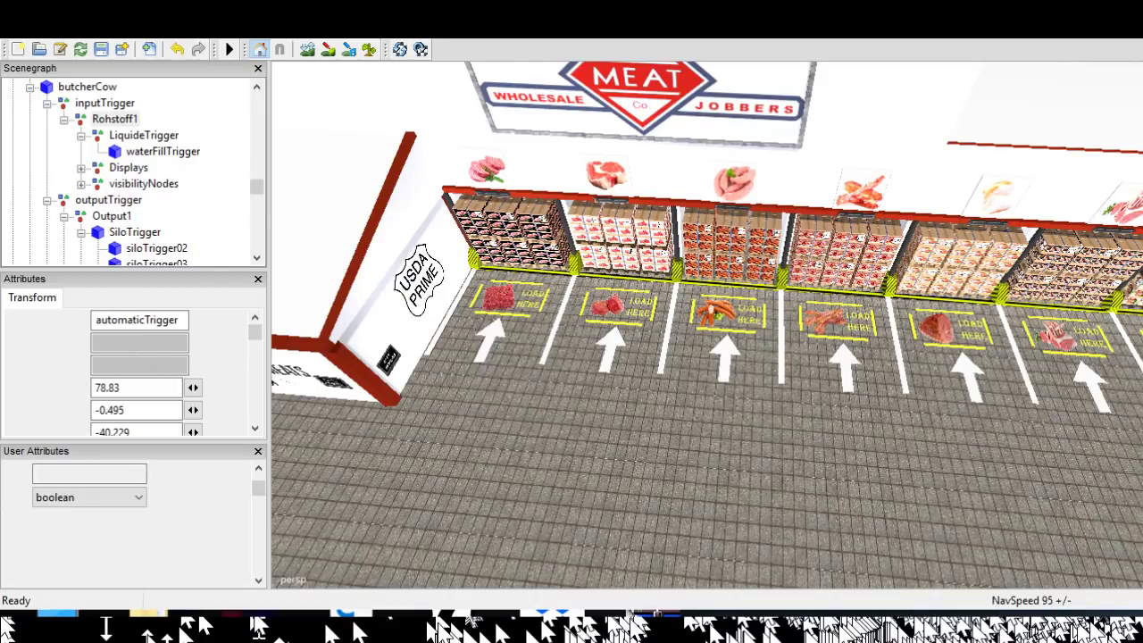
{"action": "left_click_drag", "start_coordinate": [1107, 382], "coordinate": [1089, 366], "text": "alt"}
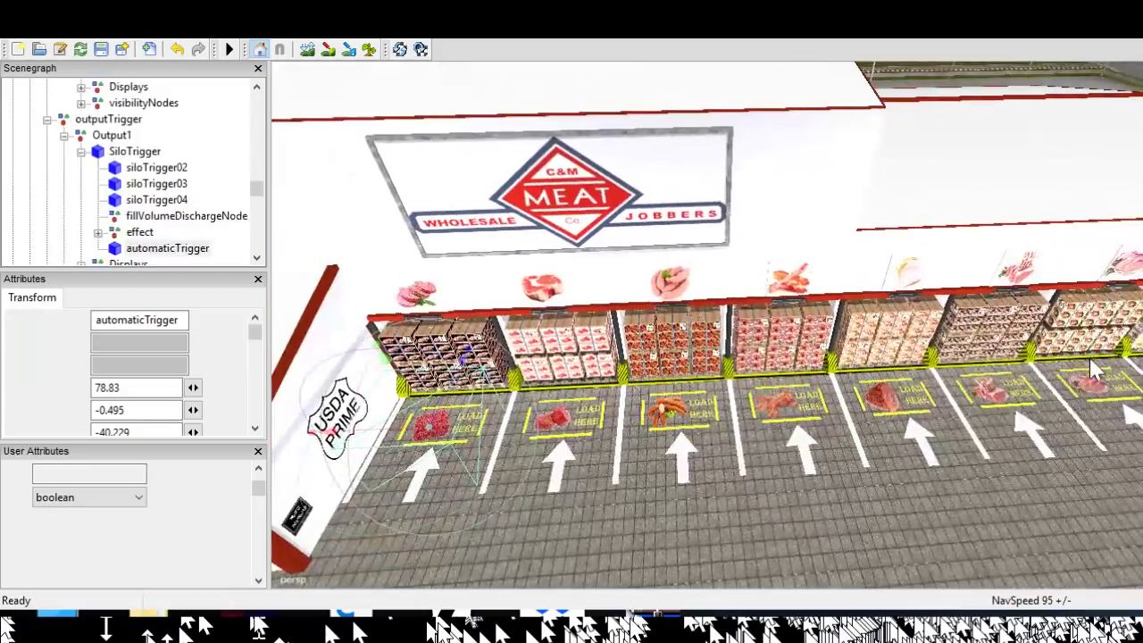
{"action": "scroll", "coordinate": [1089, 366], "scroll_direction": "down", "scroll_amount": 3}
{"action": "middle_click_drag", "start_coordinate": [1055, 371], "coordinate": [1032, 369], "text": "alt"}
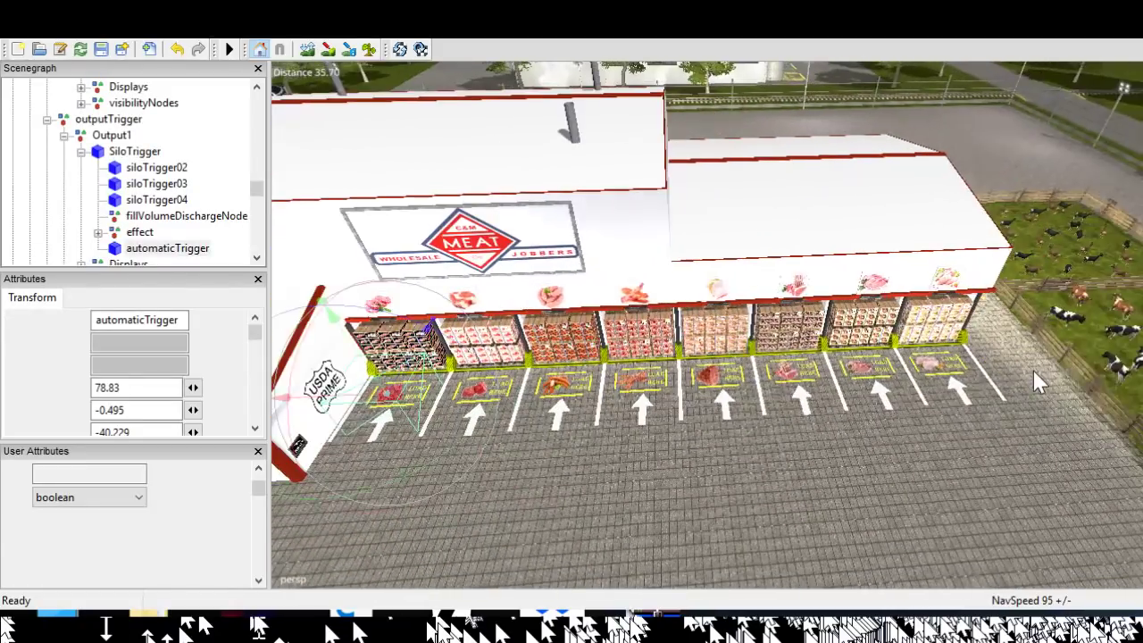
{"action": "scroll", "coordinate": [1050, 355], "scroll_direction": "up", "scroll_amount": 3}
{"action": "left_click_drag", "start_coordinate": [1051, 356], "coordinate": [796, 382], "text": "alt"}
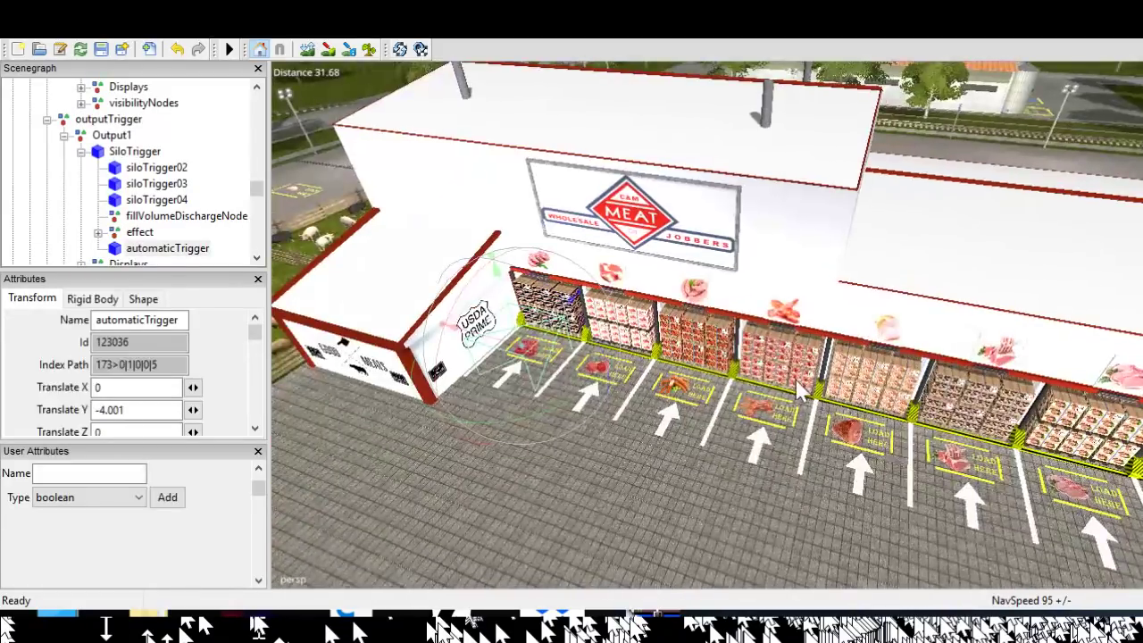
{"action": "left_click_drag", "start_coordinate": [977, 423], "coordinate": [1141, 440], "text": "alt"}
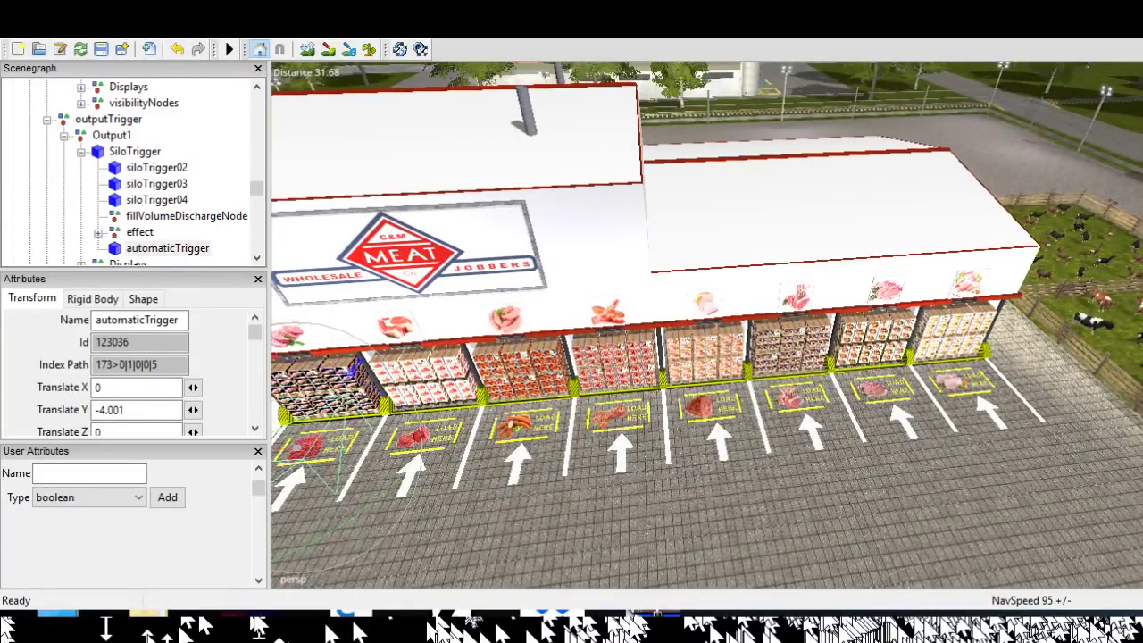
Inspect the selected automaticTrigger's outline at the ground beef bay beside the USDA PRIME wall and the neighbouring bays
{"action": "middle_click_drag", "start_coordinate": [804, 429], "coordinate": [1009, 380], "text": "alt"}
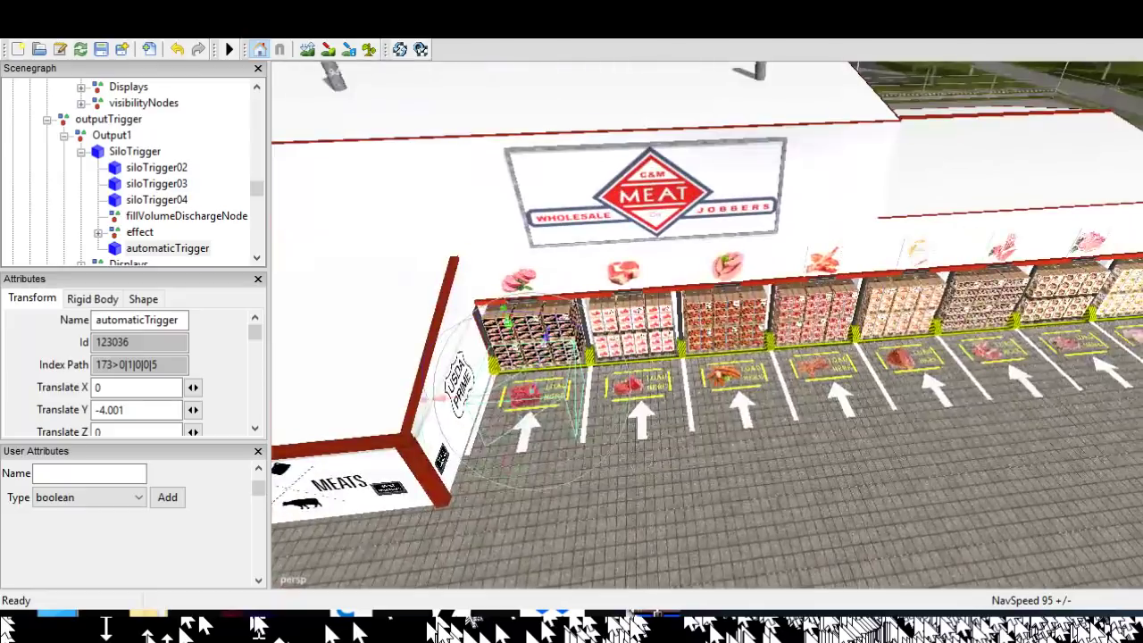
{"action": "scroll", "coordinate": [708, 325], "scroll_direction": "up", "scroll_amount": 3}
{"action": "middle_click_drag", "start_coordinate": [708, 357], "coordinate": [875, 322], "text": "alt"}
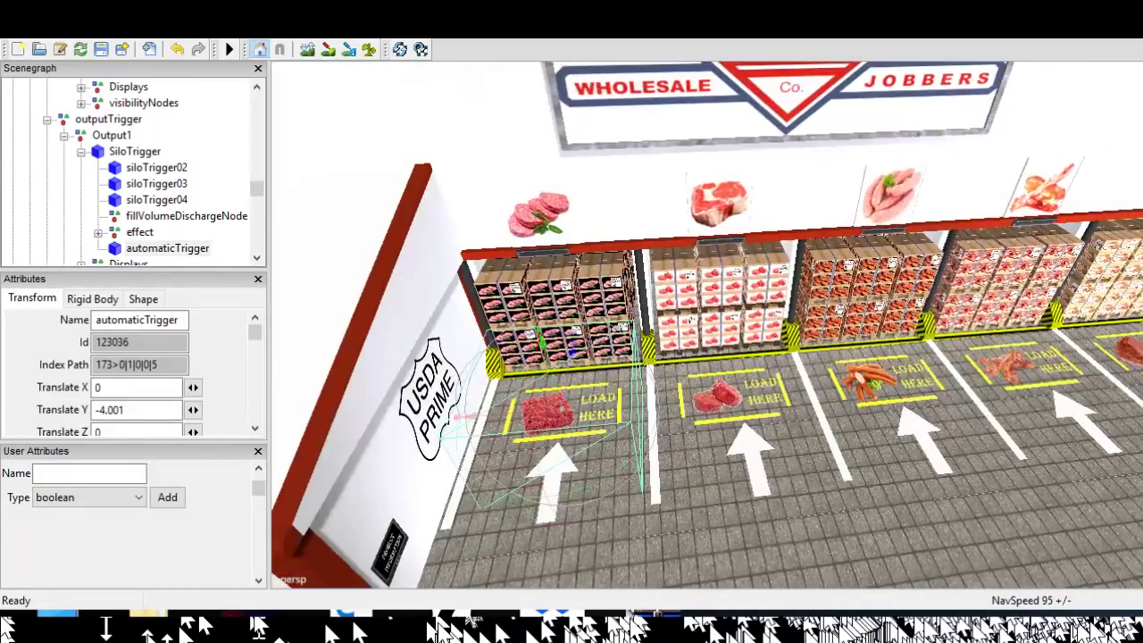
{"action": "left_click_drag", "start_coordinate": [1001, 518], "coordinate": [947, 522], "text": "alt"}
{"action": "middle_click_drag", "start_coordinate": [947, 523], "coordinate": [1046, 493], "text": "alt"}
{"action": "scroll", "coordinate": [1046, 493], "scroll_direction": "up", "scroll_amount": 1}
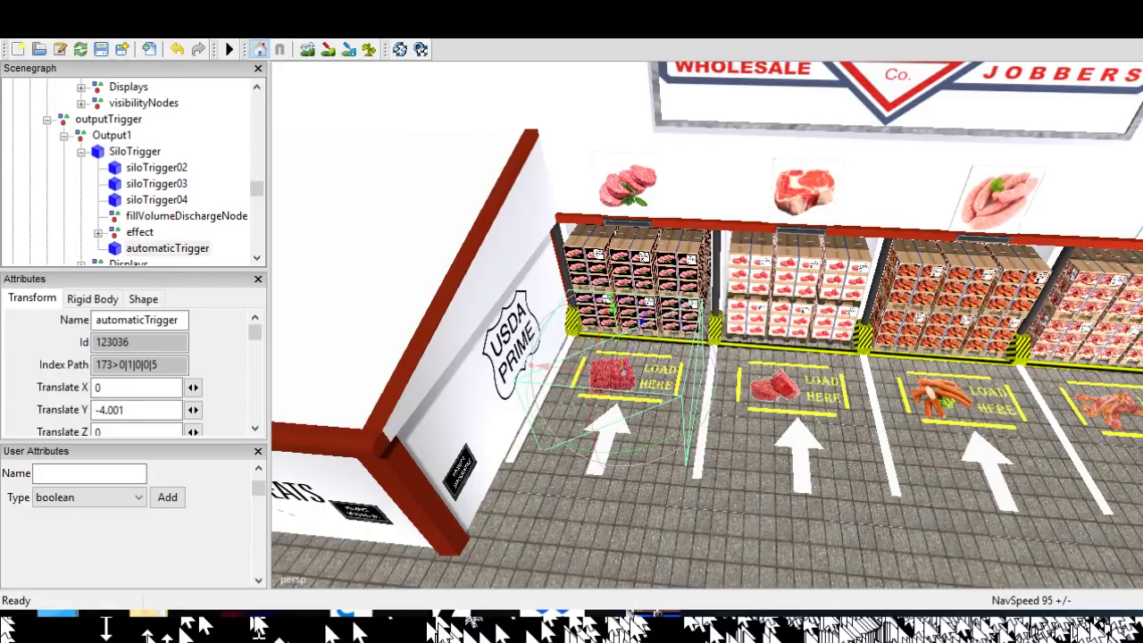
{"action": "scroll", "coordinate": [707, 325], "scroll_direction": "down", "scroll_amount": 3}
{"action": "left_click_drag", "start_coordinate": [1130, 515], "coordinate": [1142, 516], "text": "alt"}
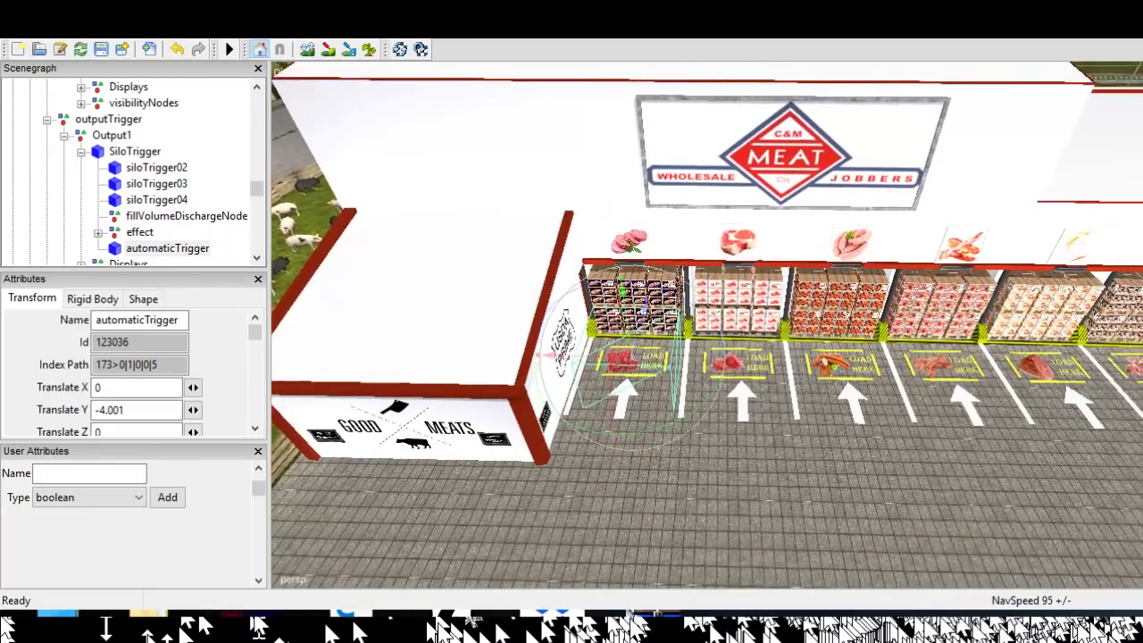
Review the full row of loading bays, select the ground beef bay's Output1 and inspect its factor, fillType and name attributes
{"action": "middle_click_drag", "start_coordinate": [1131, 445], "coordinate": [1088, 476], "text": "alt"}
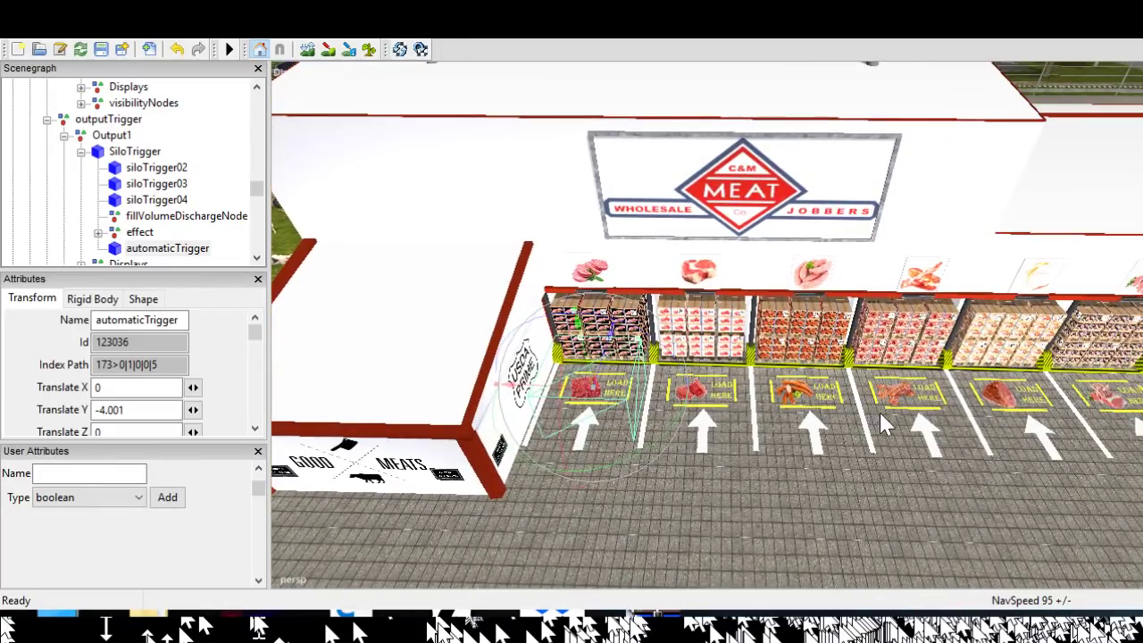
{"action": "middle_click_drag", "start_coordinate": [998, 440], "coordinate": [749, 401], "text": "alt"}
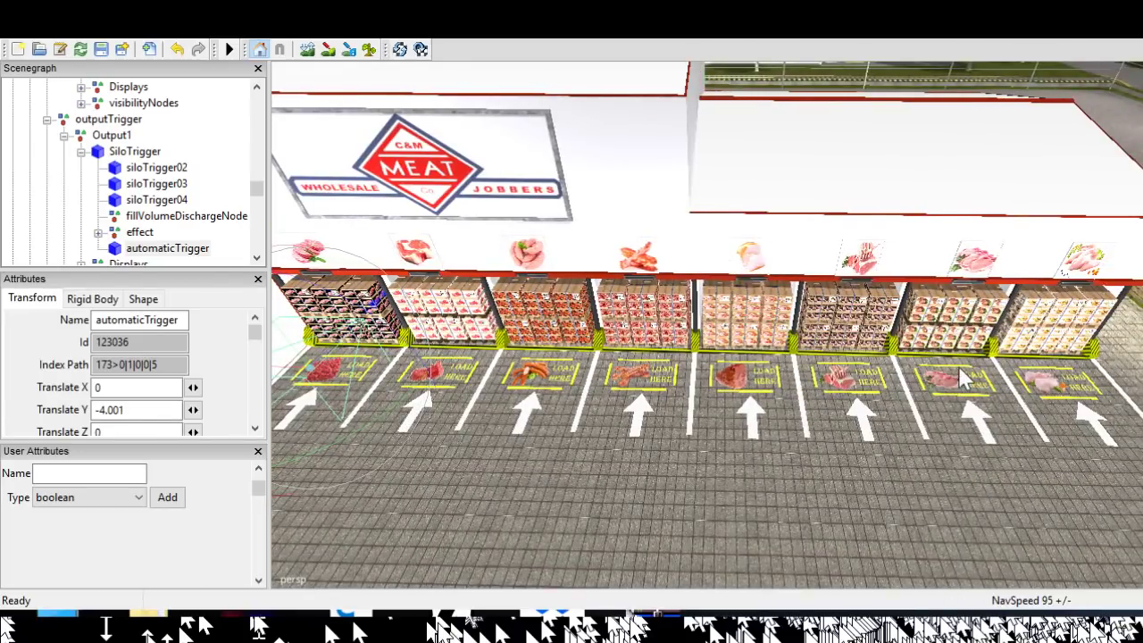
{"action": "middle_click_drag", "start_coordinate": [1140, 384], "coordinate": [1107, 382], "text": "alt"}
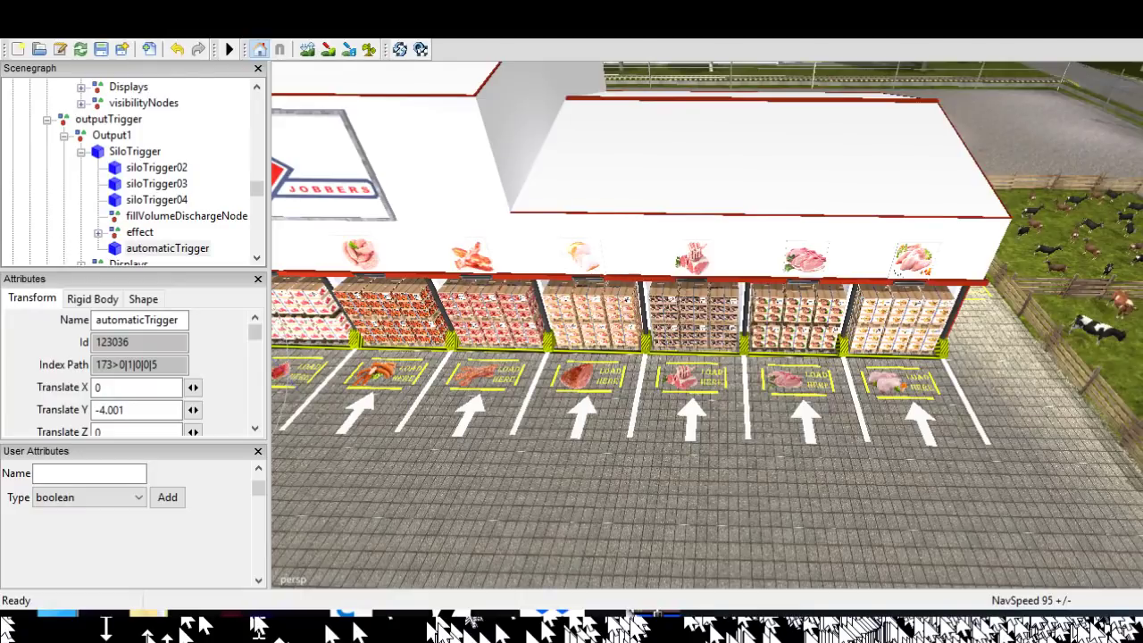
{"action": "left_click_drag", "start_coordinate": [1107, 382], "coordinate": [988, 430], "text": "alt"}
{"action": "middle_click_drag", "start_coordinate": [1019, 432], "coordinate": [1029, 453], "text": "alt"}
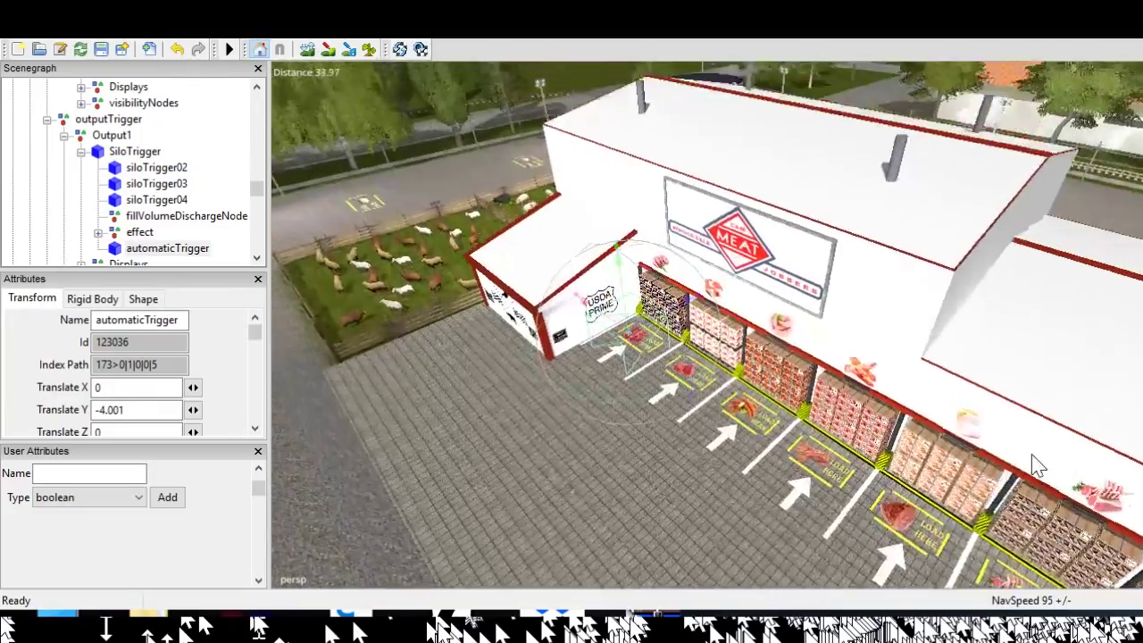
{"action": "left_click_drag", "start_coordinate": [1029, 454], "coordinate": [1134, 384], "text": "alt"}
{"action": "middle_click_drag", "start_coordinate": [501, 357], "coordinate": [813, 299], "text": "alt"}
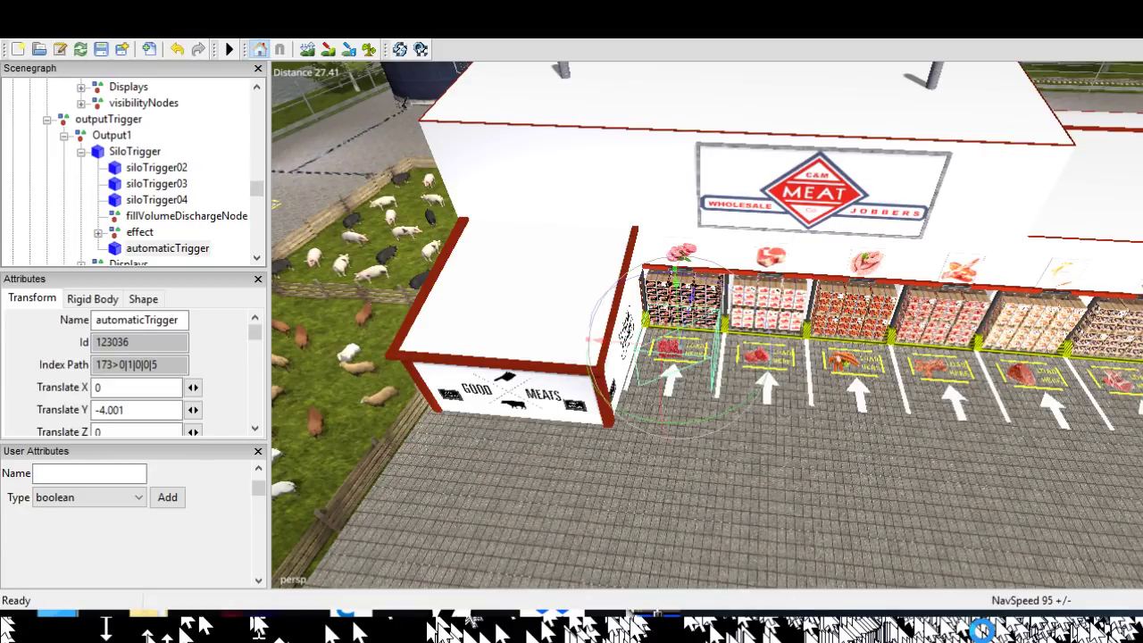
{"action": "left_click", "coordinate": [112, 136]}
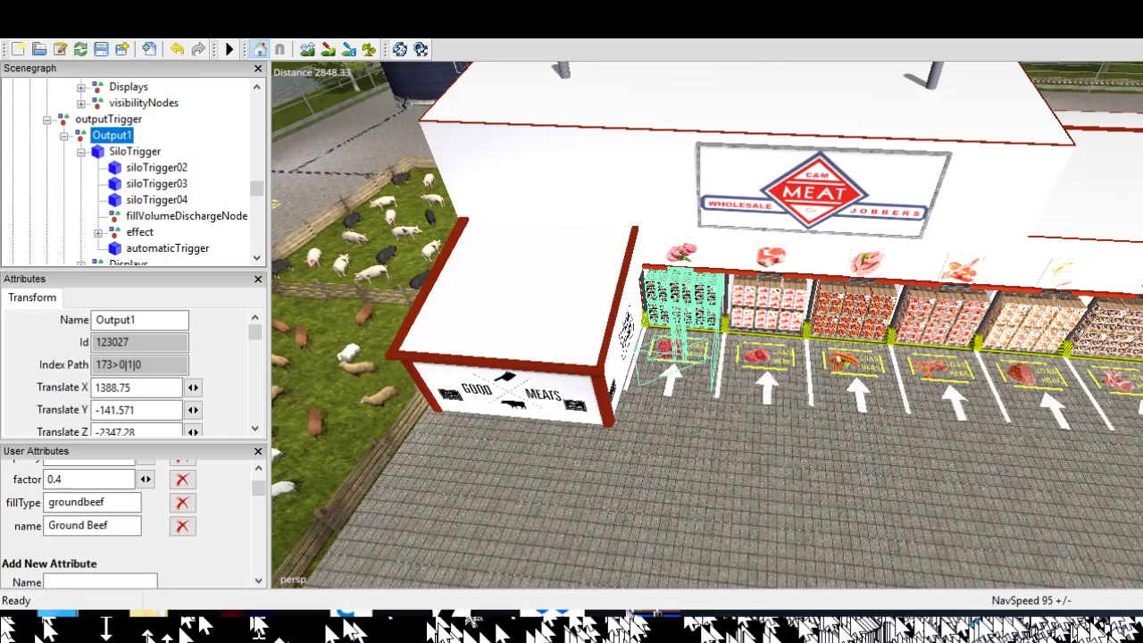
Select the steak bay's automaticTrigger and inspect the attributes of its SiloTrigger and parent Output2
{"action": "left_click_drag", "start_coordinate": [707, 325], "coordinate": [759, 353], "text": "alt"}
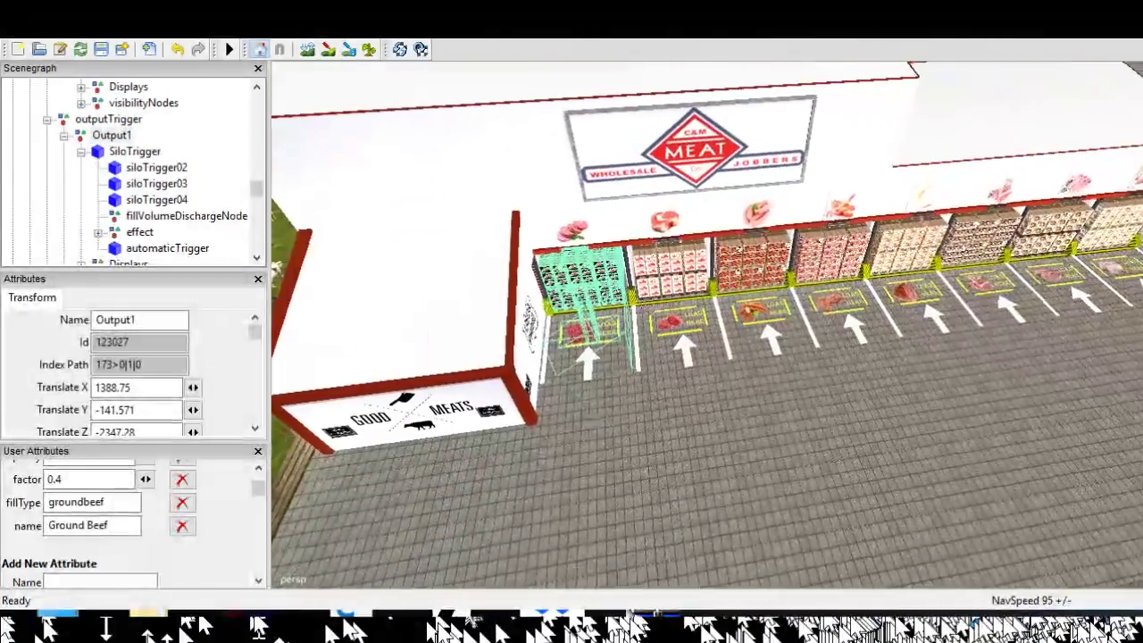
{"action": "right_click_drag", "start_coordinate": [759, 353], "coordinate": [909, 504], "text": "alt"}
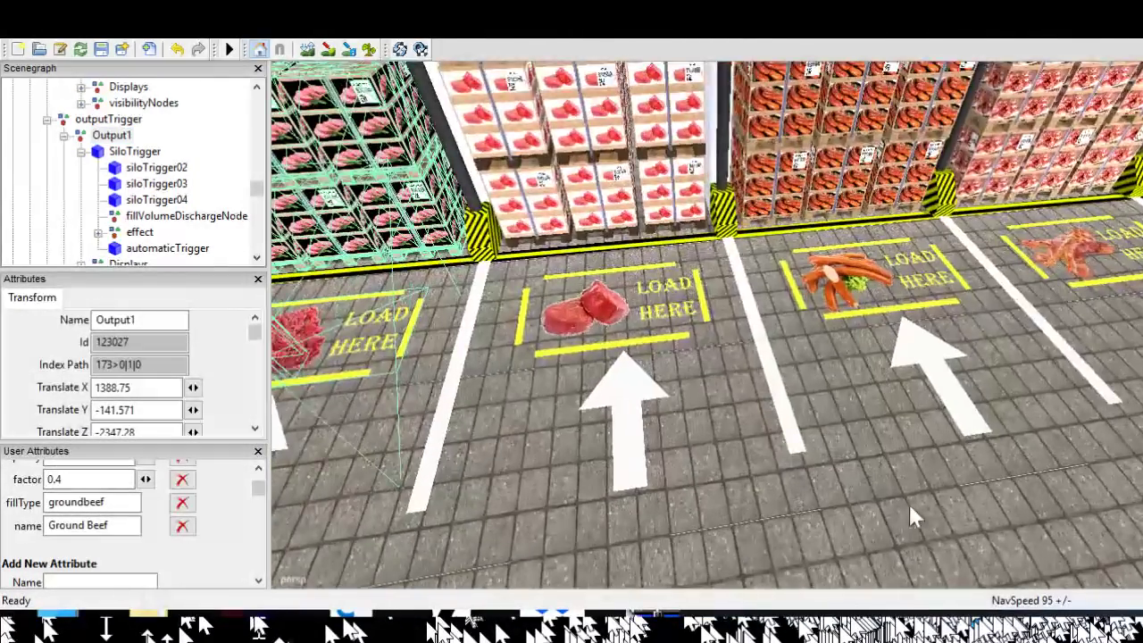
{"action": "left_click", "coordinate": [925, 445]}
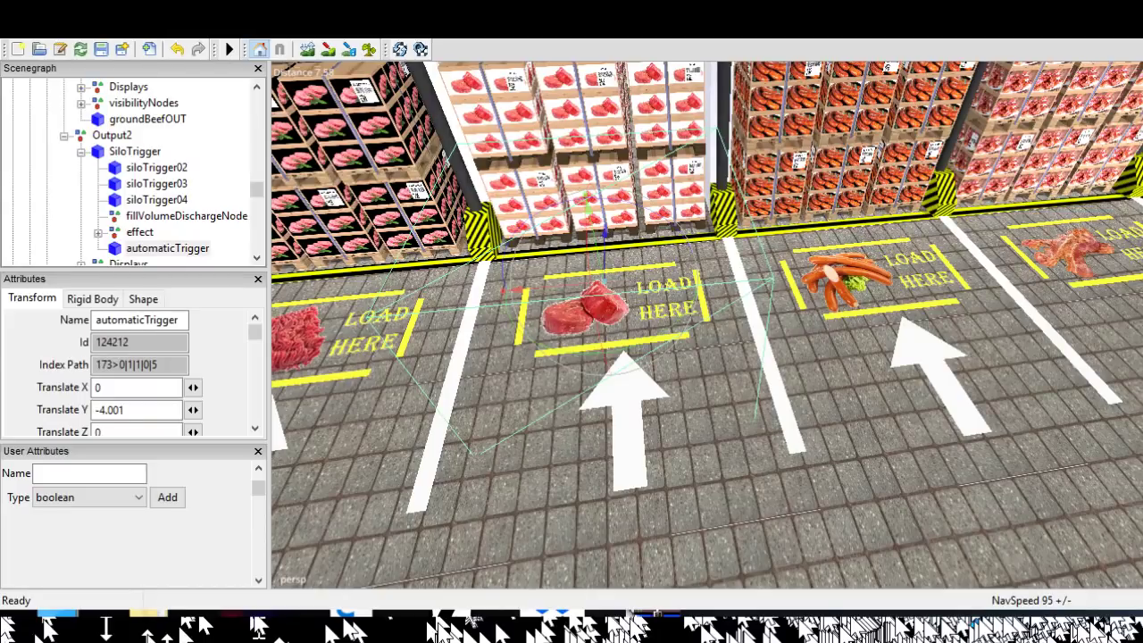
{"action": "left_click", "coordinate": [135, 152]}
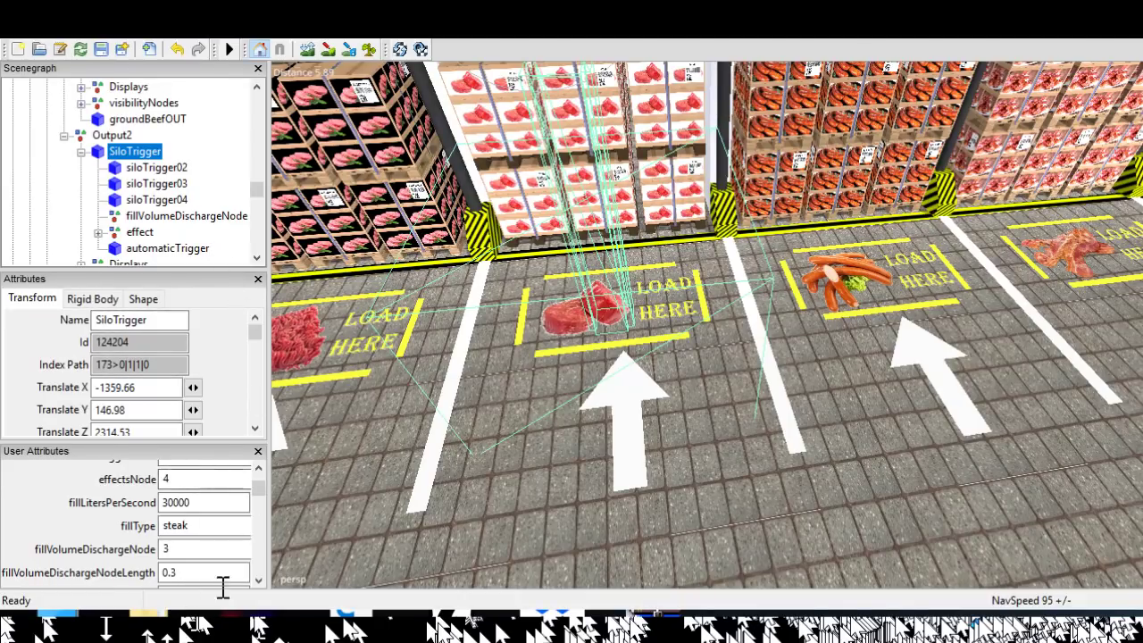
{"action": "scroll", "coordinate": [224, 536], "scroll_direction": "up", "scroll_amount": 3}
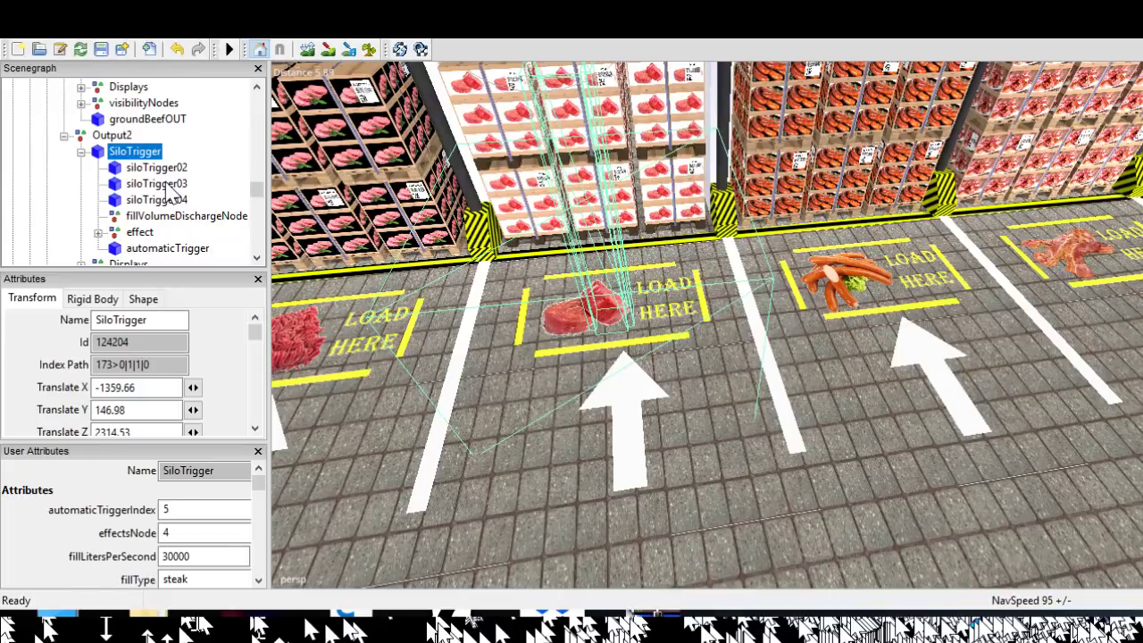
{"action": "key", "text": "Up"}
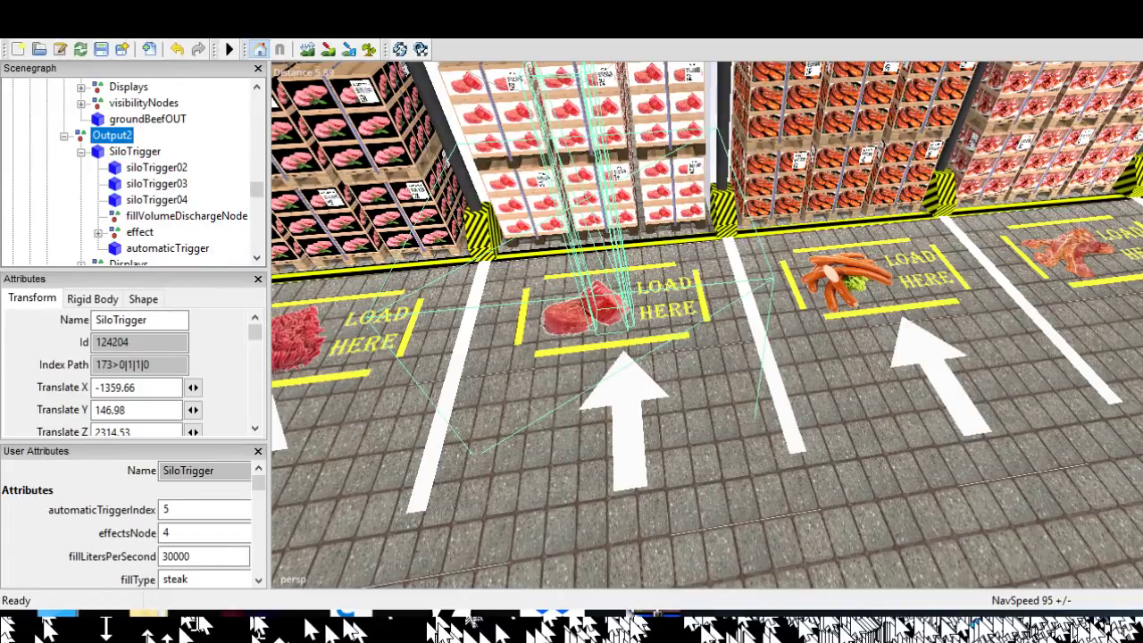
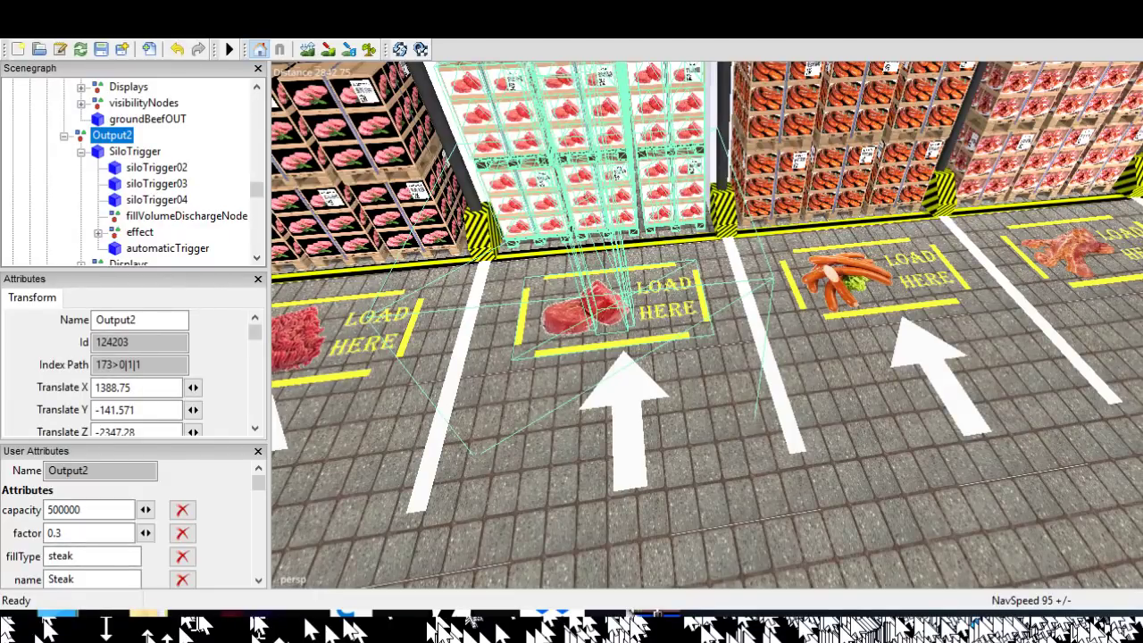
Examine the whole meat building with its animal pens, and the front loading bays around the selected steak output
{"action": "scroll", "coordinate": [707, 325], "scroll_direction": "down", "scroll_amount": 10}
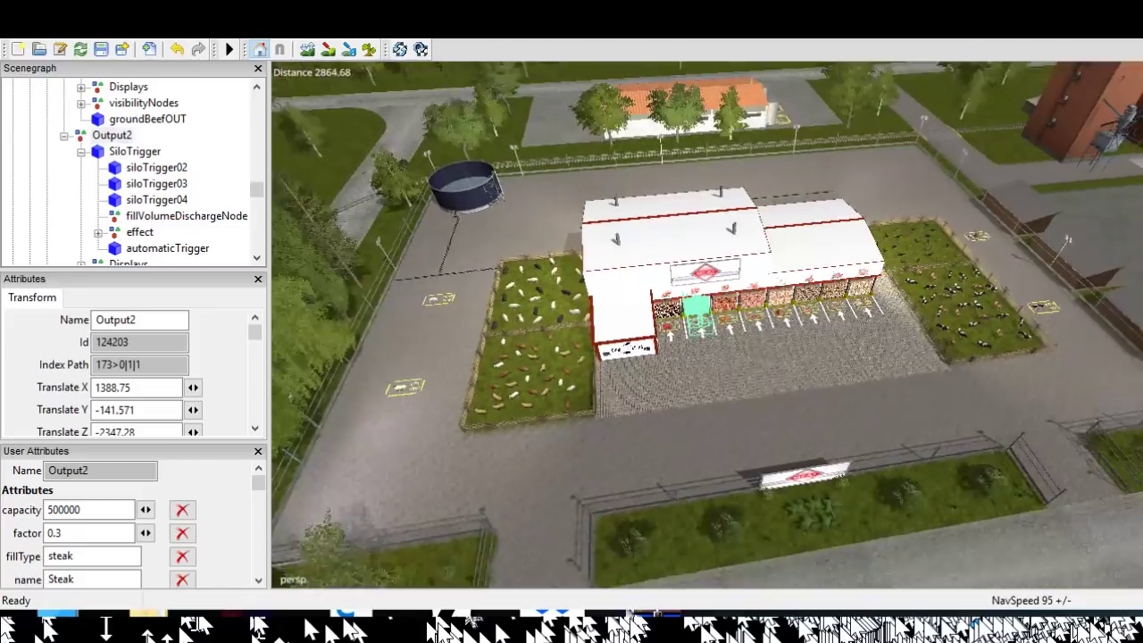
{"action": "scroll", "coordinate": [707, 325], "scroll_direction": "up", "scroll_amount": 4}
{"action": "scroll", "coordinate": [707, 325], "scroll_direction": "up", "scroll_amount": 5}
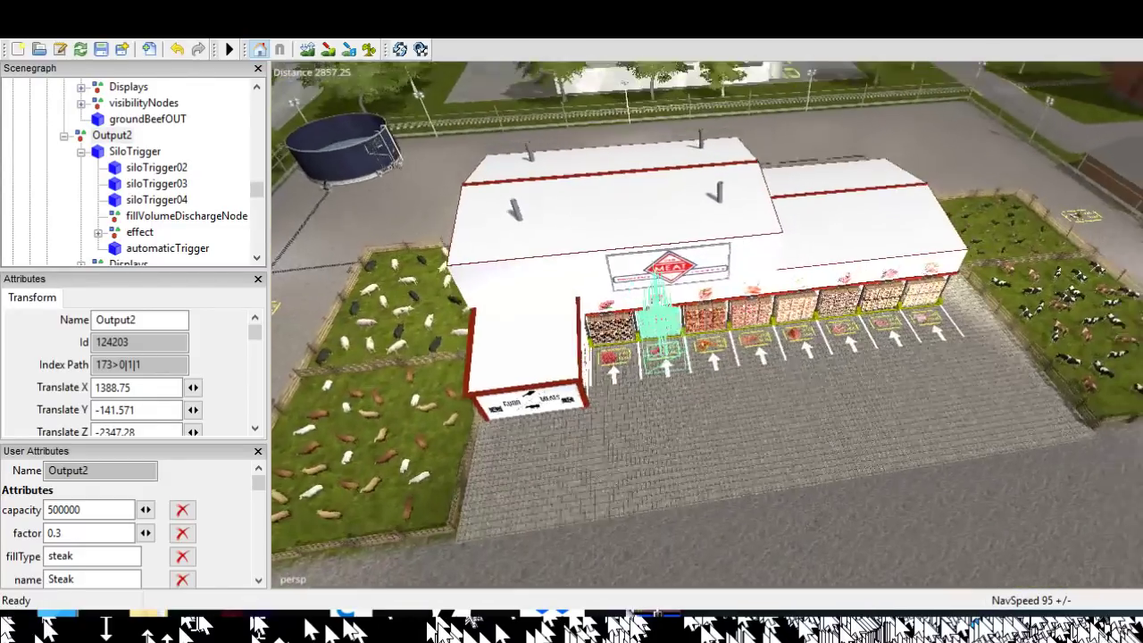
{"action": "scroll", "coordinate": [1137, 584], "scroll_direction": "up", "scroll_amount": 3}
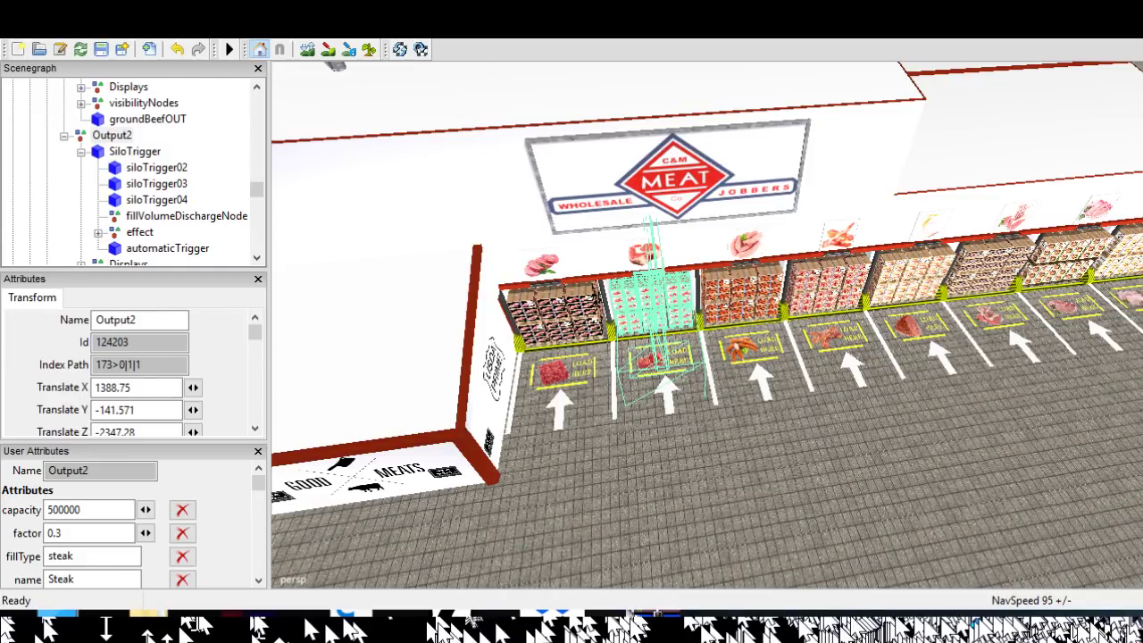
{"action": "left_click_drag", "start_coordinate": [1063, 585], "coordinate": [1093, 618], "text": "alt"}
{"action": "scroll", "coordinate": [1010, 579], "scroll_direction": "down", "scroll_amount": 5}
{"action": "scroll", "coordinate": [1010, 585], "scroll_direction": "up", "scroll_amount": 2}
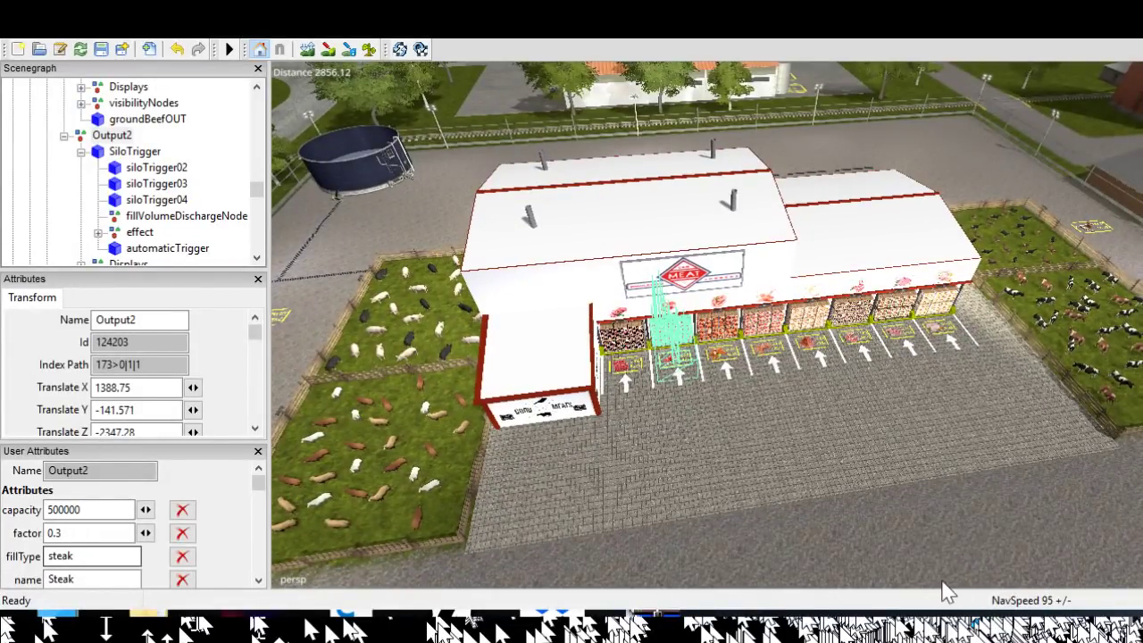
{"action": "middle_click_drag", "start_coordinate": [944, 590], "coordinate": [902, 627], "text": "alt"}
{"action": "scroll", "coordinate": [1057, 515], "scroll_direction": "up", "scroll_amount": 5}
{"action": "middle_click_drag", "start_coordinate": [1077, 515], "coordinate": [1046, 501], "text": "alt"}
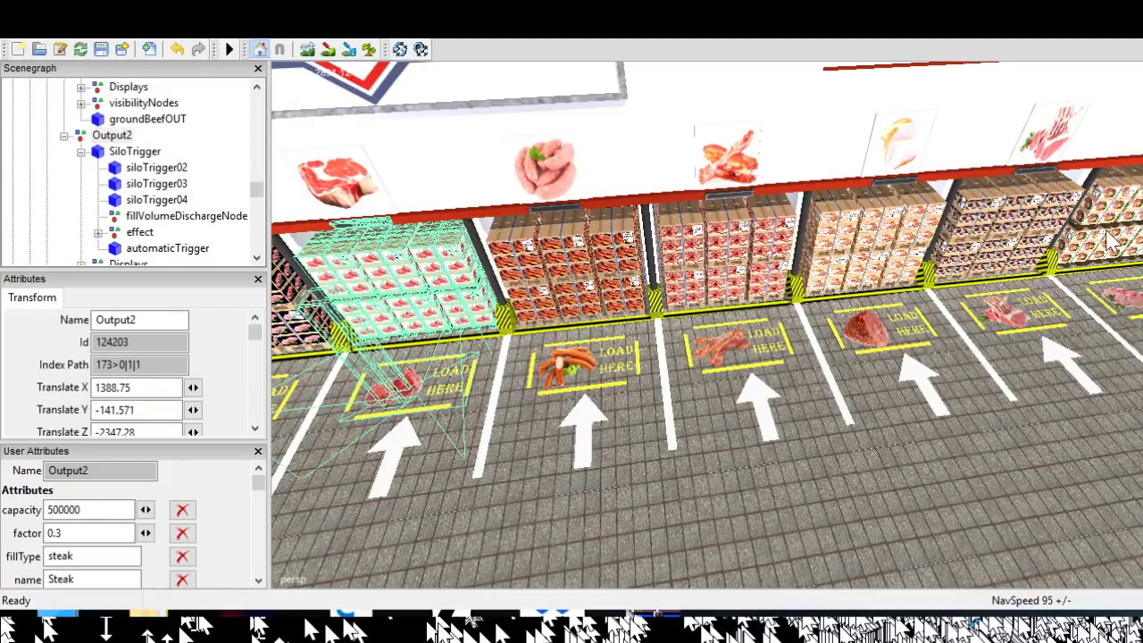
Follow the loading bays round to the building's side and examine the rabbit and neighbouring INPUT HERE markers beside the goat pen
{"action": "middle_click_drag", "start_coordinate": [1108, 295], "coordinate": [998, 319], "text": "alt"}
{"action": "middle_click_drag", "start_coordinate": [1086, 378], "coordinate": [1002, 402], "text": "alt"}
{"action": "left_click_drag", "start_coordinate": [1002, 402], "coordinate": [947, 453], "text": "alt"}
{"action": "scroll", "coordinate": [989, 377], "scroll_direction": "up", "scroll_amount": 5}
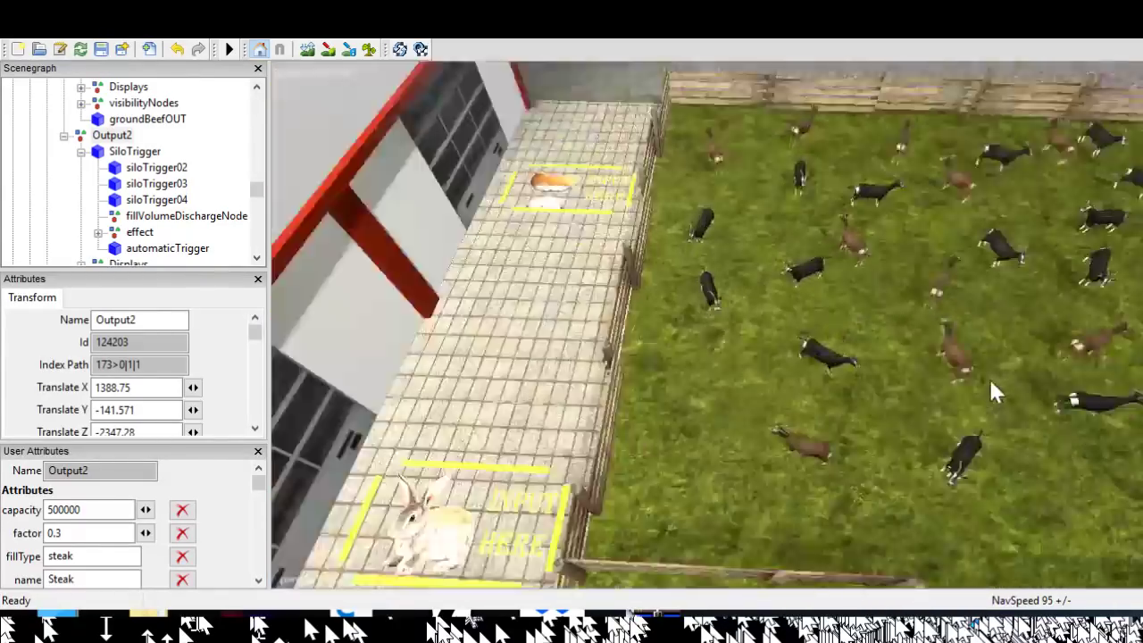
{"action": "scroll", "coordinate": [993, 393], "scroll_direction": "down", "scroll_amount": 3}
{"action": "middle_click_drag", "start_coordinate": [991, 398], "coordinate": [995, 428], "text": "alt"}
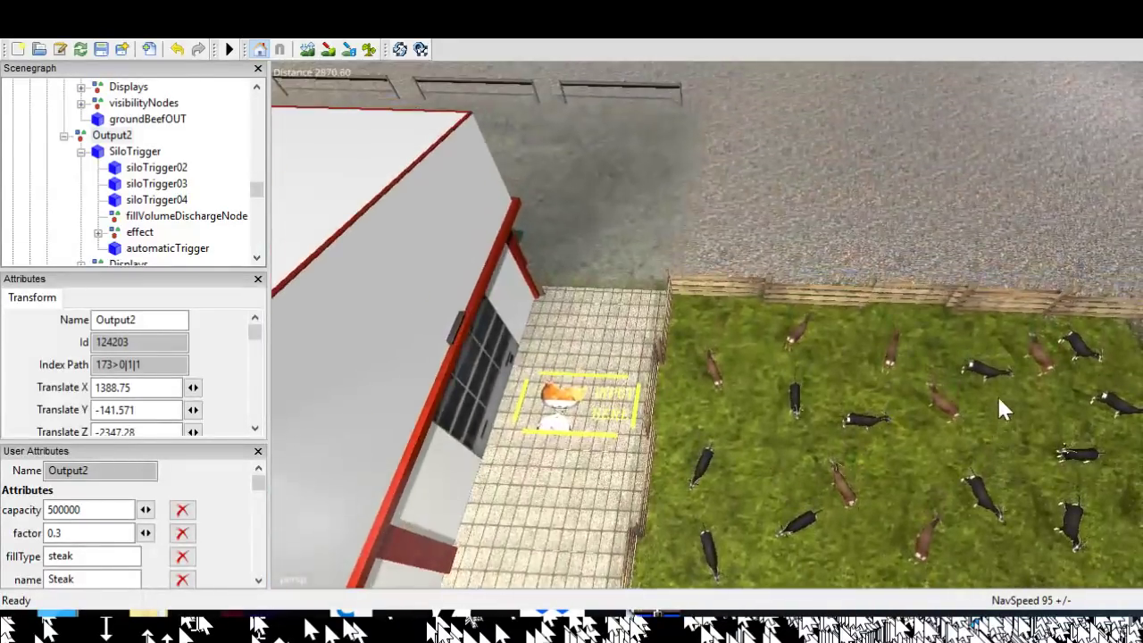
{"action": "scroll", "coordinate": [1000, 371], "scroll_direction": "up", "scroll_amount": 5}
Examine the chicken LOAD HERE markers and the matching doors along the back of the meat building
{"action": "left_click_drag", "start_coordinate": [1002, 361], "coordinate": [706, 367], "text": "alt"}
{"action": "middle_click_drag", "start_coordinate": [708, 371], "coordinate": [665, 456], "text": "alt"}
{"action": "left_click_drag", "start_coordinate": [784, 351], "coordinate": [487, 382], "text": "alt"}
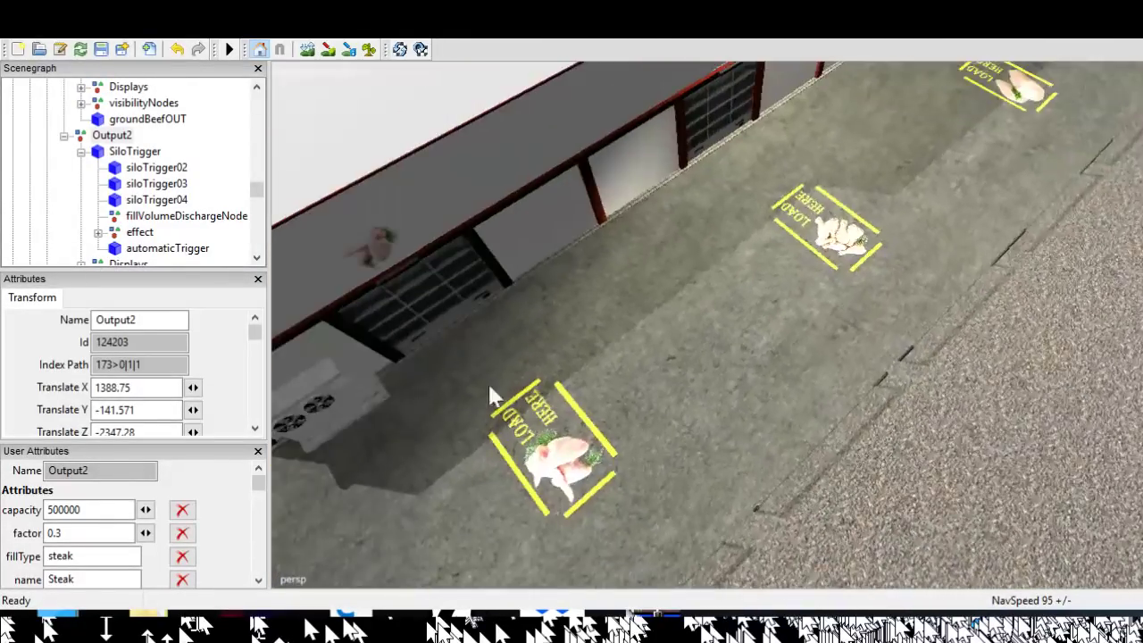
{"action": "middle_click_drag", "start_coordinate": [907, 357], "coordinate": [775, 432], "text": "alt"}
{"action": "left_click_drag", "start_coordinate": [915, 392], "coordinate": [695, 402], "text": "alt"}
{"action": "middle_click_drag", "start_coordinate": [992, 377], "coordinate": [843, 400], "text": "alt"}
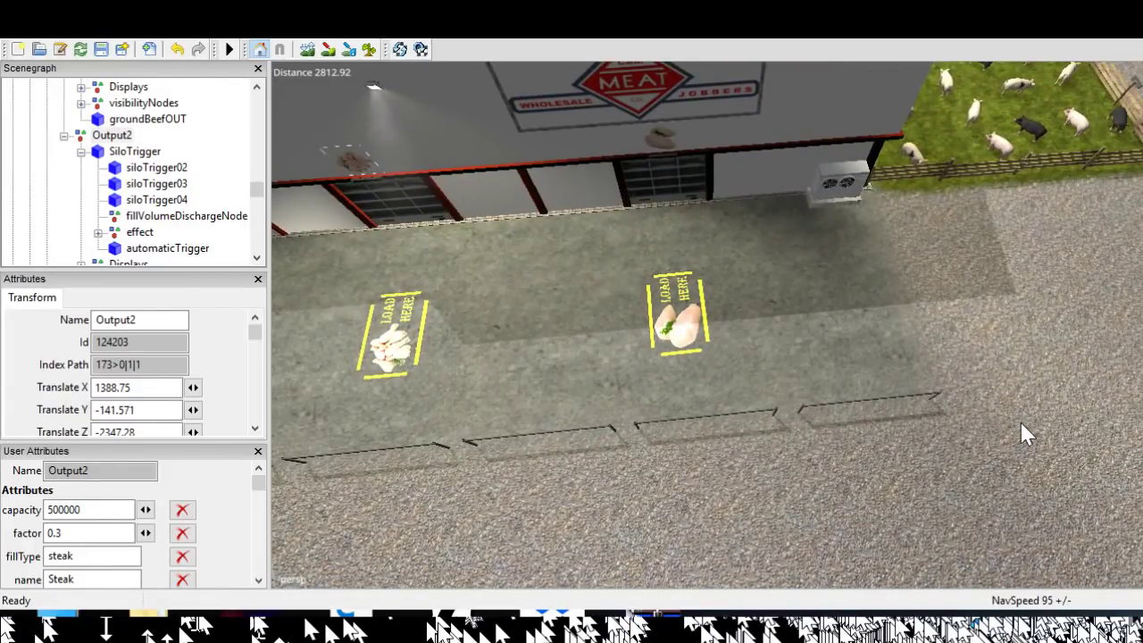
{"action": "middle_click_drag", "start_coordinate": [1022, 423], "coordinate": [1058, 424], "text": "alt"}
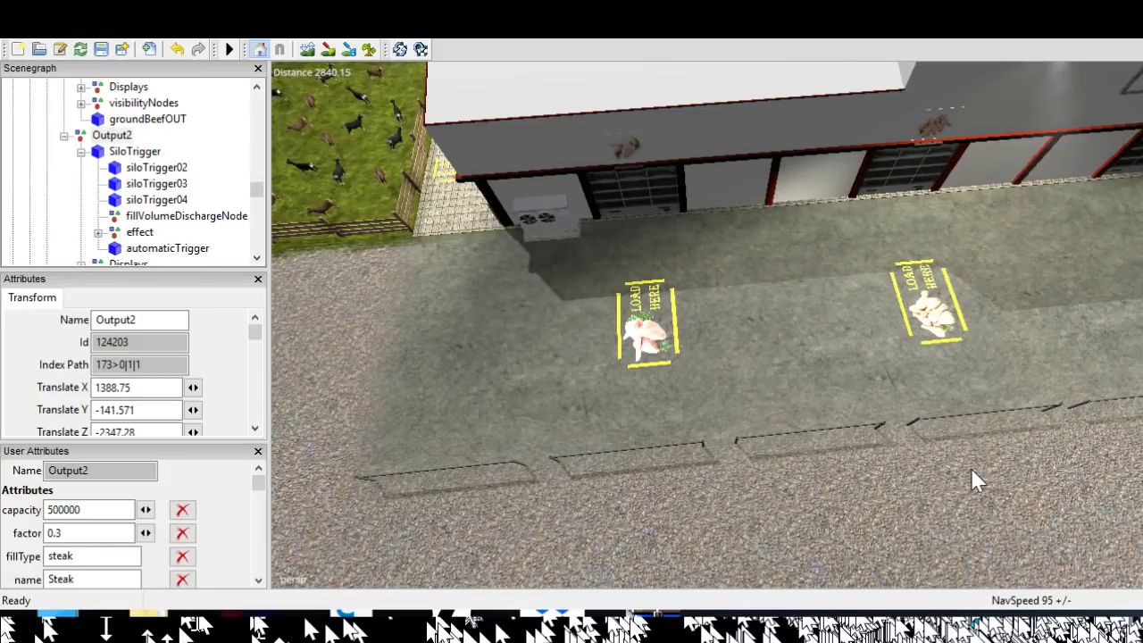
{"action": "middle_click_drag", "start_coordinate": [980, 467], "coordinate": [988, 465], "text": "alt"}
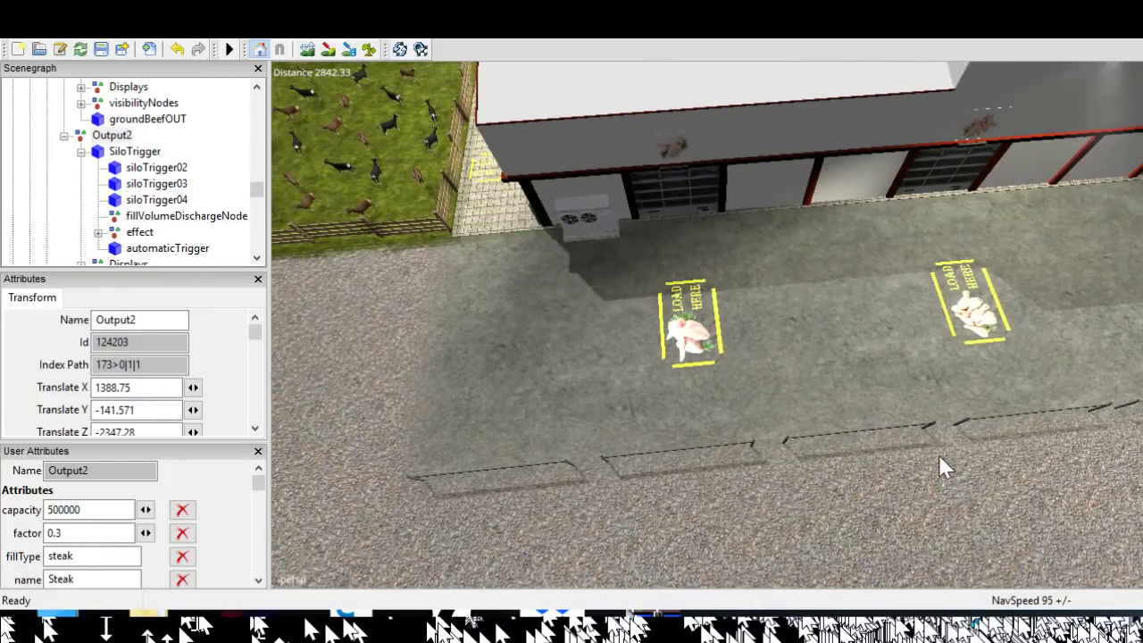
{"action": "left_click_drag", "start_coordinate": [939, 456], "coordinate": [983, 411], "text": "alt"}
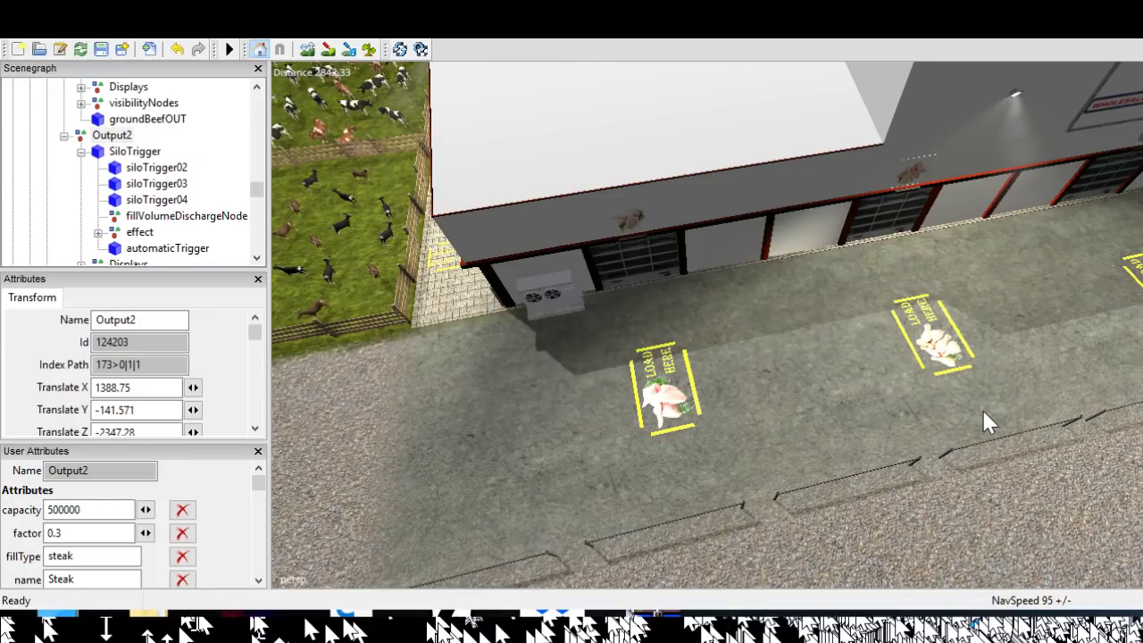
{"action": "middle_click_drag", "start_coordinate": [942, 516], "coordinate": [553, 582], "text": "alt"}
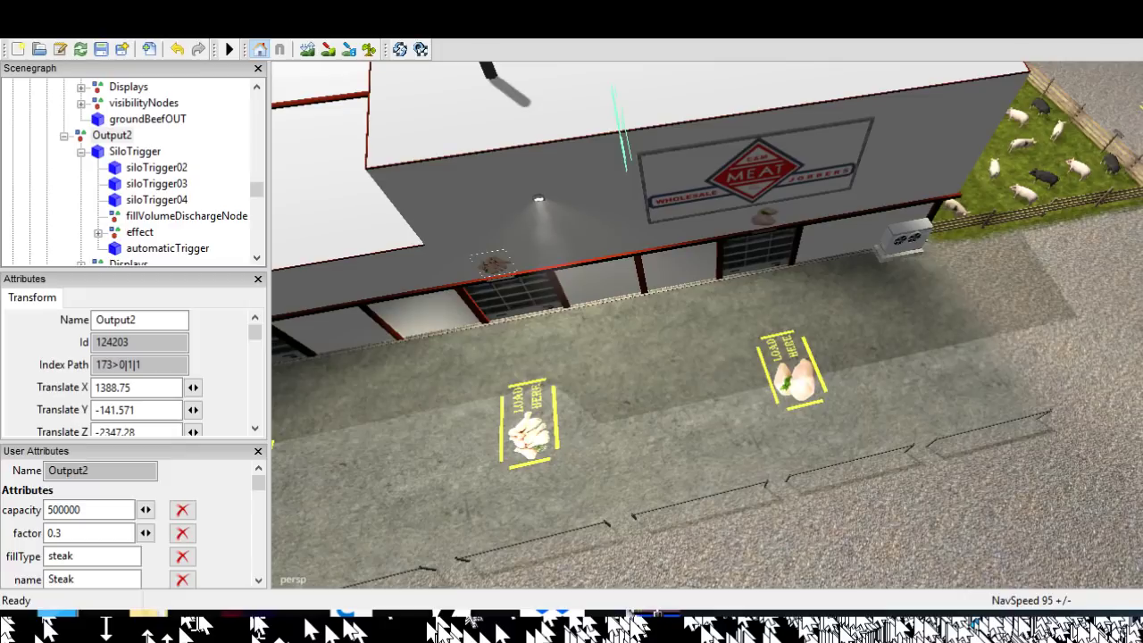
{"action": "middle_click_drag", "start_coordinate": [1021, 402], "coordinate": [1023, 420], "text": "alt"}
{"action": "left_click_drag", "start_coordinate": [1022, 419], "coordinate": [970, 385], "text": "alt"}
{"action": "middle_click_drag", "start_coordinate": [971, 385], "coordinate": [987, 365], "text": "alt"}
Leave the meat building and travel across the map's fields to the main farmyard with the six grain silos
{"action": "scroll", "coordinate": [1111, 420], "scroll_direction": "down", "scroll_amount": 5}
{"action": "middle_click_drag", "start_coordinate": [1112, 420], "coordinate": [779, 541], "text": "alt"}
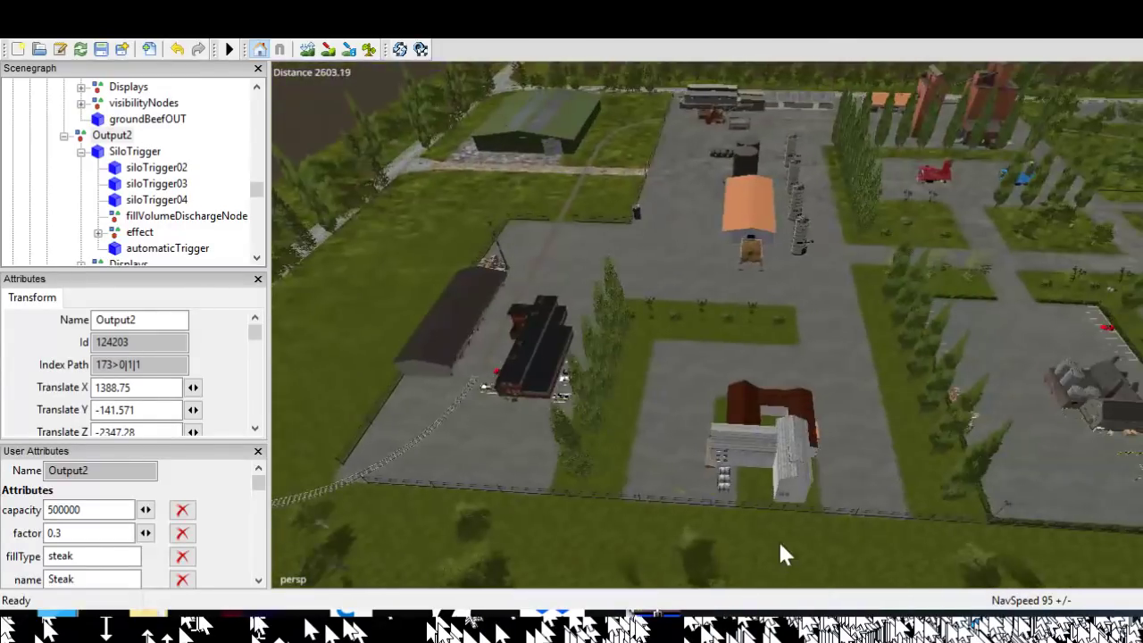
{"action": "left_click_drag", "start_coordinate": [778, 541], "coordinate": [768, 429], "text": "alt"}
{"action": "scroll", "coordinate": [768, 429], "scroll_direction": "up", "scroll_amount": 8}
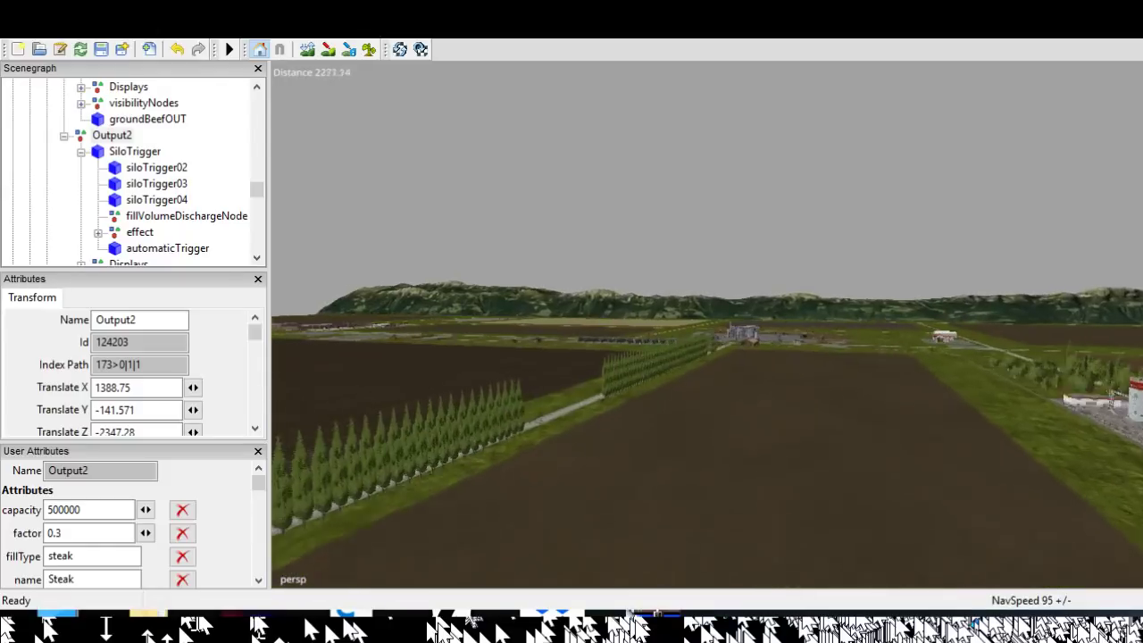
{"action": "middle_click_drag", "start_coordinate": [768, 428], "coordinate": [751, 464], "text": "alt"}
{"action": "scroll", "coordinate": [750, 464], "scroll_direction": "up", "scroll_amount": 4}
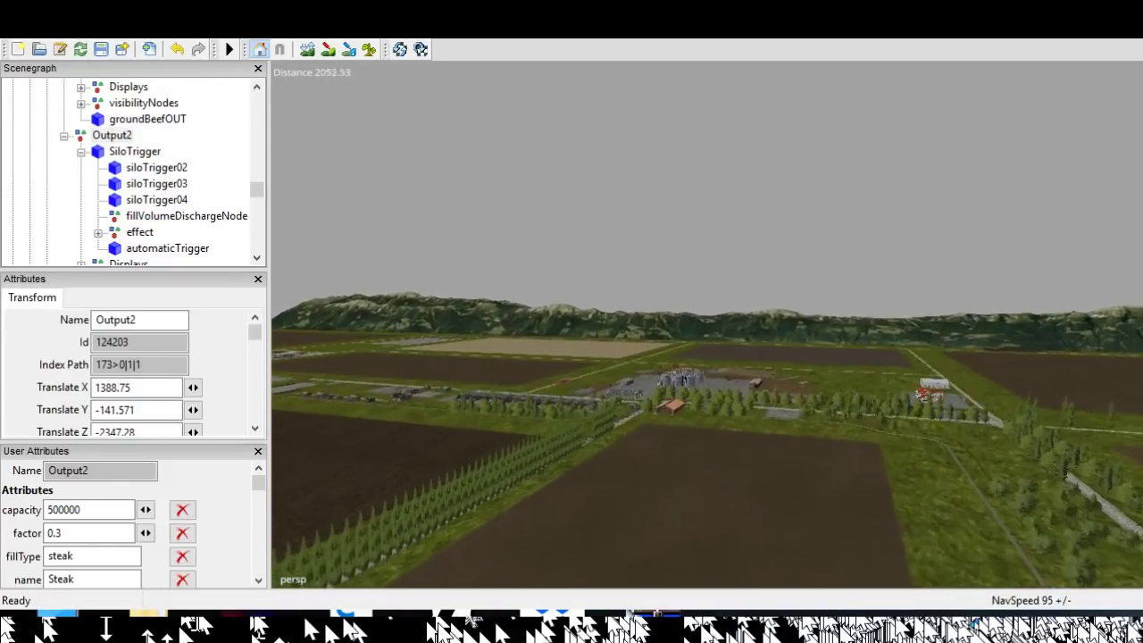
{"action": "scroll", "coordinate": [714, 393], "scroll_direction": "up", "scroll_amount": 6}
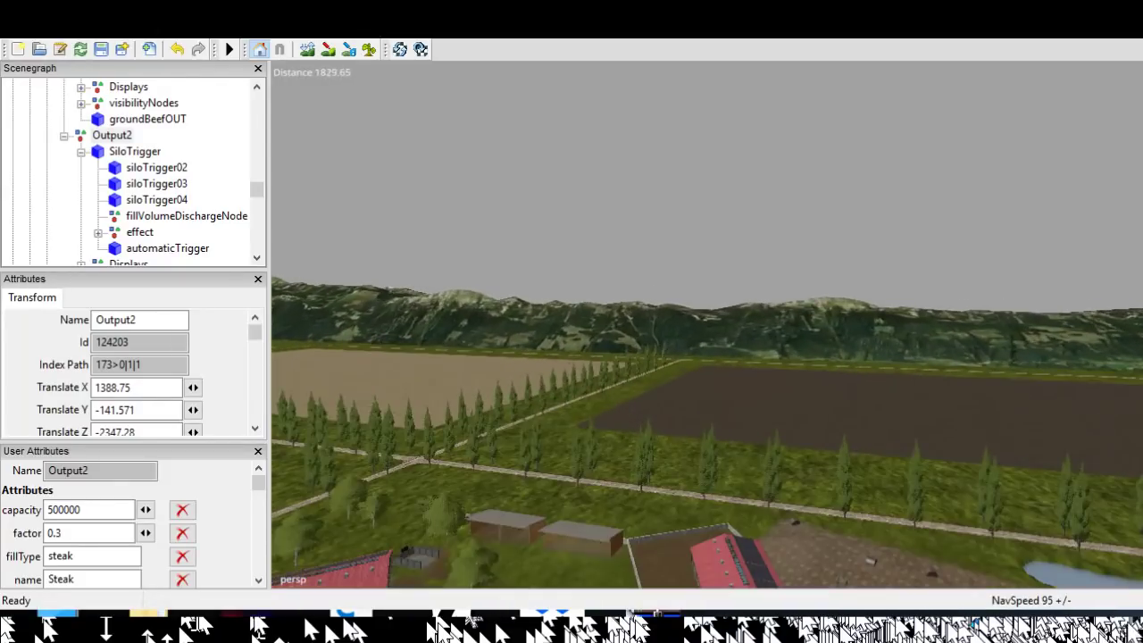
{"action": "left_click_drag", "start_coordinate": [858, 447], "coordinate": [558, 589], "text": "alt"}
{"action": "scroll", "coordinate": [804, 553], "scroll_direction": "up", "scroll_amount": 2}
{"action": "middle_click_drag", "start_coordinate": [1111, 585], "coordinate": [969, 620], "text": "alt"}
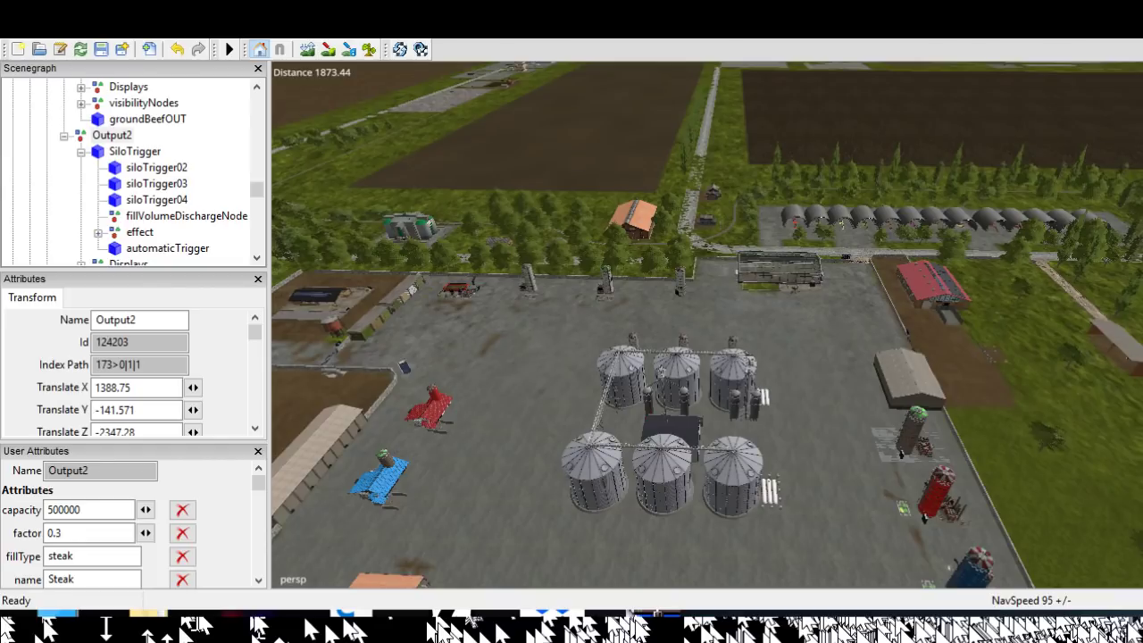
Survey the main farmyard around the six grain silos and the red-roofed animal barns beyond its wall
{"action": "left_click_drag", "start_coordinate": [1123, 501], "coordinate": [1058, 600], "text": "alt"}
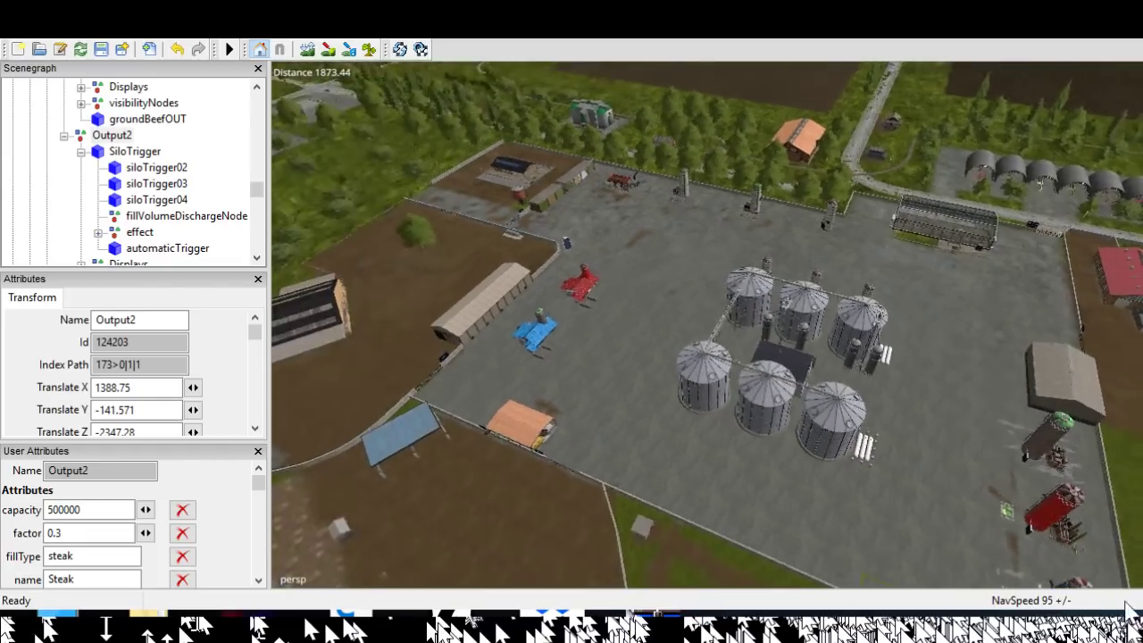
{"action": "scroll", "coordinate": [1072, 536], "scroll_direction": "up", "scroll_amount": 5}
{"action": "left_click_drag", "start_coordinate": [1138, 460], "coordinate": [1124, 481], "text": "alt"}
{"action": "middle_click_drag", "start_coordinate": [1119, 471], "coordinate": [822, 478], "text": "alt"}
{"action": "left_click_drag", "start_coordinate": [1066, 460], "coordinate": [548, 485], "text": "alt"}
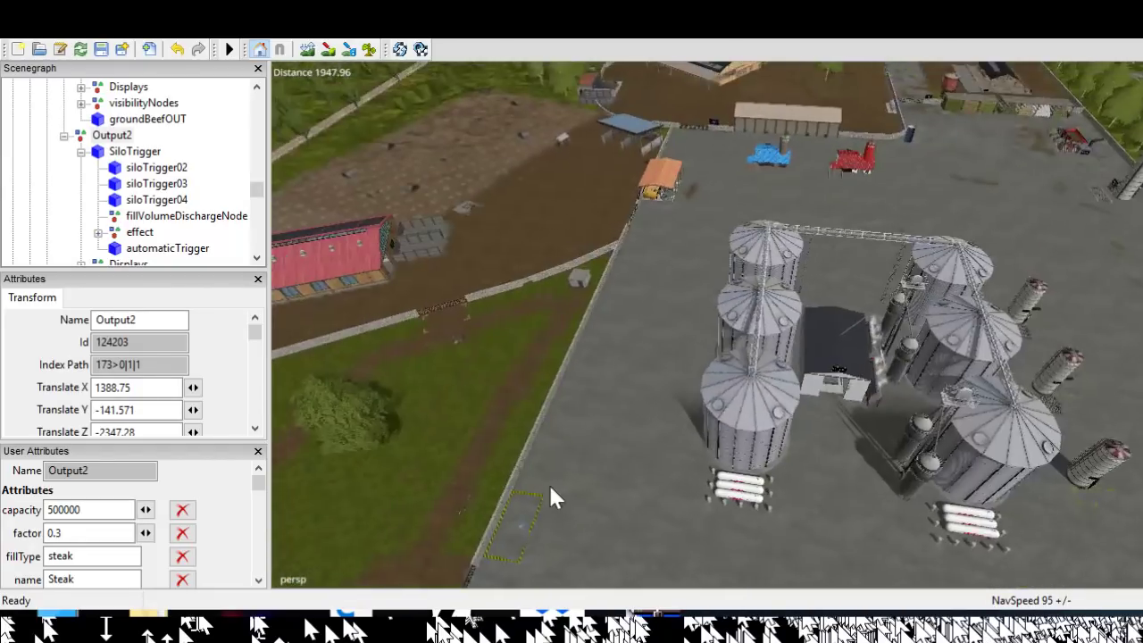
{"action": "middle_click_drag", "start_coordinate": [735, 482], "coordinate": [779, 522], "text": "alt"}
{"action": "left_click_drag", "start_coordinate": [871, 446], "coordinate": [572, 465], "text": "alt"}
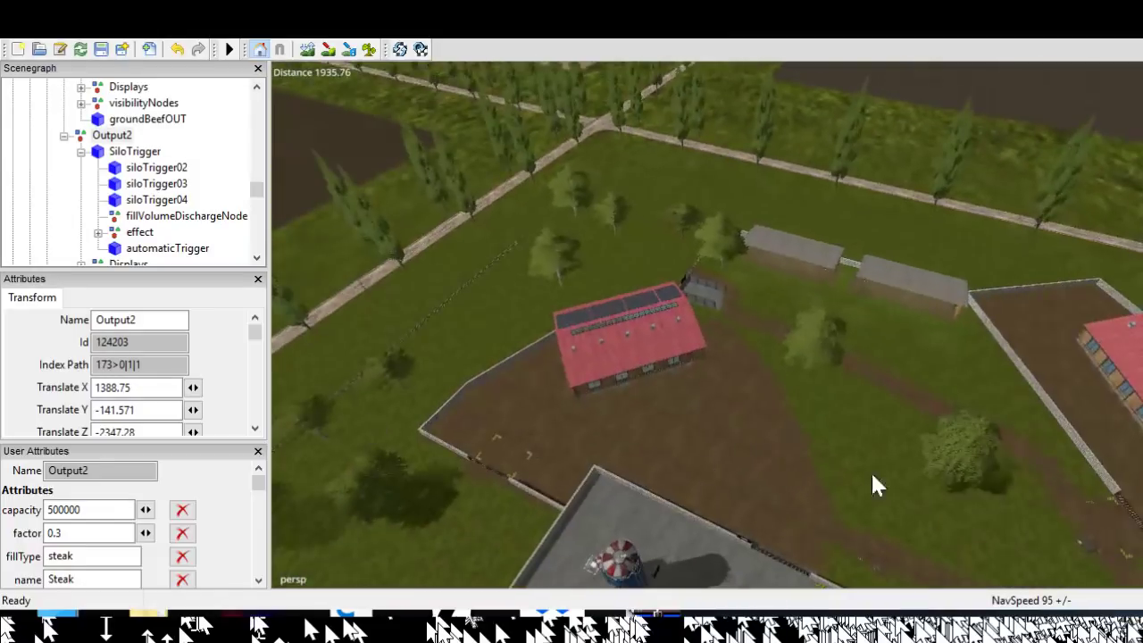
Examine the red-roofed barn with its dirt yard beside the road, together with the row of arched storage sheds
{"action": "left_click_drag", "start_coordinate": [991, 456], "coordinate": [937, 436], "text": "alt"}
{"action": "middle_click_drag", "start_coordinate": [937, 436], "coordinate": [1139, 449], "text": "alt"}
{"action": "left_click_drag", "start_coordinate": [1139, 448], "coordinate": [596, 527], "text": "alt"}
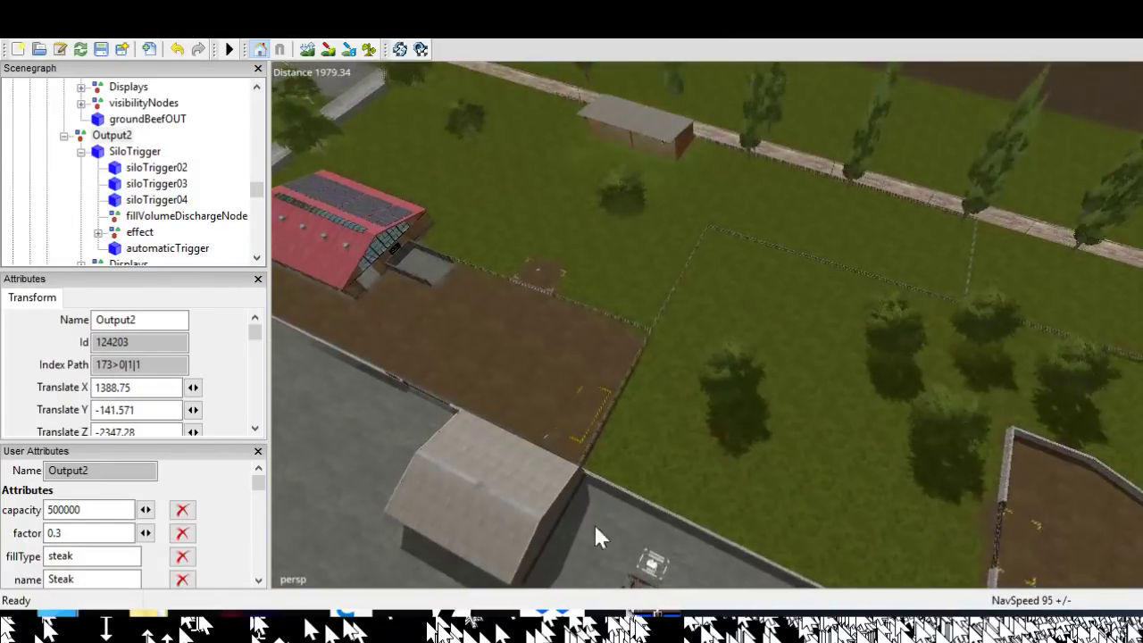
{"action": "left_click_drag", "start_coordinate": [1121, 523], "coordinate": [975, 469], "text": "alt"}
{"action": "right_click_drag", "start_coordinate": [975, 470], "coordinate": [998, 580], "text": "alt"}
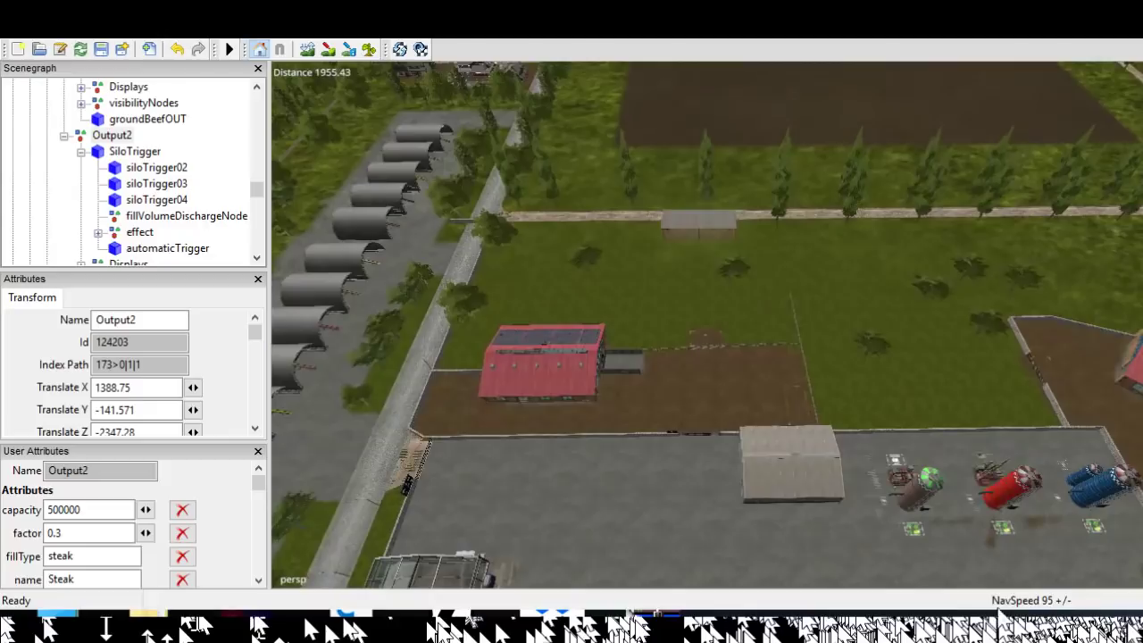
{"action": "middle_click_drag", "start_coordinate": [998, 581], "coordinate": [1141, 604], "text": "alt"}
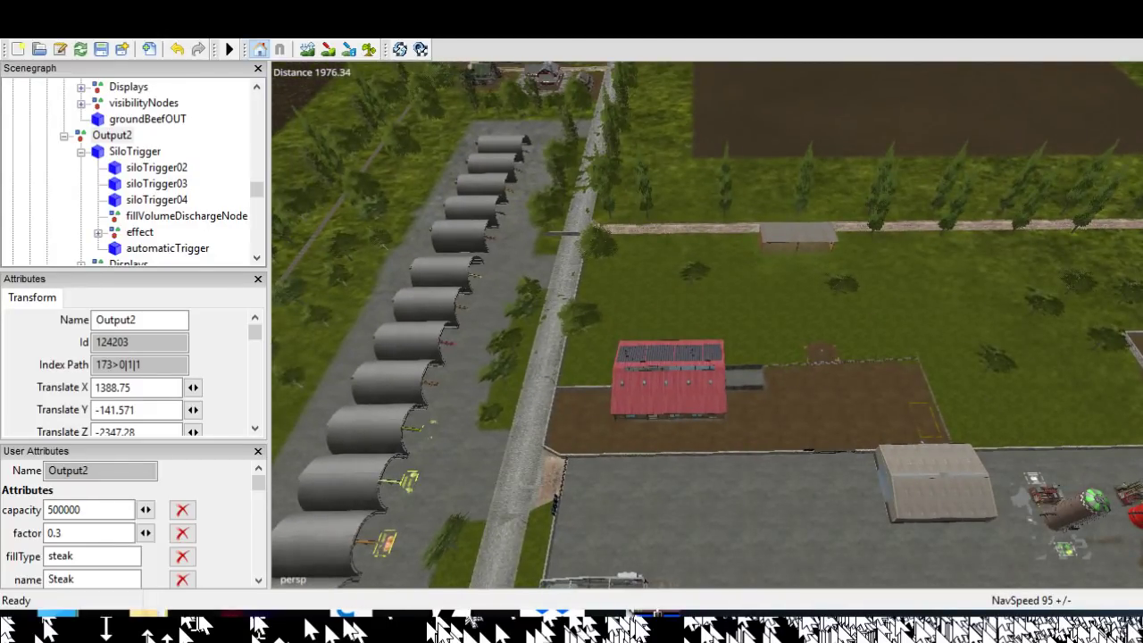
{"action": "middle_click_drag", "start_coordinate": [1135, 561], "coordinate": [1029, 582], "text": "alt"}
{"action": "right_click_drag", "start_coordinate": [1029, 582], "coordinate": [1027, 586], "text": "alt"}
{"action": "left_click_drag", "start_coordinate": [1027, 586], "coordinate": [579, 329], "text": "alt"}
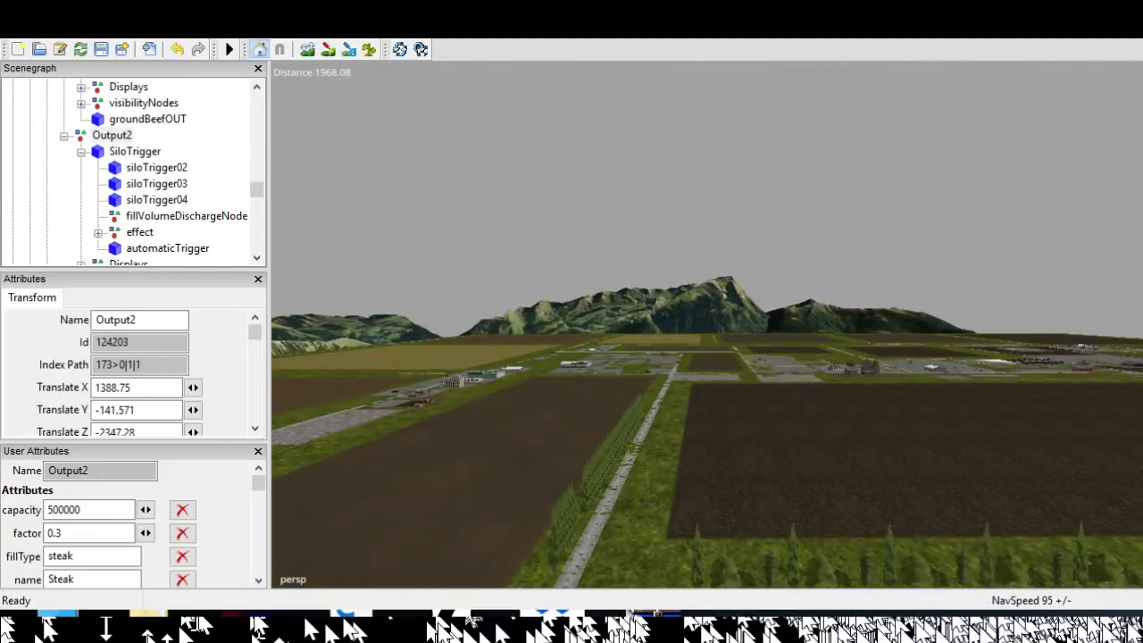
Travel across the map's fields to The Old Weaving Mill and examine its sign, doors and surrounding yard
{"action": "mouse_move", "coordinate": [981, 585]}
{"action": "left_mouse_down", "text": "alt"}
{"action": "mouse_move", "coordinate": [935, 569]}
{"action": "mouse_move", "coordinate": [964, 587]}
{"action": "left_mouse_up", "text": "alt"}
{"action": "right_click_drag", "start_coordinate": [1108, 536], "coordinate": [1134, 136], "text": "alt"}
{"action": "scroll", "coordinate": [1140, 364], "scroll_direction": "up", "scroll_amount": 12}
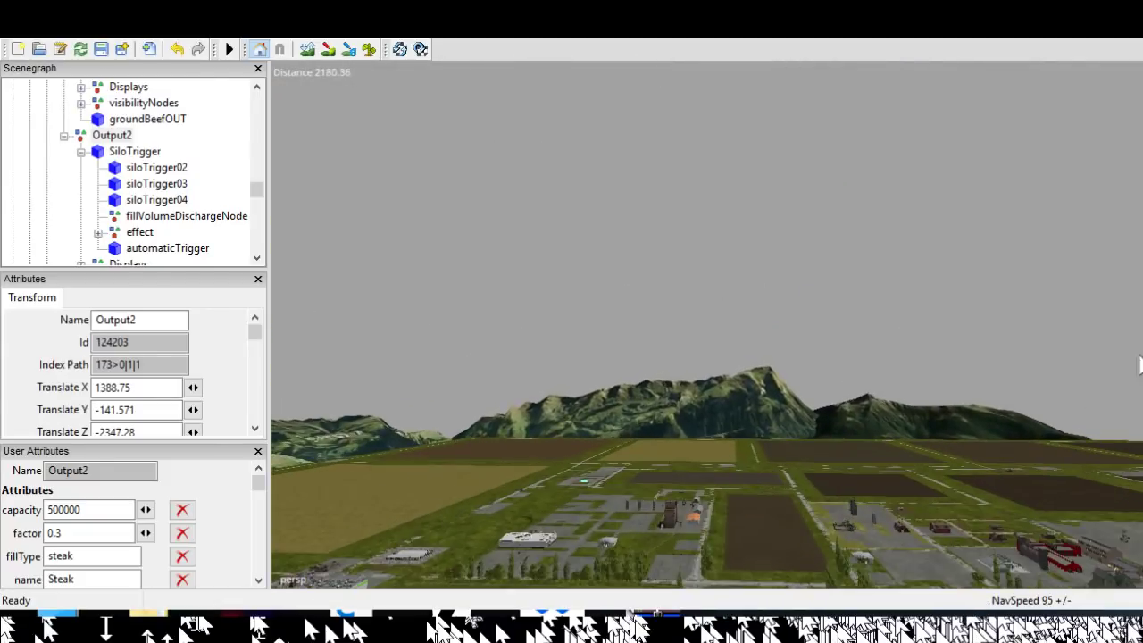
{"action": "left_click_drag", "start_coordinate": [1139, 364], "coordinate": [1104, 581], "text": "alt"}
{"action": "scroll", "coordinate": [1105, 581], "scroll_direction": "up", "scroll_amount": 5}
{"action": "scroll", "coordinate": [1105, 581], "scroll_direction": "up", "scroll_amount": 5}
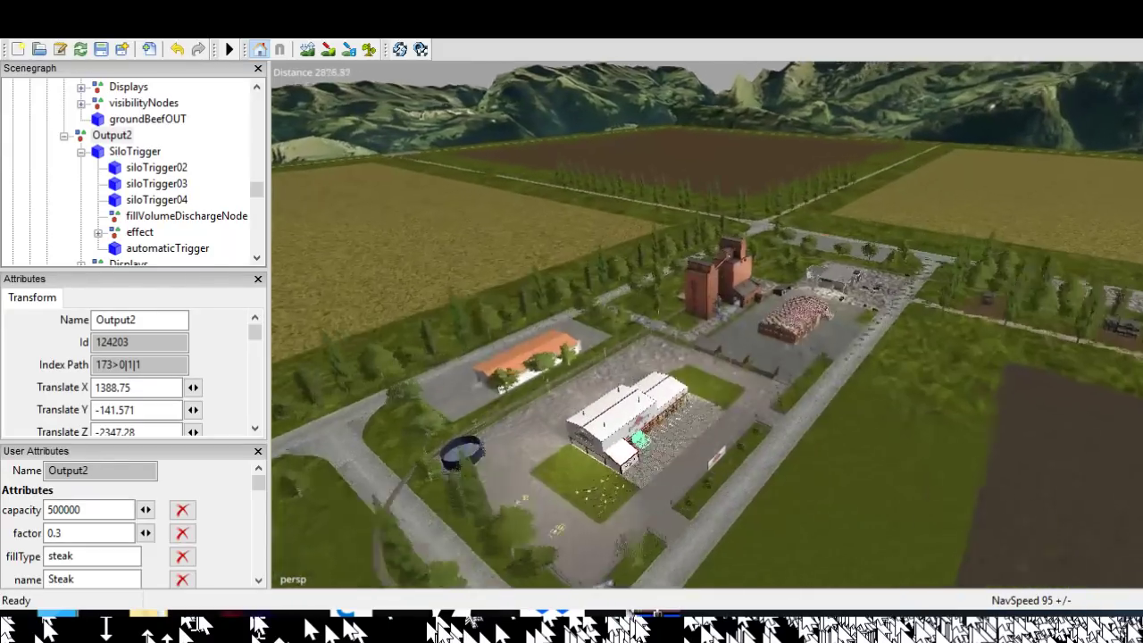
{"action": "scroll", "coordinate": [1105, 581], "scroll_direction": "up", "scroll_amount": 3}
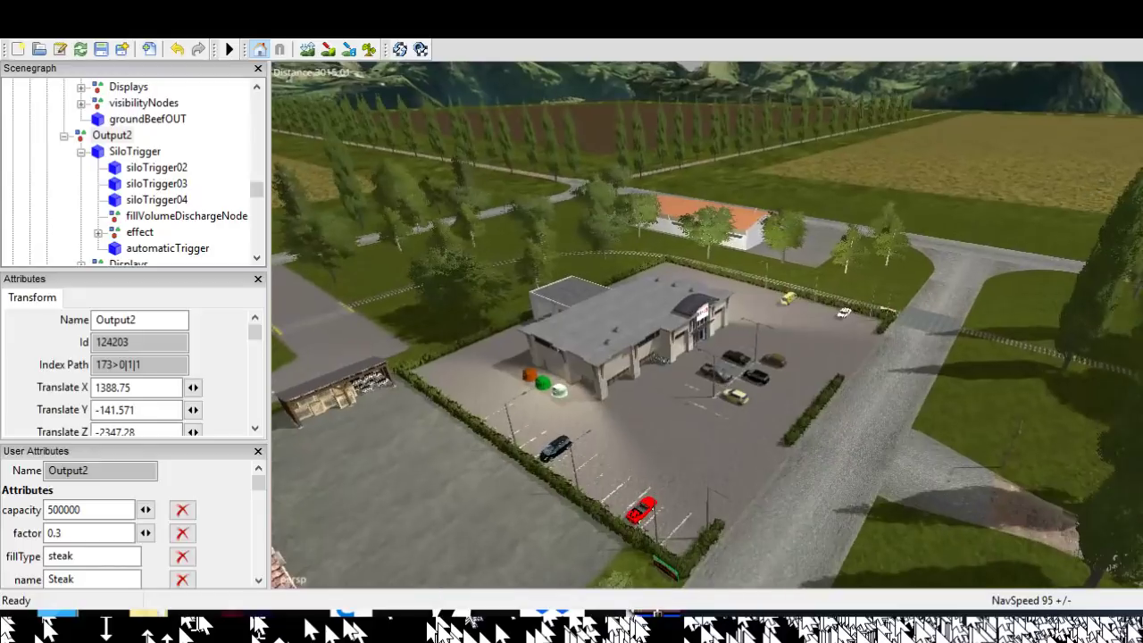
{"action": "left_click_drag", "start_coordinate": [1081, 192], "coordinate": [975, 275], "text": "alt"}
{"action": "scroll", "coordinate": [975, 274], "scroll_direction": "up", "scroll_amount": 8}
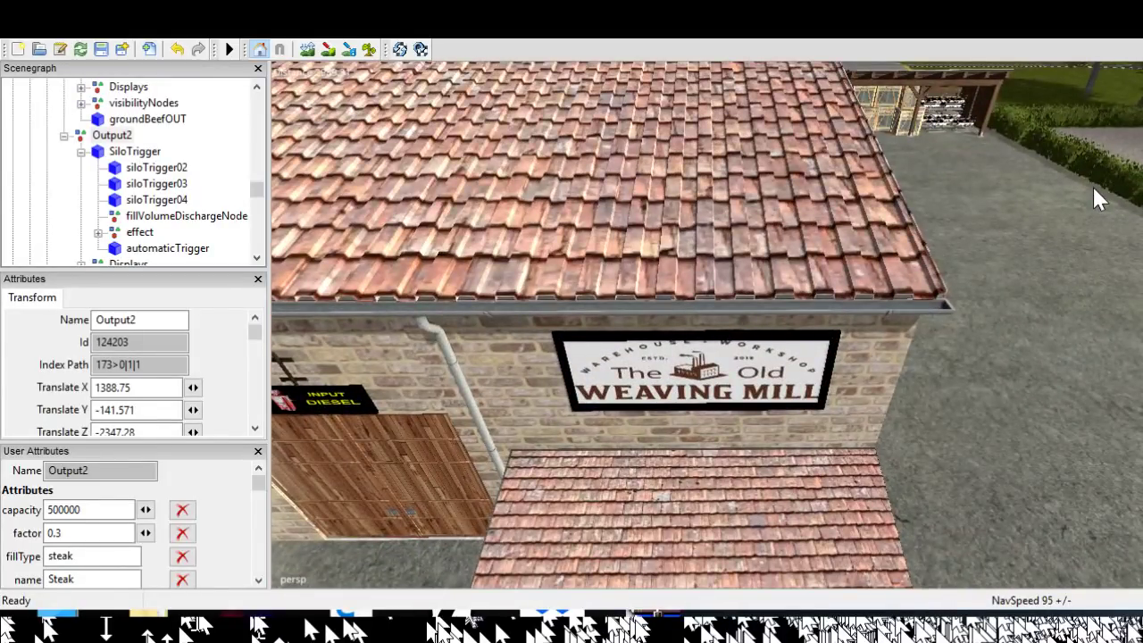
{"action": "scroll", "coordinate": [1092, 184], "scroll_direction": "down", "scroll_amount": 10}
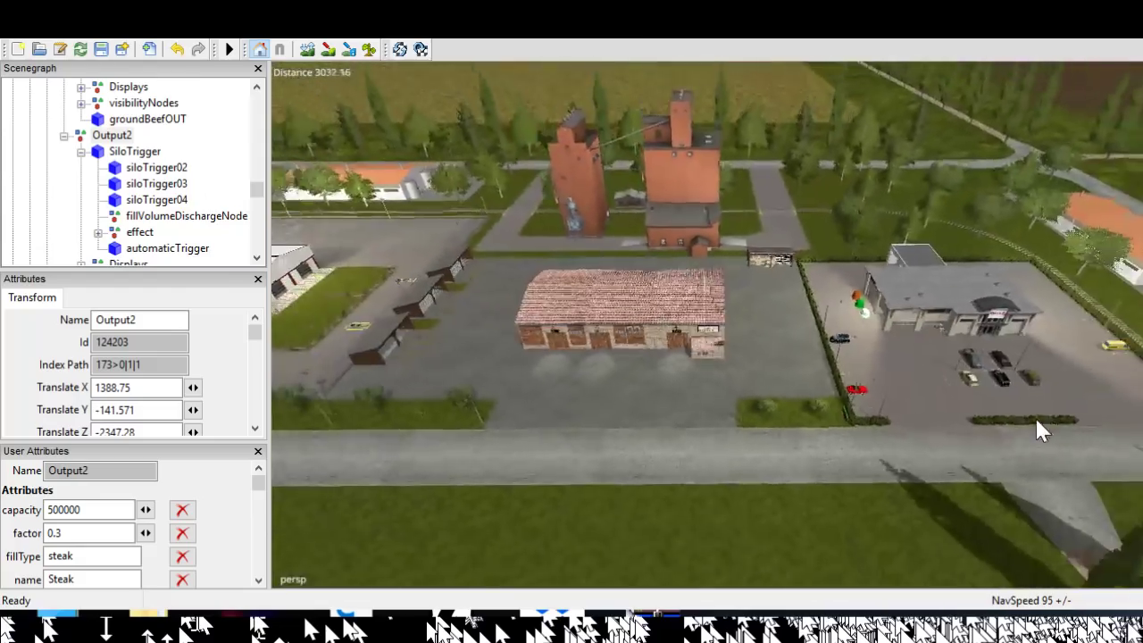
{"action": "right_click_drag", "start_coordinate": [1036, 418], "coordinate": [1114, 231], "text": "alt"}
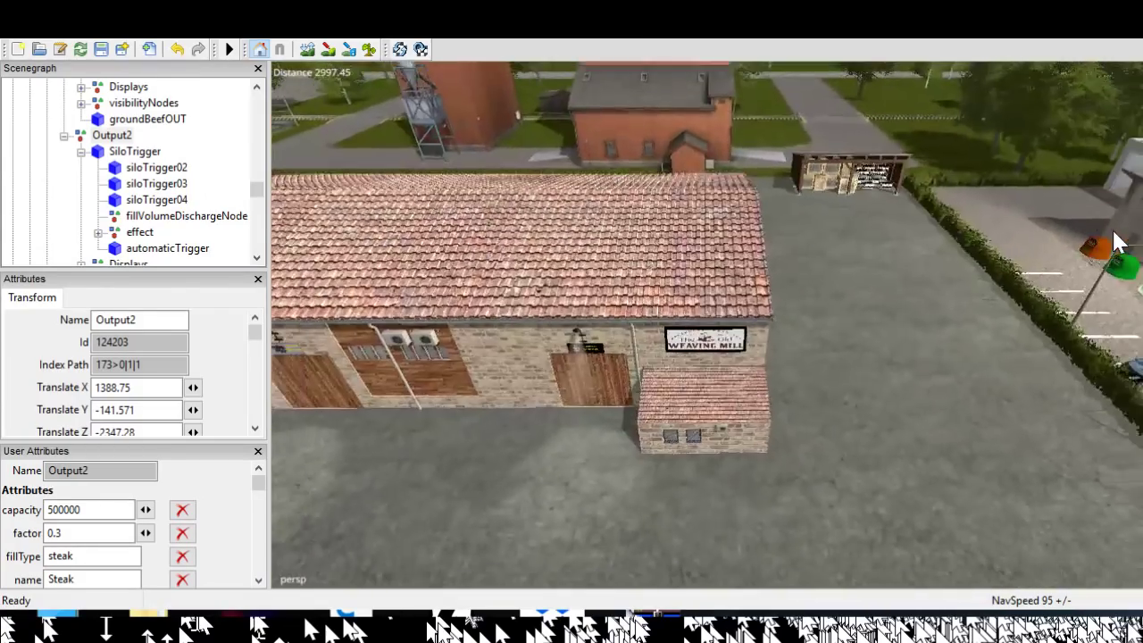
Leave the weaving mill and return across the map to the red-roofed barn opposite the arched storage sheds
{"action": "middle_click_drag", "start_coordinate": [790, 427], "coordinate": [1115, 472], "text": "alt"}
{"action": "left_click_drag", "start_coordinate": [1115, 473], "coordinate": [438, 337], "text": "alt"}
{"action": "middle_click_drag", "start_coordinate": [438, 338], "coordinate": [665, 616], "text": "alt"}
{"action": "left_click_drag", "start_coordinate": [1027, 571], "coordinate": [1125, 540], "text": "alt"}
{"action": "middle_click_drag", "start_coordinate": [880, 482], "coordinate": [1089, 618], "text": "alt"}
{"action": "left_click_drag", "start_coordinate": [1054, 593], "coordinate": [893, 500], "text": "alt"}
{"action": "middle_click_drag", "start_coordinate": [893, 501], "coordinate": [879, 617], "text": "alt"}
{"action": "left_click_drag", "start_coordinate": [705, 358], "coordinate": [973, 582], "text": "alt"}
{"action": "scroll", "coordinate": [708, 325], "scroll_direction": "up", "scroll_amount": 5}
{"action": "scroll", "coordinate": [974, 582], "scroll_direction": "up", "scroll_amount": 6}
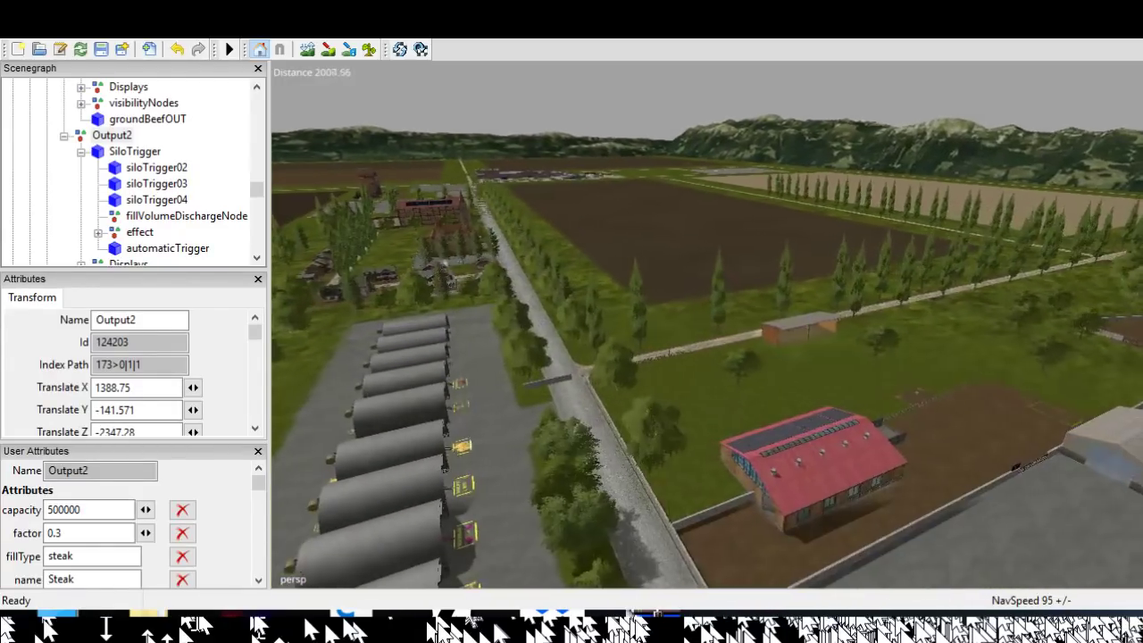
Examine the roadside red-roofed barn and its walled yard from the farmyard side, overall and close up
{"action": "middle_click_drag", "start_coordinate": [1127, 429], "coordinate": [1047, 436], "text": "alt"}
{"action": "left_click_drag", "start_coordinate": [1046, 436], "coordinate": [1054, 510], "text": "alt"}
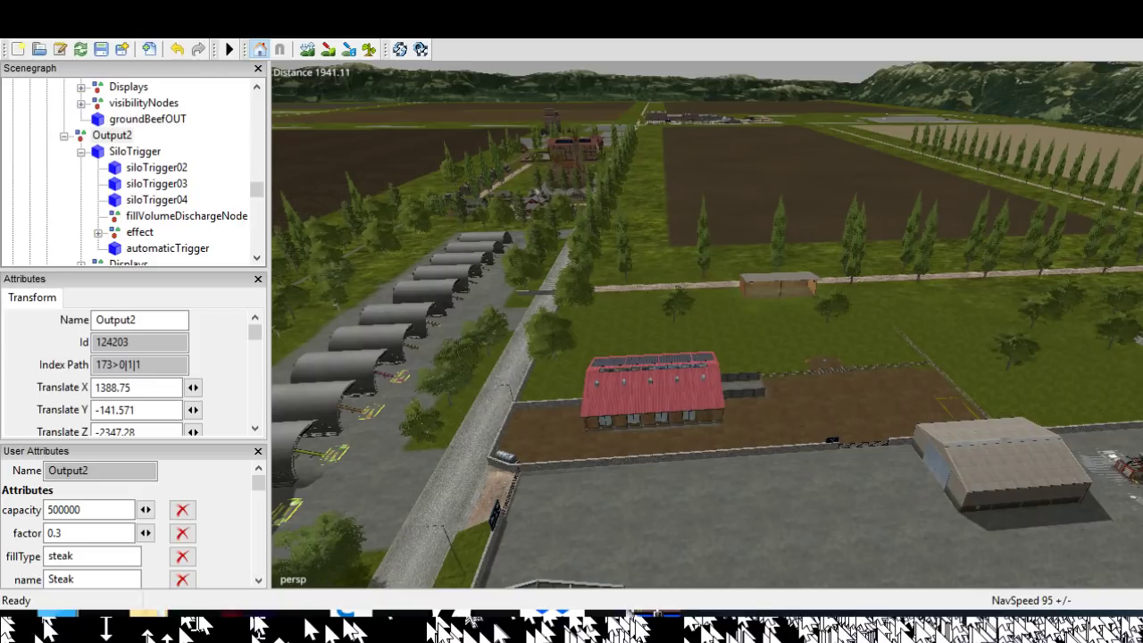
{"action": "right_click_drag", "start_coordinate": [1054, 511], "coordinate": [1046, 525], "text": "alt"}
{"action": "left_click_drag", "start_coordinate": [1045, 525], "coordinate": [902, 526], "text": "alt"}
{"action": "middle_click_drag", "start_coordinate": [1076, 534], "coordinate": [1105, 572], "text": "alt"}
{"action": "left_click_drag", "start_coordinate": [1106, 571], "coordinate": [991, 593], "text": "alt"}
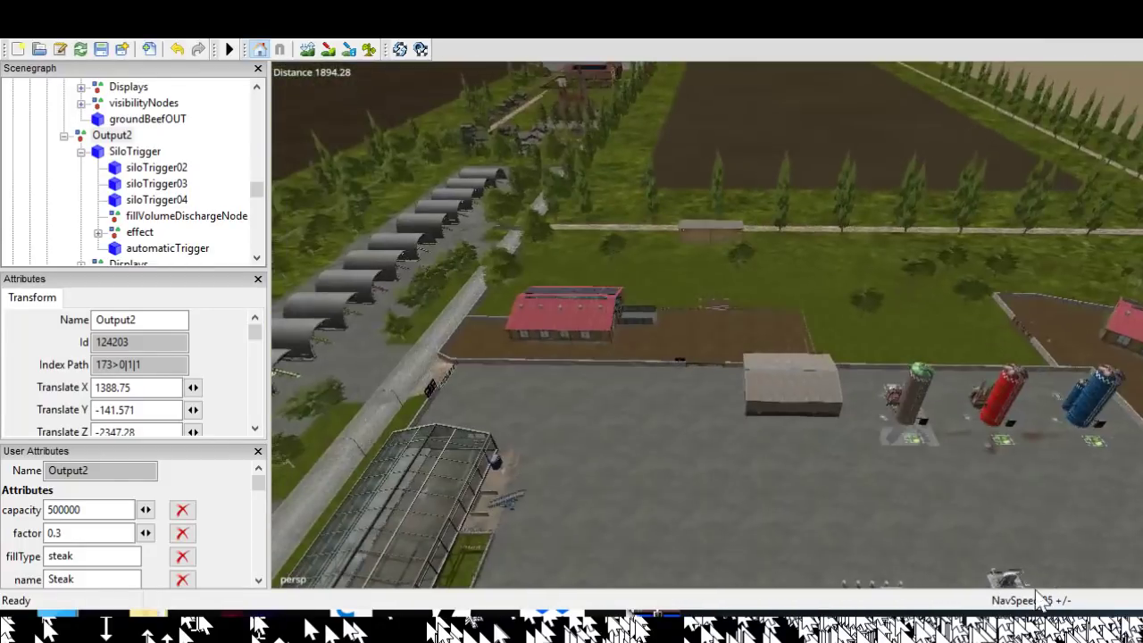
{"action": "middle_click_drag", "start_coordinate": [1033, 590], "coordinate": [1059, 611], "text": "alt"}
{"action": "right_click_drag", "start_coordinate": [1059, 611], "coordinate": [1064, 630], "text": "alt"}
{"action": "left_click_drag", "start_coordinate": [1036, 489], "coordinate": [1065, 425], "text": "alt"}
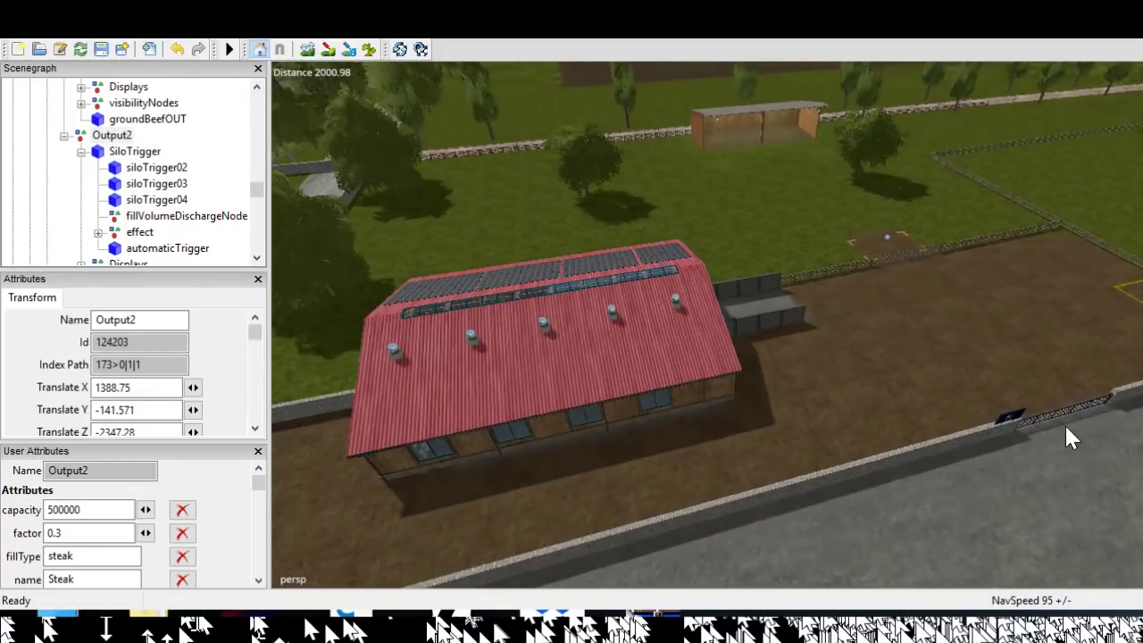
Go round the red-roofed barn to the tank standing in the walled corner of its yard
{"action": "left_click_drag", "start_coordinate": [1136, 459], "coordinate": [1026, 485], "text": "alt"}
{"action": "scroll", "coordinate": [1026, 485], "scroll_direction": "down", "scroll_amount": 3}
{"action": "left_click_drag", "start_coordinate": [1045, 585], "coordinate": [860, 551], "text": "alt"}
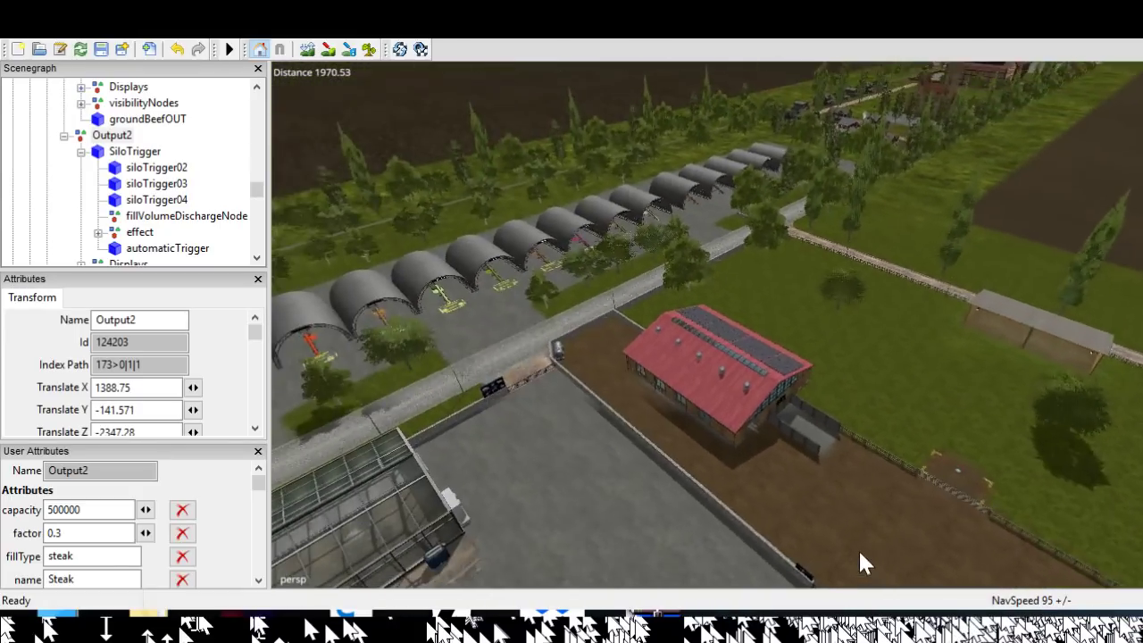
{"action": "right_click_drag", "start_coordinate": [860, 551], "coordinate": [941, 319], "text": "alt"}
{"action": "left_click_drag", "start_coordinate": [941, 320], "coordinate": [606, 324], "text": "alt"}
{"action": "right_click_drag", "start_coordinate": [606, 324], "coordinate": [830, 229], "text": "alt"}
{"action": "left_click_drag", "start_coordinate": [830, 230], "coordinate": [675, 229], "text": "alt"}
{"action": "middle_click_drag", "start_coordinate": [676, 230], "coordinate": [678, 245], "text": "alt"}
{"action": "right_click_drag", "start_coordinate": [848, 253], "coordinate": [860, 219], "text": "alt"}
{"action": "left_click_drag", "start_coordinate": [860, 219], "coordinate": [784, 171], "text": "alt"}
{"action": "scroll", "coordinate": [1132, 296], "scroll_direction": "up", "scroll_amount": 3}
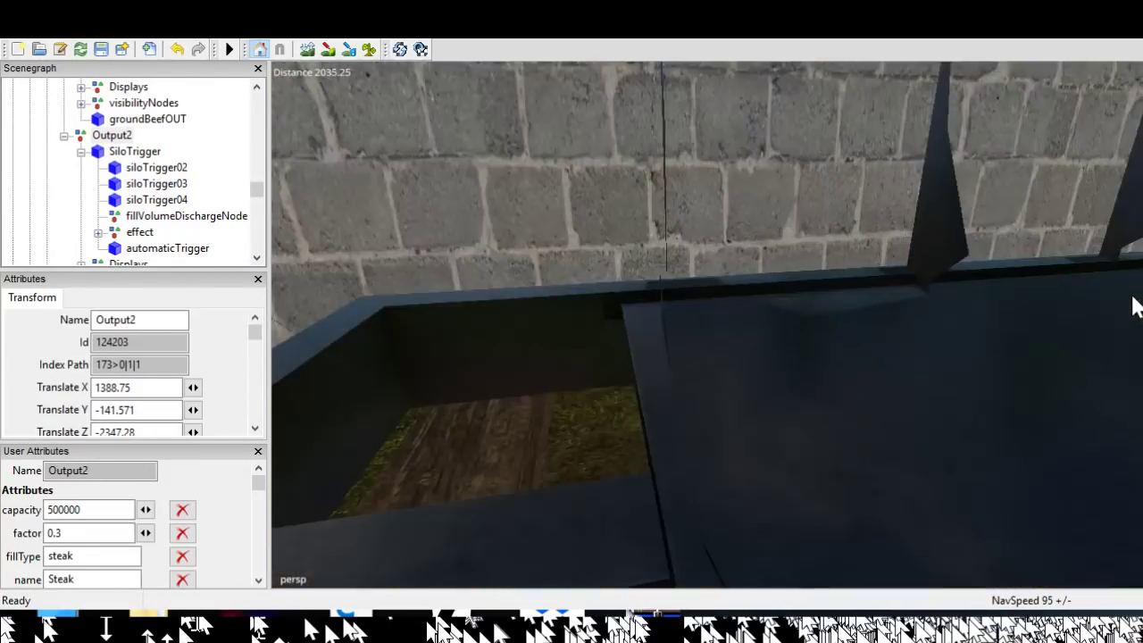
Examine the Milk tank in the yard corner, both close up and against the surrounding walls
{"action": "scroll", "coordinate": [1132, 304], "scroll_direction": "down", "scroll_amount": 2}
{"action": "middle_click_drag", "start_coordinate": [1132, 303], "coordinate": [1122, 304], "text": "alt"}
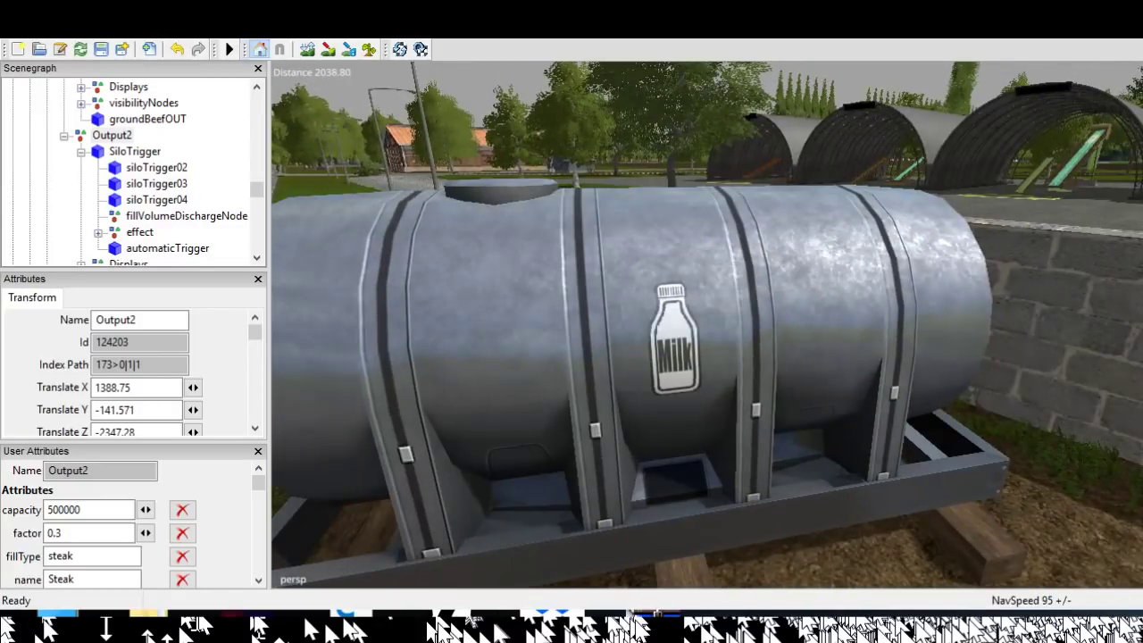
{"action": "left_click_drag", "start_coordinate": [1122, 304], "coordinate": [1076, 357], "text": "alt"}
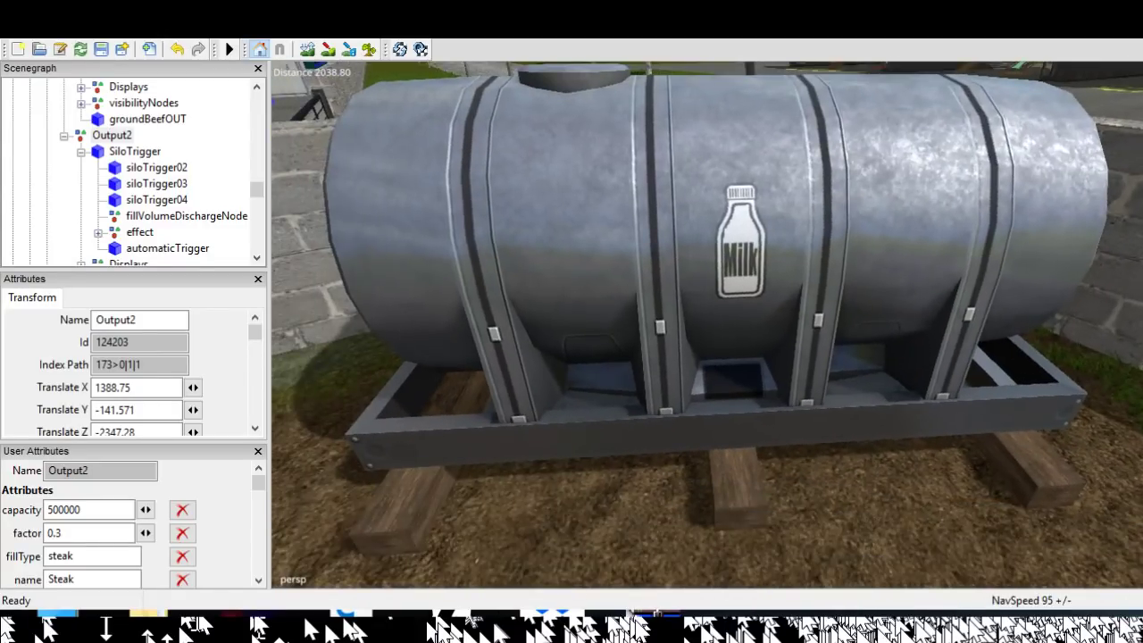
{"action": "scroll", "coordinate": [1108, 565], "scroll_direction": "down", "scroll_amount": 5}
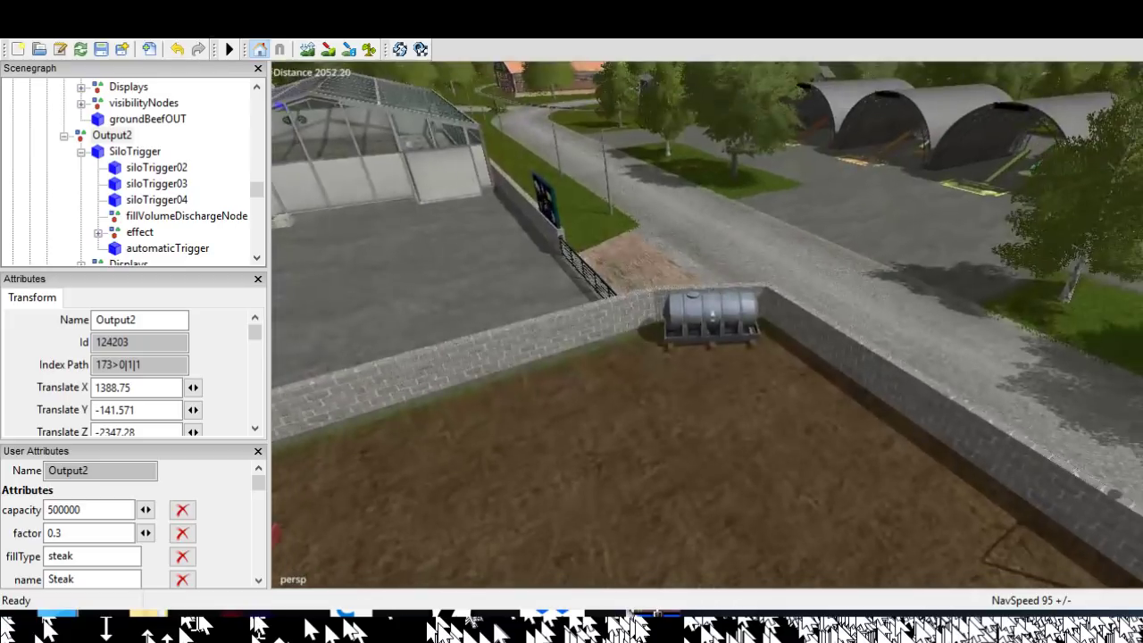
{"action": "scroll", "coordinate": [1108, 564], "scroll_direction": "up", "scroll_amount": 3}
{"action": "scroll", "coordinate": [1109, 565], "scroll_direction": "up", "scroll_amount": 3}
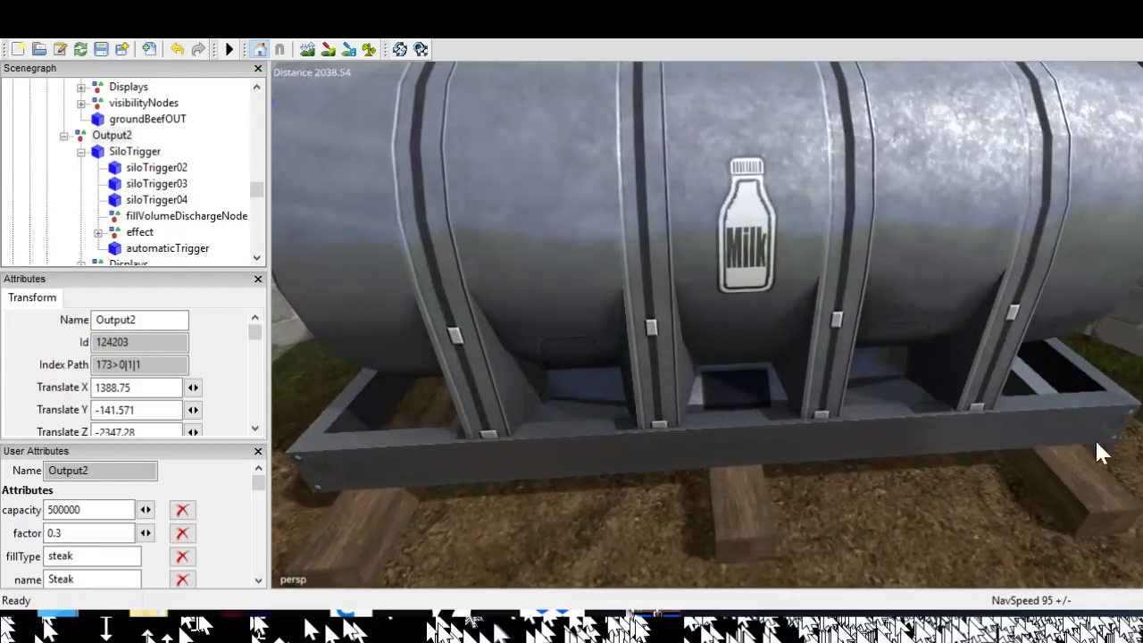
{"action": "scroll", "coordinate": [1088, 496], "scroll_direction": "down", "scroll_amount": 5}
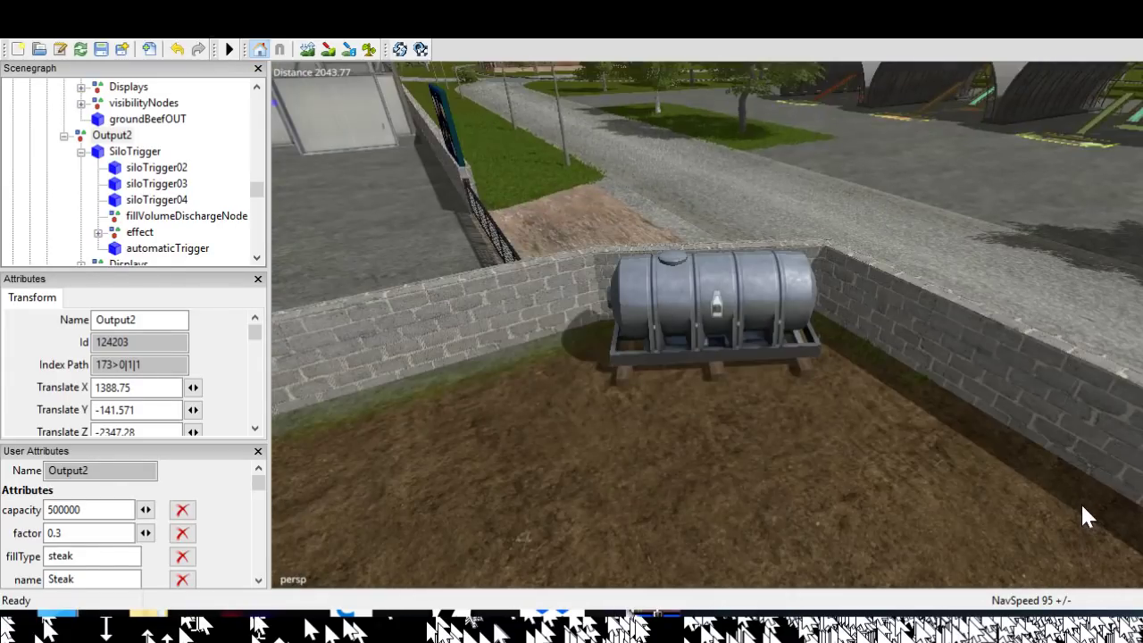
Follow the barn's yard away from the milk tank and examine the adjoining pasture with its open wooden shelter
{"action": "middle_click_drag", "start_coordinate": [1082, 504], "coordinate": [1055, 534], "text": "alt"}
{"action": "left_click_drag", "start_coordinate": [1056, 535], "coordinate": [969, 618], "text": "alt"}
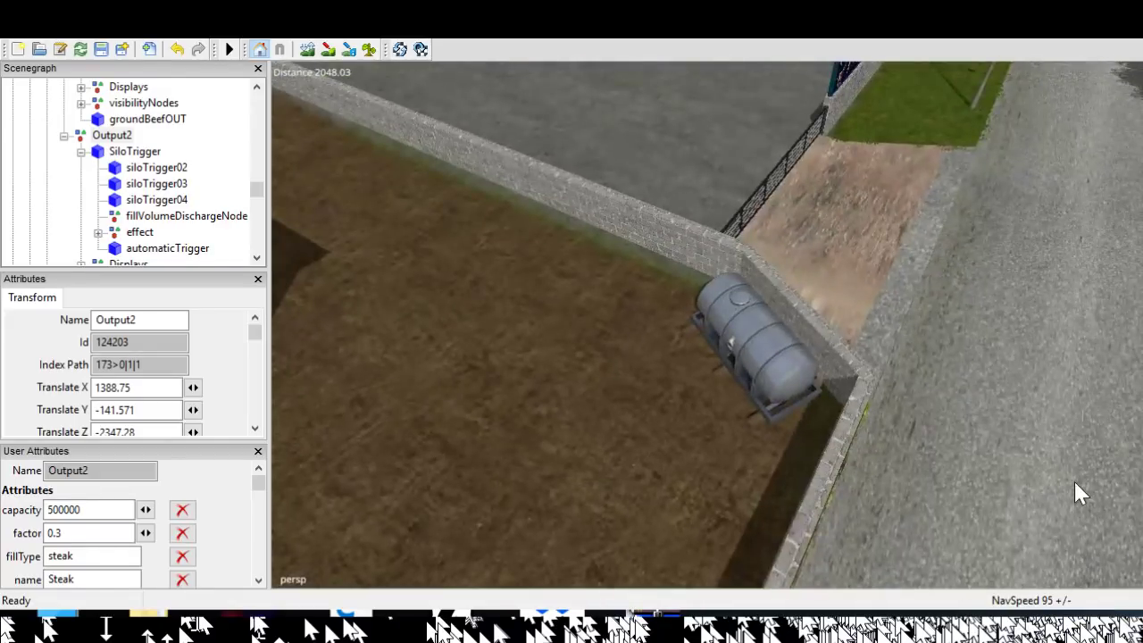
{"action": "left_click_drag", "start_coordinate": [1074, 481], "coordinate": [694, 384], "text": "alt"}
{"action": "middle_click_drag", "start_coordinate": [1063, 404], "coordinate": [1033, 576], "text": "alt"}
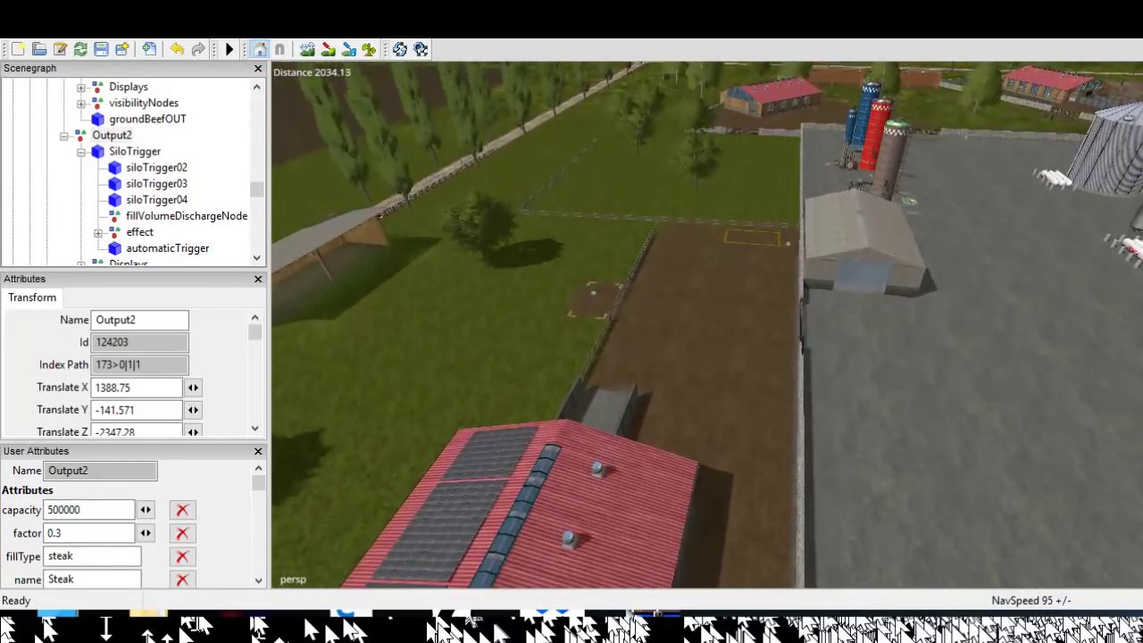
{"action": "left_click_drag", "start_coordinate": [1034, 576], "coordinate": [902, 572], "text": "alt"}
{"action": "middle_click_drag", "start_coordinate": [1054, 554], "coordinate": [1034, 602], "text": "alt"}
{"action": "left_click_drag", "start_coordinate": [1034, 603], "coordinate": [1038, 407], "text": "alt"}
{"action": "middle_click_drag", "start_coordinate": [1038, 406], "coordinate": [1134, 425], "text": "alt"}
{"action": "left_click_drag", "start_coordinate": [911, 419], "coordinate": [1095, 440], "text": "alt"}
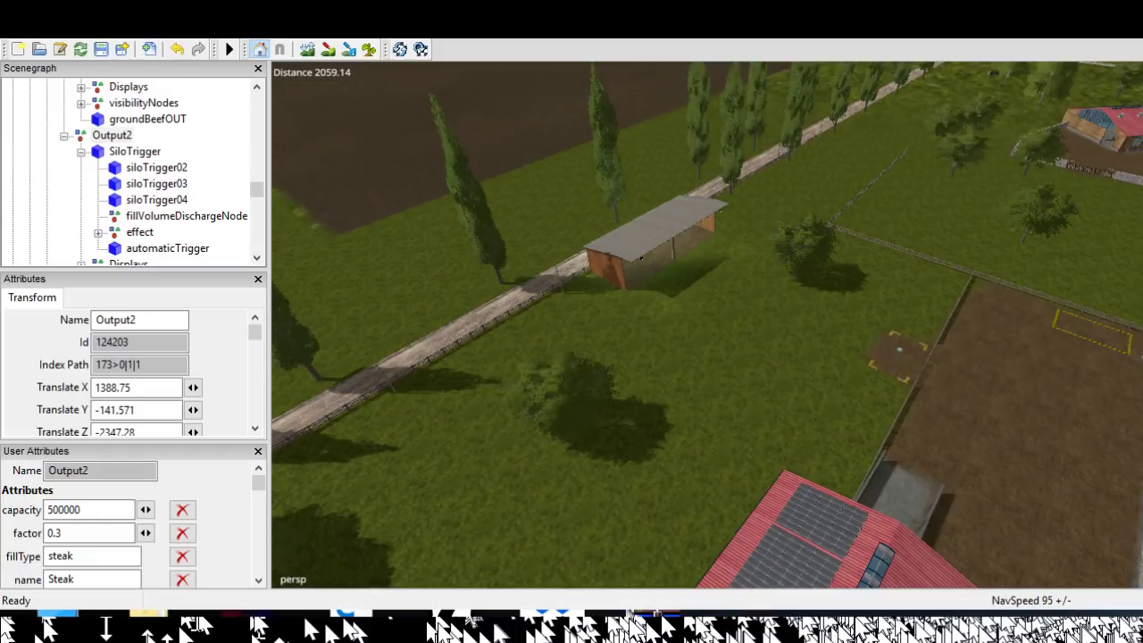
Examine the striped trigger area and its question-mark marker at the fenced end of the barn's dirt yard
{"action": "middle_click_drag", "start_coordinate": [820, 568], "coordinate": [999, 584], "text": "alt"}
{"action": "left_click_drag", "start_coordinate": [999, 584], "coordinate": [1100, 588], "text": "alt"}
{"action": "scroll", "coordinate": [1101, 588], "scroll_direction": "up", "scroll_amount": 8}
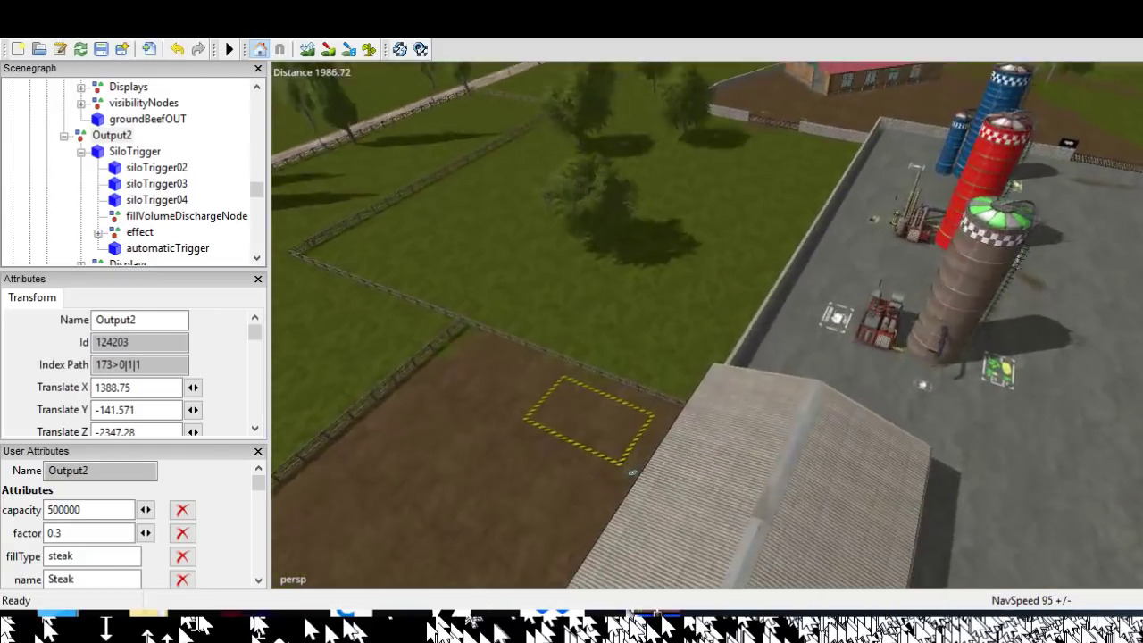
{"action": "middle_click_drag", "start_coordinate": [1100, 587], "coordinate": [1071, 527], "text": "alt"}
{"action": "left_click_drag", "start_coordinate": [1072, 527], "coordinate": [947, 473], "text": "alt"}
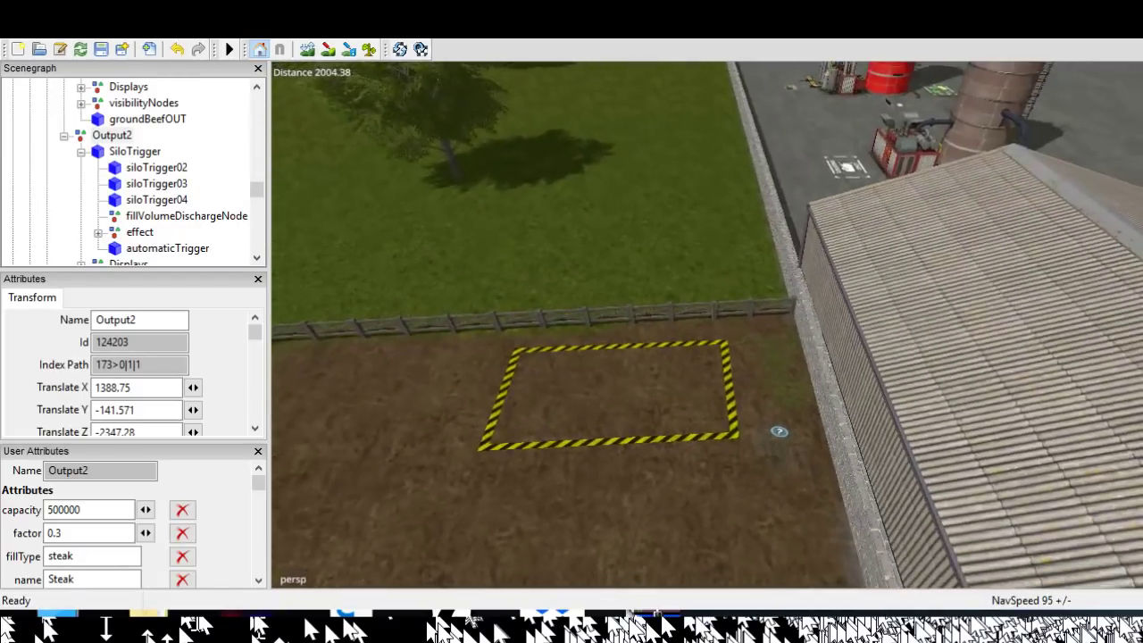
{"action": "scroll", "coordinate": [947, 474], "scroll_direction": "up", "scroll_amount": 3}
{"action": "middle_click_drag", "start_coordinate": [947, 473], "coordinate": [1122, 383], "text": "alt"}
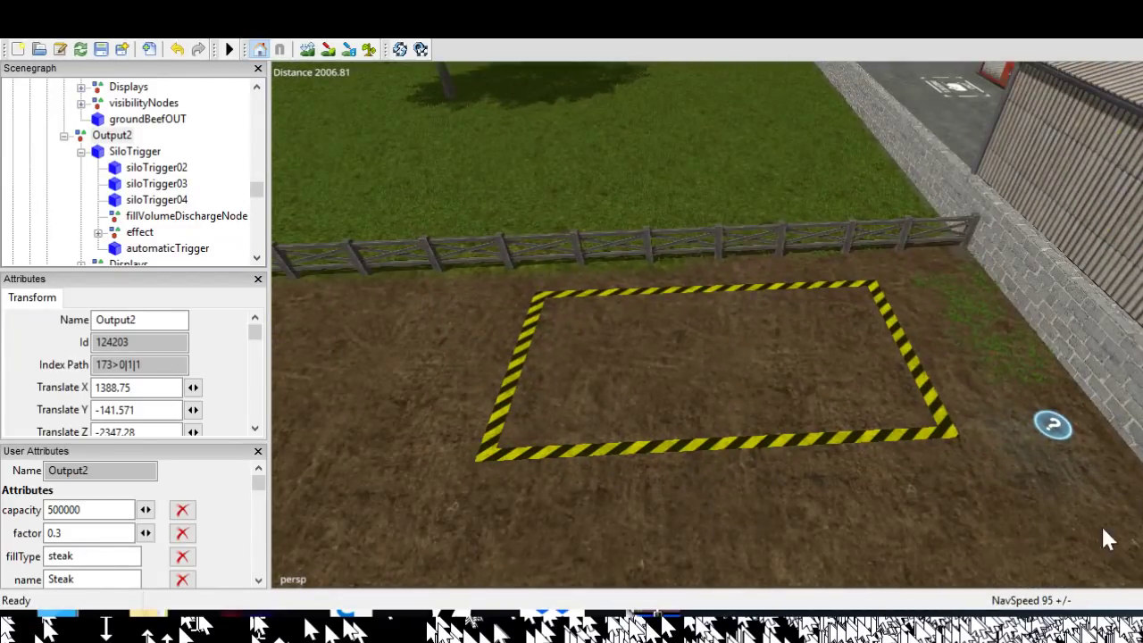
Examine the striped trigger area on the farmyard paving beside the sheep pen's gate and sign
{"action": "middle_click_drag", "start_coordinate": [1136, 474], "coordinate": [1072, 625], "text": "alt"}
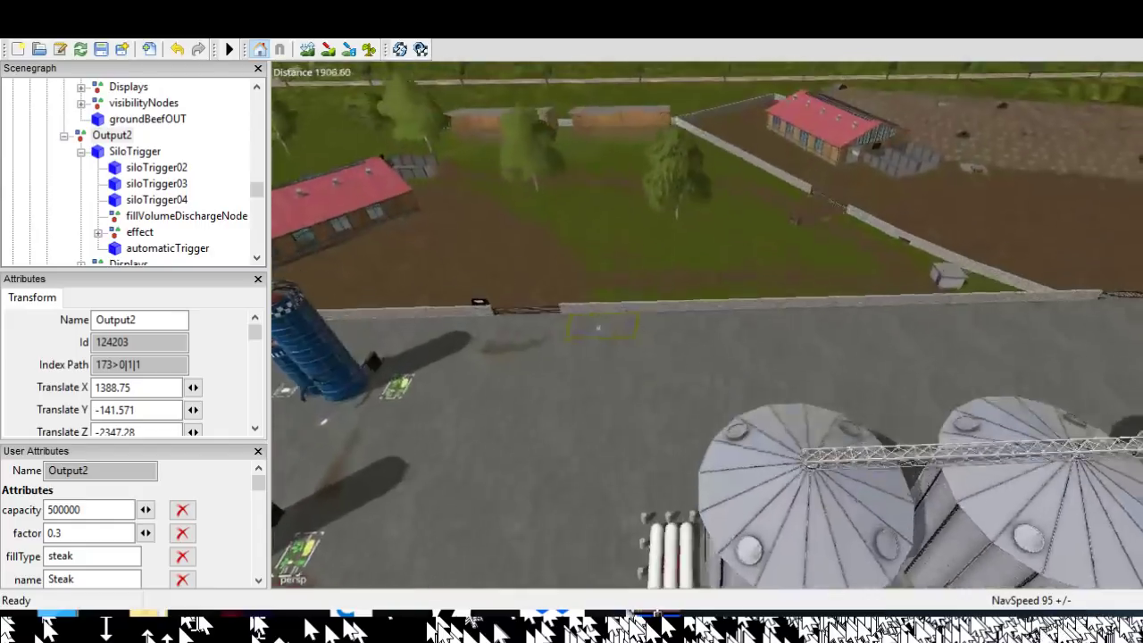
{"action": "scroll", "coordinate": [1071, 625], "scroll_direction": "up", "scroll_amount": 5}
{"action": "middle_click_drag", "start_coordinate": [808, 394], "coordinate": [1037, 387], "text": "alt"}
{"action": "mouse_move", "coordinate": [1095, 580]}
{"action": "middle_mouse_down", "text": "alt"}
{"action": "mouse_move", "coordinate": [1077, 607]}
{"action": "mouse_move", "coordinate": [1104, 563]}
{"action": "middle_mouse_up", "text": "alt"}
{"action": "scroll", "coordinate": [1077, 607], "scroll_direction": "up", "scroll_amount": 3}
{"action": "scroll", "coordinate": [1078, 607], "scroll_direction": "down", "scroll_amount": 6}
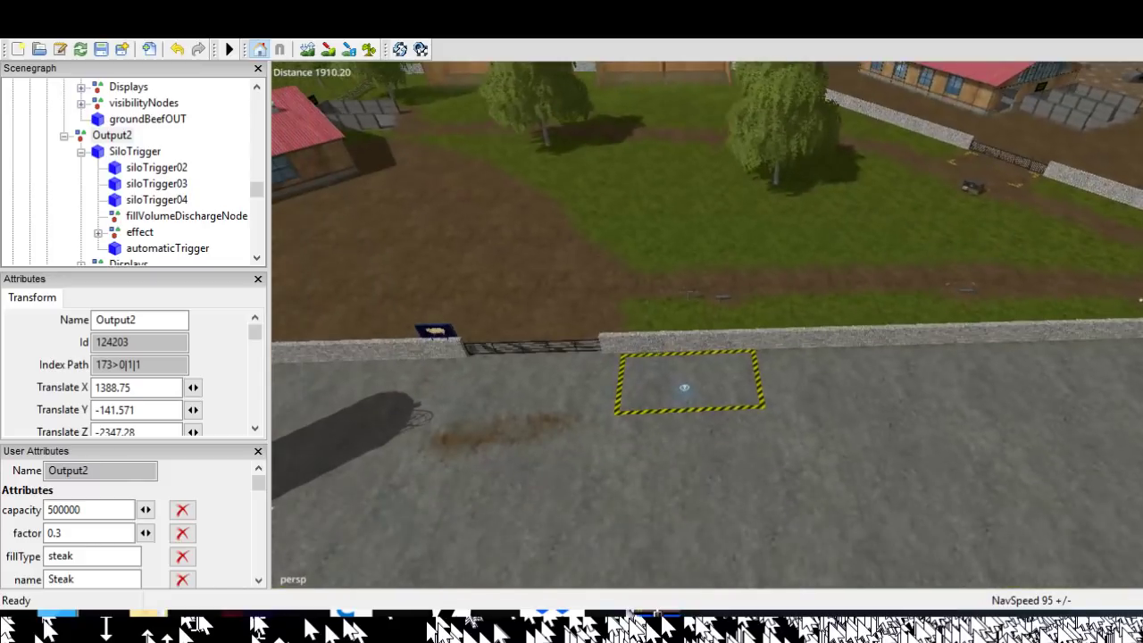
Return to the roadside barn's yard and compare its striped trigger area with the marker at the pasture fence
{"action": "left_click_drag", "start_coordinate": [1005, 619], "coordinate": [880, 616], "text": "alt"}
{"action": "middle_click_drag", "start_coordinate": [880, 616], "coordinate": [1103, 623], "text": "alt"}
{"action": "left_click_drag", "start_coordinate": [1103, 623], "coordinate": [978, 625], "text": "alt"}
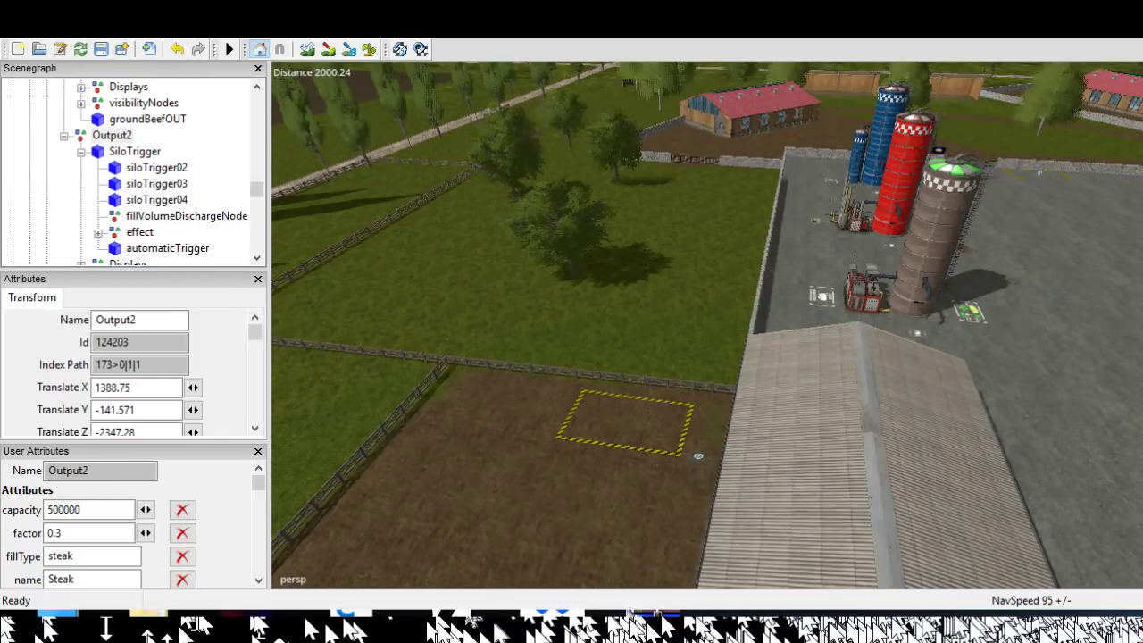
{"action": "left_click_drag", "start_coordinate": [951, 625], "coordinate": [625, 634], "text": "alt"}
{"action": "middle_click_drag", "start_coordinate": [625, 634], "coordinate": [688, 582], "text": "alt"}
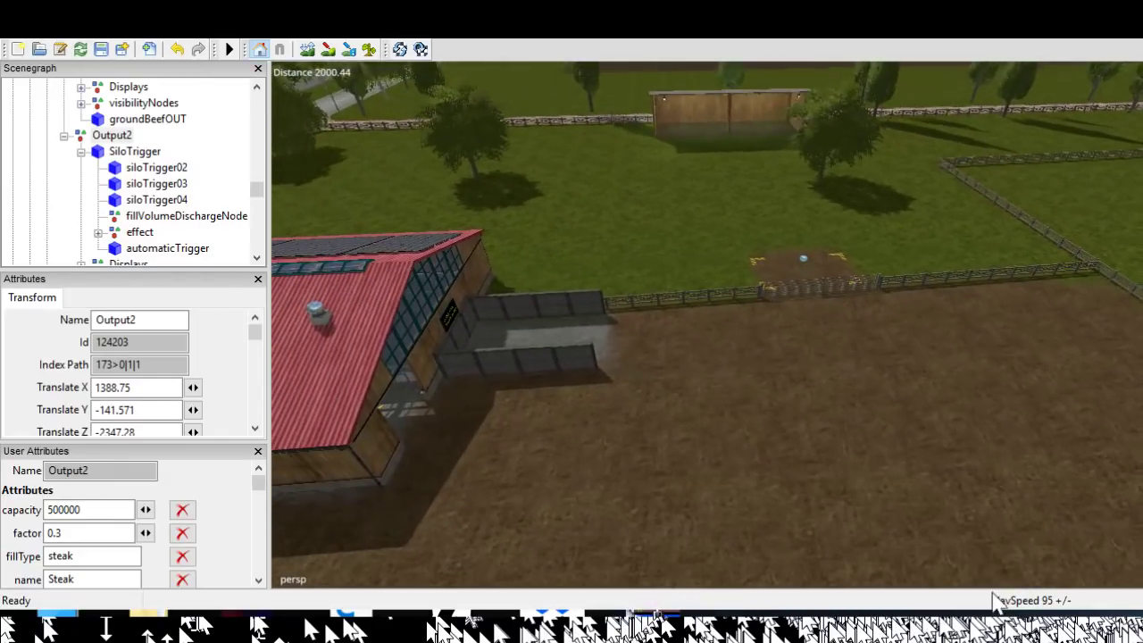
Look around the red-roofed barns and examine the walled dirt pen with yellow corner markings by its gate
{"action": "left_click_drag", "start_coordinate": [992, 593], "coordinate": [676, 534], "text": "alt"}
{"action": "right_click_drag", "start_coordinate": [829, 568], "coordinate": [923, 479], "text": "alt"}
{"action": "middle_click_drag", "start_coordinate": [924, 479], "coordinate": [944, 472], "text": "alt"}
{"action": "left_click_drag", "start_coordinate": [944, 472], "coordinate": [1103, 477], "text": "alt"}
{"action": "middle_click_drag", "start_coordinate": [1103, 477], "coordinate": [1107, 472], "text": "alt"}
{"action": "left_click_drag", "start_coordinate": [1108, 471], "coordinate": [1141, 547], "text": "alt"}
{"action": "left_click_drag", "start_coordinate": [857, 482], "coordinate": [1036, 473], "text": "alt"}
{"action": "scroll", "coordinate": [1036, 474], "scroll_direction": "down", "scroll_amount": 8}
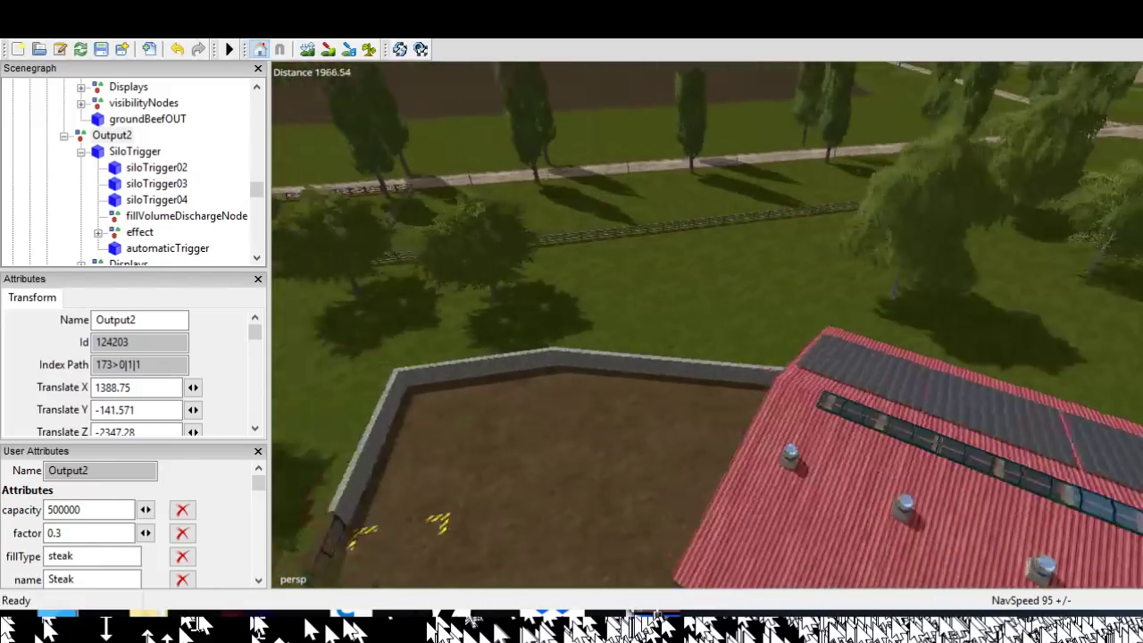
Examine the water trough and the valve pipe beside the dirt track along the pasture's stone wall
{"action": "left_click_drag", "start_coordinate": [858, 500], "coordinate": [1080, 510], "text": "alt"}
{"action": "scroll", "coordinate": [952, 518], "scroll_direction": "down", "scroll_amount": 5}
{"action": "scroll", "coordinate": [1080, 510], "scroll_direction": "up", "scroll_amount": 4}
{"action": "scroll", "coordinate": [1130, 431], "scroll_direction": "up", "scroll_amount": 10}
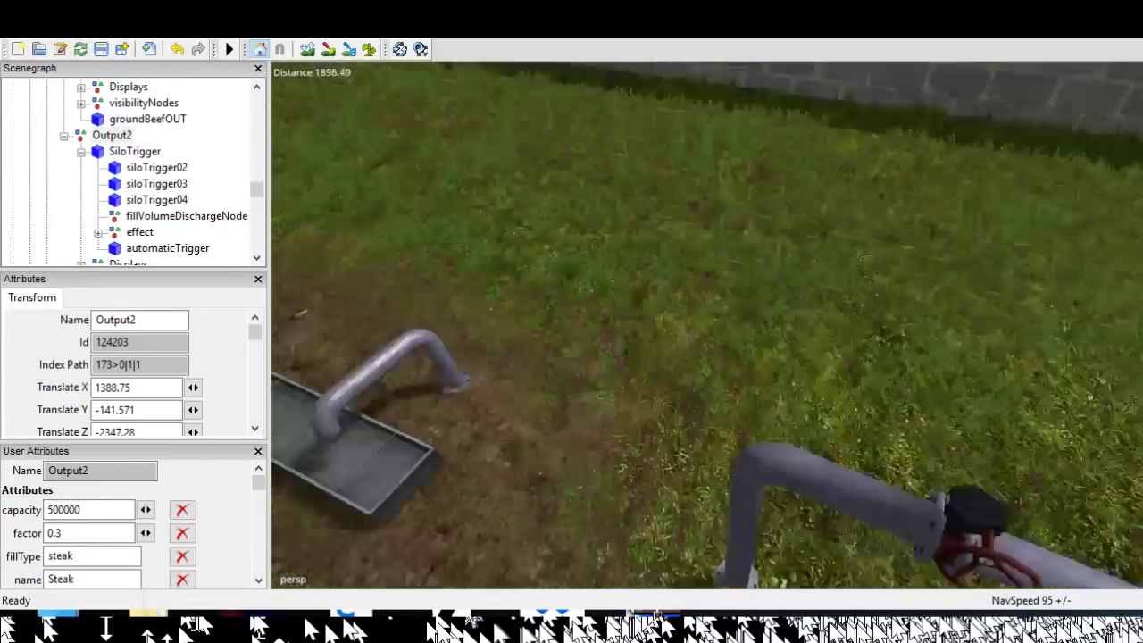
{"action": "mouse_move", "coordinate": [804, 375]}
{"action": "left_mouse_down", "text": "alt"}
{"action": "mouse_move", "coordinate": [714, 464]}
{"action": "mouse_move", "coordinate": [719, 411]}
{"action": "mouse_move", "coordinate": [794, 366]}
{"action": "left_mouse_up", "text": "alt"}
{"action": "scroll", "coordinate": [795, 366], "scroll_direction": "down", "scroll_amount": 3}
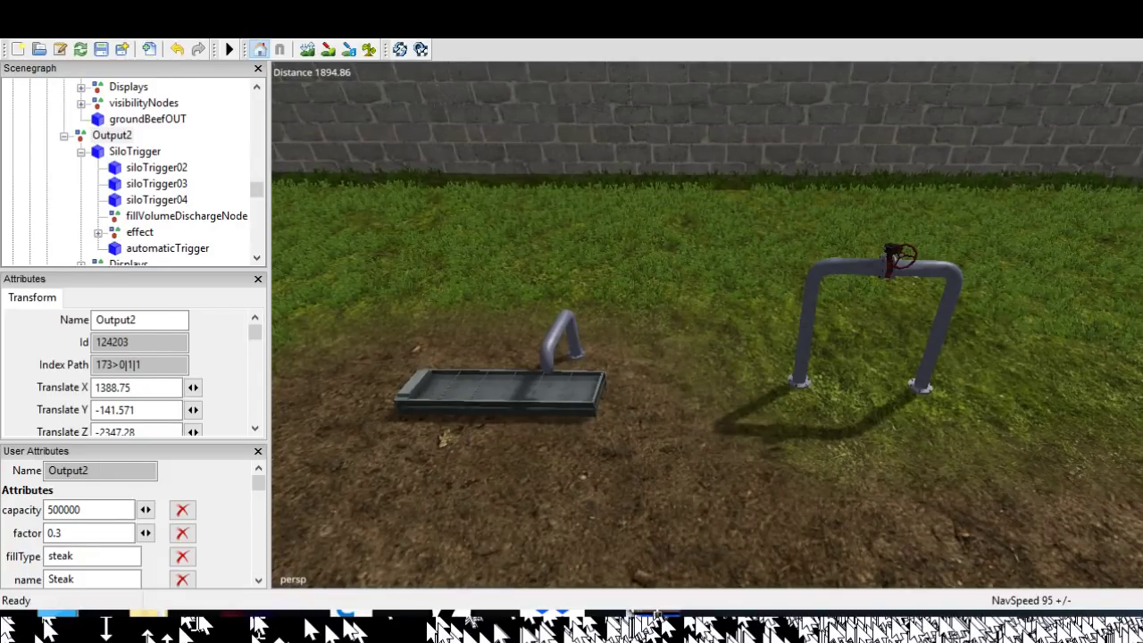
{"action": "mouse_move", "coordinate": [1099, 523]}
{"action": "middle_mouse_down", "text": "alt"}
{"action": "mouse_move", "coordinate": [1082, 526]}
{"action": "mouse_move", "coordinate": [1097, 524]}
{"action": "middle_mouse_up", "text": "alt"}
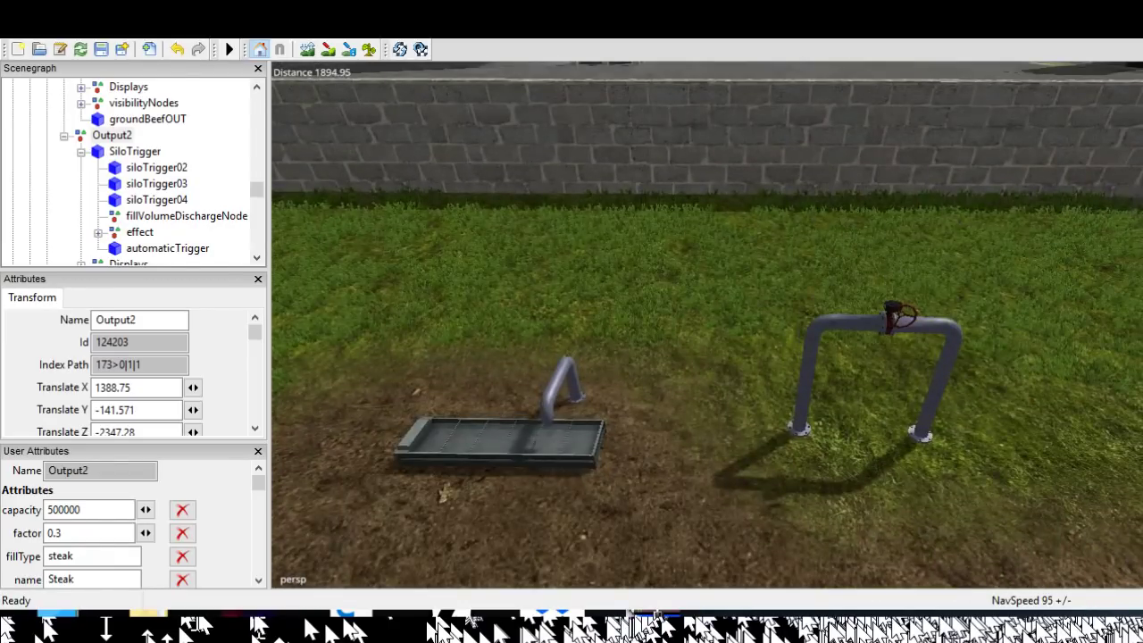
Compare the position of the trough and valve pipe with the striped trigger area on the paving across the wall
{"action": "middle_click_drag", "start_coordinate": [1107, 464], "coordinate": [501, 580], "text": "alt"}
{"action": "left_click_drag", "start_coordinate": [500, 581], "coordinate": [764, 597], "text": "alt"}
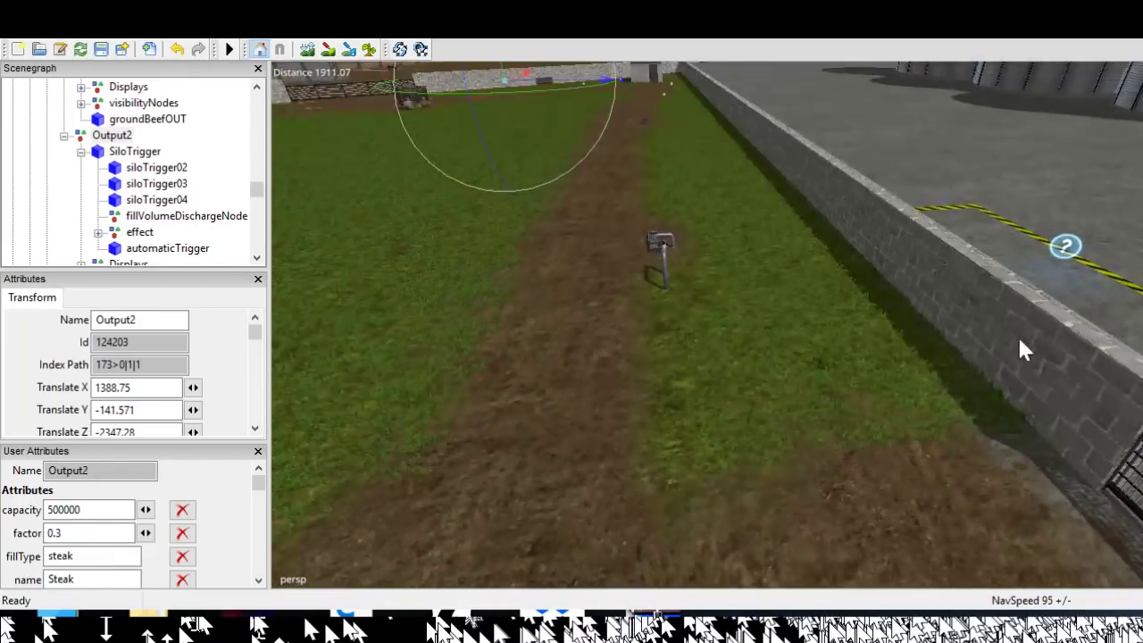
{"action": "middle_click_drag", "start_coordinate": [858, 375], "coordinate": [690, 356], "text": "alt"}
{"action": "scroll", "coordinate": [706, 357], "scroll_direction": "up", "scroll_amount": 1}
{"action": "left_click_drag", "start_coordinate": [690, 355], "coordinate": [786, 393], "text": "alt"}
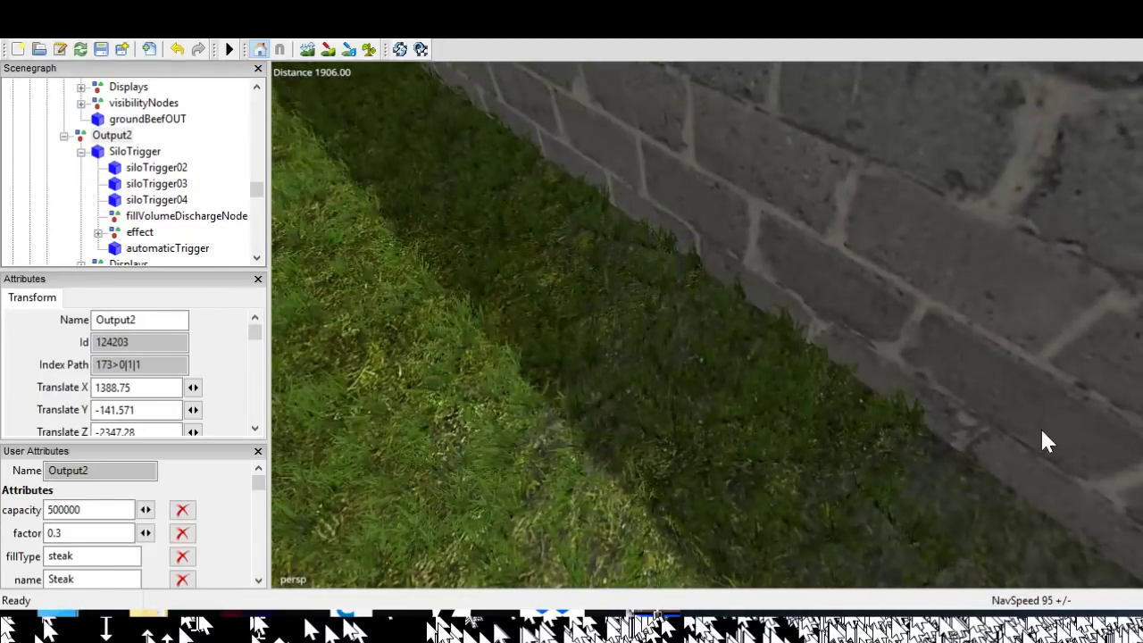
{"action": "scroll", "coordinate": [1097, 538], "scroll_direction": "down", "scroll_amount": 2}
{"action": "middle_click_drag", "start_coordinate": [804, 501], "coordinate": [1005, 526], "text": "alt"}
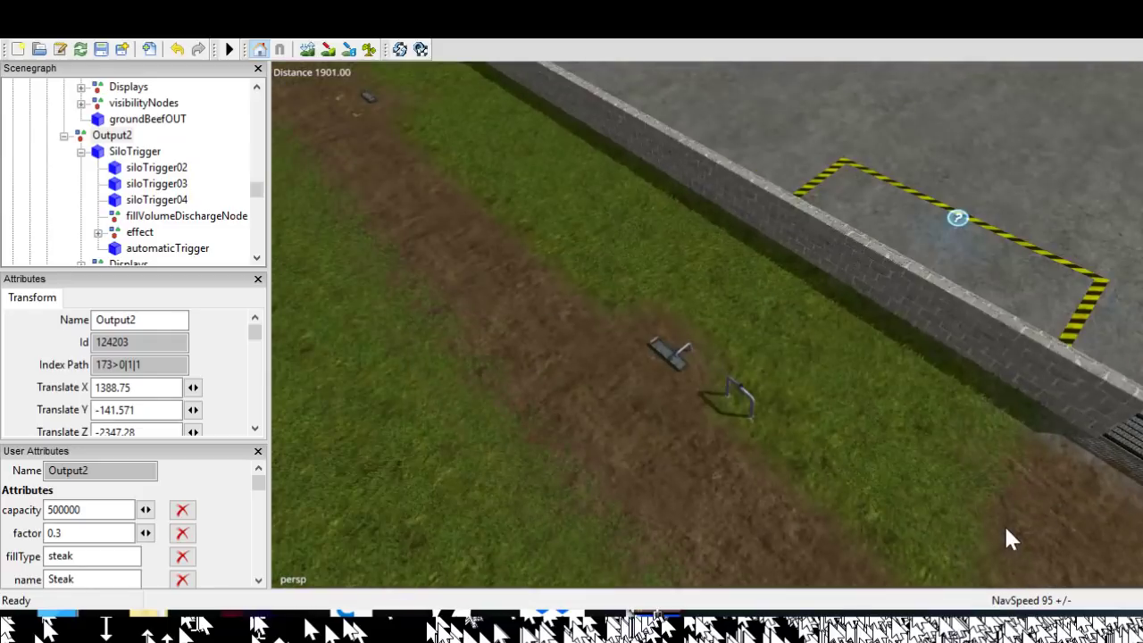
{"action": "left_click_drag", "start_coordinate": [1005, 527], "coordinate": [1136, 518], "text": "alt"}
{"action": "middle_click_drag", "start_coordinate": [1139, 528], "coordinate": [1142, 507], "text": "alt"}
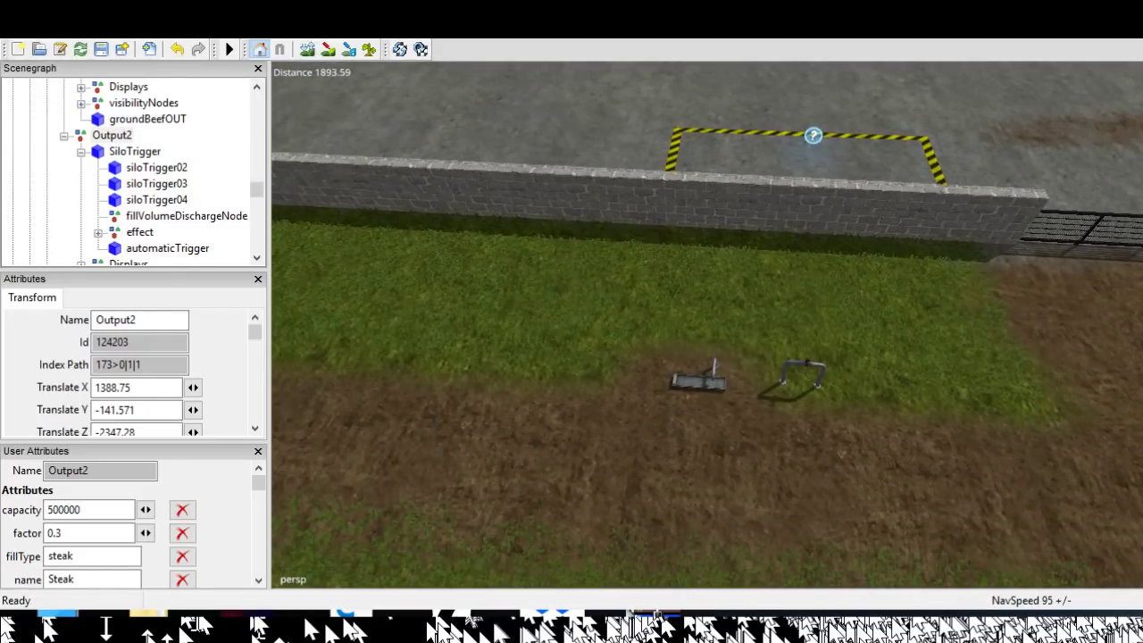
Inspect the trough and valve pipe up close again, including their placement relative to the wall and fence gate
{"action": "scroll", "coordinate": [1142, 507], "scroll_direction": "up", "scroll_amount": 1}
{"action": "left_click_drag", "start_coordinate": [1142, 507], "coordinate": [1136, 495], "text": "alt"}
{"action": "middle_click_drag", "start_coordinate": [1105, 495], "coordinate": [1123, 334], "text": "alt"}
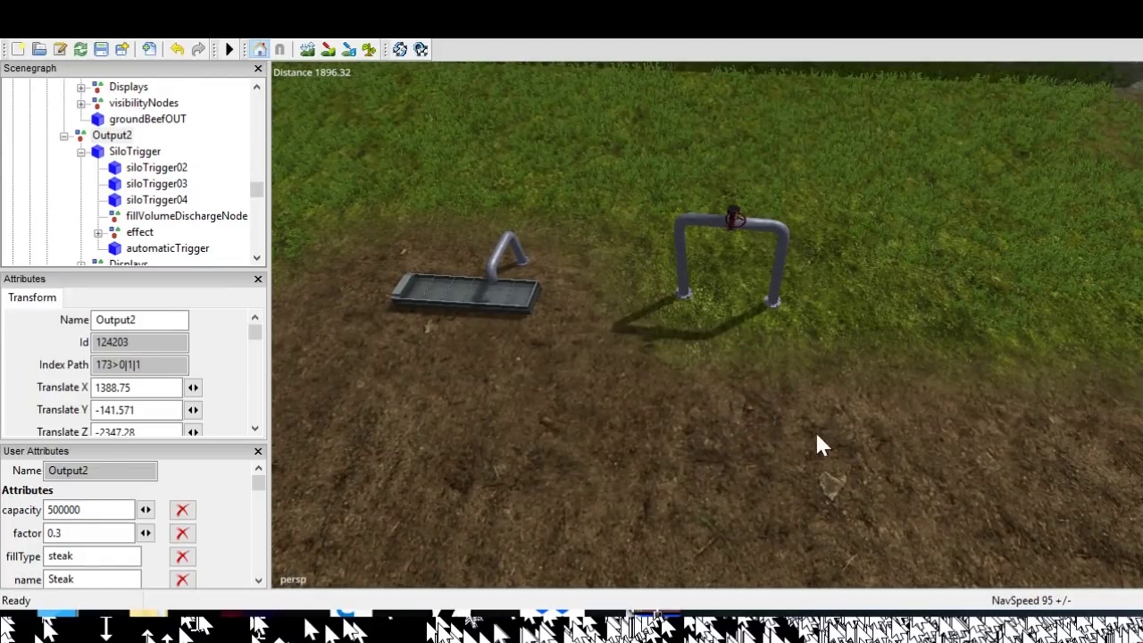
{"action": "middle_click_drag", "start_coordinate": [826, 420], "coordinate": [788, 455], "text": "alt"}
{"action": "left_click_drag", "start_coordinate": [788, 454], "coordinate": [1029, 331], "text": "alt"}
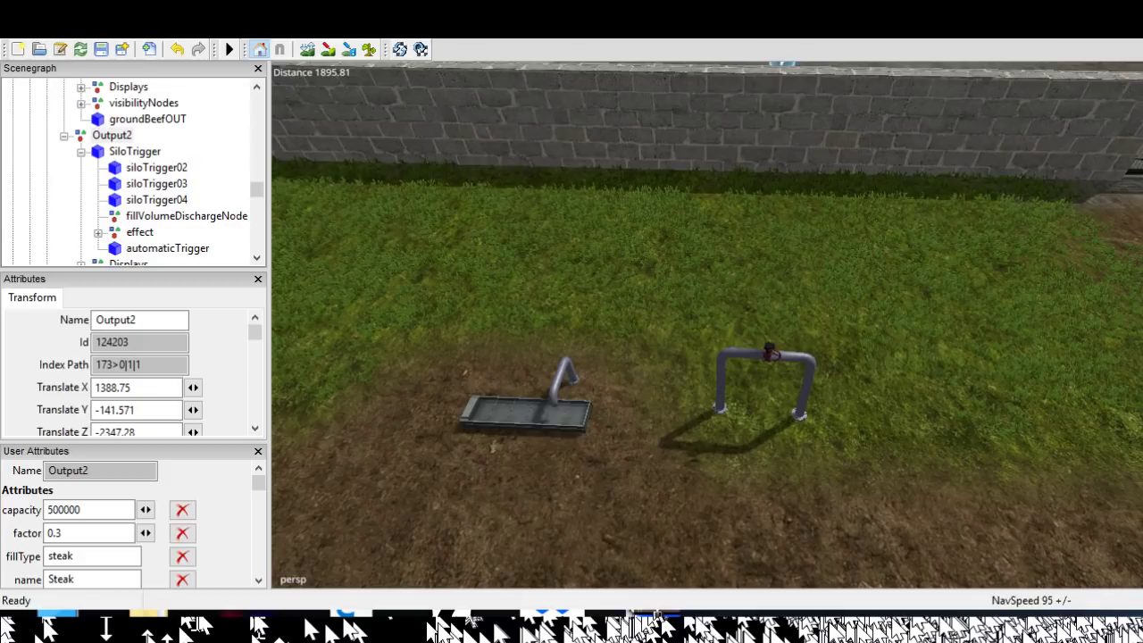
{"action": "scroll", "coordinate": [707, 325], "scroll_direction": "down", "scroll_amount": 5}
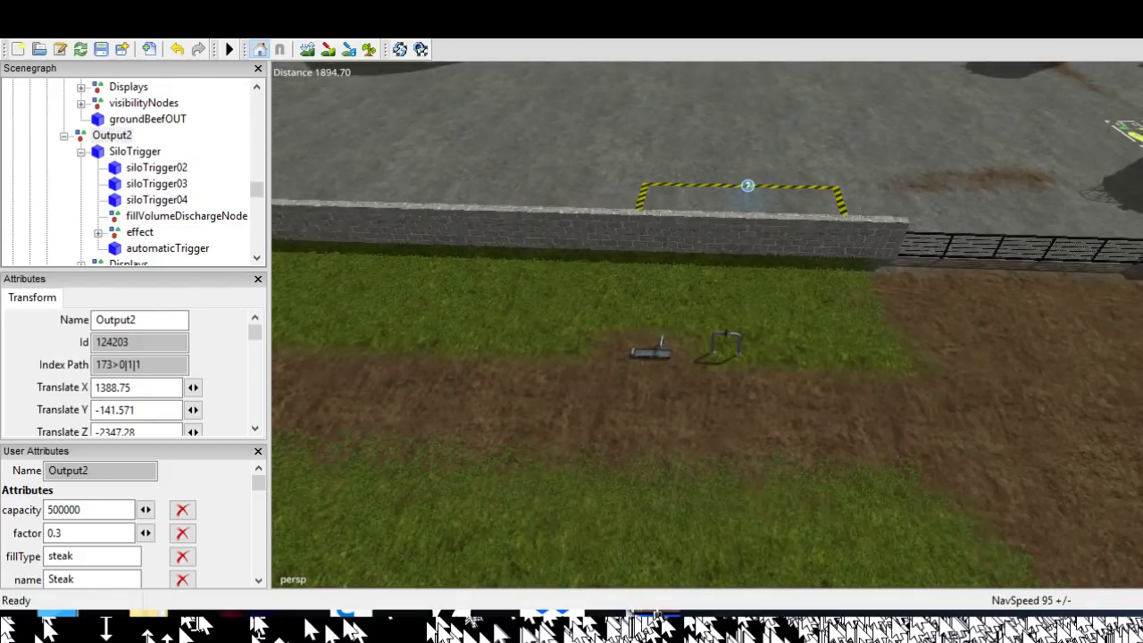
Survey the whole pasture from above, including the red-roofed barns, walled dirt pens and the silo yard
{"action": "middle_click_drag", "start_coordinate": [707, 326], "coordinate": [448, 370], "text": "alt"}
{"action": "left_click_drag", "start_coordinate": [1136, 433], "coordinate": [936, 311], "text": "alt"}
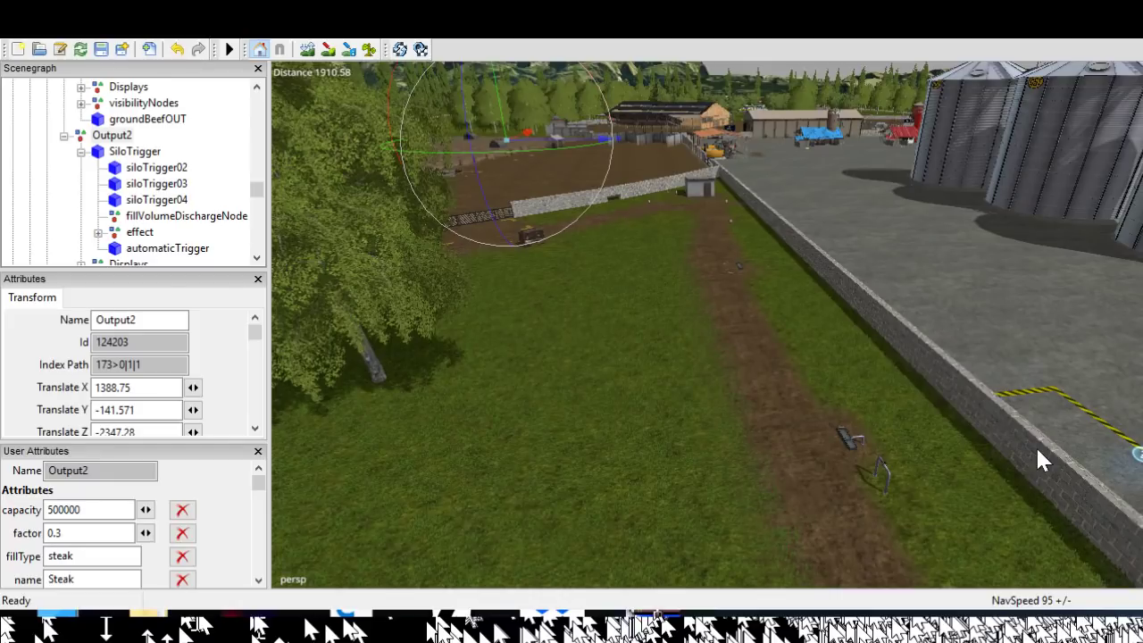
{"action": "right_click_drag", "start_coordinate": [1037, 450], "coordinate": [973, 510], "text": "alt"}
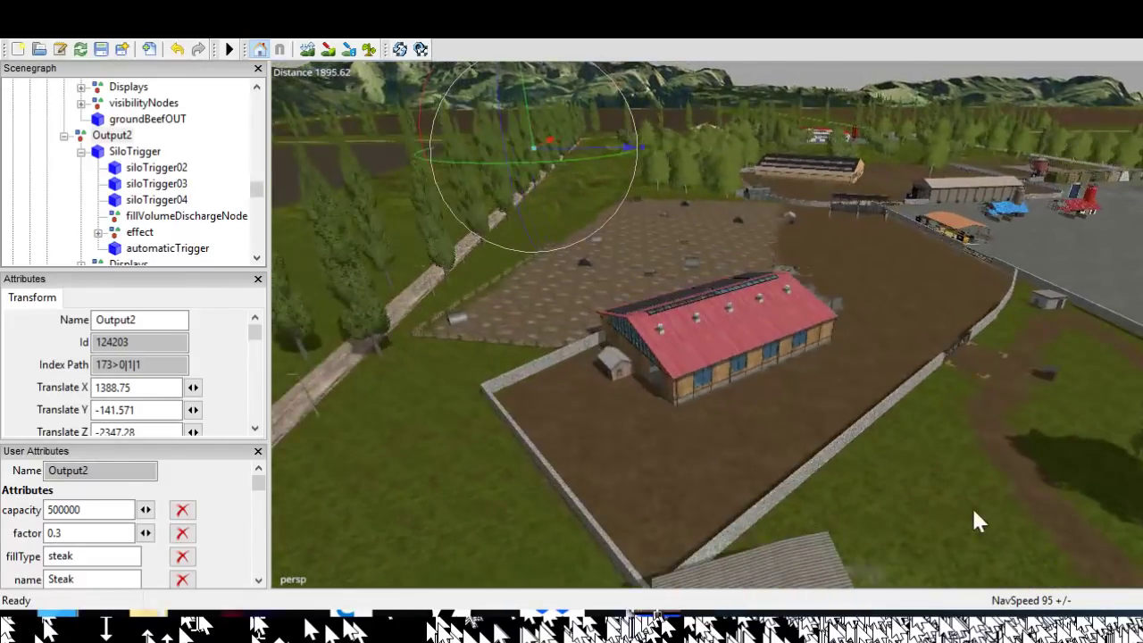
{"action": "left_click_drag", "start_coordinate": [974, 510], "coordinate": [1071, 513], "text": "alt"}
{"action": "right_click_drag", "start_coordinate": [1071, 514], "coordinate": [1034, 510], "text": "alt"}
{"action": "left_click_drag", "start_coordinate": [1034, 510], "coordinate": [1102, 516], "text": "alt"}
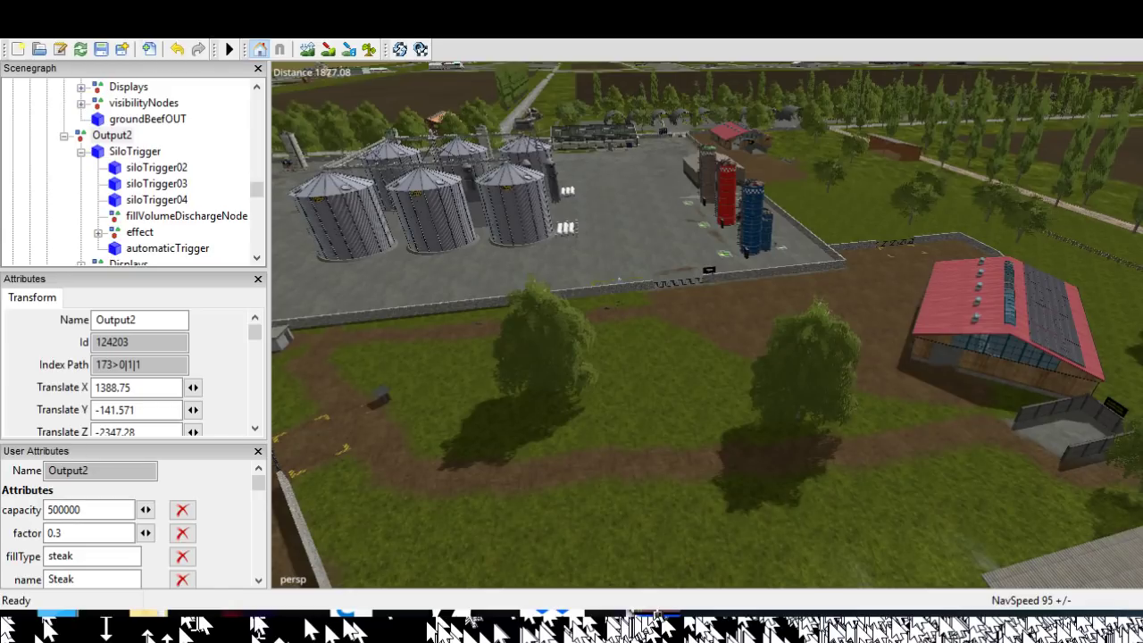
Survey the paved farmyard from the air, including its outer walls, the surrounding roads and fields, and the nearby arched shelters
{"action": "left_click_drag", "start_coordinate": [616, 545], "coordinate": [804, 571], "text": "alt"}
{"action": "scroll", "coordinate": [643, 571], "scroll_direction": "up", "scroll_amount": 5}
{"action": "left_click_drag", "start_coordinate": [706, 358], "coordinate": [732, 464], "text": "alt"}
{"action": "scroll", "coordinate": [706, 357], "scroll_direction": "up", "scroll_amount": 8}
{"action": "scroll", "coordinate": [706, 357], "scroll_direction": "up", "scroll_amount": 6}
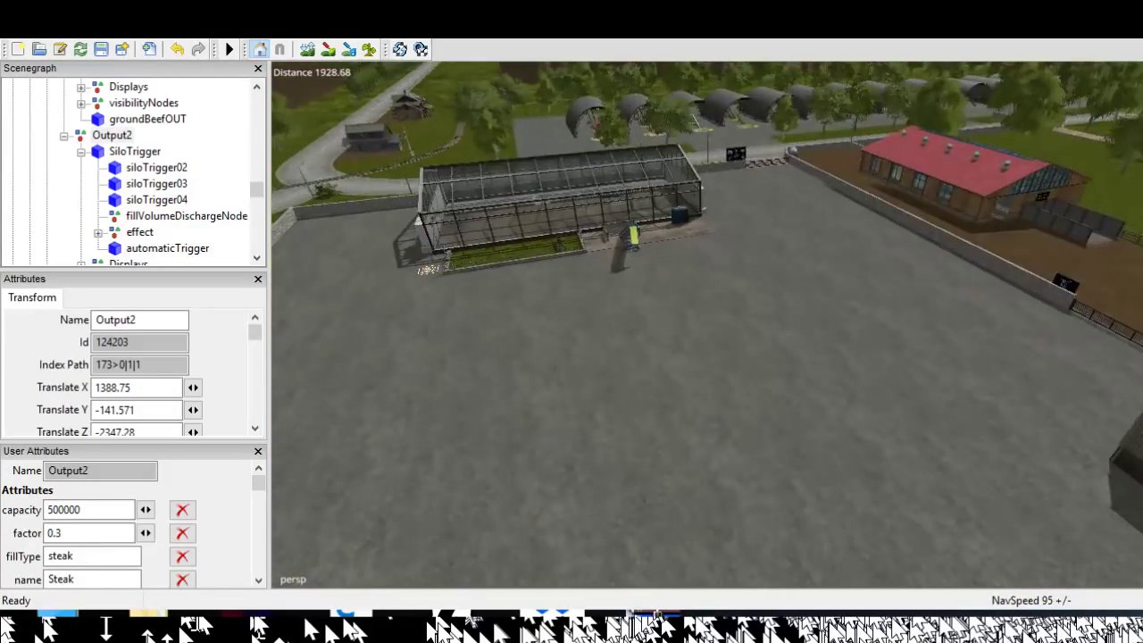
{"action": "scroll", "coordinate": [706, 358], "scroll_direction": "up", "scroll_amount": 3}
{"action": "left_click_drag", "start_coordinate": [705, 358], "coordinate": [643, 291], "text": "alt"}
{"action": "left_click_drag", "start_coordinate": [893, 295], "coordinate": [1086, 437], "text": "alt"}
{"action": "middle_click_drag", "start_coordinate": [1086, 438], "coordinate": [817, 495], "text": "alt"}
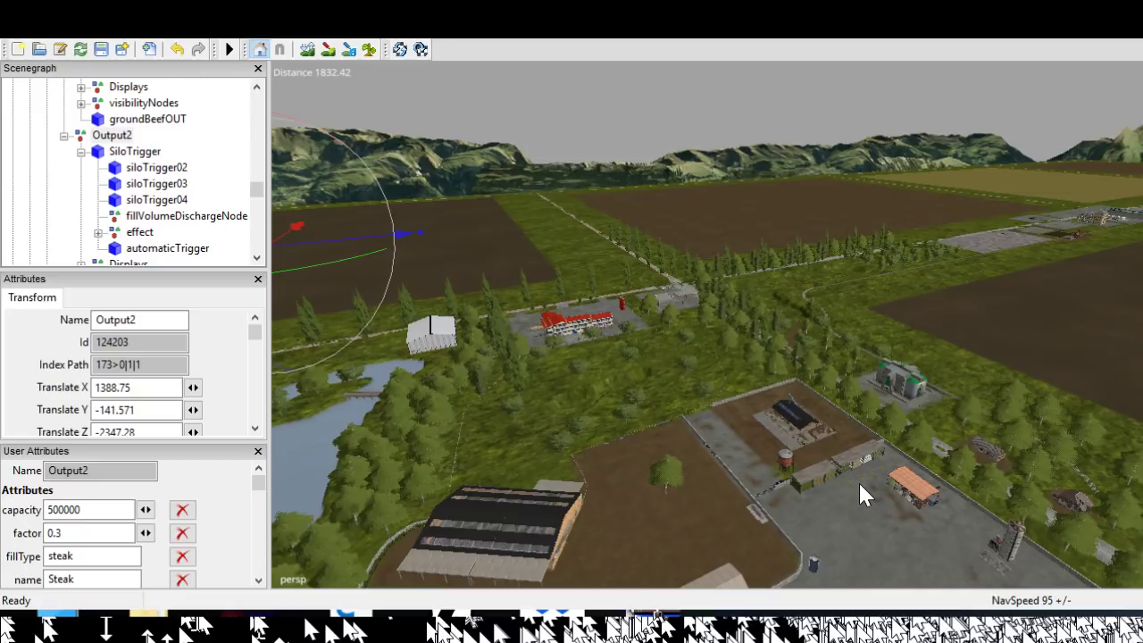
{"action": "left_click_drag", "start_coordinate": [746, 563], "coordinate": [983, 590], "text": "alt"}
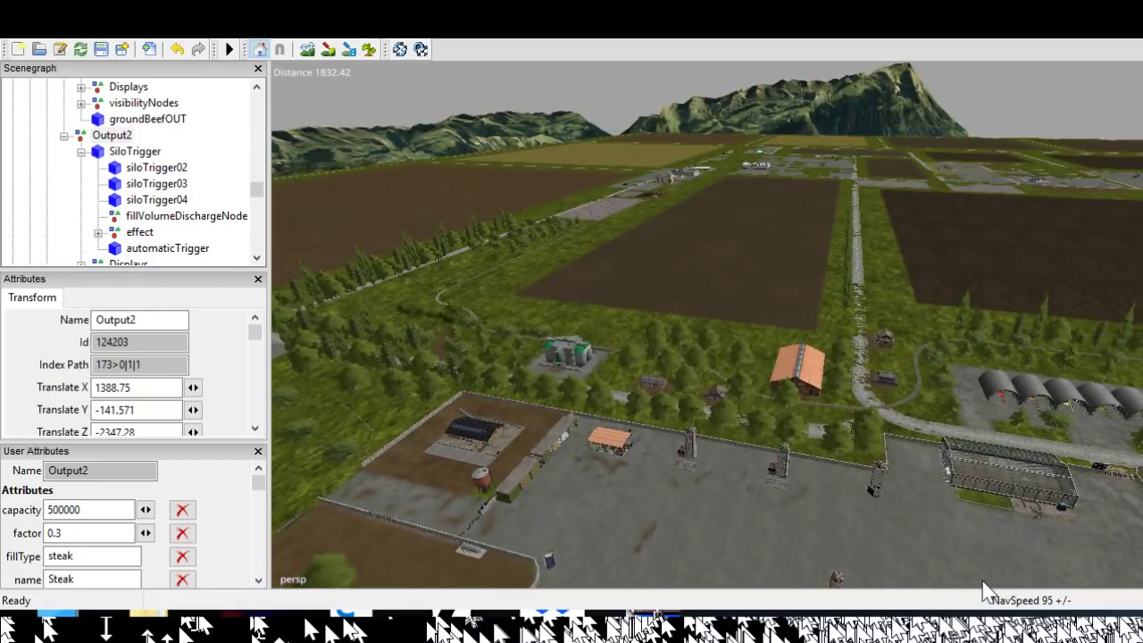
{"action": "left_click_drag", "start_coordinate": [982, 589], "coordinate": [871, 630], "text": "alt"}
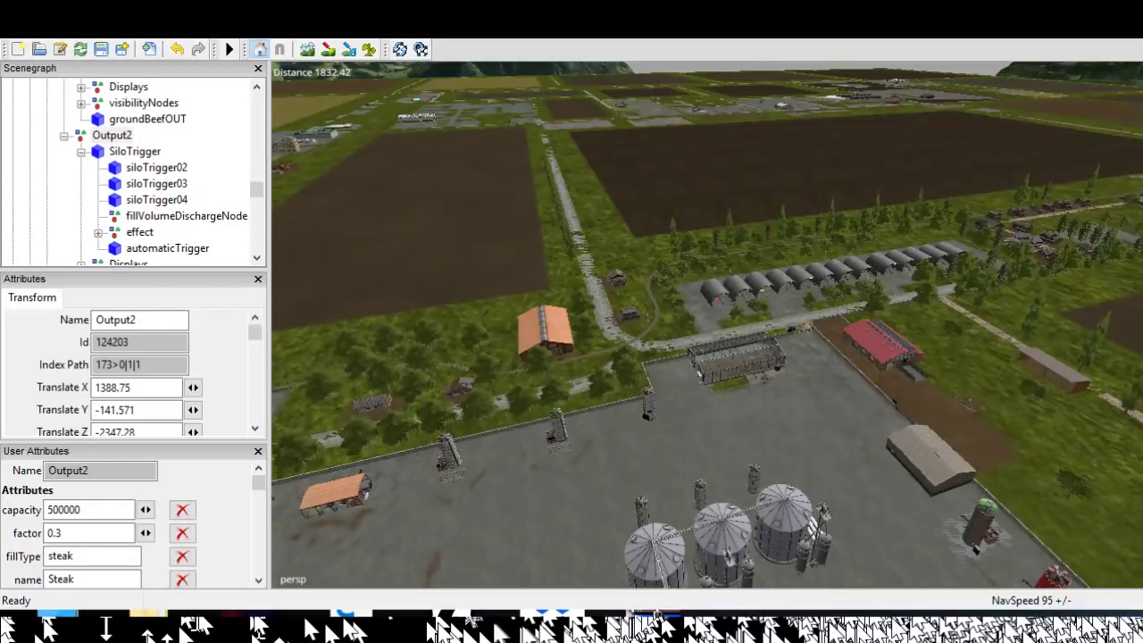
{"action": "middle_click_drag", "start_coordinate": [870, 630], "coordinate": [1002, 604], "text": "alt"}
{"action": "right_click_drag", "start_coordinate": [1027, 577], "coordinate": [1104, 382], "text": "alt"}
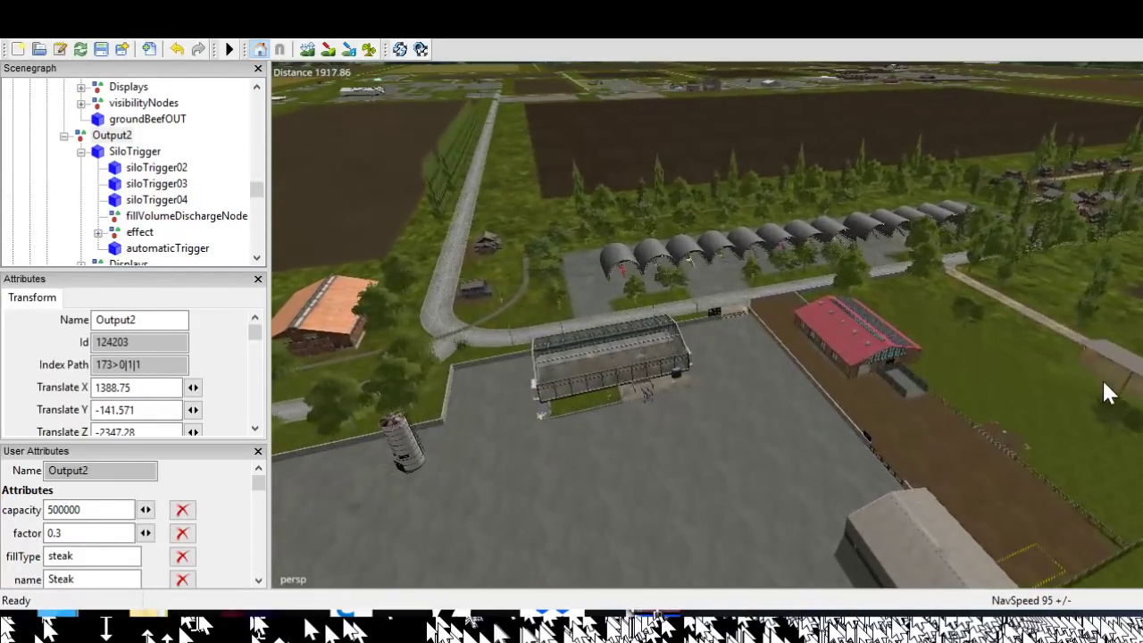
{"action": "left_click_drag", "start_coordinate": [1006, 576], "coordinate": [777, 594], "text": "alt"}
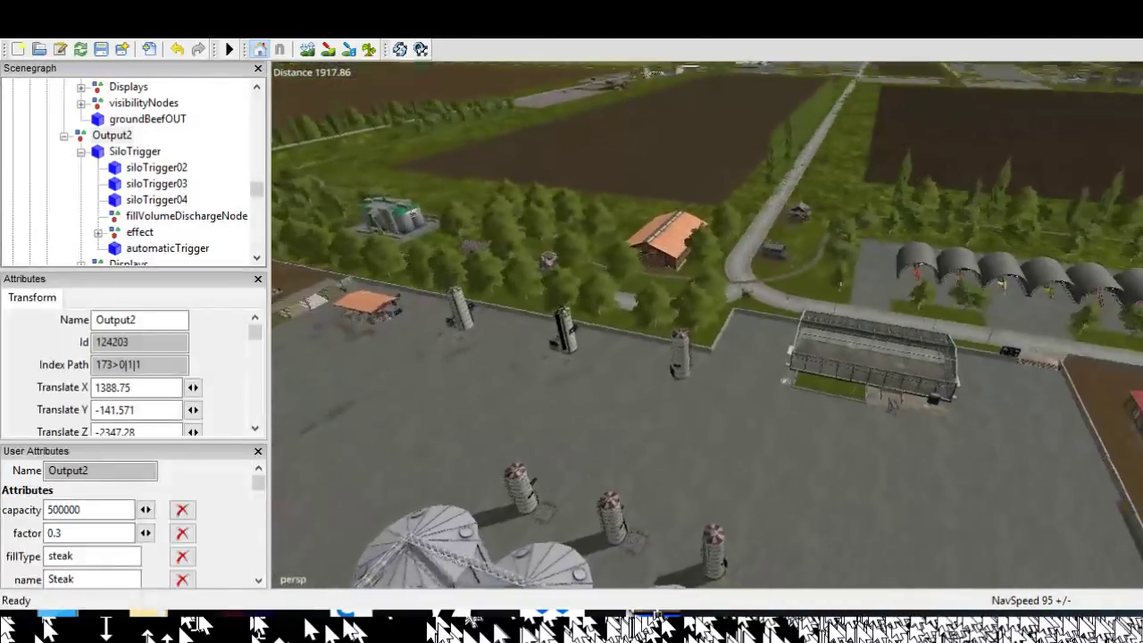
Examine the glass-roofed building with its fenced grass run and eggs pickup spot, plus the tall silos along the neighbouring wall
{"action": "middle_click_drag", "start_coordinate": [708, 325], "coordinate": [554, 322], "text": "alt"}
{"action": "scroll", "coordinate": [707, 325], "scroll_direction": "up", "scroll_amount": 4}
{"action": "scroll", "coordinate": [708, 325], "scroll_direction": "up", "scroll_amount": 3}
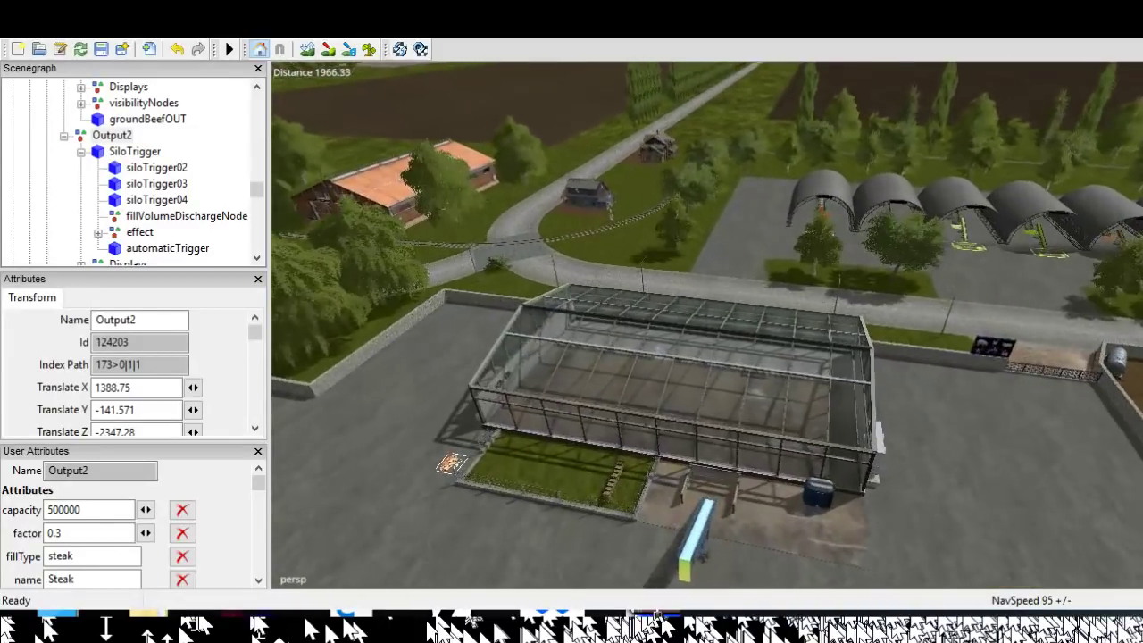
{"action": "left_click_drag", "start_coordinate": [1063, 518], "coordinate": [990, 537], "text": "alt"}
{"action": "middle_click_drag", "start_coordinate": [990, 537], "coordinate": [1036, 552], "text": "alt"}
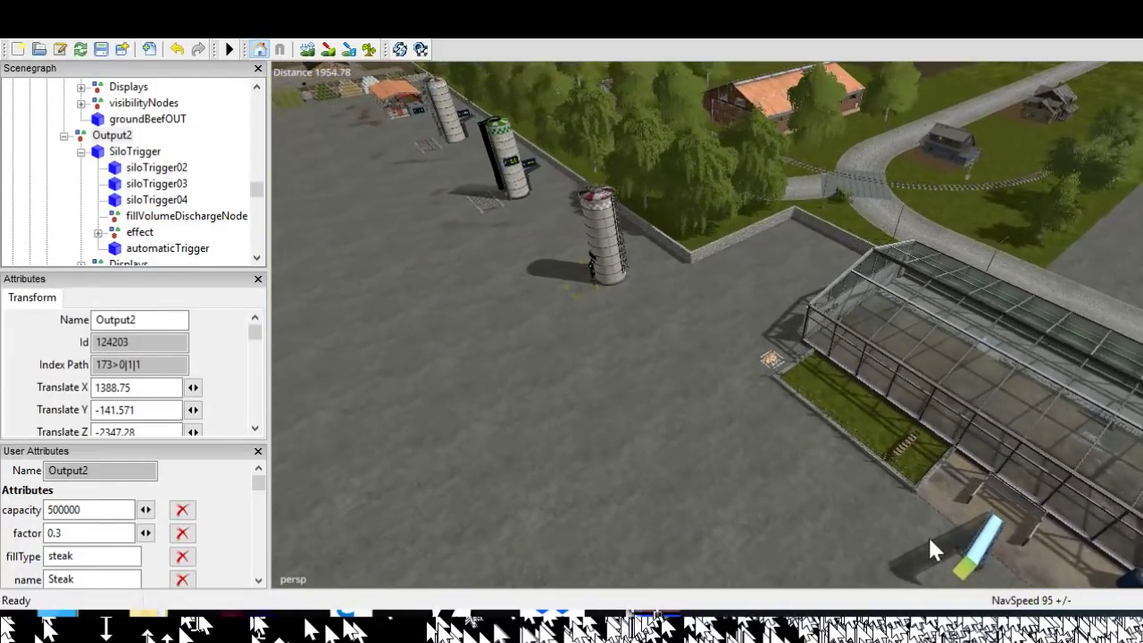
{"action": "left_click_drag", "start_coordinate": [929, 536], "coordinate": [1009, 536], "text": "alt"}
{"action": "middle_click_drag", "start_coordinate": [1009, 535], "coordinate": [1085, 542], "text": "alt"}
{"action": "scroll", "coordinate": [707, 325], "scroll_direction": "up", "scroll_amount": 6}
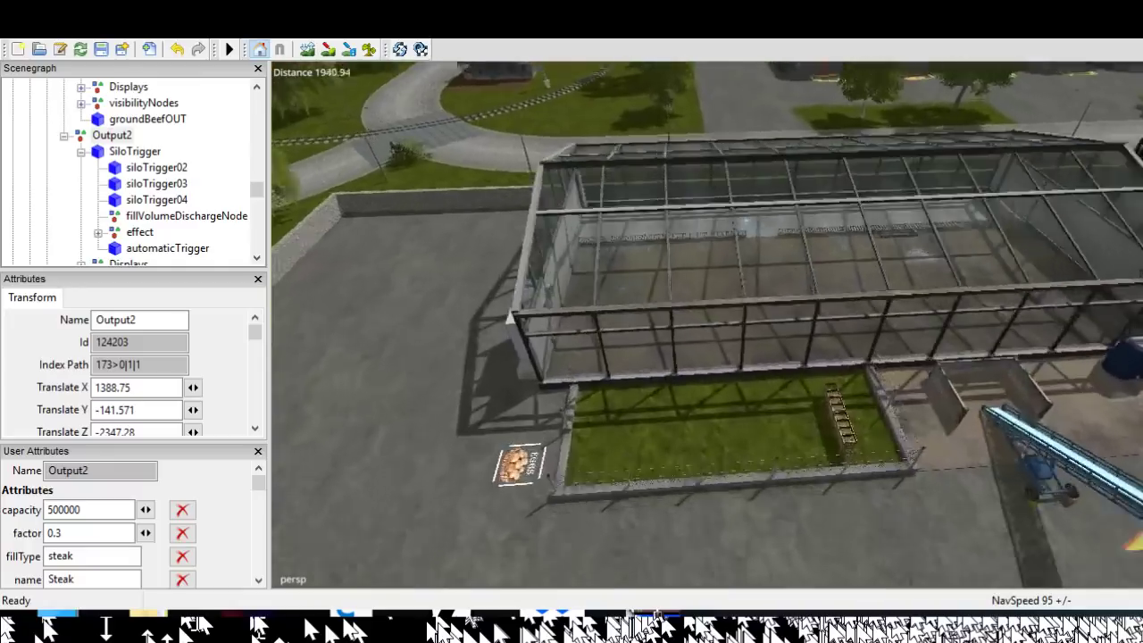
{"action": "middle_click_drag", "start_coordinate": [707, 325], "coordinate": [880, 264], "text": "alt"}
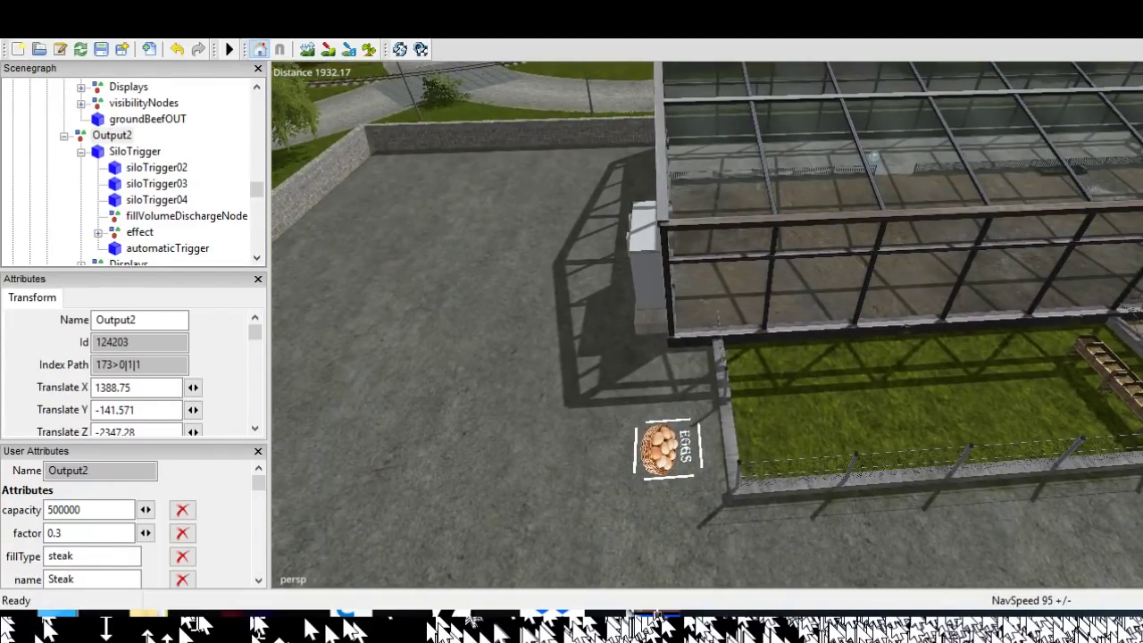
{"action": "scroll", "coordinate": [707, 325], "scroll_direction": "down", "scroll_amount": 5}
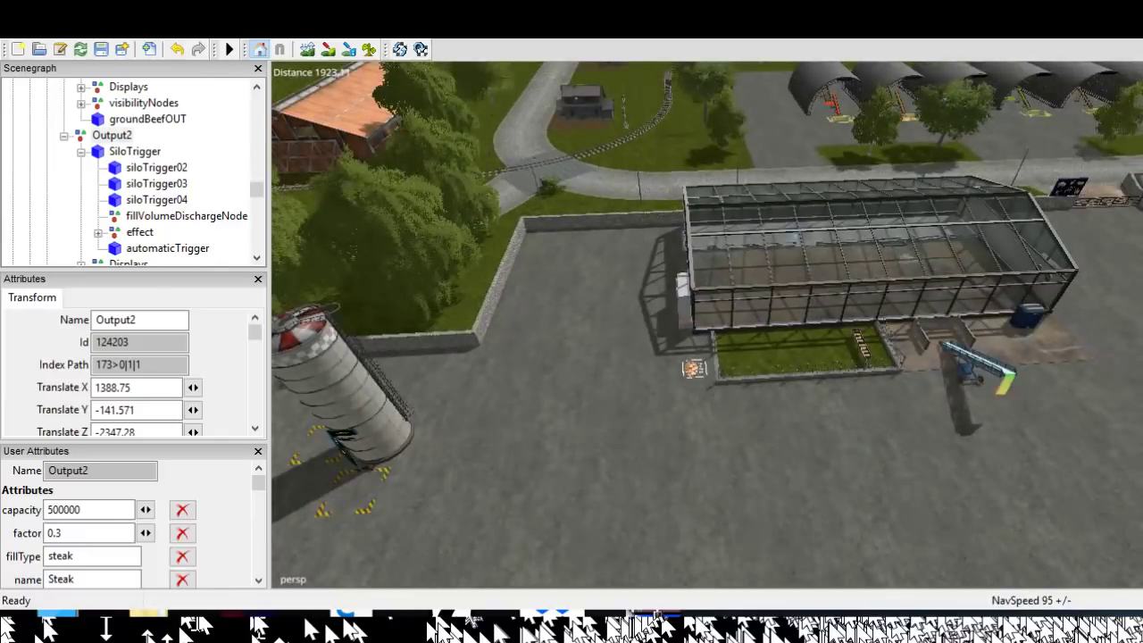
{"action": "left_click_drag", "start_coordinate": [625, 447], "coordinate": [432, 405], "text": "alt"}
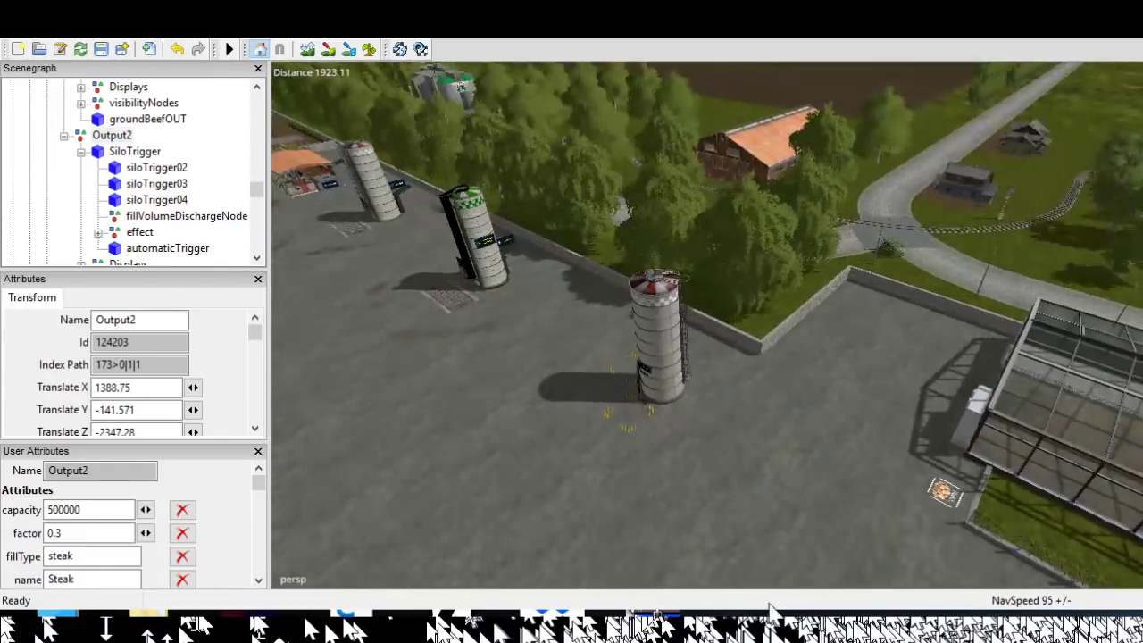
{"action": "middle_click_drag", "start_coordinate": [510, 413], "coordinate": [672, 483], "text": "alt"}
{"action": "left_click_drag", "start_coordinate": [671, 482], "coordinate": [879, 464], "text": "alt"}
{"action": "middle_click_drag", "start_coordinate": [880, 464], "coordinate": [768, 507], "text": "alt"}
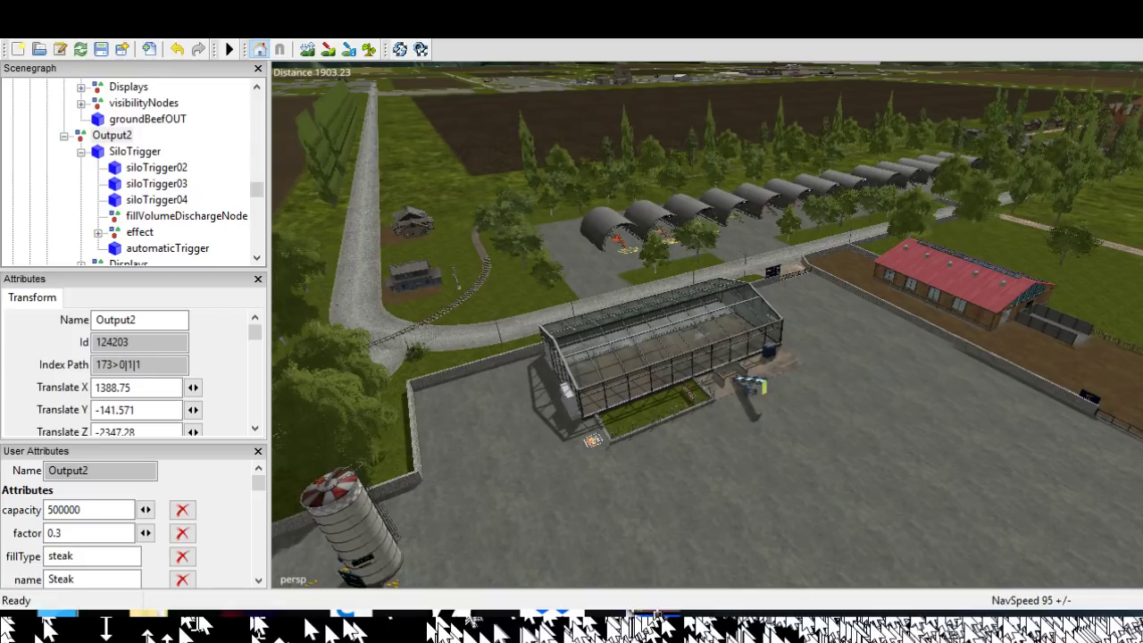
Inspect the brown, red and blue silos, the adjacent storage shed and the large grain silos in the middle of the yard
{"action": "left_click_drag", "start_coordinate": [1019, 581], "coordinate": [1141, 571], "text": "alt"}
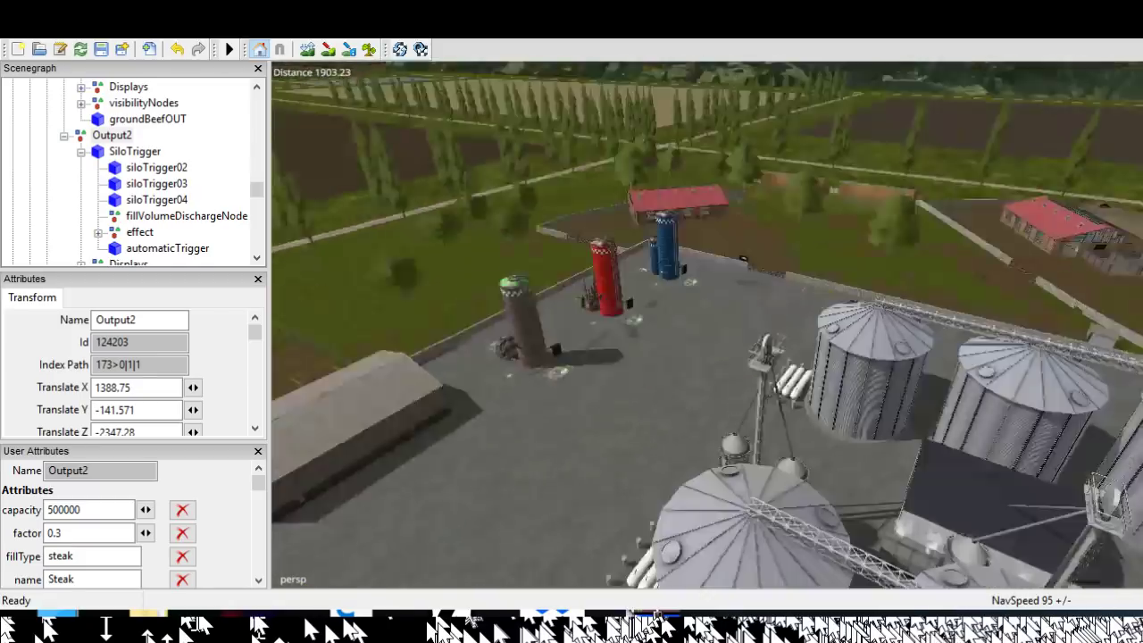
{"action": "left_click_drag", "start_coordinate": [679, 375], "coordinate": [696, 303], "text": "alt"}
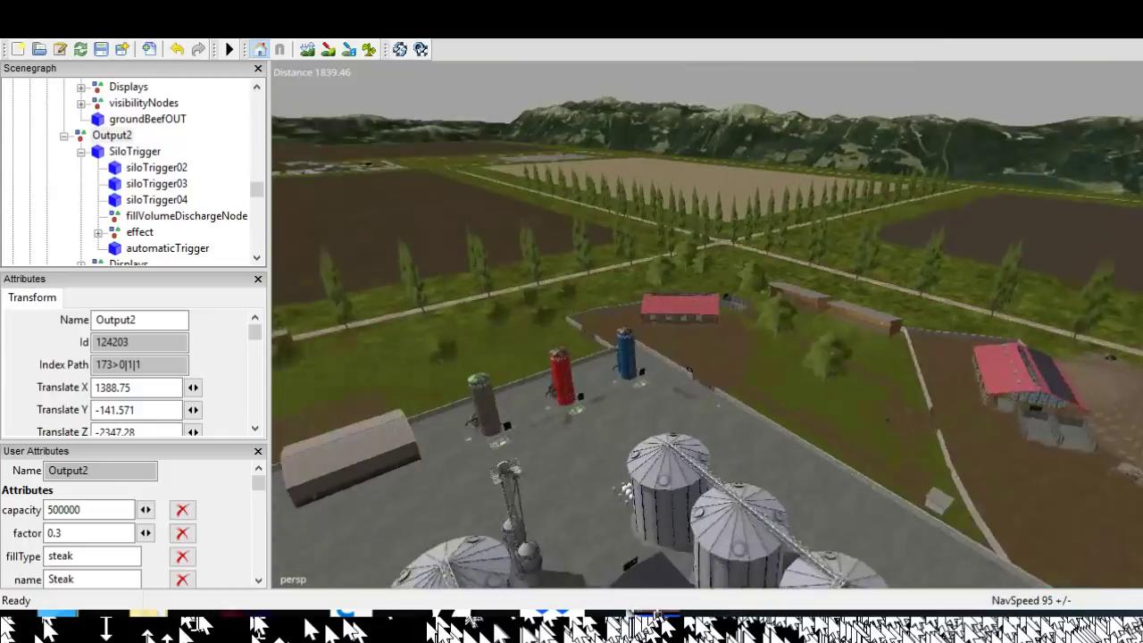
{"action": "left_click_drag", "start_coordinate": [1072, 585], "coordinate": [1007, 585], "text": "alt"}
{"action": "scroll", "coordinate": [1052, 451], "scroll_direction": "up", "scroll_amount": 4}
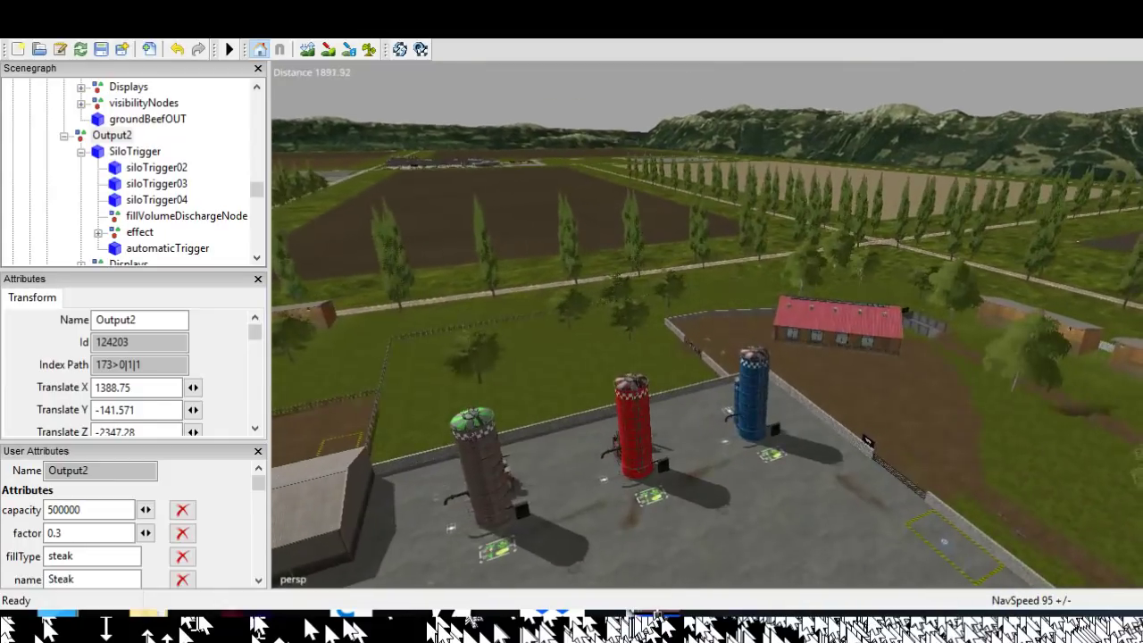
{"action": "scroll", "coordinate": [830, 393], "scroll_direction": "up", "scroll_amount": 3}
{"action": "left_click_drag", "start_coordinate": [705, 322], "coordinate": [715, 348], "text": "alt"}
{"action": "scroll", "coordinate": [830, 393], "scroll_direction": "up", "scroll_amount": 3}
{"action": "scroll", "coordinate": [831, 393], "scroll_direction": "down", "scroll_amount": 6}
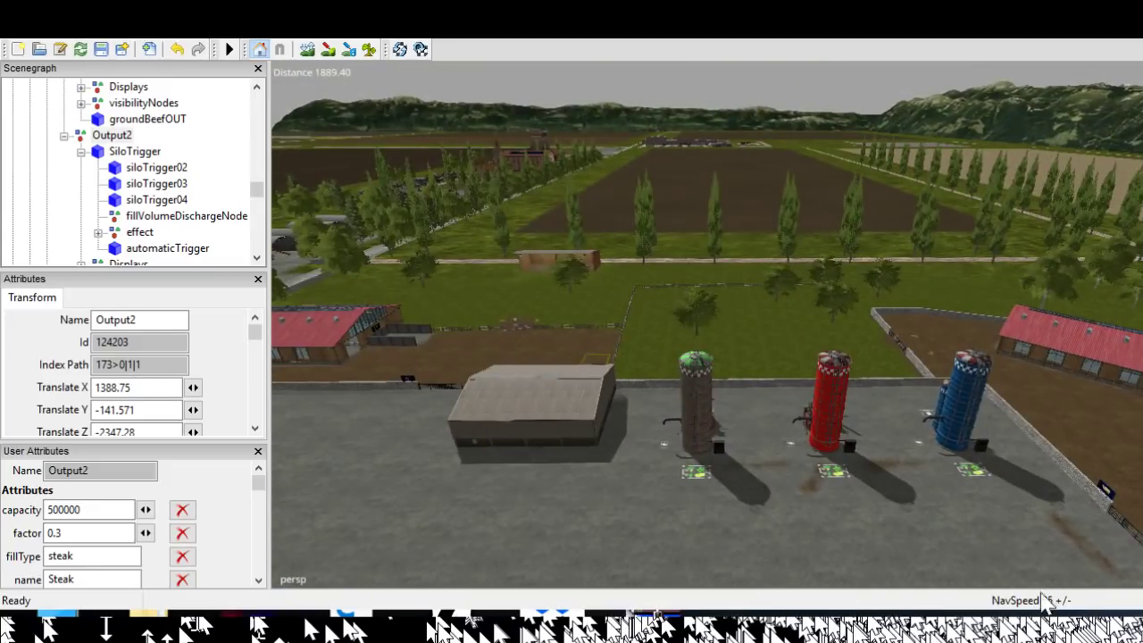
{"action": "middle_click_drag", "start_coordinate": [1054, 545], "coordinate": [884, 532], "text": "alt"}
{"action": "middle_click_drag", "start_coordinate": [715, 357], "coordinate": [893, 384], "text": "alt"}
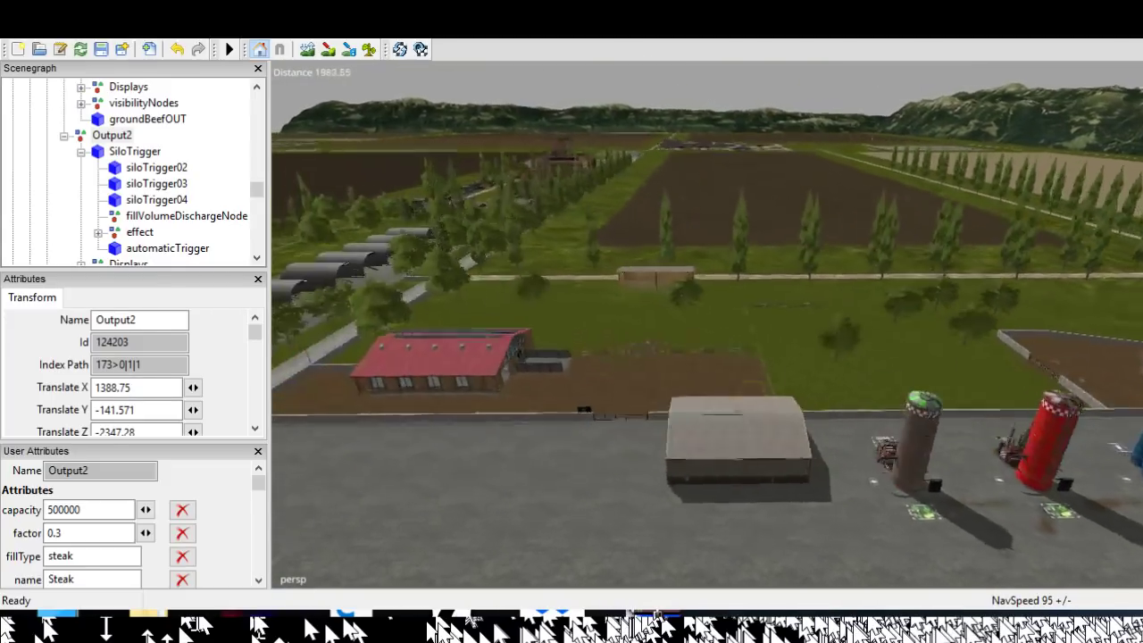
{"action": "left_click_drag", "start_coordinate": [714, 357], "coordinate": [1009, 379], "text": "alt"}
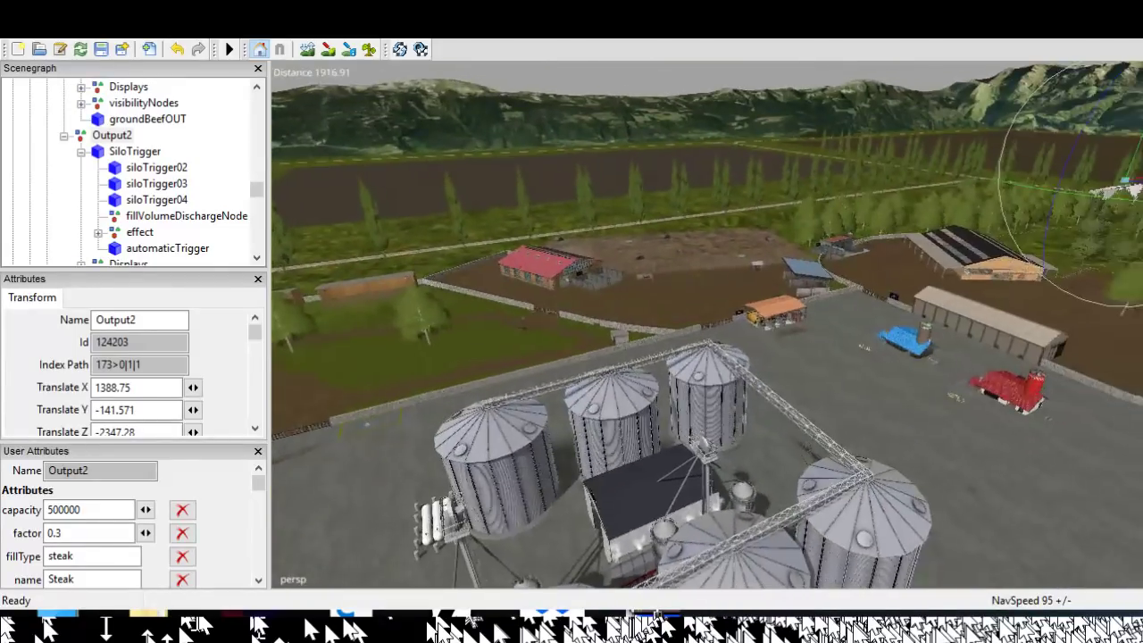
{"action": "middle_click_drag", "start_coordinate": [893, 375], "coordinate": [545, 397], "text": "alt"}
{"action": "left_click_drag", "start_coordinate": [804, 384], "coordinate": [572, 384], "text": "alt"}
{"action": "middle_click_drag", "start_coordinate": [983, 419], "coordinate": [705, 424], "text": "alt"}
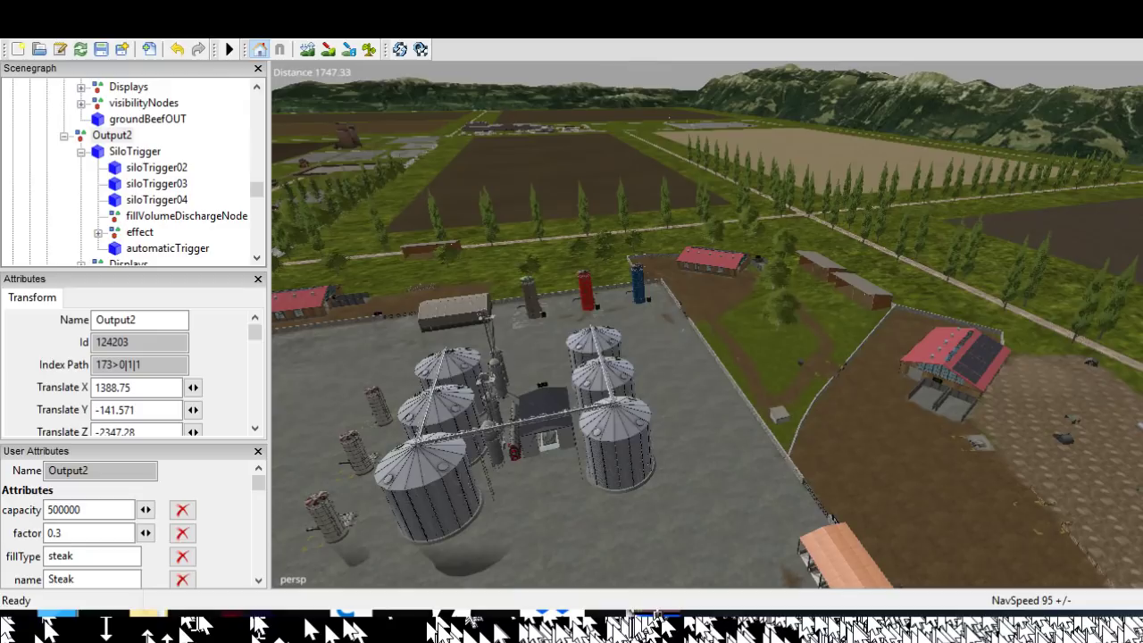
Examine the outside of the red-roofed pig barn, including its concrete pens and the "Clean your pigs here!" sign
{"action": "middle_click_drag", "start_coordinate": [561, 562], "coordinate": [605, 562], "text": "alt"}
{"action": "left_click_drag", "start_coordinate": [603, 560], "coordinate": [1042, 581], "text": "alt"}
{"action": "middle_click_drag", "start_coordinate": [1050, 585], "coordinate": [1103, 626], "text": "alt"}
{"action": "left_click_drag", "start_coordinate": [625, 447], "coordinate": [786, 487], "text": "alt"}
{"action": "scroll", "coordinate": [795, 448], "scroll_direction": "up", "scroll_amount": 5}
{"action": "middle_click_drag", "start_coordinate": [777, 527], "coordinate": [1090, 498], "text": "alt"}
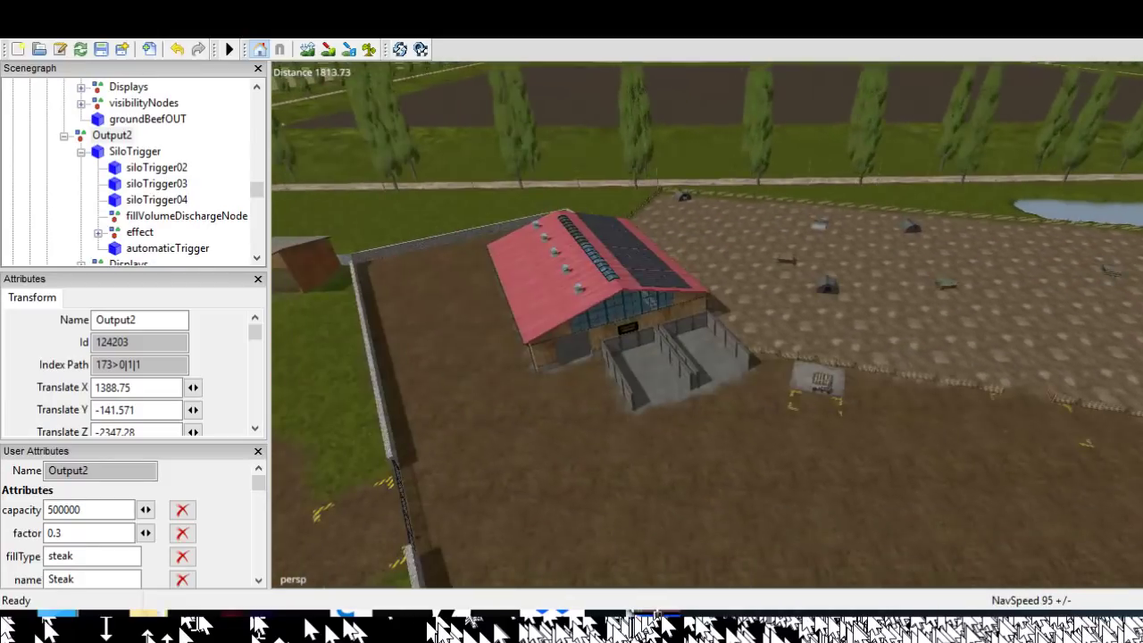
{"action": "left_click_drag", "start_coordinate": [1090, 499], "coordinate": [1014, 476], "text": "alt"}
{"action": "scroll", "coordinate": [1014, 476], "scroll_direction": "up", "scroll_amount": 10}
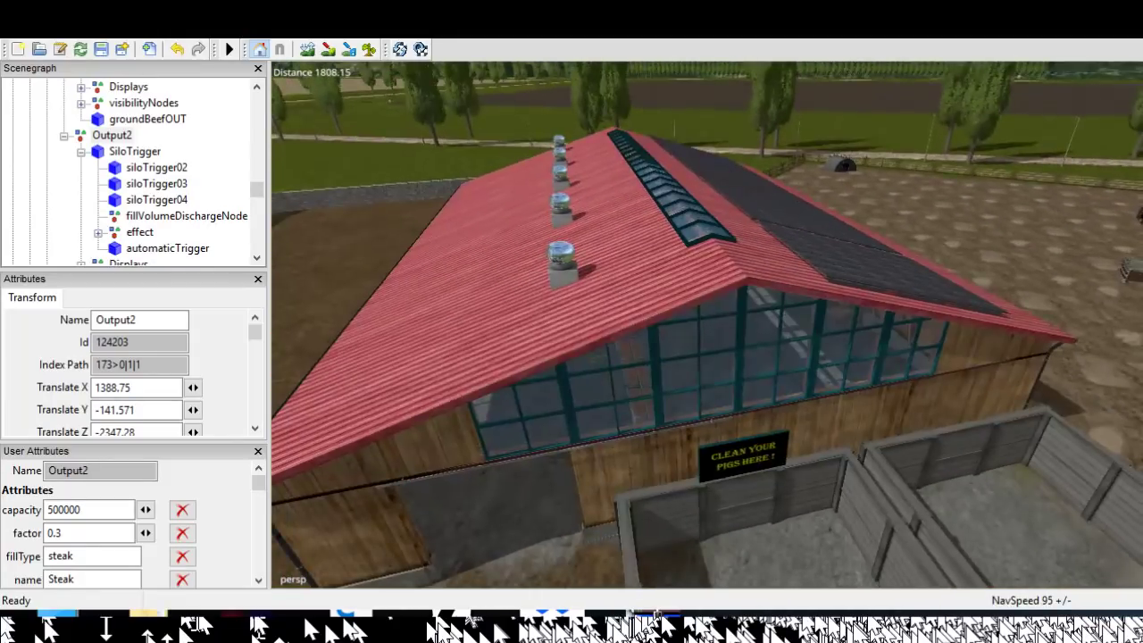
{"action": "scroll", "coordinate": [708, 325], "scroll_direction": "down", "scroll_amount": 5}
{"action": "scroll", "coordinate": [707, 325], "scroll_direction": "up", "scroll_amount": 10}
{"action": "scroll", "coordinate": [707, 325], "scroll_direction": "down", "scroll_amount": 4}
{"action": "middle_click_drag", "start_coordinate": [1099, 572], "coordinate": [1054, 393], "text": "alt"}
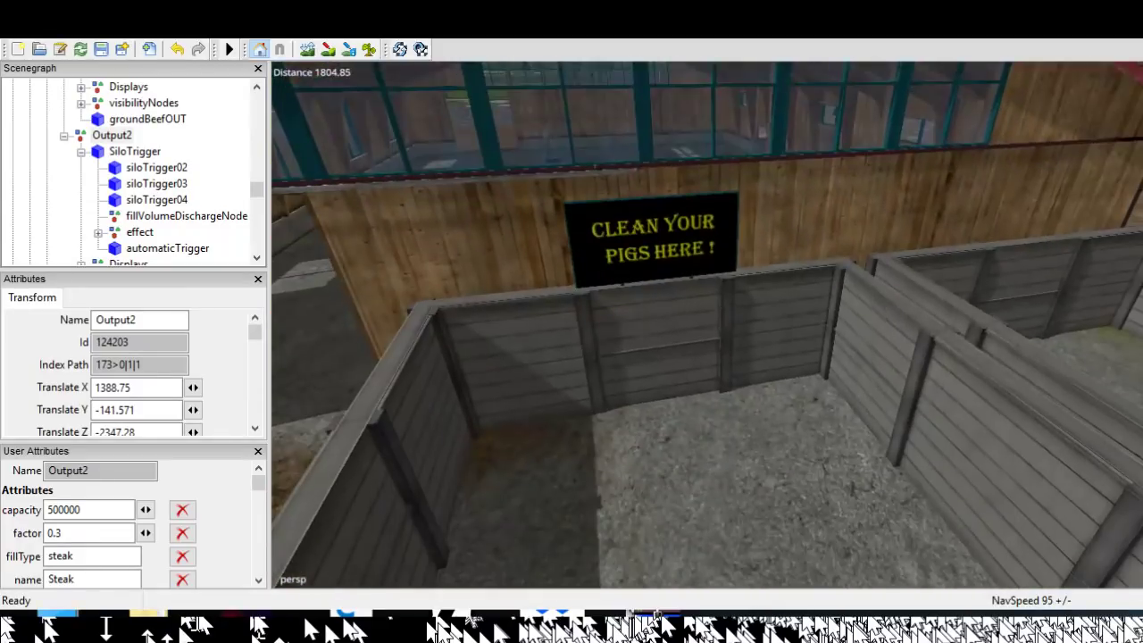
{"action": "left_click_drag", "start_coordinate": [1053, 392], "coordinate": [1142, 415], "text": "alt"}
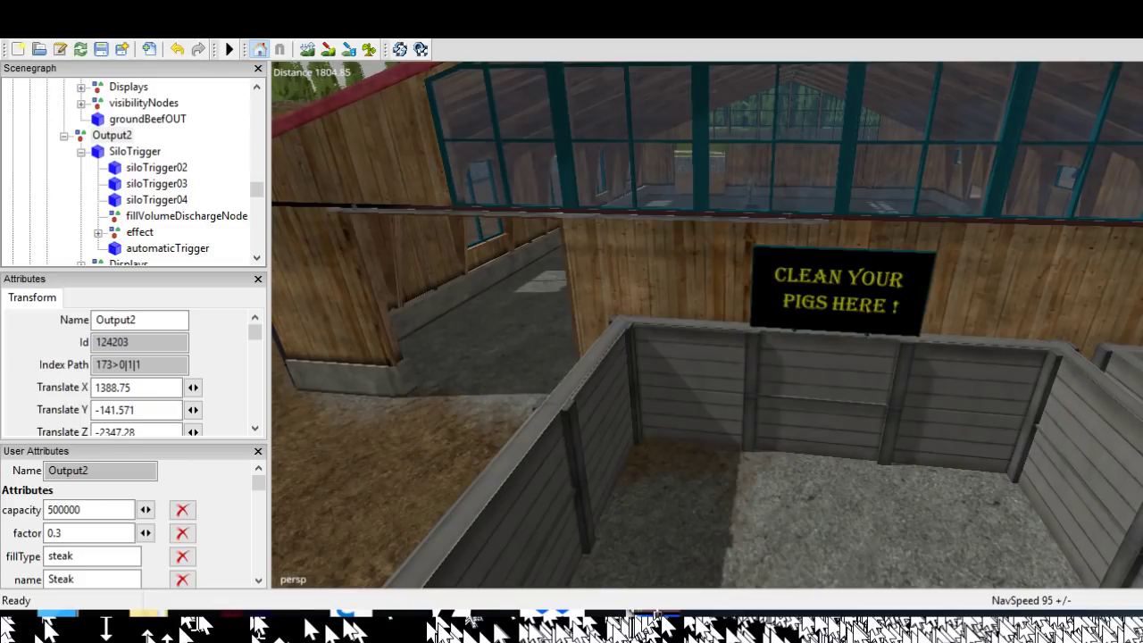
{"action": "left_click_drag", "start_coordinate": [708, 324], "coordinate": [669, 278], "text": "alt"}
{"action": "scroll", "coordinate": [707, 323], "scroll_direction": "down", "scroll_amount": 6}
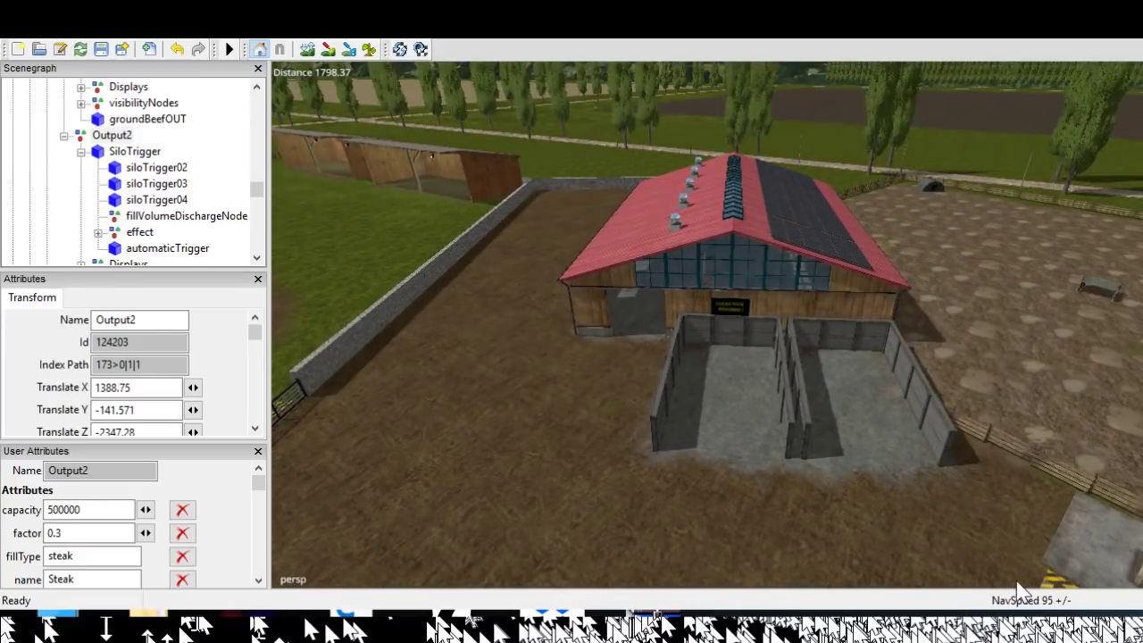
{"action": "scroll", "coordinate": [1088, 577], "scroll_direction": "down", "scroll_amount": 5}
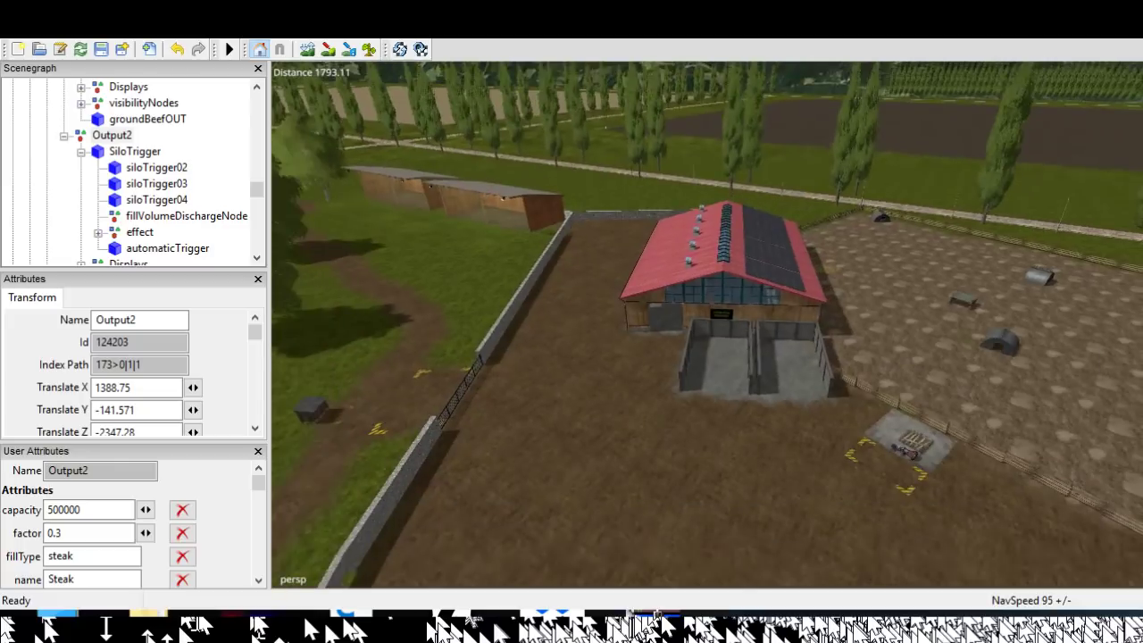
Inspect the pig barn's interior, including the feeding troughs and the striped trigger markers on the floor
{"action": "left_click_drag", "start_coordinate": [1096, 625], "coordinate": [989, 554], "text": "alt"}
{"action": "middle_click_drag", "start_coordinate": [989, 554], "coordinate": [857, 592], "text": "alt"}
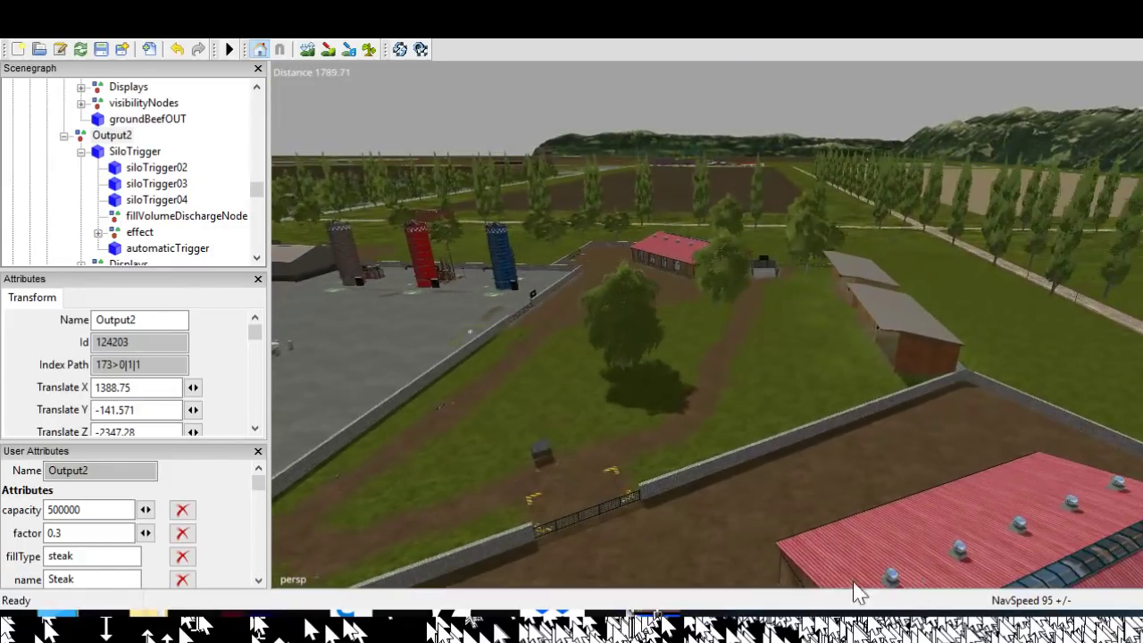
{"action": "left_click_drag", "start_coordinate": [858, 592], "coordinate": [986, 411], "text": "alt"}
{"action": "scroll", "coordinate": [969, 624], "scroll_direction": "down", "scroll_amount": 3}
{"action": "scroll", "coordinate": [960, 625], "scroll_direction": "up", "scroll_amount": 3}
{"action": "middle_click_drag", "start_coordinate": [986, 411], "coordinate": [998, 494], "text": "alt"}
{"action": "scroll", "coordinate": [1028, 432], "scroll_direction": "up", "scroll_amount": 5}
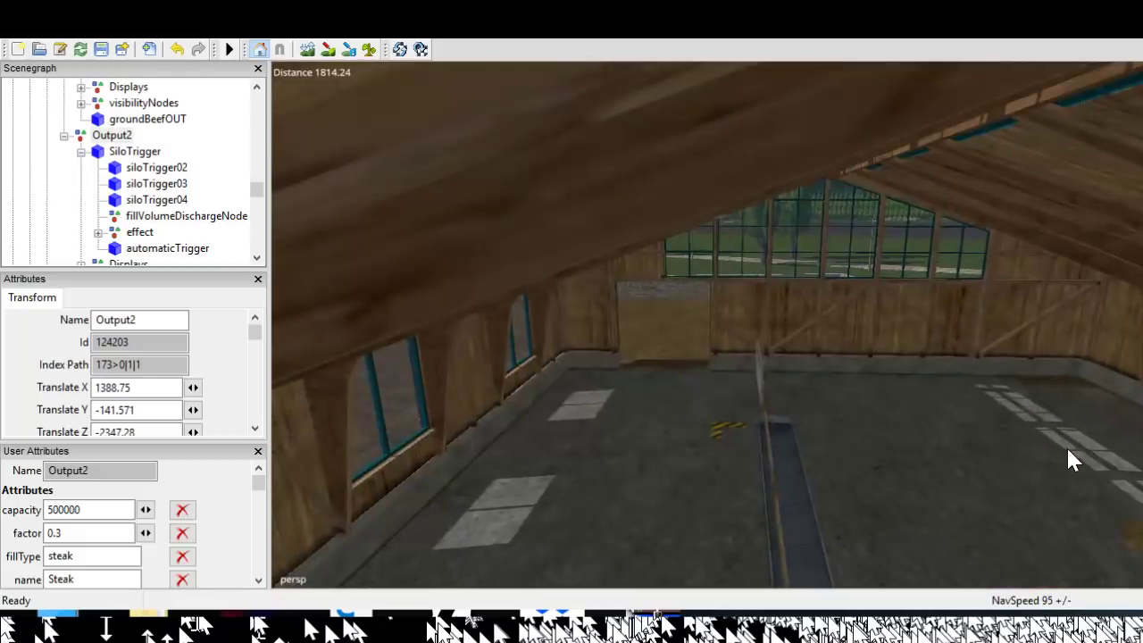
{"action": "left_click_drag", "start_coordinate": [1069, 449], "coordinate": [1103, 554], "text": "alt"}
{"action": "middle_click_drag", "start_coordinate": [1103, 554], "coordinate": [1094, 483], "text": "alt"}
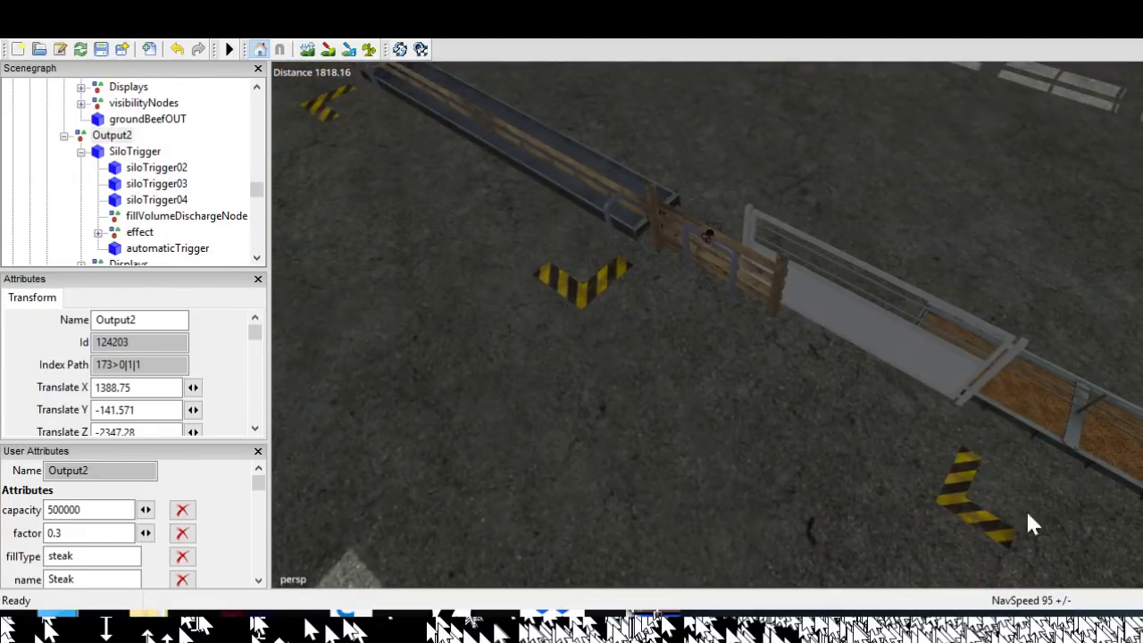
{"action": "left_click_drag", "start_coordinate": [1032, 525], "coordinate": [1094, 514], "text": "alt"}
{"action": "middle_click_drag", "start_coordinate": [1094, 514], "coordinate": [903, 518], "text": "alt"}
{"action": "scroll", "coordinate": [978, 505], "scroll_direction": "up", "scroll_amount": 3}
{"action": "left_click_drag", "start_coordinate": [902, 518], "coordinate": [727, 499], "text": "alt"}
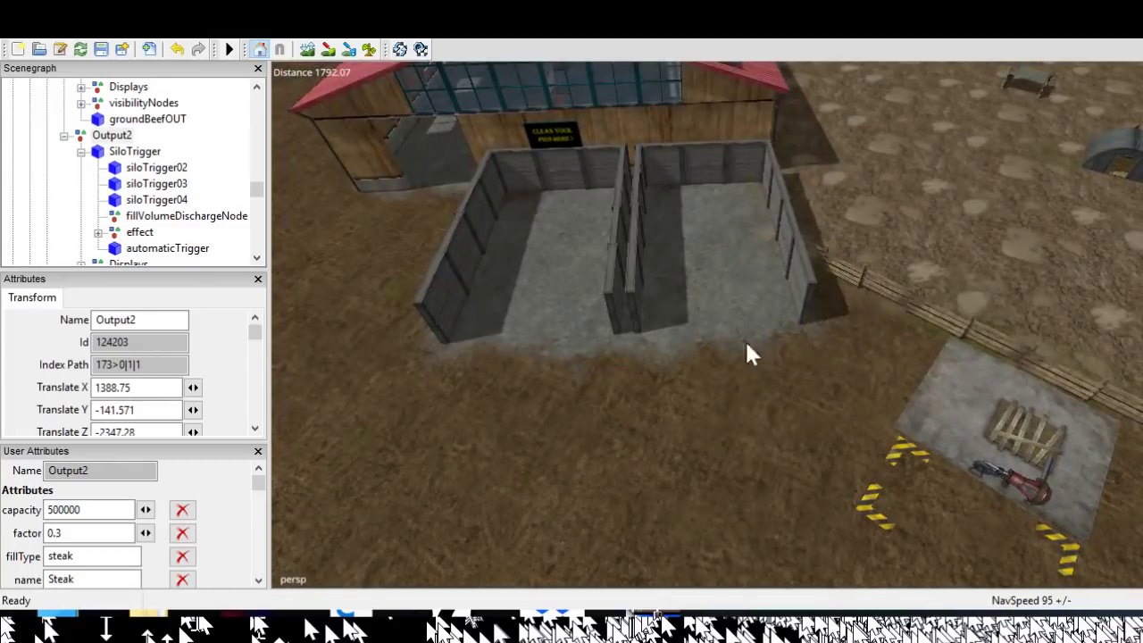
Review the yard from the grain silos past the coloured silos and the roadside red-roofed barn to the glass-roofed building
{"action": "left_click_drag", "start_coordinate": [1027, 571], "coordinate": [581, 518], "text": "alt"}
{"action": "left_click_drag", "start_coordinate": [867, 580], "coordinate": [679, 554], "text": "alt"}
{"action": "scroll", "coordinate": [678, 554], "scroll_direction": "down", "scroll_amount": 3}
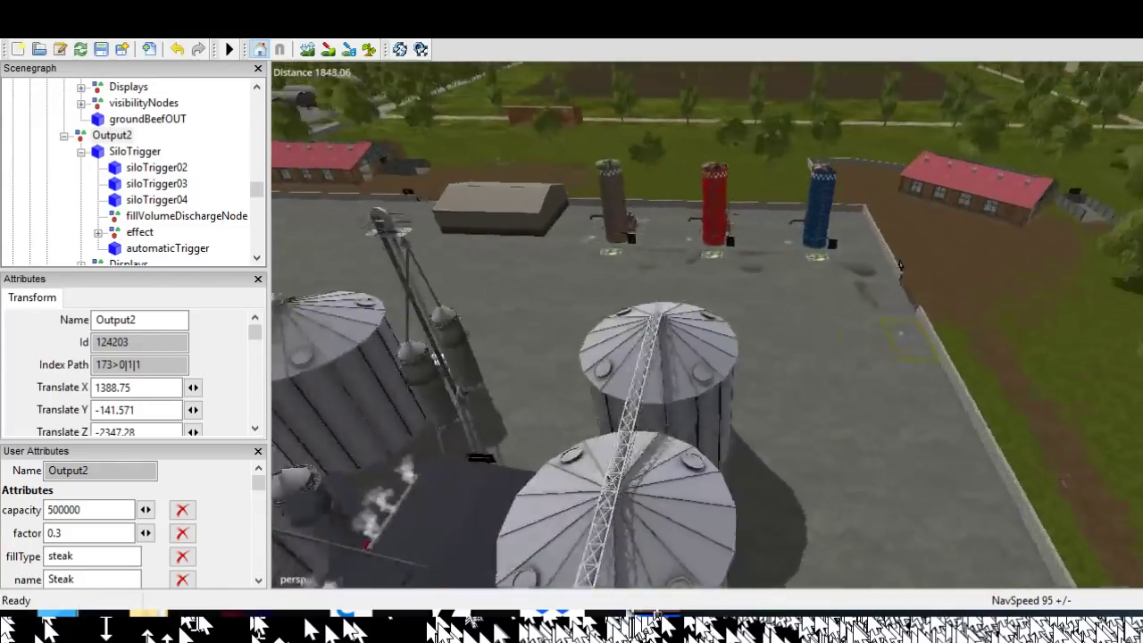
{"action": "middle_click_drag", "start_coordinate": [572, 558], "coordinate": [748, 567], "text": "alt"}
{"action": "left_click_drag", "start_coordinate": [747, 566], "coordinate": [926, 547], "text": "alt"}
{"action": "middle_click_drag", "start_coordinate": [926, 546], "coordinate": [1072, 546], "text": "alt"}
{"action": "left_click_drag", "start_coordinate": [1072, 547], "coordinate": [1103, 547], "text": "alt"}
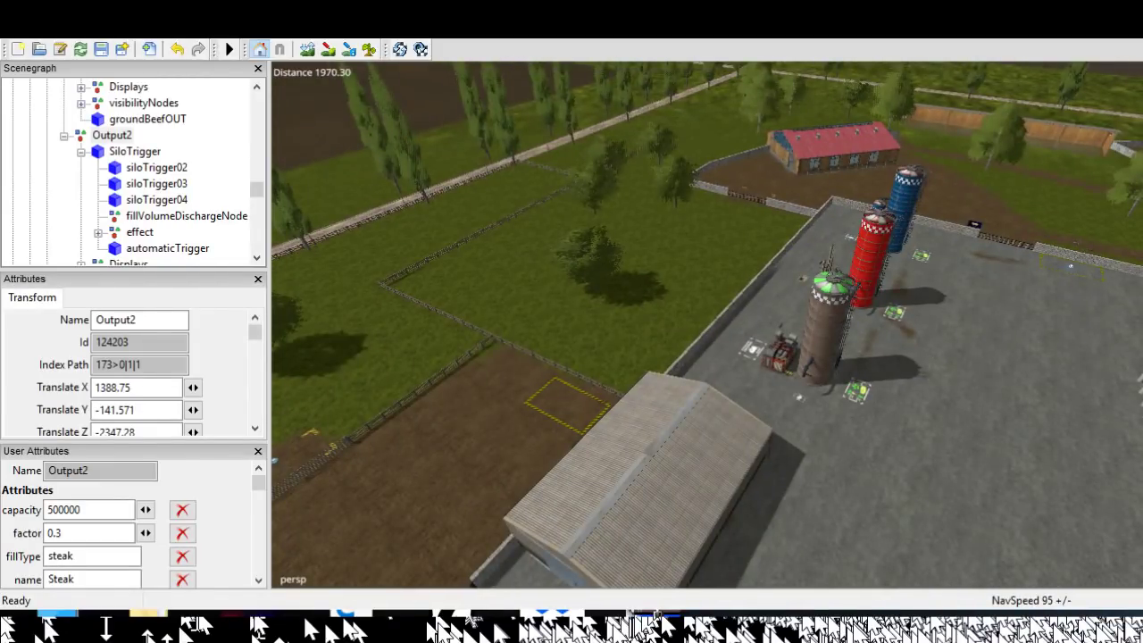
{"action": "left_click_drag", "start_coordinate": [1103, 547], "coordinate": [893, 500], "text": "alt"}
{"action": "middle_click_drag", "start_coordinate": [893, 501], "coordinate": [1099, 507], "text": "alt"}
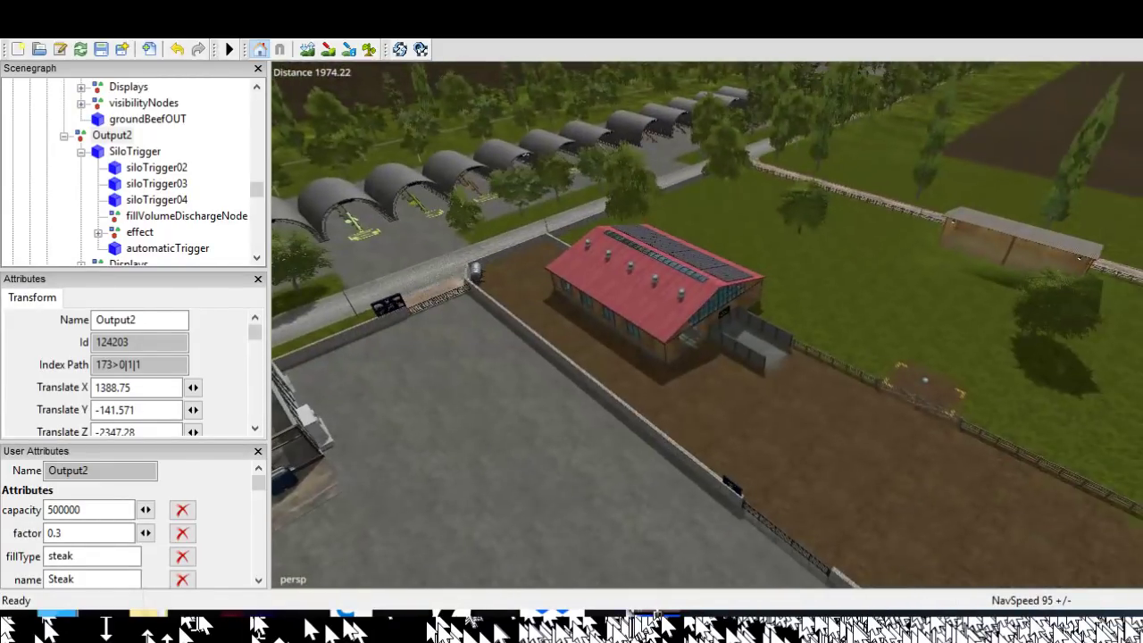
{"action": "left_click_drag", "start_coordinate": [1097, 502], "coordinate": [875, 529], "text": "alt"}
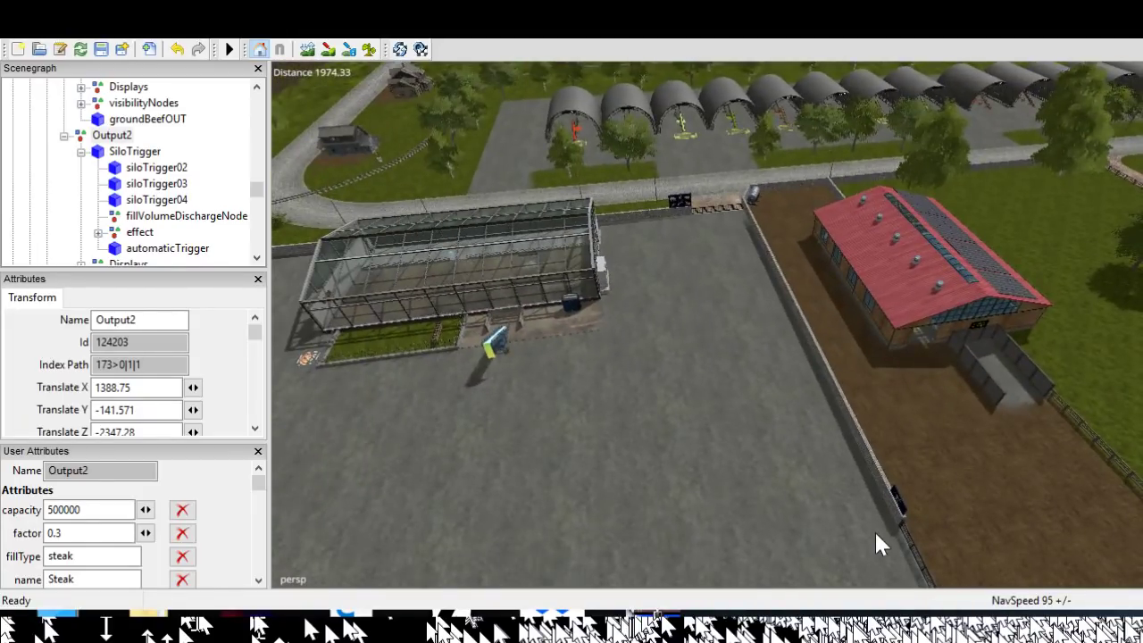
{"action": "left_click_drag", "start_coordinate": [1019, 537], "coordinate": [865, 536], "text": "alt"}
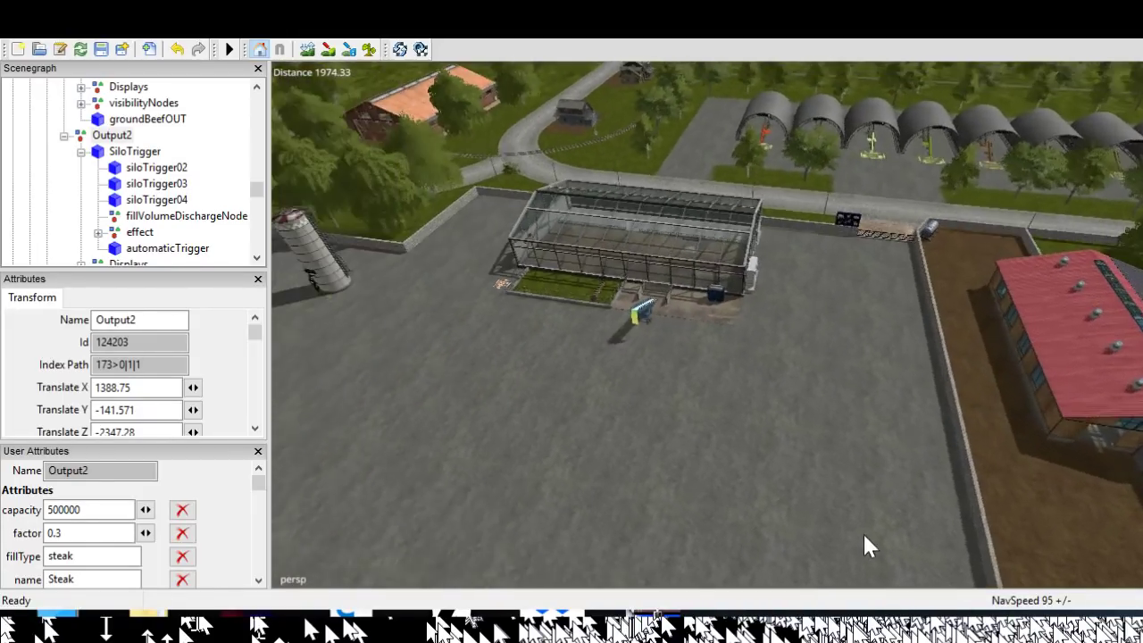
Survey the grounds from the roadside red-roofed barn and the nearby open sheds to the pig barn and its fenced paddock
{"action": "left_click_drag", "start_coordinate": [936, 539], "coordinate": [908, 539], "text": "alt"}
{"action": "middle_click_drag", "start_coordinate": [908, 540], "coordinate": [1138, 500], "text": "alt"}
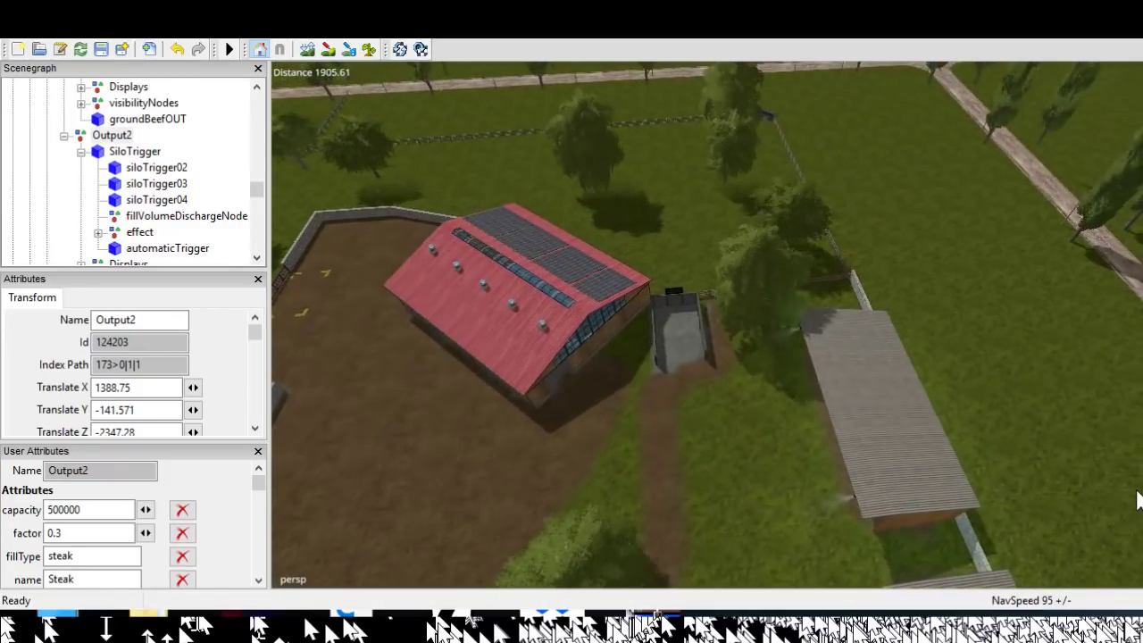
{"action": "scroll", "coordinate": [1138, 500], "scroll_direction": "up", "scroll_amount": 5}
{"action": "scroll", "coordinate": [963, 452], "scroll_direction": "down", "scroll_amount": 5}
{"action": "middle_click_drag", "start_coordinate": [963, 452], "coordinate": [1072, 518], "text": "alt"}
{"action": "middle_click_drag", "start_coordinate": [741, 410], "coordinate": [1136, 434], "text": "alt"}
{"action": "left_click_drag", "start_coordinate": [1000, 429], "coordinate": [680, 401], "text": "alt"}
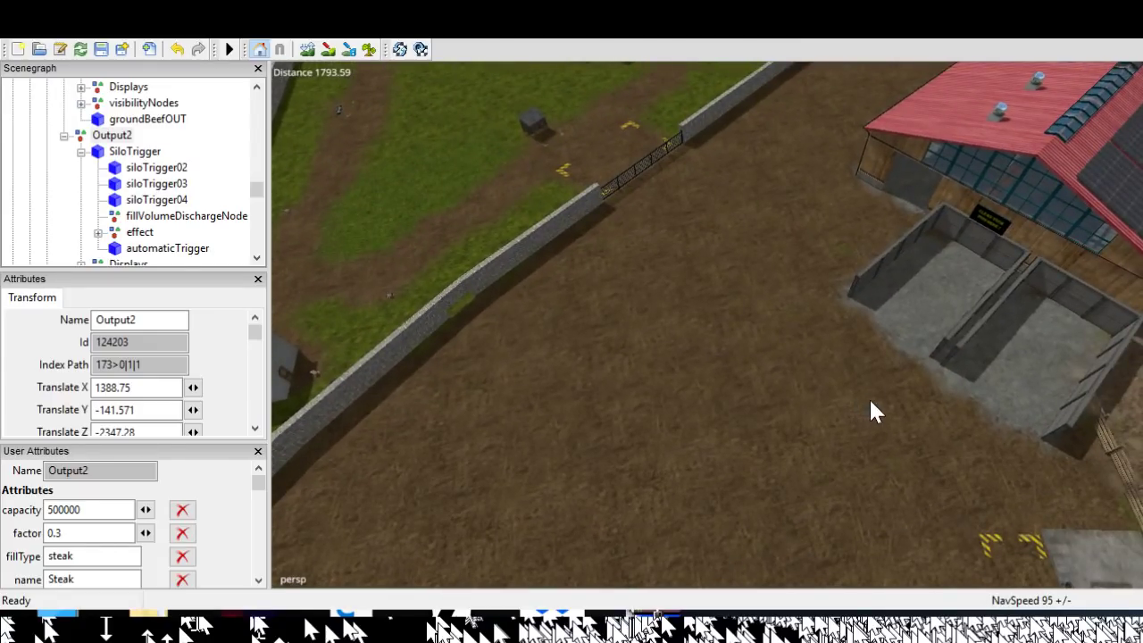
{"action": "middle_click_drag", "start_coordinate": [871, 402], "coordinate": [1018, 598], "text": "alt"}
{"action": "left_click_drag", "start_coordinate": [991, 500], "coordinate": [107, 446], "text": "alt"}
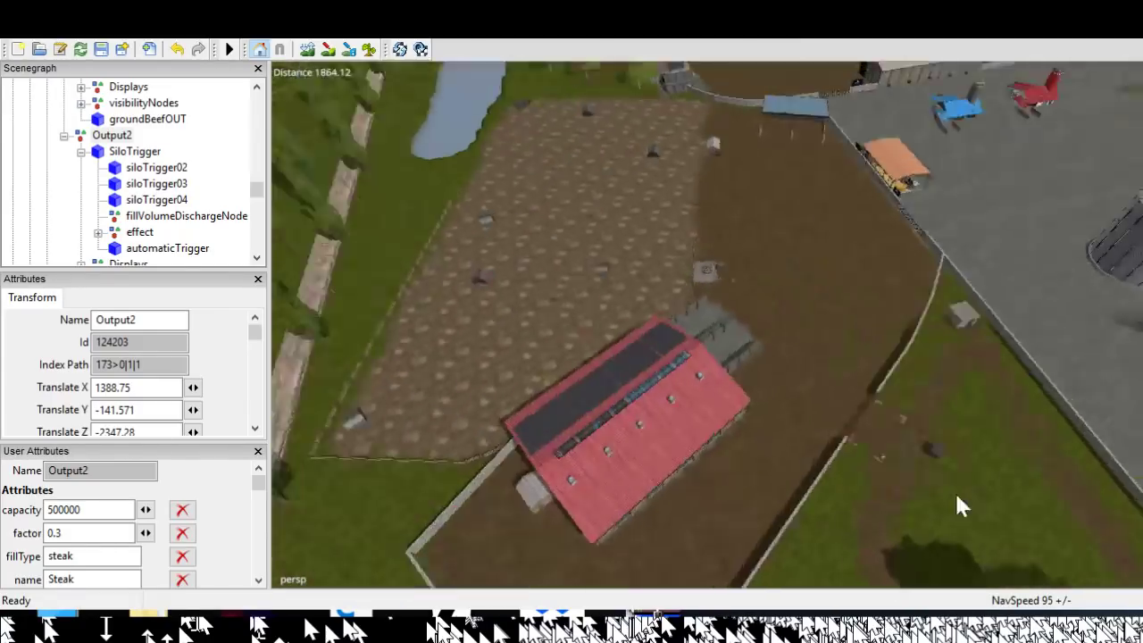
Inspect the "Clean your pigs here!" sign and the concrete pen beneath it at the pig barn
{"action": "left_click_drag", "start_coordinate": [956, 497], "coordinate": [1142, 246], "text": "alt"}
{"action": "scroll", "coordinate": [625, 473], "scroll_direction": "up", "scroll_amount": 5}
{"action": "scroll", "coordinate": [1096, 242], "scroll_direction": "up", "scroll_amount": 5}
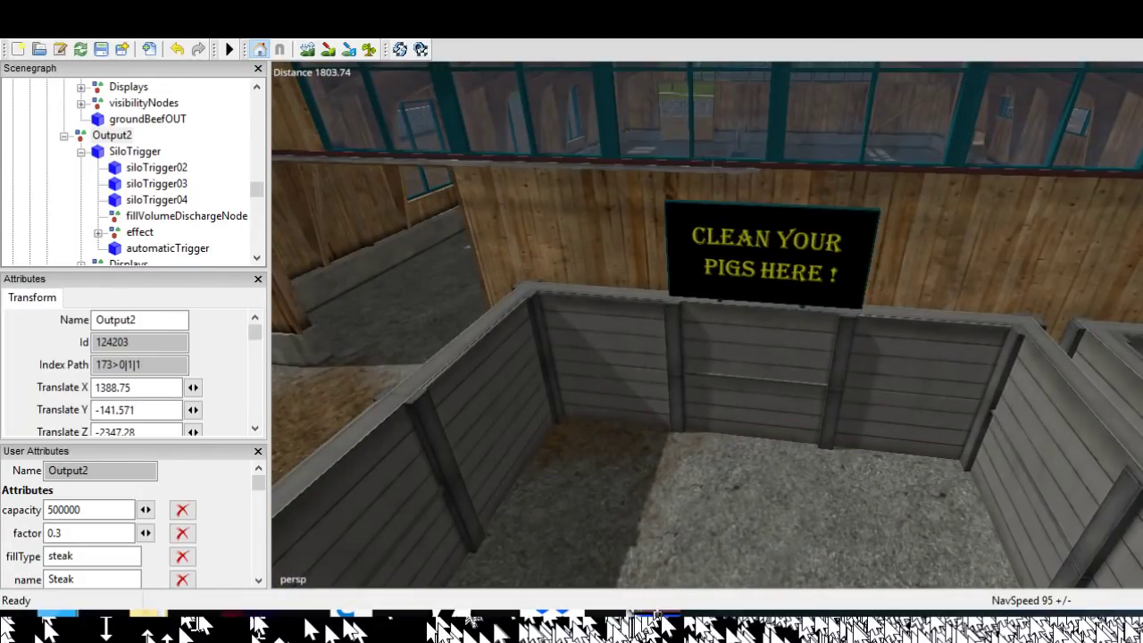
{"action": "scroll", "coordinate": [1113, 518], "scroll_direction": "down", "scroll_amount": 8}
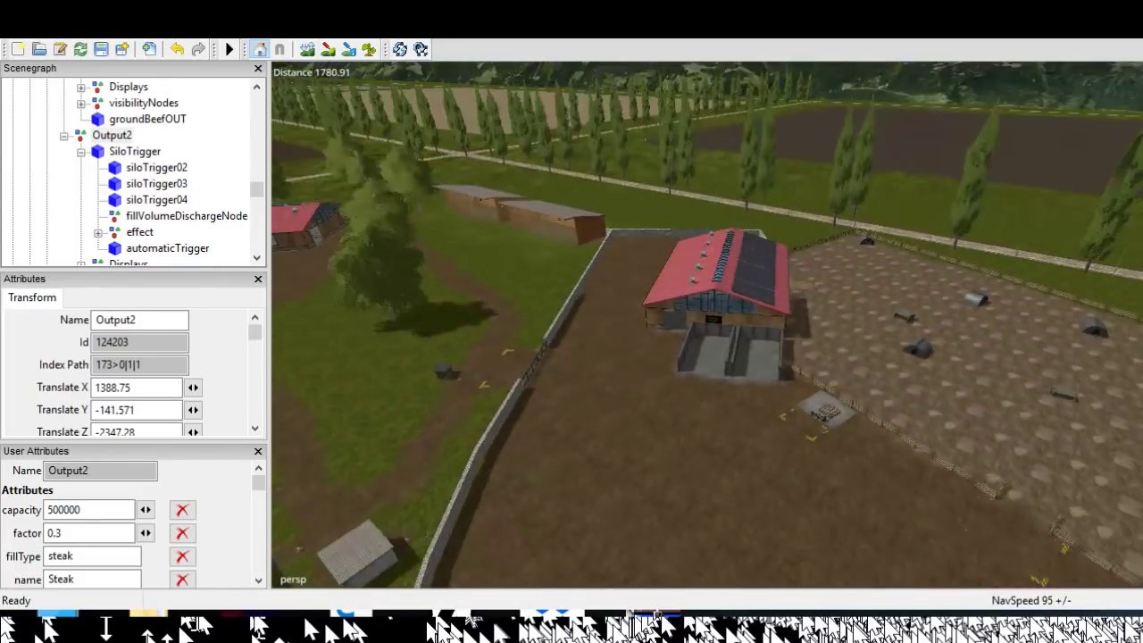
{"action": "left_click_drag", "start_coordinate": [1111, 541], "coordinate": [1141, 518], "text": "alt"}
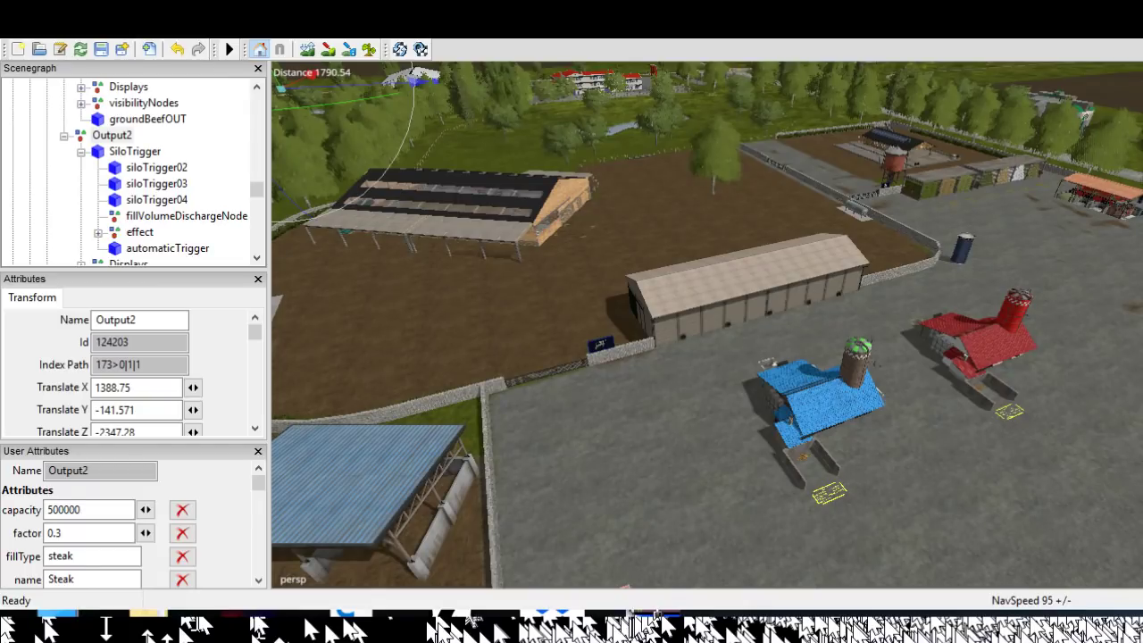
Review the pig barn's glazed front, red roof and pair of concrete pens from close up and from across the yard
{"action": "left_click_drag", "start_coordinate": [705, 331], "coordinate": [455, 344], "text": "alt"}
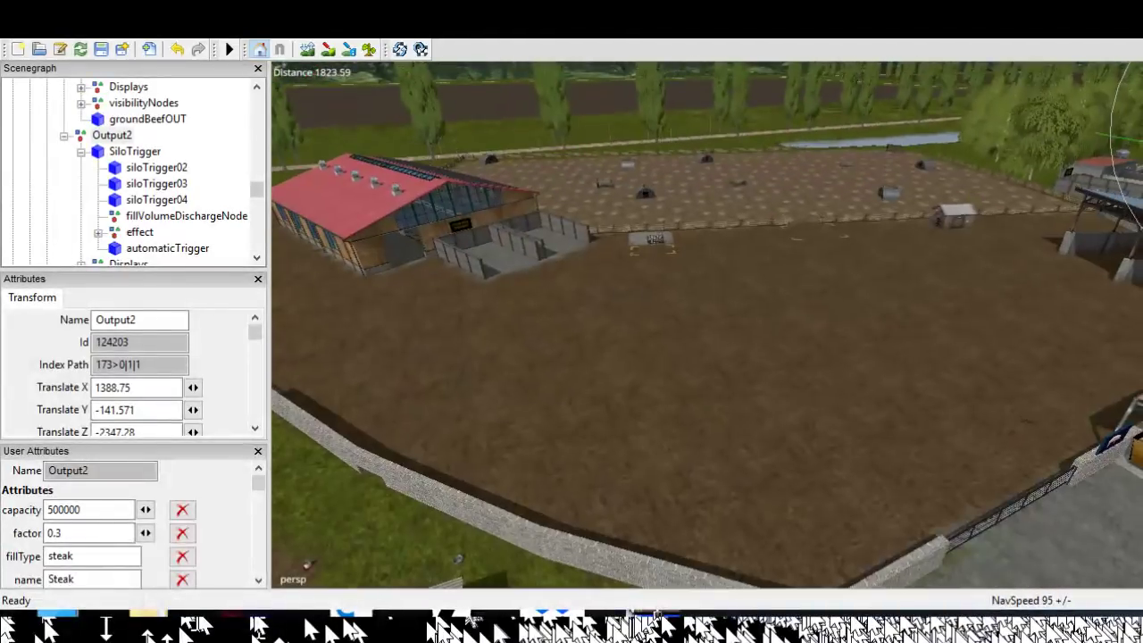
{"action": "left_click_drag", "start_coordinate": [643, 326], "coordinate": [496, 290], "text": "alt"}
{"action": "scroll", "coordinate": [495, 290], "scroll_direction": "up", "scroll_amount": 4}
{"action": "middle_click_drag", "start_coordinate": [679, 326], "coordinate": [447, 317], "text": "alt"}
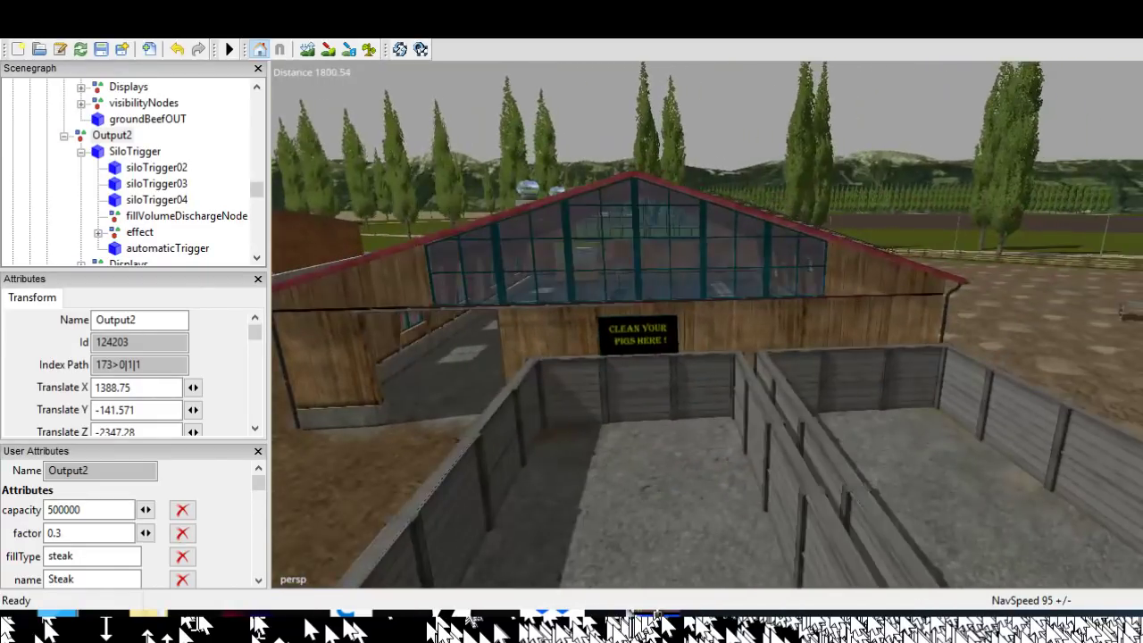
{"action": "scroll", "coordinate": [571, 326], "scroll_direction": "up", "scroll_amount": 4}
{"action": "left_click_drag", "start_coordinate": [1099, 487], "coordinate": [1043, 487], "text": "alt"}
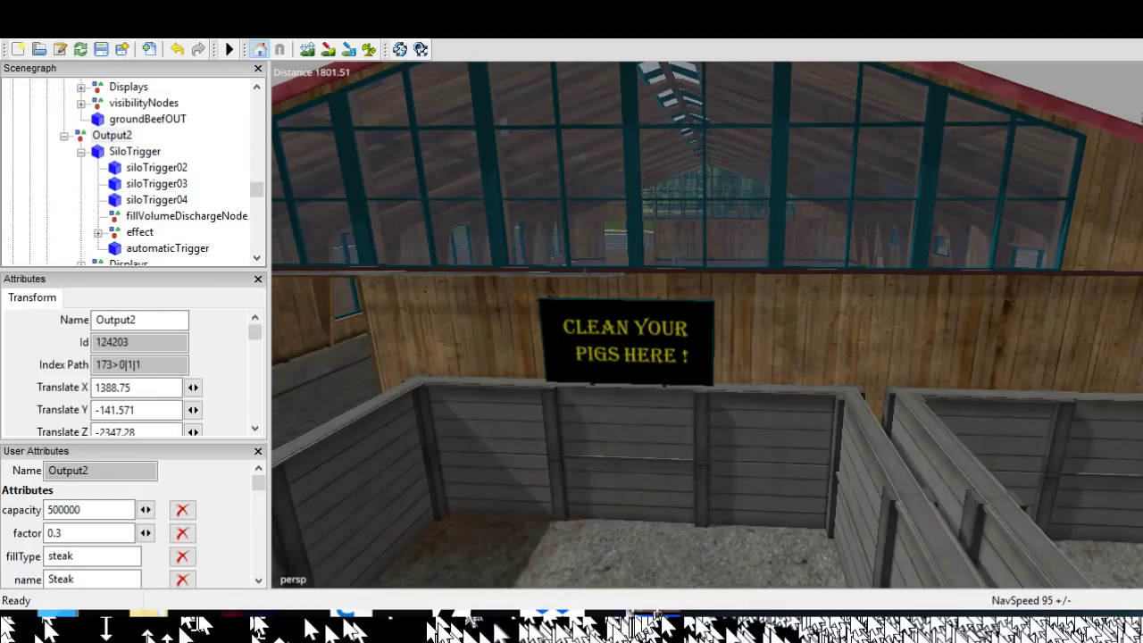
{"action": "scroll", "coordinate": [1128, 533], "scroll_direction": "down", "scroll_amount": 5}
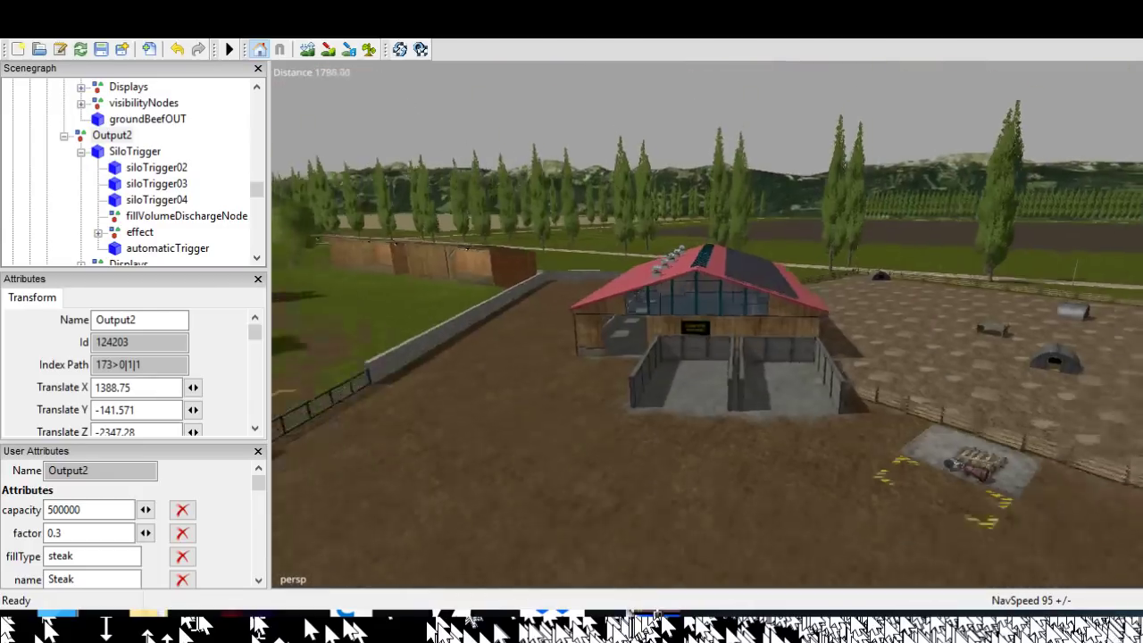
{"action": "scroll", "coordinate": [1128, 533], "scroll_direction": "up", "scroll_amount": 5}
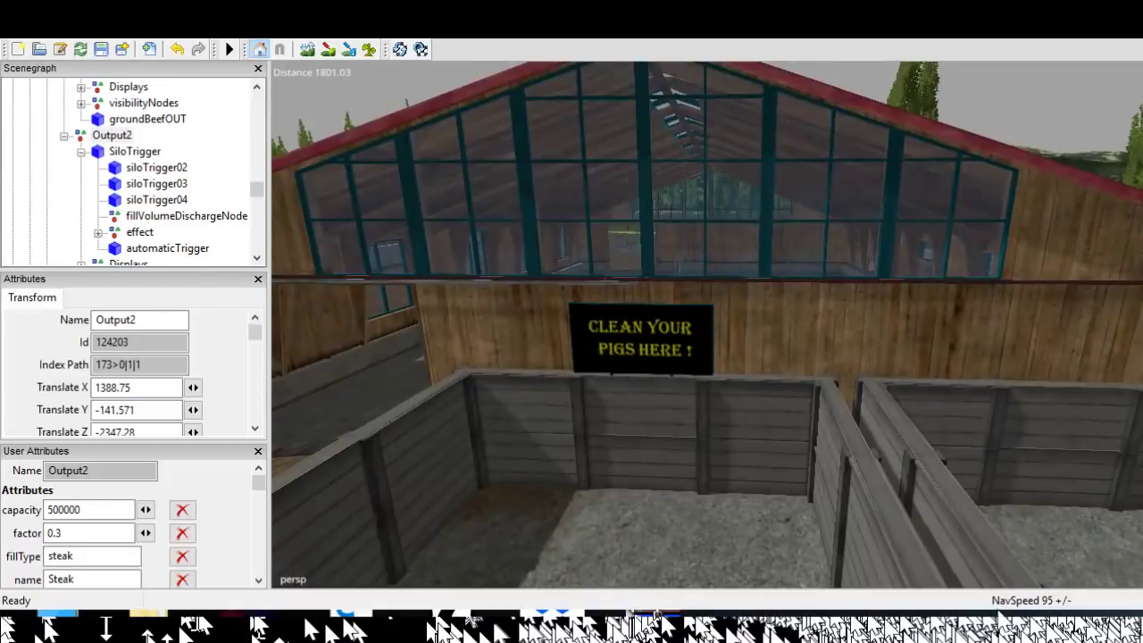
{"action": "scroll", "coordinate": [977, 513], "scroll_direction": "down", "scroll_amount": 3}
{"action": "scroll", "coordinate": [707, 326], "scroll_direction": "down", "scroll_amount": 2}
{"action": "middle_click_drag", "start_coordinate": [684, 327], "coordinate": [855, 471], "text": "alt"}
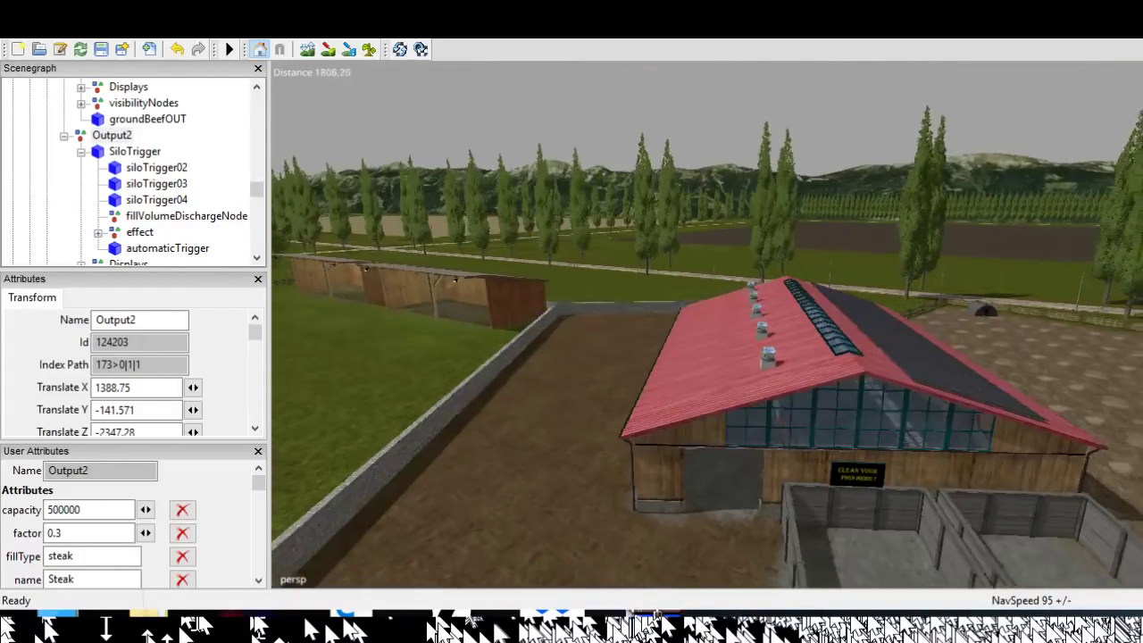
{"action": "left_click_drag", "start_coordinate": [707, 325], "coordinate": [768, 500], "text": "alt"}
{"action": "middle_click_drag", "start_coordinate": [768, 482], "coordinate": [607, 441], "text": "alt"}
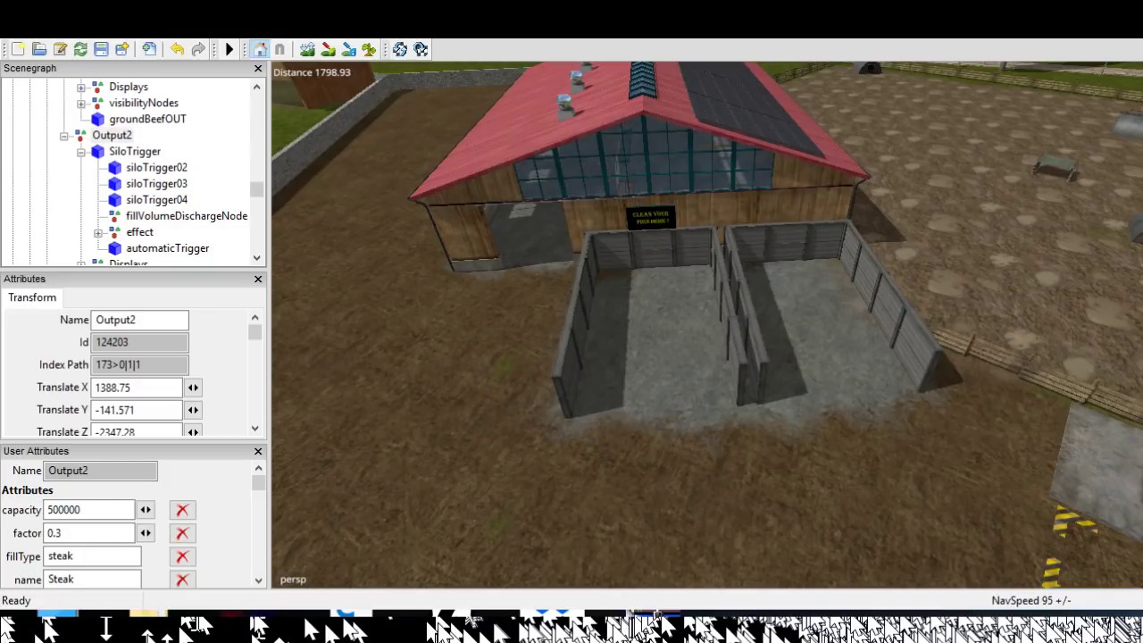
Examine the wooden chicken shelter outside the pig yard gate, including its perched chickens and tub of eggs
{"action": "left_click_drag", "start_coordinate": [607, 357], "coordinate": [822, 413], "text": "alt"}
{"action": "middle_click_drag", "start_coordinate": [679, 294], "coordinate": [706, 429], "text": "alt"}
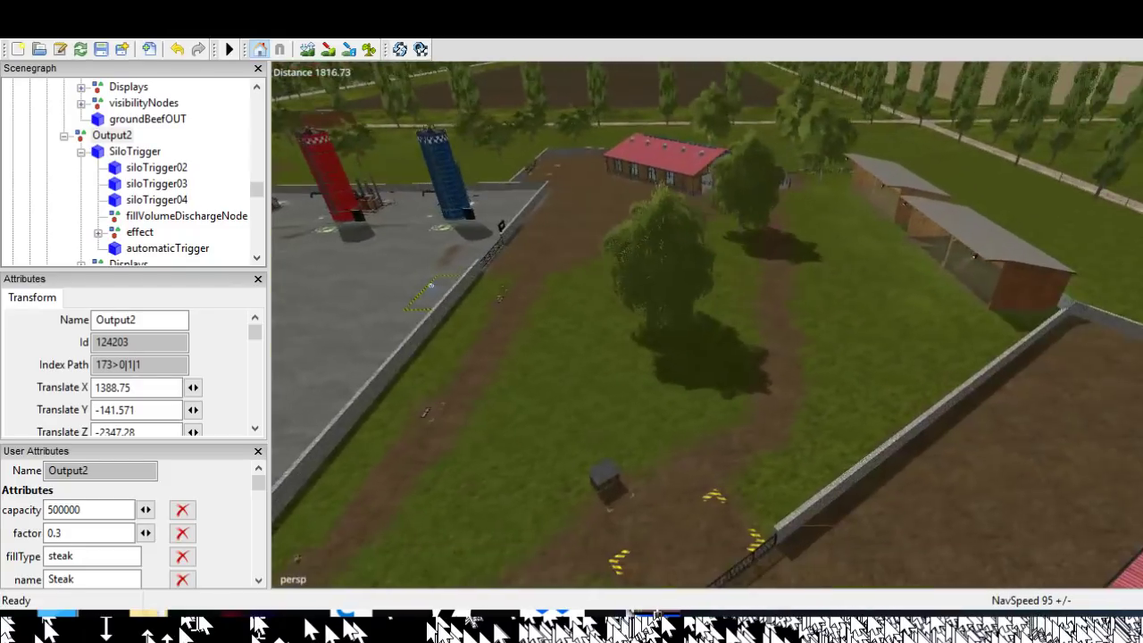
{"action": "scroll", "coordinate": [1121, 593], "scroll_direction": "up", "scroll_amount": 3}
{"action": "left_click_drag", "start_coordinate": [971, 555], "coordinate": [846, 470], "text": "alt"}
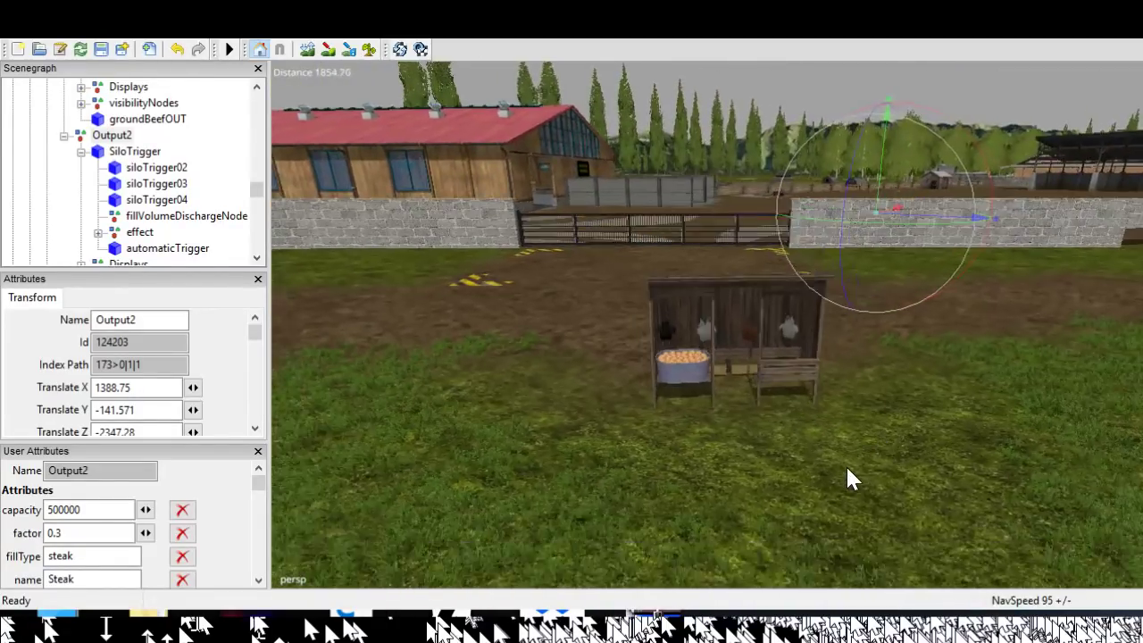
{"action": "scroll", "coordinate": [881, 466], "scroll_direction": "up", "scroll_amount": 5}
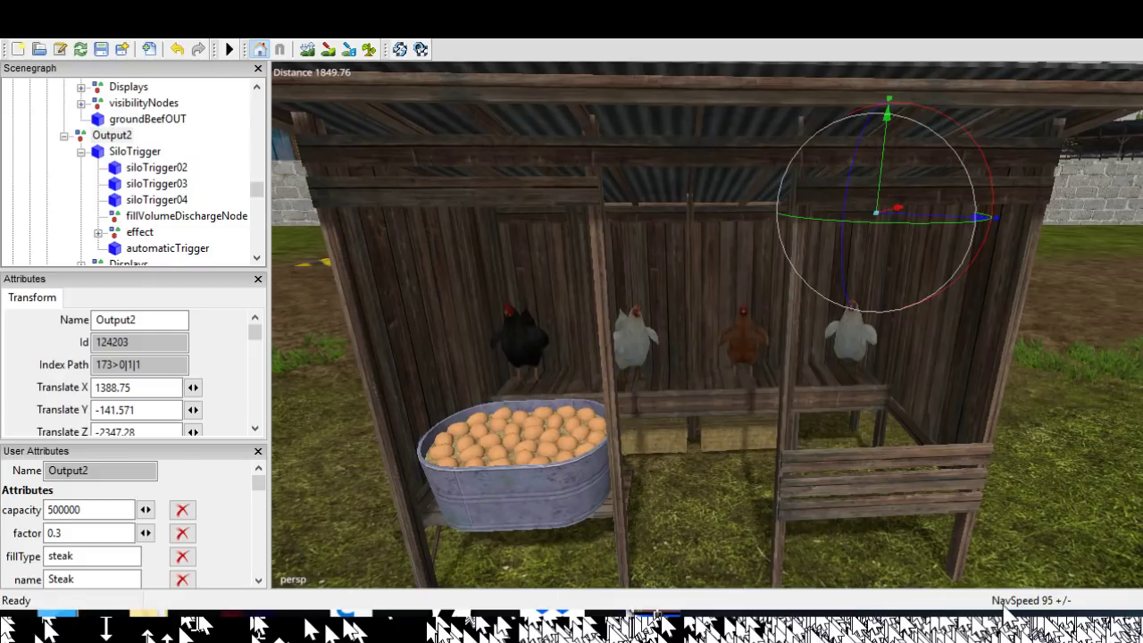
{"action": "scroll", "coordinate": [990, 605], "scroll_direction": "down", "scroll_amount": 1}
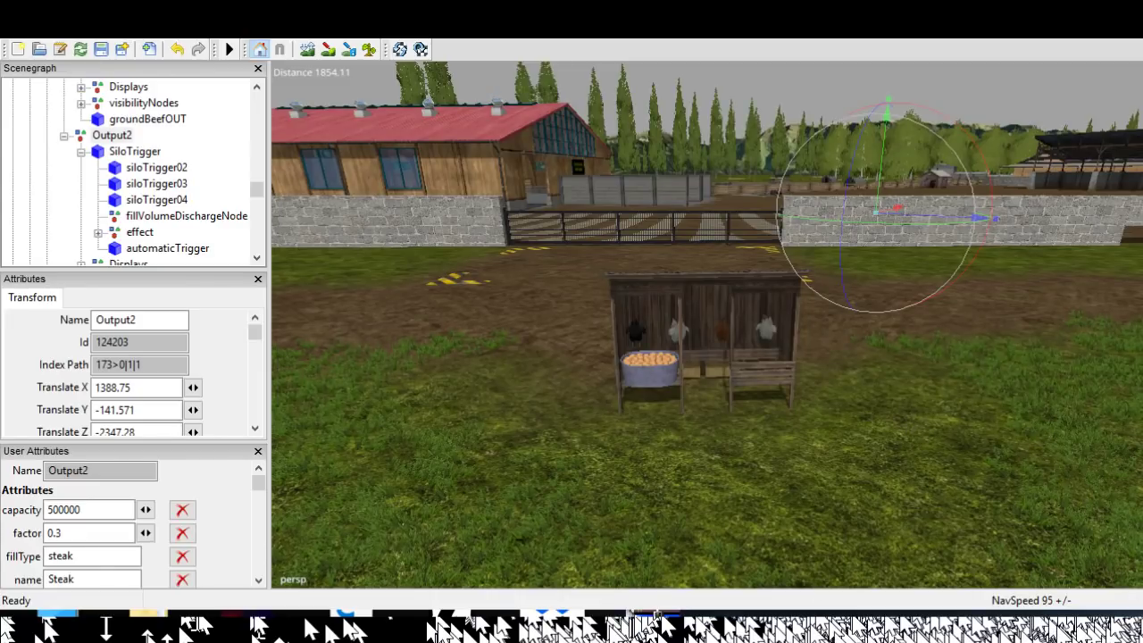
Look over the walled chicken yard with its small white hut and the farmyard around the grain silos
{"action": "left_click_drag", "start_coordinate": [707, 325], "coordinate": [812, 375], "text": "alt"}
{"action": "scroll", "coordinate": [707, 325], "scroll_direction": "down", "scroll_amount": 5}
{"action": "scroll", "coordinate": [707, 325], "scroll_direction": "up", "scroll_amount": 2}
{"action": "left_click_drag", "start_coordinate": [707, 325], "coordinate": [804, 299], "text": "alt"}
{"action": "scroll", "coordinate": [707, 325], "scroll_direction": "up", "scroll_amount": 4}
{"action": "left_click_drag", "start_coordinate": [898, 589], "coordinate": [832, 607], "text": "alt"}
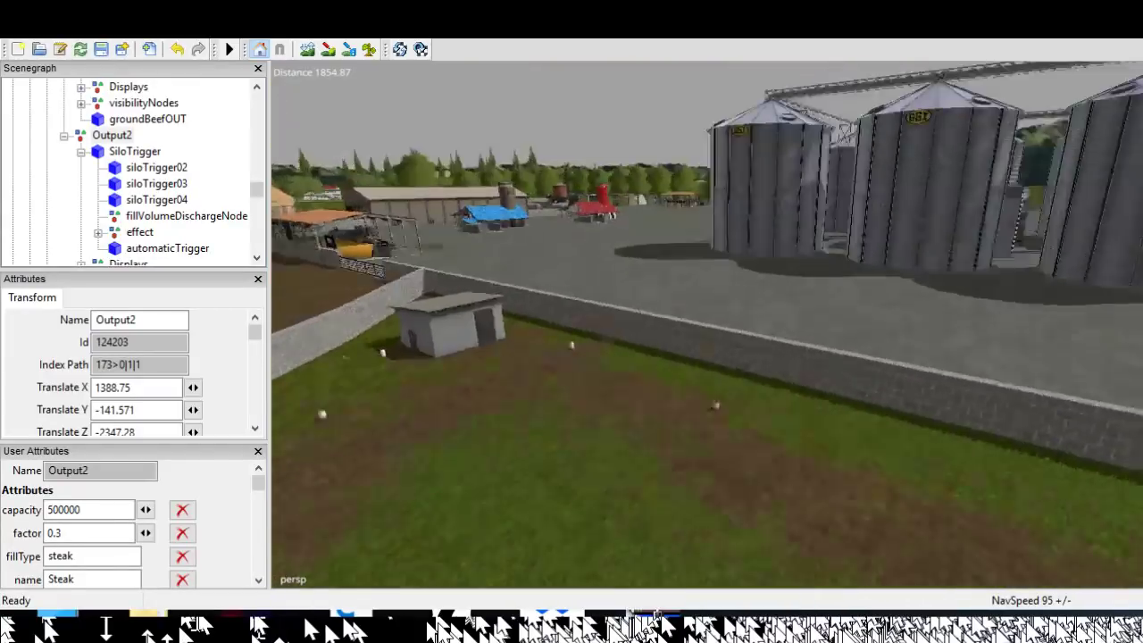
{"action": "left_click_drag", "start_coordinate": [833, 357], "coordinate": [707, 402], "text": "alt"}
{"action": "scroll", "coordinate": [708, 326], "scroll_direction": "down", "scroll_amount": 3}
{"action": "middle_click_drag", "start_coordinate": [708, 326], "coordinate": [714, 500], "text": "alt"}
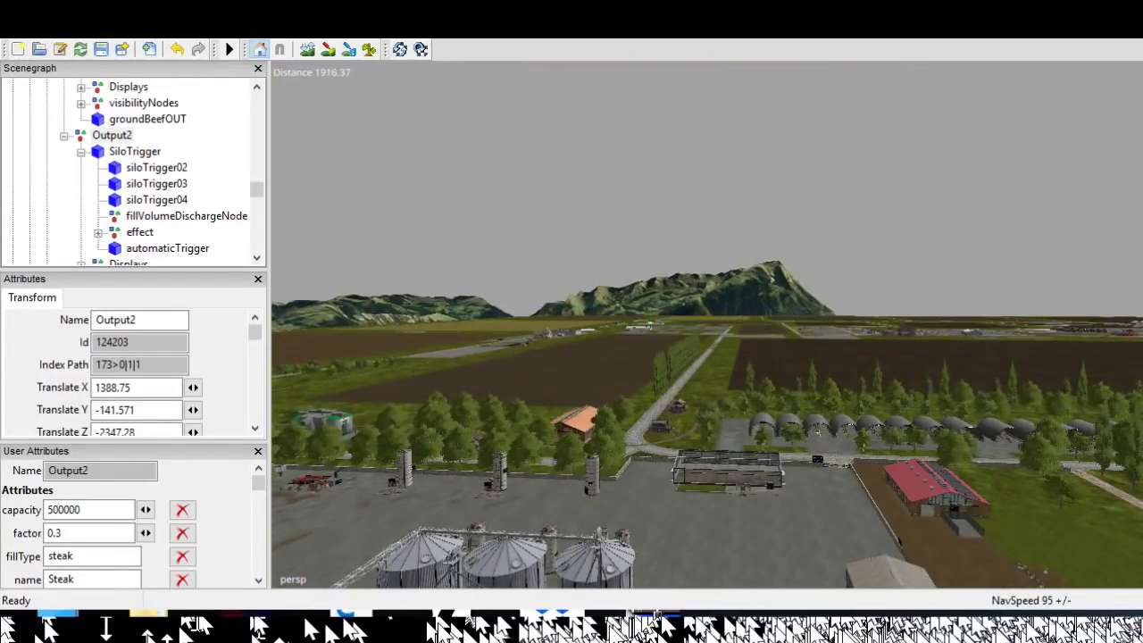
Inspect the "Eggs" marker on the ground beside the glass-roofed building's fenced grass area
{"action": "left_click_drag", "start_coordinate": [995, 503], "coordinate": [983, 554], "text": "alt"}
{"action": "scroll", "coordinate": [1019, 420], "scroll_direction": "up", "scroll_amount": 4}
{"action": "scroll", "coordinate": [1029, 492], "scroll_direction": "down", "scroll_amount": 1}
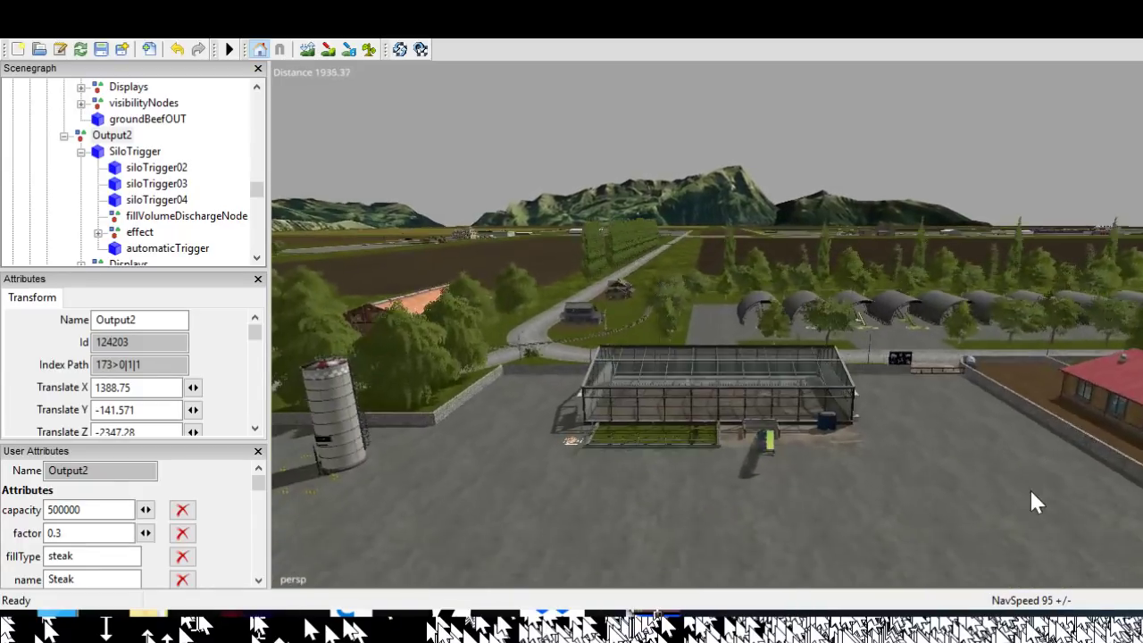
{"action": "scroll", "coordinate": [1063, 527], "scroll_direction": "up", "scroll_amount": 4}
{"action": "left_click_drag", "start_coordinate": [1076, 542], "coordinate": [929, 620], "text": "alt"}
{"action": "scroll", "coordinate": [1103, 589], "scroll_direction": "up", "scroll_amount": 2}
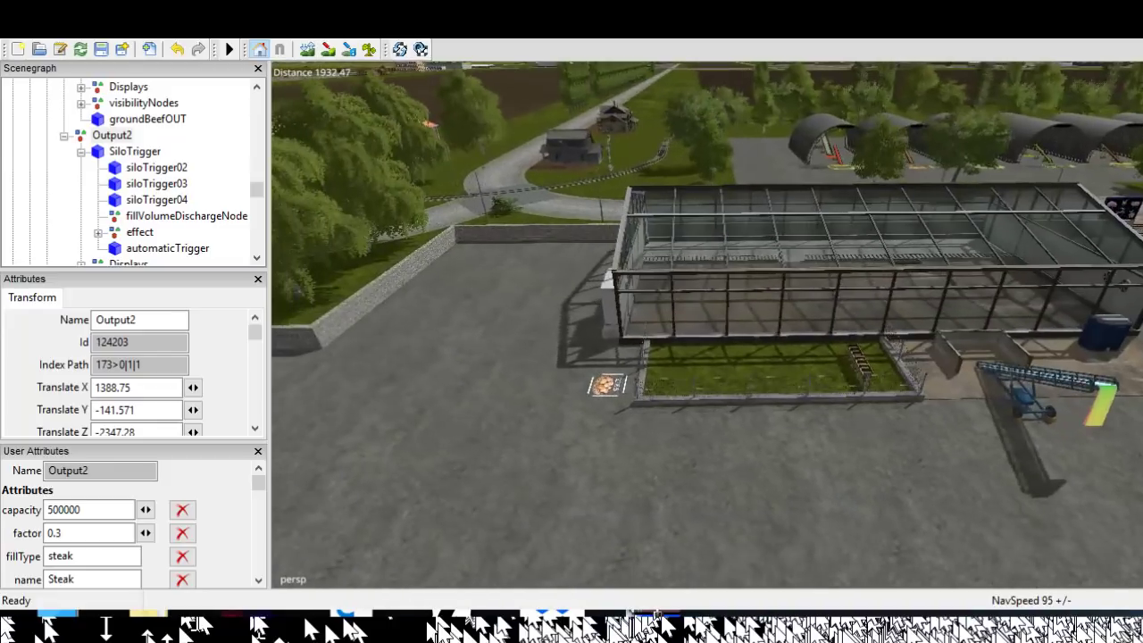
{"action": "scroll", "coordinate": [1125, 546], "scroll_direction": "up", "scroll_amount": 5}
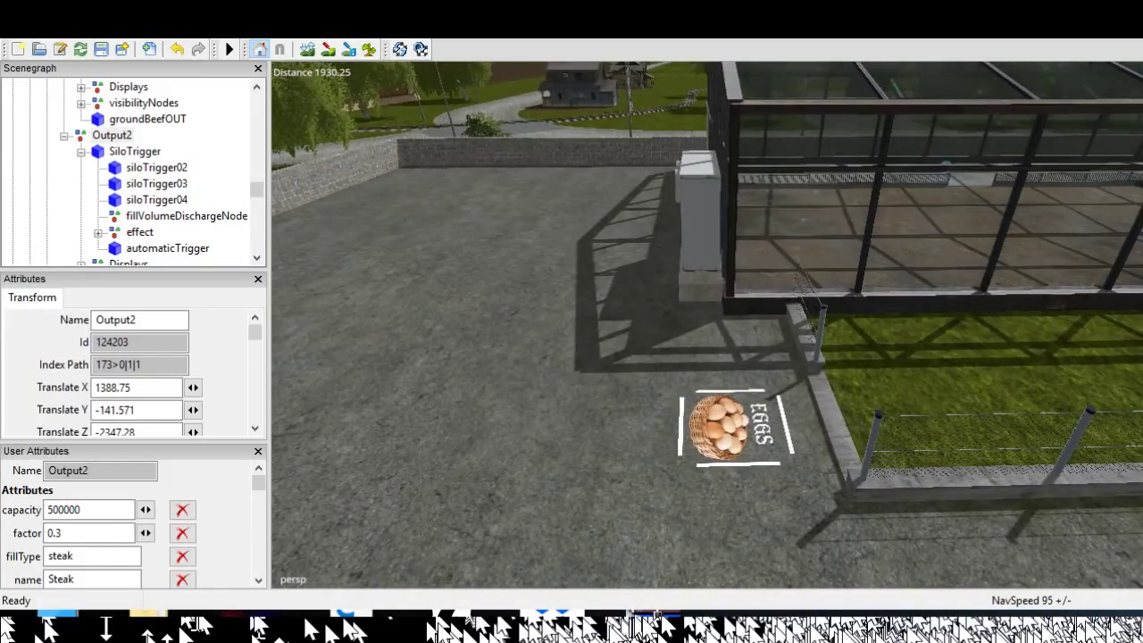
{"action": "middle_click_drag", "start_coordinate": [893, 358], "coordinate": [661, 357], "text": "alt"}
{"action": "scroll", "coordinate": [708, 325], "scroll_direction": "down", "scroll_amount": 5}
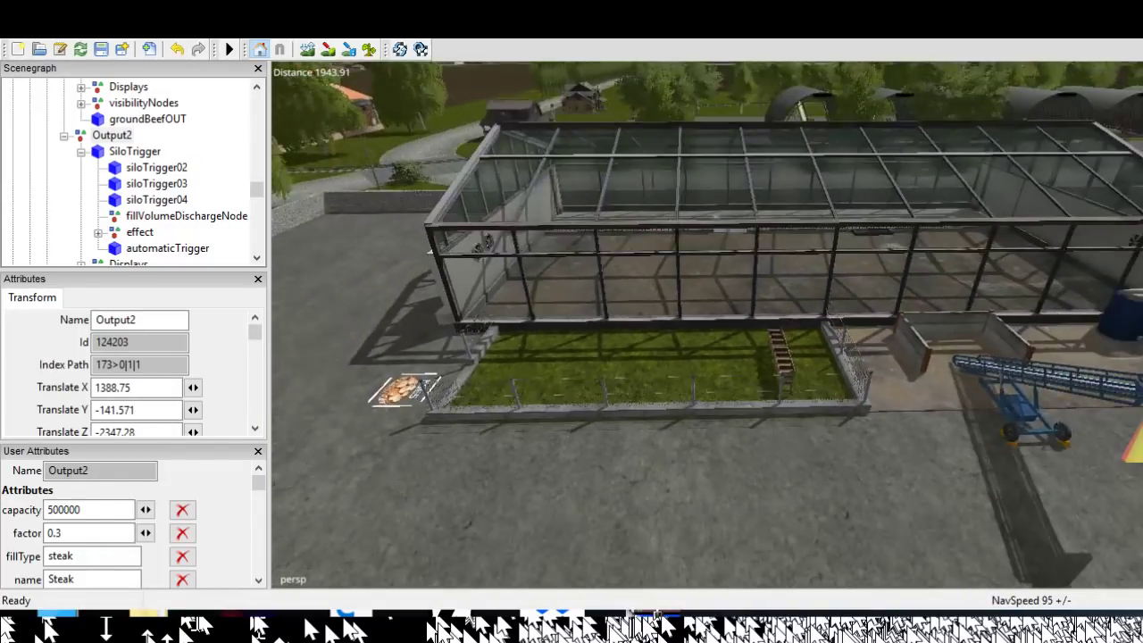
Examine the glass-roofed building's front, including the fenced grass area, wooden ramp, blue conveyor and blue tank
{"action": "middle_click_drag", "start_coordinate": [893, 358], "coordinate": [536, 357], "text": "alt"}
{"action": "left_click_drag", "start_coordinate": [536, 358], "coordinate": [666, 393], "text": "alt"}
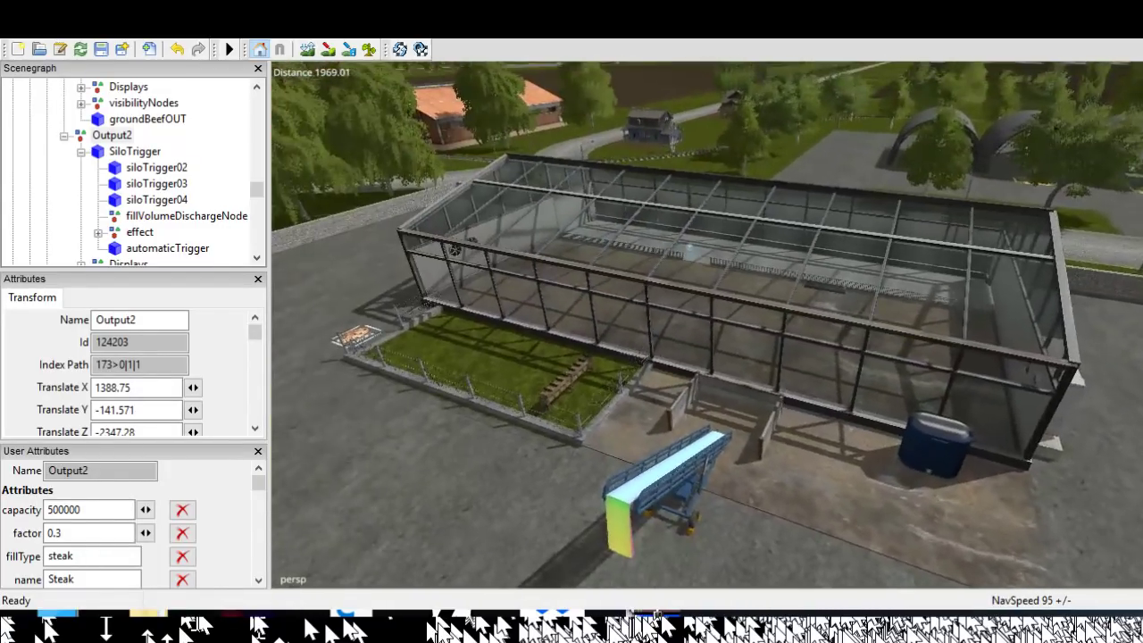
{"action": "scroll", "coordinate": [707, 325], "scroll_direction": "down", "scroll_amount": 4}
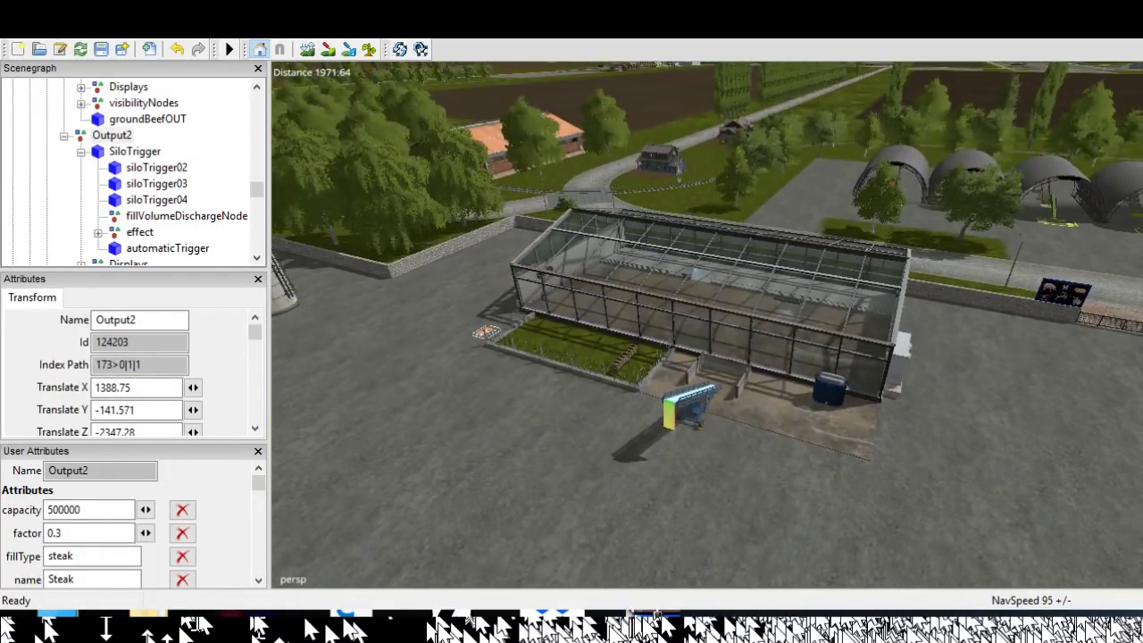
{"action": "middle_click_drag", "start_coordinate": [1077, 598], "coordinate": [1066, 620], "text": "alt"}
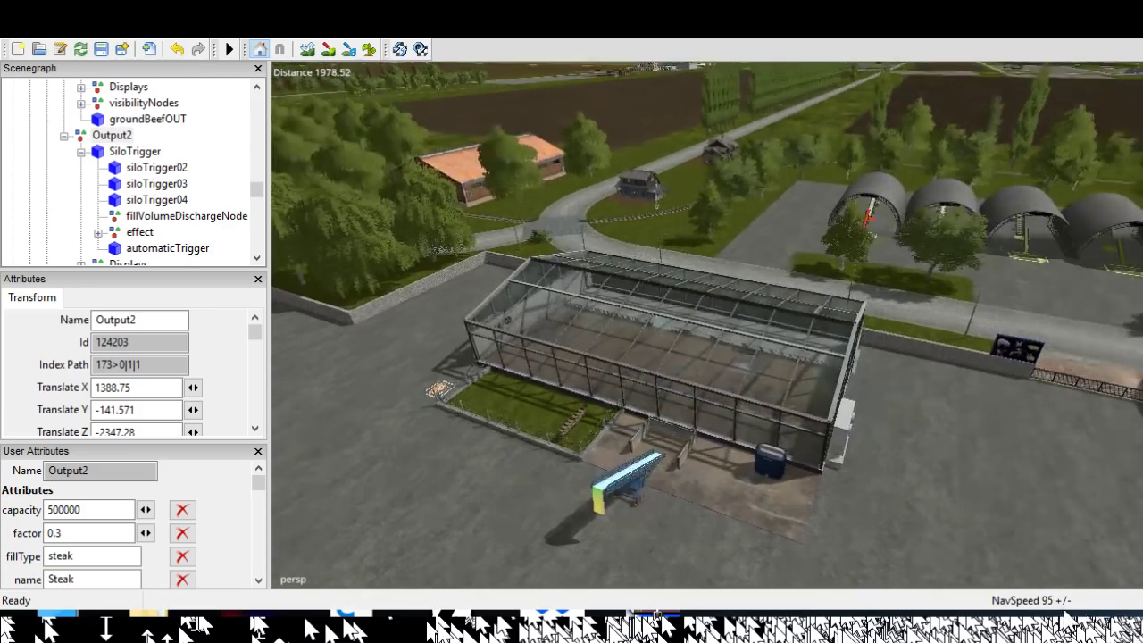
{"action": "scroll", "coordinate": [1131, 561], "scroll_direction": "up", "scroll_amount": 5}
{"action": "scroll", "coordinate": [1125, 561], "scroll_direction": "up", "scroll_amount": 3}
{"action": "mouse_move", "coordinate": [1133, 561]}
{"action": "middle_mouse_down", "text": "alt"}
{"action": "mouse_move", "coordinate": [1058, 525]}
{"action": "mouse_move", "coordinate": [1048, 545]}
{"action": "mouse_move", "coordinate": [1133, 558]}
{"action": "middle_mouse_up", "text": "alt"}
{"action": "middle_click_drag", "start_coordinate": [708, 325], "coordinate": [803, 333], "text": "alt"}
{"action": "left_click_drag", "start_coordinate": [804, 333], "coordinate": [696, 317], "text": "alt"}
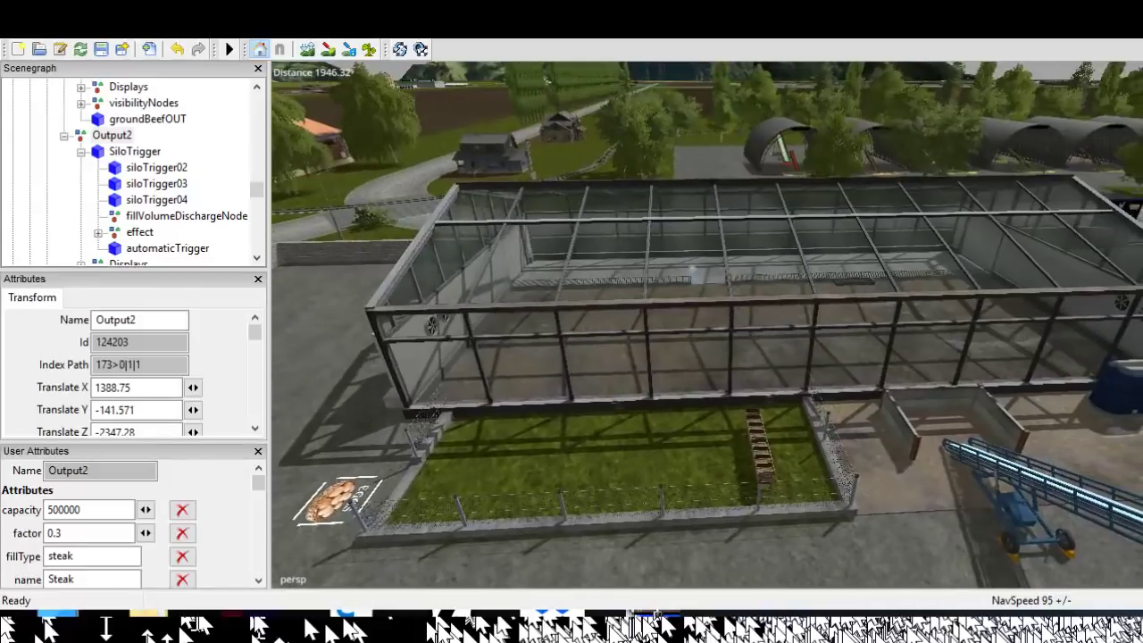
Review the tall white silos along the yard and the cluster of large grain silos
{"action": "middle_click_drag", "start_coordinate": [696, 317], "coordinate": [831, 304], "text": "alt"}
{"action": "middle_click_drag", "start_coordinate": [715, 303], "coordinate": [581, 446], "text": "alt"}
{"action": "scroll", "coordinate": [581, 447], "scroll_direction": "down", "scroll_amount": 4}
{"action": "left_click_drag", "start_coordinate": [581, 447], "coordinate": [848, 491], "text": "alt"}
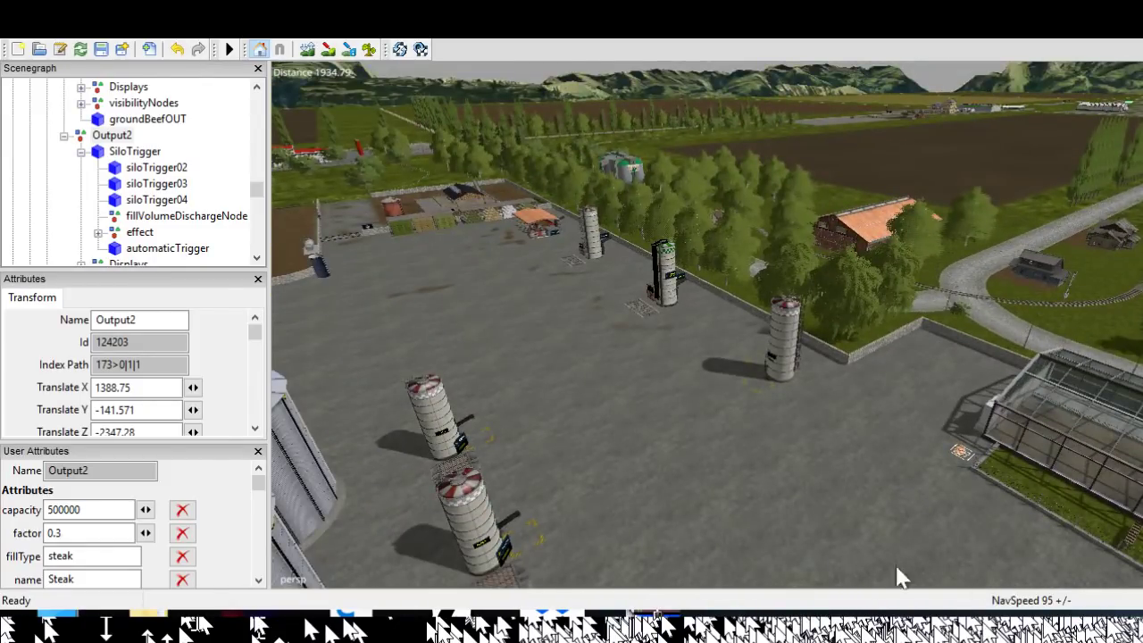
{"action": "left_click_drag", "start_coordinate": [932, 570], "coordinate": [616, 538], "text": "alt"}
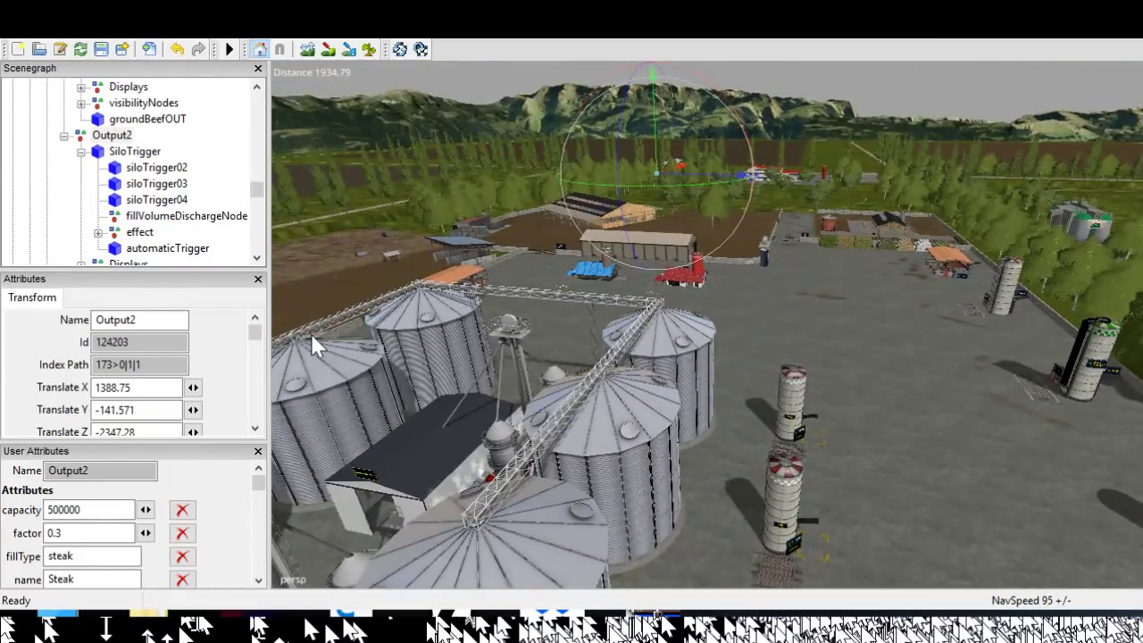
Find and select animalLoadingTriggerChicken within the animalLoadingTriggers group of the map's scene hierarchy
{"action": "scroll", "coordinate": [310, 326], "scroll_direction": "up", "scroll_amount": 2}
{"action": "scroll", "coordinate": [311, 324], "scroll_direction": "up", "scroll_amount": 8}
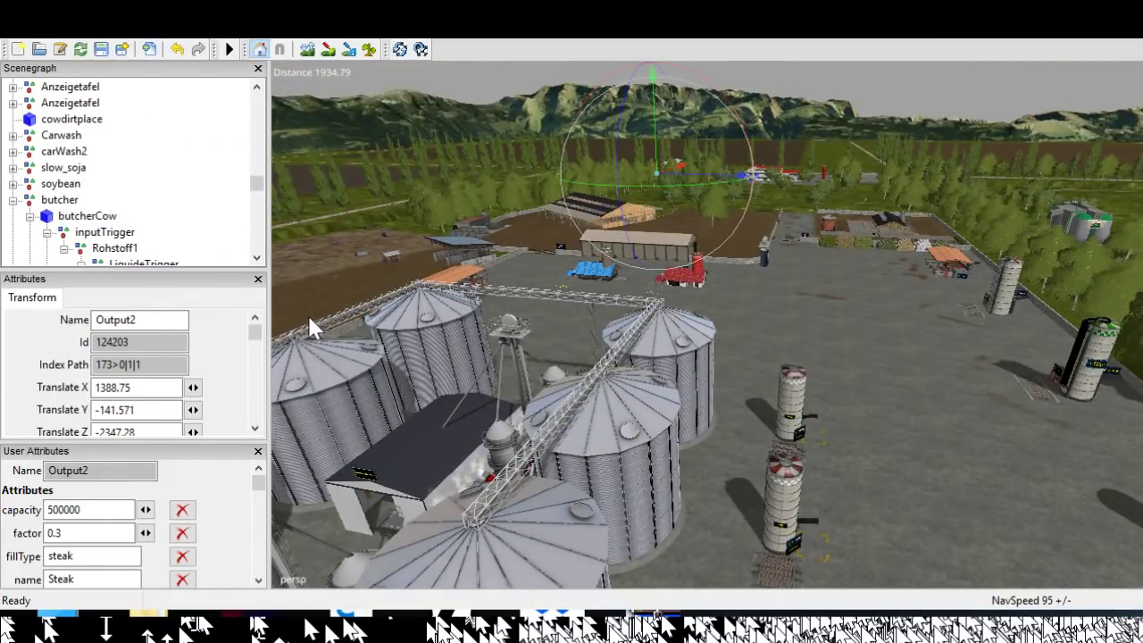
{"action": "scroll", "coordinate": [309, 312], "scroll_direction": "up", "scroll_amount": 10}
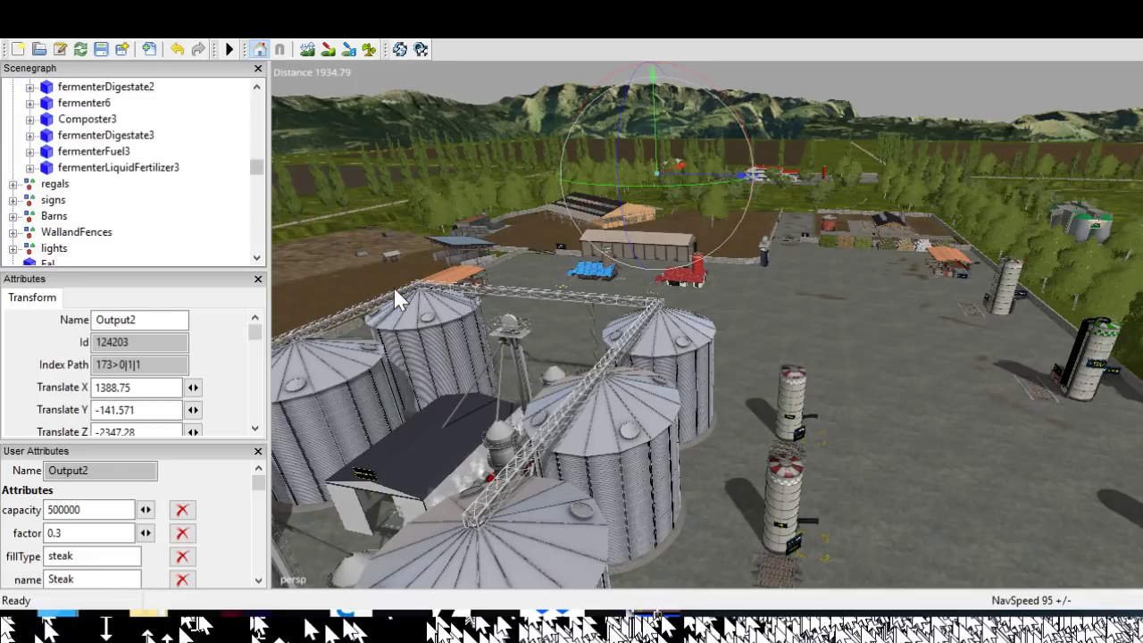
{"action": "scroll", "coordinate": [377, 235], "scroll_direction": "up", "scroll_amount": 8}
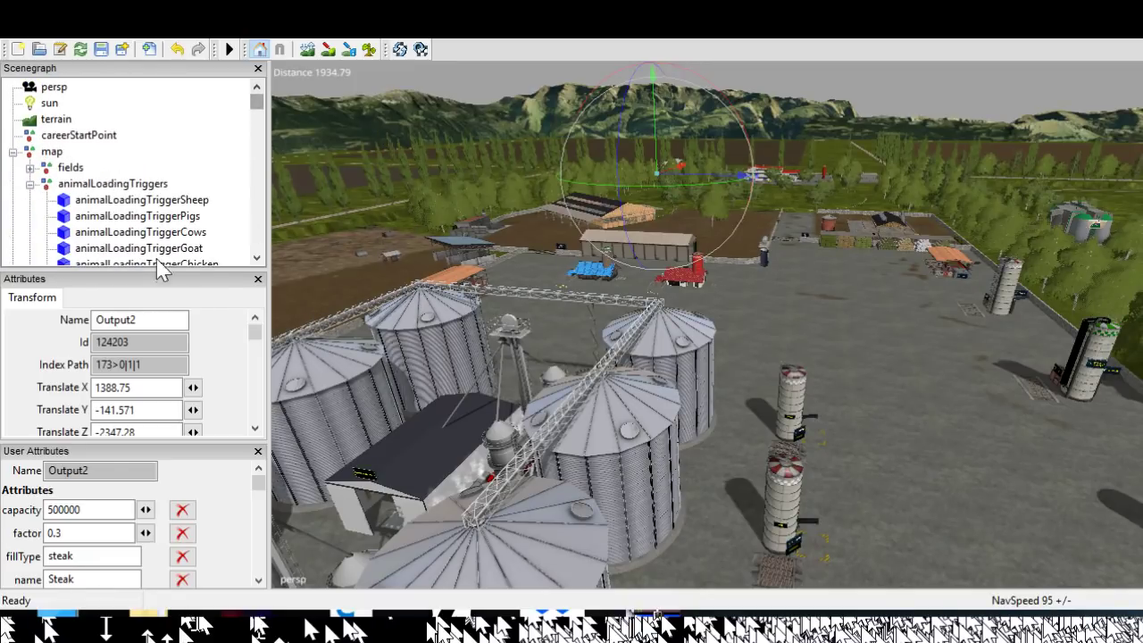
{"action": "scroll", "coordinate": [249, 252], "scroll_direction": "down", "scroll_amount": 2}
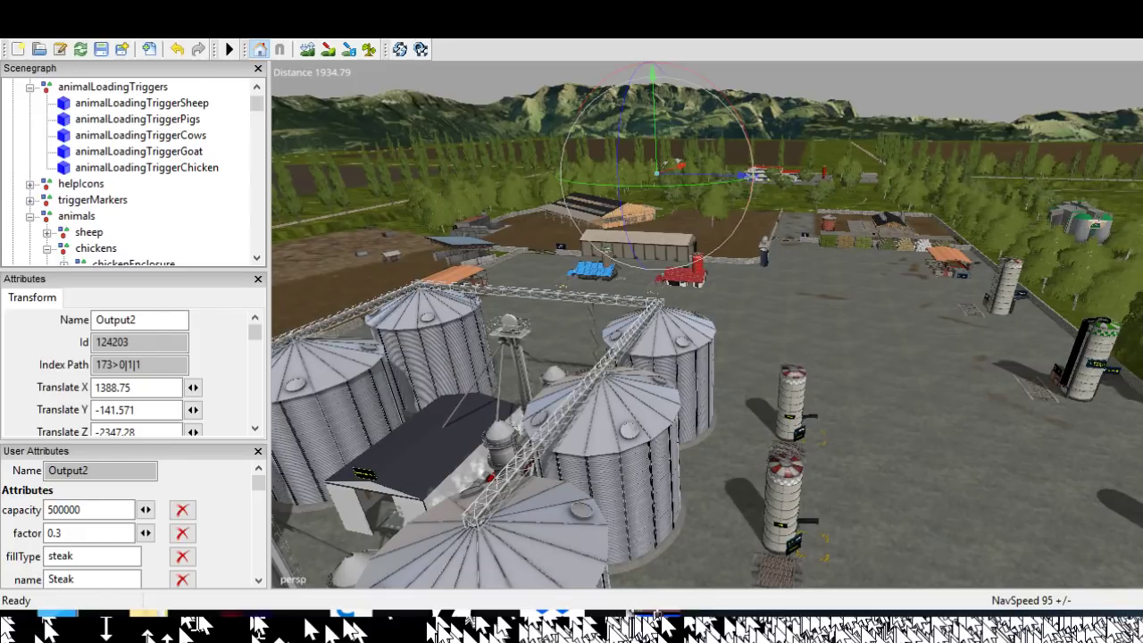
{"action": "left_click", "coordinate": [147, 167]}
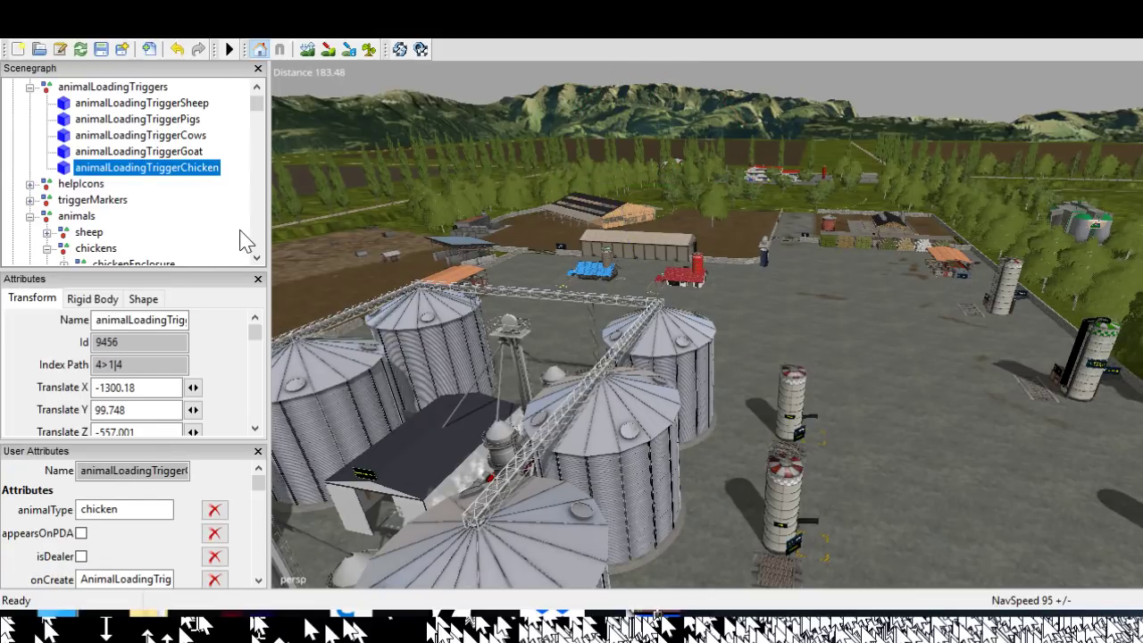
{"action": "scroll", "coordinate": [258, 272], "scroll_direction": "down", "scroll_amount": 1}
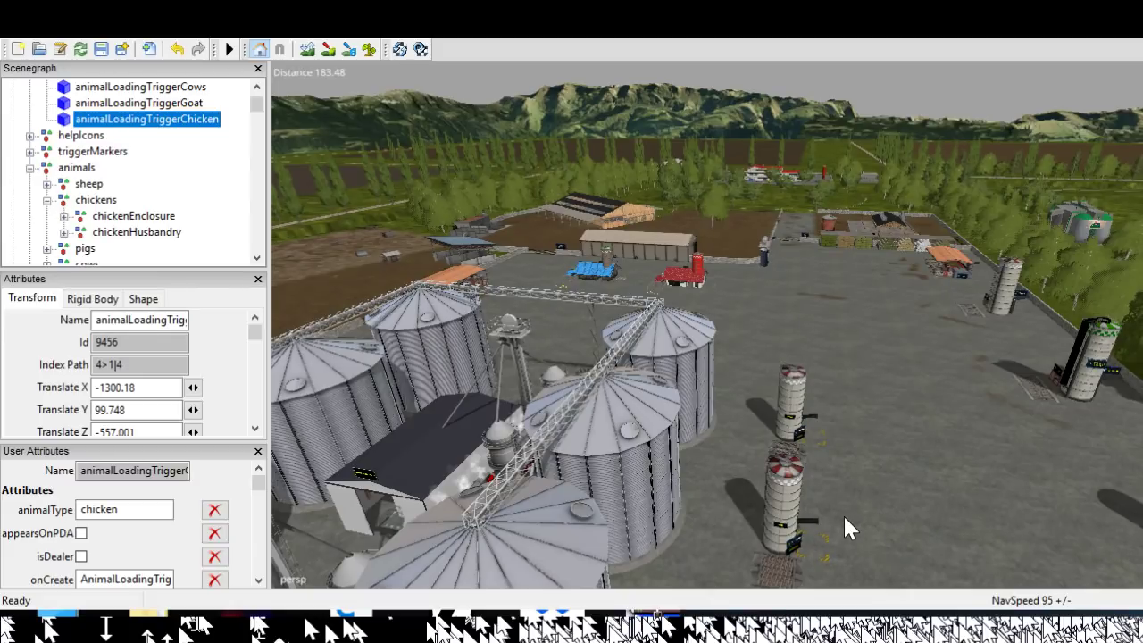
Locate the chicken loading trigger near the yard's boundary wall and review its user attributes
{"action": "key", "text": "f"}
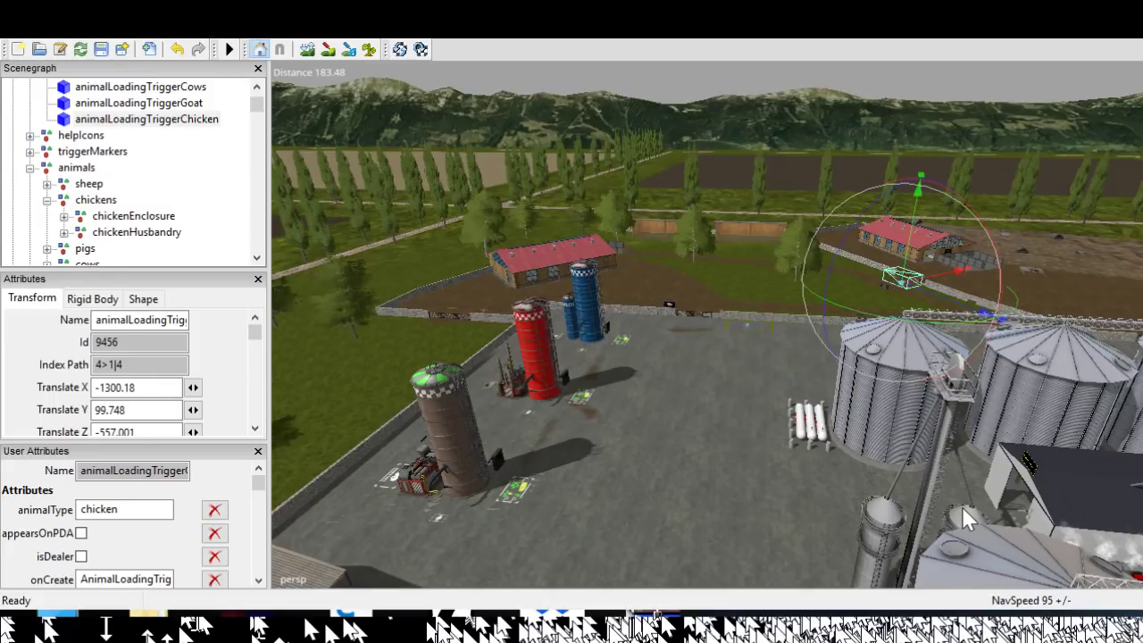
{"action": "left_click_drag", "start_coordinate": [1010, 477], "coordinate": [1097, 477], "text": "alt"}
{"action": "middle_click_drag", "start_coordinate": [661, 357], "coordinate": [982, 371], "text": "alt"}
{"action": "left_click_drag", "start_coordinate": [982, 370], "coordinate": [1072, 362], "text": "alt"}
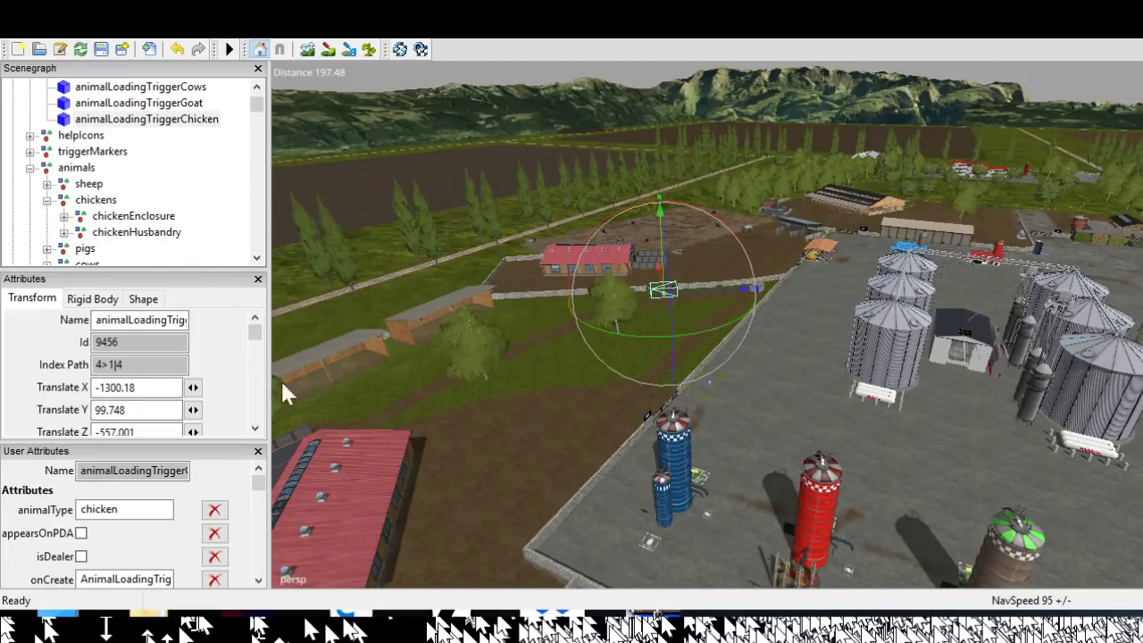
{"action": "scroll", "coordinate": [130, 518], "scroll_direction": "down", "scroll_amount": 2}
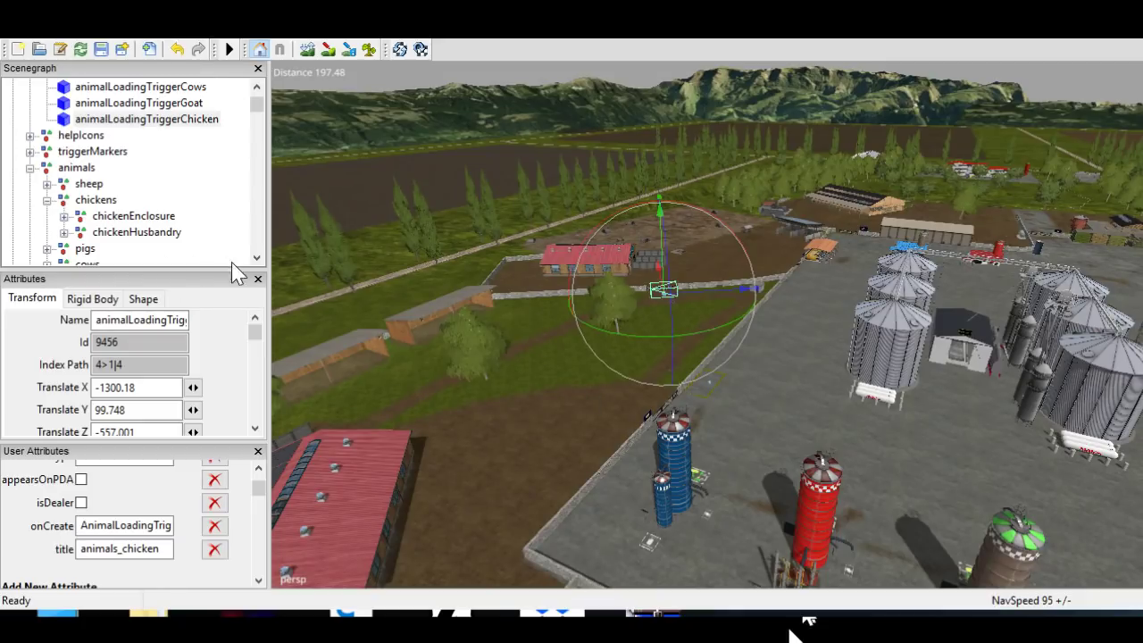
{"action": "scroll", "coordinate": [238, 268], "scroll_direction": "up", "scroll_amount": 3}
{"action": "scroll", "coordinate": [241, 284], "scroll_direction": "down", "scroll_amount": 3}
Select chickenHusbandry in the scene hierarchy and check its onCreate user attribute
{"action": "left_click", "coordinate": [137, 231]}
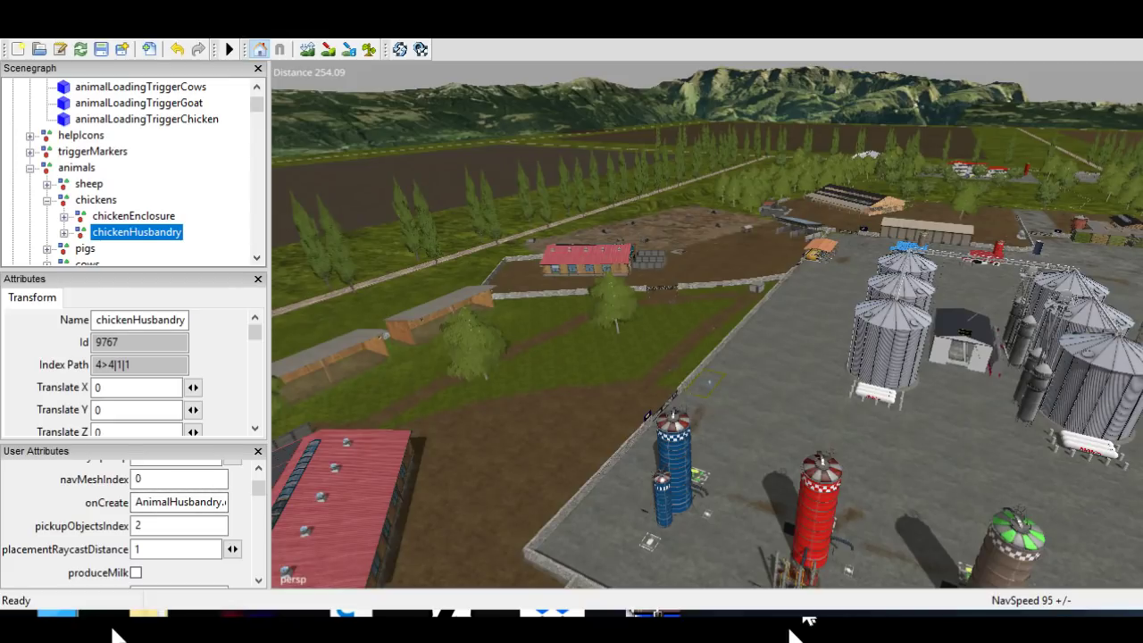
{"action": "left_click", "coordinate": [222, 502]}
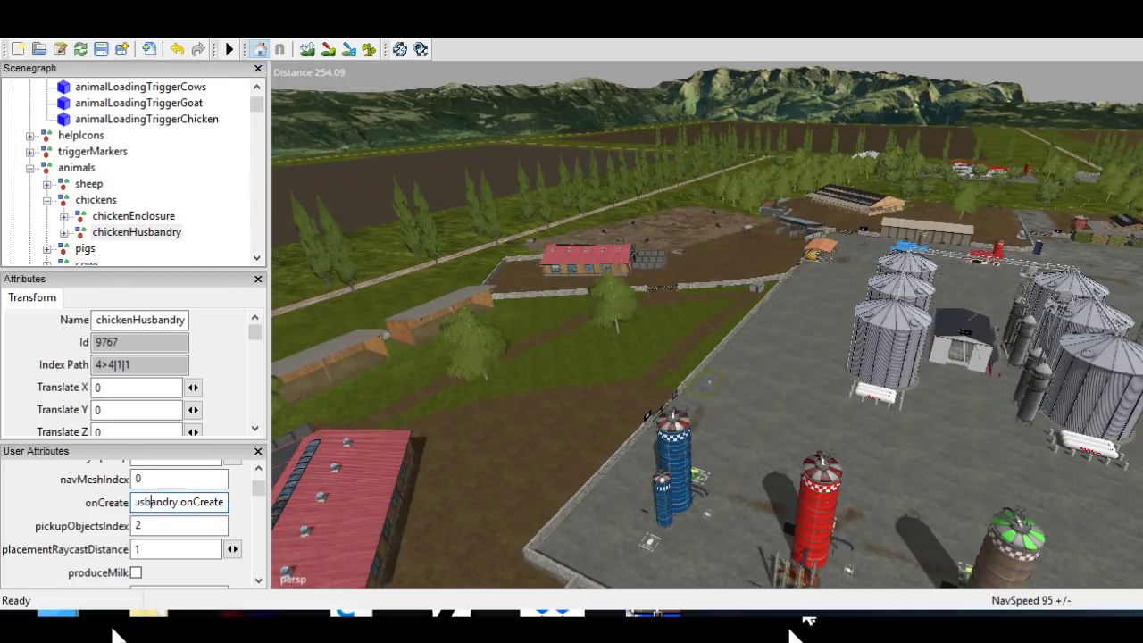
{"action": "left_click_drag", "start_coordinate": [138, 502], "coordinate": [239, 502]}
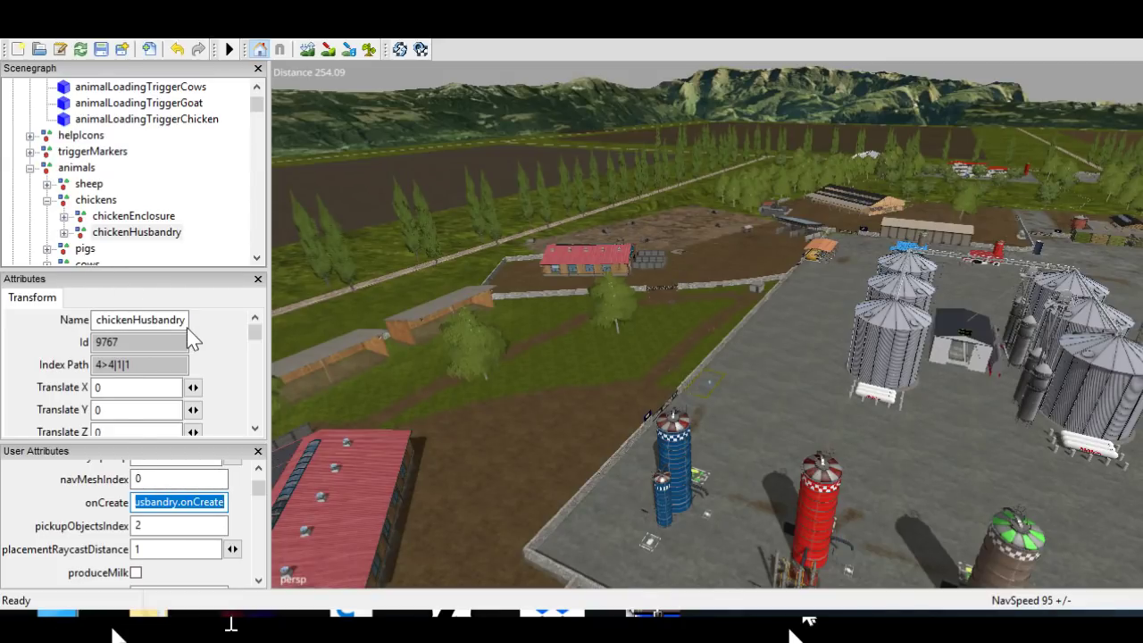
{"action": "left_click", "coordinate": [293, 327]}
{"action": "scroll", "coordinate": [293, 327], "scroll_direction": "down", "scroll_amount": 1}
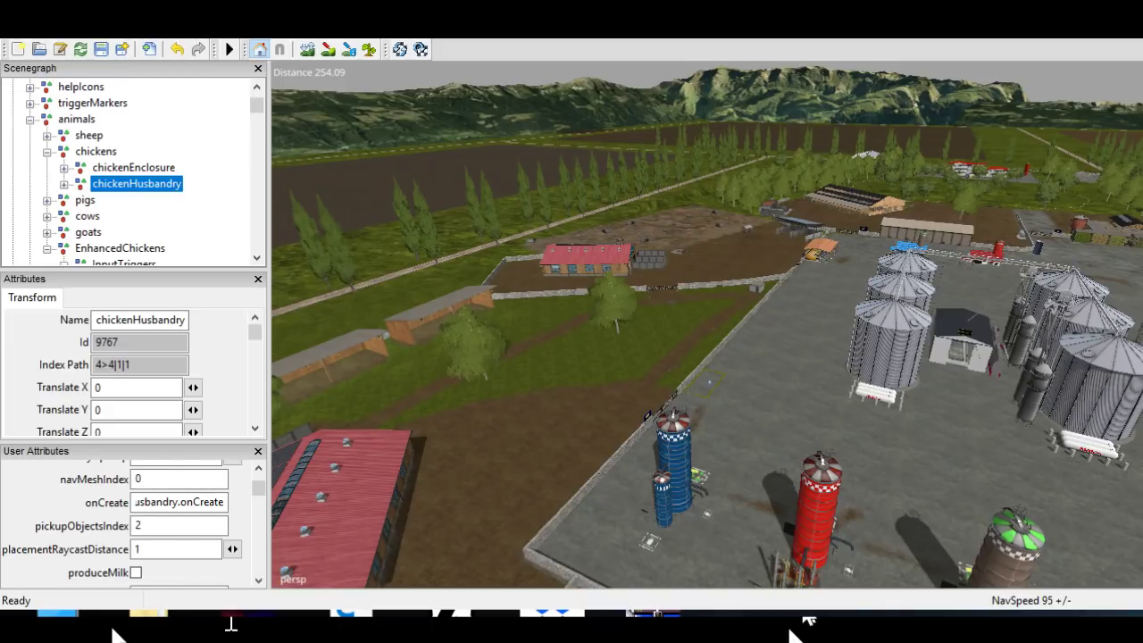
Examine the red-roofed barns with their walled dirt yards and find the EnhancedChickens group in the scene hierarchy
{"action": "left_click_drag", "start_coordinate": [625, 313], "coordinate": [1139, 500], "text": "alt"}
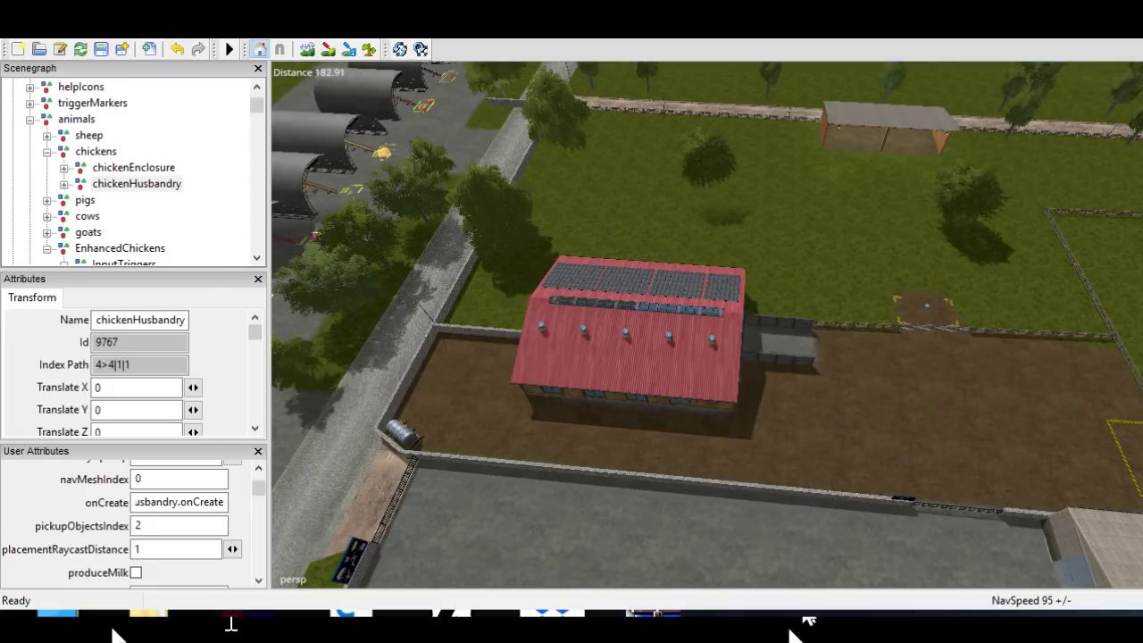
{"action": "left_click_drag", "start_coordinate": [998, 515], "coordinate": [1061, 572], "text": "alt"}
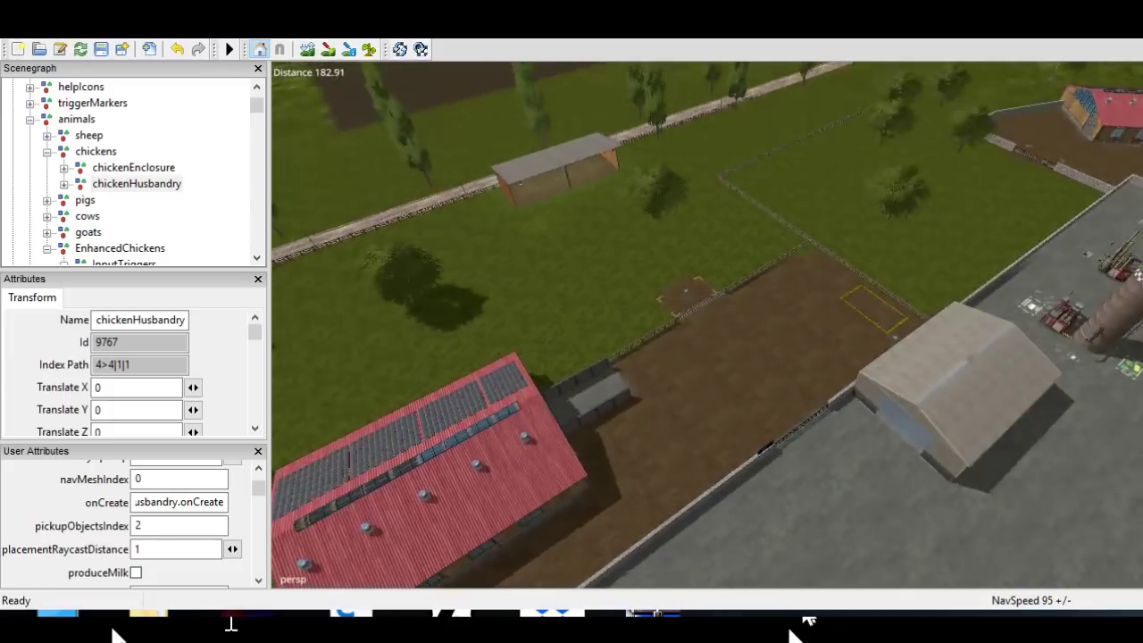
{"action": "middle_click_drag", "start_coordinate": [1061, 572], "coordinate": [873, 552], "text": "alt"}
{"action": "left_click_drag", "start_coordinate": [870, 539], "coordinate": [956, 528], "text": "alt"}
{"action": "middle_click_drag", "start_coordinate": [956, 529], "coordinate": [1054, 505], "text": "alt"}
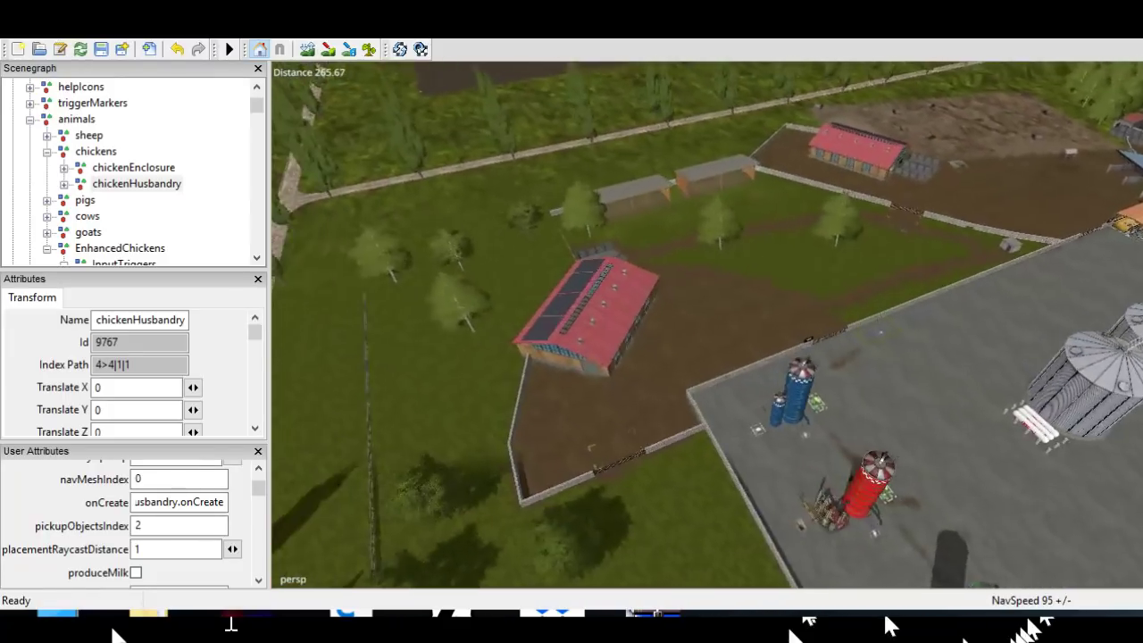
{"action": "scroll", "coordinate": [1054, 505], "scroll_direction": "up", "scroll_amount": 5}
{"action": "scroll", "coordinate": [839, 385], "scroll_direction": "down", "scroll_amount": 2}
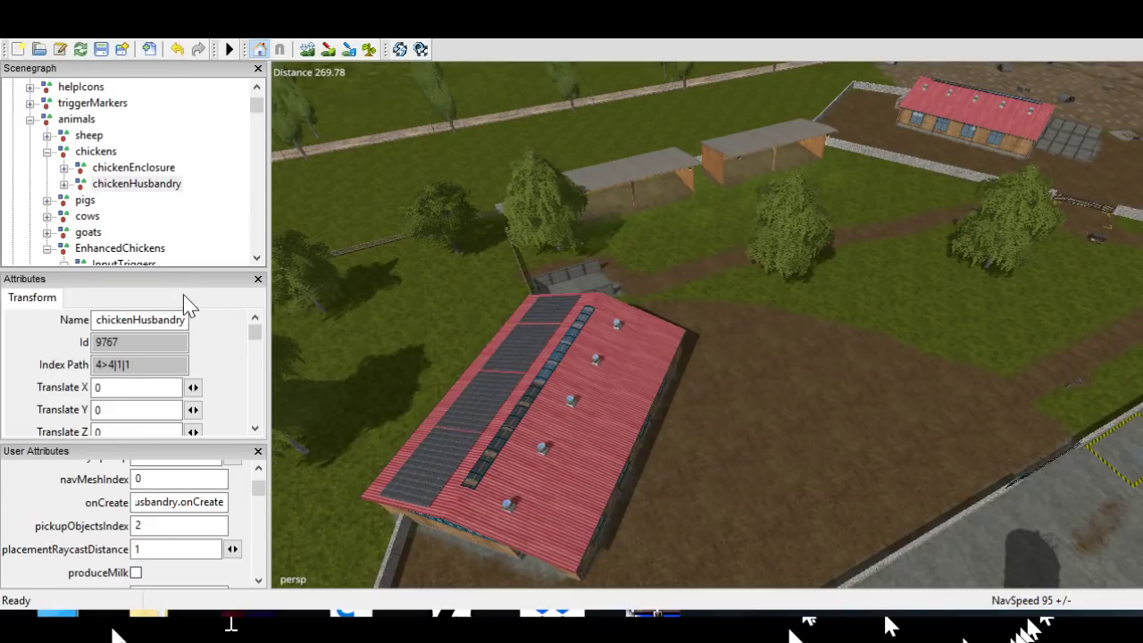
{"action": "scroll", "coordinate": [188, 299], "scroll_direction": "down", "scroll_amount": 2}
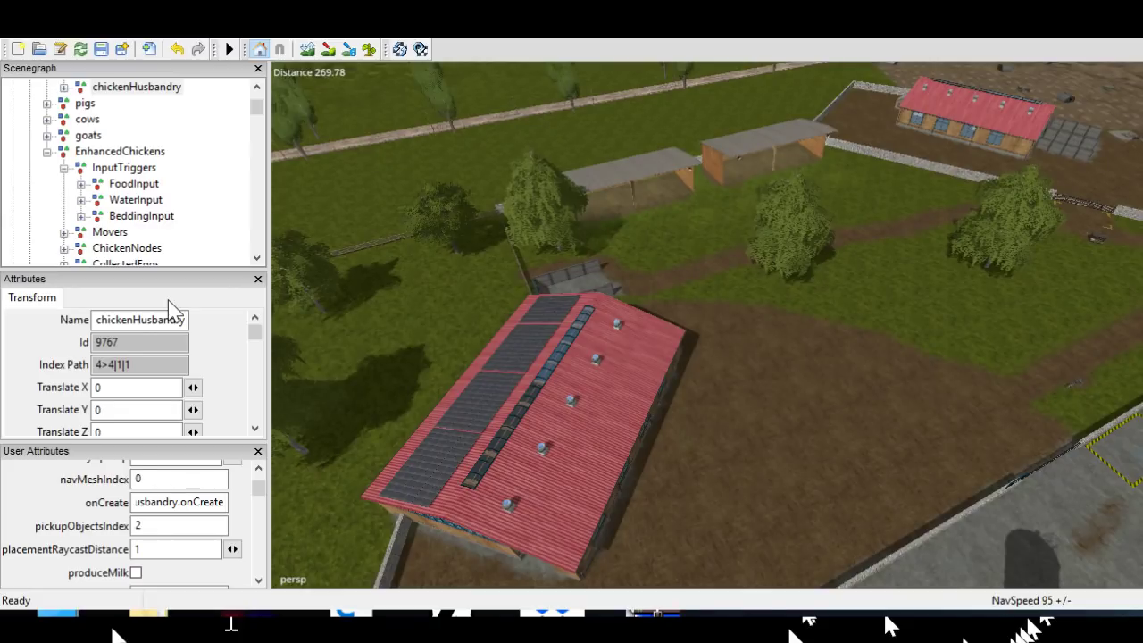
Find the black-roofed rabbit building in its walled dirt yard and inspect the "LOAD HERE" rabbit marker on the concrete strip
{"action": "left_click_drag", "start_coordinate": [691, 254], "coordinate": [1130, 192], "text": "alt"}
{"action": "scroll", "coordinate": [1098, 576], "scroll_direction": "up", "scroll_amount": 8}
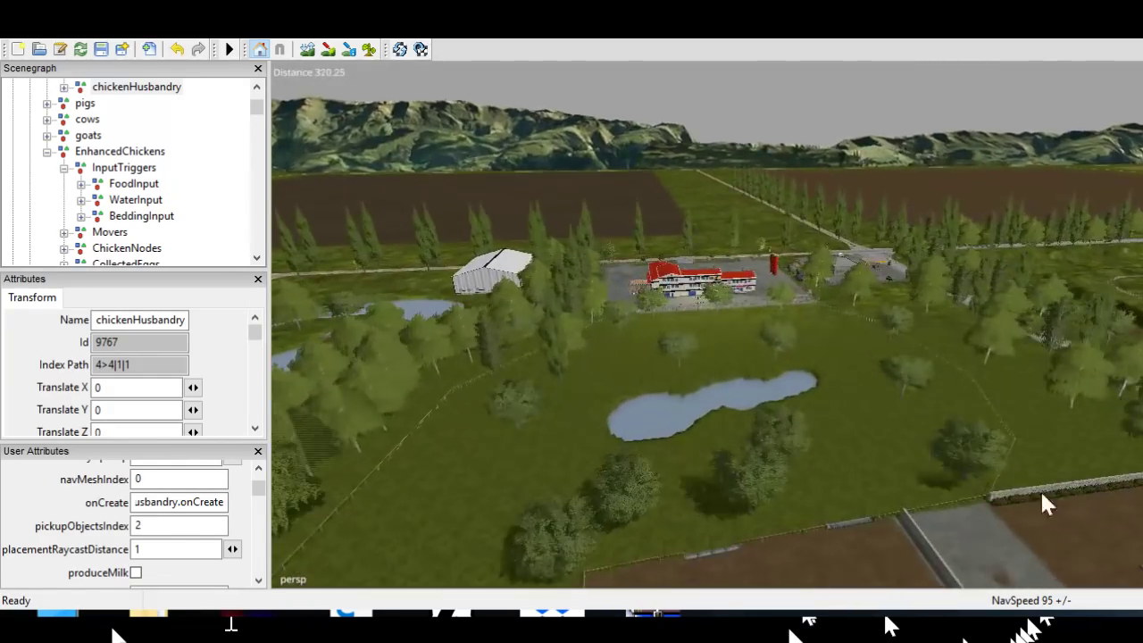
{"action": "left_click_drag", "start_coordinate": [1041, 492], "coordinate": [831, 402], "text": "alt"}
{"action": "scroll", "coordinate": [705, 325], "scroll_direction": "up", "scroll_amount": 4}
{"action": "mouse_move", "coordinate": [705, 325]}
{"action": "left_mouse_down", "text": "alt"}
{"action": "mouse_move", "coordinate": [857, 308]}
{"action": "mouse_move", "coordinate": [696, 335]}
{"action": "left_mouse_up", "text": "alt"}
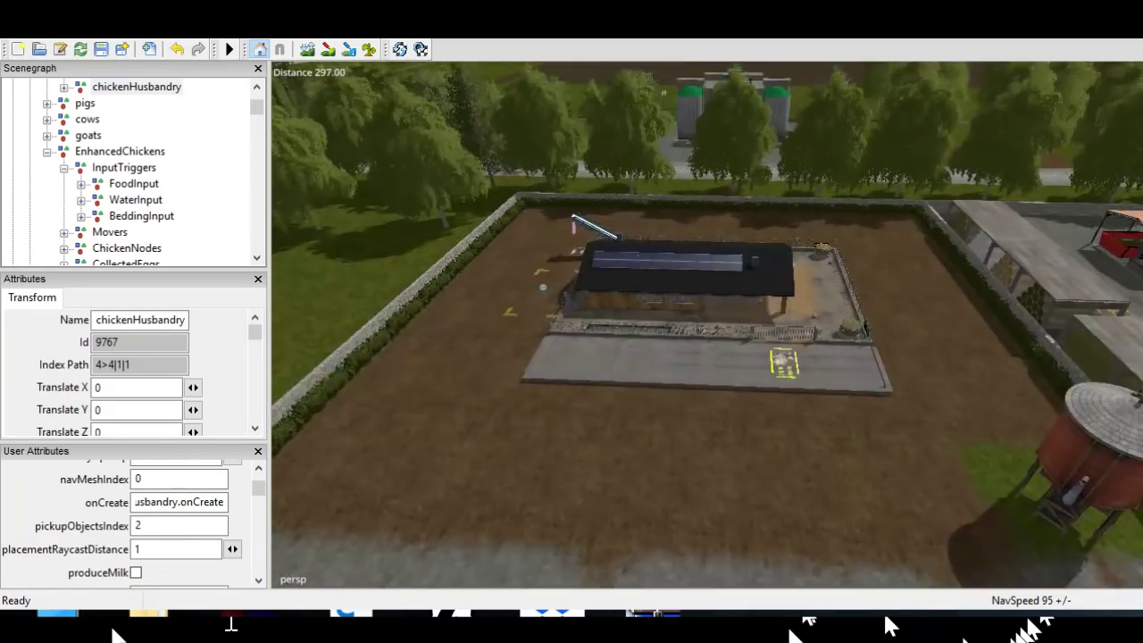
{"action": "scroll", "coordinate": [697, 335], "scroll_direction": "up", "scroll_amount": 5}
{"action": "left_click_drag", "start_coordinate": [661, 393], "coordinate": [897, 480], "text": "alt"}
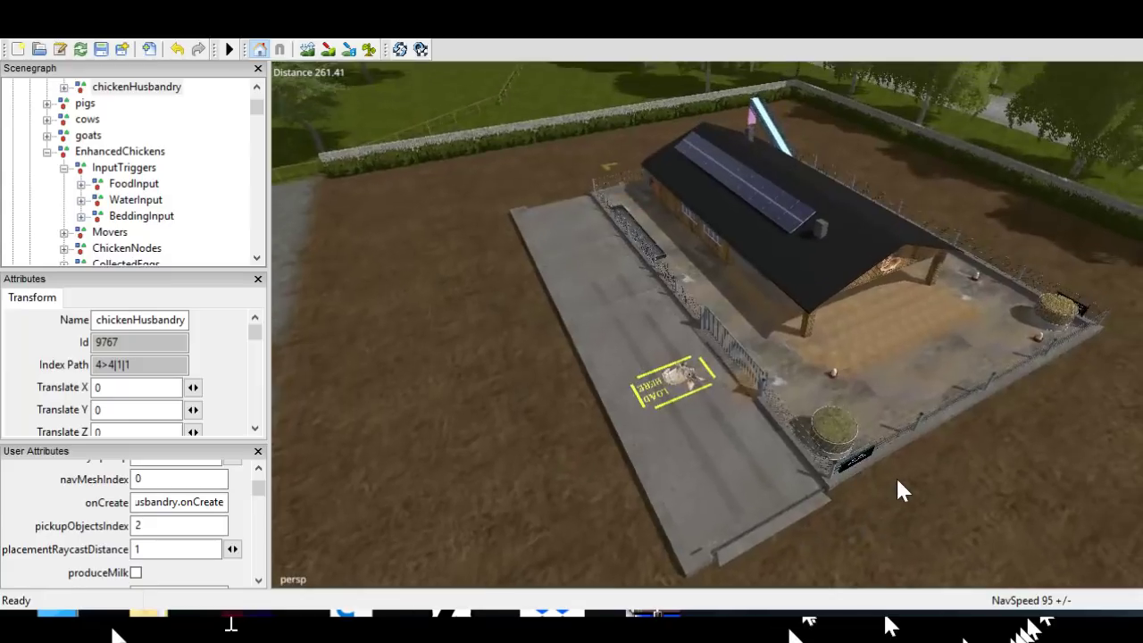
{"action": "scroll", "coordinate": [993, 490], "scroll_direction": "up", "scroll_amount": 5}
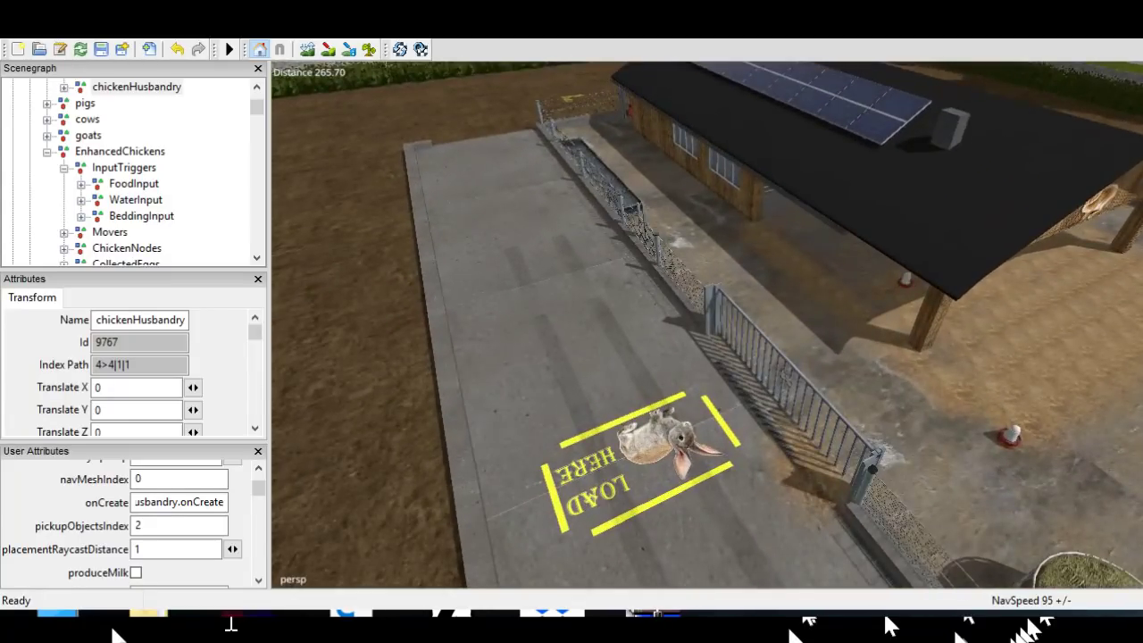
Inspect the rabbit pen's straw area, bale feeders, "ROUND HAYBALE" sign and rabbit picture on the gable
{"action": "middle_click_drag", "start_coordinate": [920, 536], "coordinate": [540, 411], "text": "alt"}
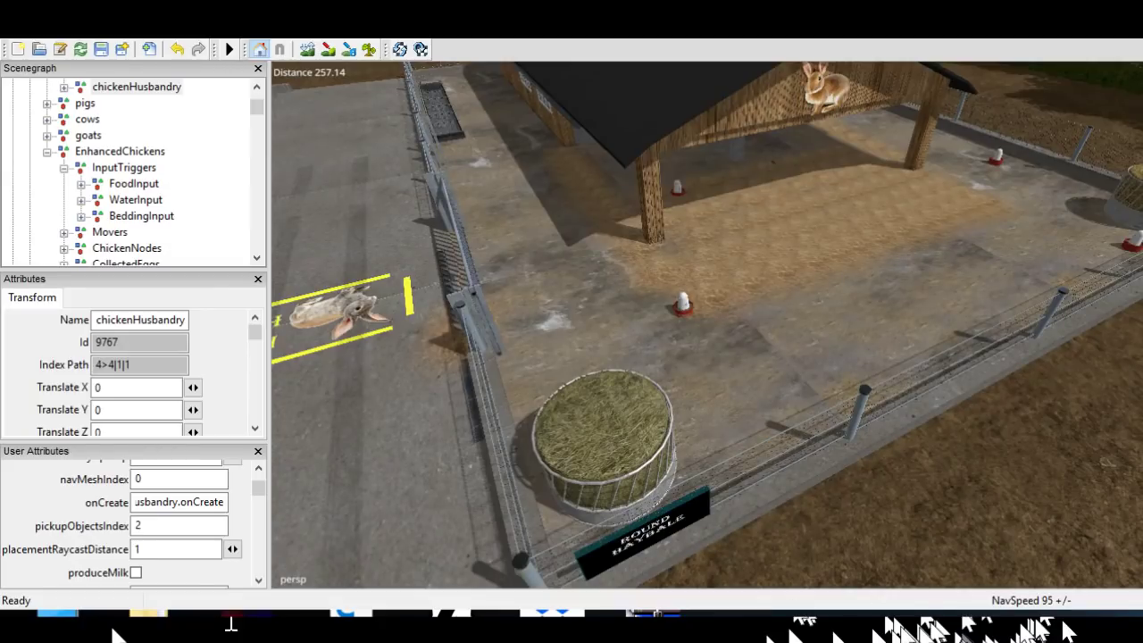
{"action": "middle_click_drag", "start_coordinate": [937, 482], "coordinate": [518, 585], "text": "alt"}
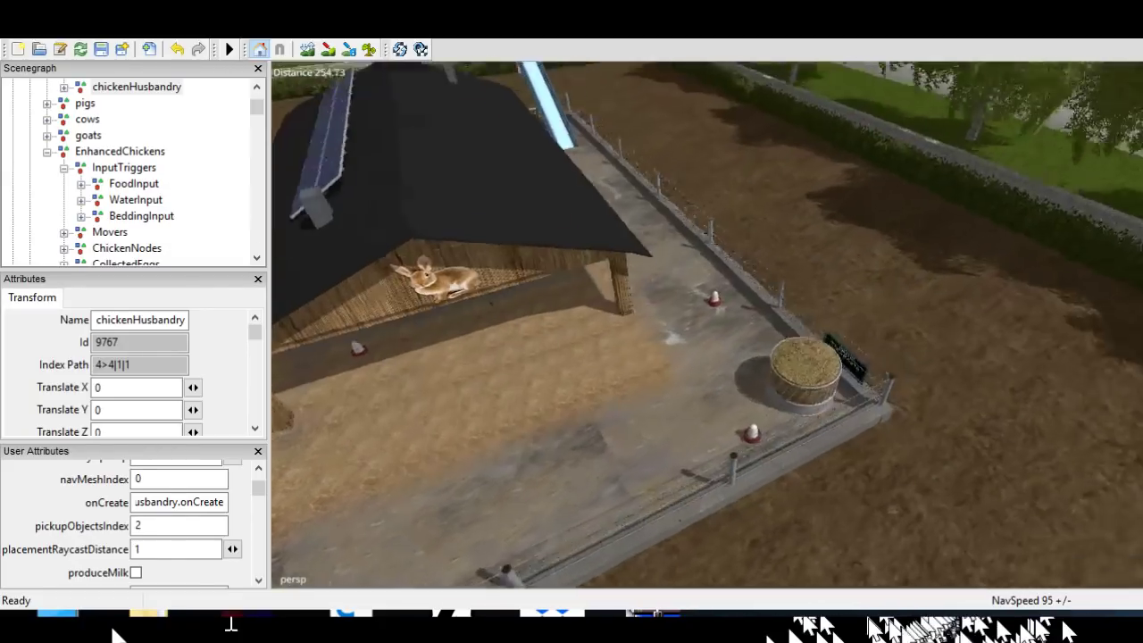
{"action": "middle_click_drag", "start_coordinate": [393, 357], "coordinate": [928, 353], "text": "alt"}
{"action": "left_click_drag", "start_coordinate": [625, 357], "coordinate": [804, 358], "text": "alt"}
{"action": "middle_click_drag", "start_coordinate": [536, 447], "coordinate": [464, 272], "text": "alt"}
{"action": "scroll", "coordinate": [707, 324], "scroll_direction": "down", "scroll_amount": 4}
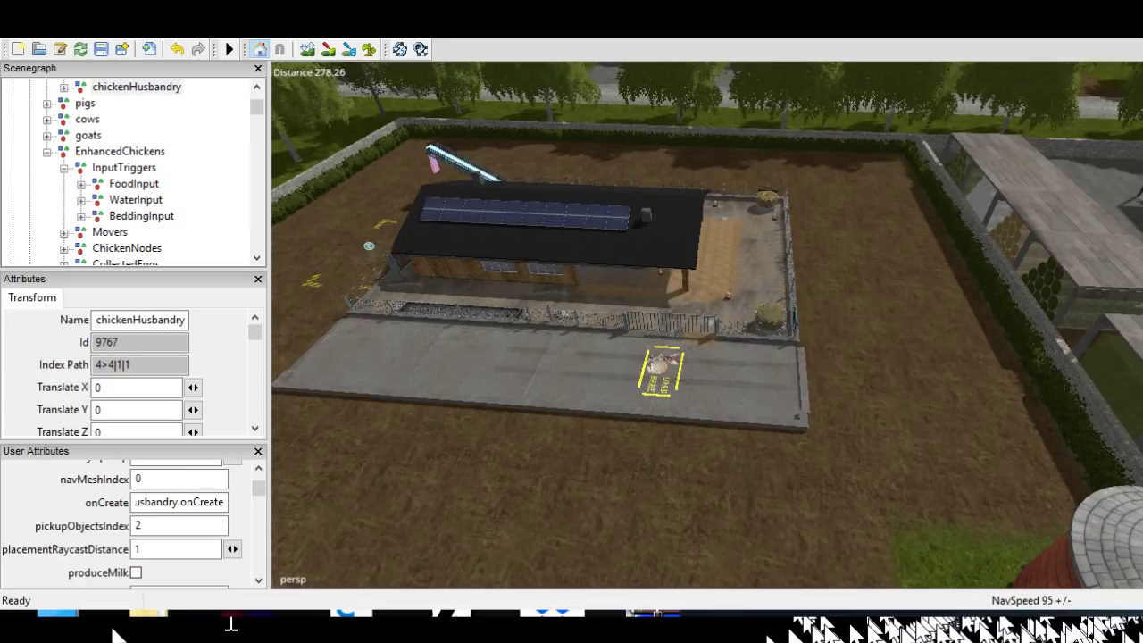
Review the whole rabbit enclosure, from the gated pen to the yellow-and-black marked area at the building's conveyor end
{"action": "middle_click_drag", "start_coordinate": [661, 331], "coordinate": [760, 358], "text": "alt"}
{"action": "scroll", "coordinate": [705, 325], "scroll_direction": "up", "scroll_amount": 2}
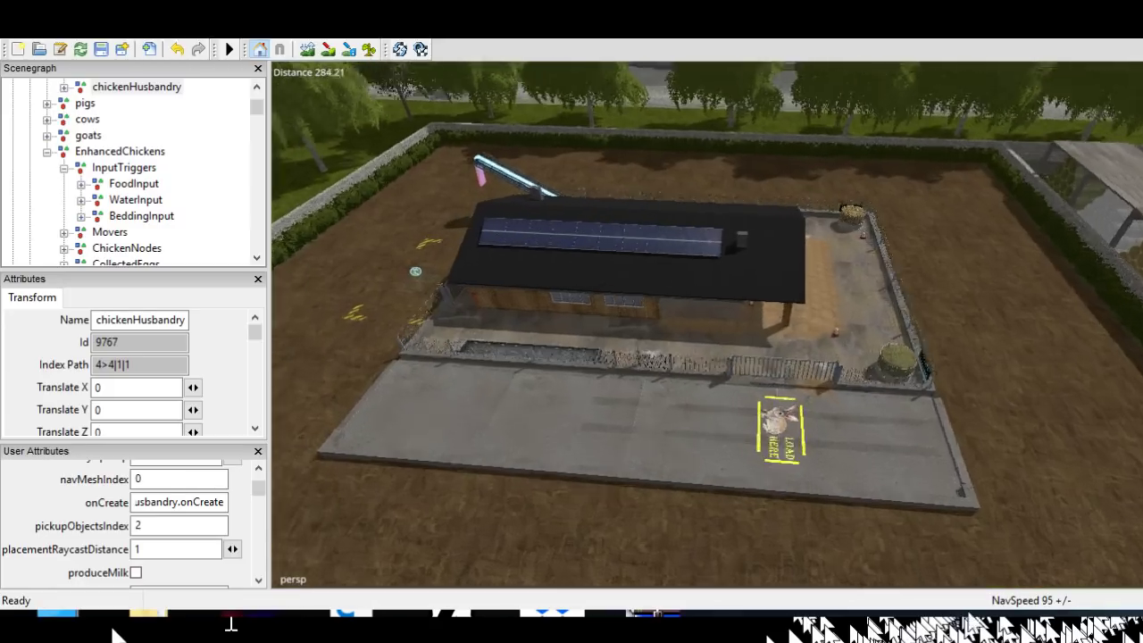
{"action": "scroll", "coordinate": [708, 325], "scroll_direction": "up", "scroll_amount": 3}
{"action": "left_click_drag", "start_coordinate": [821, 313], "coordinate": [594, 340], "text": "alt"}
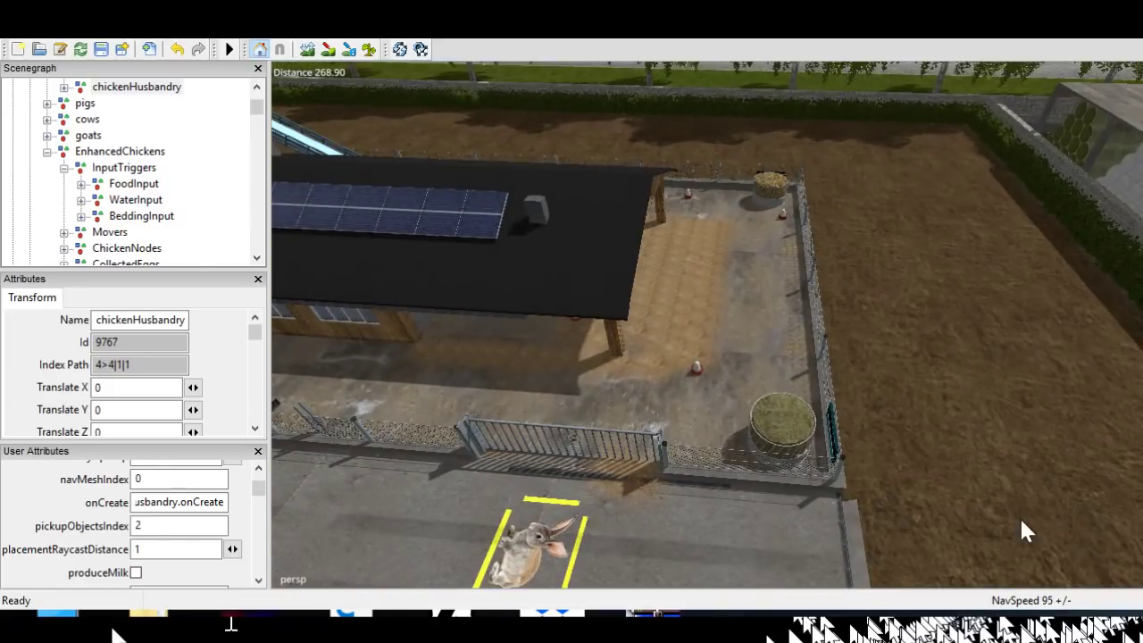
{"action": "middle_click_drag", "start_coordinate": [1021, 521], "coordinate": [1142, 518], "text": "alt"}
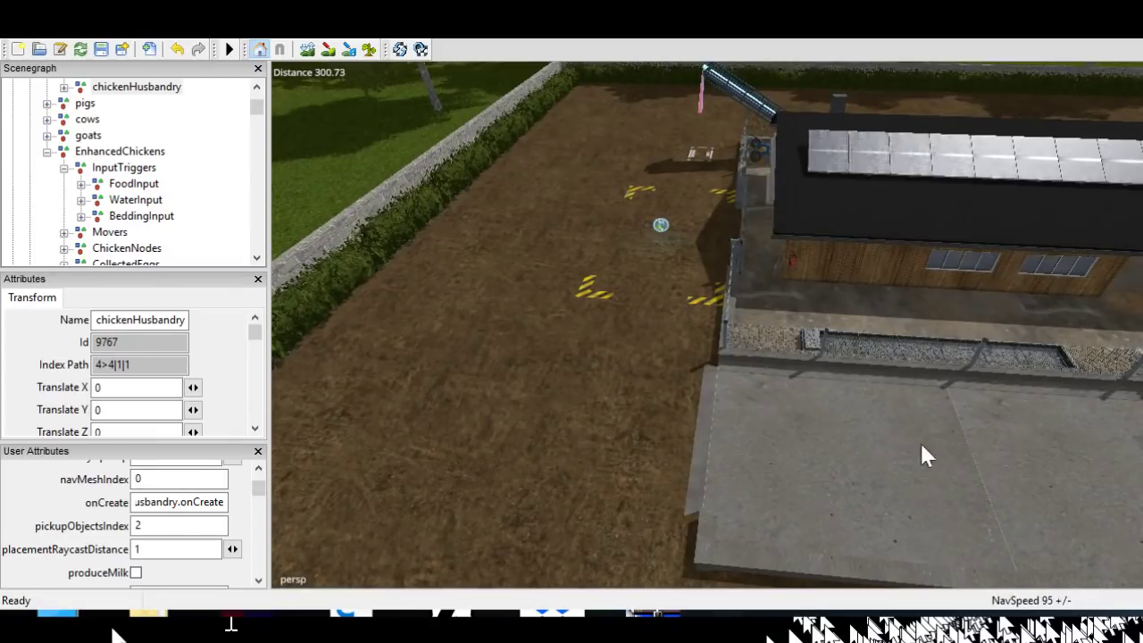
{"action": "middle_click_drag", "start_coordinate": [979, 491], "coordinate": [844, 521], "text": "alt"}
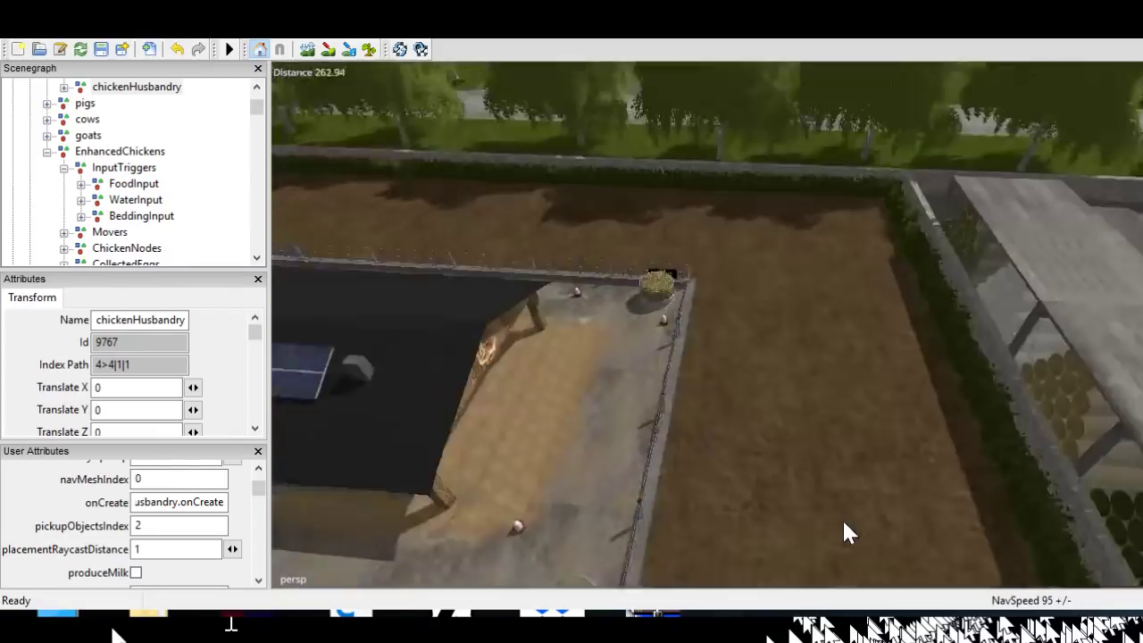
Return across the silo yard to the glass-roofed chicken building and view it from above
{"action": "scroll", "coordinate": [918, 498], "scroll_direction": "down", "scroll_amount": 5}
{"action": "left_click_drag", "start_coordinate": [1142, 545], "coordinate": [1005, 587], "text": "alt"}
{"action": "scroll", "coordinate": [1071, 480], "scroll_direction": "up", "scroll_amount": 5}
{"action": "scroll", "coordinate": [1107, 532], "scroll_direction": "down", "scroll_amount": 2}
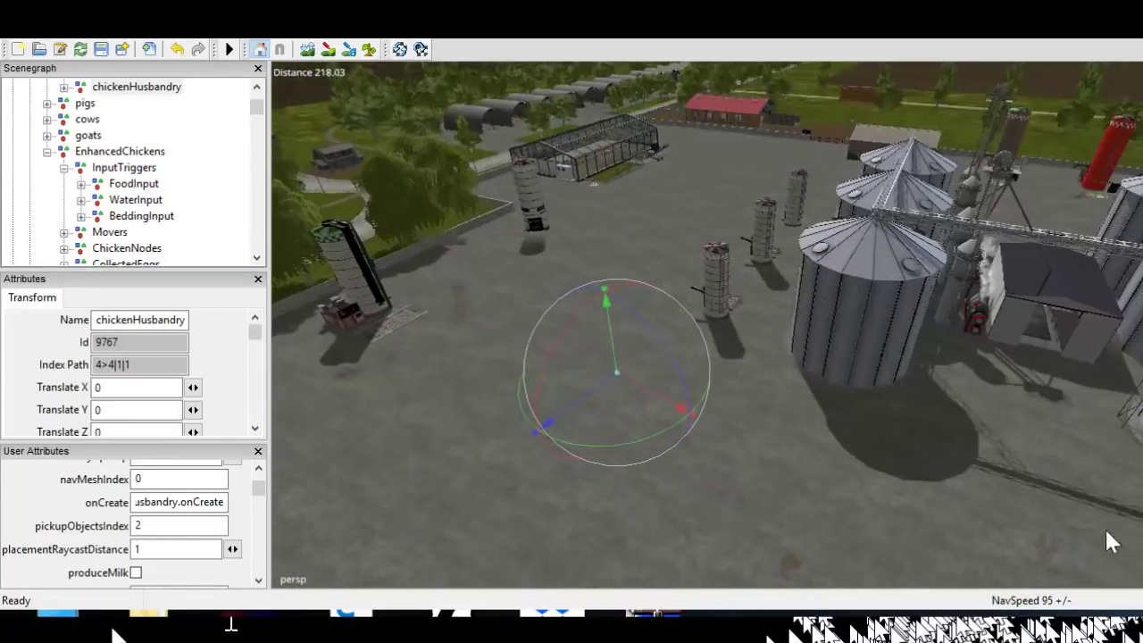
{"action": "left_click_drag", "start_coordinate": [1106, 531], "coordinate": [899, 498], "text": "alt"}
{"action": "scroll", "coordinate": [1074, 549], "scroll_direction": "up", "scroll_amount": 4}
{"action": "scroll", "coordinate": [899, 498], "scroll_direction": "up", "scroll_amount": 4}
{"action": "left_click_drag", "start_coordinate": [933, 412], "coordinate": [863, 494], "text": "alt"}
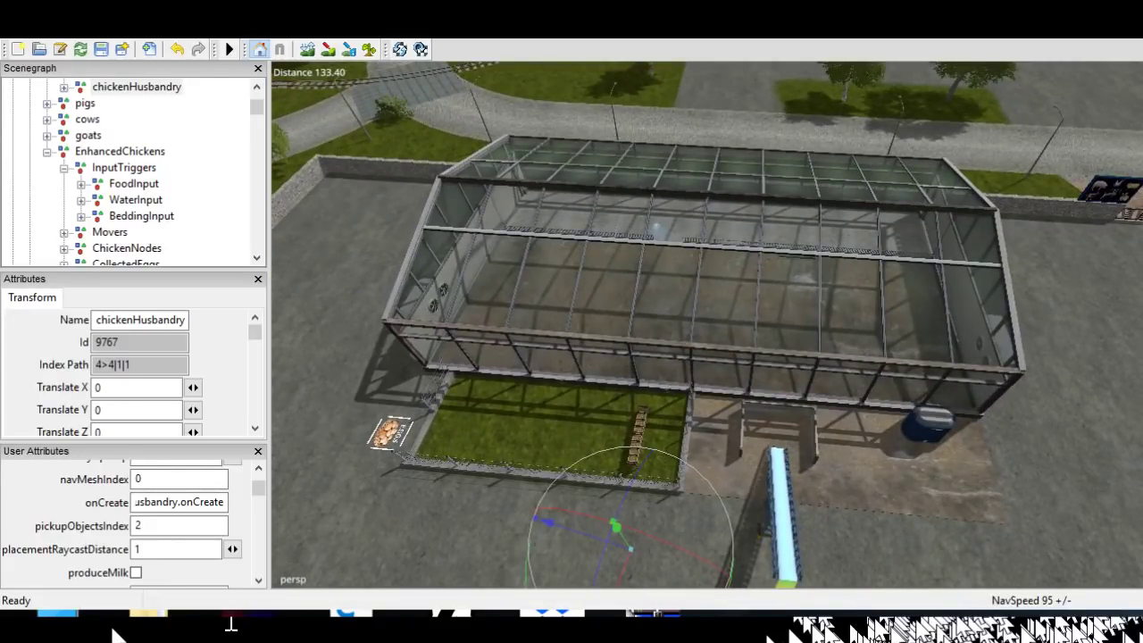
Survey the grain silo cluster and the red-roofed barn with solar panels beside the grass paddock
{"action": "mouse_move", "coordinate": [446, 393]}
{"action": "middle_mouse_down", "text": "alt"}
{"action": "mouse_move", "coordinate": [1009, 402]}
{"action": "mouse_move", "coordinate": [969, 459]}
{"action": "middle_mouse_up", "text": "alt"}
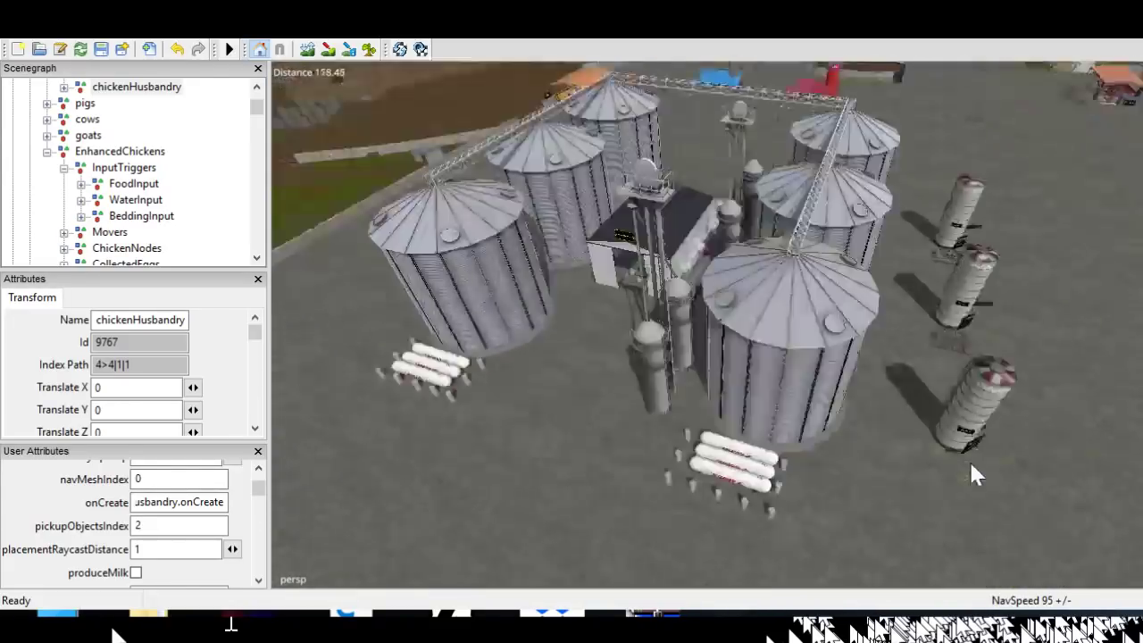
{"action": "mouse_move", "coordinate": [464, 241]}
{"action": "middle_mouse_down", "text": "alt"}
{"action": "mouse_move", "coordinate": [1027, 536]}
{"action": "mouse_move", "coordinate": [1032, 371]}
{"action": "middle_mouse_up", "text": "alt"}
{"action": "left_click_drag", "start_coordinate": [1103, 478], "coordinate": [907, 496], "text": "alt"}
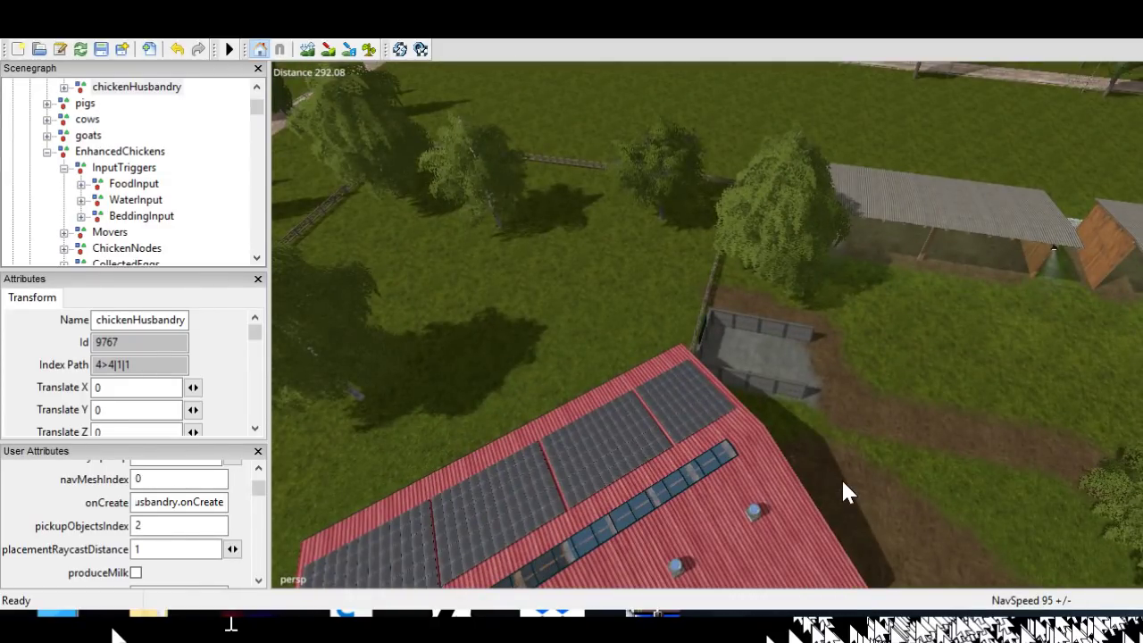
{"action": "scroll", "coordinate": [841, 478], "scroll_direction": "down", "scroll_amount": 3}
{"action": "left_click_drag", "start_coordinate": [861, 476], "coordinate": [536, 420], "text": "alt"}
{"action": "middle_click_drag", "start_coordinate": [787, 423], "coordinate": [865, 431], "text": "alt"}
{"action": "left_click_drag", "start_coordinate": [969, 436], "coordinate": [755, 525], "text": "alt"}
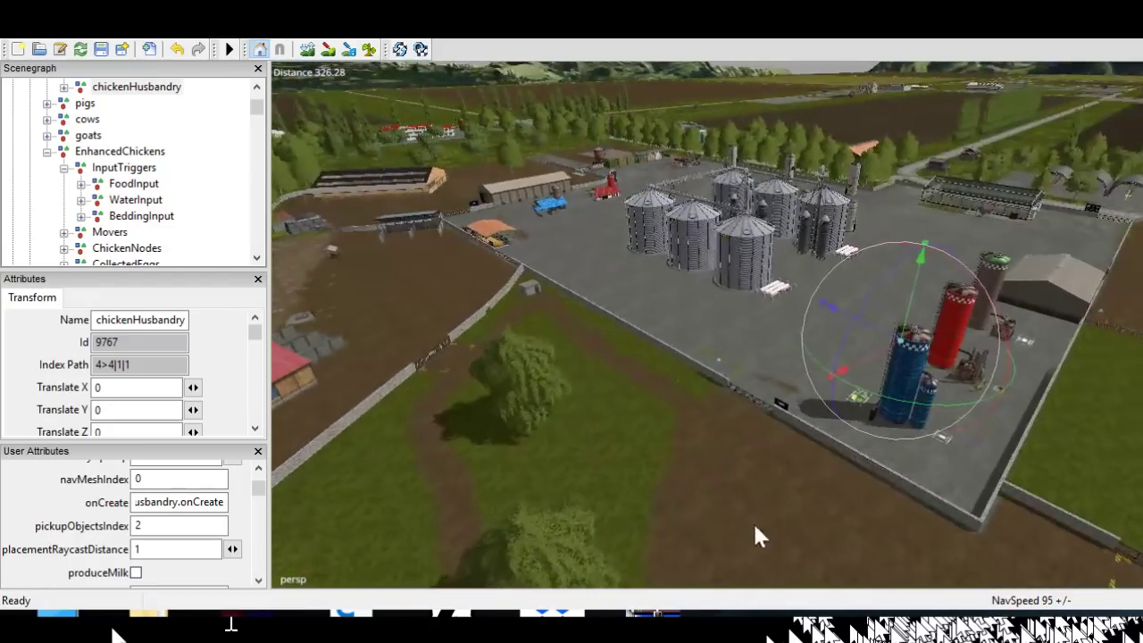
Review the grass paddock beside the yard wall and the hazard-striped marker on the yard side of the wall
{"action": "right_click_drag", "start_coordinate": [755, 525], "coordinate": [829, 483], "text": "alt"}
{"action": "middle_click_drag", "start_coordinate": [829, 482], "coordinate": [943, 454], "text": "alt"}
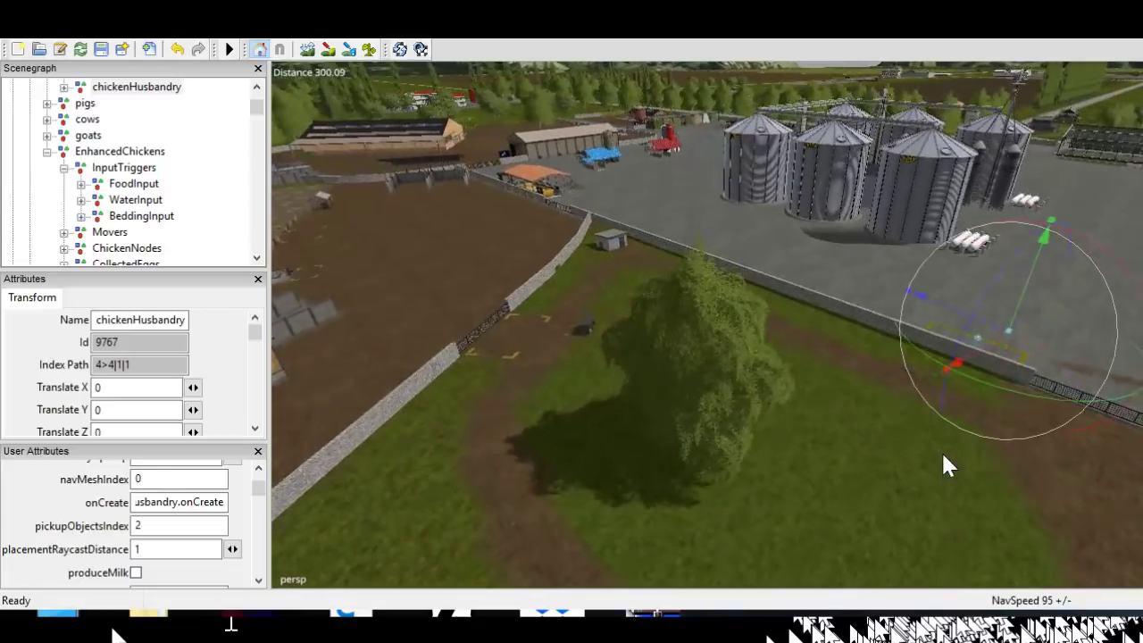
{"action": "left_click_drag", "start_coordinate": [943, 454], "coordinate": [727, 530], "text": "alt"}
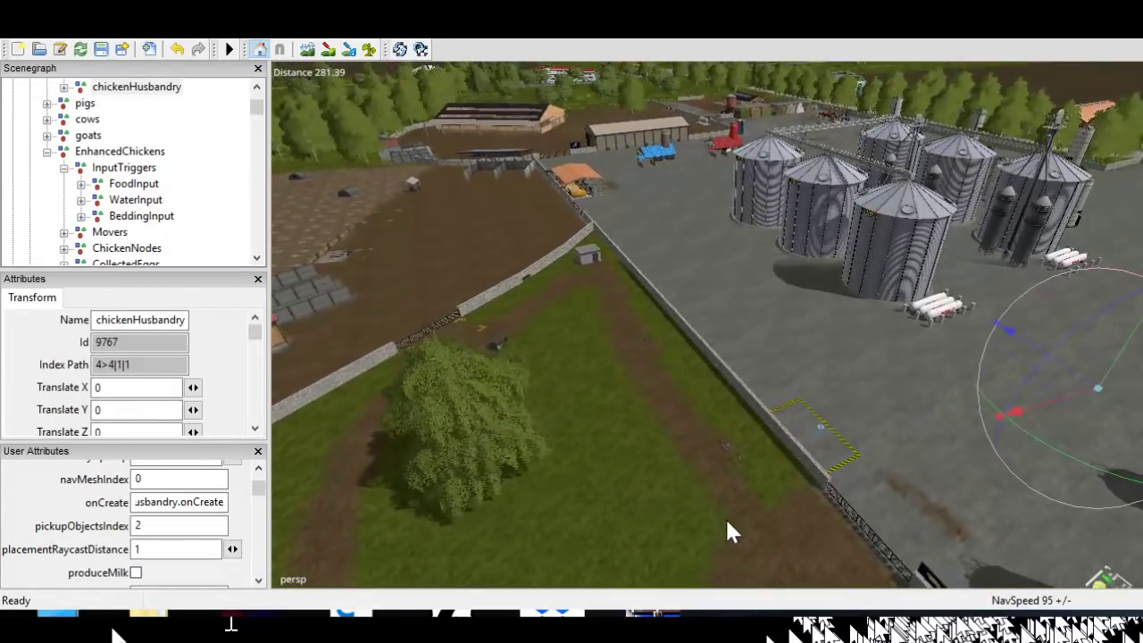
{"action": "left_click_drag", "start_coordinate": [613, 512], "coordinate": [1001, 525], "text": "alt"}
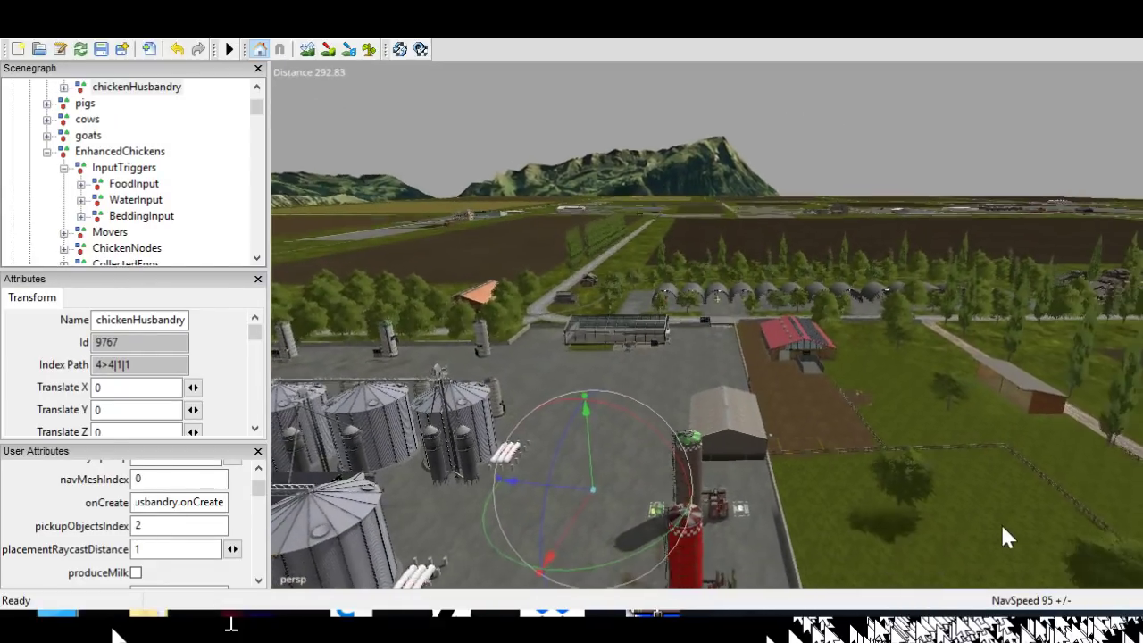
Look over the glass-roofed building again, with its egg marker, fenced grass area, blue conveyor and blue tank
{"action": "right_click_drag", "start_coordinate": [1001, 524], "coordinate": [1085, 293], "text": "alt"}
{"action": "right_click_drag", "start_coordinate": [950, 501], "coordinate": [1008, 366], "text": "alt"}
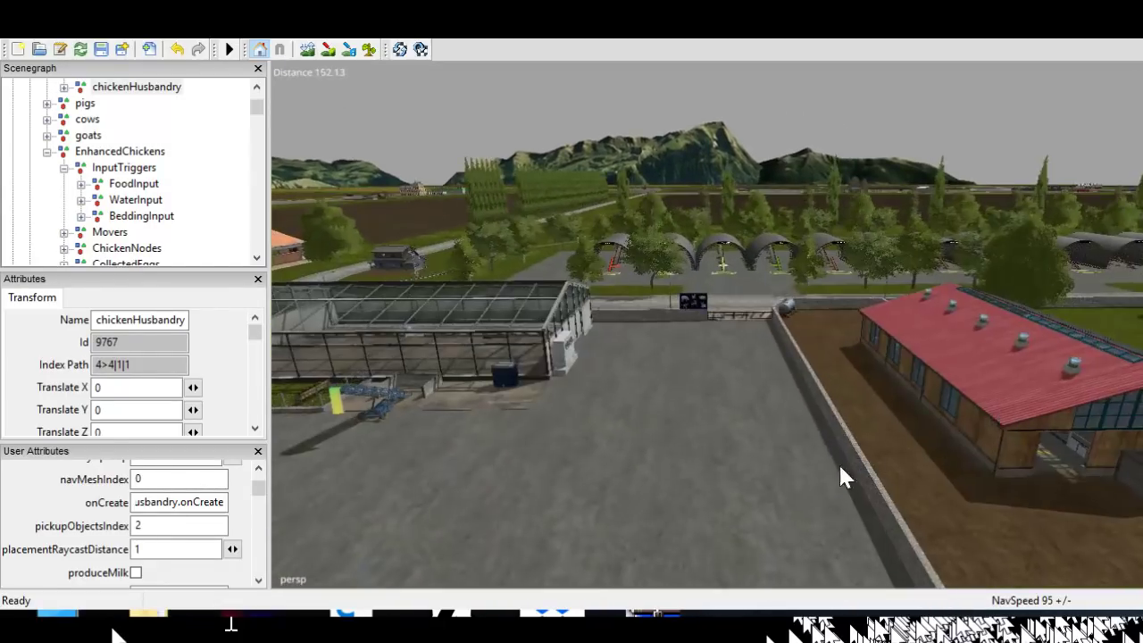
{"action": "middle_click_drag", "start_coordinate": [756, 486], "coordinate": [888, 496], "text": "alt"}
{"action": "right_click_drag", "start_coordinate": [1057, 498], "coordinate": [1077, 448], "text": "alt"}
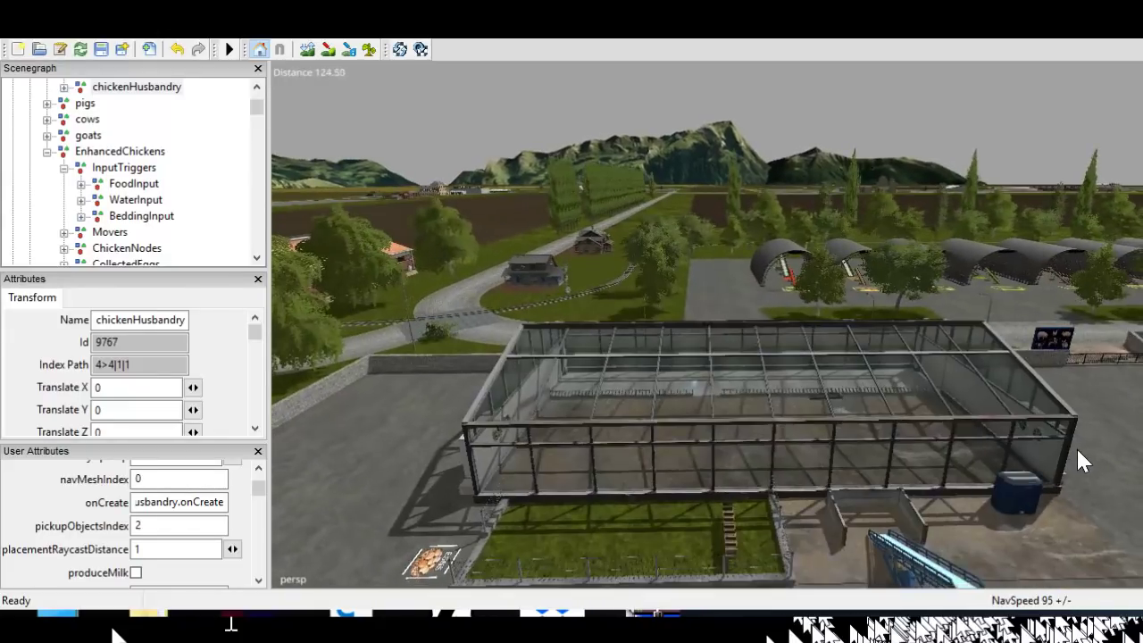
{"action": "left_click_drag", "start_coordinate": [1076, 449], "coordinate": [1072, 546], "text": "alt"}
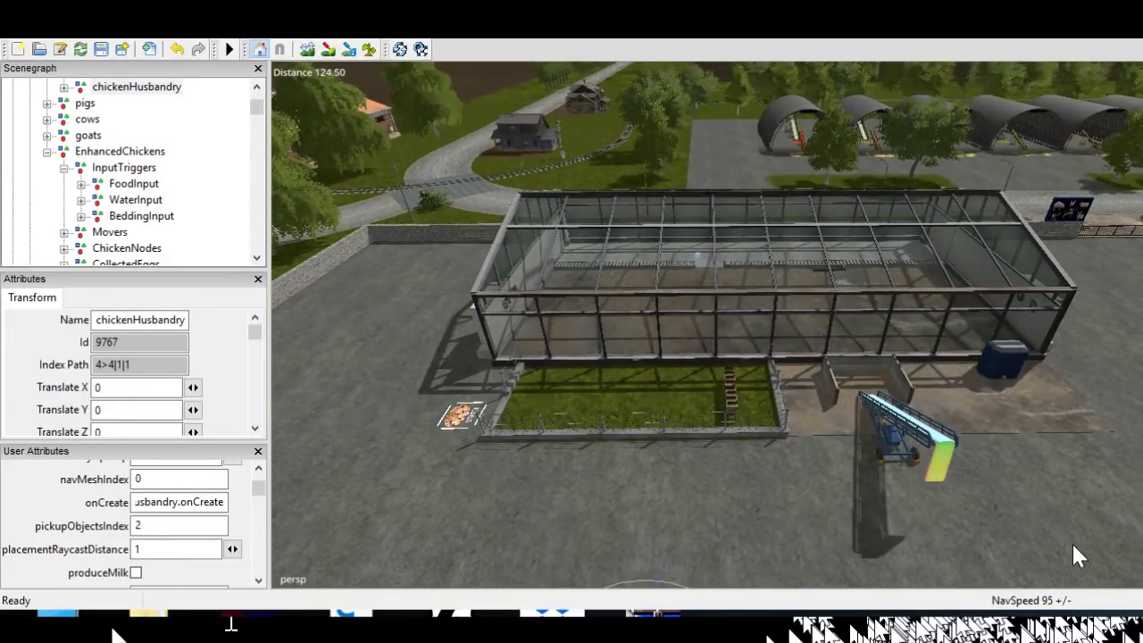
{"action": "scroll", "coordinate": [1072, 541], "scroll_direction": "down", "scroll_amount": 3}
{"action": "middle_click_drag", "start_coordinate": [1070, 540], "coordinate": [987, 587], "text": "alt"}
{"action": "left_click_drag", "start_coordinate": [988, 571], "coordinate": [1070, 451], "text": "alt"}
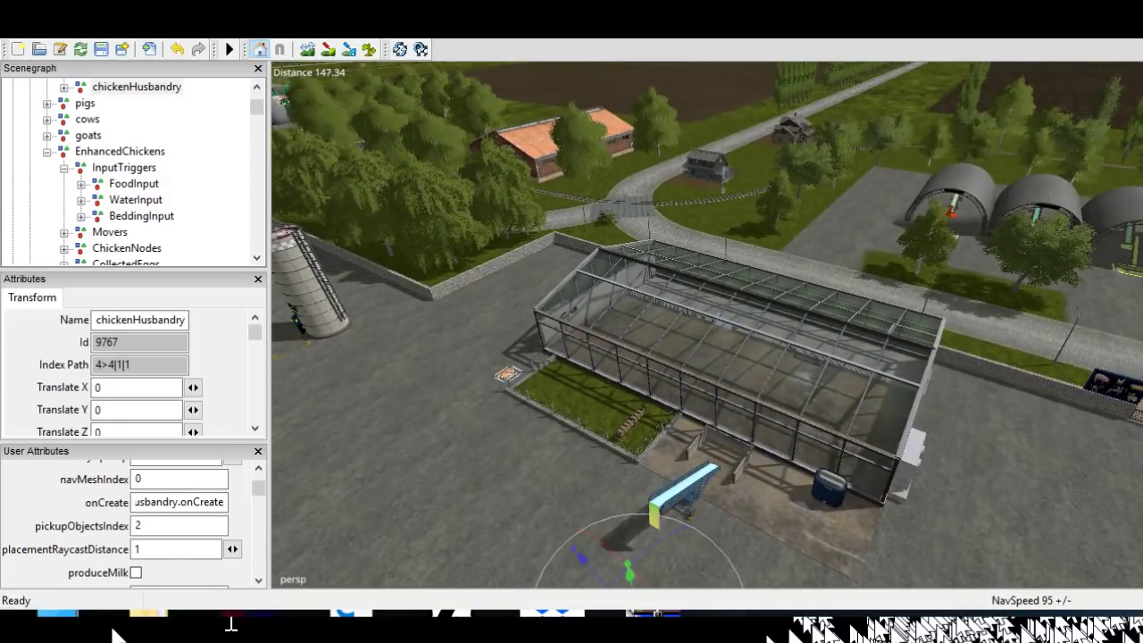
Collapse the InputTriggers group and examine the user attributes of the EnhancedChickens group
{"action": "mouse_move", "coordinate": [829, 592]}
{"action": "left_mouse_down", "text": "alt"}
{"action": "mouse_move", "coordinate": [544, 595]}
{"action": "mouse_move", "coordinate": [1081, 562]}
{"action": "mouse_move", "coordinate": [1082, 546]}
{"action": "mouse_move", "coordinate": [1045, 567]}
{"action": "mouse_move", "coordinate": [1063, 560]}
{"action": "mouse_move", "coordinate": [890, 556]}
{"action": "mouse_move", "coordinate": [841, 576]}
{"action": "left_mouse_up", "text": "alt"}
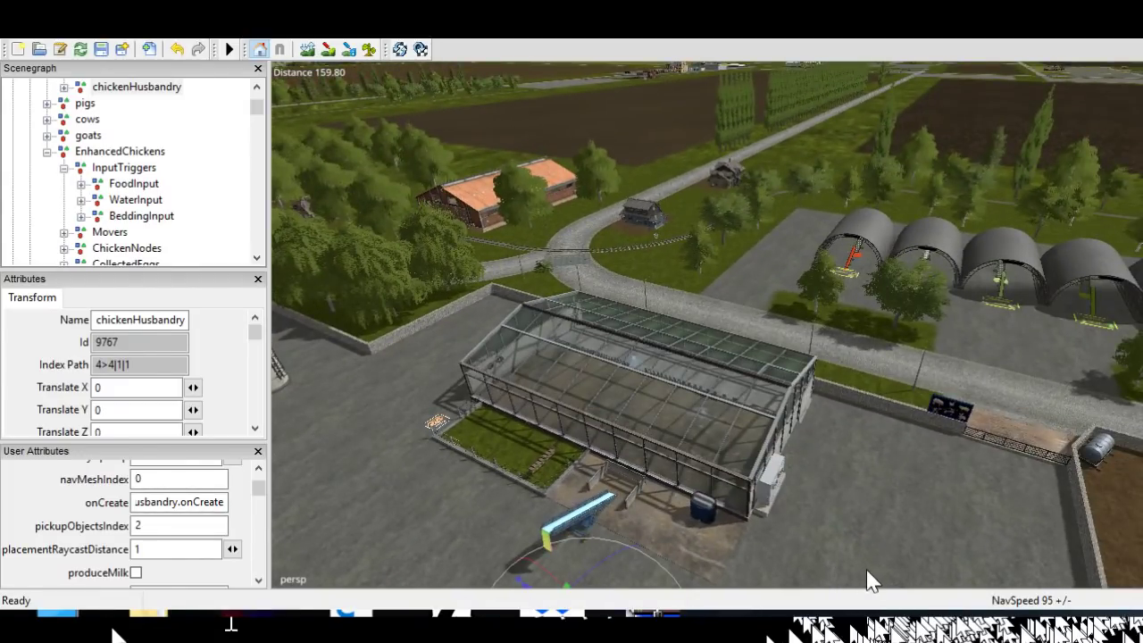
{"action": "left_click_drag", "start_coordinate": [863, 584], "coordinate": [990, 600], "text": "alt"}
{"action": "right_click_drag", "start_coordinate": [989, 584], "coordinate": [1001, 504], "text": "alt"}
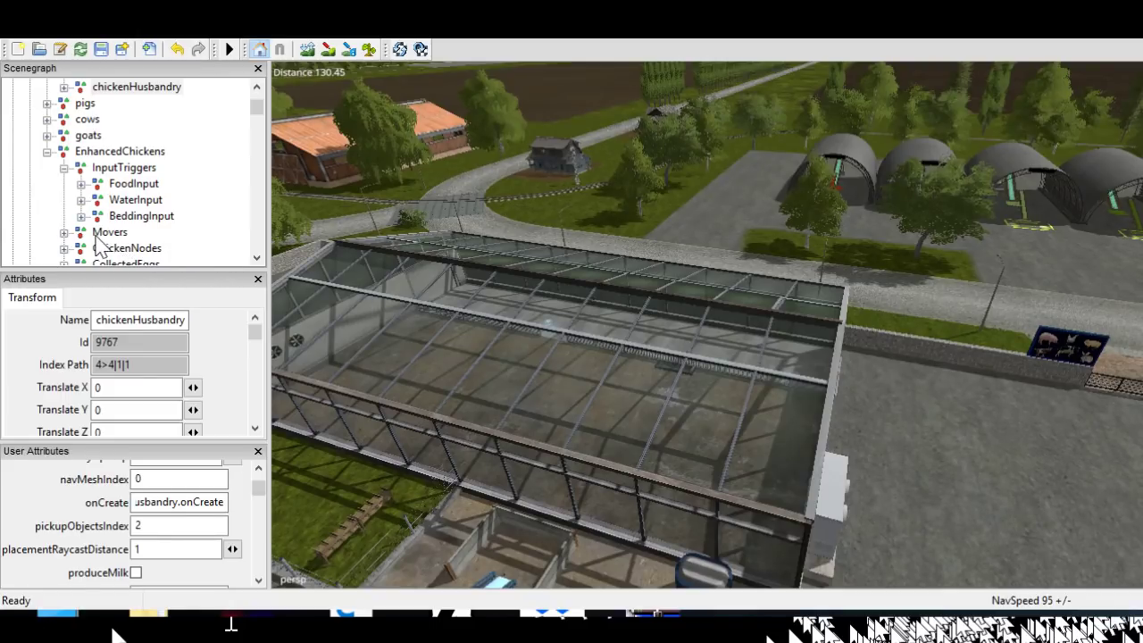
{"action": "left_click", "coordinate": [65, 167]}
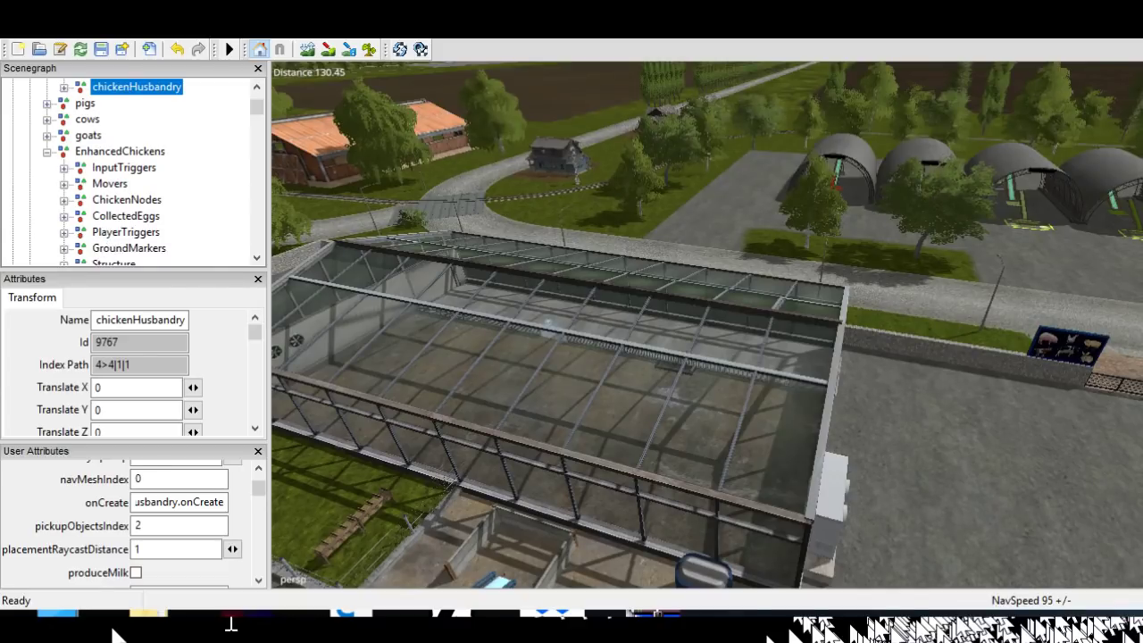
{"action": "left_click", "coordinate": [113, 152]}
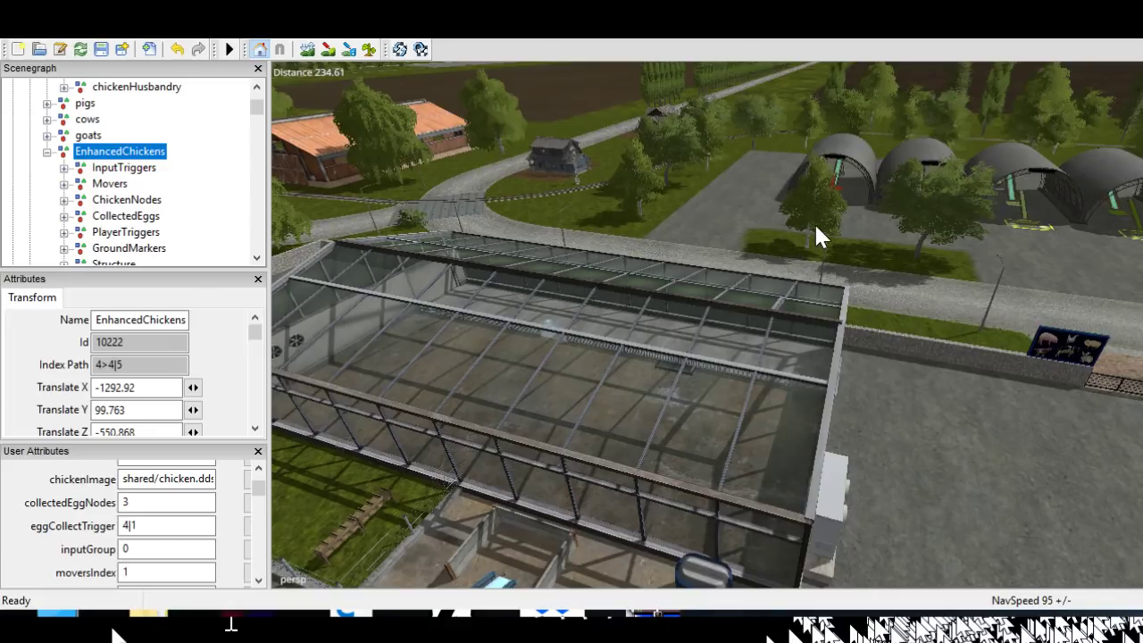
{"action": "middle_click_drag", "start_coordinate": [816, 227], "coordinate": [680, 485], "text": "alt"}
{"action": "scroll", "coordinate": [169, 502], "scroll_direction": "up", "scroll_amount": 1}
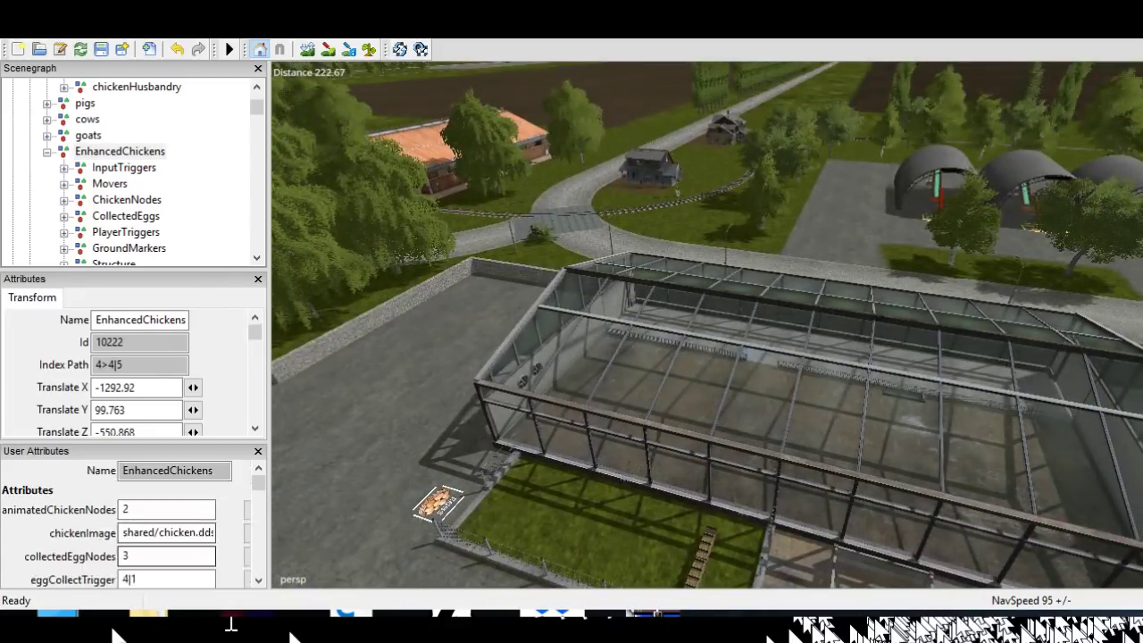
{"action": "scroll", "coordinate": [134, 527], "scroll_direction": "down", "scroll_amount": 1}
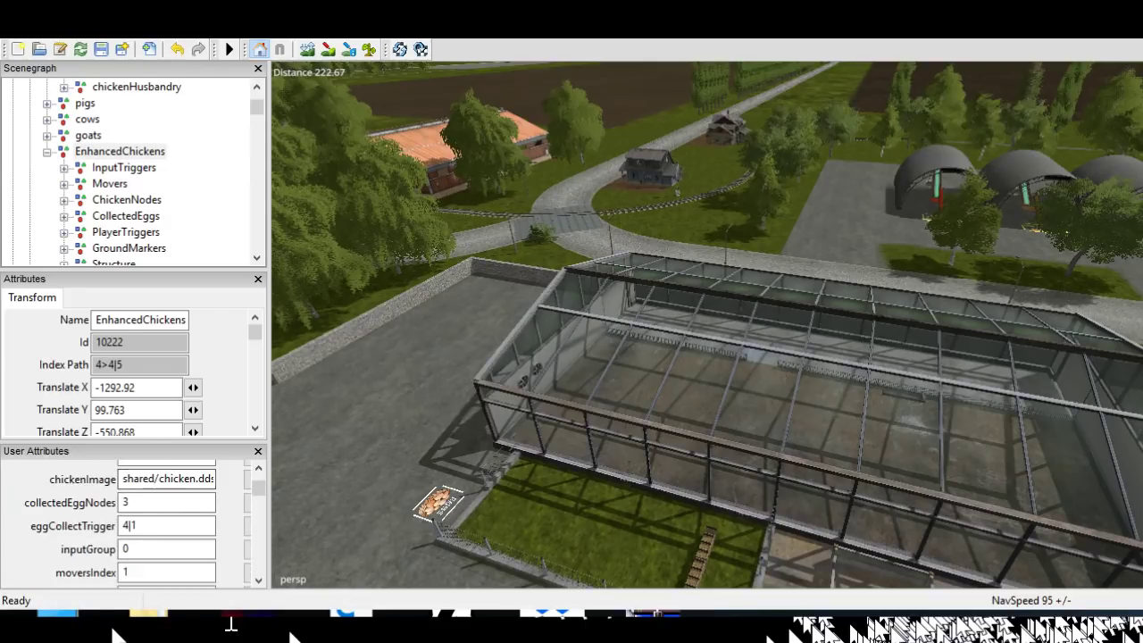
{"action": "scroll", "coordinate": [134, 524], "scroll_direction": "down", "scroll_amount": 2}
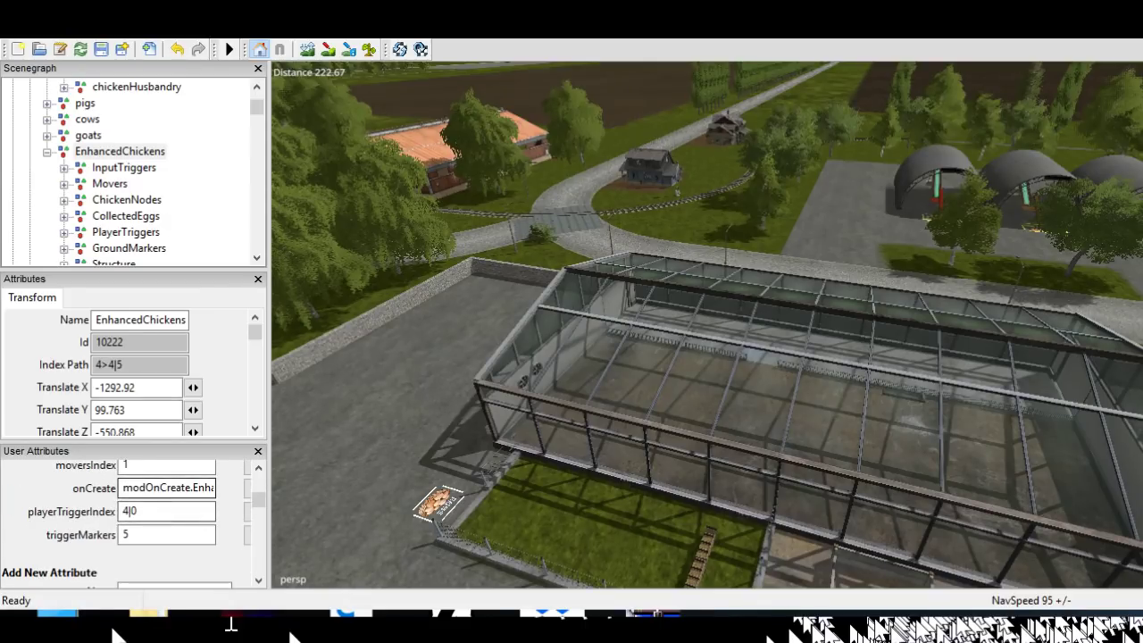
{"action": "scroll", "coordinate": [134, 524], "scroll_direction": "up", "scroll_amount": 4}
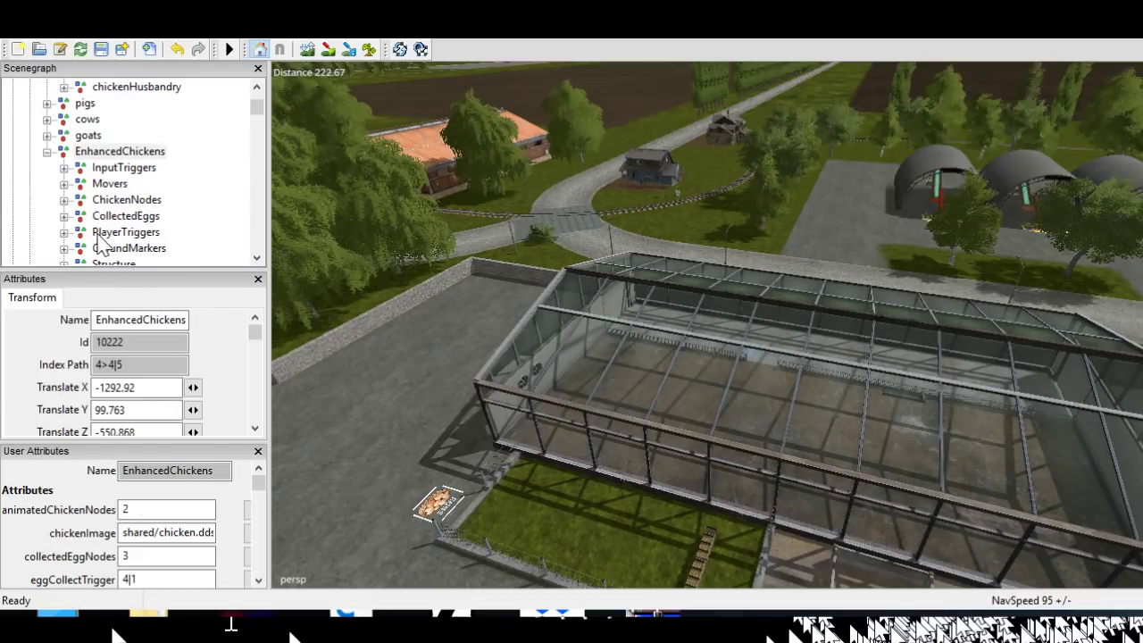
Expand InputTriggers, inspect the FoodInput trigger's attributes, and look through the other groups under EnhancedChickens
{"action": "left_click", "coordinate": [64, 168]}
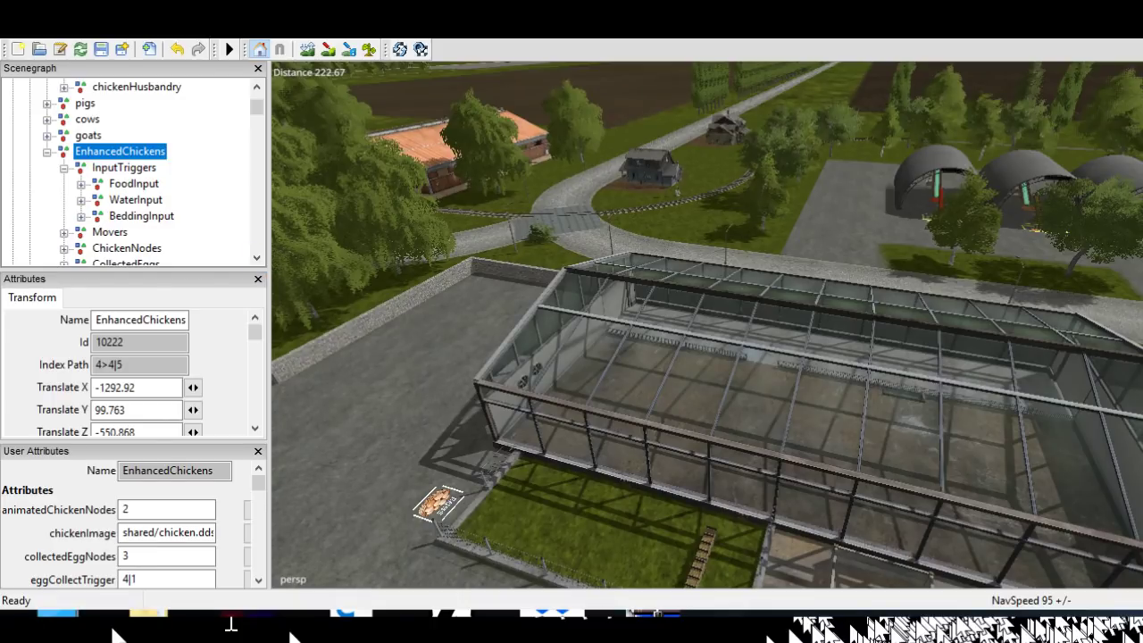
{"action": "left_click", "coordinate": [134, 184]}
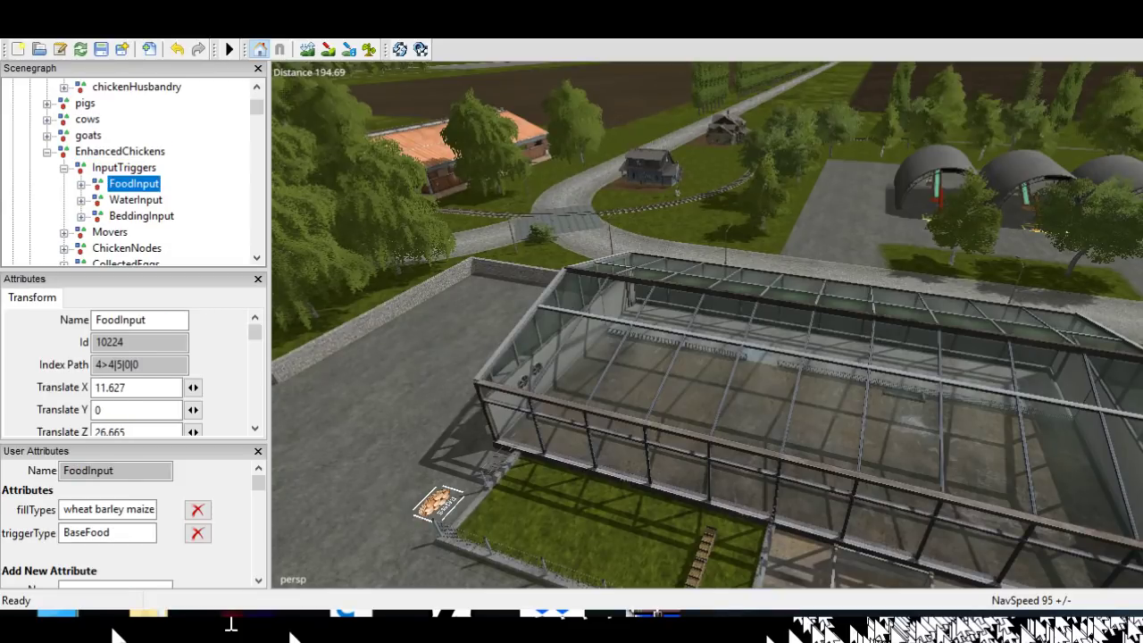
{"action": "scroll", "coordinate": [276, 306], "scroll_direction": "down", "scroll_amount": 2}
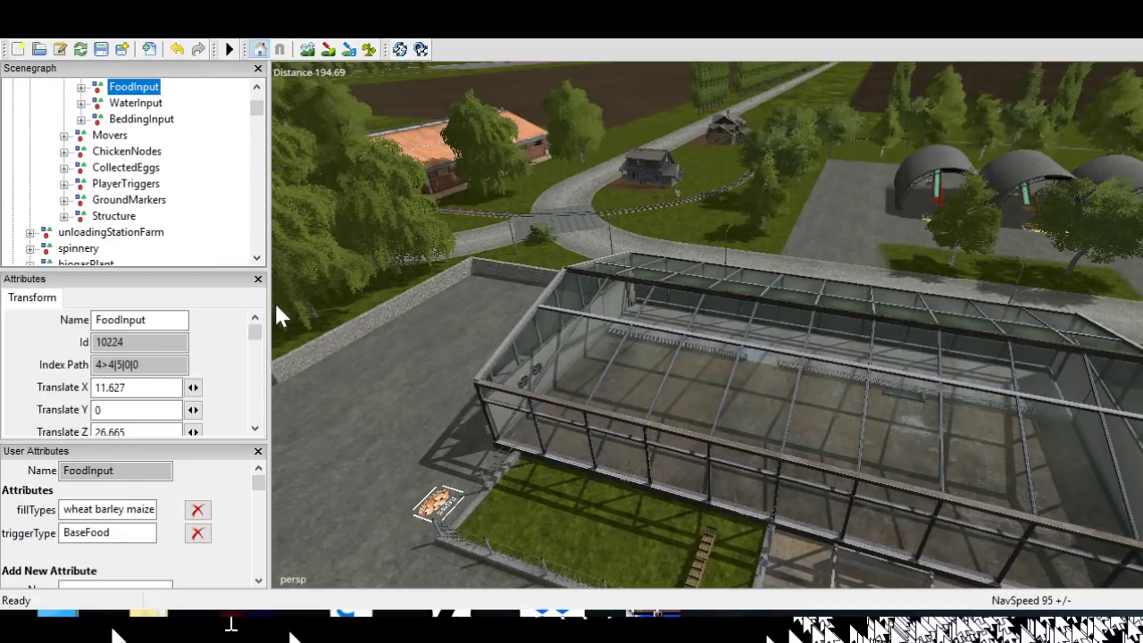
{"action": "scroll", "coordinate": [208, 305], "scroll_direction": "down", "scroll_amount": 1}
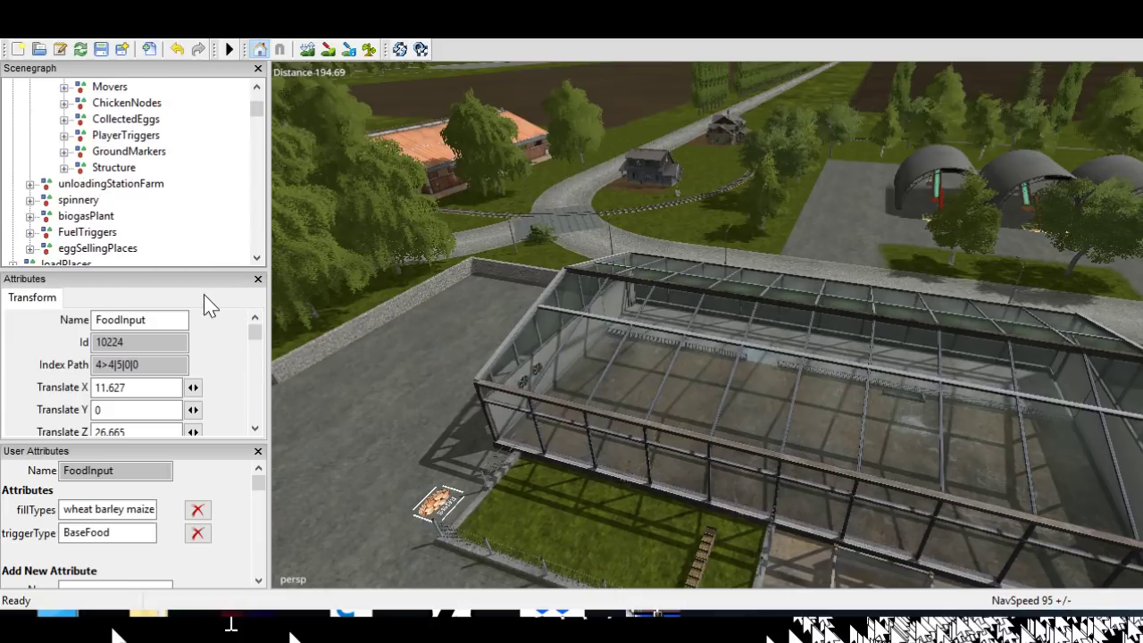
{"action": "scroll", "coordinate": [206, 308], "scroll_direction": "up", "scroll_amount": 1}
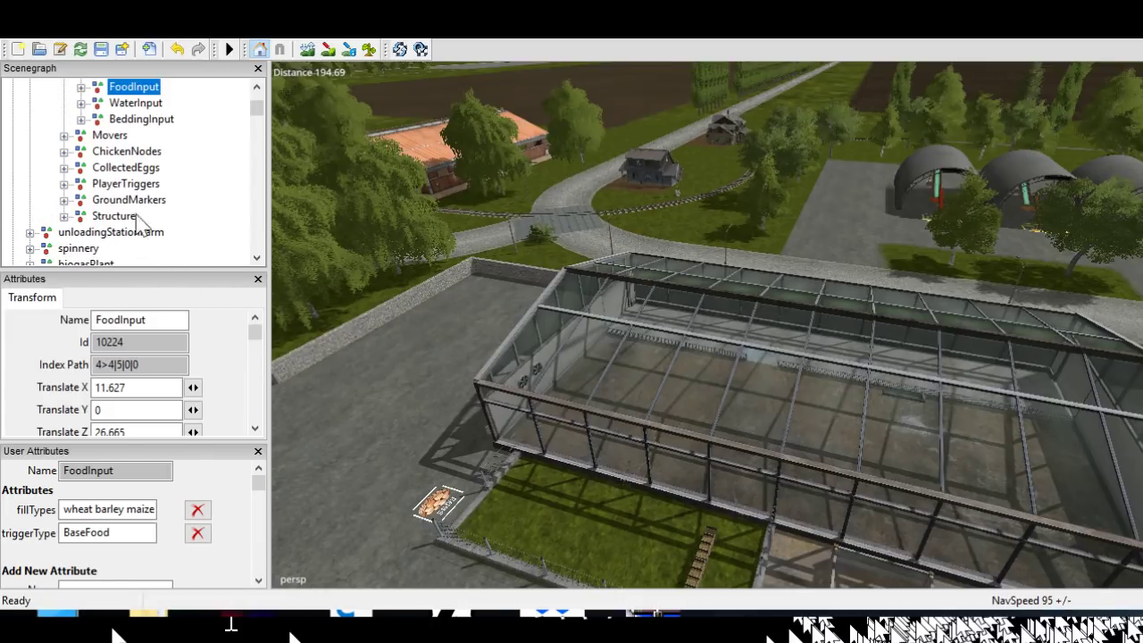
{"action": "scroll", "coordinate": [214, 250], "scroll_direction": "down", "scroll_amount": 1}
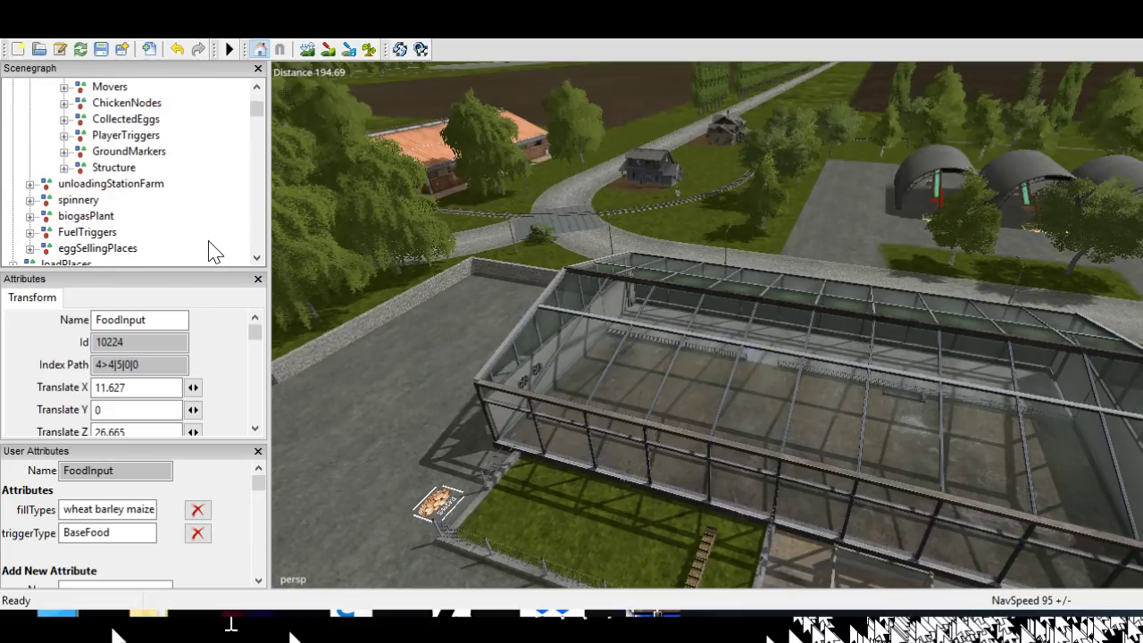
{"action": "scroll", "coordinate": [215, 250], "scroll_direction": "up", "scroll_amount": 2}
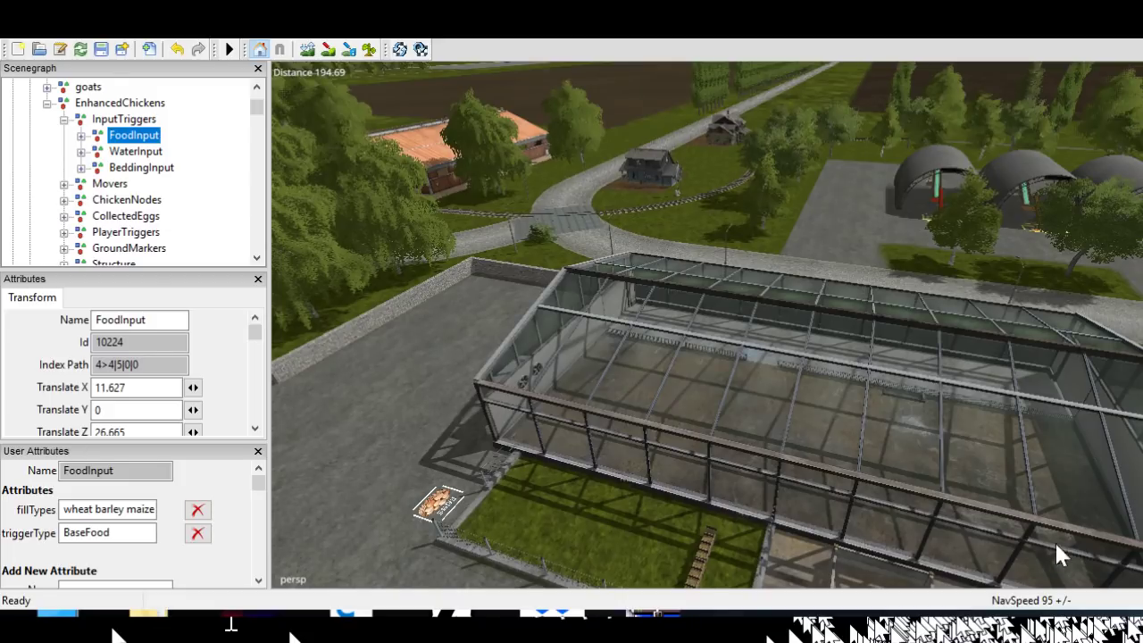
Go inside the glass-roofed building and select the chickenBreeding TipTrigger at the chicken icon
{"action": "right_click_drag", "start_coordinate": [1072, 554], "coordinate": [1072, 527], "text": "alt"}
{"action": "left_click_drag", "start_coordinate": [706, 357], "coordinate": [813, 357], "text": "alt"}
{"action": "right_click_drag", "start_coordinate": [813, 357], "coordinate": [813, 241], "text": "alt"}
{"action": "left_click_drag", "start_coordinate": [786, 286], "coordinate": [895, 300], "text": "alt"}
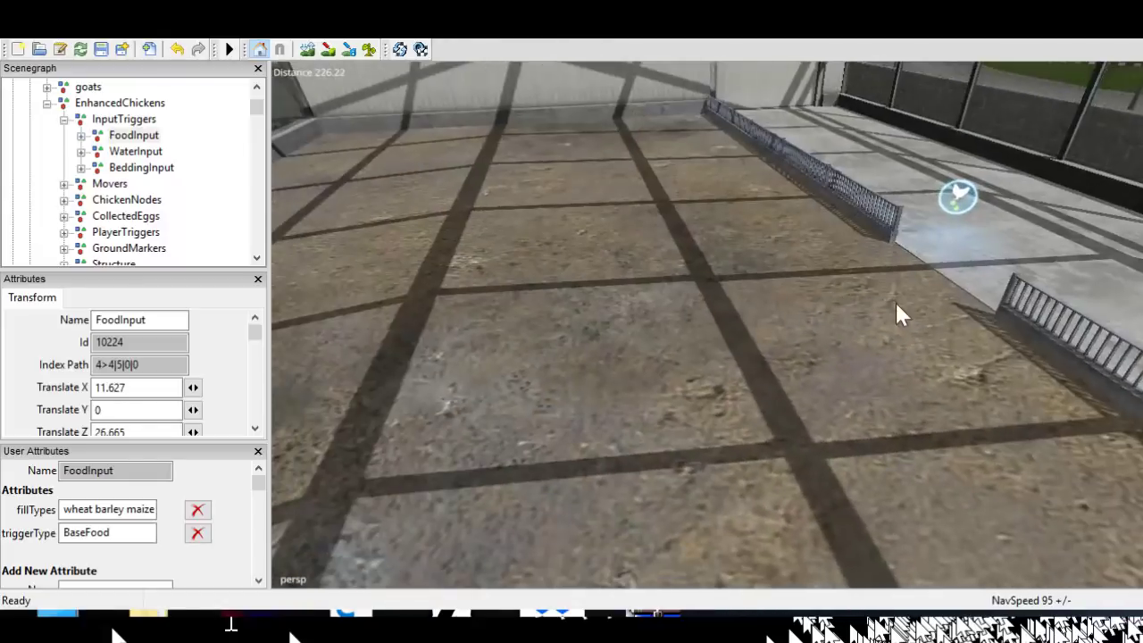
{"action": "left_click", "coordinate": [959, 196]}
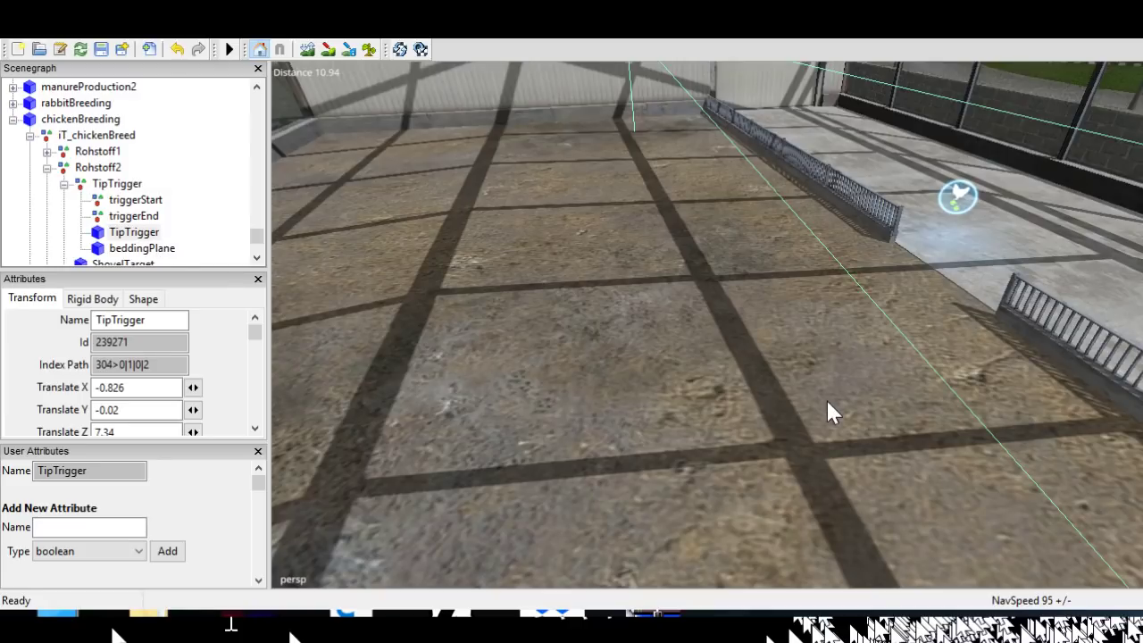
Select siloTrigger04 of Produkt3 above the concrete aisle, frame it and view it up close
{"action": "mouse_move", "coordinate": [826, 400]}
{"action": "middle_mouse_down", "text": "alt"}
{"action": "mouse_move", "coordinate": [803, 410]}
{"action": "mouse_move", "coordinate": [817, 400]}
{"action": "middle_mouse_up", "text": "alt"}
{"action": "scroll", "coordinate": [818, 400], "scroll_direction": "up", "scroll_amount": 5}
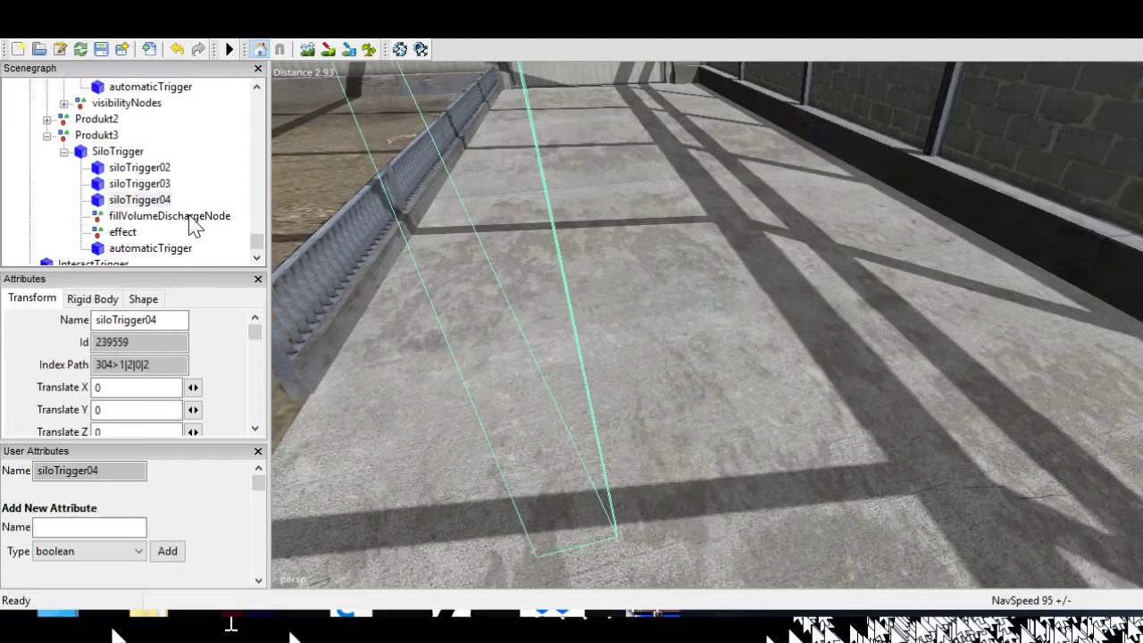
{"action": "key", "text": "f"}
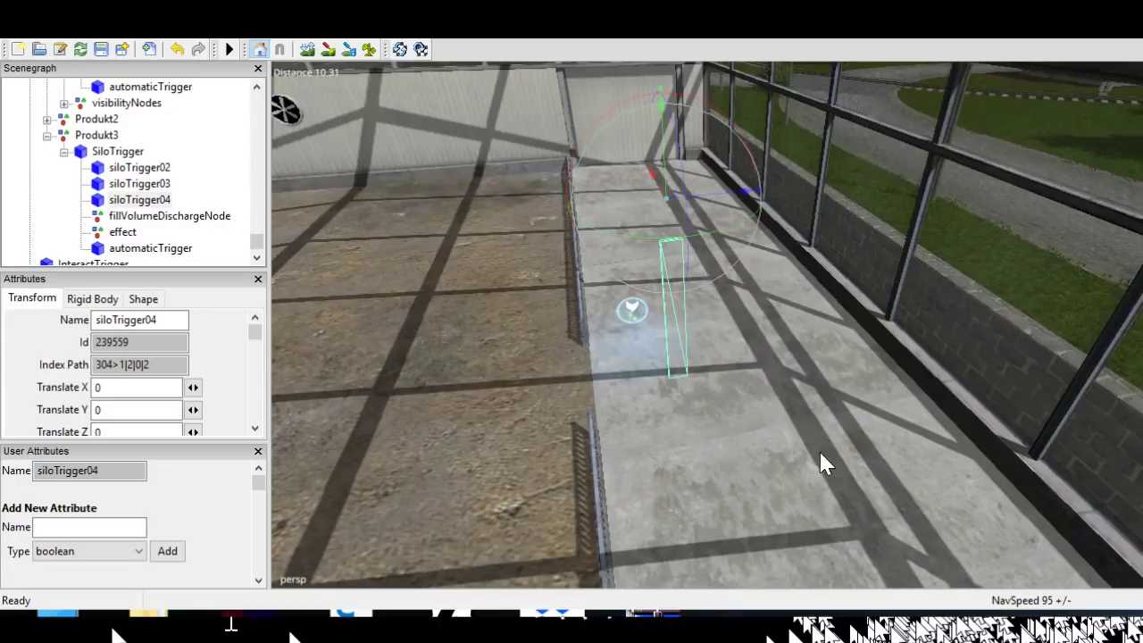
{"action": "scroll", "coordinate": [820, 453], "scroll_direction": "up", "scroll_amount": 3}
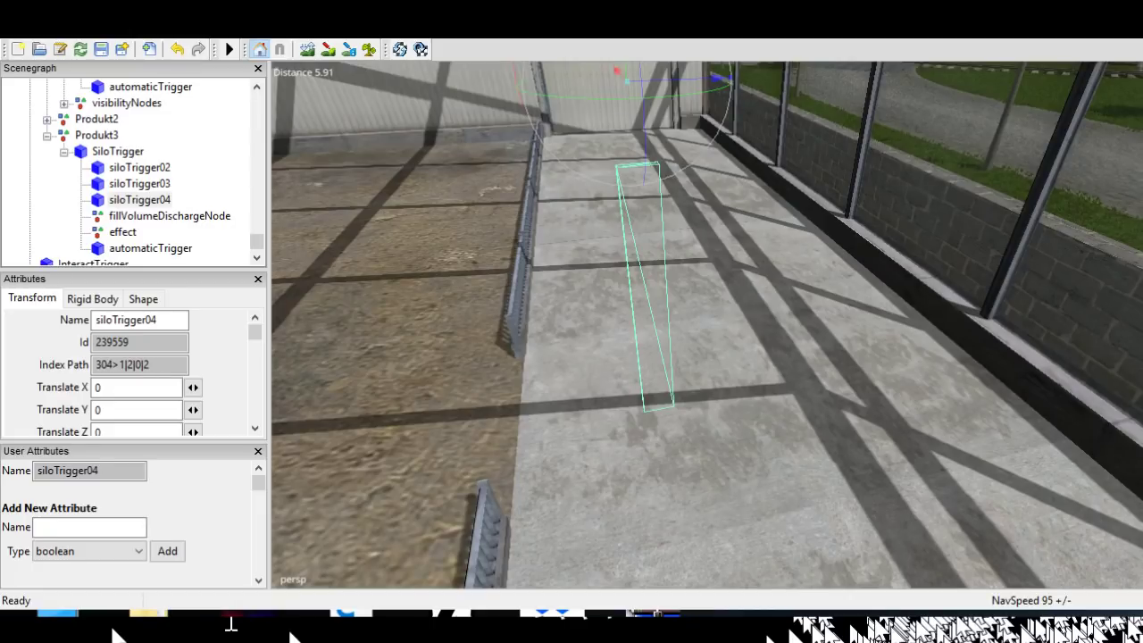
Inspect the user attributes of Produkt3 in oT_chickenBreed, highlighting its fillType value
{"action": "scroll", "coordinate": [100, 183], "scroll_direction": "up", "scroll_amount": 1}
{"action": "left_click", "coordinate": [97, 183]}
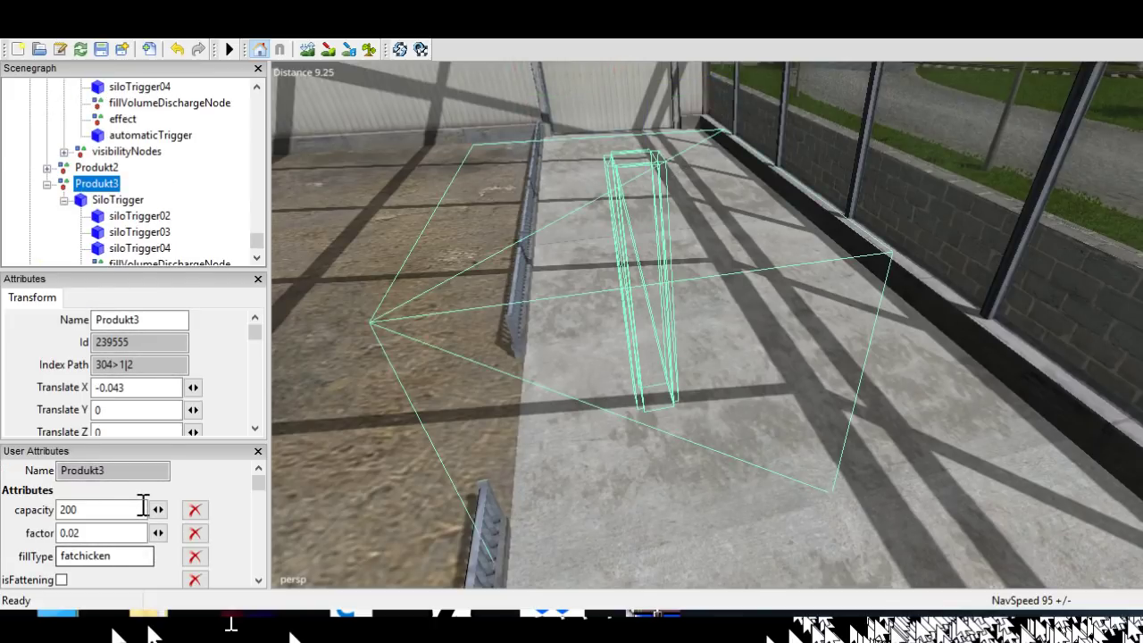
{"action": "left_click_drag", "start_coordinate": [142, 505], "coordinate": [238, 264]}
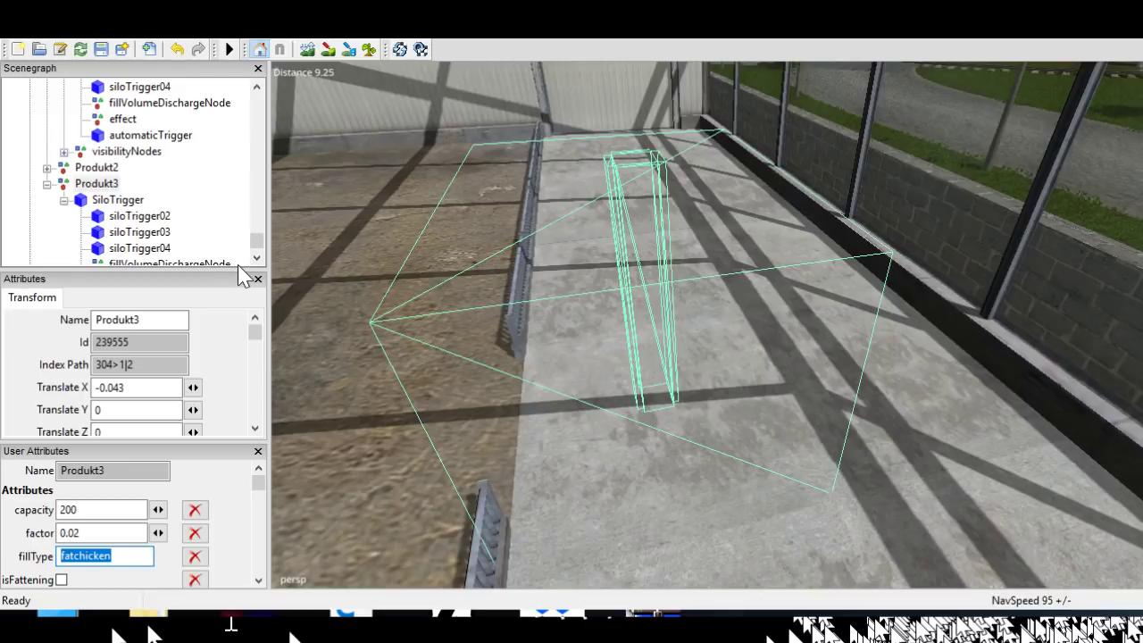
Collapse the Produkt1, Produkt3 and oT_chickenBreed groups along with the TipTrigger group under Rohstoff2
{"action": "scroll", "coordinate": [243, 274], "scroll_direction": "up", "scroll_amount": 2}
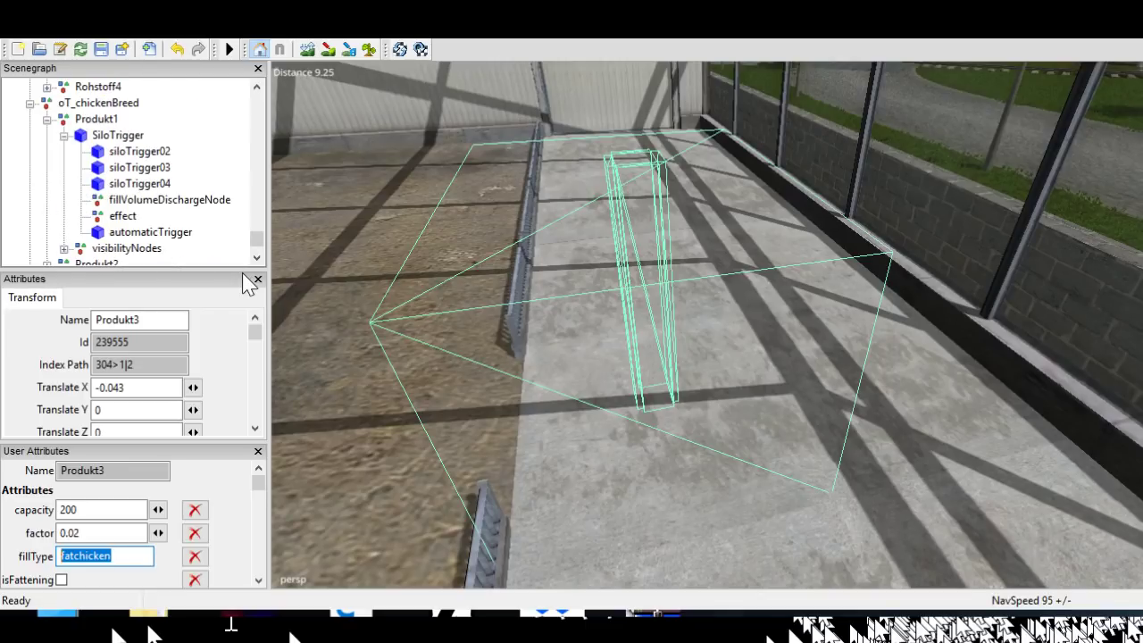
{"action": "scroll", "coordinate": [249, 280], "scroll_direction": "up", "scroll_amount": 1}
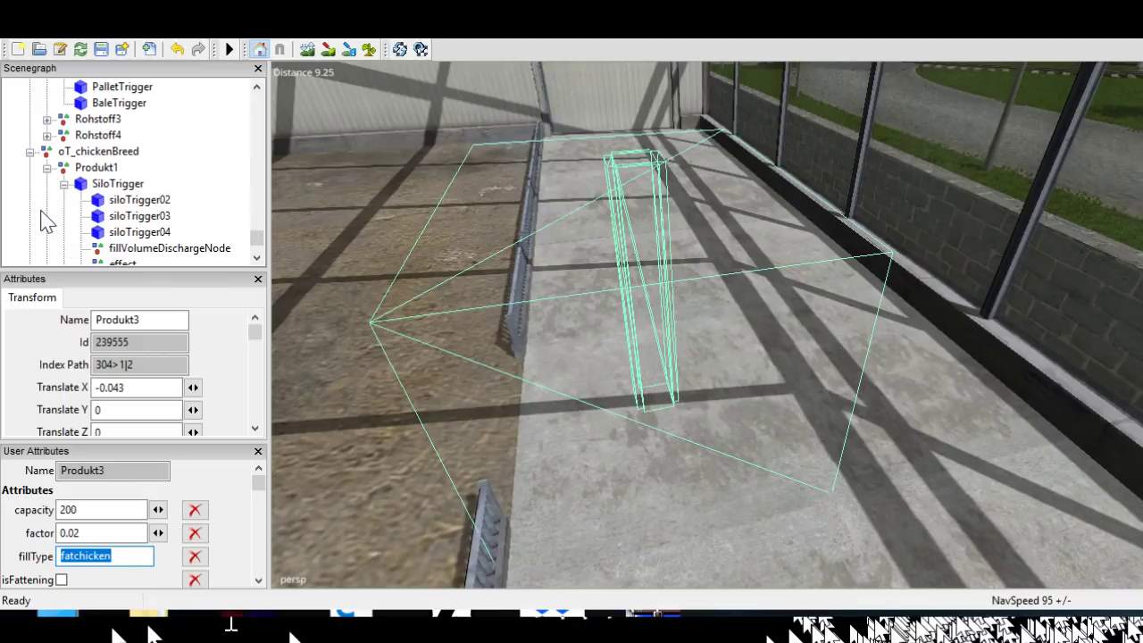
{"action": "left_click", "coordinate": [47, 168]}
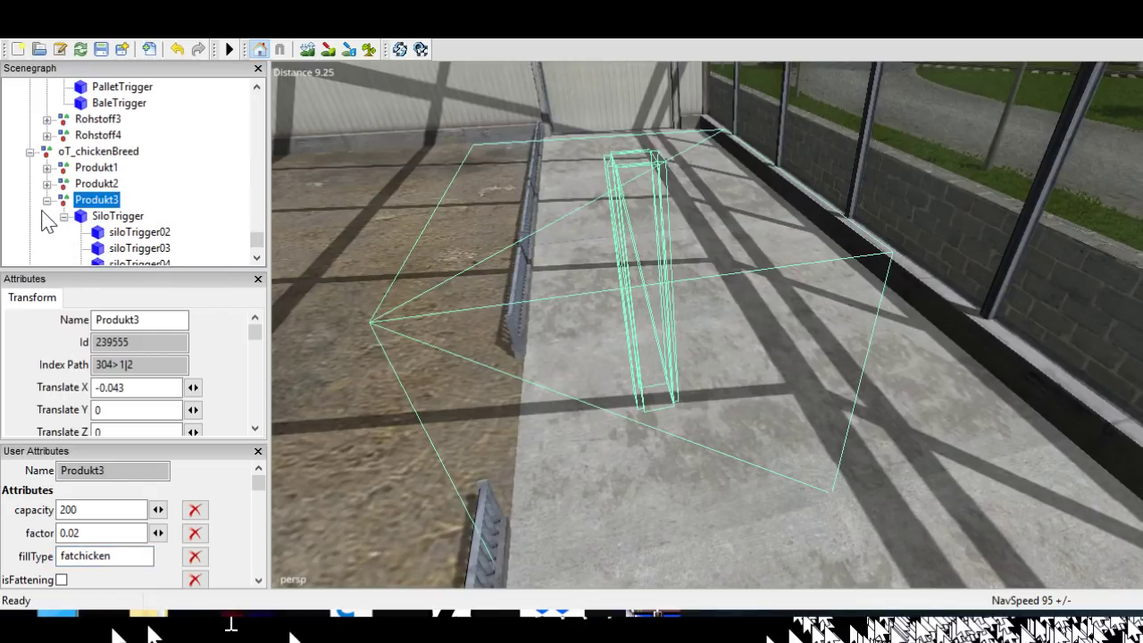
{"action": "left_click", "coordinate": [63, 216]}
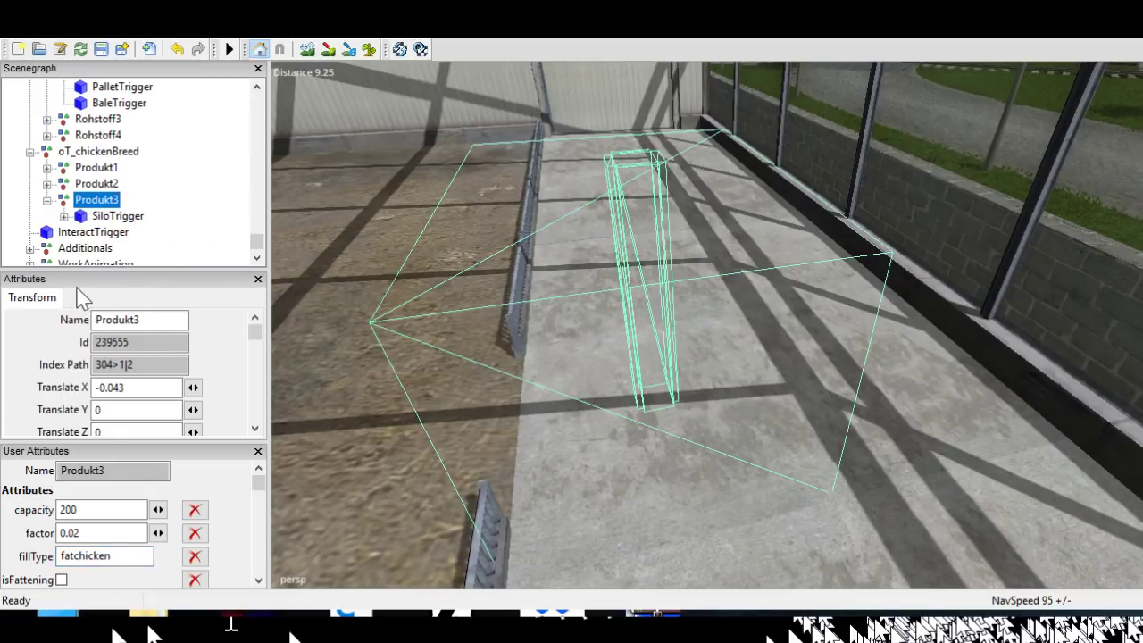
{"action": "left_click", "coordinate": [48, 200]}
{"action": "left_click", "coordinate": [30, 152]}
{"action": "scroll", "coordinate": [224, 198], "scroll_direction": "up", "scroll_amount": 2}
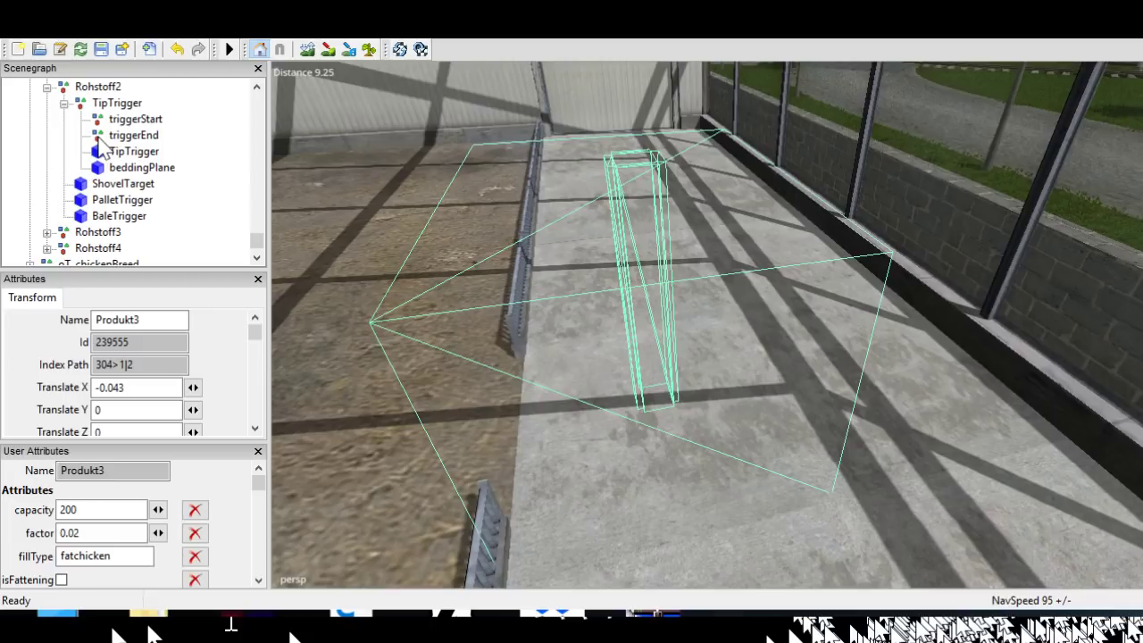
{"action": "left_click", "coordinate": [64, 103]}
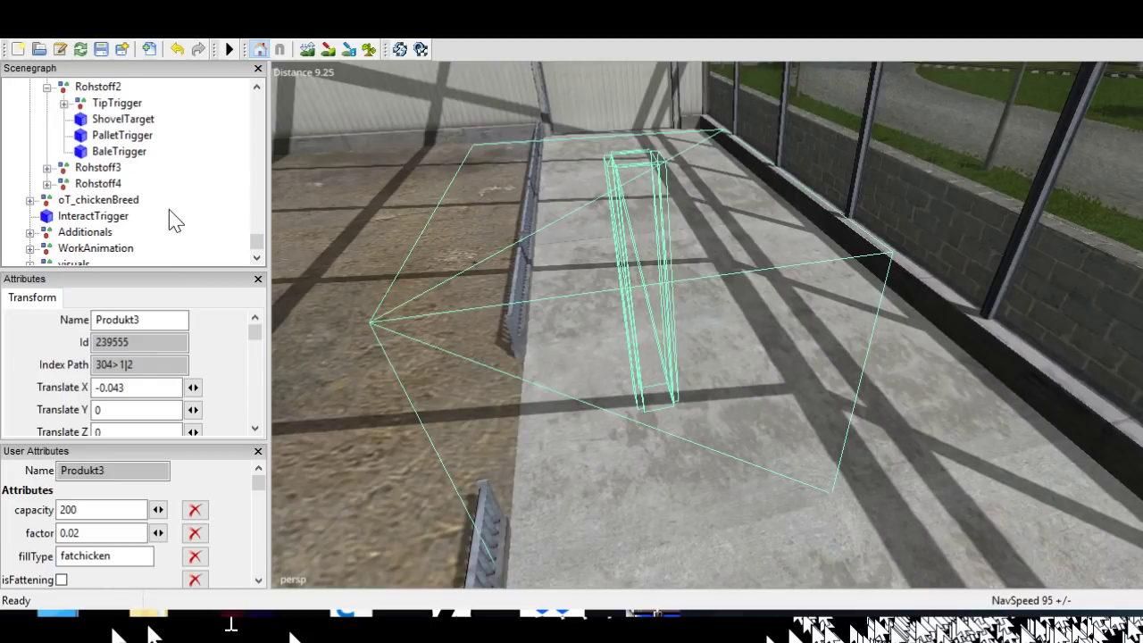
{"action": "scroll", "coordinate": [176, 219], "scroll_direction": "up", "scroll_amount": 2}
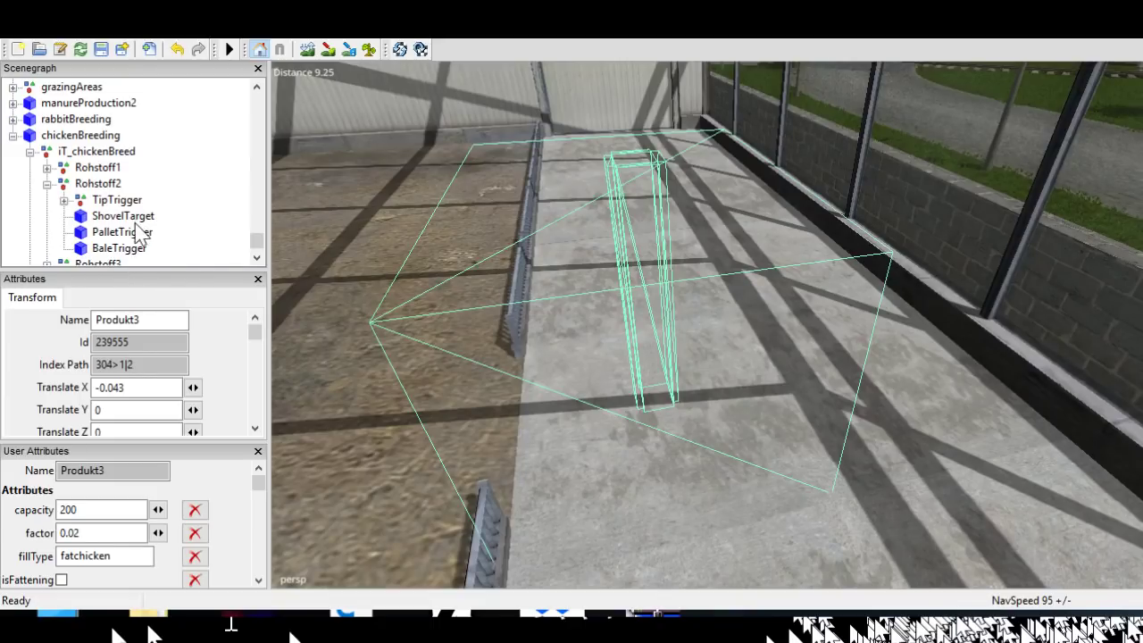
Inspect the capacity, factor and fillTypes attributes of Rohstoff3, Rohstoff4 and Rohstoff1 in iT_chickenBreed
{"action": "scroll", "coordinate": [147, 255], "scroll_direction": "down", "scroll_amount": 1}
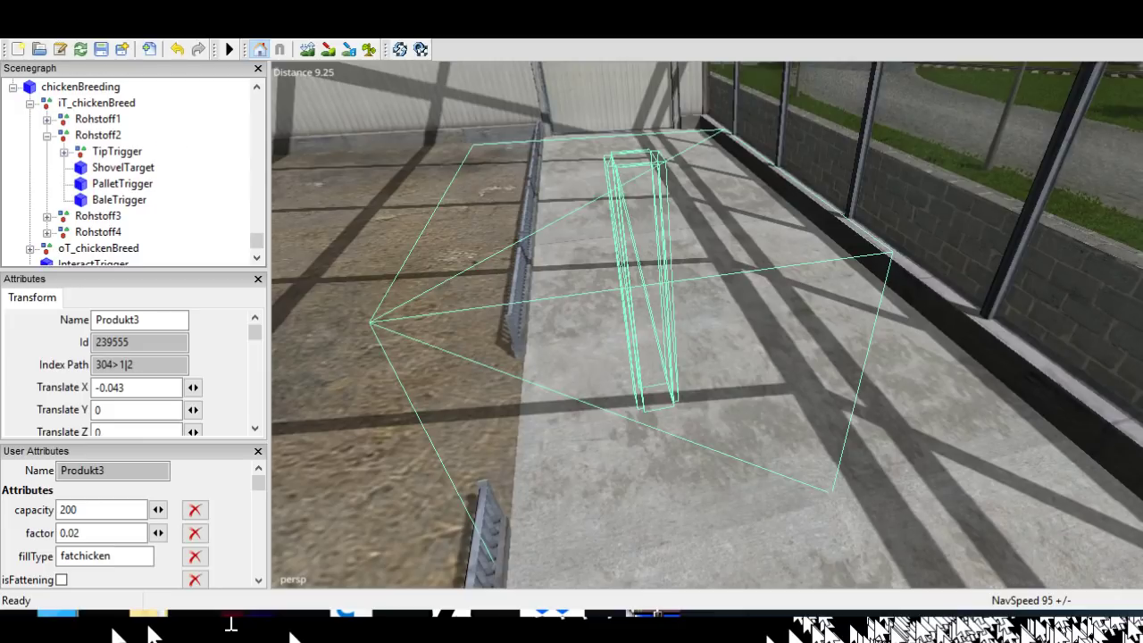
{"action": "left_click", "coordinate": [97, 215]}
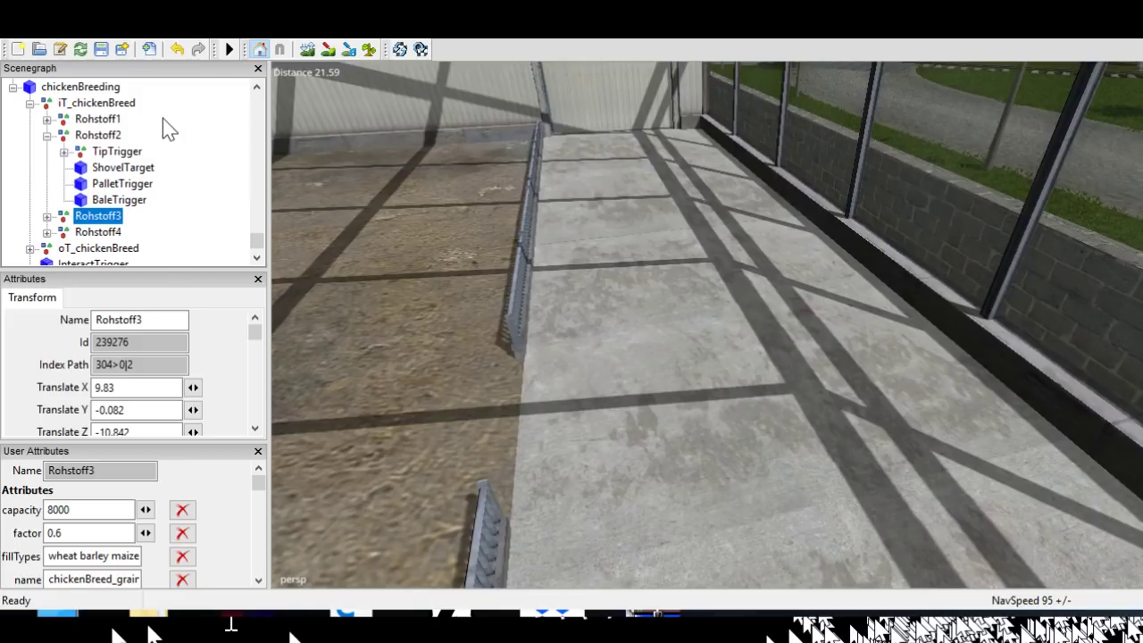
{"action": "scroll", "coordinate": [179, 317], "scroll_direction": "down", "scroll_amount": 1}
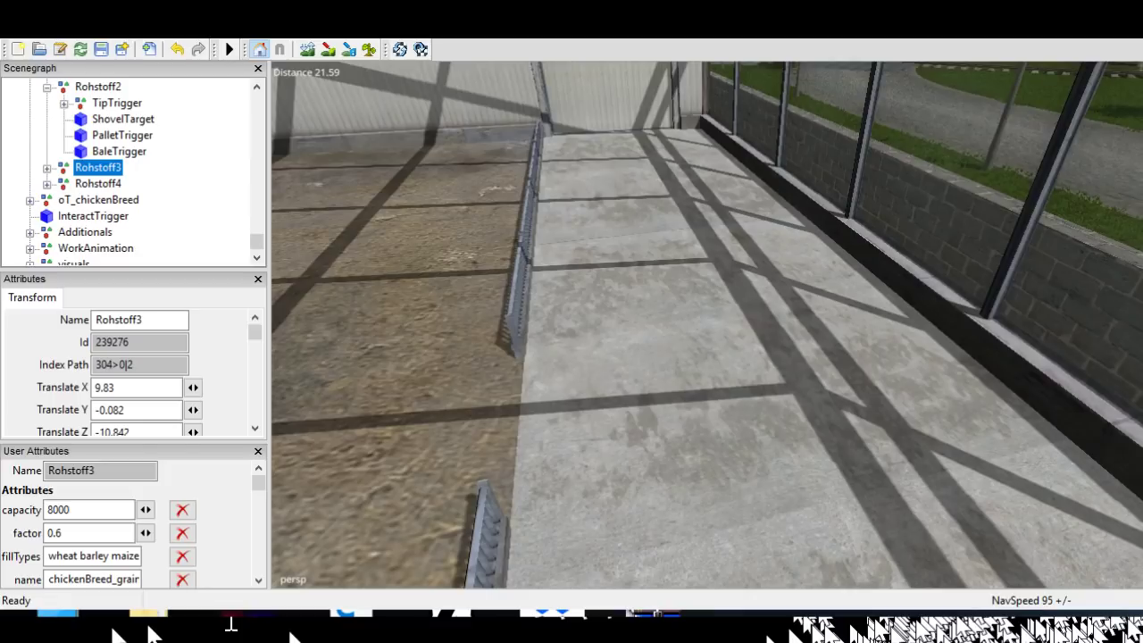
{"action": "key", "text": "Down"}
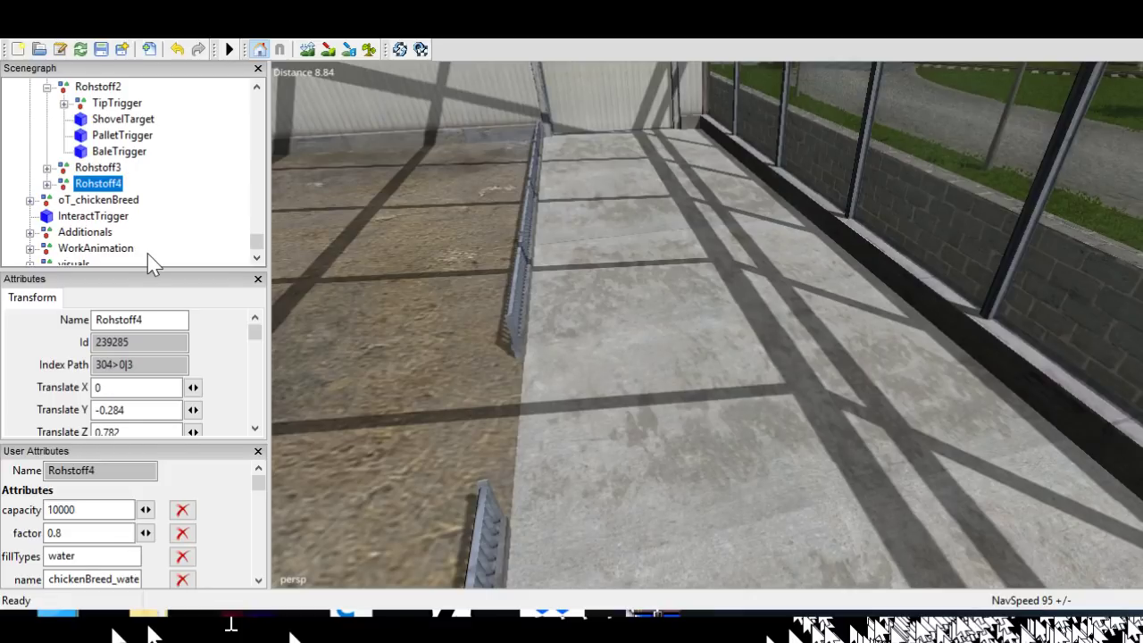
{"action": "scroll", "coordinate": [167, 183], "scroll_direction": "up", "scroll_amount": 1}
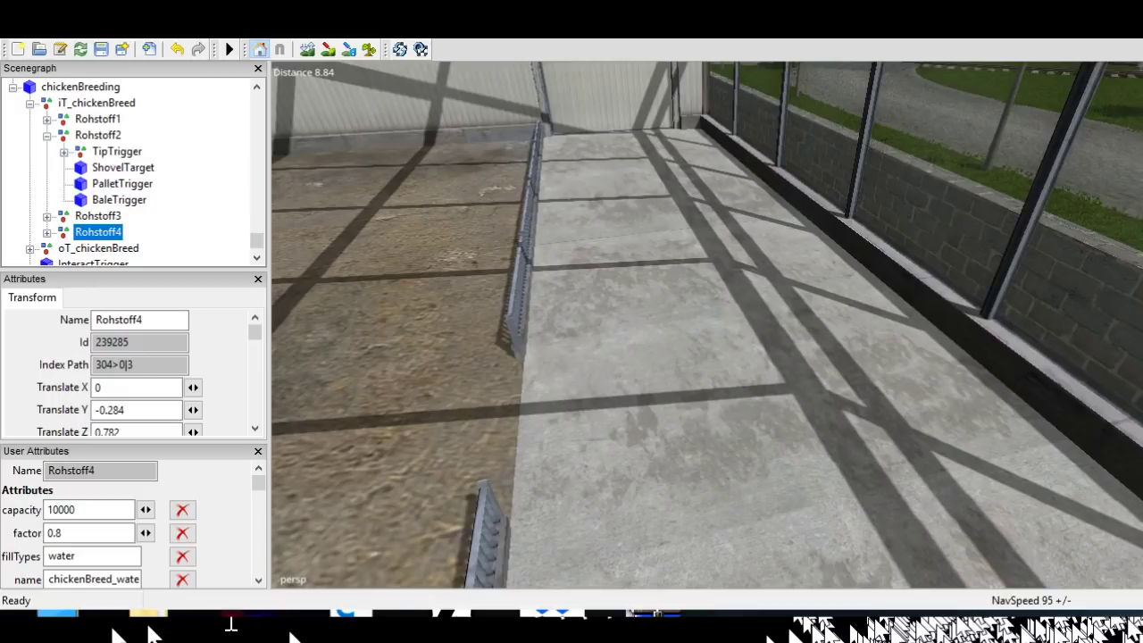
{"action": "left_click", "coordinate": [97, 118]}
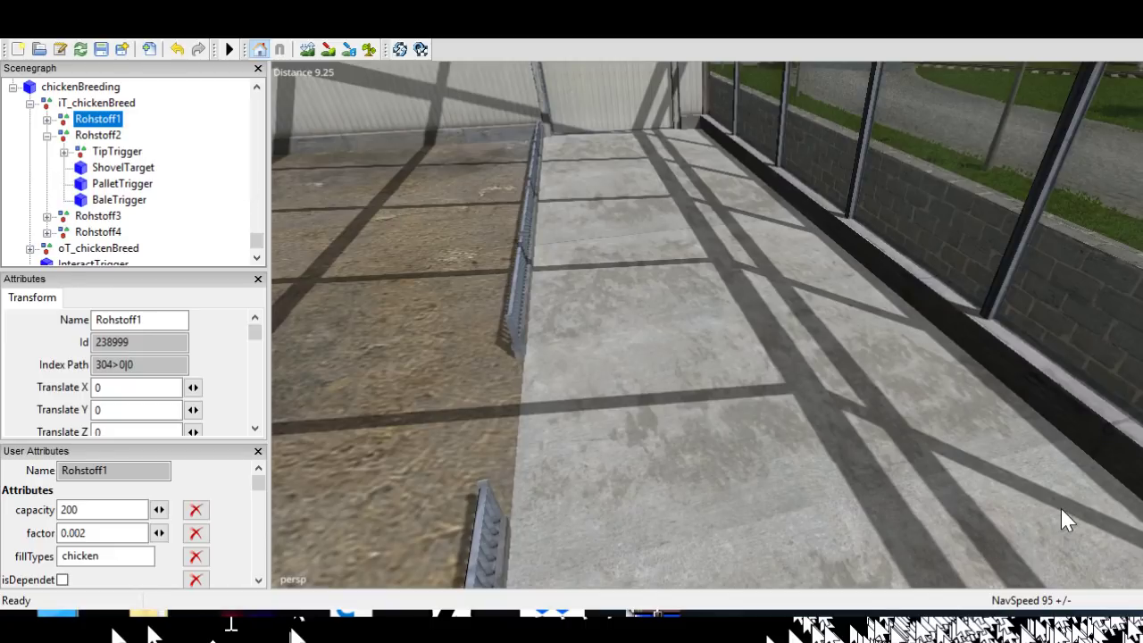
View the glass chicken breeding building and the surrounding farmyard from above and from several sides
{"action": "scroll", "coordinate": [708, 325], "scroll_direction": "down", "scroll_amount": 4}
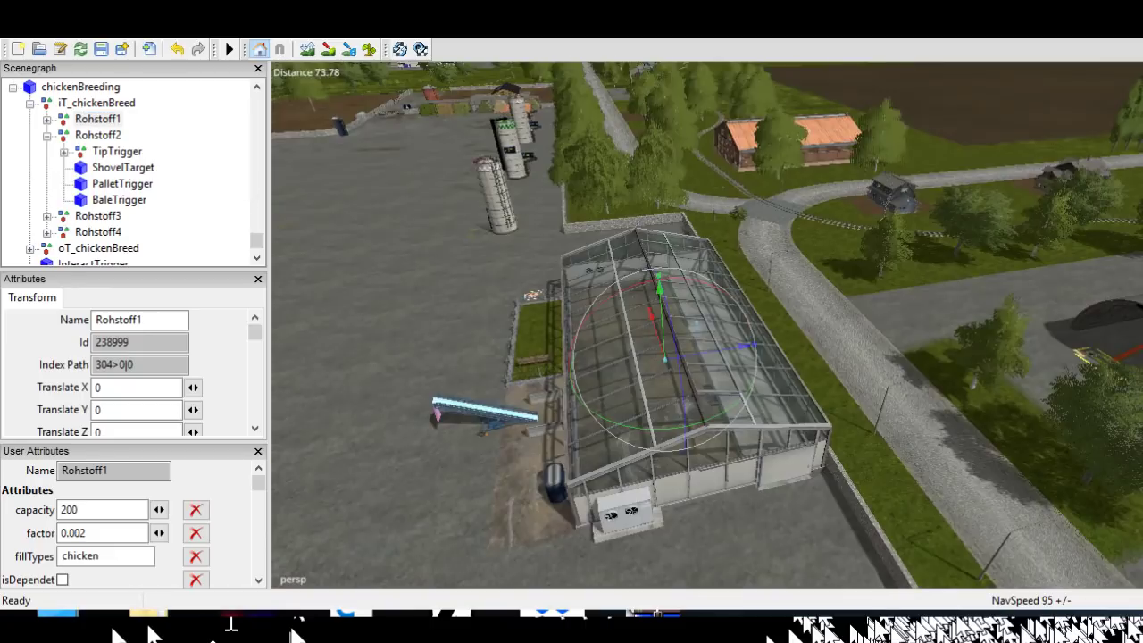
{"action": "left_click_drag", "start_coordinate": [625, 509], "coordinate": [929, 626], "text": "alt"}
{"action": "left_click_drag", "start_coordinate": [841, 116], "coordinate": [1055, 295], "text": "alt"}
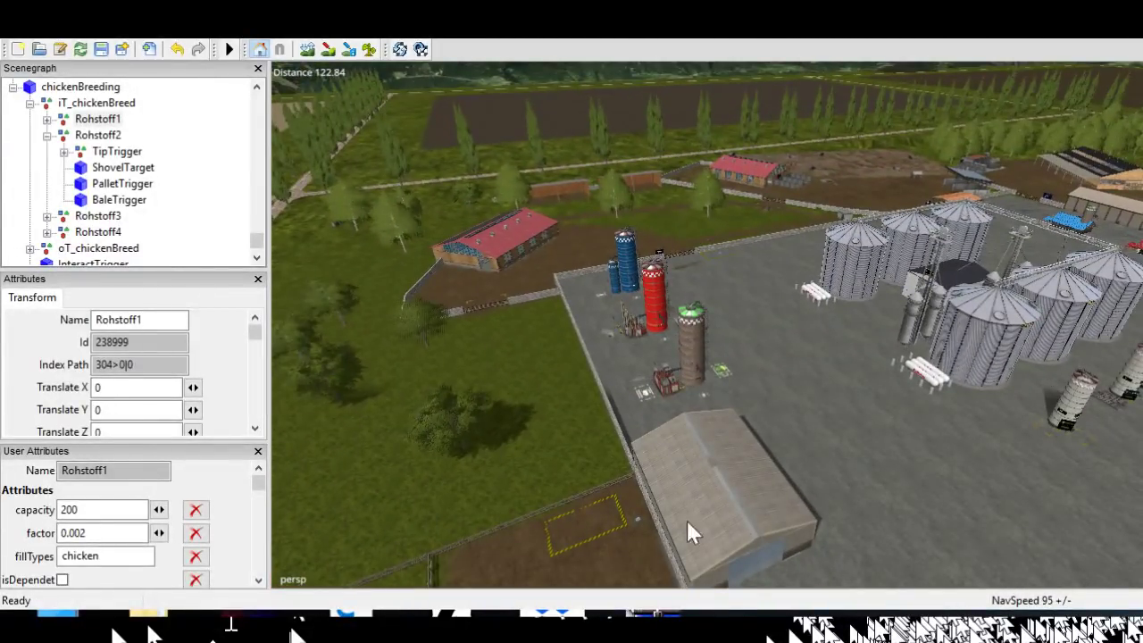
{"action": "left_click_drag", "start_coordinate": [687, 520], "coordinate": [1049, 614], "text": "alt"}
{"action": "scroll", "coordinate": [1005, 437], "scroll_direction": "up", "scroll_amount": 5}
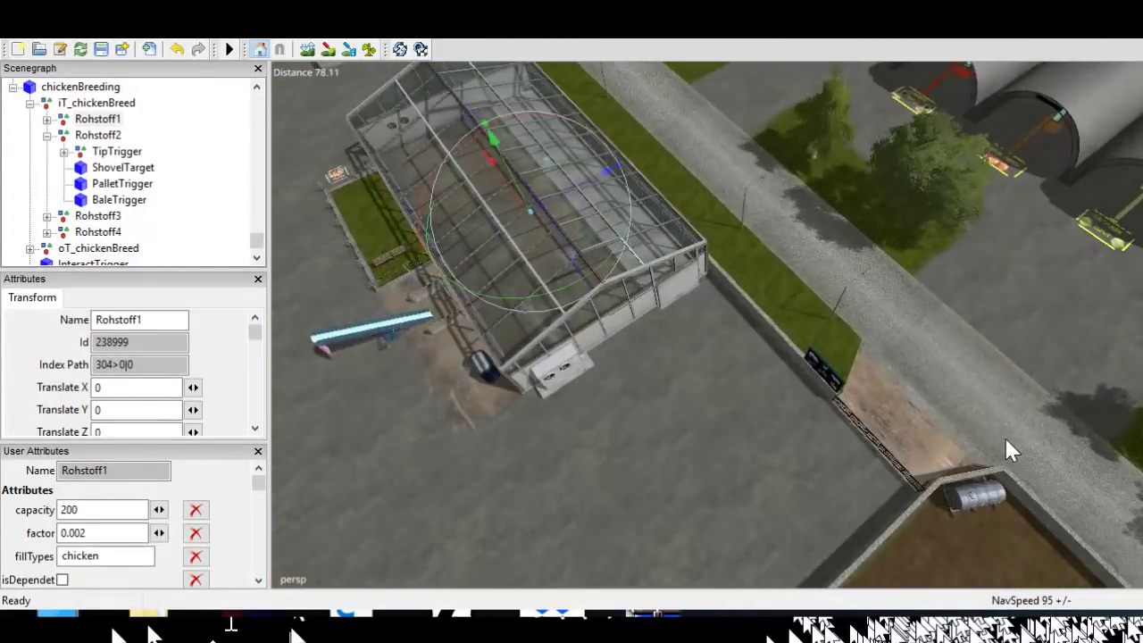
{"action": "left_click_drag", "start_coordinate": [1005, 437], "coordinate": [757, 311], "text": "alt"}
{"action": "scroll", "coordinate": [950, 367], "scroll_direction": "up", "scroll_amount": 3}
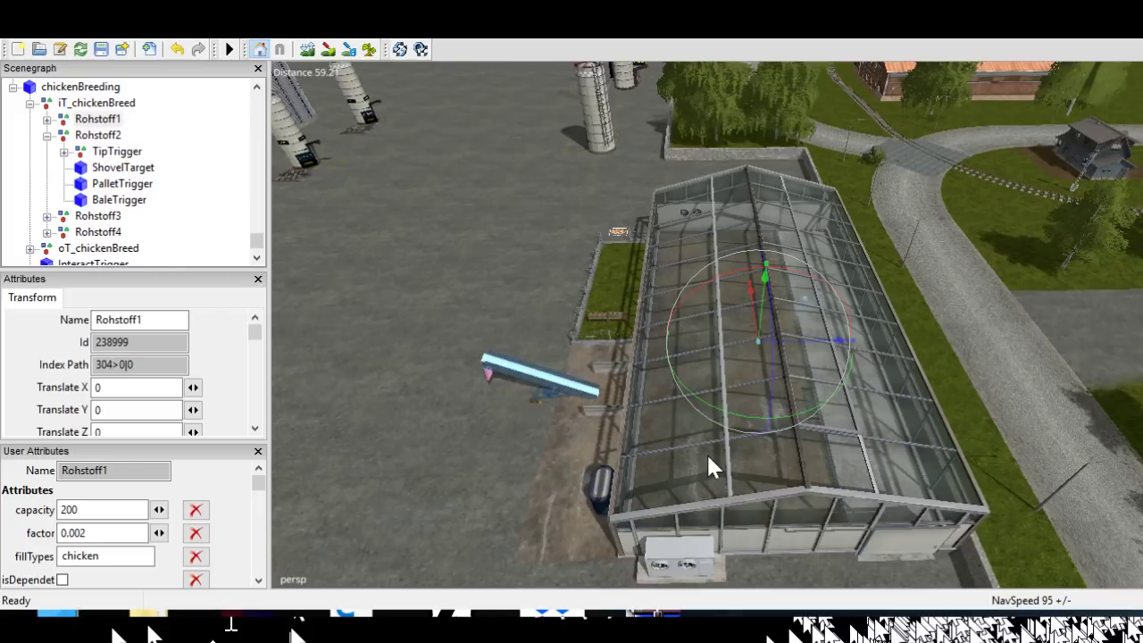
{"action": "middle_click_drag", "start_coordinate": [706, 453], "coordinate": [778, 470], "text": "alt"}
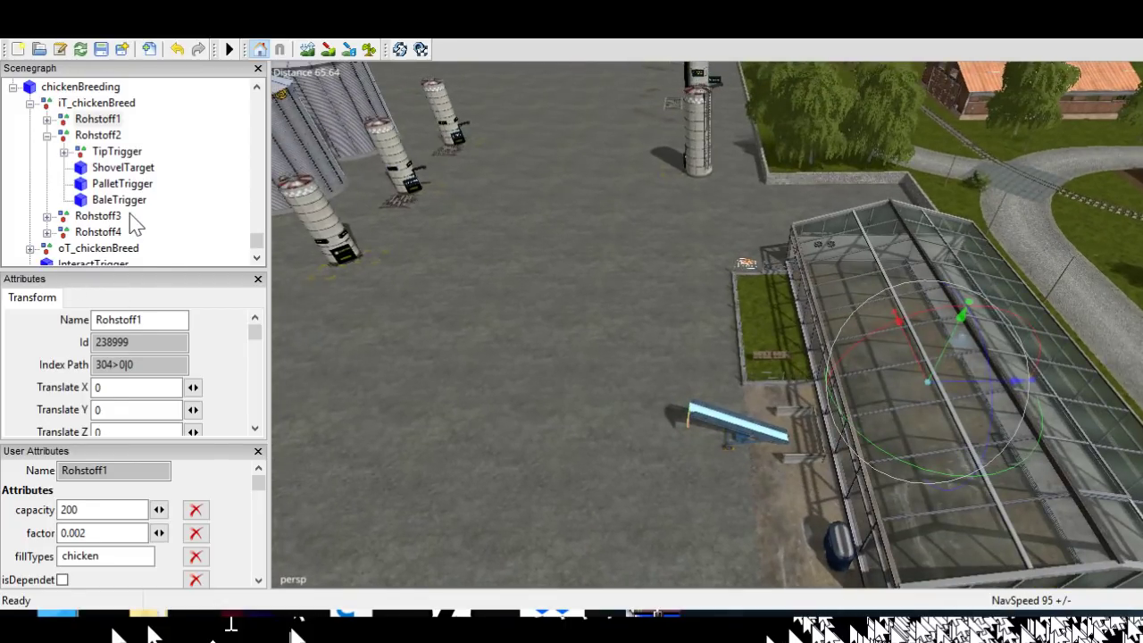
Check the fillTypes value of Rohstoff1, expand Rohstoff1 and inspect the user attributes of its AnimalTrigger
{"action": "left_click_drag", "start_coordinate": [109, 556], "coordinate": [59, 556]}
{"action": "left_click", "coordinate": [62, 556]}
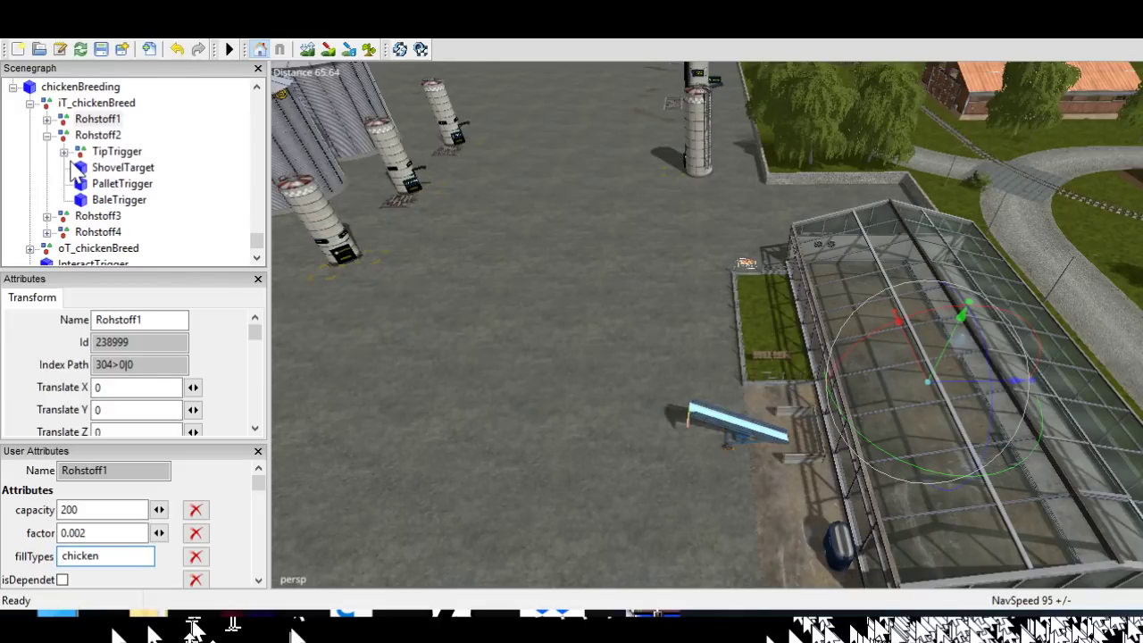
{"action": "left_click", "coordinate": [47, 120]}
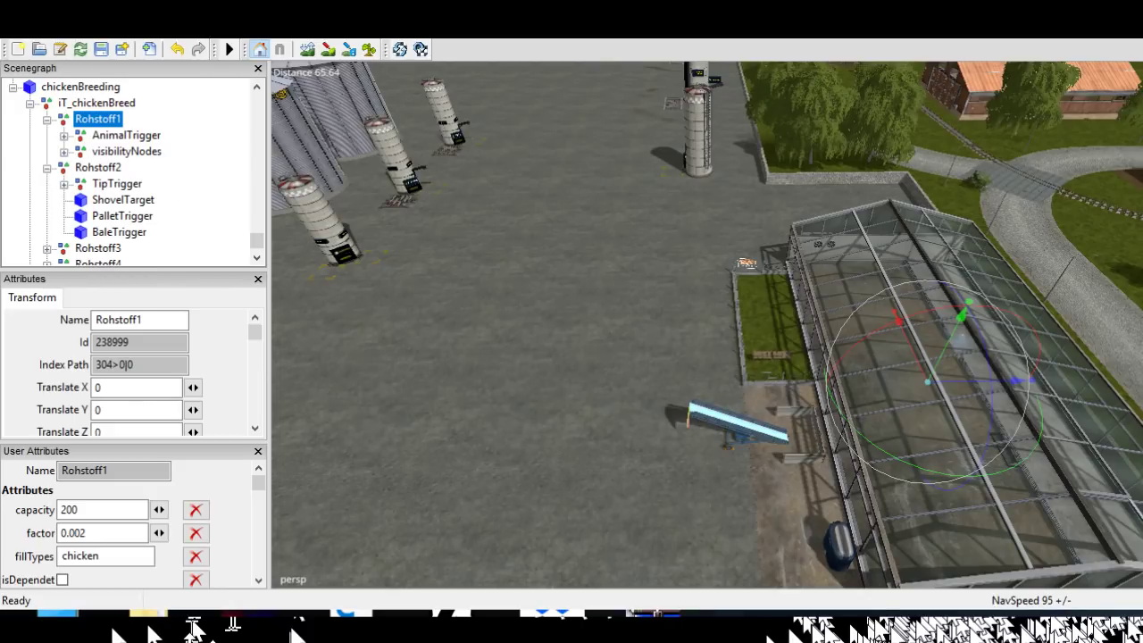
{"action": "key", "text": "Down"}
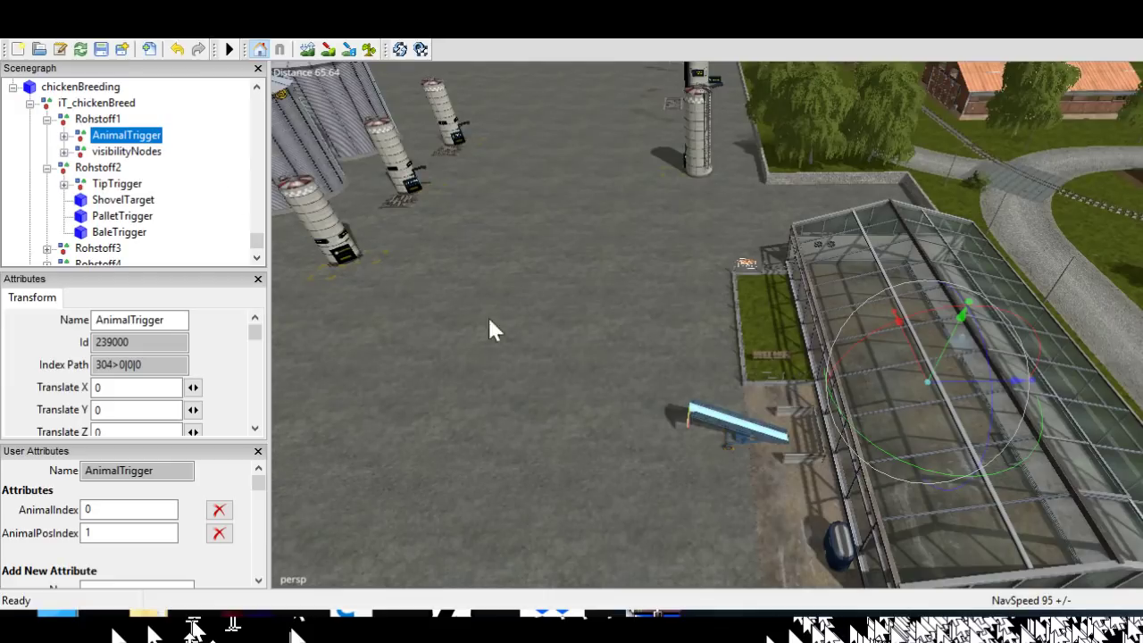
{"action": "scroll", "coordinate": [129, 518], "scroll_direction": "down", "scroll_amount": 3}
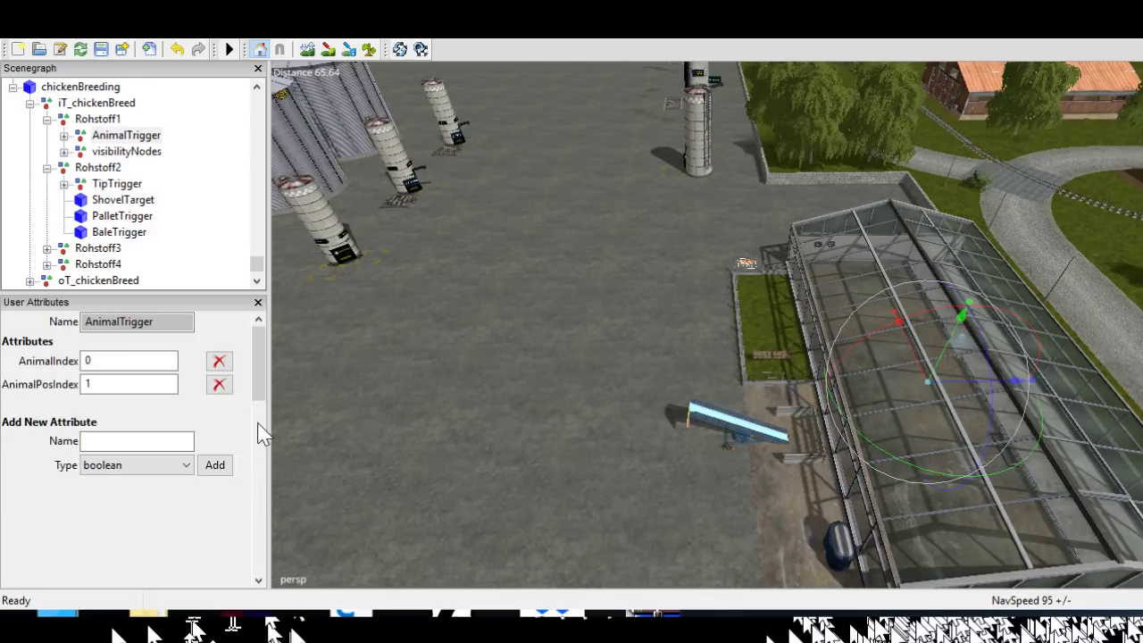
{"action": "scroll", "coordinate": [232, 259], "scroll_direction": "up", "scroll_amount": 1}
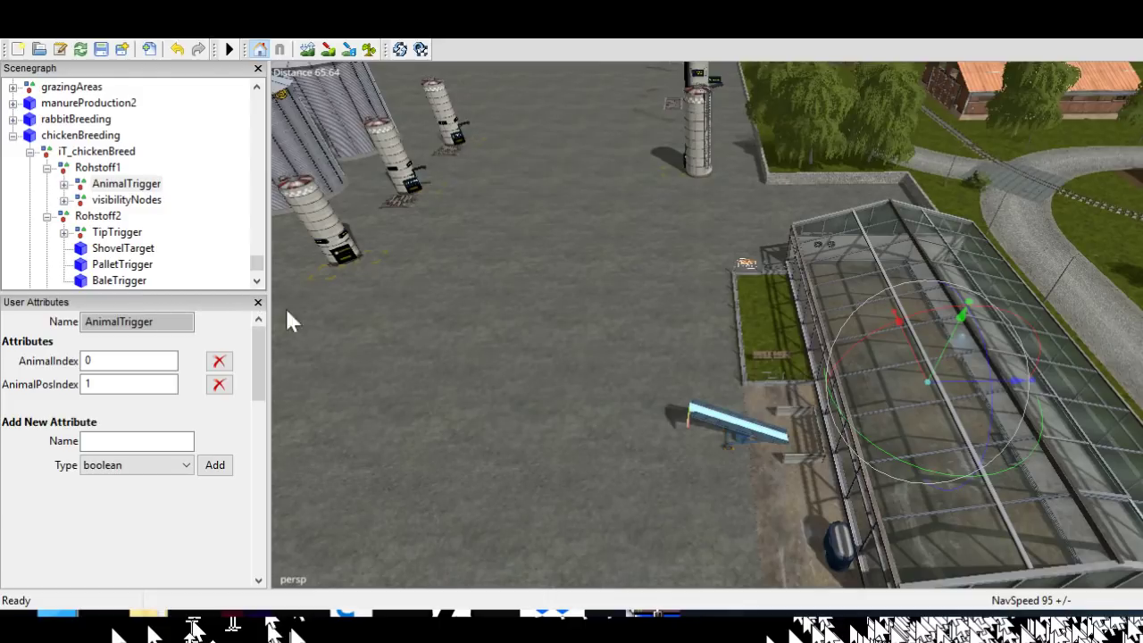
View the whole farmyard with its silos and the grassy animal enclosures beside the red-roofed barn
{"action": "right_click_drag", "start_coordinate": [732, 497], "coordinate": [734, 629], "text": "alt"}
{"action": "left_click_drag", "start_coordinate": [734, 572], "coordinate": [602, 566], "text": "alt"}
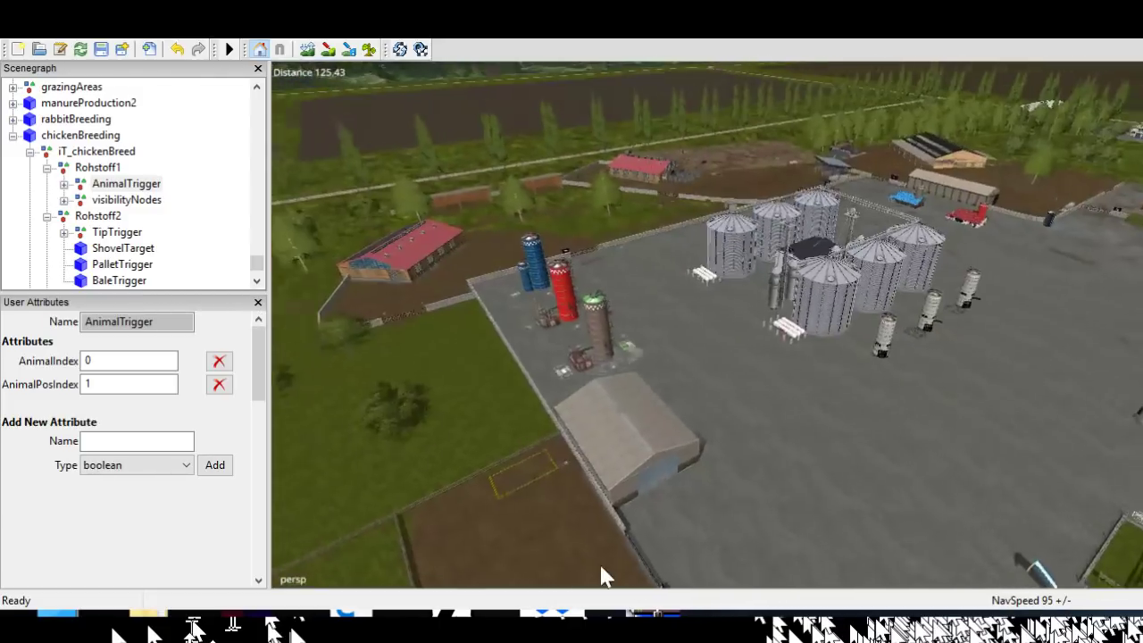
{"action": "right_click_drag", "start_coordinate": [602, 567], "coordinate": [625, 621], "text": "alt"}
{"action": "middle_click_drag", "start_coordinate": [769, 384], "coordinate": [875, 527], "text": "alt"}
{"action": "right_click_drag", "start_coordinate": [899, 420], "coordinate": [895, 580], "text": "alt"}
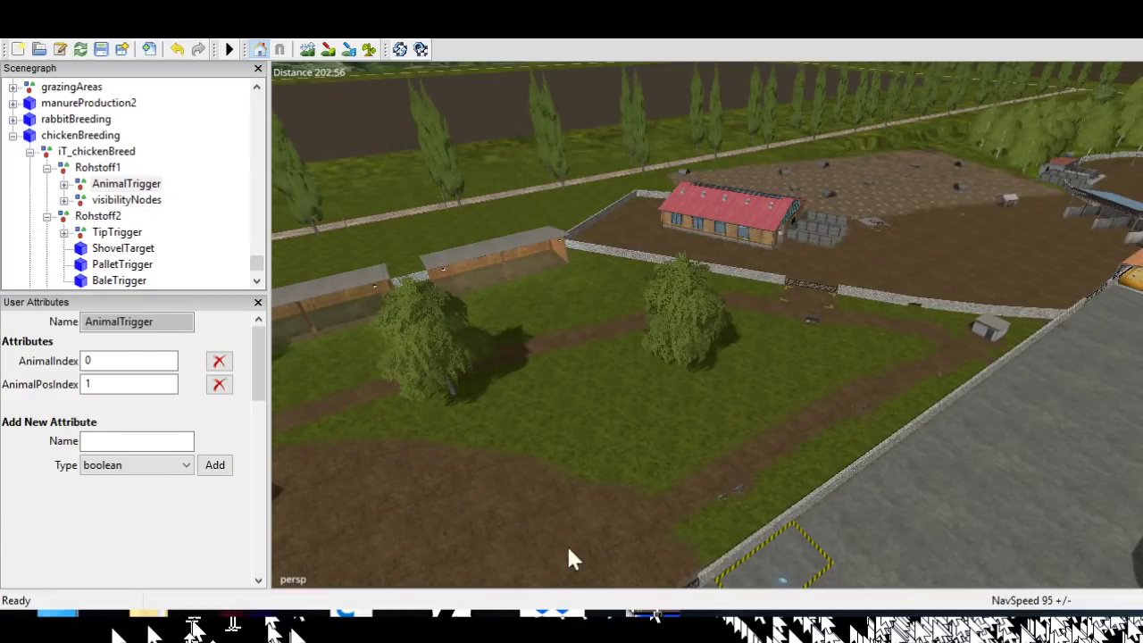
Find the chickens group under animals in the map's scenegraph and select chickenHusbandry
{"action": "scroll", "coordinate": [157, 280], "scroll_direction": "up", "scroll_amount": 3}
{"action": "scroll", "coordinate": [163, 211], "scroll_direction": "up", "scroll_amount": 8}
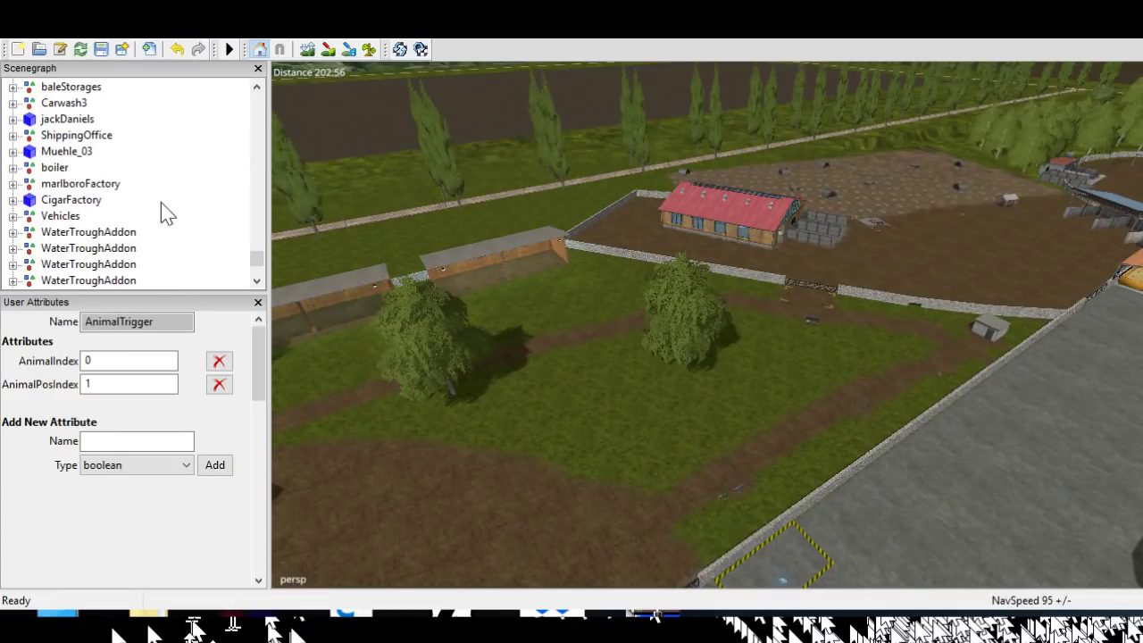
{"action": "scroll", "coordinate": [161, 211], "scroll_direction": "up", "scroll_amount": 15}
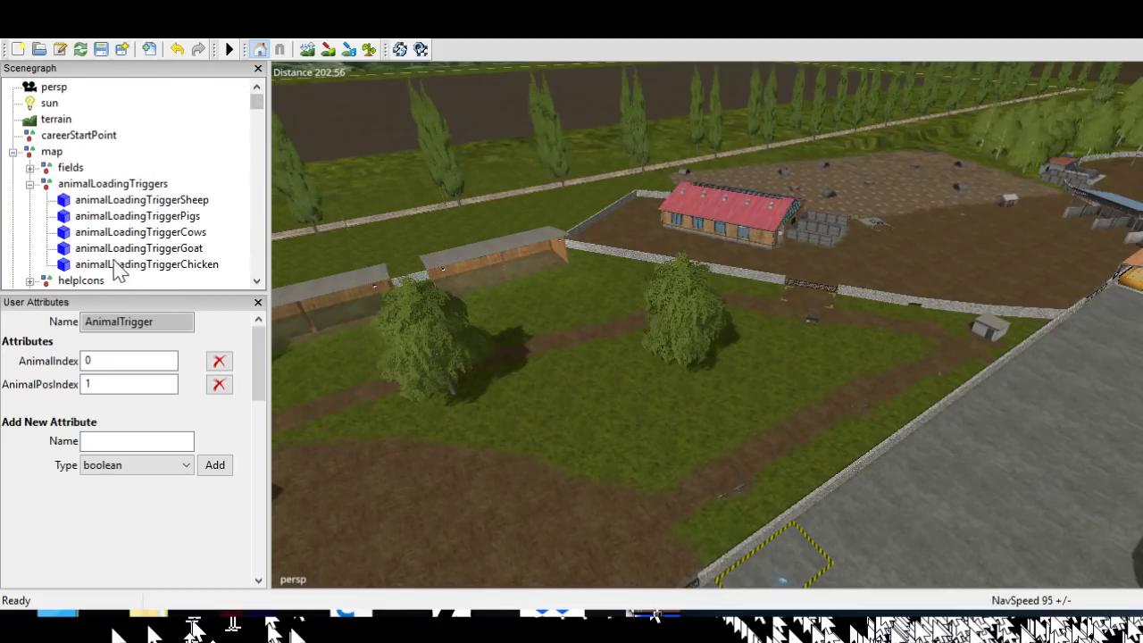
{"action": "scroll", "coordinate": [121, 268], "scroll_direction": "down", "scroll_amount": 4}
{"action": "scroll", "coordinate": [218, 353], "scroll_direction": "down", "scroll_amount": 1}
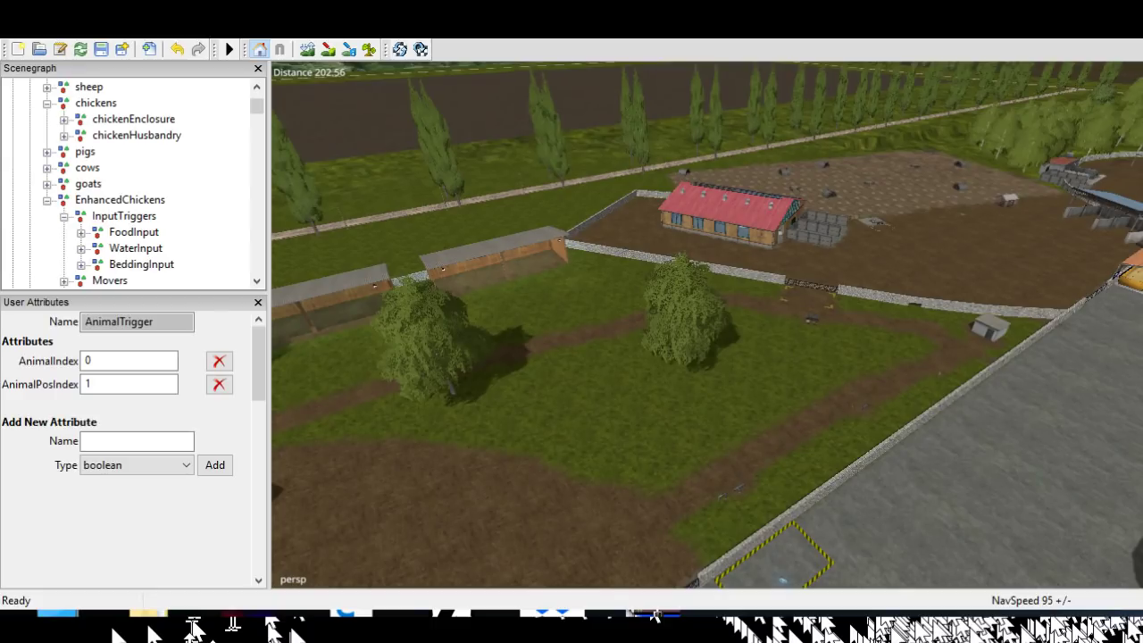
{"action": "left_click", "coordinate": [136, 136]}
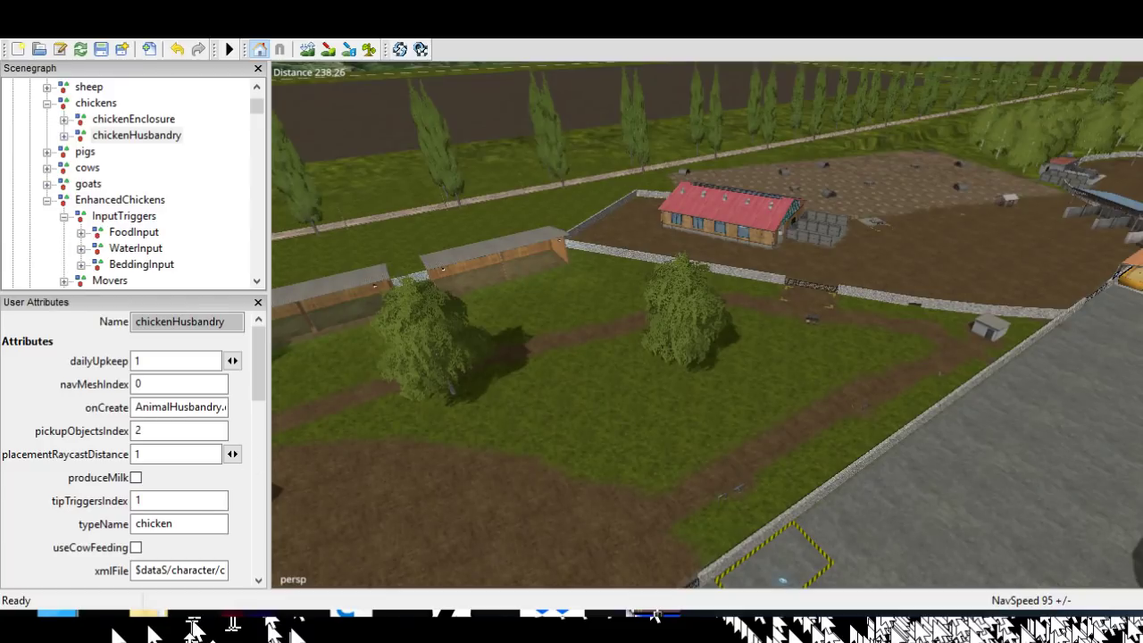
Inspect the onCreate and typeName attributes of chickenHusbandry, highlighting their values
{"action": "left_click", "coordinate": [124, 593]}
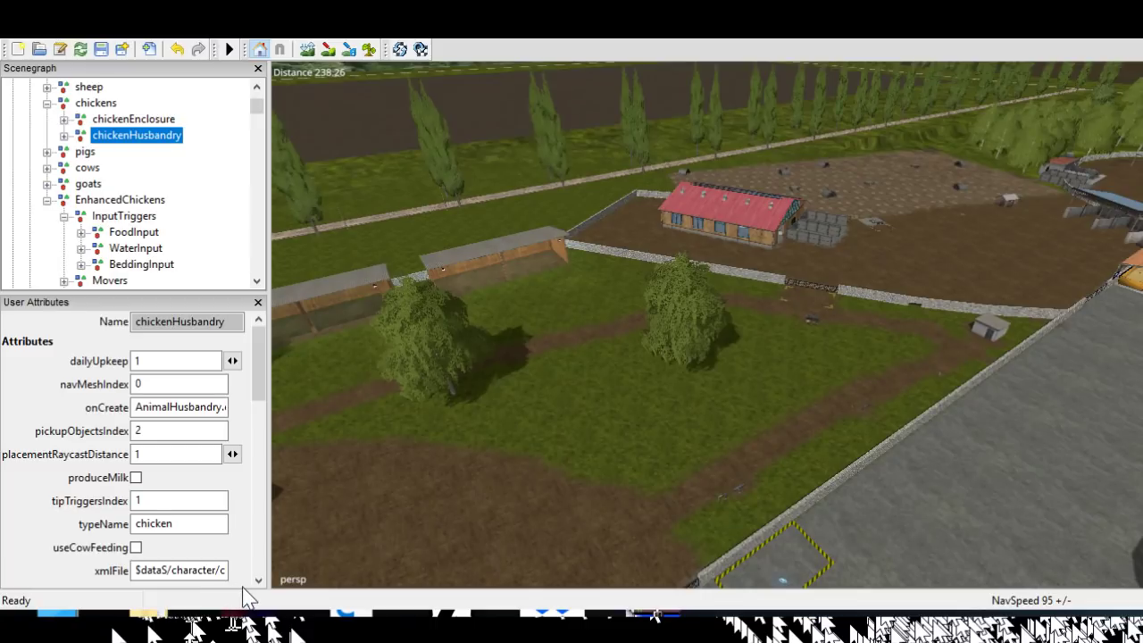
{"action": "left_click", "coordinate": [215, 407]}
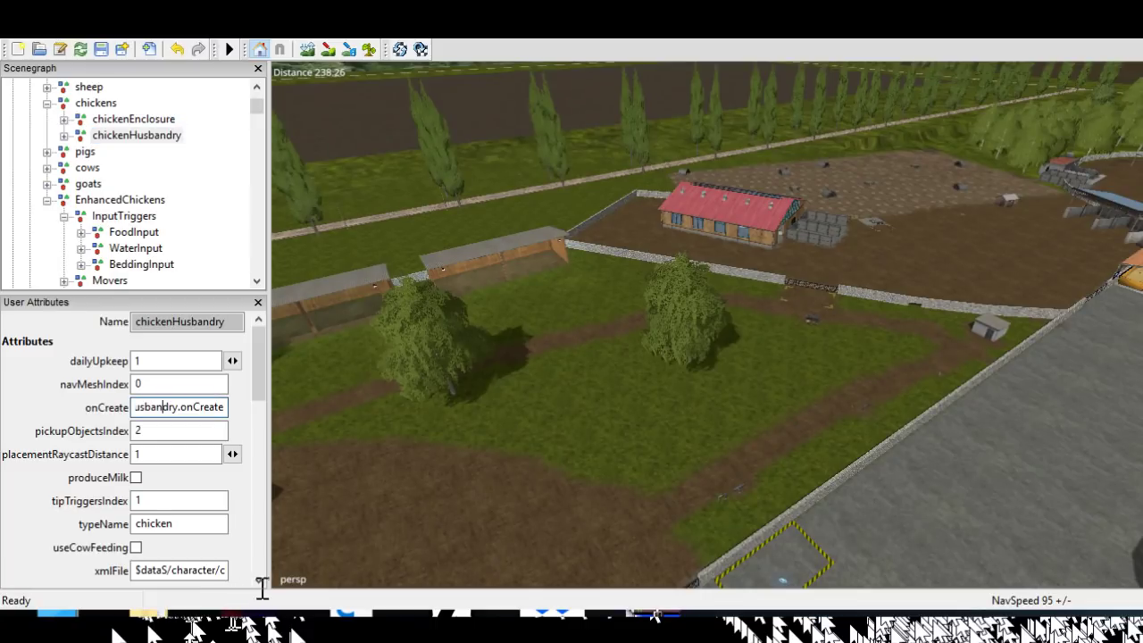
{"action": "left_click_drag", "start_coordinate": [158, 407], "coordinate": [232, 407]}
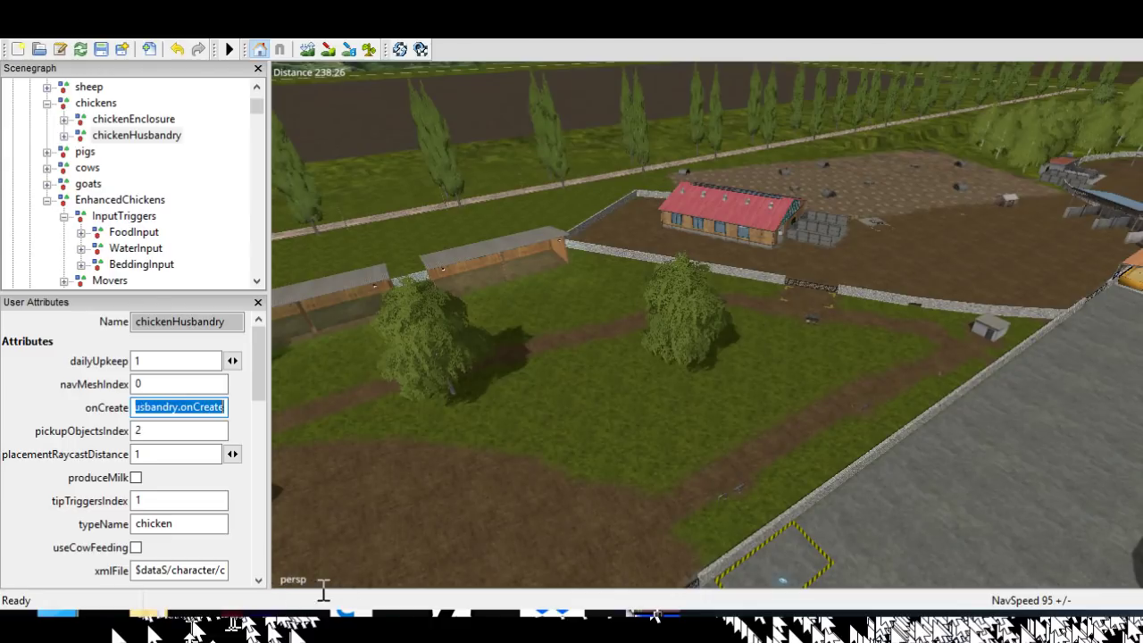
{"action": "left_click", "coordinate": [215, 407]}
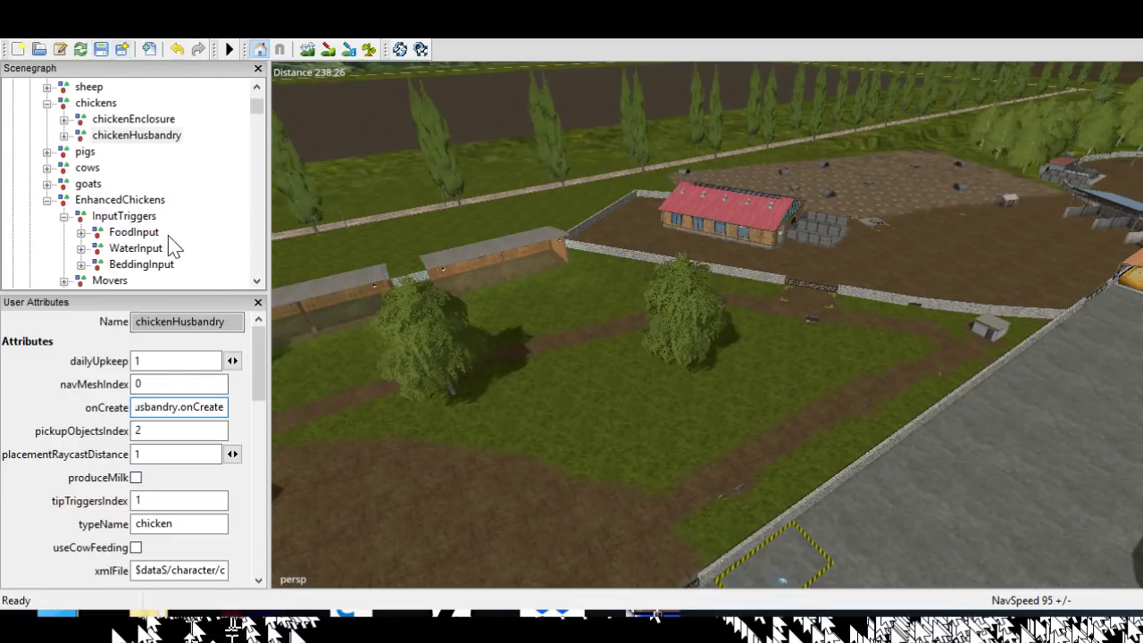
{"action": "scroll", "coordinate": [189, 223], "scroll_direction": "down", "scroll_amount": 1}
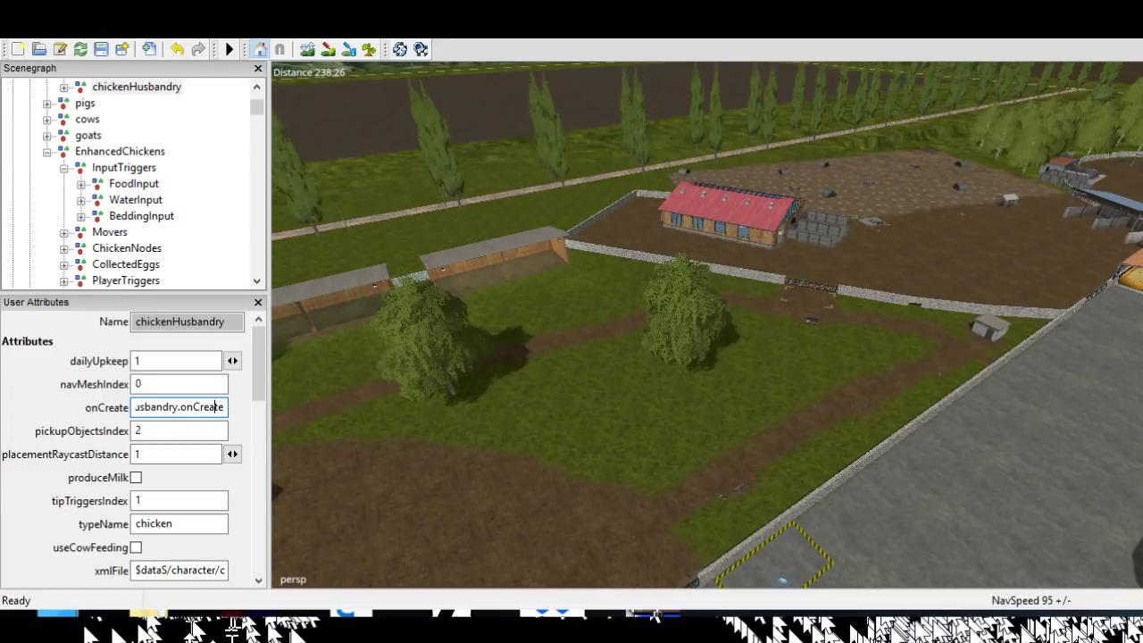
{"action": "double_click", "coordinate": [159, 524]}
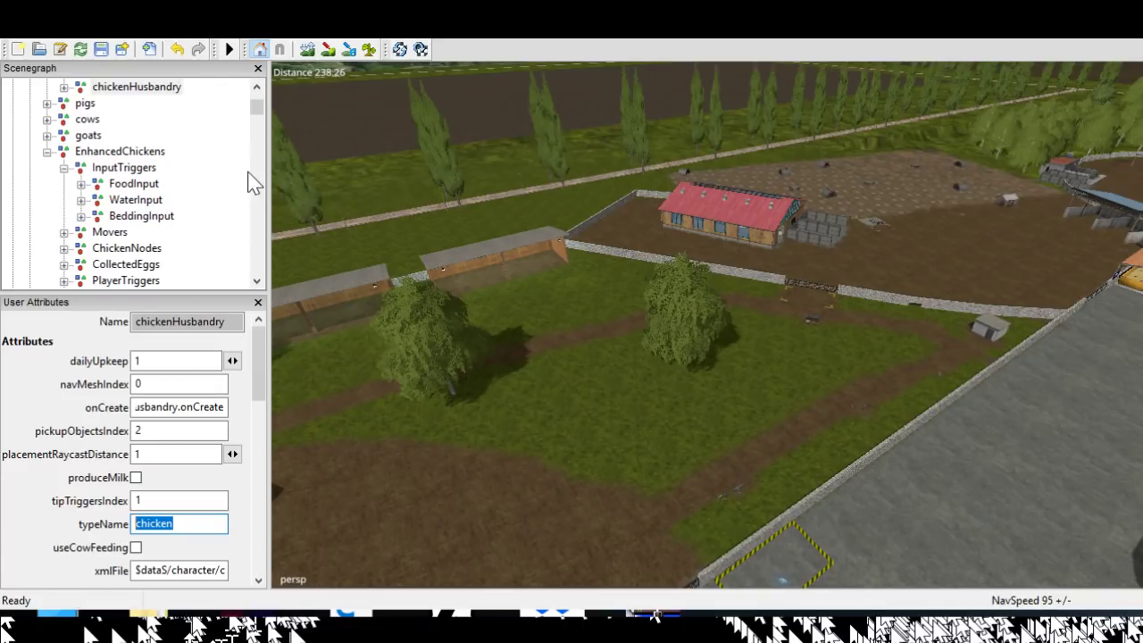
{"action": "scroll", "coordinate": [250, 181], "scroll_direction": "up", "scroll_amount": 1}
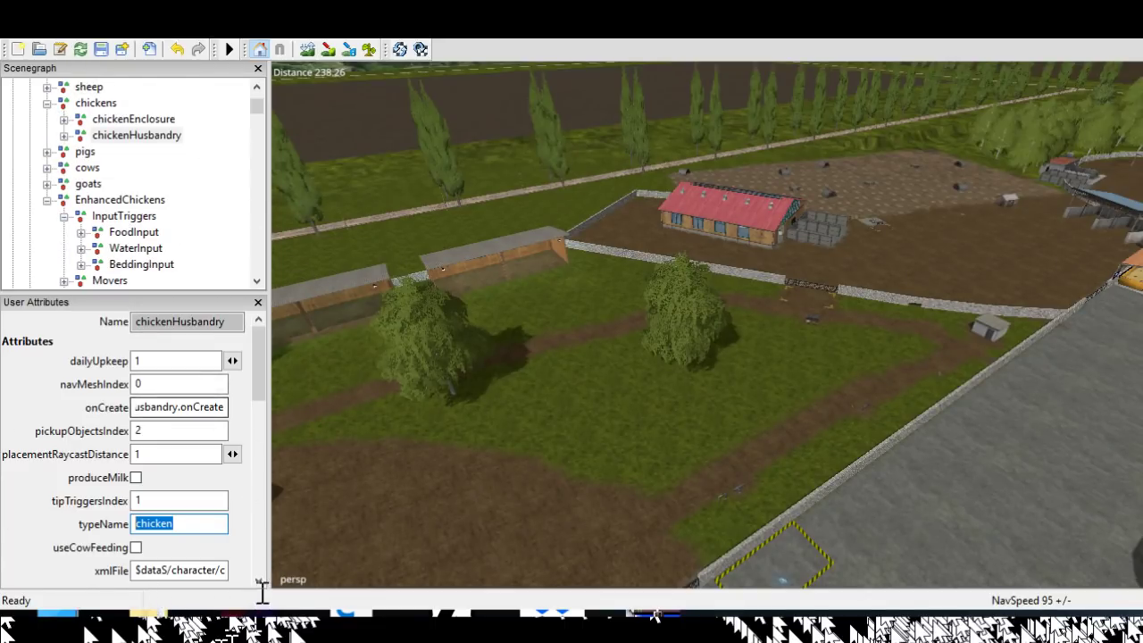
{"action": "left_click_drag", "start_coordinate": [171, 407], "coordinate": [117, 408]}
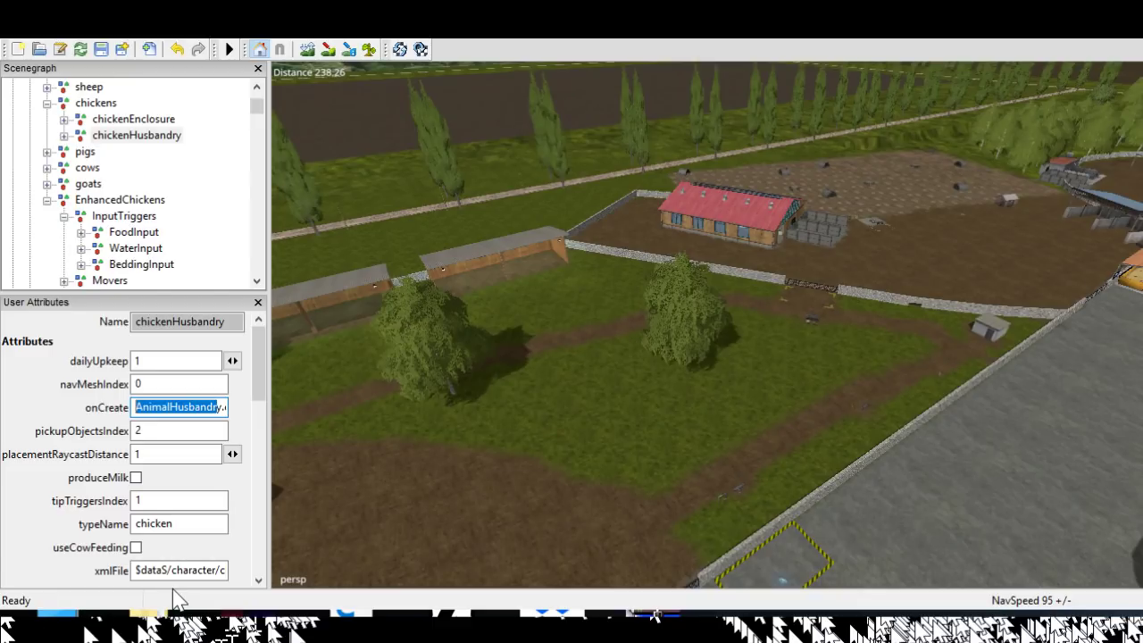
Inspect the xmlFile attribute of chickenHusbandry, highlighting the leading folder of its path
{"action": "scroll", "coordinate": [134, 446], "scroll_direction": "down", "scroll_amount": 1}
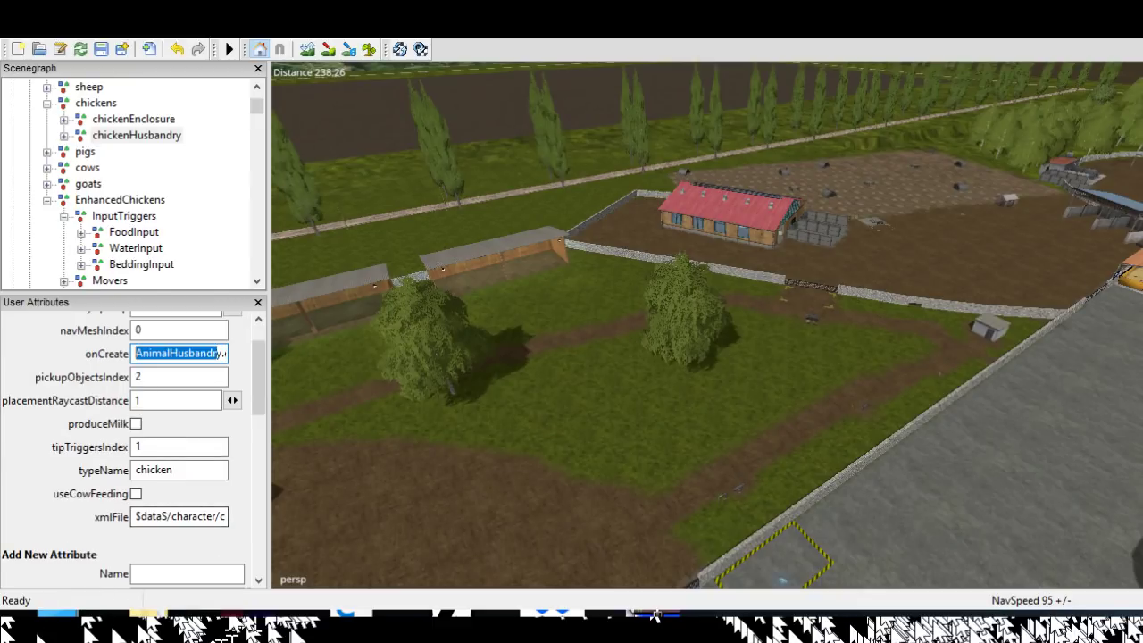
{"action": "left_click_drag", "start_coordinate": [154, 517], "coordinate": [98, 517]}
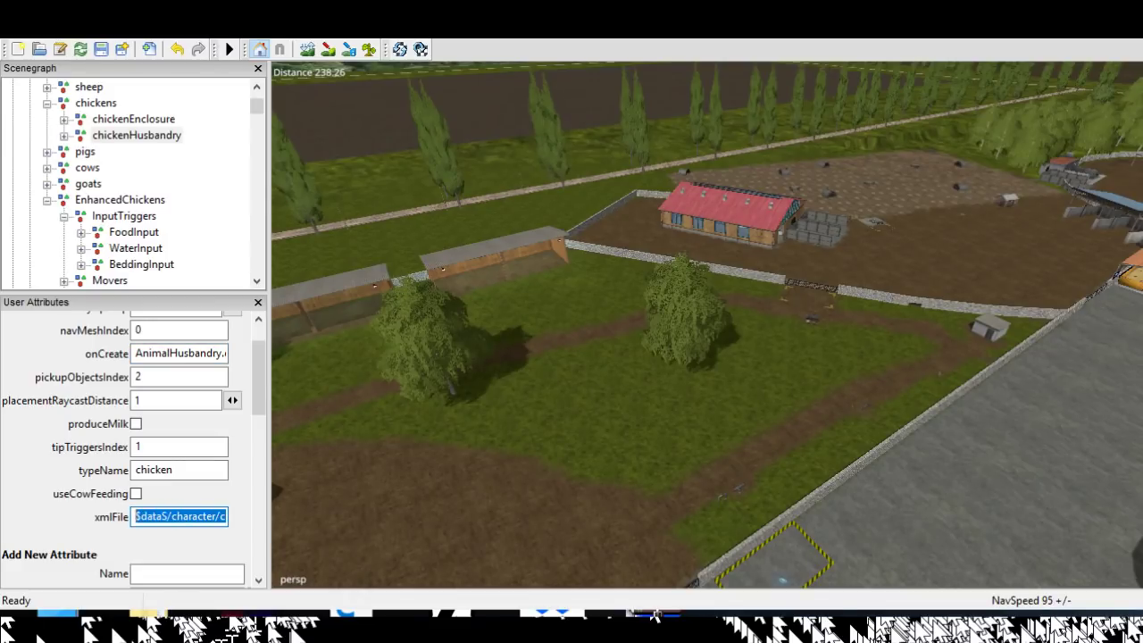
{"action": "left_click", "coordinate": [177, 517]}
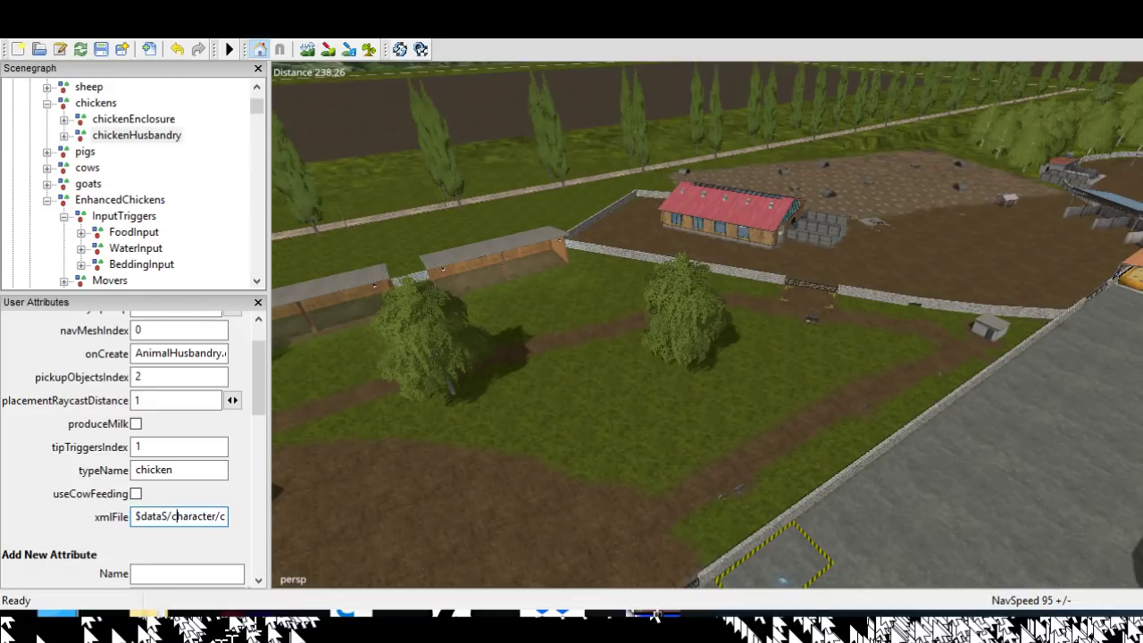
{"action": "left_click_drag", "start_coordinate": [168, 517], "coordinate": [135, 516]}
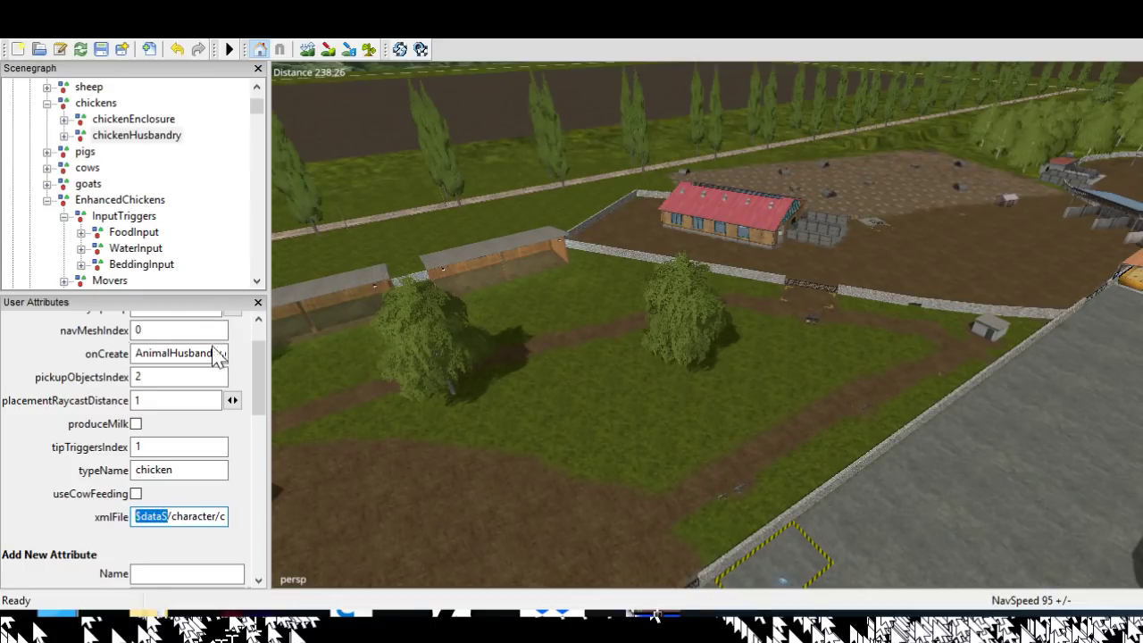
Check the child nodes of chickenHusbandry, then collapse it and the chickens group above EnhancedChickens
{"action": "scroll", "coordinate": [237, 282], "scroll_direction": "down", "scroll_amount": 2}
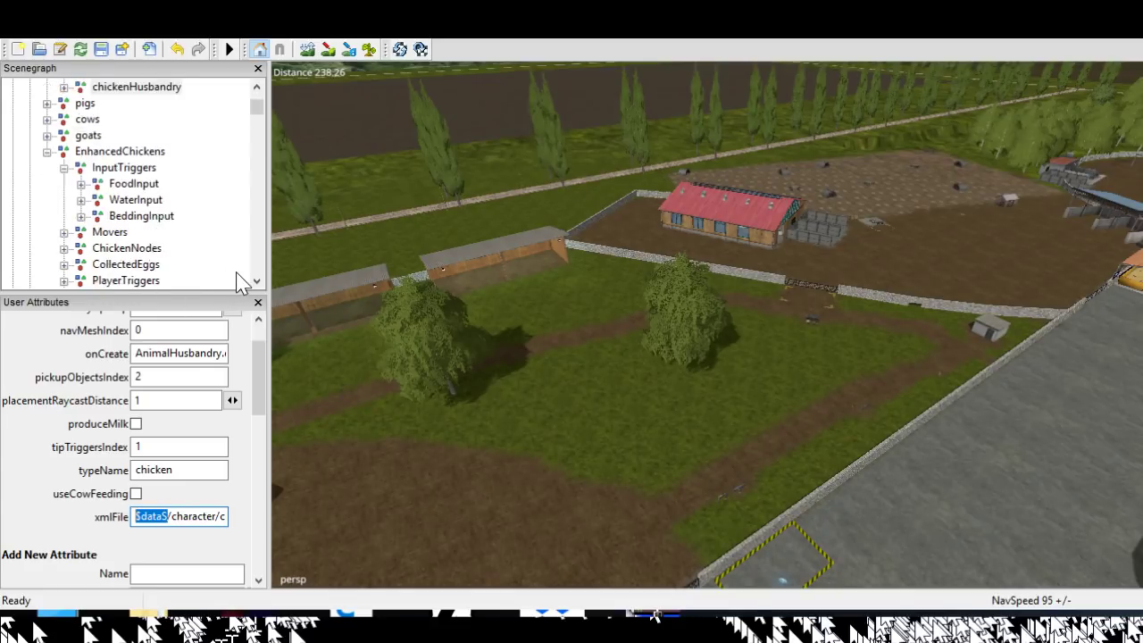
{"action": "scroll", "coordinate": [248, 290], "scroll_direction": "down", "scroll_amount": 1}
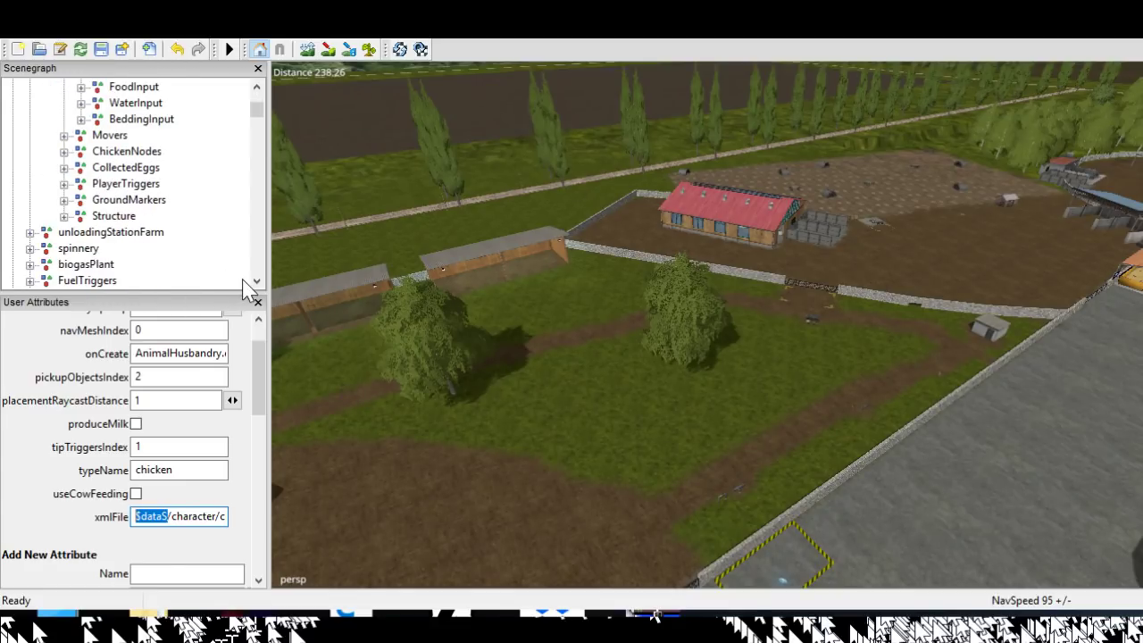
{"action": "scroll", "coordinate": [248, 288], "scroll_direction": "up", "scroll_amount": 2}
{"action": "scroll", "coordinate": [250, 284], "scroll_direction": "up", "scroll_amount": 2}
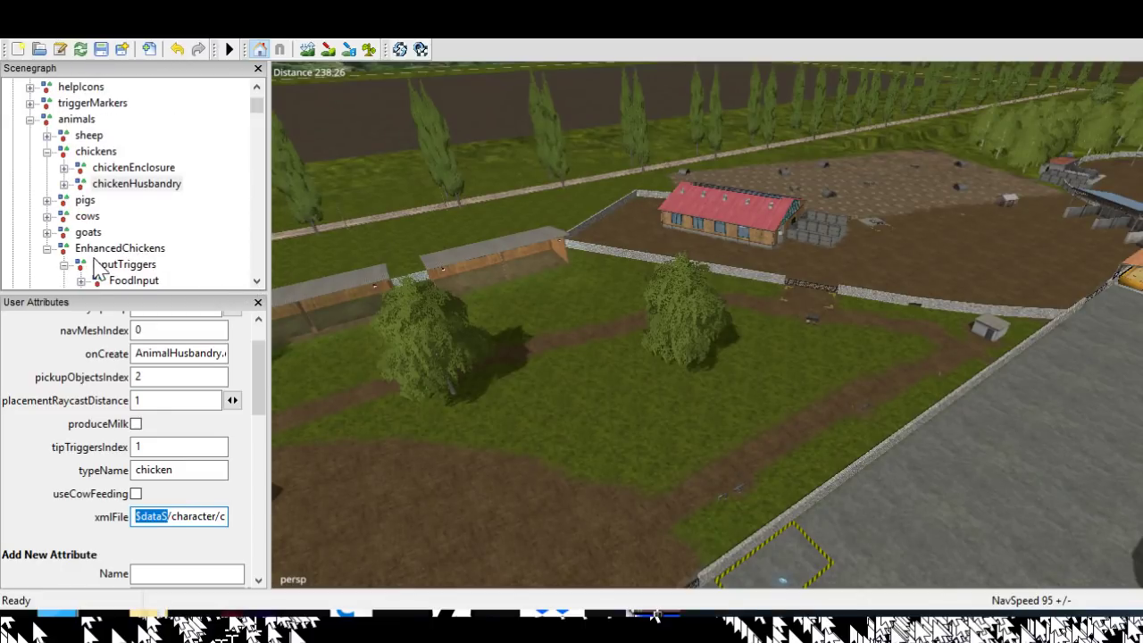
{"action": "left_click", "coordinate": [64, 184]}
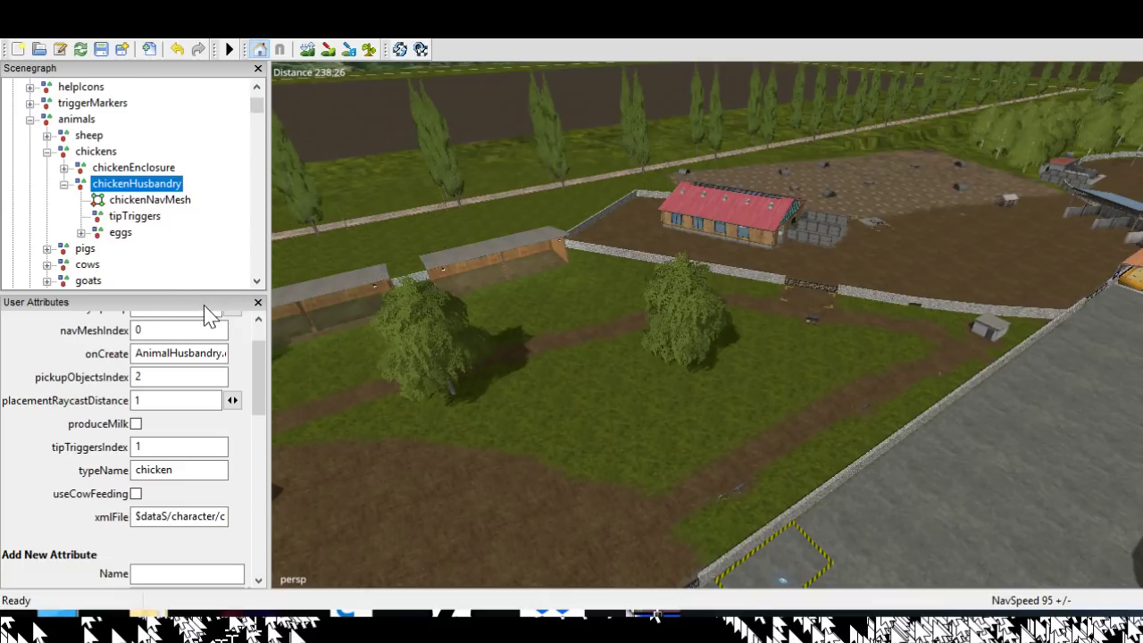
{"action": "key", "text": "Left"}
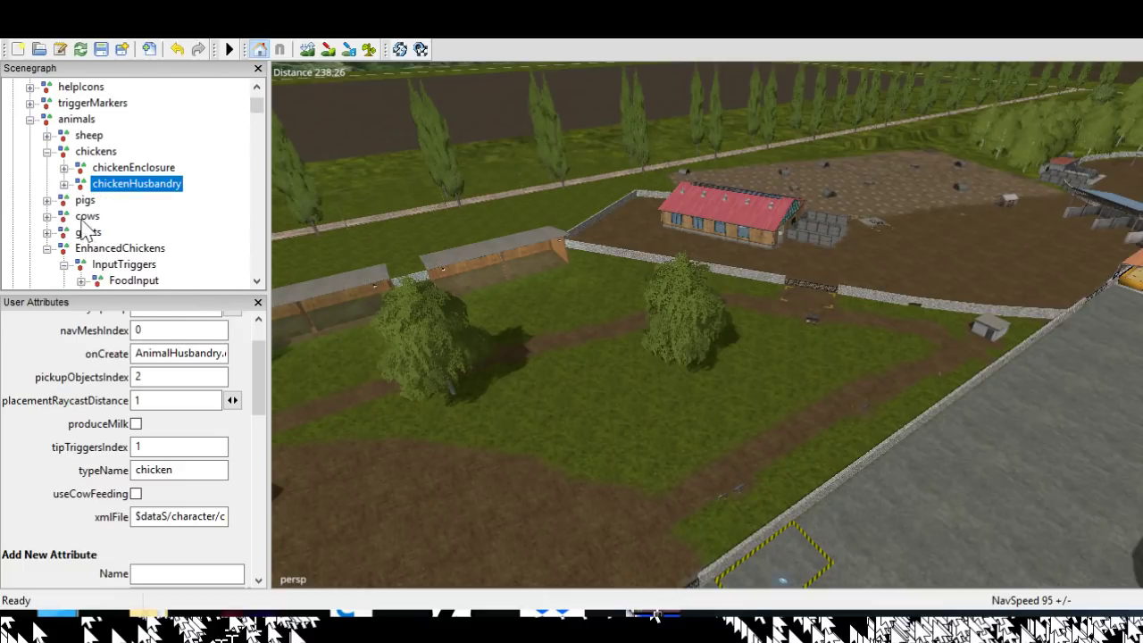
{"action": "key", "text": "Left"}
{"action": "key", "text": "Left"}
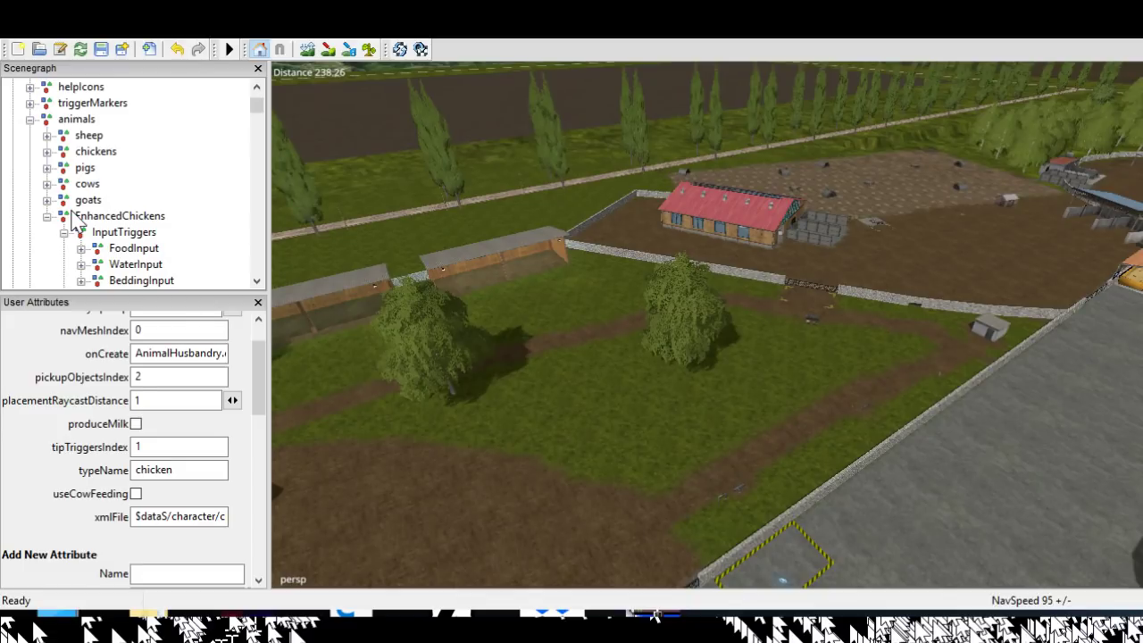
{"action": "scroll", "coordinate": [249, 258], "scroll_direction": "down", "scroll_amount": 1}
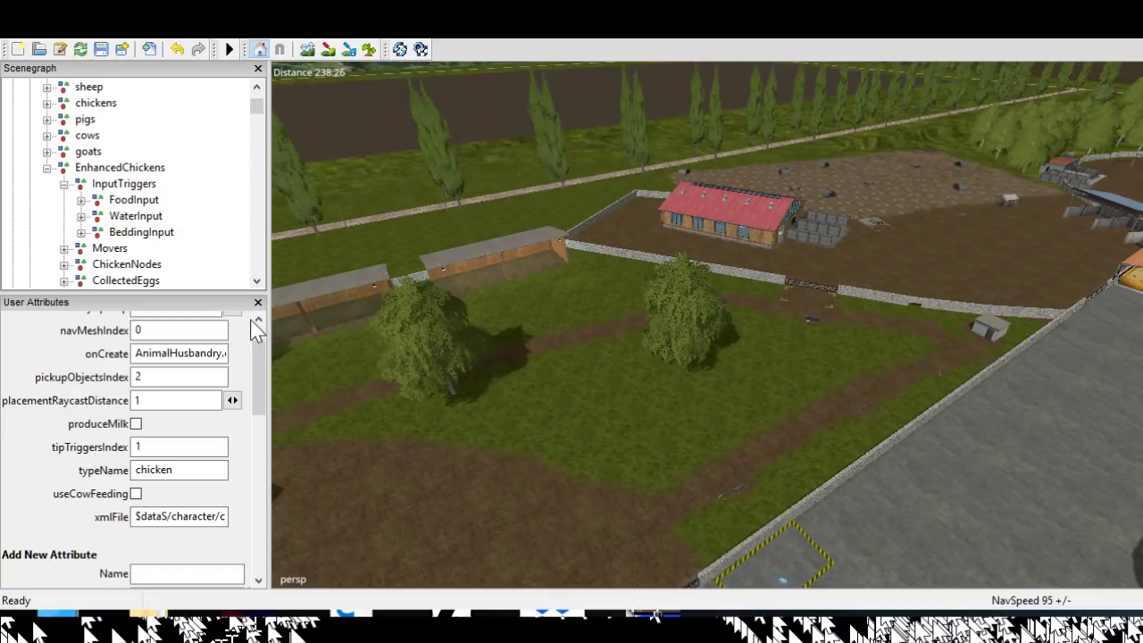
Select EnhancedChickens in the scenegraph and examine its coop, feeding triggers and gate markers in the chicken pasture
{"action": "scroll", "coordinate": [217, 250], "scroll_direction": "up", "scroll_amount": 1}
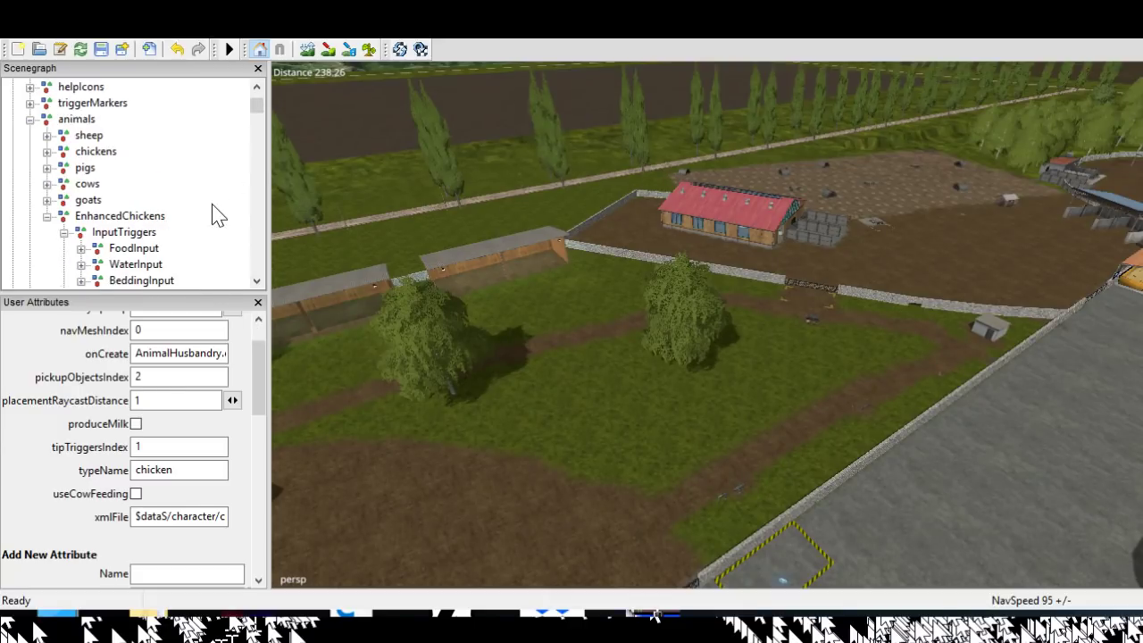
{"action": "scroll", "coordinate": [247, 271], "scroll_direction": "down", "scroll_amount": 1}
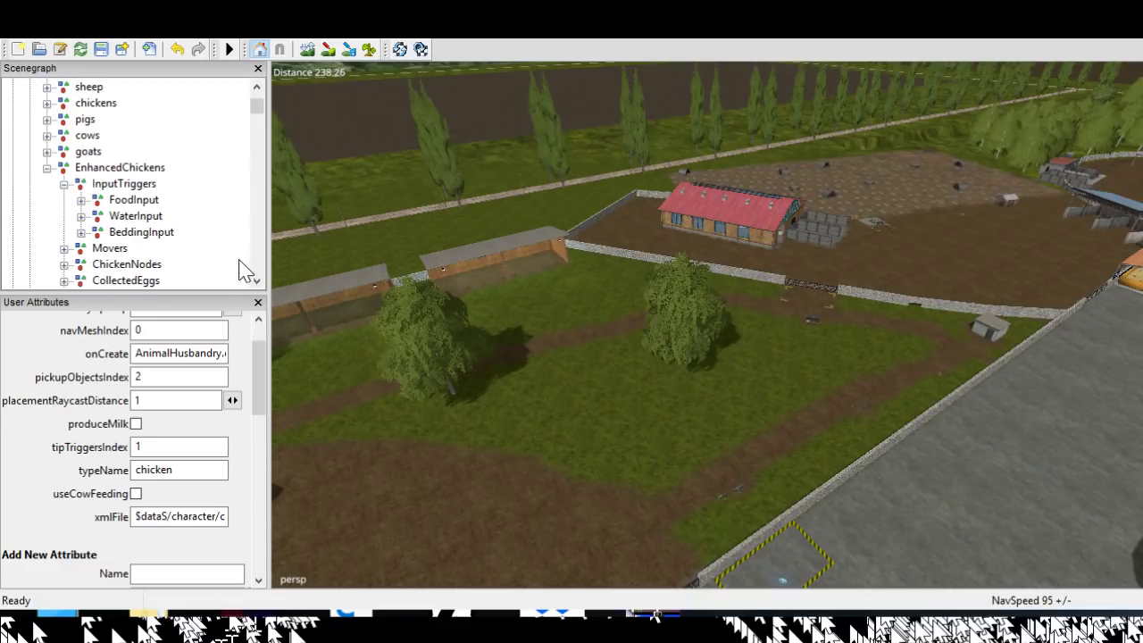
{"action": "left_click", "coordinate": [186, 234]}
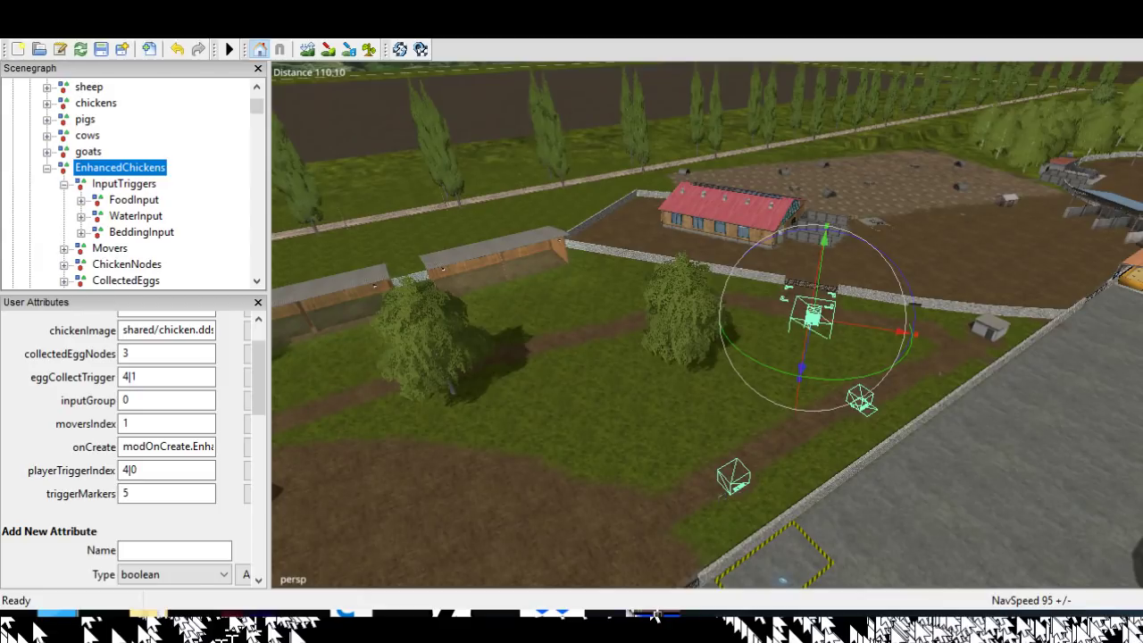
{"action": "left_click_drag", "start_coordinate": [1047, 585], "coordinate": [796, 538], "text": "alt"}
{"action": "scroll", "coordinate": [1052, 581], "scroll_direction": "up", "scroll_amount": 6}
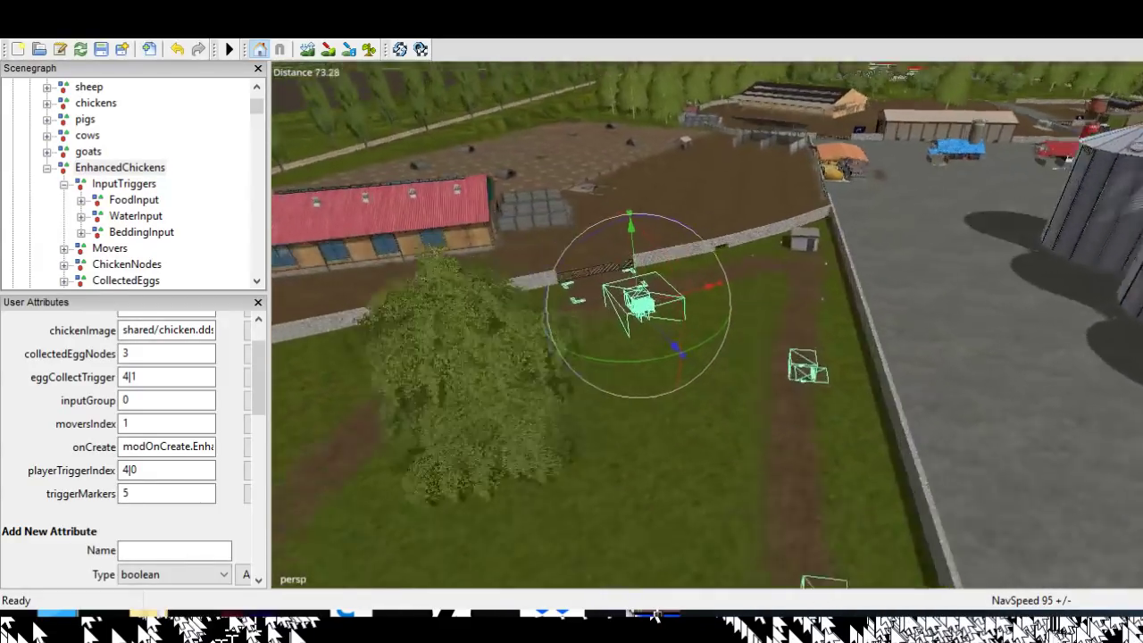
{"action": "left_click_drag", "start_coordinate": [1053, 585], "coordinate": [1127, 629], "text": "alt"}
{"action": "middle_click_drag", "start_coordinate": [1127, 629], "coordinate": [1097, 620], "text": "alt"}
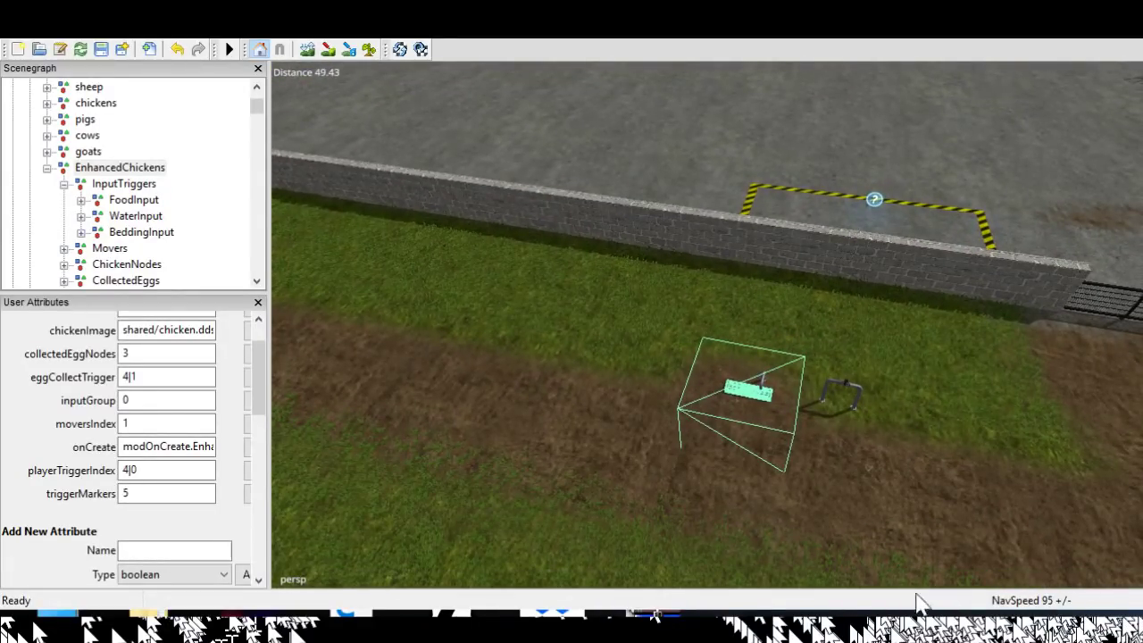
{"action": "middle_click_drag", "start_coordinate": [921, 600], "coordinate": [1019, 610], "text": "alt"}
{"action": "left_click_drag", "start_coordinate": [1066, 615], "coordinate": [337, 593], "text": "alt"}
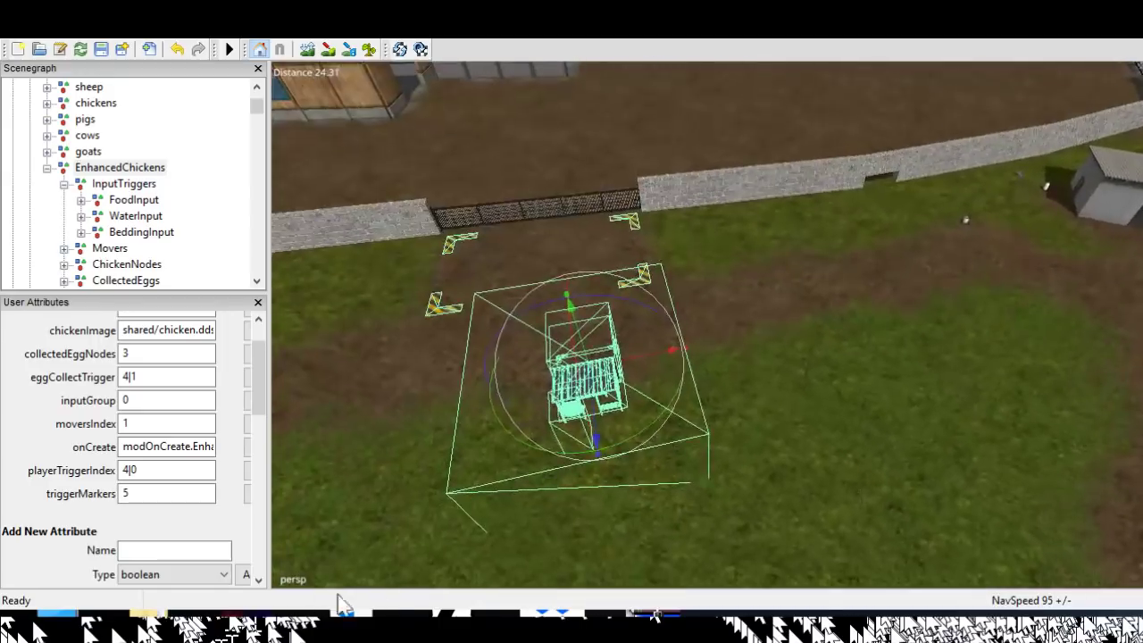
{"action": "middle_click_drag", "start_coordinate": [542, 591], "coordinate": [568, 587], "text": "alt"}
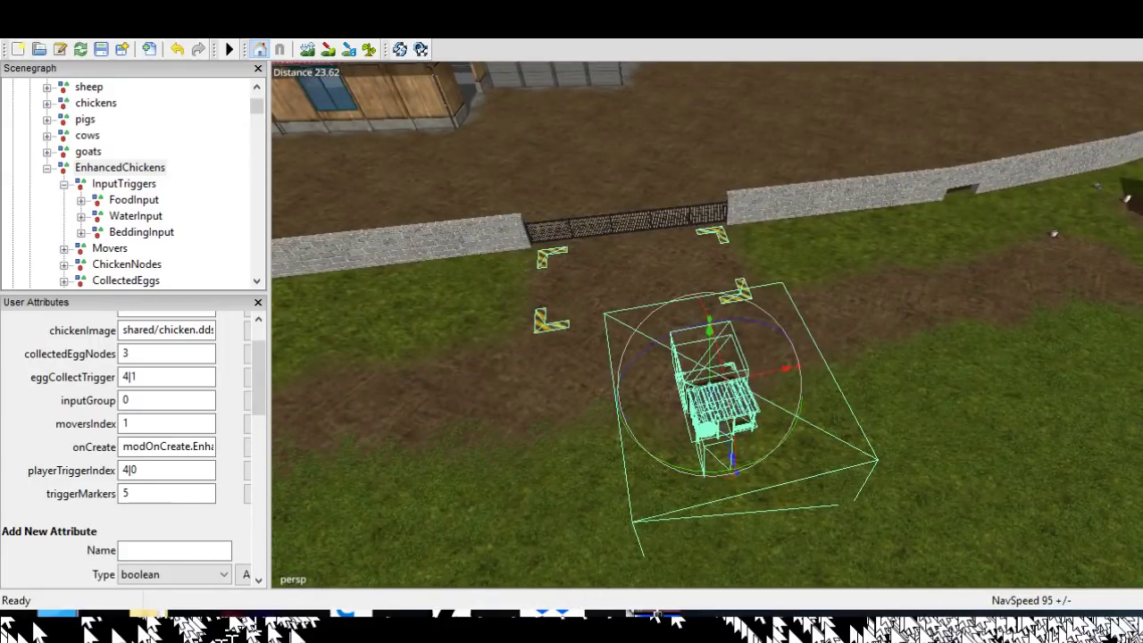
{"action": "middle_click_drag", "start_coordinate": [1010, 602], "coordinate": [1080, 628], "text": "alt"}
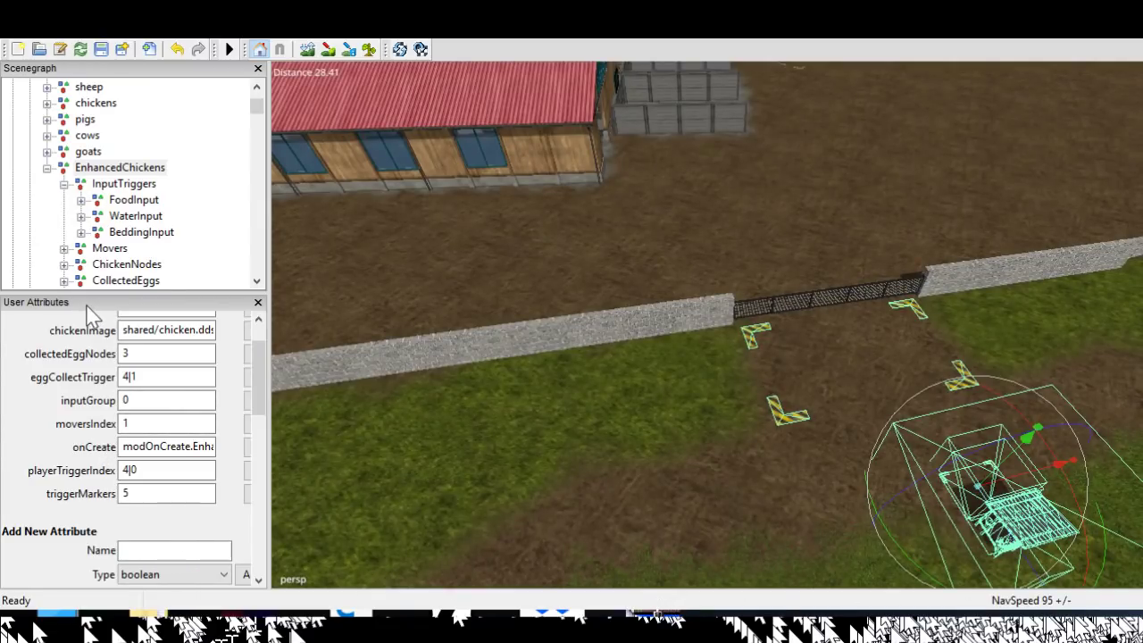
Reselect EnhancedChickens, view its whole layout in the pasture and highlight the end of its onCreate attribute value
{"action": "left_click", "coordinate": [140, 233]}
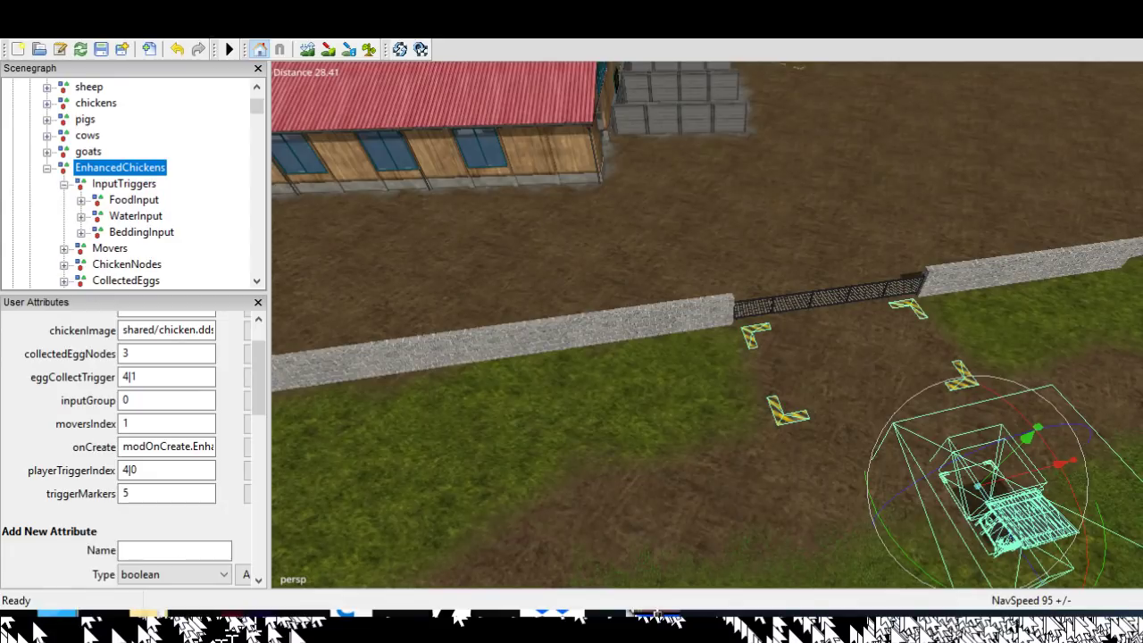
{"action": "left_click_drag", "start_coordinate": [706, 321], "coordinate": [769, 304], "text": "alt"}
{"action": "right_click_drag", "start_coordinate": [725, 484], "coordinate": [723, 485]}
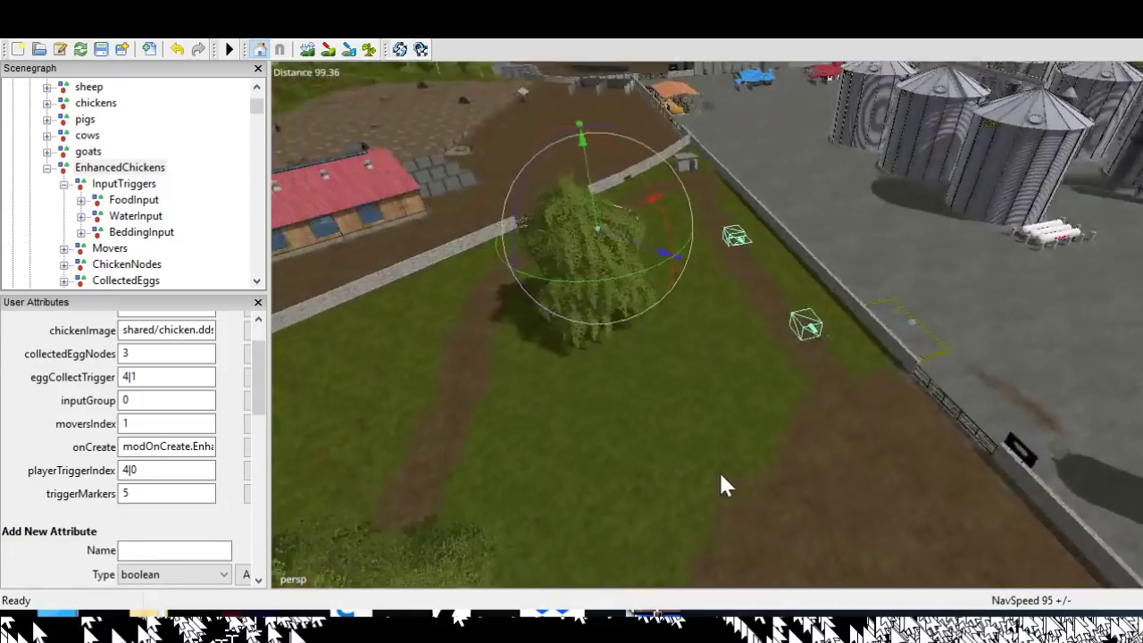
{"action": "left_click_drag", "start_coordinate": [153, 447], "coordinate": [219, 446]}
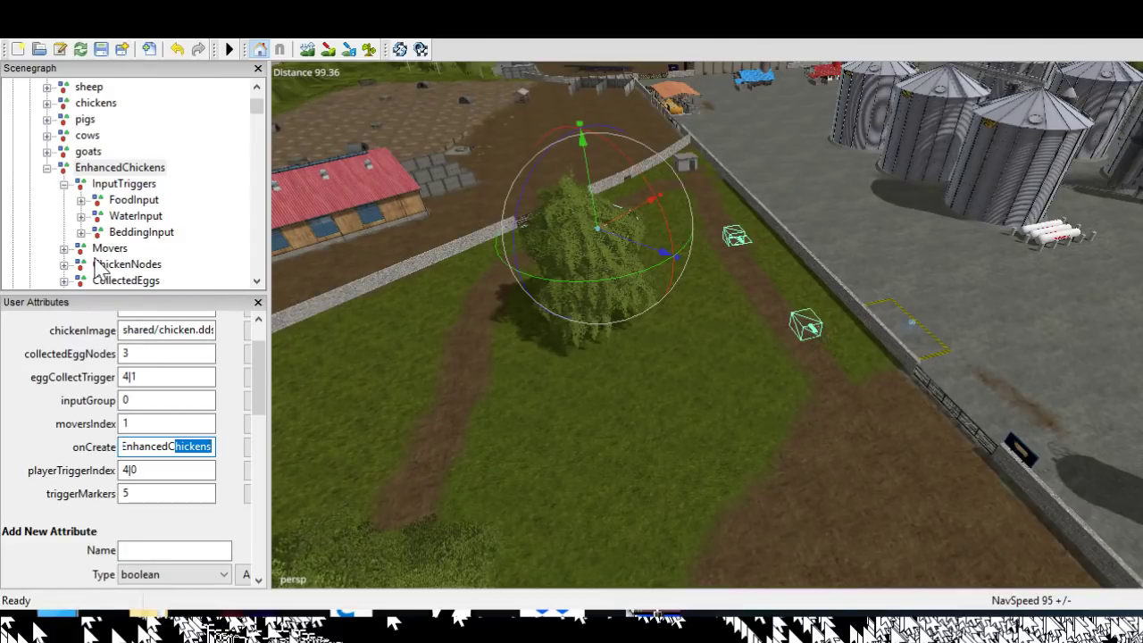
Collapse InputTriggers and review the child groups of EnhancedChickens down to Structure
{"action": "left_click", "coordinate": [65, 184]}
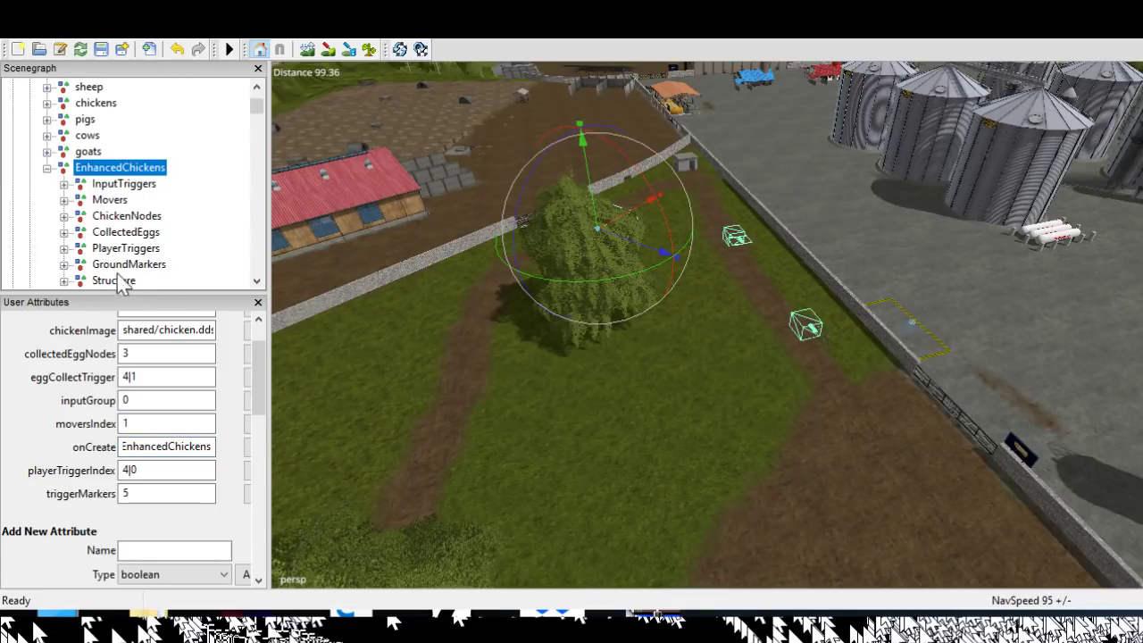
{"action": "scroll", "coordinate": [197, 342], "scroll_direction": "down", "scroll_amount": 1}
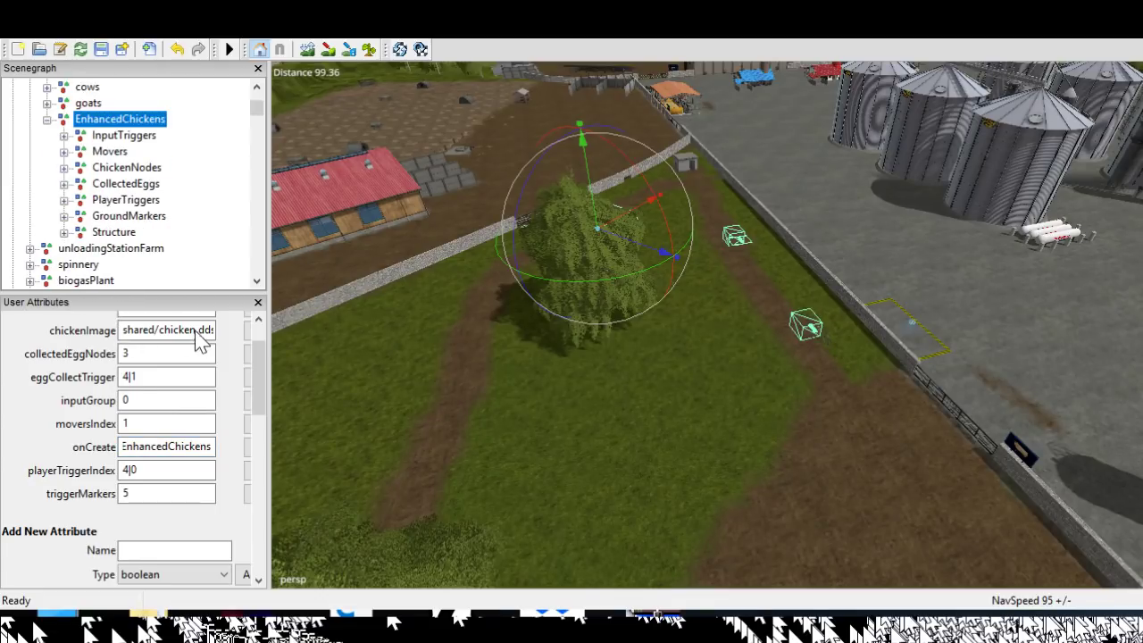
{"action": "scroll", "coordinate": [197, 342], "scroll_direction": "up", "scroll_amount": 1}
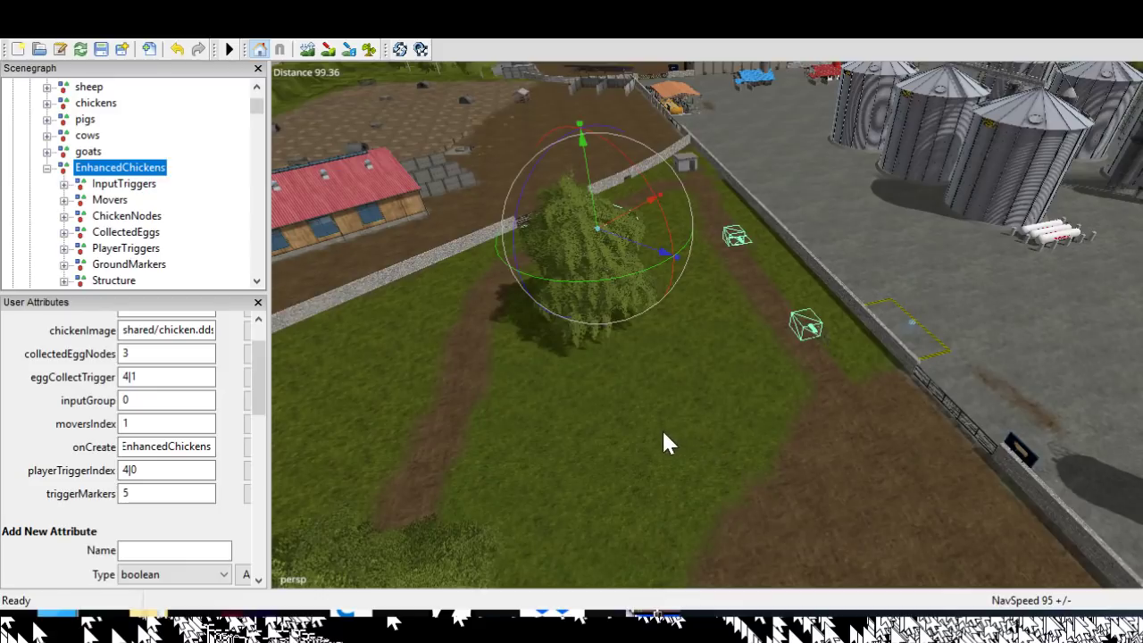
Examine the striped ground markers by the pasture gate up close and in relation to the chicken coop
{"action": "left_click_drag", "start_coordinate": [599, 440], "coordinate": [755, 454], "text": "alt"}
{"action": "middle_click_drag", "start_coordinate": [754, 454], "coordinate": [774, 439], "text": "alt"}
{"action": "left_click_drag", "start_coordinate": [773, 439], "coordinate": [1094, 633], "text": "alt"}
{"action": "middle_click_drag", "start_coordinate": [1095, 633], "coordinate": [974, 567], "text": "alt"}
{"action": "left_click_drag", "start_coordinate": [973, 567], "coordinate": [915, 565], "text": "alt"}
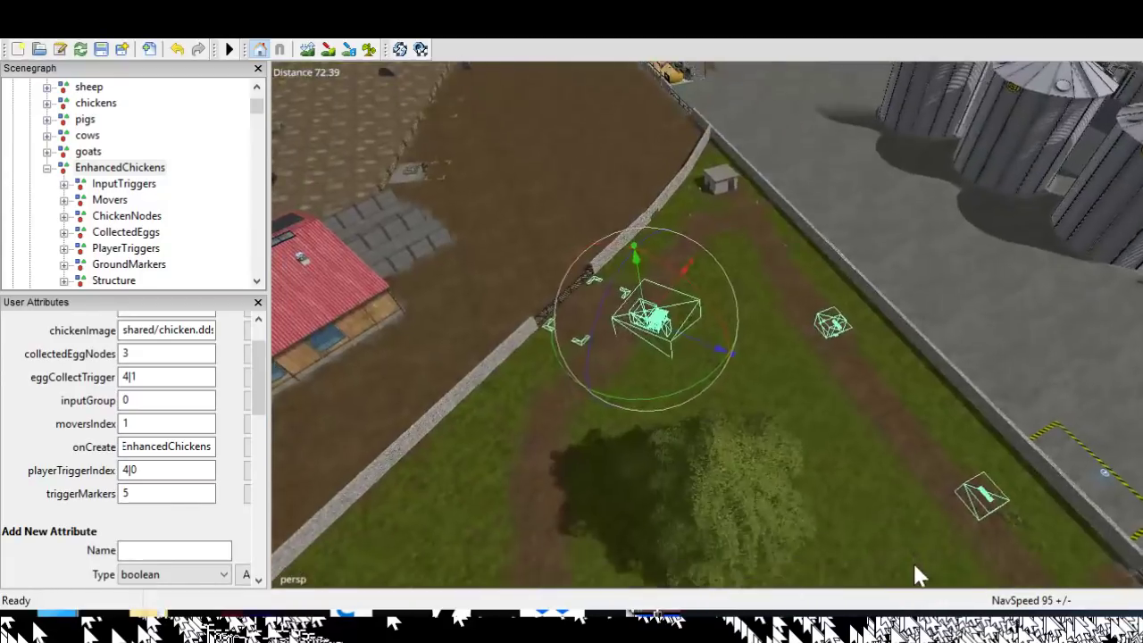
{"action": "middle_click_drag", "start_coordinate": [915, 564], "coordinate": [992, 564], "text": "alt"}
{"action": "right_click_drag", "start_coordinate": [991, 565], "coordinate": [1097, 406], "text": "alt"}
{"action": "left_click_drag", "start_coordinate": [1097, 406], "coordinate": [625, 538], "text": "alt"}
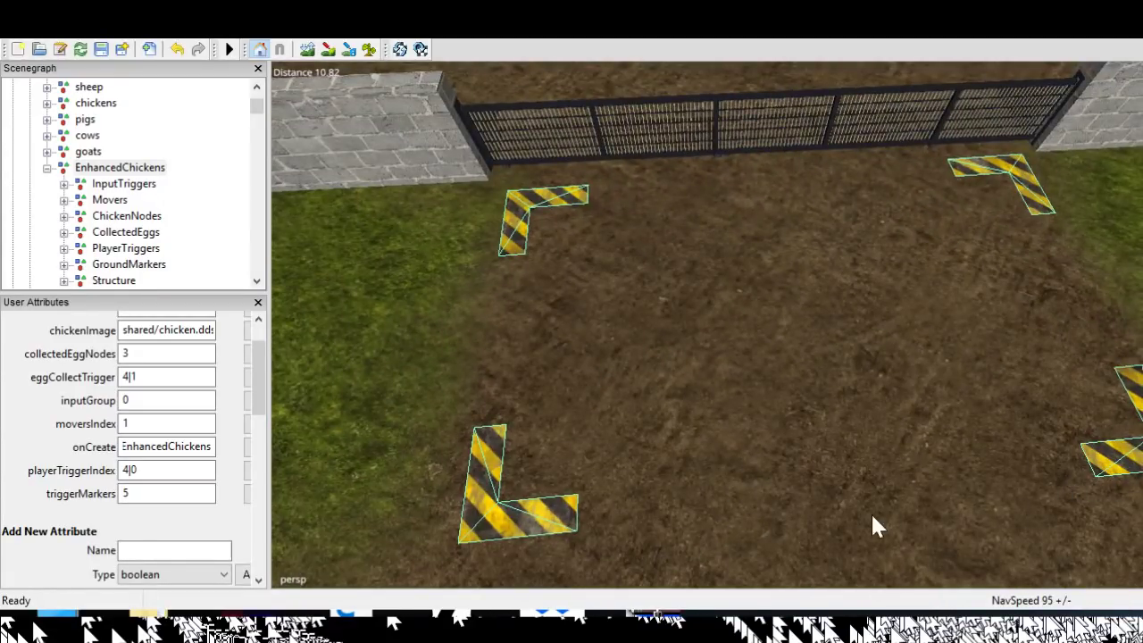
{"action": "scroll", "coordinate": [1076, 536], "scroll_direction": "down", "scroll_amount": 3}
{"action": "left_click_drag", "start_coordinate": [724, 493], "coordinate": [887, 502], "text": "alt"}
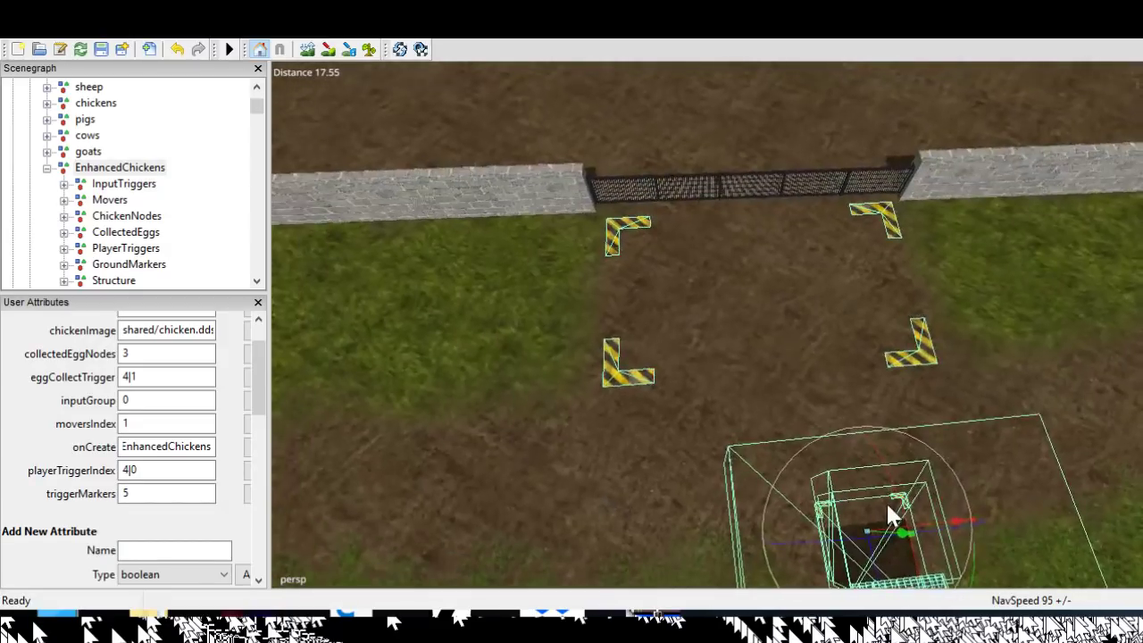
{"action": "scroll", "coordinate": [898, 477], "scroll_direction": "up", "scroll_amount": 5}
{"action": "scroll", "coordinate": [898, 477], "scroll_direction": "down", "scroll_amount": 1}
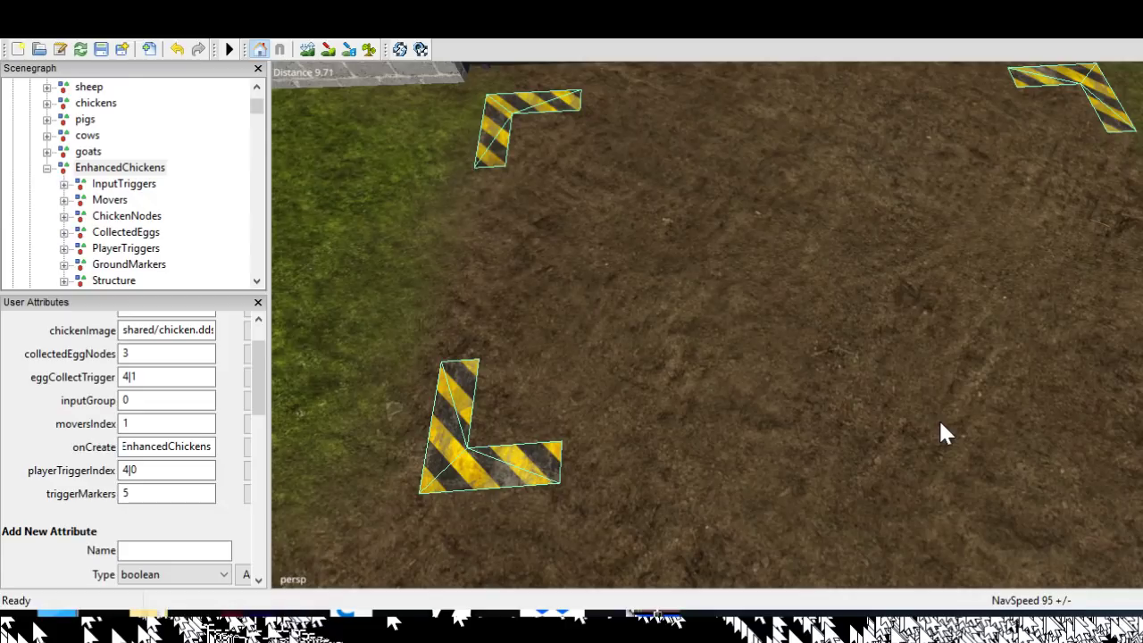
{"action": "scroll", "coordinate": [927, 455], "scroll_direction": "down", "scroll_amount": 6}
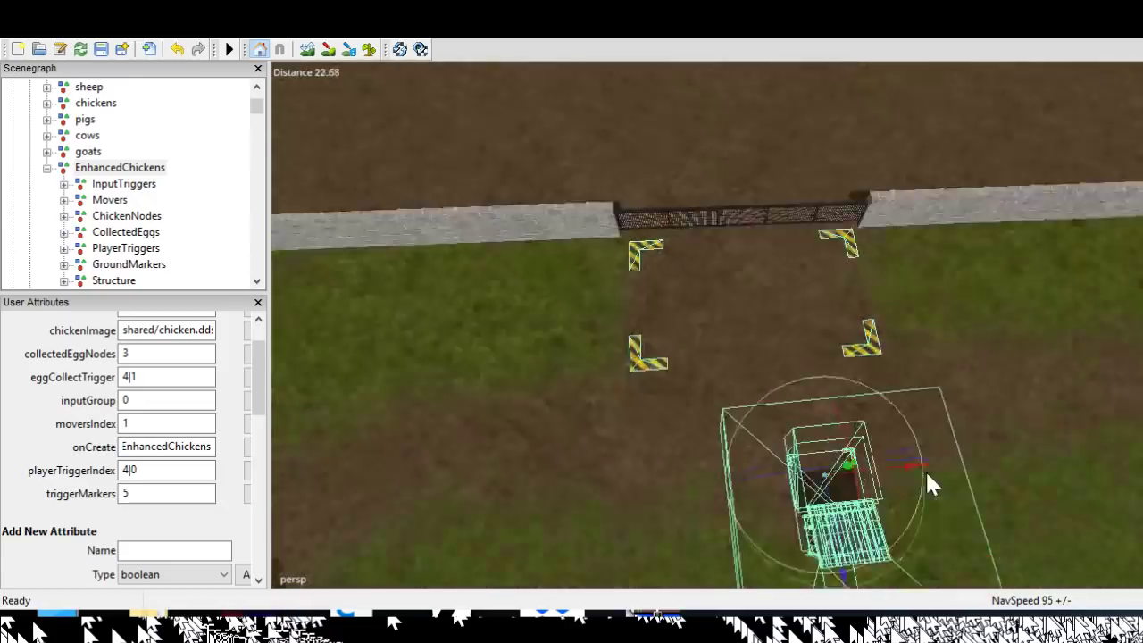
Examine the coop's trigger box and the ground markers from several angles along the gate wall
{"action": "left_click_drag", "start_coordinate": [917, 467], "coordinate": [850, 460], "text": "alt"}
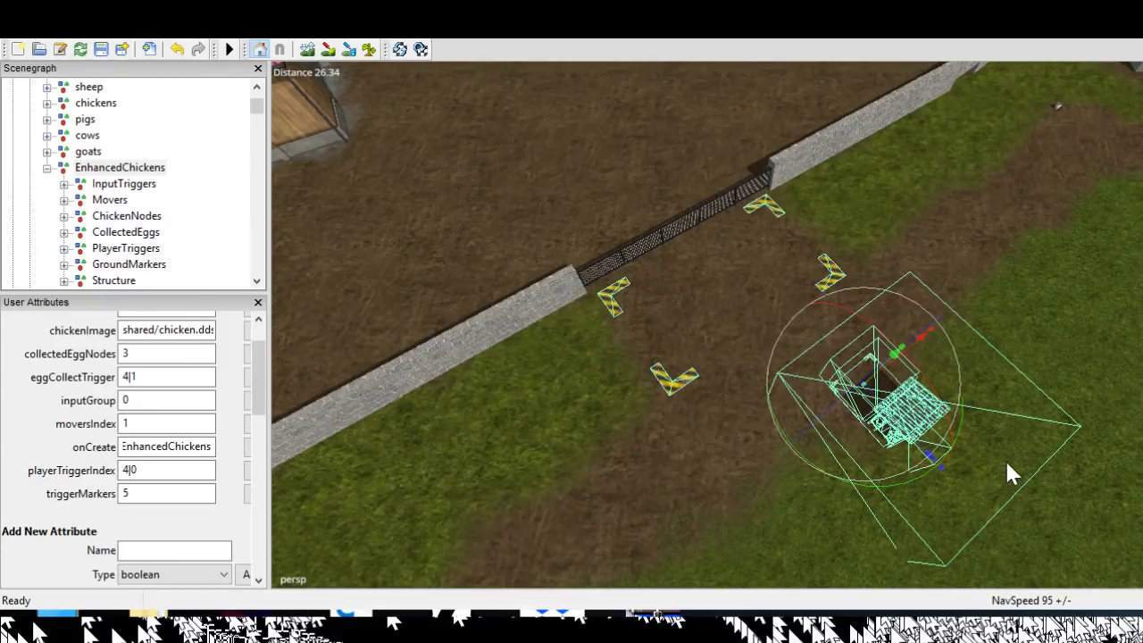
{"action": "mouse_move", "coordinate": [1007, 462]}
{"action": "left_mouse_down", "text": "alt"}
{"action": "mouse_move", "coordinate": [983, 467]}
{"action": "mouse_move", "coordinate": [1009, 481]}
{"action": "left_mouse_up", "text": "alt"}
{"action": "right_click_drag", "start_coordinate": [1010, 479], "coordinate": [1026, 461], "text": "alt"}
{"action": "middle_click_drag", "start_coordinate": [1025, 461], "coordinate": [1031, 448], "text": "alt"}
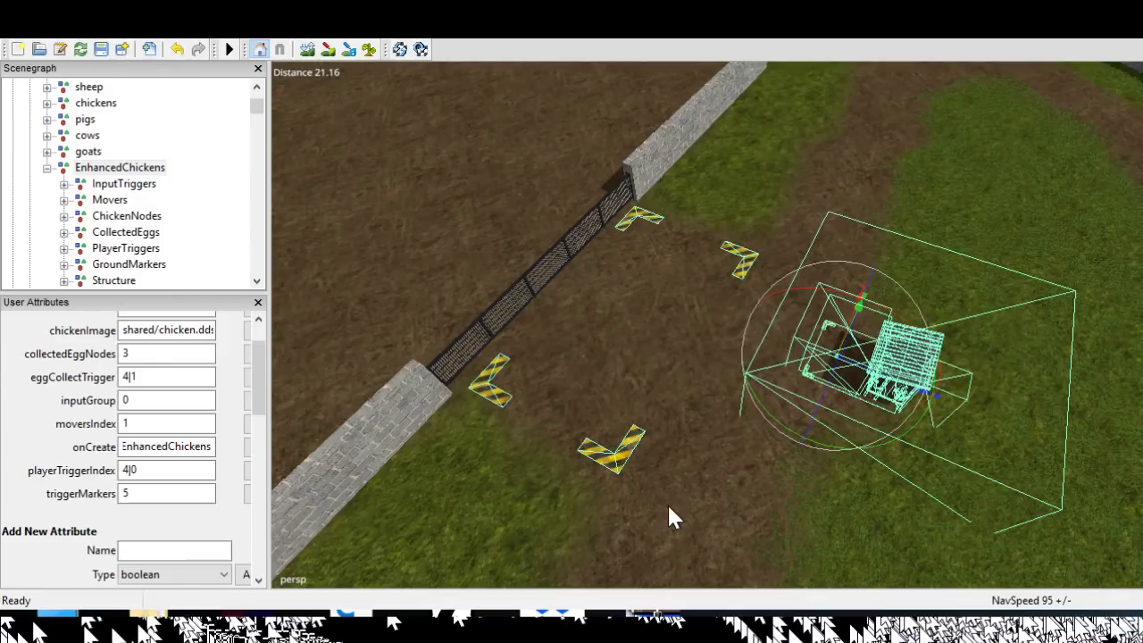
{"action": "left_click_drag", "start_coordinate": [669, 507], "coordinate": [835, 504], "text": "alt"}
{"action": "middle_click_drag", "start_coordinate": [835, 504], "coordinate": [848, 485], "text": "alt"}
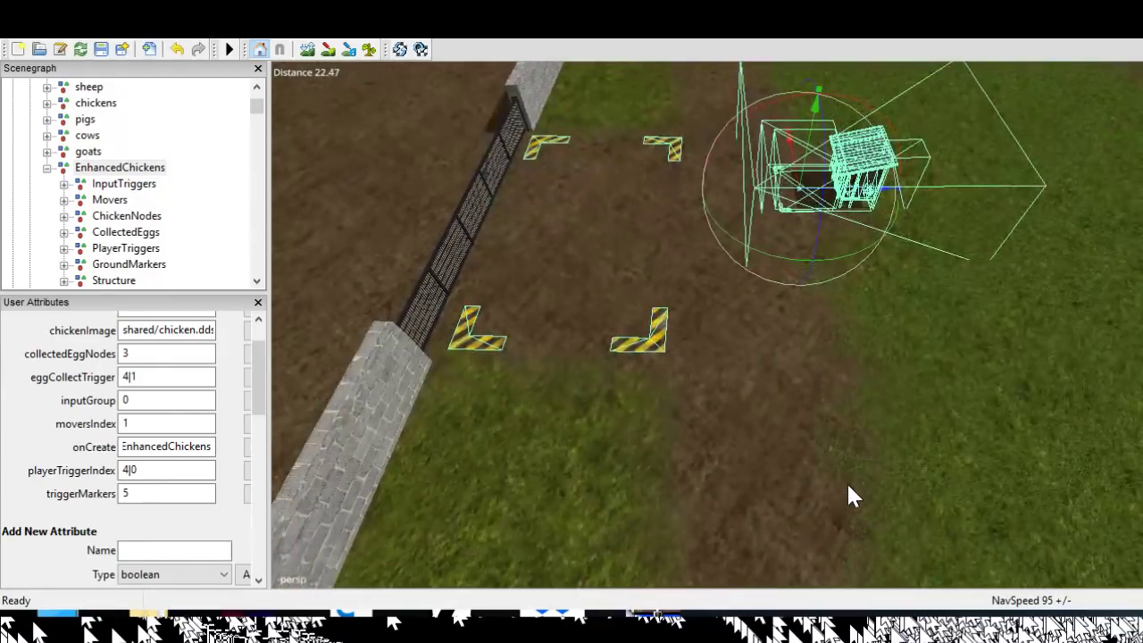
Look past the silos to the glass-roofed building across the yard and examine its interior and surroundings
{"action": "left_click_drag", "start_coordinate": [848, 485], "coordinate": [754, 500], "text": "alt"}
{"action": "mouse_move", "coordinate": [753, 500]}
{"action": "middle_mouse_down", "text": "alt"}
{"action": "mouse_move", "coordinate": [742, 508]}
{"action": "mouse_move", "coordinate": [773, 508]}
{"action": "middle_mouse_up", "text": "alt"}
{"action": "left_click_drag", "start_coordinate": [773, 508], "coordinate": [984, 462], "text": "alt"}
{"action": "middle_click_drag", "start_coordinate": [985, 462], "coordinate": [970, 469], "text": "alt"}
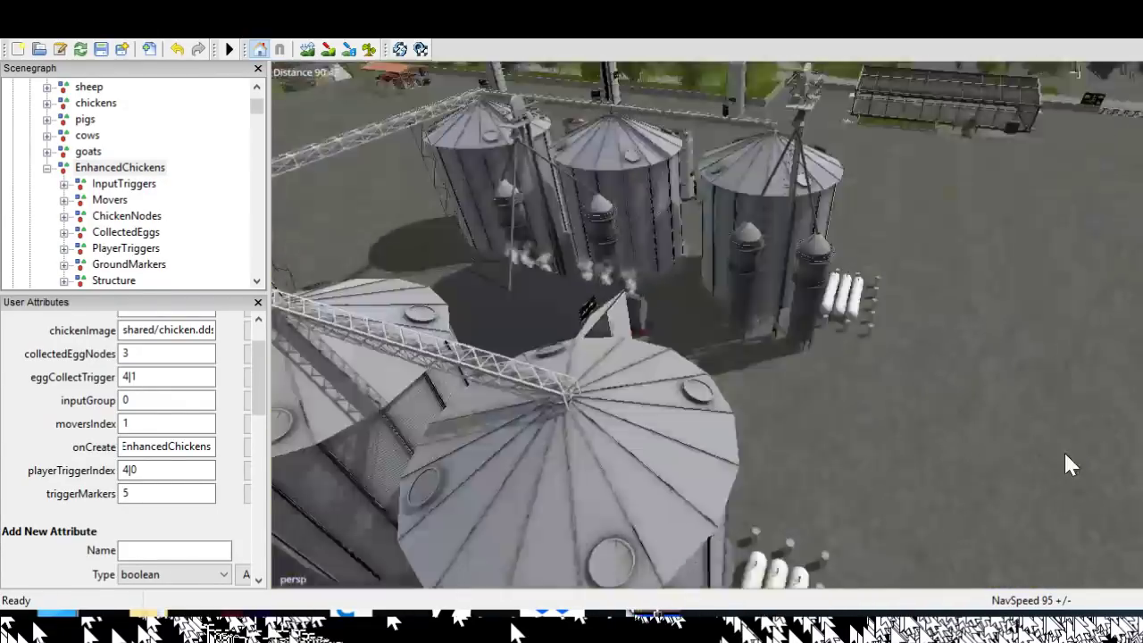
{"action": "left_click_drag", "start_coordinate": [1066, 454], "coordinate": [971, 478], "text": "alt"}
{"action": "middle_click_drag", "start_coordinate": [971, 479], "coordinate": [982, 566], "text": "alt"}
{"action": "right_click_drag", "start_coordinate": [982, 566], "coordinate": [964, 351], "text": "alt"}
{"action": "left_click_drag", "start_coordinate": [963, 351], "coordinate": [857, 393], "text": "alt"}
{"action": "right_click_drag", "start_coordinate": [857, 393], "coordinate": [958, 322], "text": "alt"}
{"action": "left_click_drag", "start_coordinate": [958, 322], "coordinate": [822, 503], "text": "alt"}
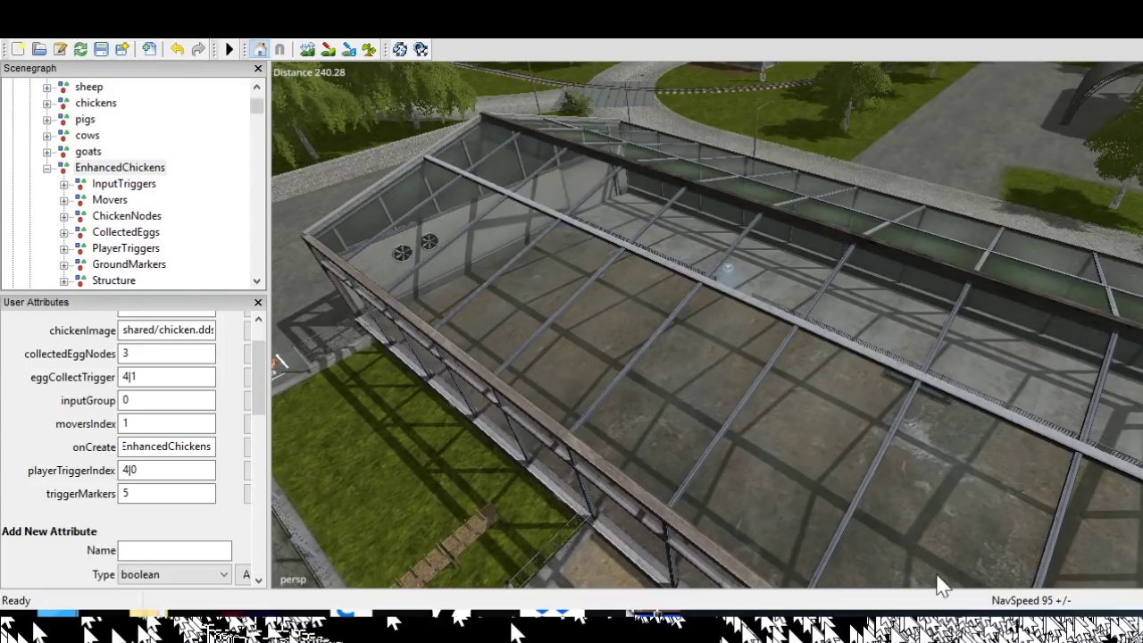
{"action": "scroll", "coordinate": [936, 577], "scroll_direction": "down", "scroll_amount": 5}
{"action": "scroll", "coordinate": [936, 536], "scroll_direction": "down", "scroll_amount": 1}
{"action": "left_click_drag", "start_coordinate": [936, 536], "coordinate": [1004, 476], "text": "alt"}
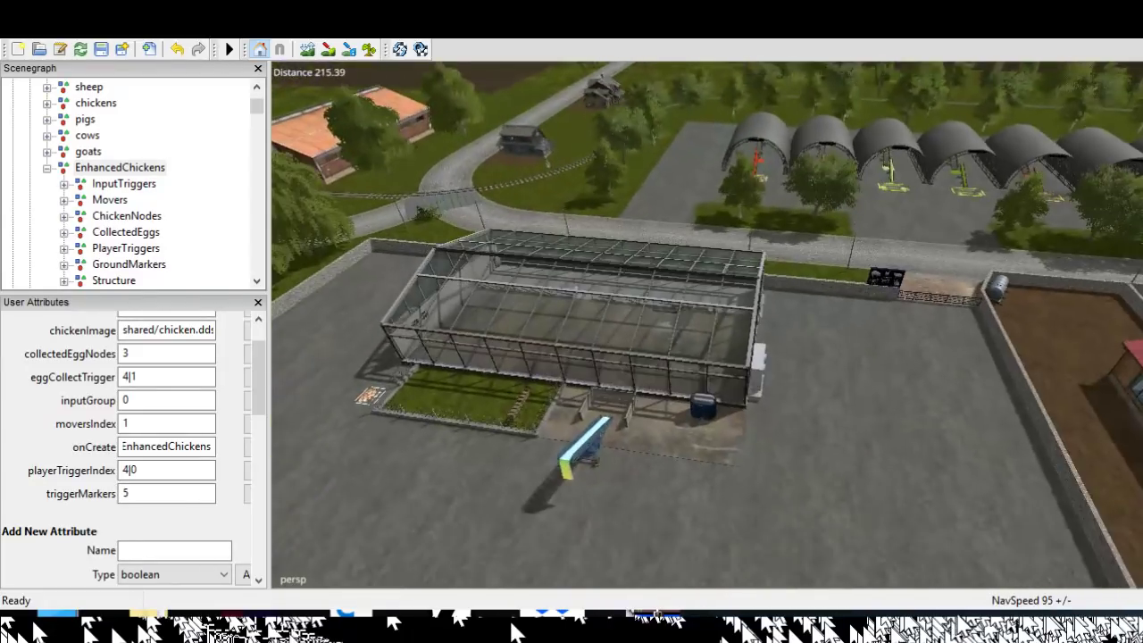
{"action": "scroll", "coordinate": [1005, 476], "scroll_direction": "up", "scroll_amount": 5}
{"action": "scroll", "coordinate": [1006, 479], "scroll_direction": "up", "scroll_amount": 2}
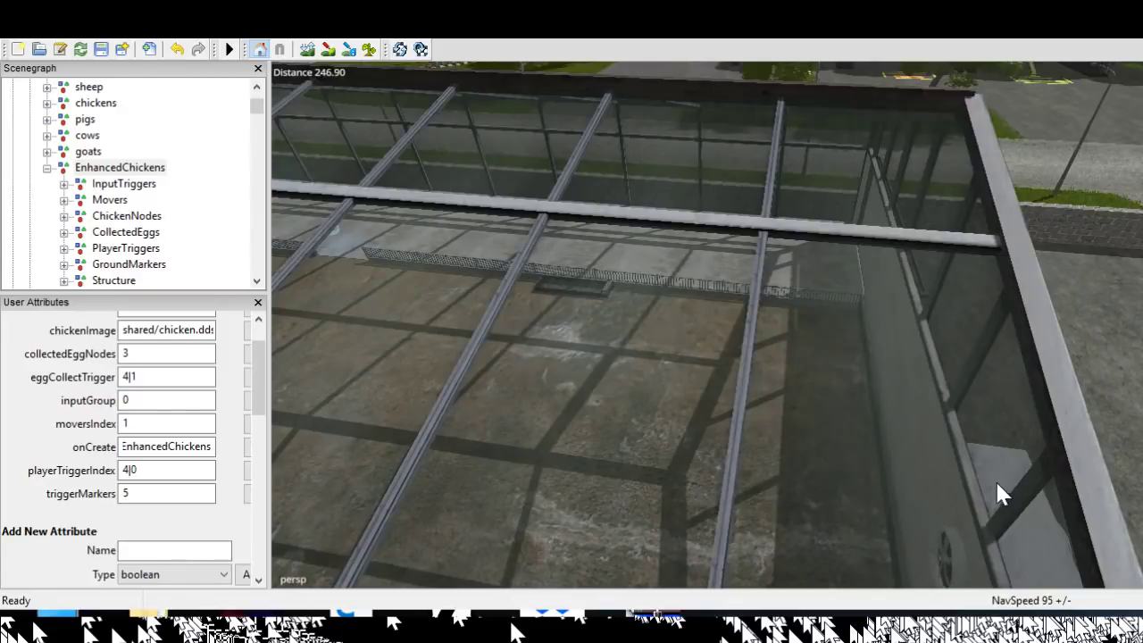
{"action": "scroll", "coordinate": [938, 554], "scroll_direction": "down", "scroll_amount": 8}
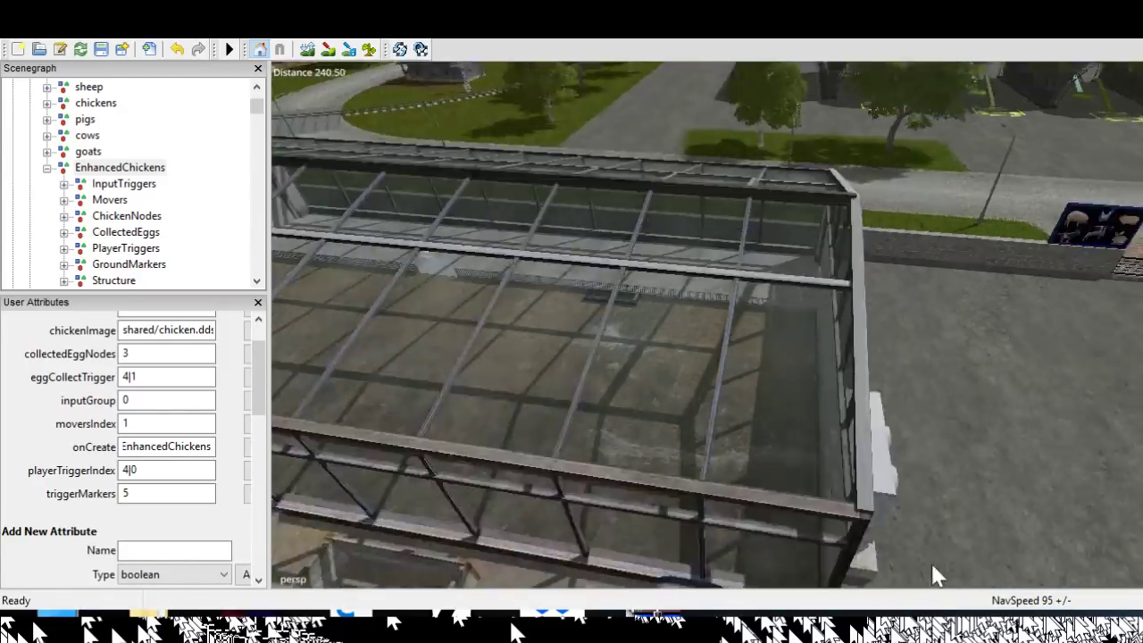
Return to the chicken pasture and examine the EnhancedChickens coop beside the gate
{"action": "left_click_drag", "start_coordinate": [902, 604], "coordinate": [402, 574], "text": "alt"}
{"action": "middle_click_drag", "start_coordinate": [402, 574], "coordinate": [898, 613], "text": "alt"}
{"action": "middle_click_drag", "start_coordinate": [709, 602], "coordinate": [902, 572], "text": "alt"}
{"action": "left_click_drag", "start_coordinate": [750, 580], "coordinate": [700, 582], "text": "alt"}
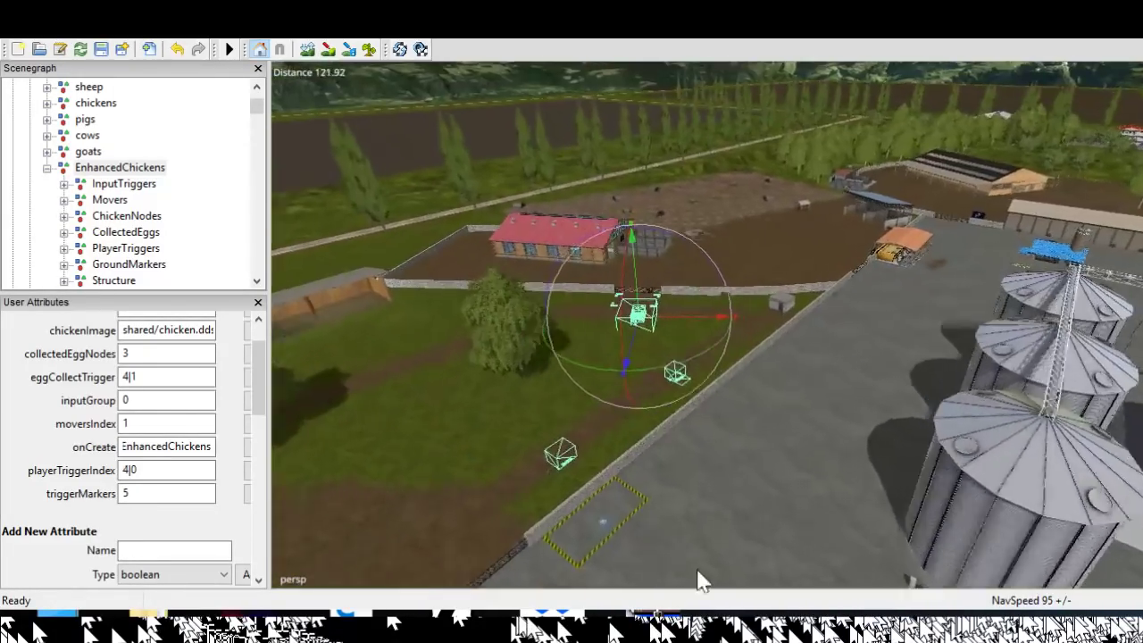
{"action": "scroll", "coordinate": [752, 438], "scroll_direction": "up", "scroll_amount": 6}
{"action": "middle_click_drag", "start_coordinate": [753, 440], "coordinate": [853, 498], "text": "alt"}
{"action": "scroll", "coordinate": [876, 478], "scroll_direction": "up", "scroll_amount": 4}
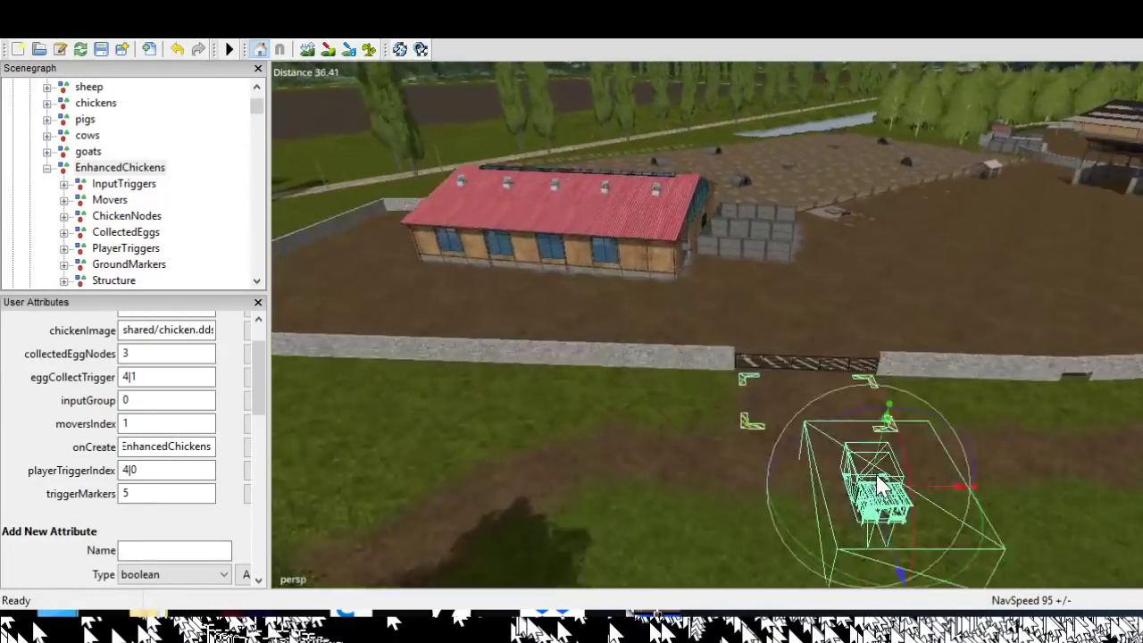
{"action": "left_click_drag", "start_coordinate": [878, 485], "coordinate": [551, 468], "text": "alt"}
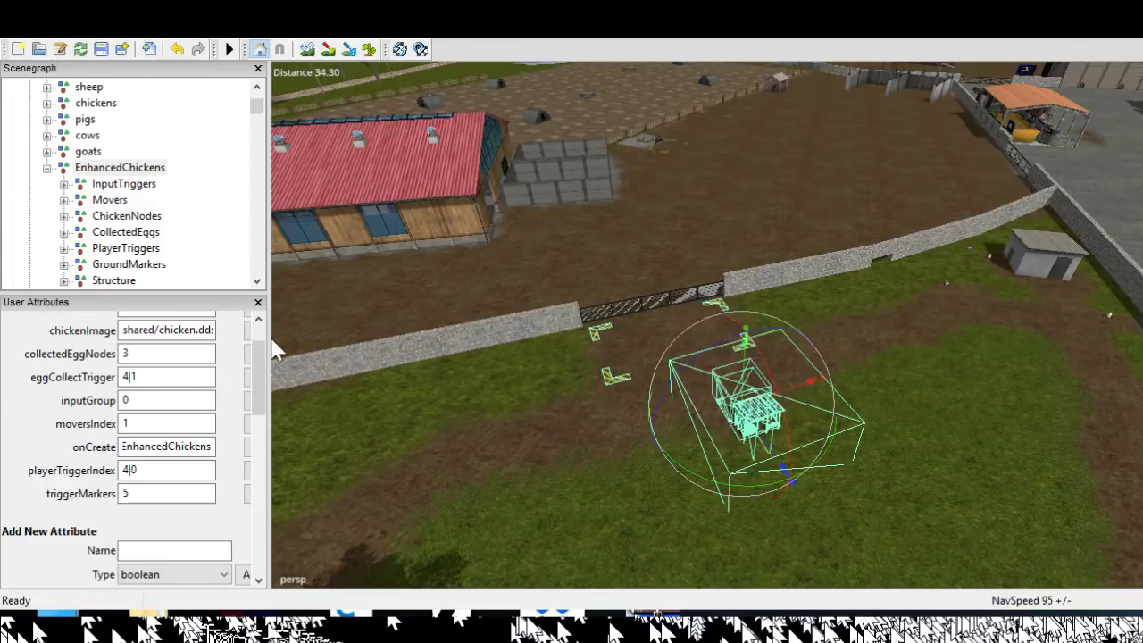
Inspect the onCreate and chickenImage attributes of EnhancedChickens, highlighting the ends of their values
{"action": "left_click_drag", "start_coordinate": [150, 447], "coordinate": [213, 447]}
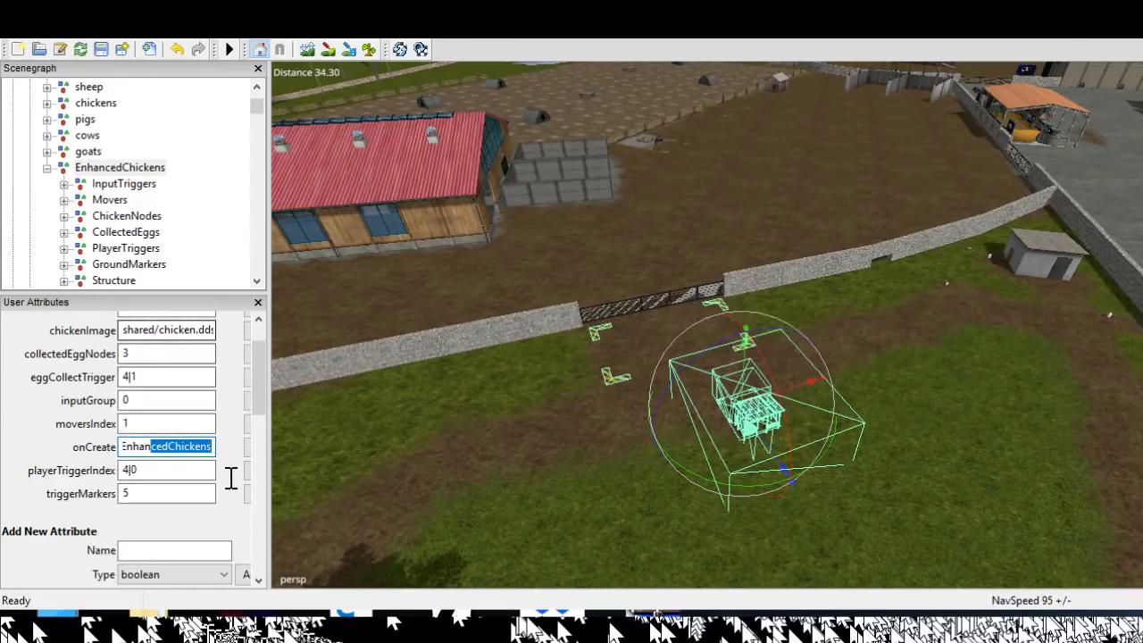
{"action": "left_click", "coordinate": [155, 331]}
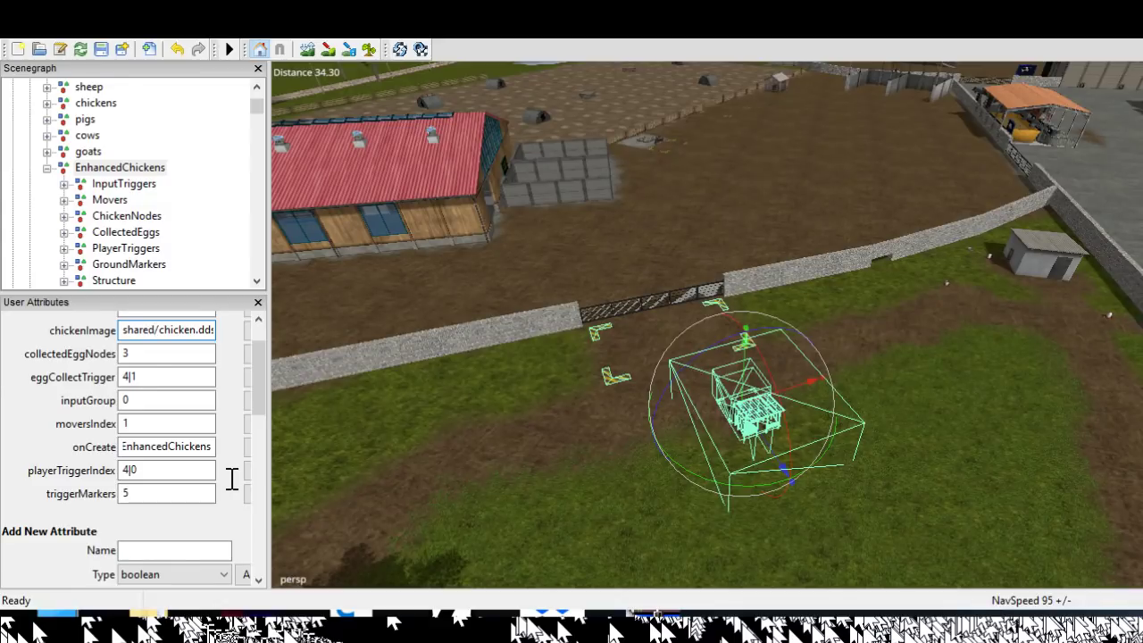
{"action": "key", "text": "Right"}
{"action": "key", "text": "Right"}
{"action": "key", "text": "Right"}
{"action": "key", "text": "Right"}
{"action": "key", "text": "Right"}
{"action": "key", "text": "Right"}
{"action": "key", "text": "shift+End"}
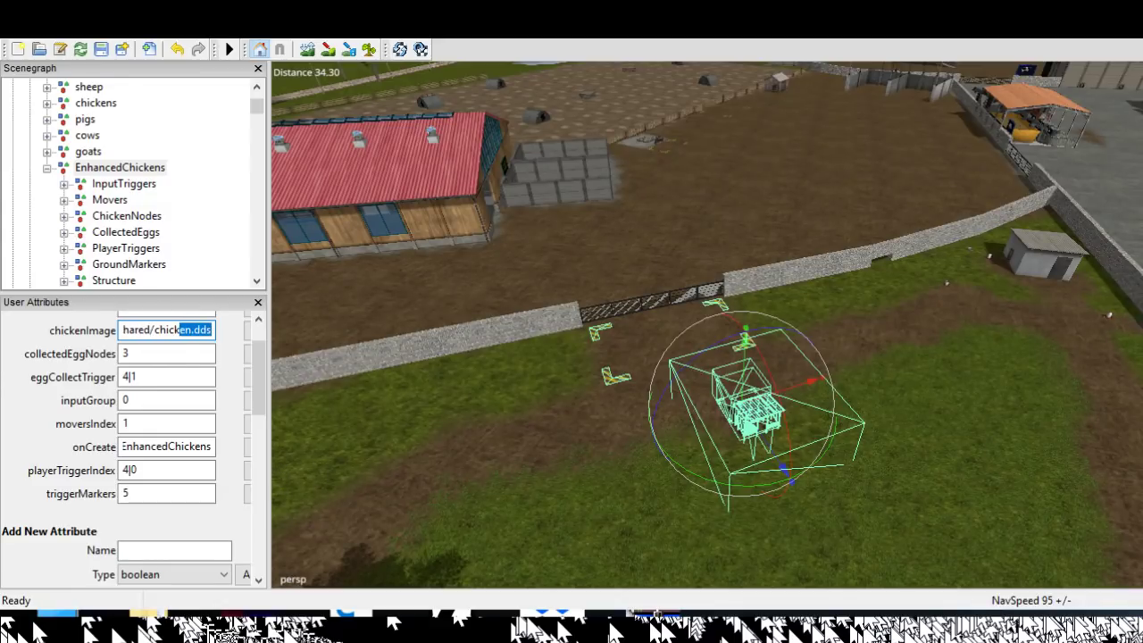
Review the EnhancedChickens attribute list from animatedChickenNodes onward, highlighting the full onCreate value
{"action": "scroll", "coordinate": [232, 536], "scroll_direction": "up", "scroll_amount": 2}
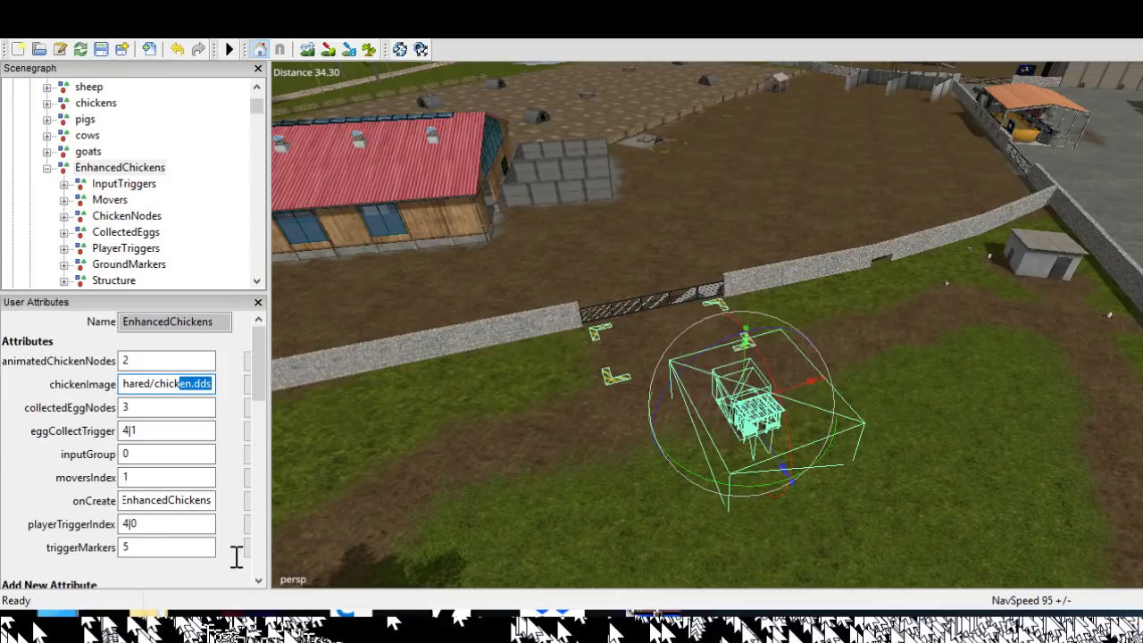
{"action": "key", "text": "End"}
{"action": "key", "text": "shift+Home"}
{"action": "key", "text": "Tab"}
{"action": "key", "text": "Tab"}
{"action": "key", "text": "Tab"}
{"action": "key", "text": "Tab"}
{"action": "key", "text": "Tab"}
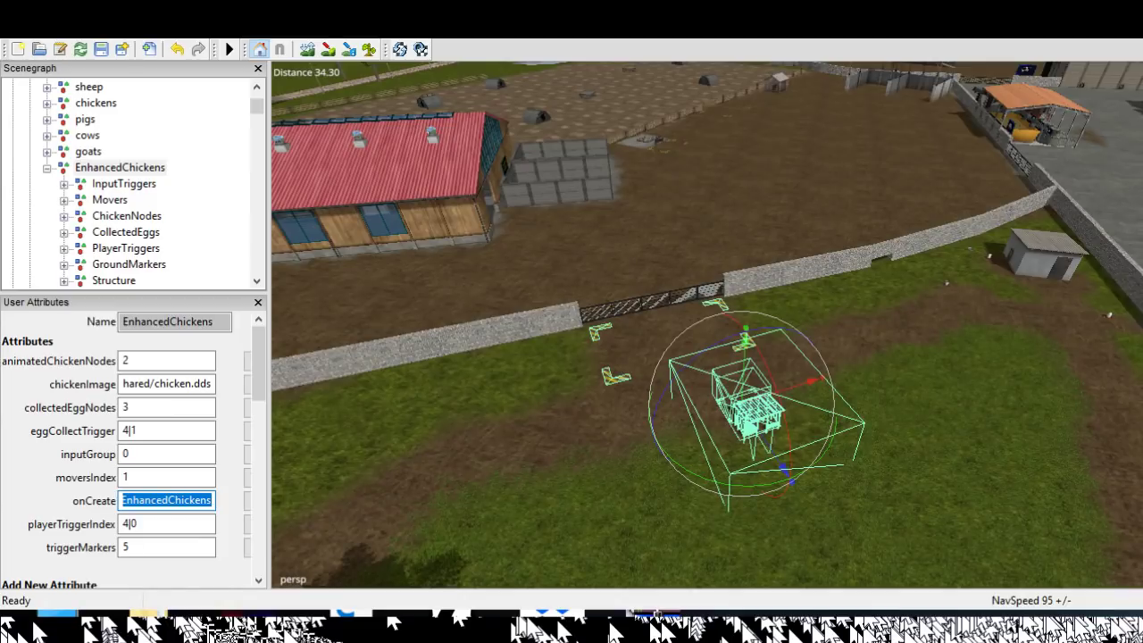
Select the InputTriggers group of EnhancedChickens, examine its trigger boxes across the pasture, and expand the Movers group
{"action": "left_click", "coordinate": [124, 184]}
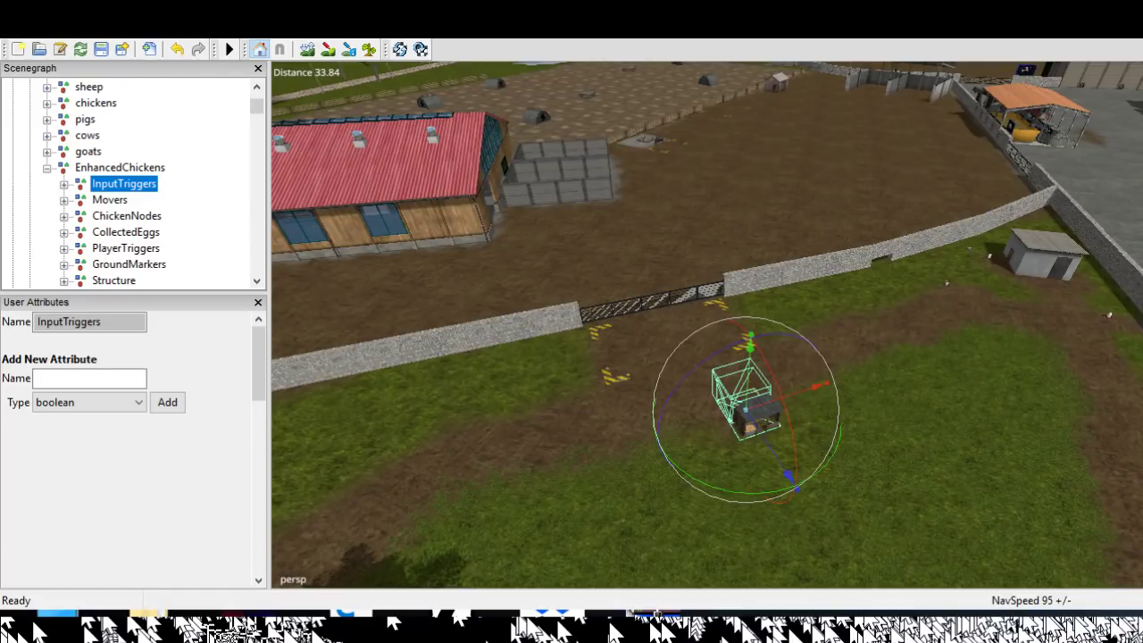
{"action": "left_click_drag", "start_coordinate": [803, 572], "coordinate": [768, 588], "text": "alt"}
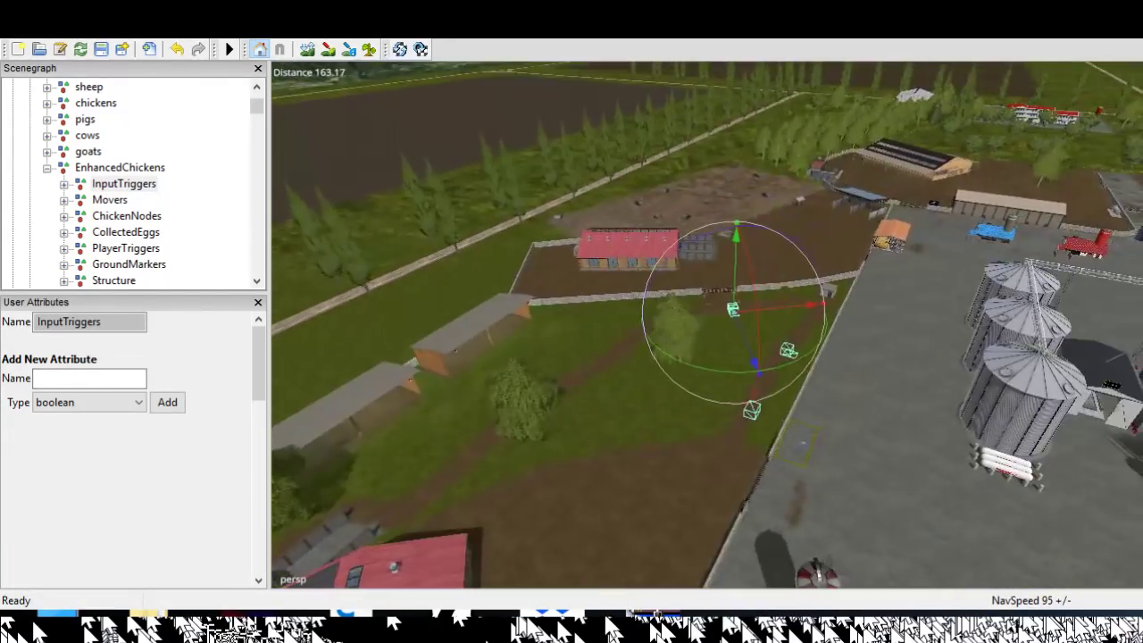
{"action": "scroll", "coordinate": [791, 499], "scroll_direction": "up", "scroll_amount": 11}
{"action": "left_click_drag", "start_coordinate": [792, 500], "coordinate": [978, 531], "text": "alt"}
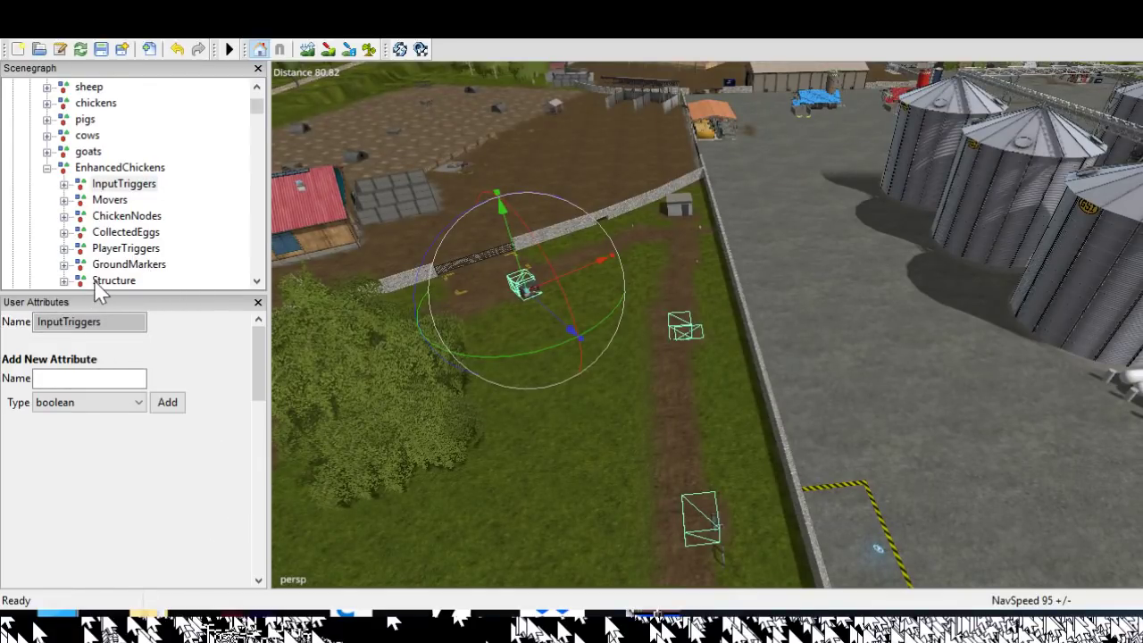
{"action": "left_click", "coordinate": [65, 201]}
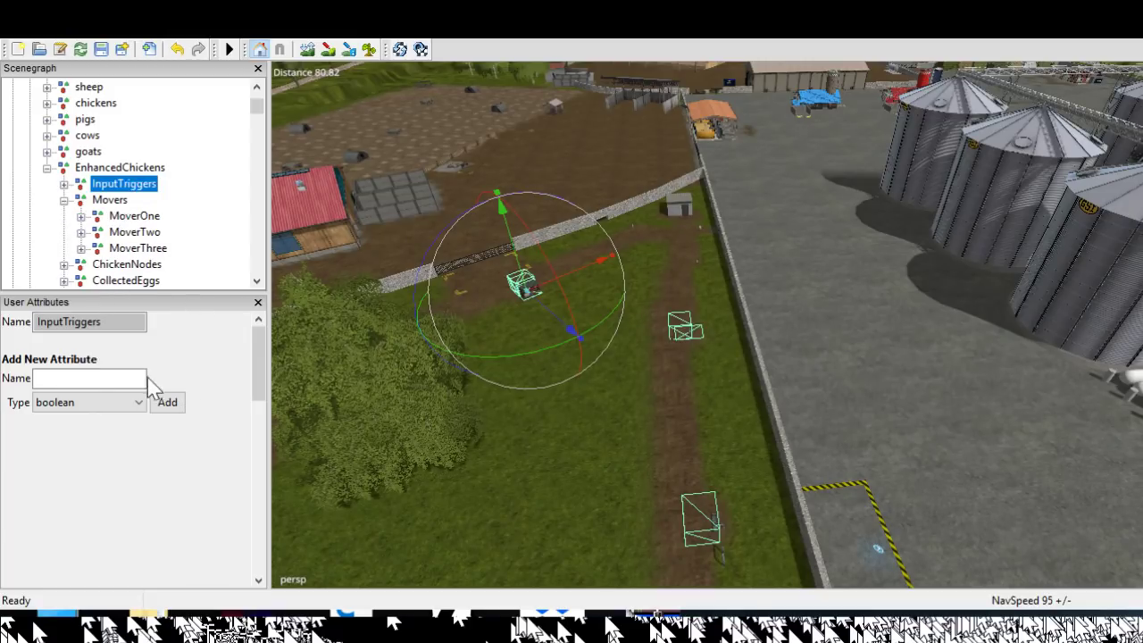
{"action": "scroll", "coordinate": [187, 380], "scroll_direction": "down", "scroll_amount": 1}
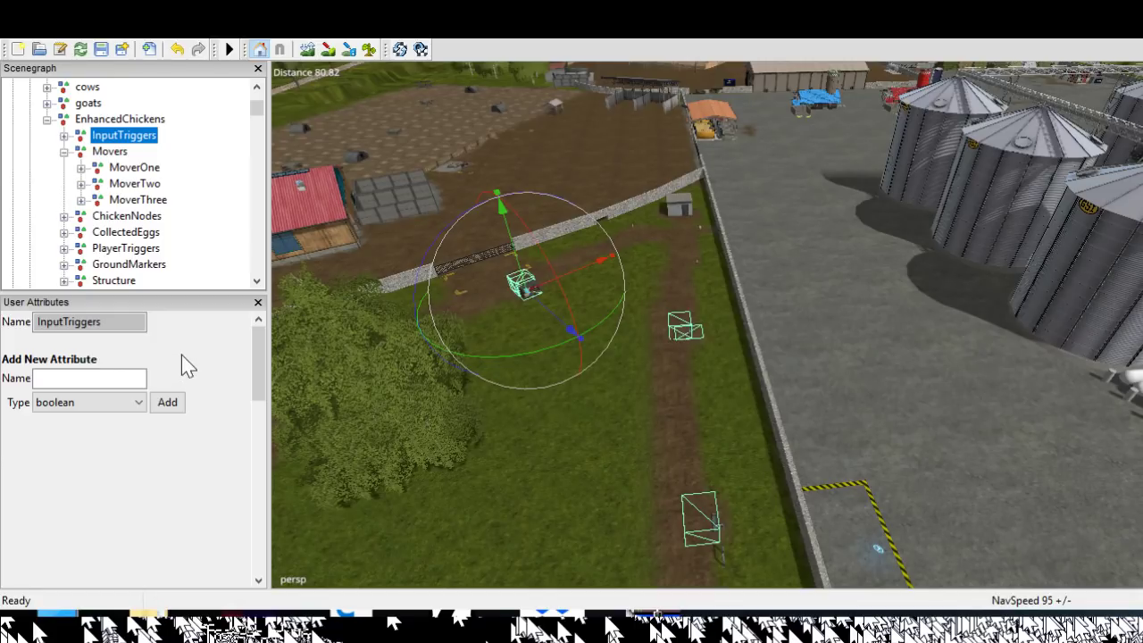
Inspect the PlayerTriggers group and its MenuTrigger, viewing the trigger volume around the coop up close
{"action": "left_click", "coordinate": [64, 248]}
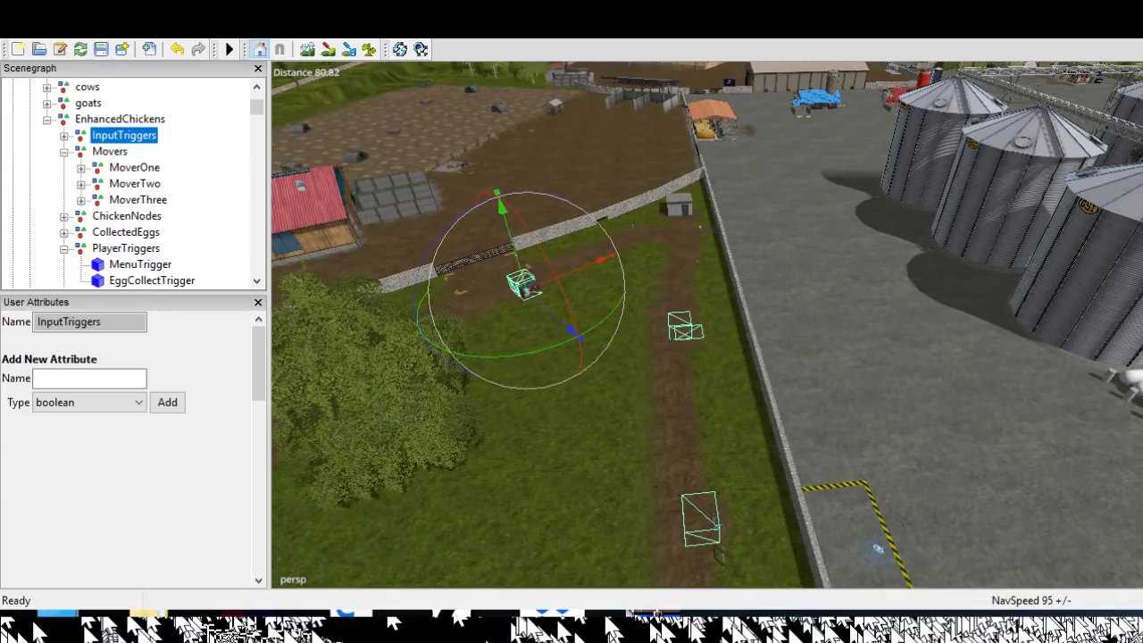
{"action": "left_click", "coordinate": [126, 249]}
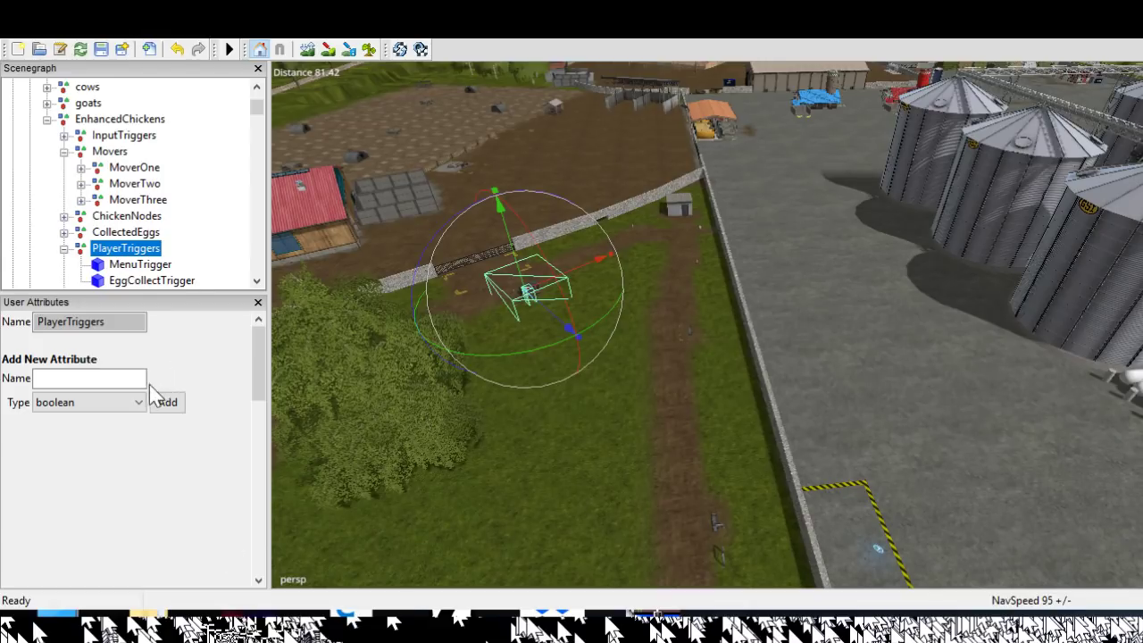
{"action": "left_click", "coordinate": [192, 378]}
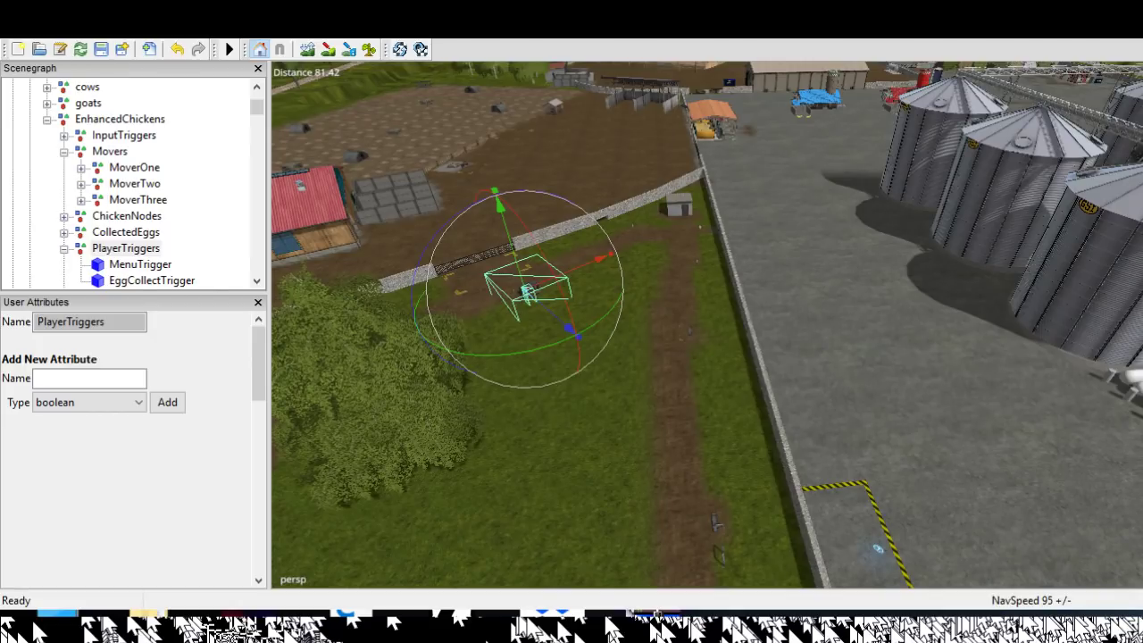
{"action": "left_click", "coordinate": [140, 265]}
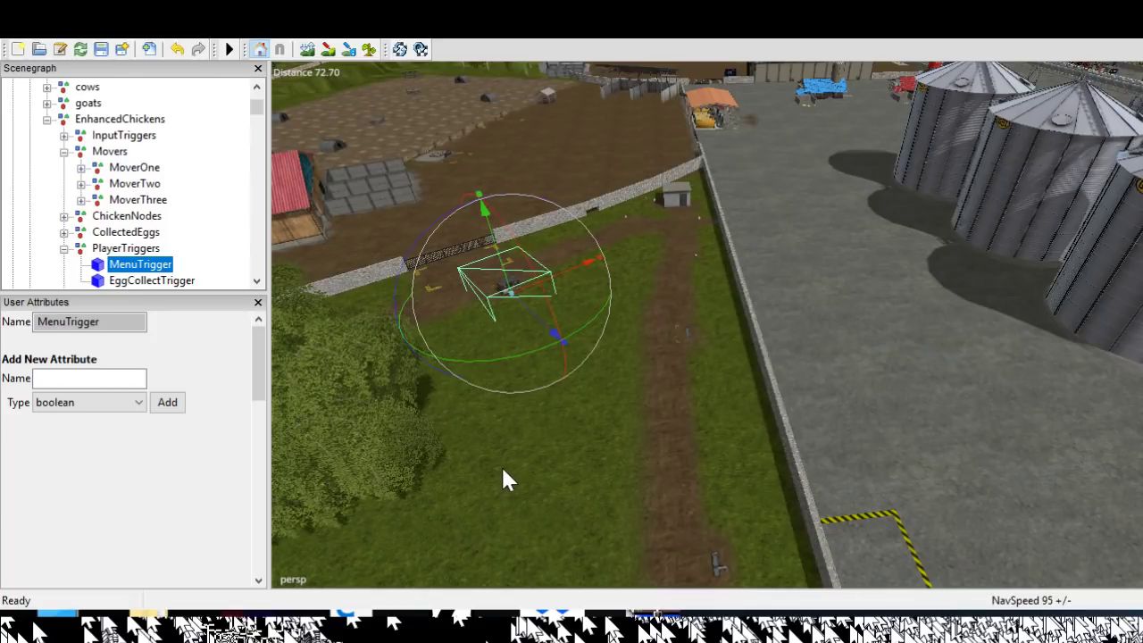
{"action": "left_click_drag", "start_coordinate": [443, 459], "coordinate": [904, 505], "text": "alt"}
{"action": "scroll", "coordinate": [920, 469], "scroll_direction": "up", "scroll_amount": 5}
{"action": "left_click_drag", "start_coordinate": [928, 446], "coordinate": [968, 521], "text": "alt"}
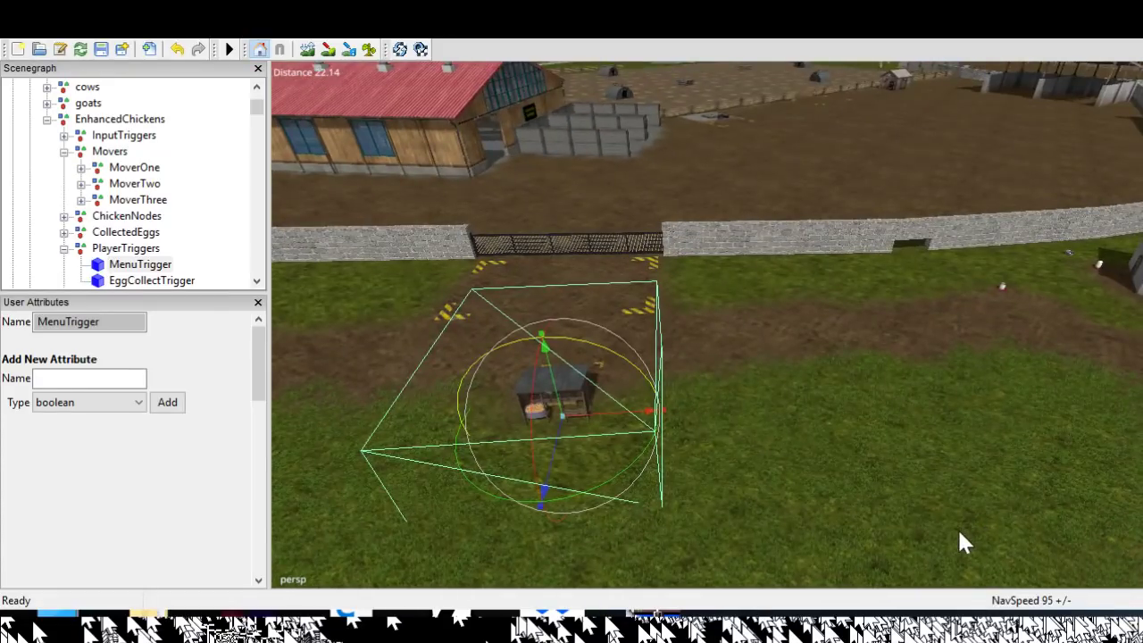
Look out over the silos and the glass-roofed building, and return to the MenuTrigger at the coop
{"action": "left_click_drag", "start_coordinate": [846, 541], "coordinate": [1117, 501], "text": "alt"}
{"action": "middle_click_drag", "start_coordinate": [1116, 501], "coordinate": [854, 628], "text": "alt"}
{"action": "left_click_drag", "start_coordinate": [858, 628], "coordinate": [978, 620], "text": "alt"}
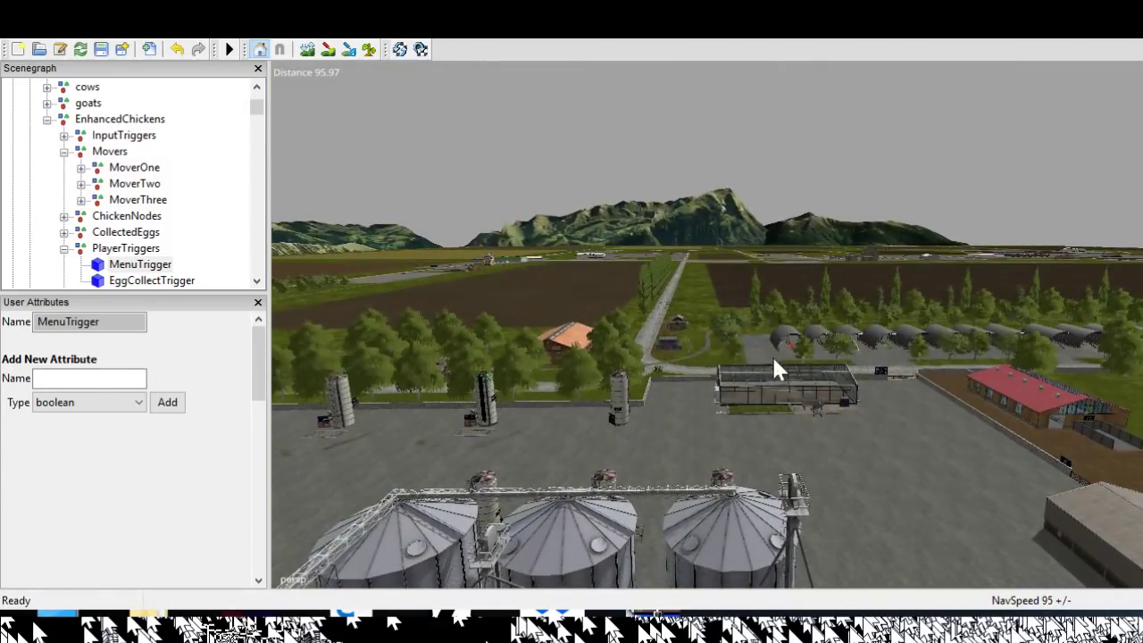
{"action": "left_click_drag", "start_coordinate": [1001, 518], "coordinate": [1070, 569], "text": "alt"}
{"action": "middle_click_drag", "start_coordinate": [982, 553], "coordinate": [1127, 523], "text": "alt"}
{"action": "middle_click_drag", "start_coordinate": [857, 527], "coordinate": [1018, 541], "text": "alt"}
{"action": "left_click_drag", "start_coordinate": [831, 536], "coordinate": [942, 538], "text": "alt"}
{"action": "scroll", "coordinate": [942, 537], "scroll_direction": "up", "scroll_amount": 7}
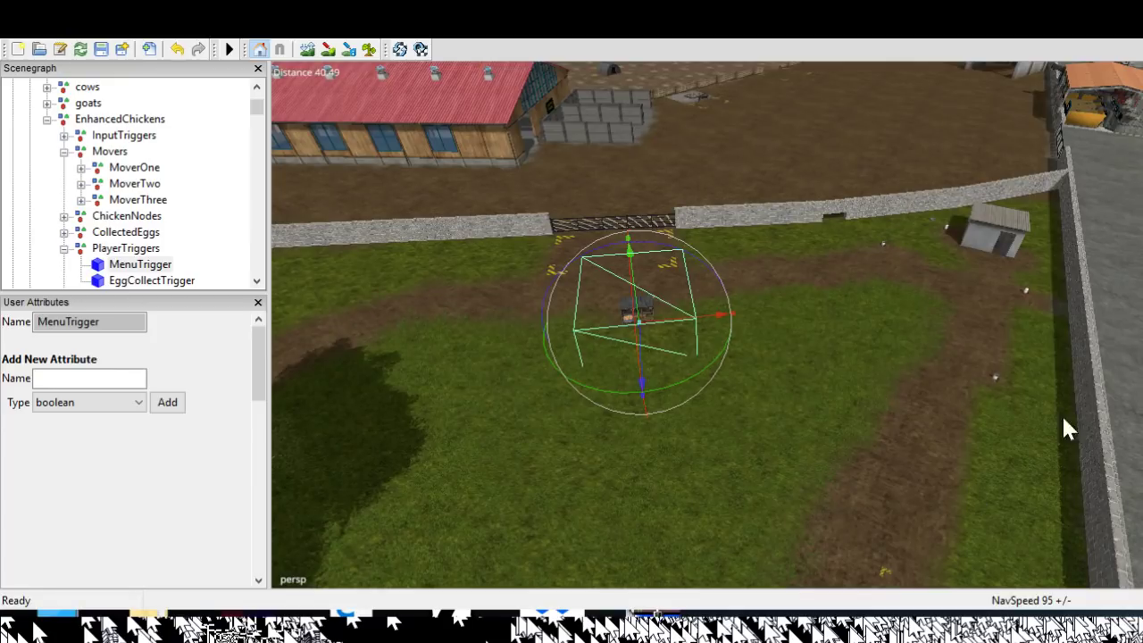
Examine the MenuTrigger volume, coop and gate markers in the pasture from several angles
{"action": "left_click_drag", "start_coordinate": [859, 516], "coordinate": [685, 533], "text": "alt"}
{"action": "middle_click_drag", "start_coordinate": [685, 532], "coordinate": [811, 554], "text": "alt"}
{"action": "left_click_drag", "start_coordinate": [665, 536], "coordinate": [862, 547], "text": "alt"}
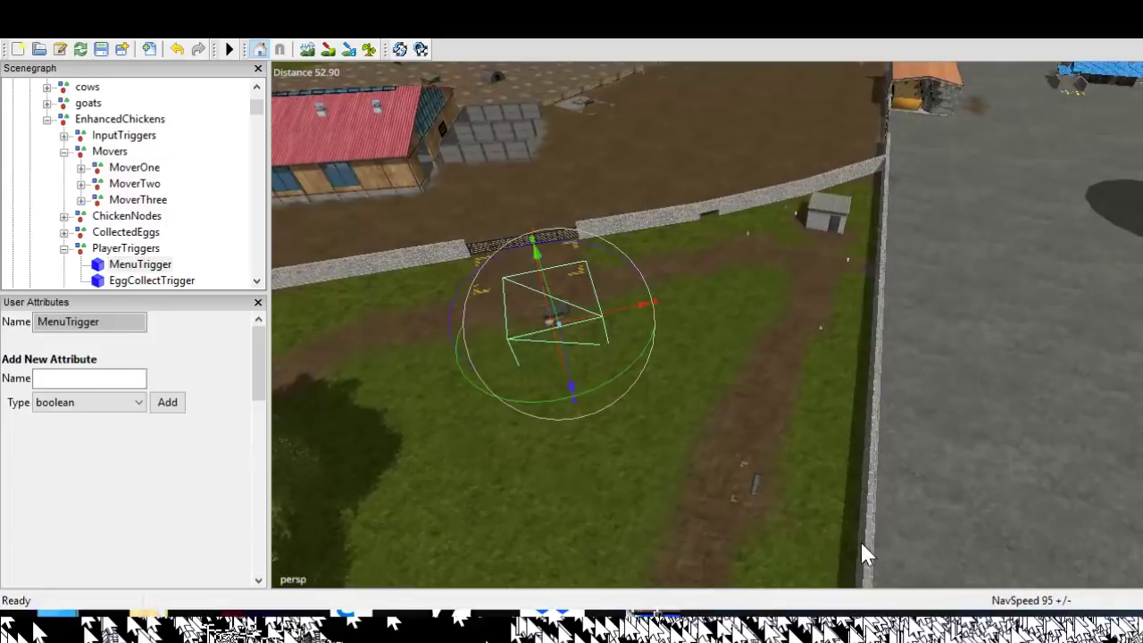
{"action": "left_click_drag", "start_coordinate": [680, 507], "coordinate": [725, 574], "text": "alt"}
{"action": "scroll", "coordinate": [775, 507], "scroll_direction": "up", "scroll_amount": 3}
{"action": "left_click_drag", "start_coordinate": [774, 507], "coordinate": [613, 554], "text": "alt"}
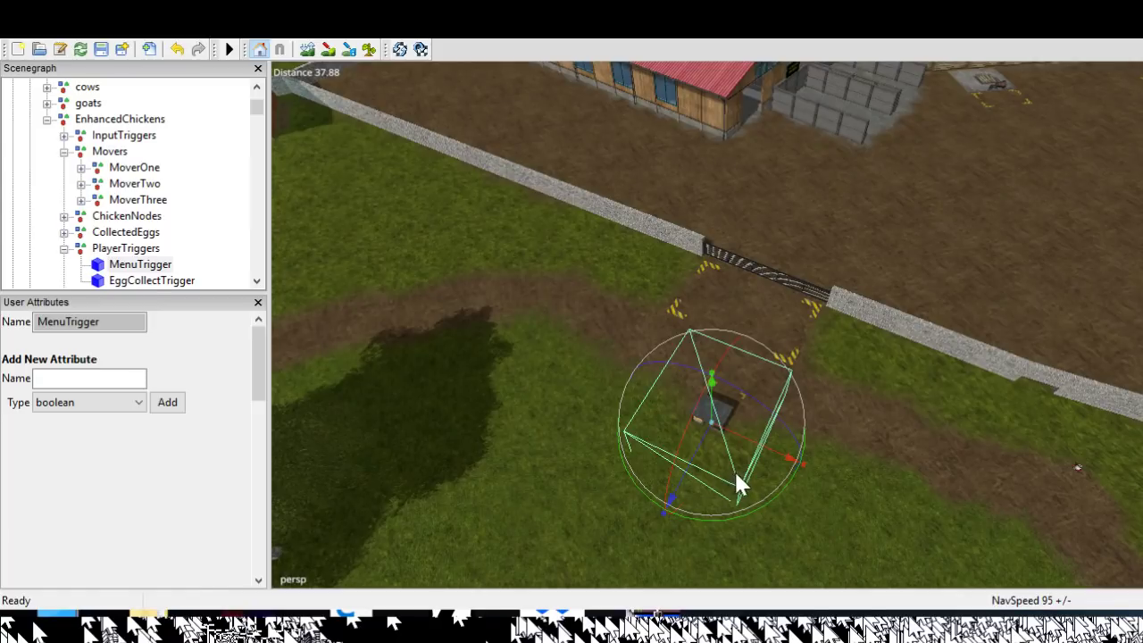
{"action": "left_click_drag", "start_coordinate": [736, 473], "coordinate": [593, 490], "text": "alt"}
{"action": "middle_click_drag", "start_coordinate": [593, 489], "coordinate": [713, 489], "text": "alt"}
{"action": "left_click_drag", "start_coordinate": [713, 490], "coordinate": [1078, 392], "text": "alt"}
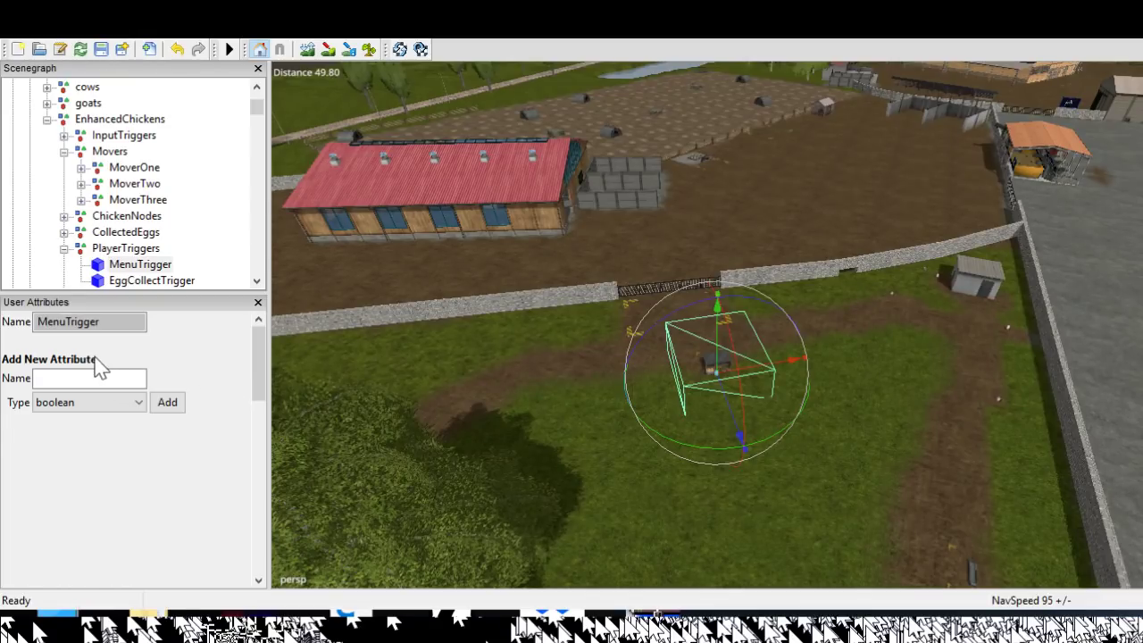
Collapse PlayerTriggers, check the contents of GroundMarkers, and review the remaining EnhancedChickens child groups
{"action": "left_click", "coordinate": [64, 249]}
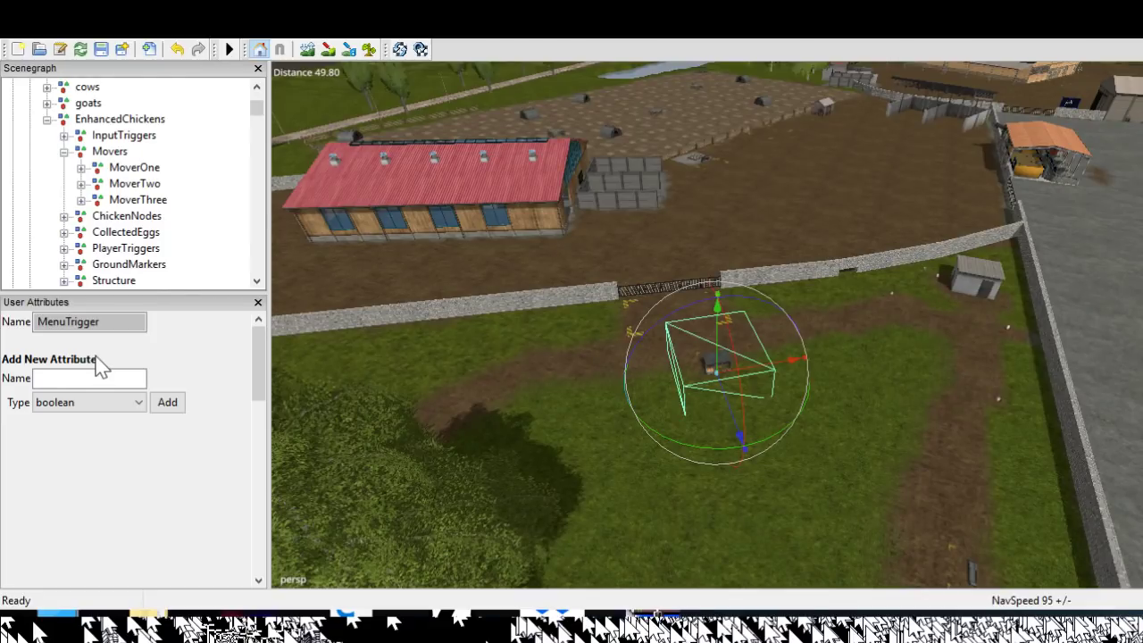
{"action": "left_click", "coordinate": [65, 265]}
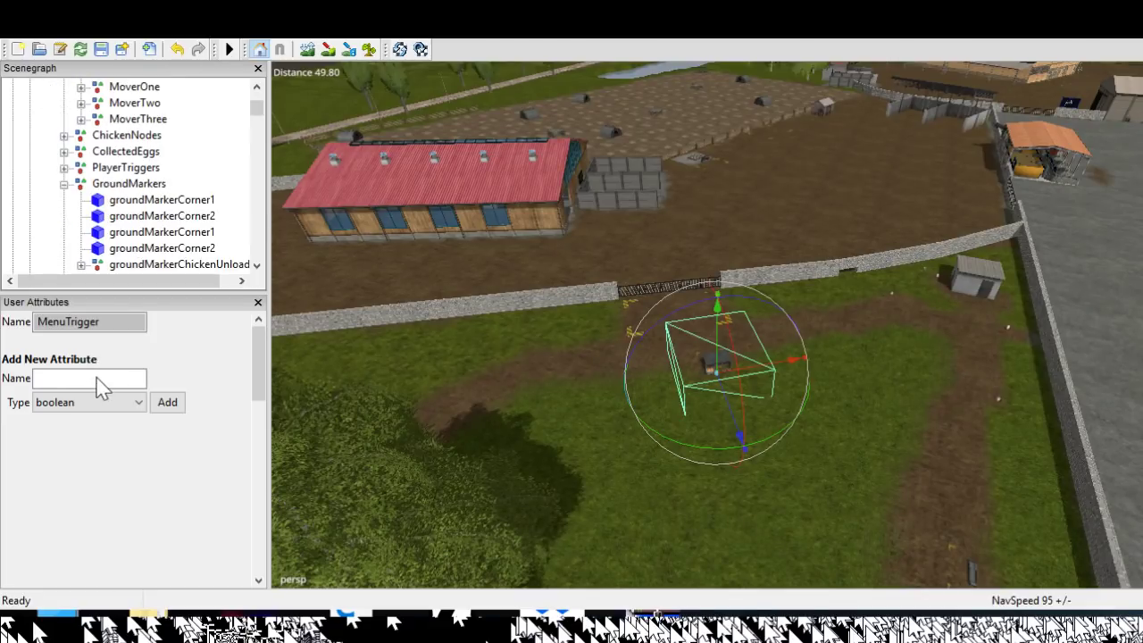
{"action": "left_click", "coordinate": [64, 184]}
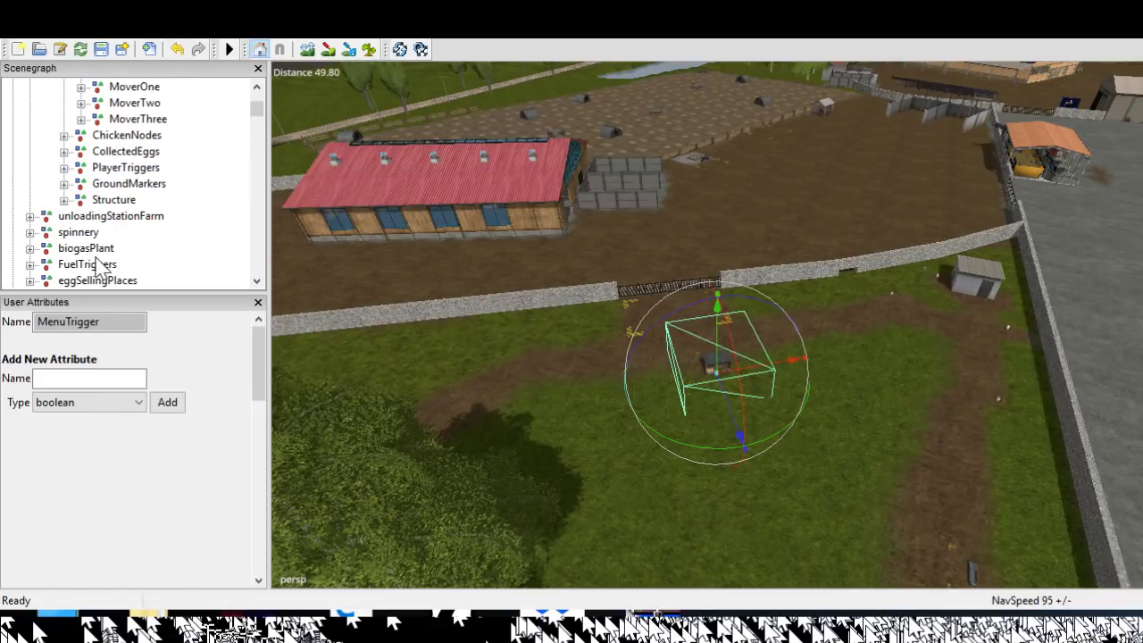
{"action": "left_click", "coordinate": [65, 184]}
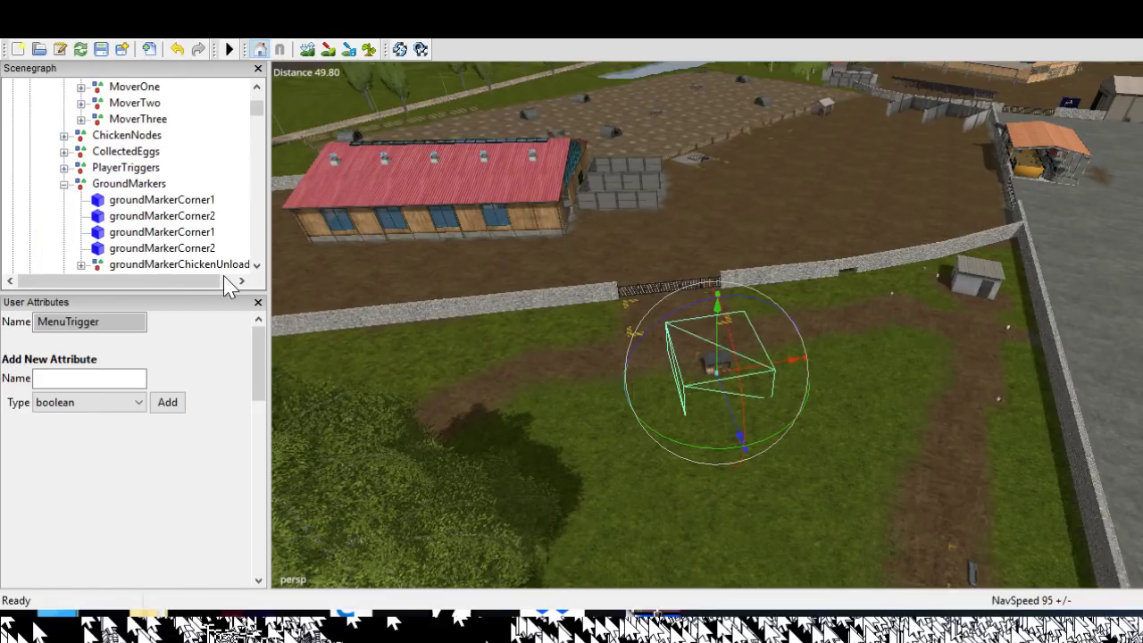
{"action": "left_click", "coordinate": [64, 184]}
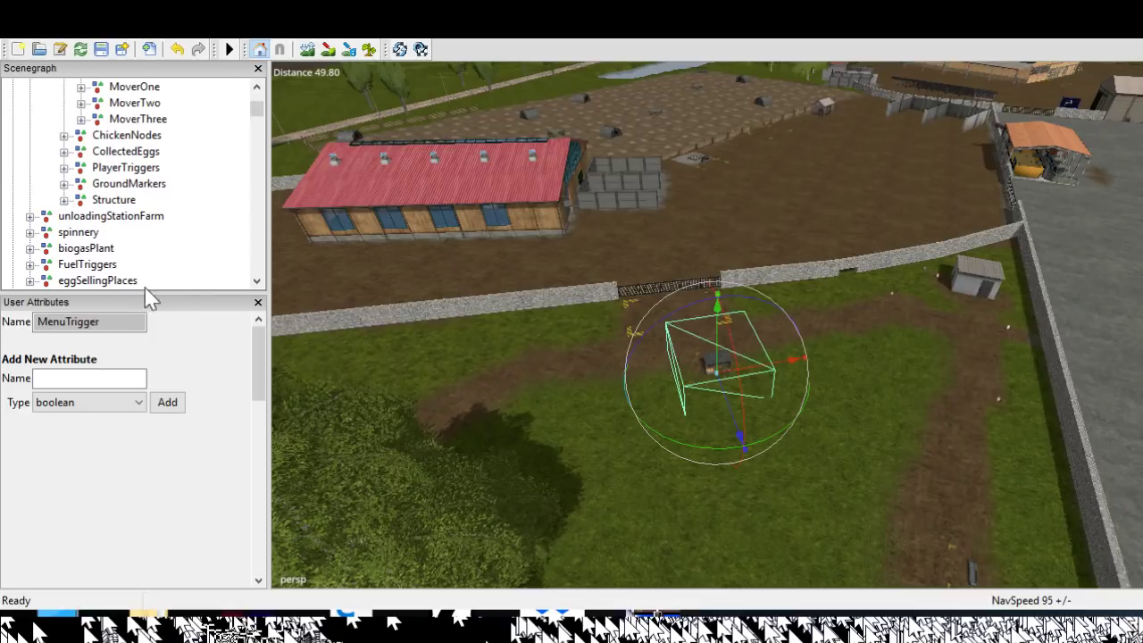
{"action": "scroll", "coordinate": [204, 283], "scroll_direction": "up", "scroll_amount": 4}
{"action": "scroll", "coordinate": [204, 284], "scroll_direction": "down", "scroll_amount": 2}
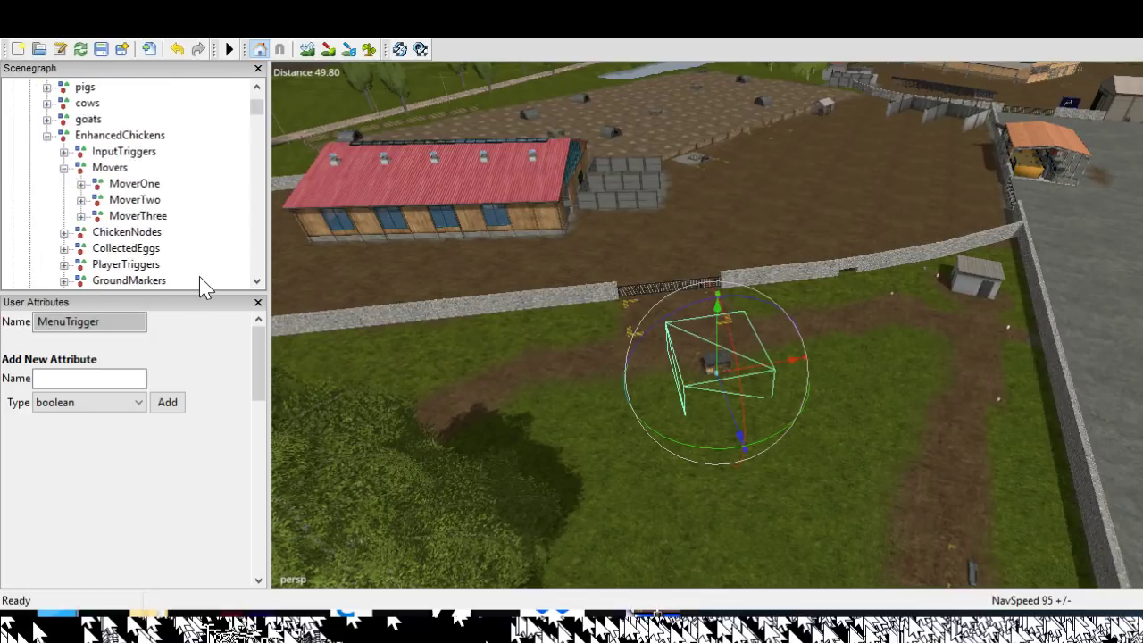
{"action": "scroll", "coordinate": [204, 286], "scroll_direction": "down", "scroll_amount": 3}
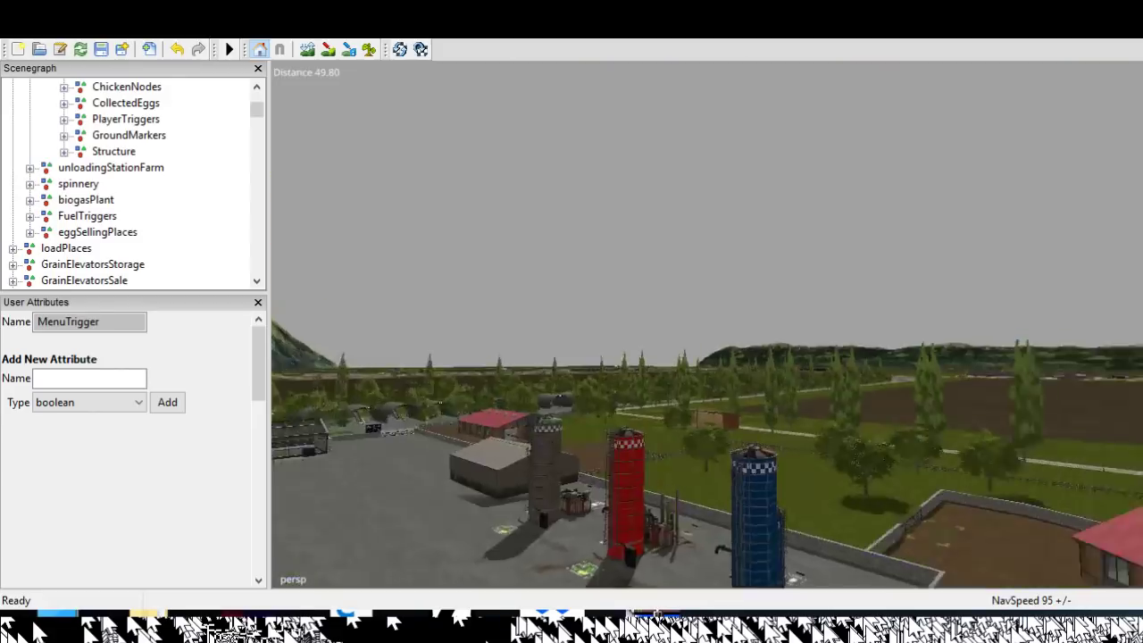
Look across the yard to the glass-roofed chicken building and examine its conveyor, grass run and water tank
{"action": "left_click_drag", "start_coordinate": [946, 384], "coordinate": [1107, 459], "text": "alt"}
{"action": "middle_click_drag", "start_coordinate": [1106, 459], "coordinate": [1045, 609], "text": "alt"}
{"action": "scroll", "coordinate": [1045, 609], "scroll_direction": "up", "scroll_amount": 10}
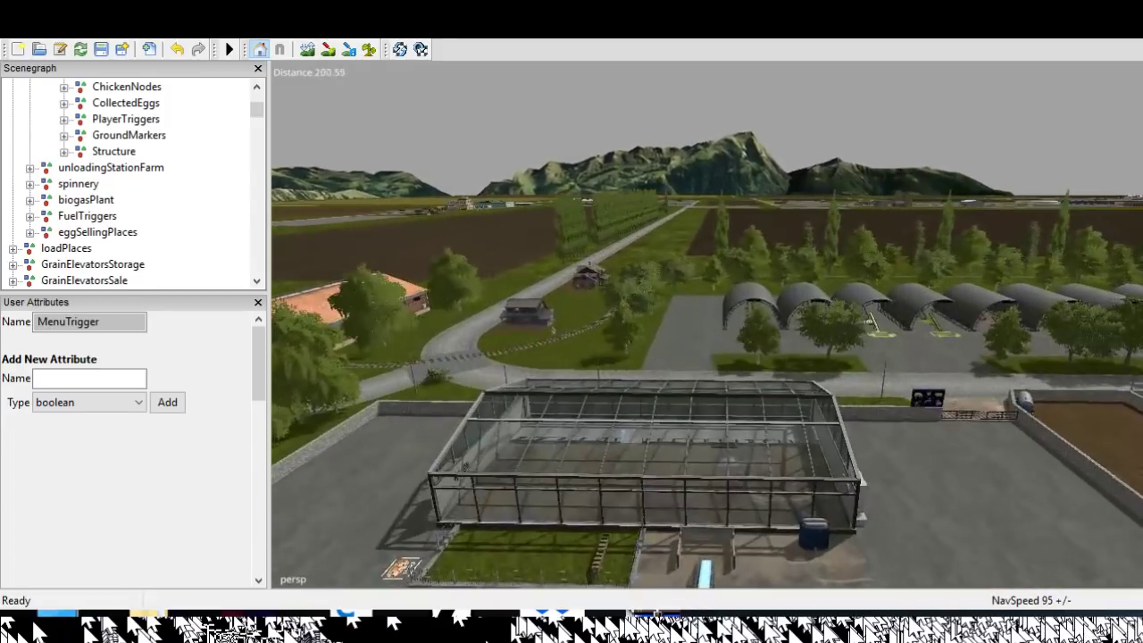
{"action": "left_click_drag", "start_coordinate": [705, 325], "coordinate": [688, 429], "text": "alt"}
{"action": "scroll", "coordinate": [706, 325], "scroll_direction": "up", "scroll_amount": 5}
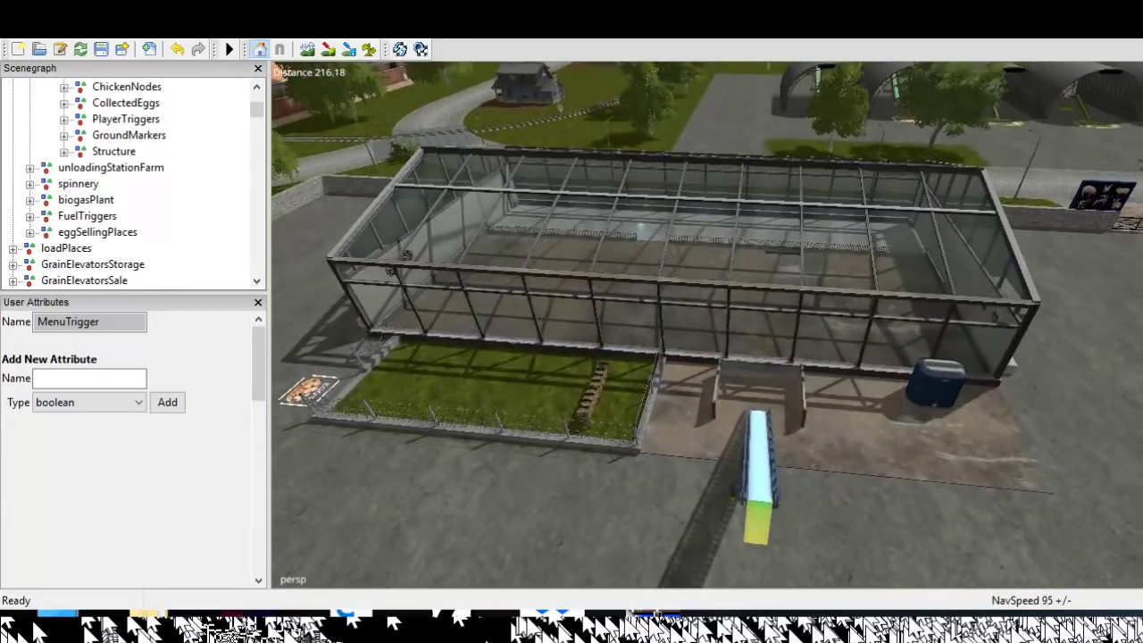
{"action": "middle_click_drag", "start_coordinate": [706, 325], "coordinate": [589, 384], "text": "alt"}
{"action": "left_click_drag", "start_coordinate": [1027, 375], "coordinate": [1073, 510], "text": "alt"}
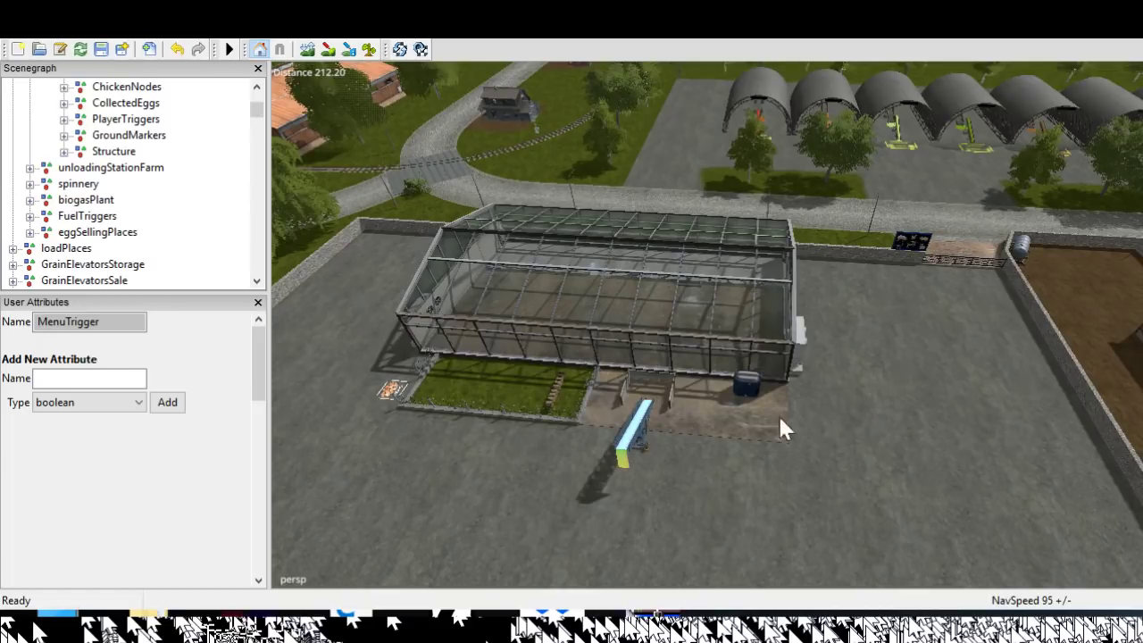
Select the building's glassRoofW part and trace its scenegraph hierarchy up to the chickenBreeding node
{"action": "left_click", "coordinate": [909, 438]}
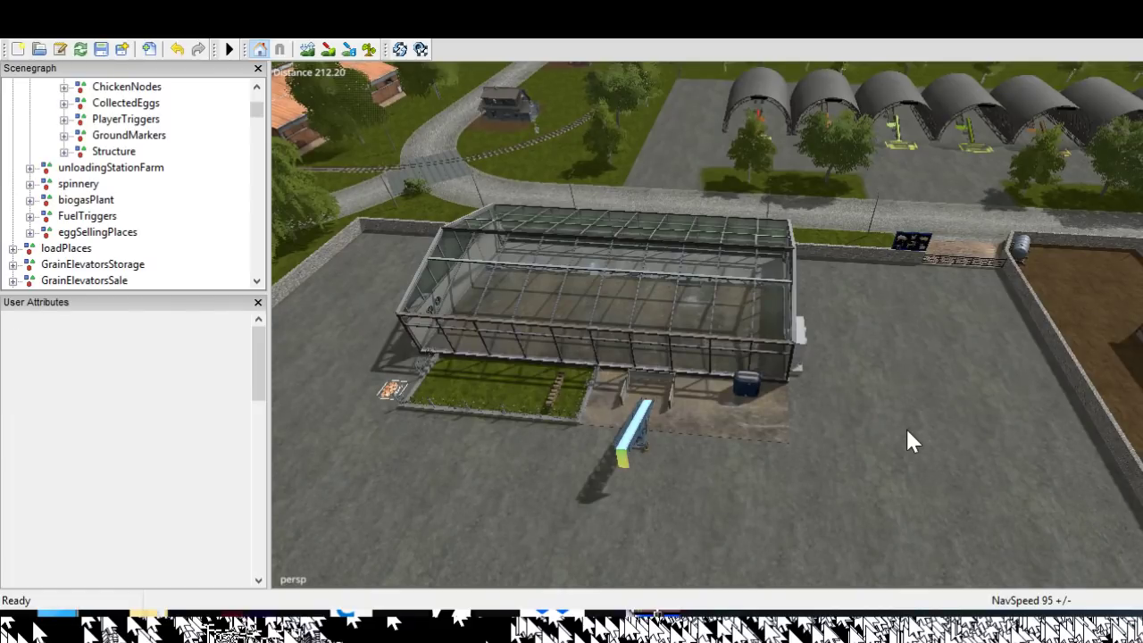
{"action": "left_click", "coordinate": [934, 439]}
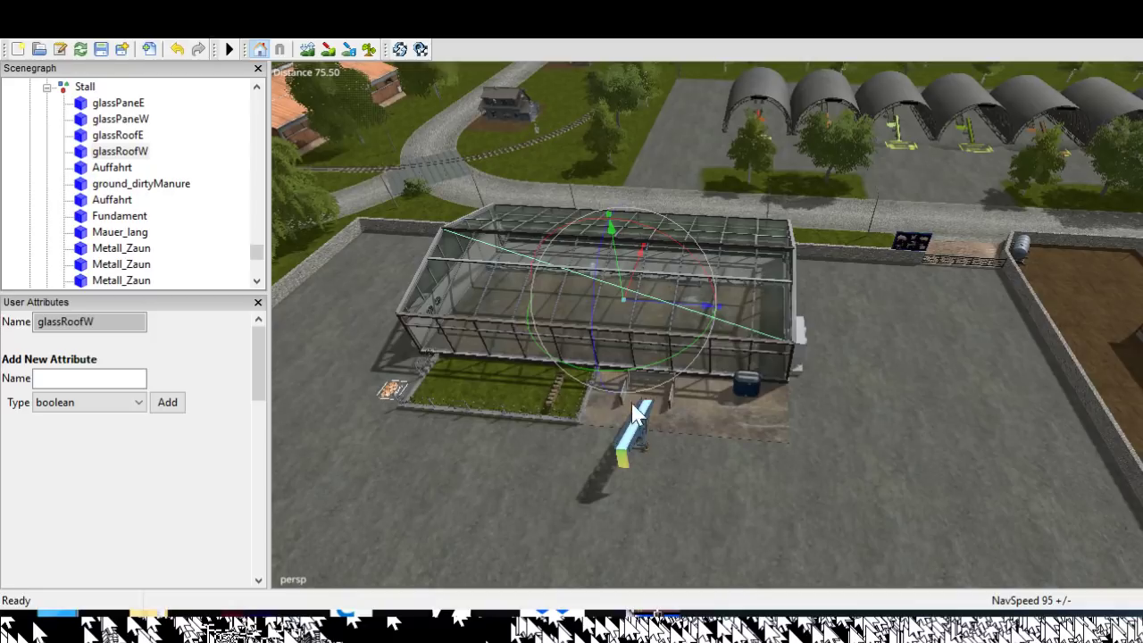
{"action": "scroll", "coordinate": [247, 282], "scroll_direction": "up", "scroll_amount": 2}
{"action": "scroll", "coordinate": [247, 286], "scroll_direction": "up", "scroll_amount": 2}
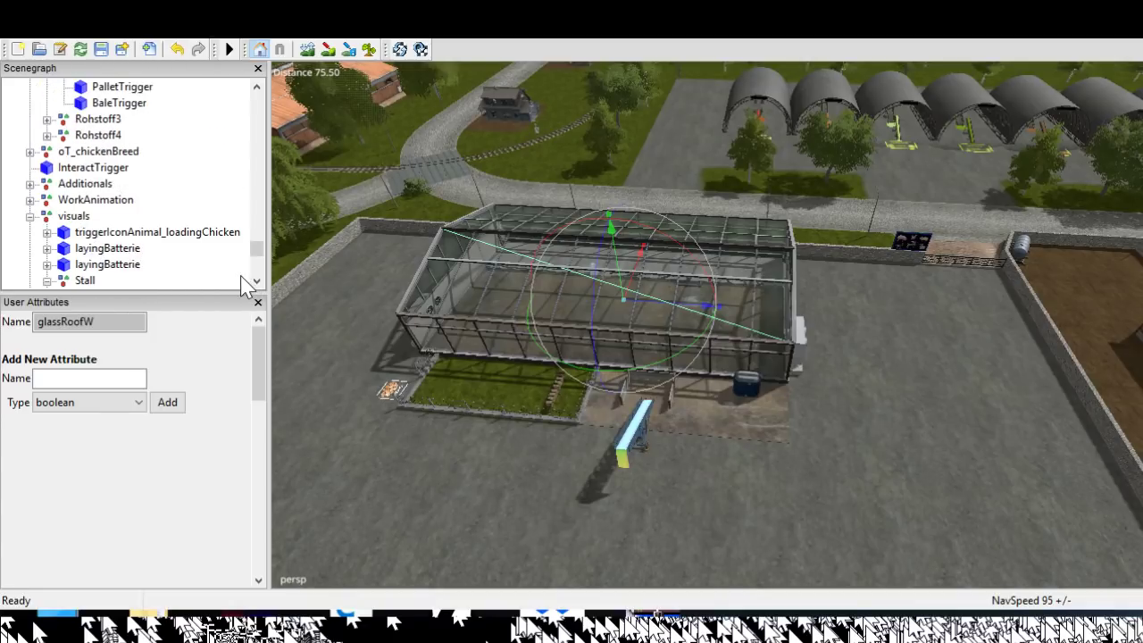
{"action": "scroll", "coordinate": [248, 284], "scroll_direction": "up", "scroll_amount": 2}
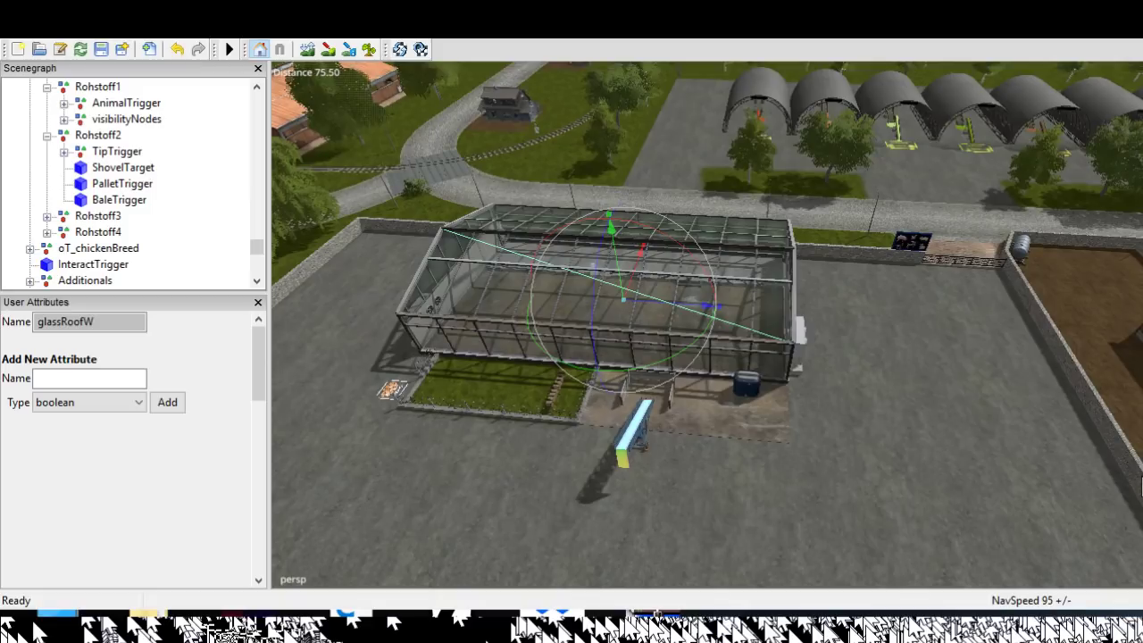
{"action": "scroll", "coordinate": [223, 366], "scroll_direction": "up", "scroll_amount": 3}
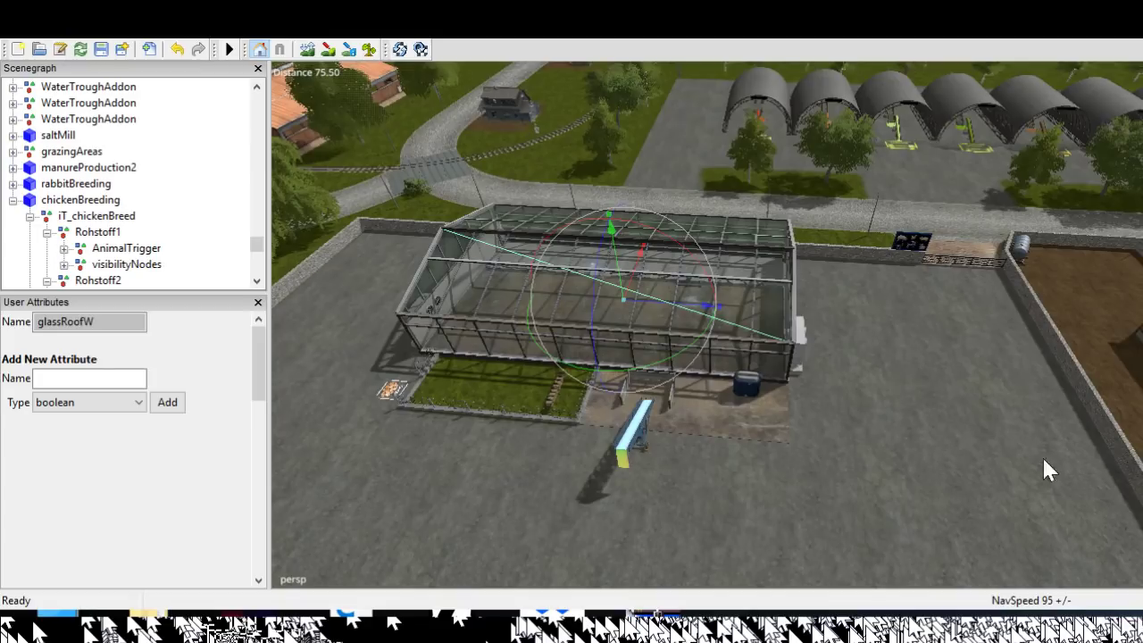
Examine the glass-roofed chickenBreeding building from its gable end and the surrounding yard
{"action": "left_click", "coordinate": [150, 51]}
{"action": "left_click_drag", "start_coordinate": [1134, 460], "coordinate": [1125, 527], "text": "alt"}
{"action": "scroll", "coordinate": [707, 325], "scroll_direction": "down", "scroll_amount": 3}
{"action": "left_click_drag", "start_coordinate": [707, 324], "coordinate": [643, 250], "text": "alt"}
{"action": "scroll", "coordinate": [708, 325], "scroll_direction": "up", "scroll_amount": 5}
{"action": "mouse_move", "coordinate": [1027, 509]}
{"action": "left_mouse_down", "text": "alt"}
{"action": "mouse_move", "coordinate": [1104, 583]}
{"action": "mouse_move", "coordinate": [965, 529]}
{"action": "mouse_move", "coordinate": [1056, 526]}
{"action": "mouse_move", "coordinate": [958, 511]}
{"action": "mouse_move", "coordinate": [1007, 517]}
{"action": "left_mouse_up", "text": "alt"}
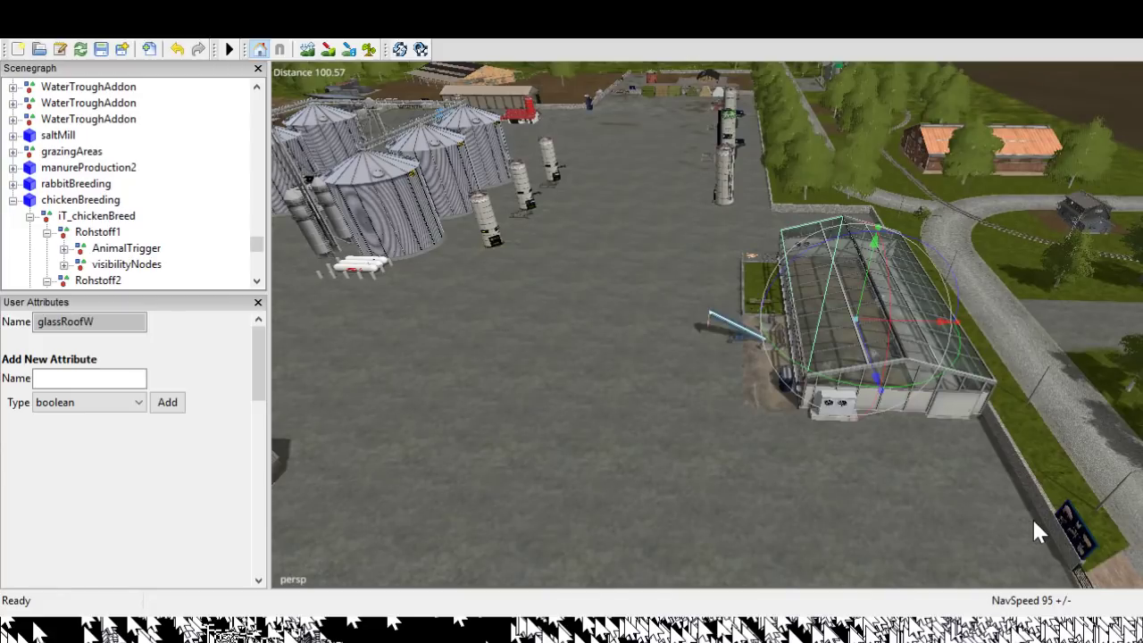
{"action": "middle_click_drag", "start_coordinate": [1033, 520], "coordinate": [954, 534], "text": "alt"}
{"action": "right_click_drag", "start_coordinate": [974, 528], "coordinate": [908, 554], "text": "alt"}
{"action": "left_click_drag", "start_coordinate": [909, 553], "coordinate": [1090, 589], "text": "alt"}
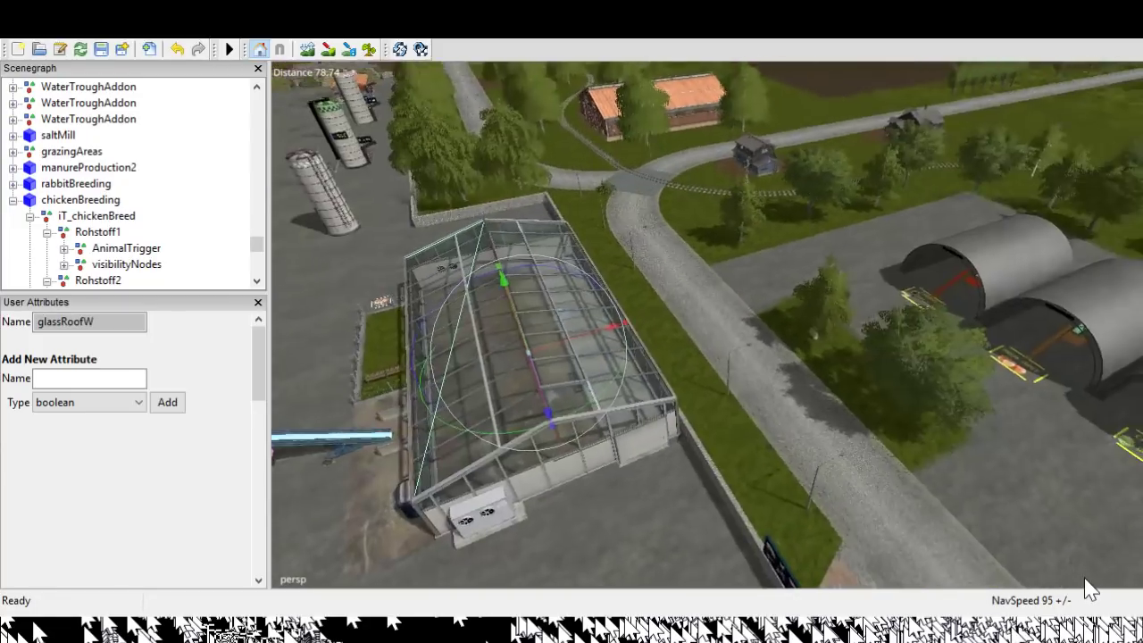
{"action": "middle_click_drag", "start_coordinate": [1085, 579], "coordinate": [1141, 572], "text": "alt"}
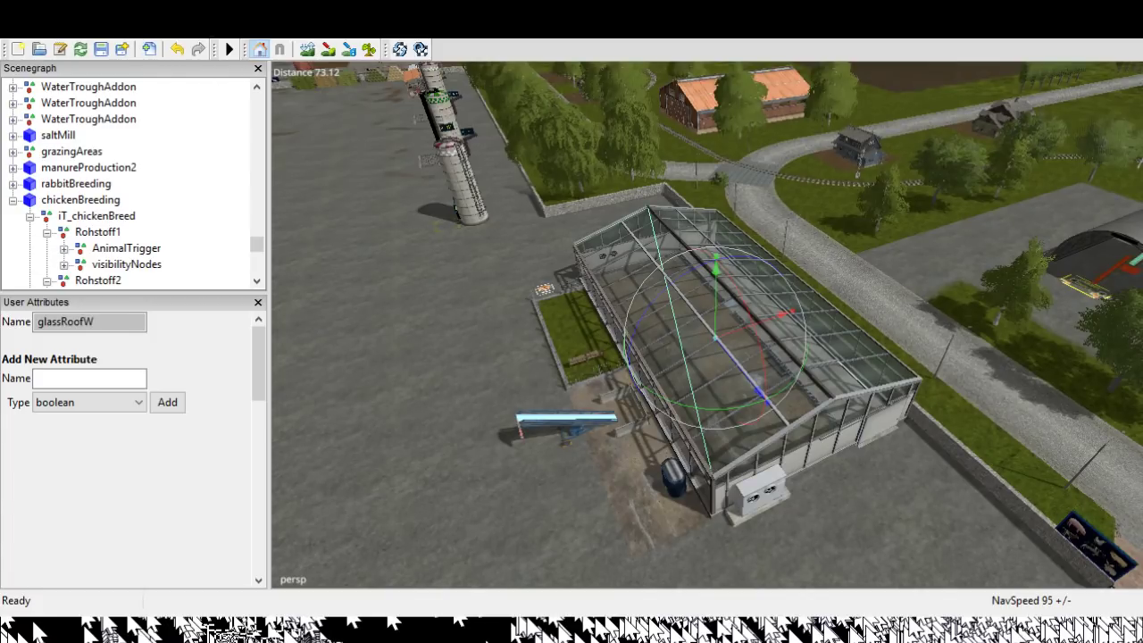
Look back across the yard to the chicken pasture and the gate by the red-roofed barn
{"action": "left_click_drag", "start_coordinate": [760, 357], "coordinate": [1094, 386], "text": "alt"}
{"action": "left_click_drag", "start_coordinate": [849, 384], "coordinate": [1078, 392], "text": "alt"}
{"action": "scroll", "coordinate": [1078, 392], "scroll_direction": "up", "scroll_amount": 5}
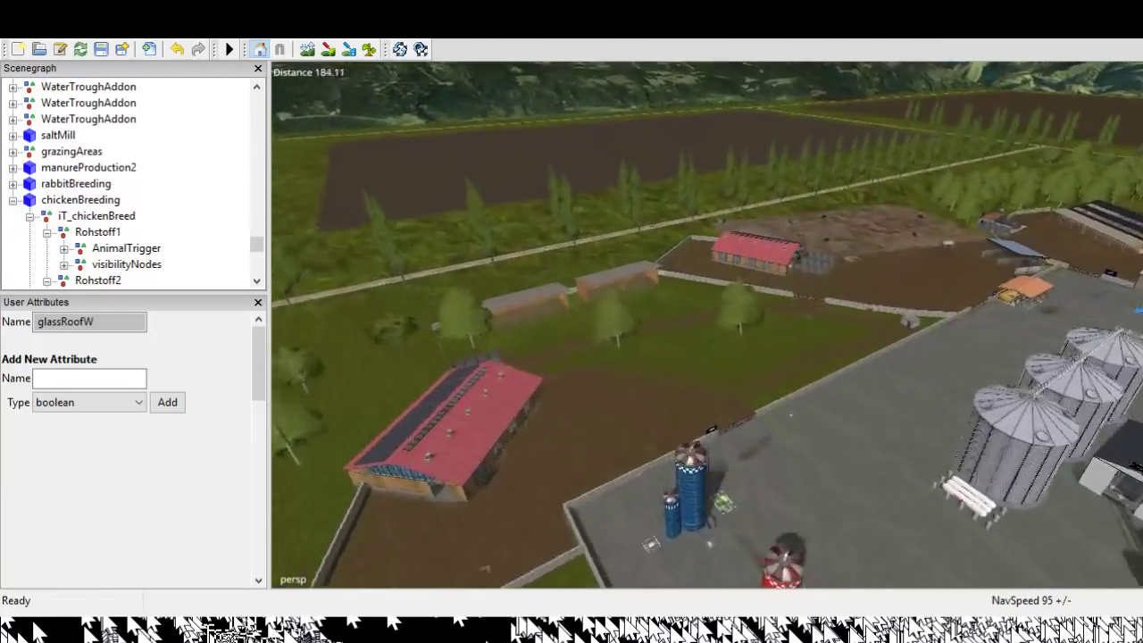
{"action": "scroll", "coordinate": [708, 325], "scroll_direction": "up", "scroll_amount": 4}
{"action": "left_click_drag", "start_coordinate": [804, 331], "coordinate": [592, 325], "text": "alt"}
{"action": "scroll", "coordinate": [708, 326], "scroll_direction": "up", "scroll_amount": 2}
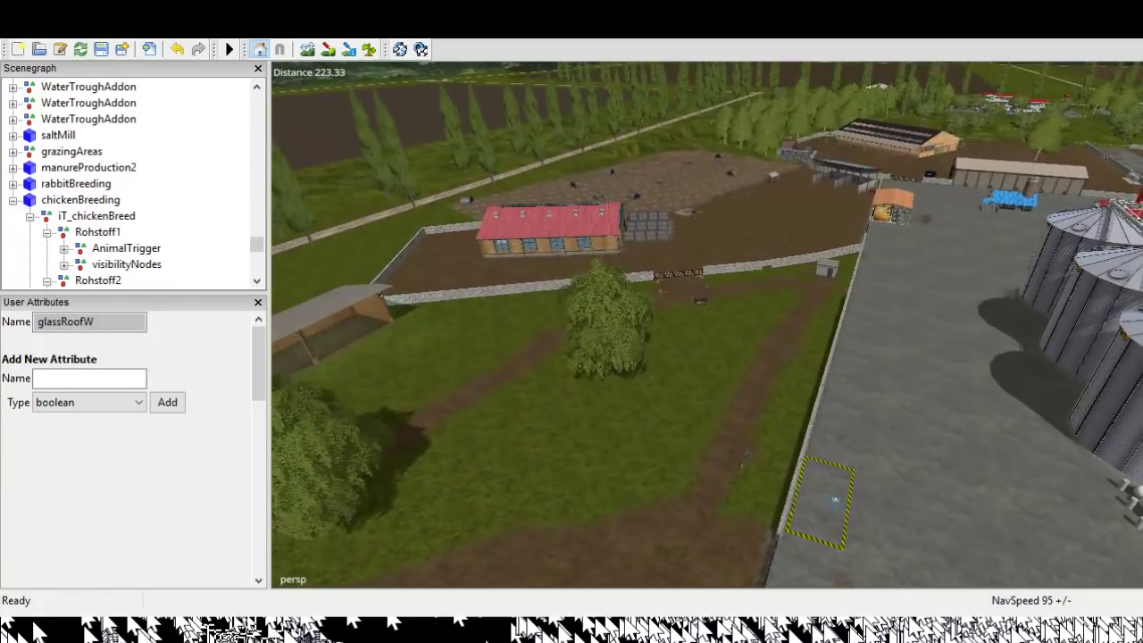
Survey the fenced pasture with its gate and trough, and look back across the yard toward the glass-roofed chicken building
{"action": "scroll", "coordinate": [707, 325], "scroll_direction": "up", "scroll_amount": 5}
{"action": "left_click_drag", "start_coordinate": [707, 325], "coordinate": [615, 230], "text": "alt"}
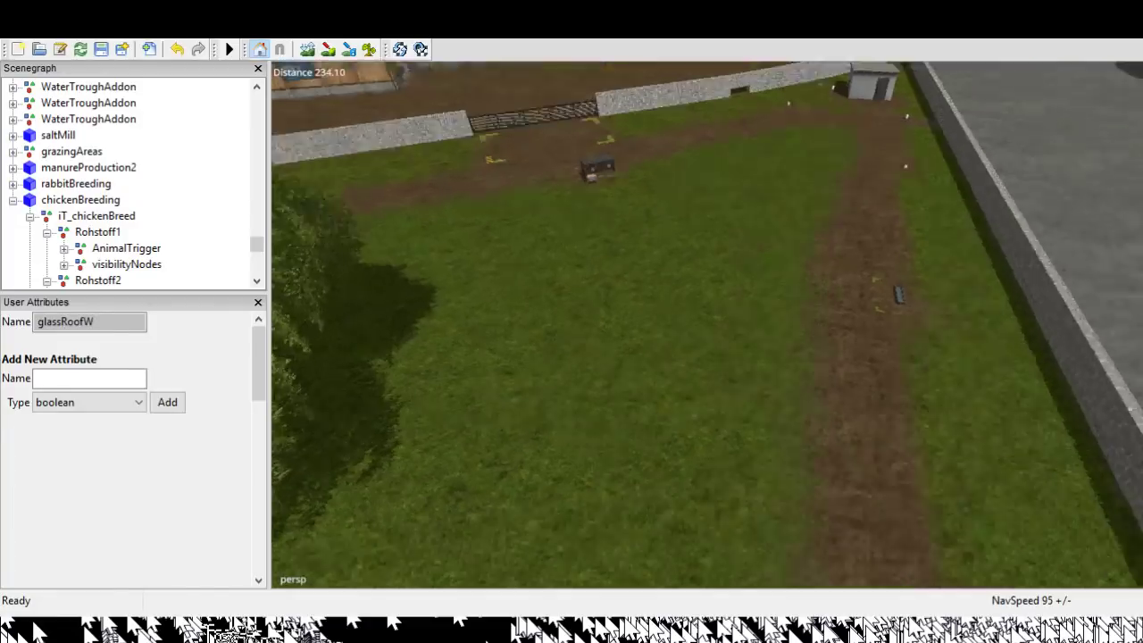
{"action": "scroll", "coordinate": [708, 325], "scroll_direction": "up", "scroll_amount": 3}
{"action": "left_click_drag", "start_coordinate": [707, 326], "coordinate": [581, 313], "text": "alt"}
{"action": "scroll", "coordinate": [707, 325], "scroll_direction": "up", "scroll_amount": 4}
{"action": "left_click_drag", "start_coordinate": [707, 325], "coordinate": [660, 447], "text": "alt"}
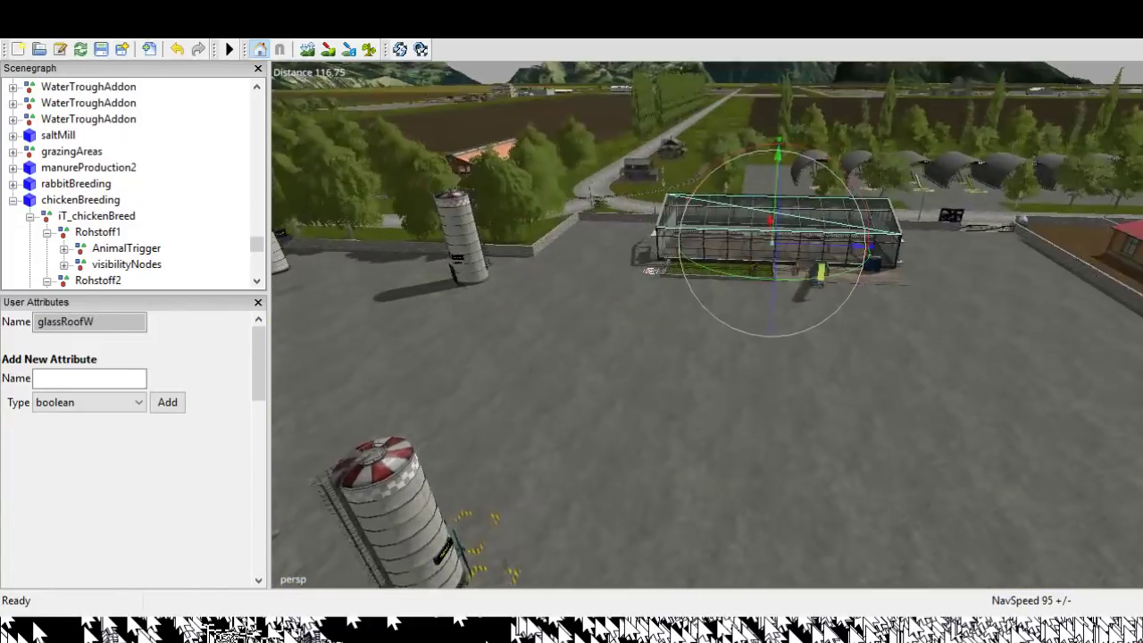
Examine the glass-roofed chicken building from above and review the chickenBreeding trigger nodes in the scenegraph
{"action": "middle_click_drag", "start_coordinate": [773, 243], "coordinate": [549, 447], "text": "alt"}
{"action": "left_click_drag", "start_coordinate": [625, 402], "coordinate": [785, 259], "text": "alt"}
{"action": "scroll", "coordinate": [707, 325], "scroll_direction": "up", "scroll_amount": 1}
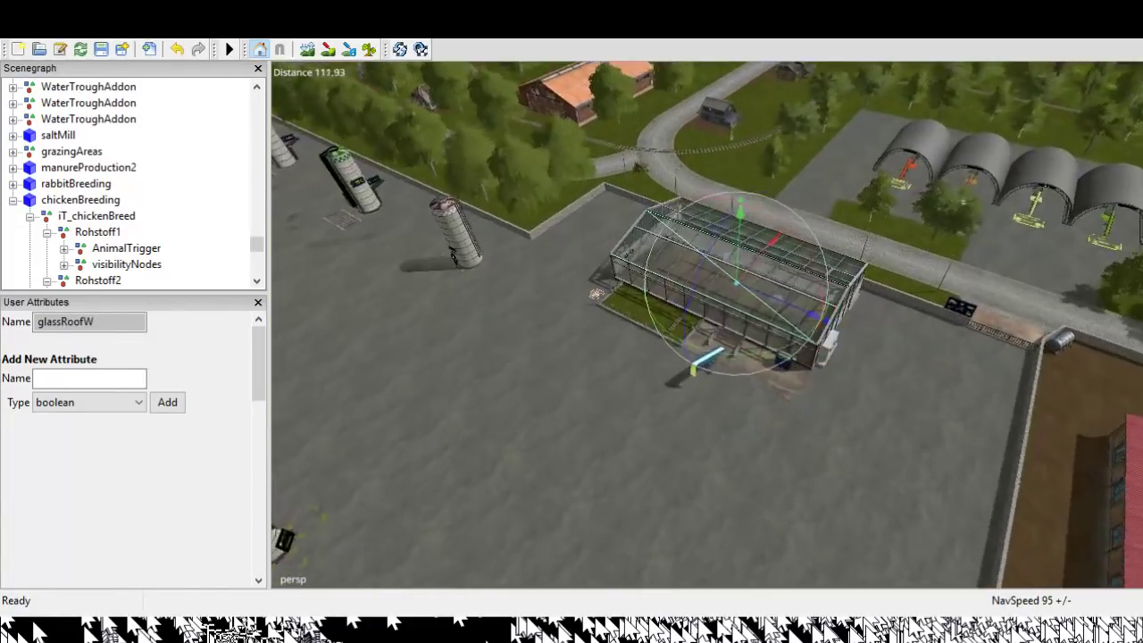
{"action": "scroll", "coordinate": [707, 325], "scroll_direction": "up", "scroll_amount": 1}
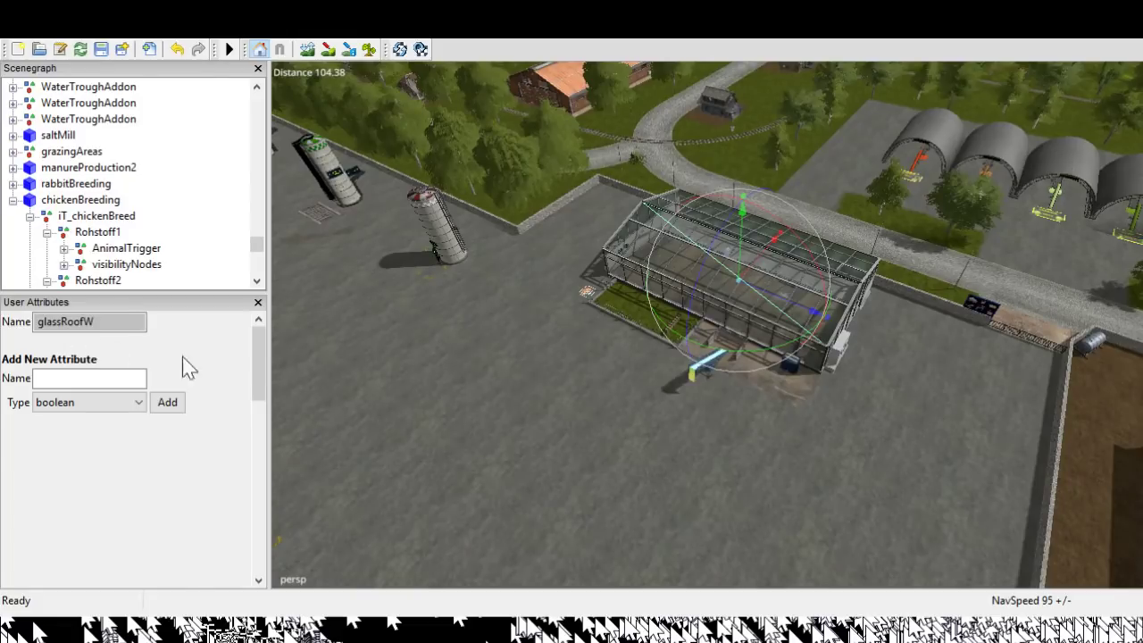
{"action": "scroll", "coordinate": [161, 367], "scroll_direction": "down", "scroll_amount": 1}
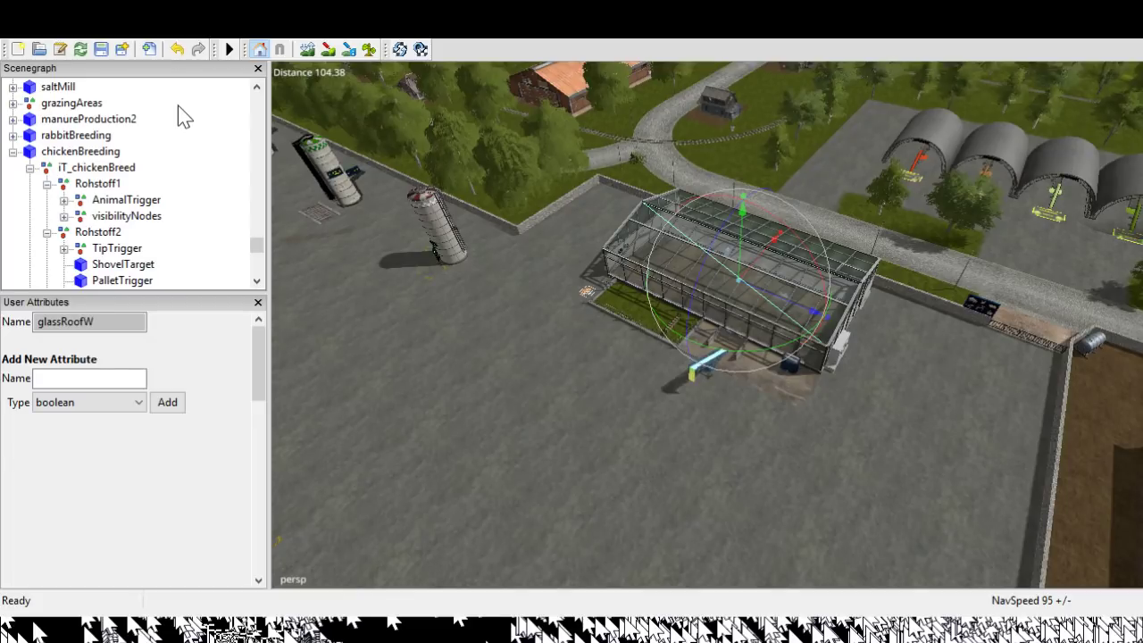
{"action": "scroll", "coordinate": [181, 114], "scroll_direction": "up", "scroll_amount": 1}
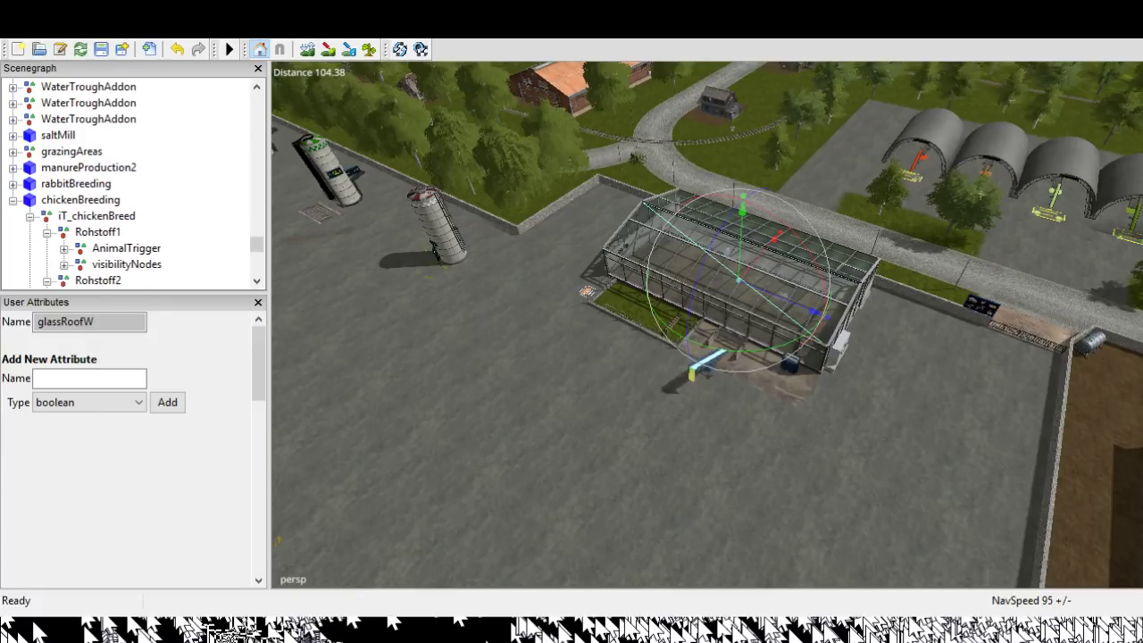